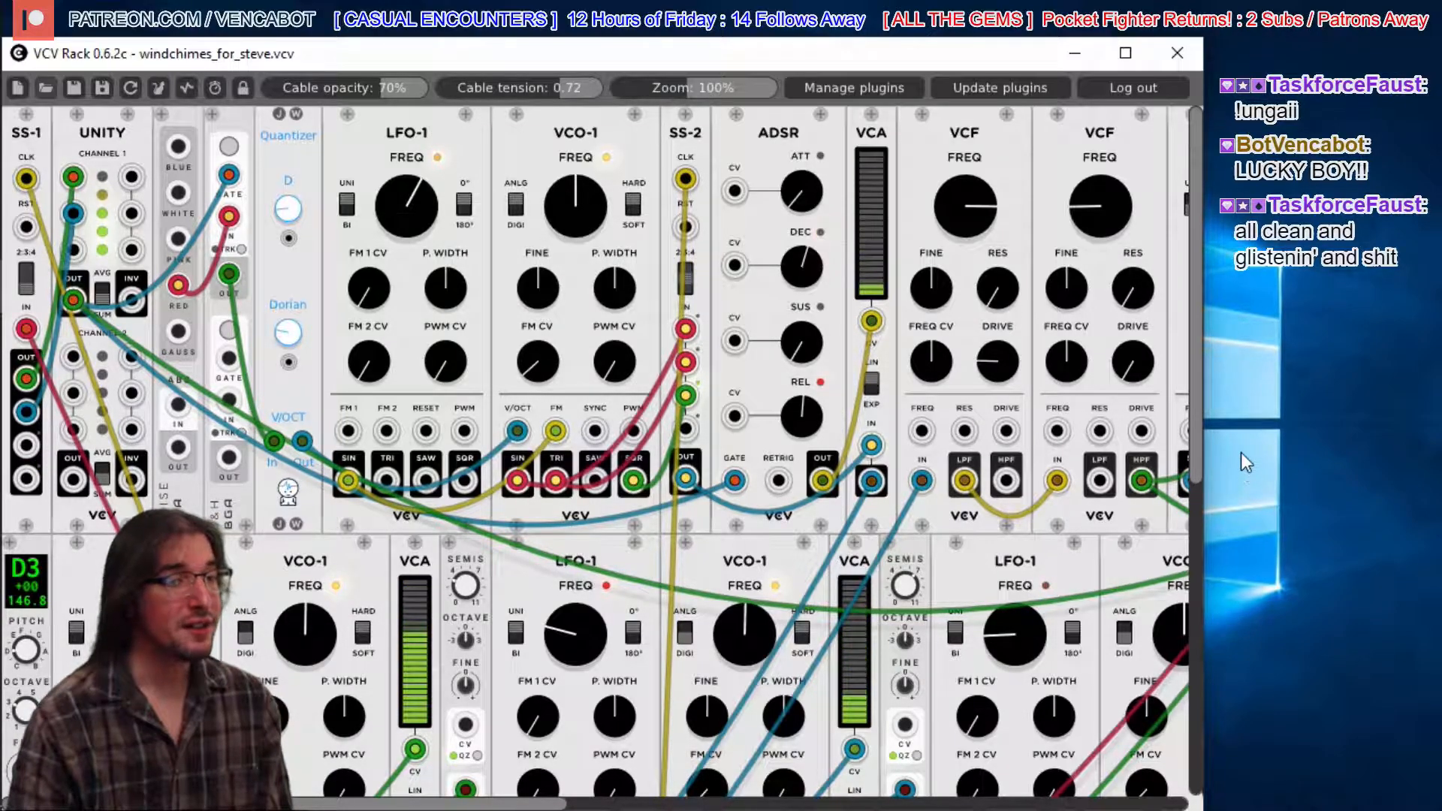
- Open the patch our_first_bit_kick_drum.vcv from the vcv_racks folder
scroll(1192, 358, down, 5)
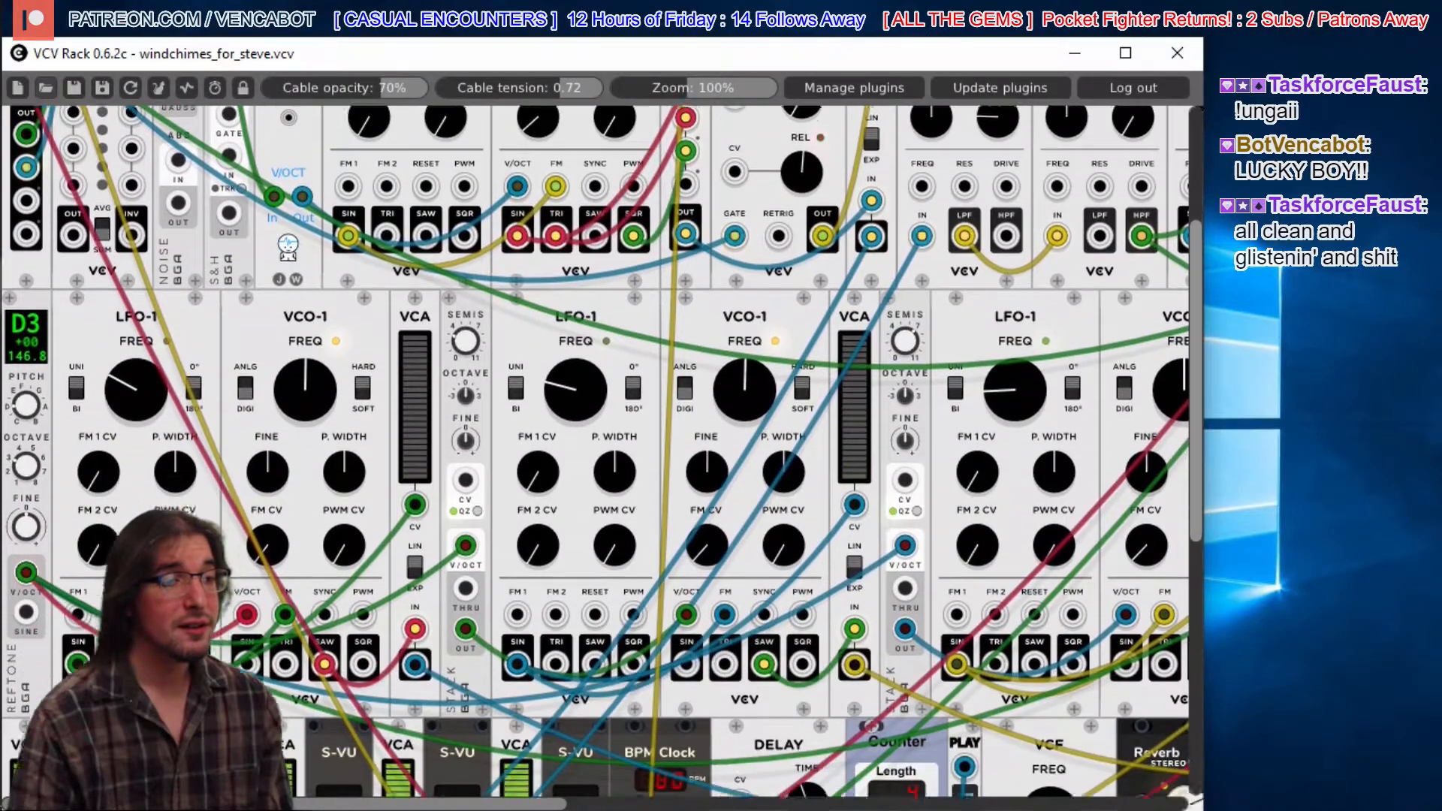
scroll(1031, 425, down, 9)
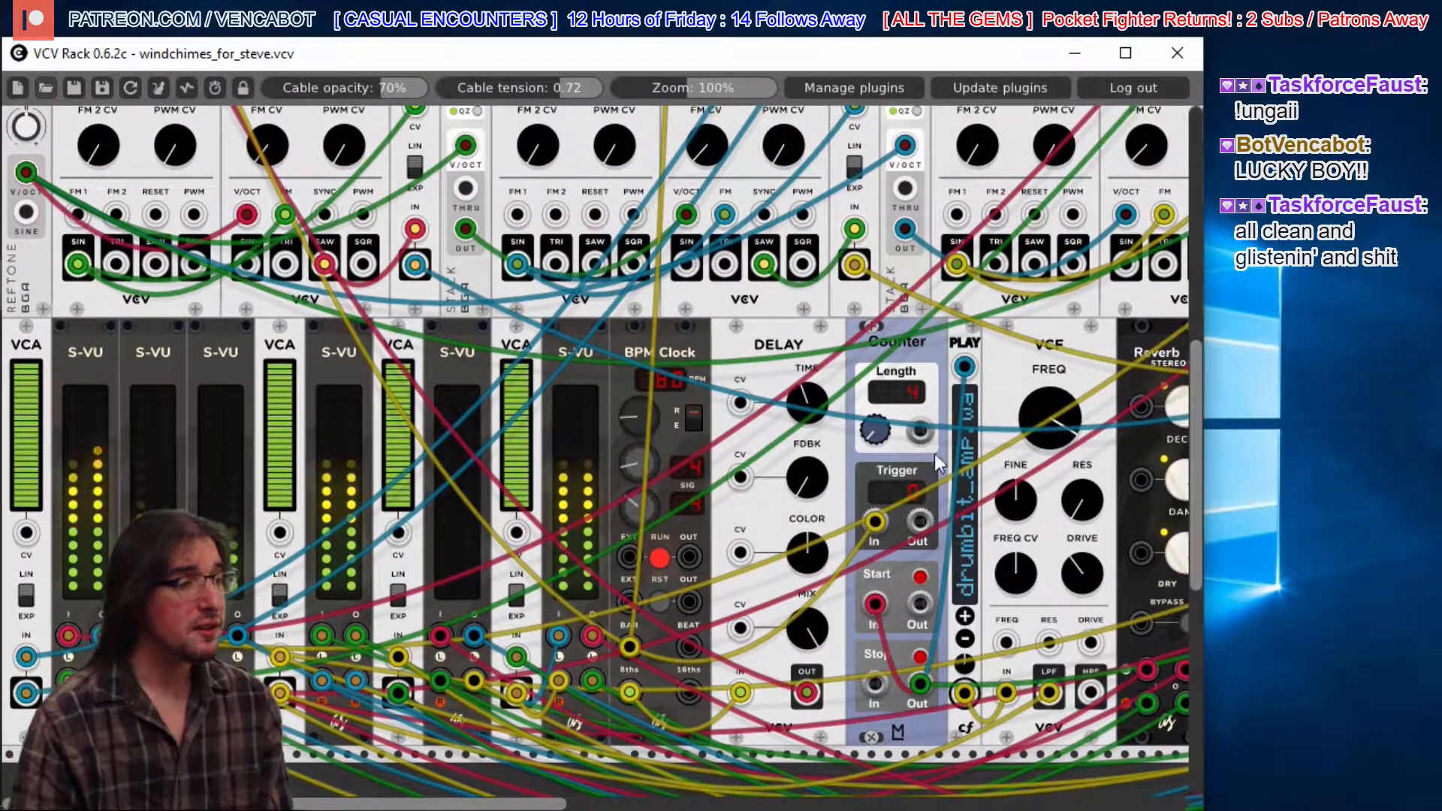
scroll(1028, 416, right, 7)
drag(528, 805, 371, 807)
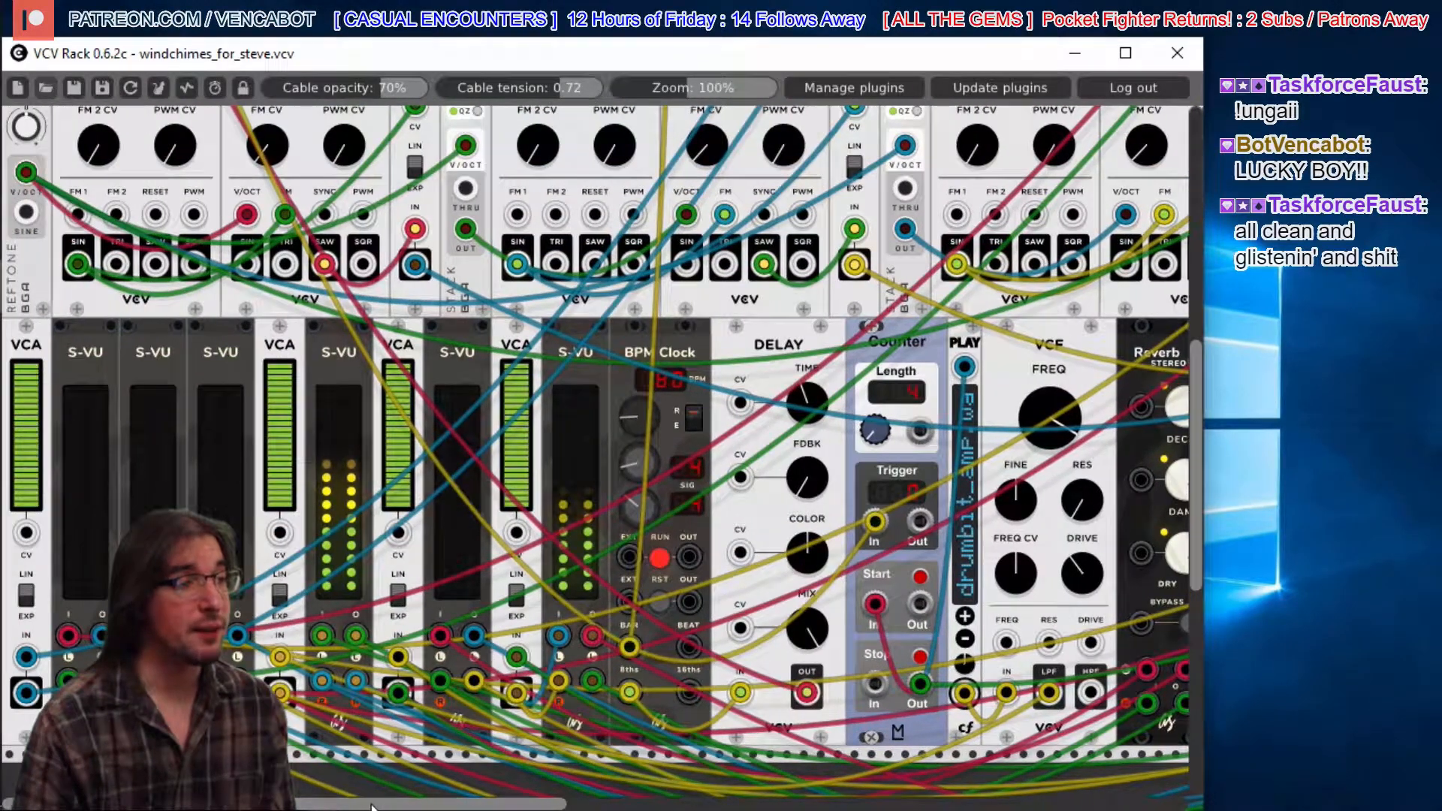
click(47, 88)
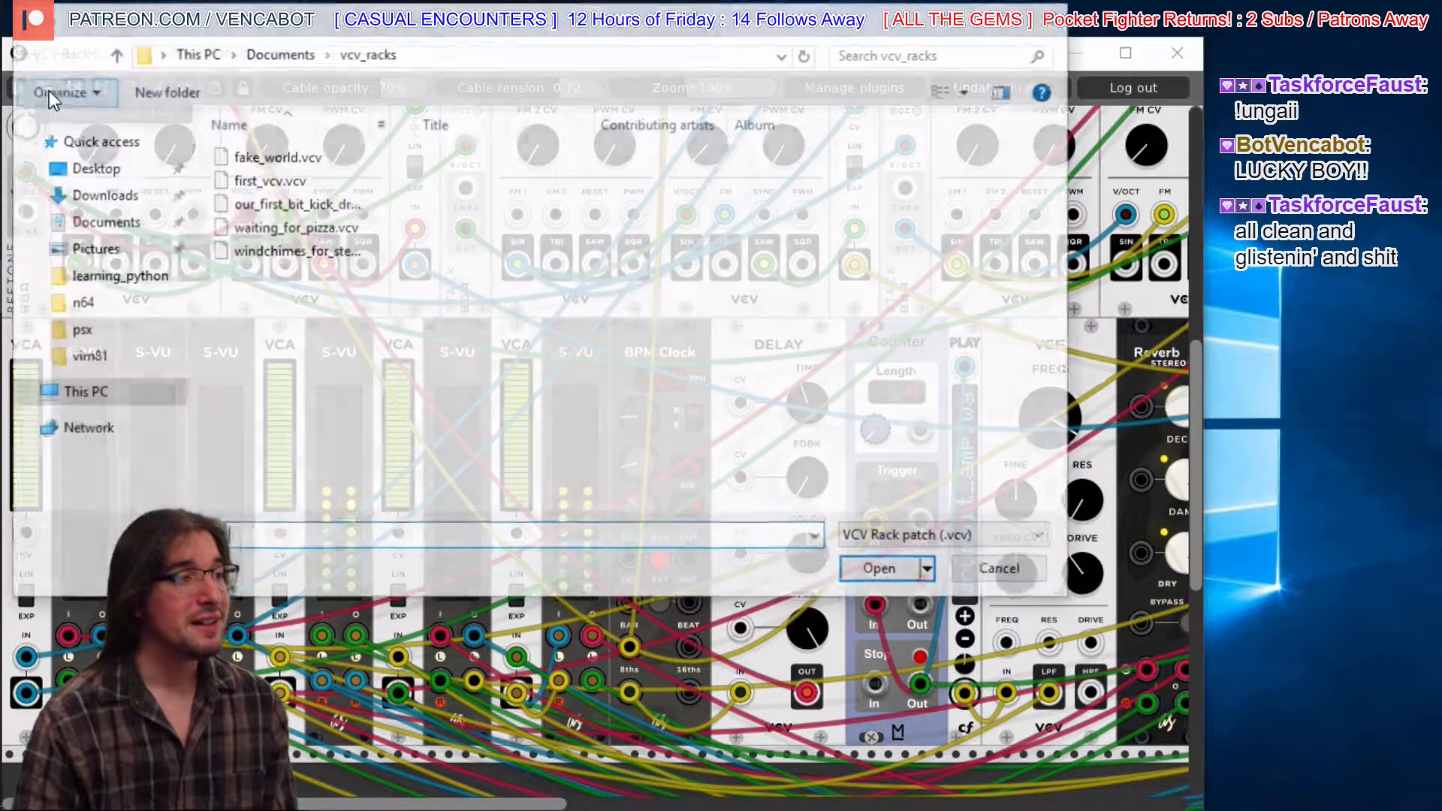
click(265, 203)
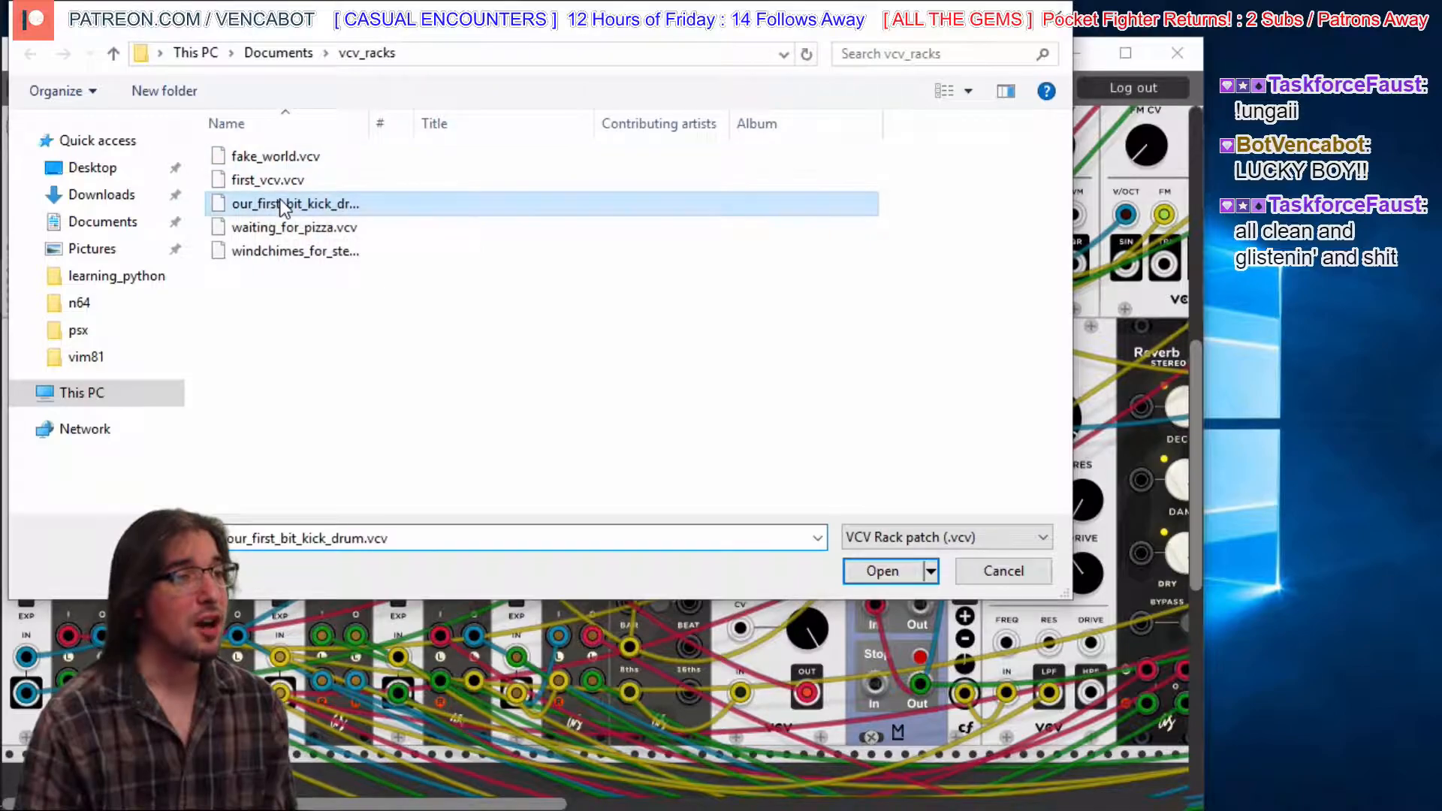
click(877, 577)
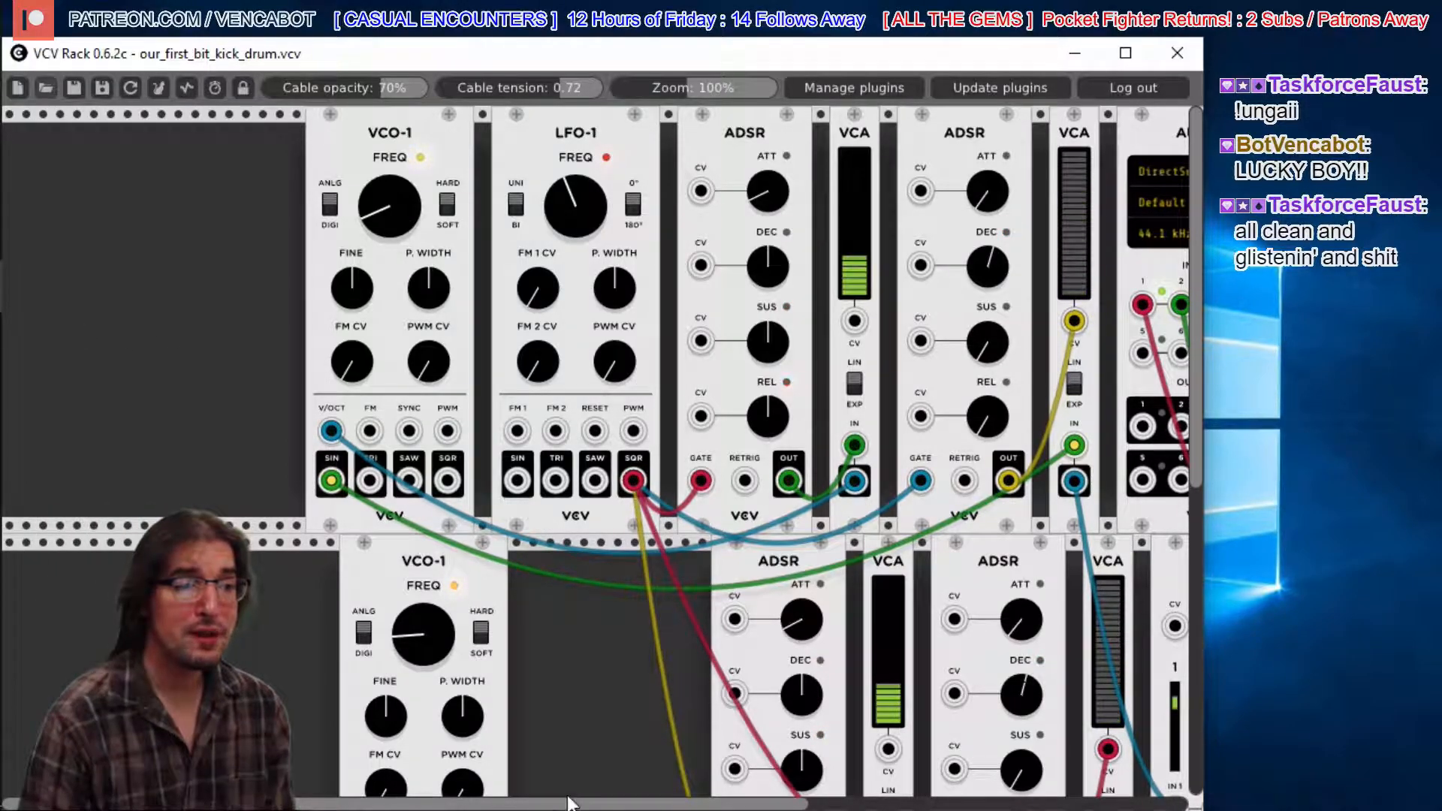
- Lower the mixer's channel 2 level to its minimum
mouse_move(568, 802)
mouse_down()
mouse_move(639, 802)
mouse_move(569, 802)
mouse_up()
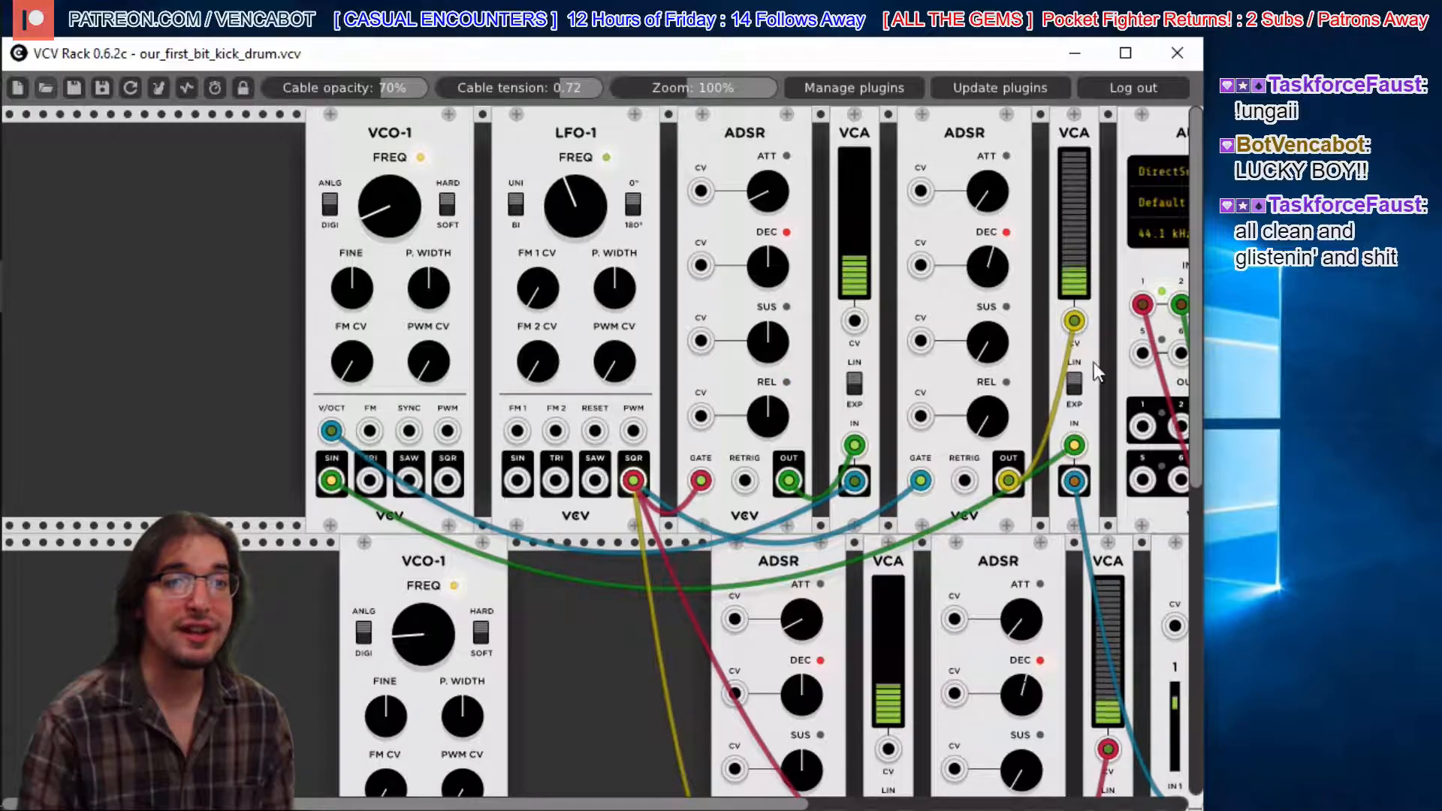
scroll(1200, 339, down, 1)
scroll(1200, 339, down, 3)
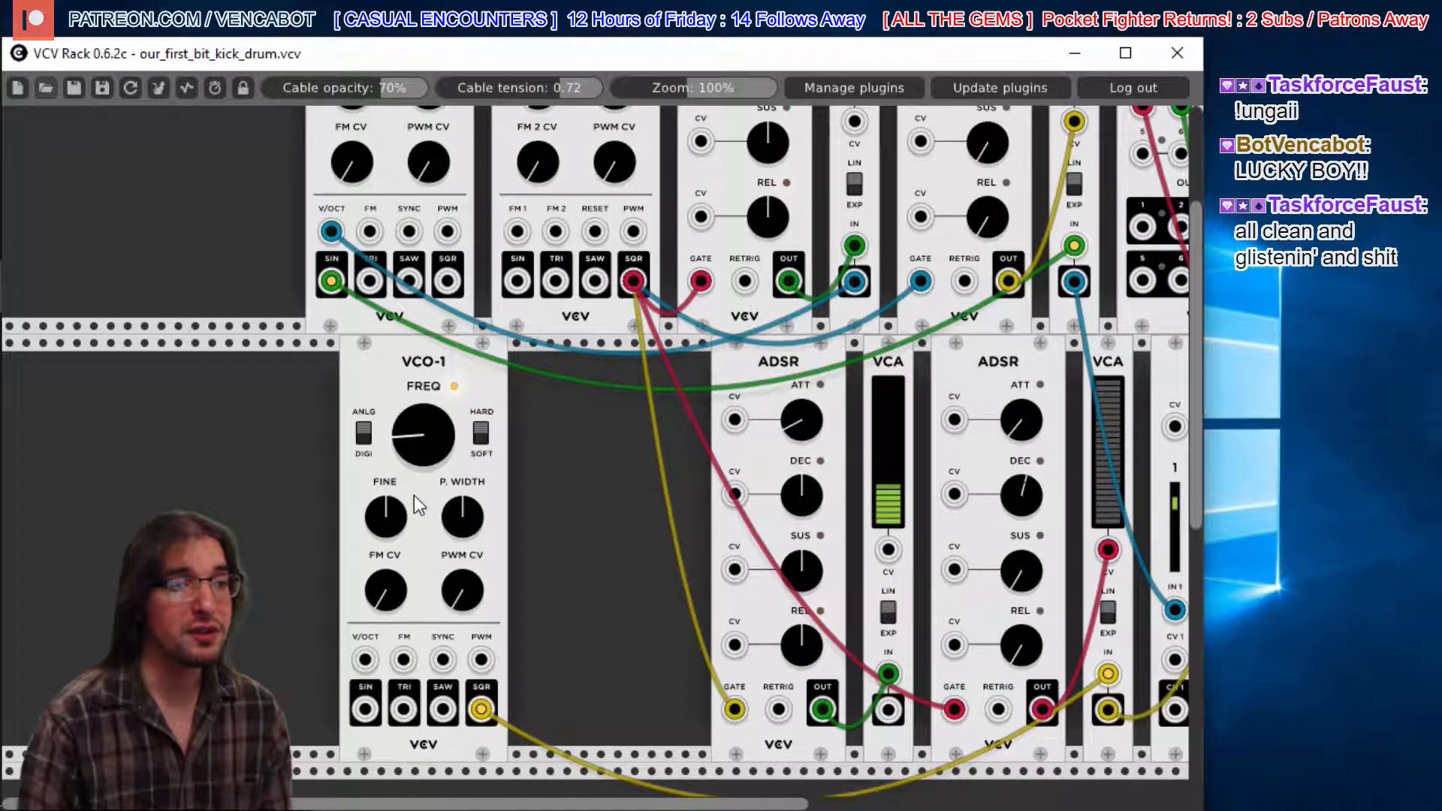
scroll(1200, 423, up, 4)
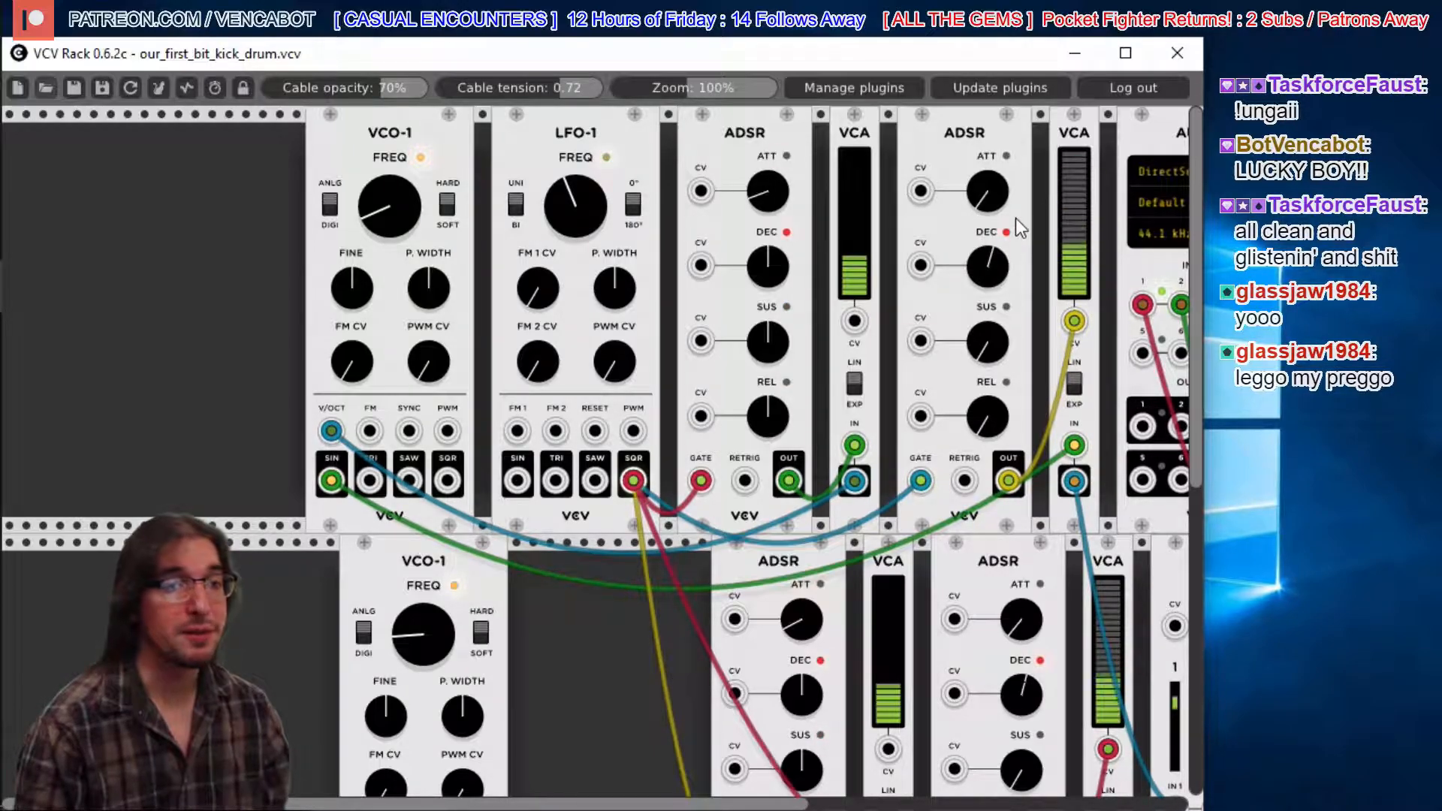
mouse_move(1193, 310)
mouse_down()
mouse_move(1194, 401)
mouse_move(1192, 323)
mouse_up()
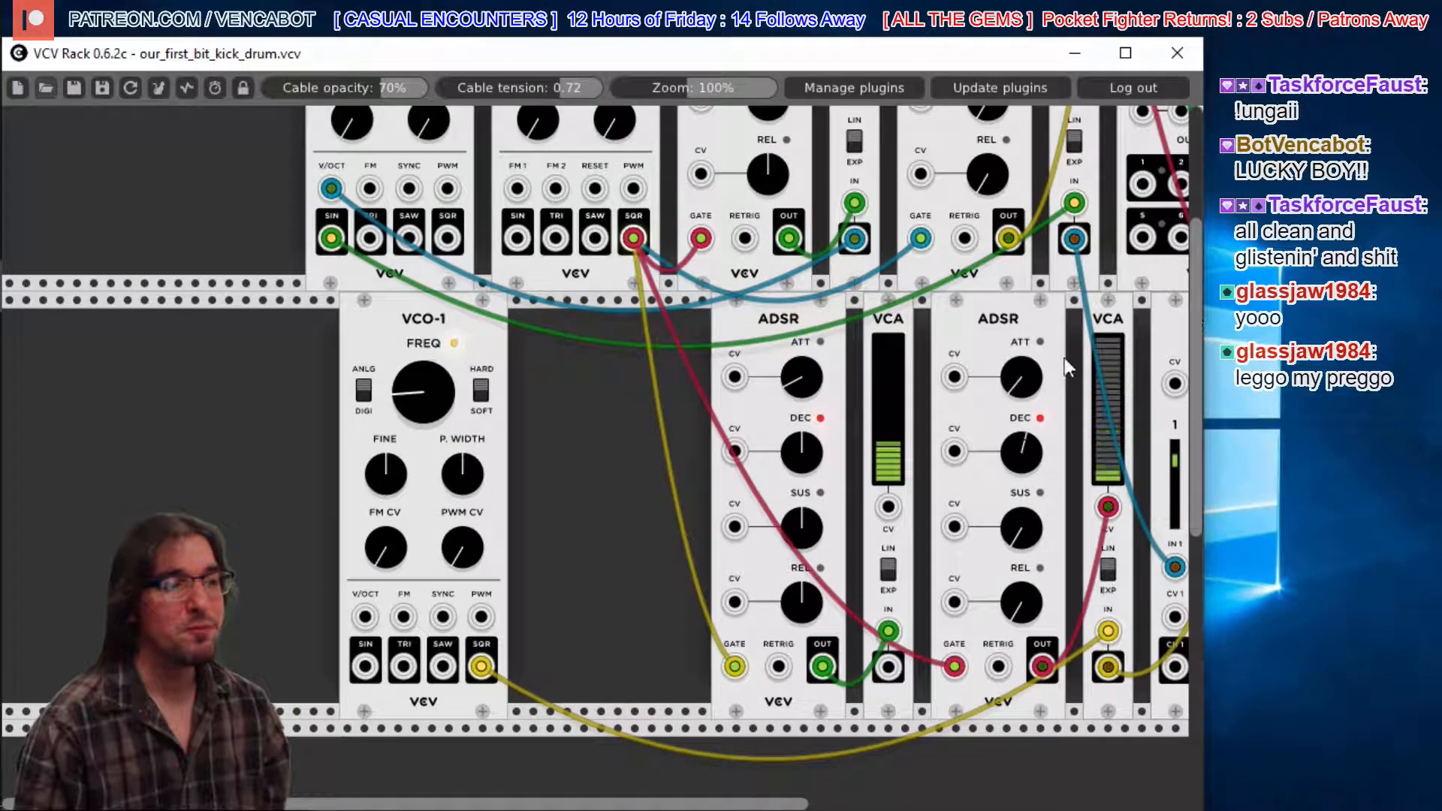
drag(1195, 389, 1196, 292)
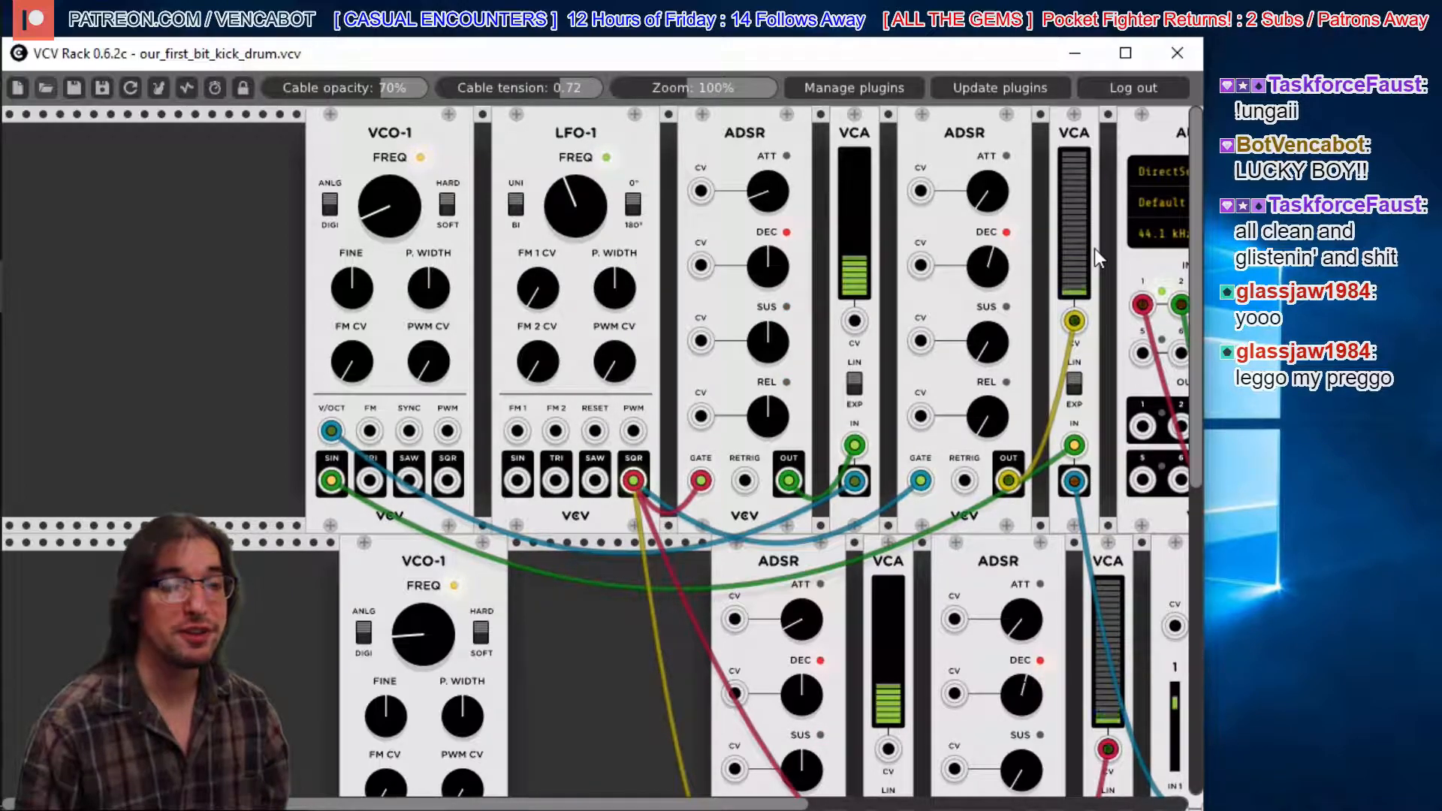
drag(736, 804, 805, 804)
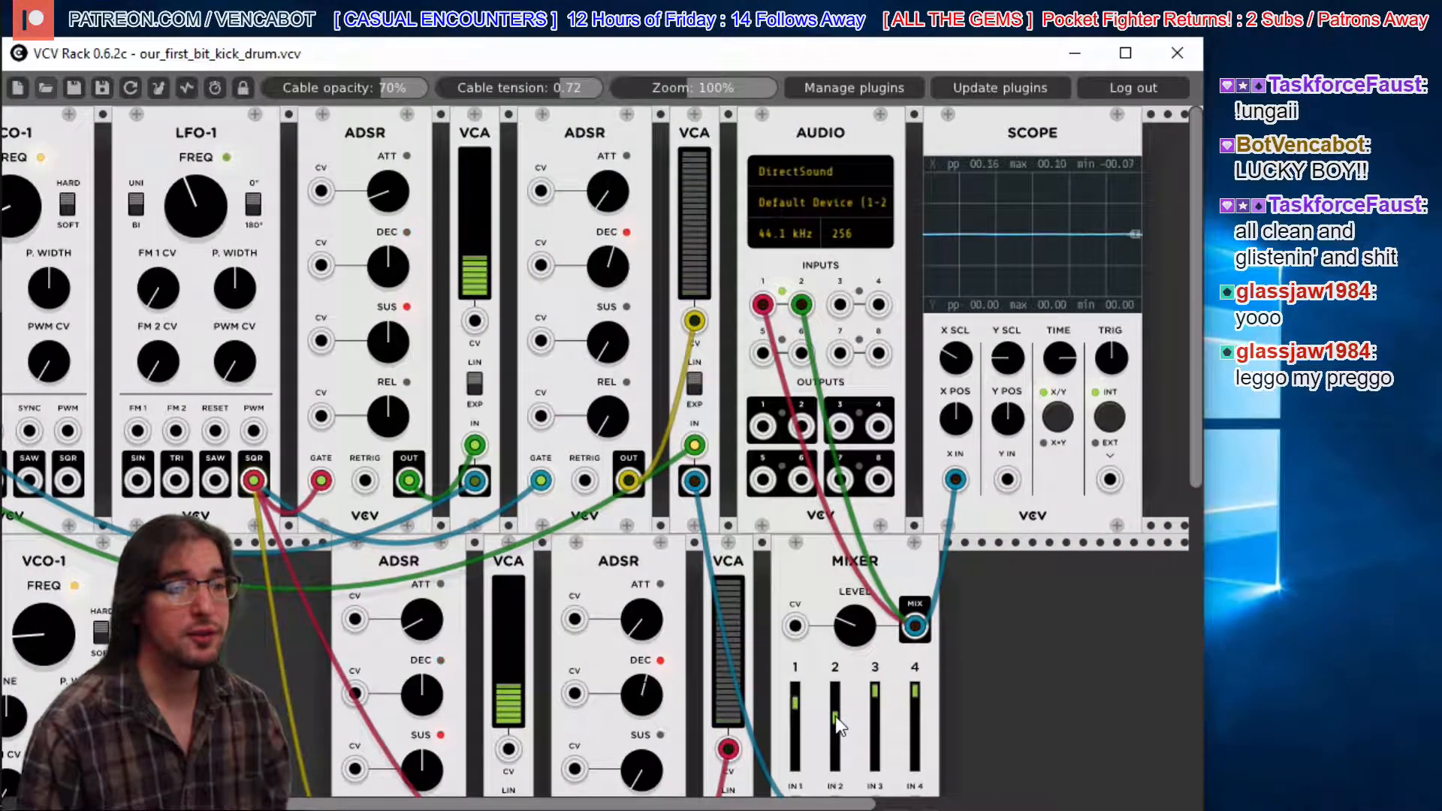
drag(835, 715, 835, 762)
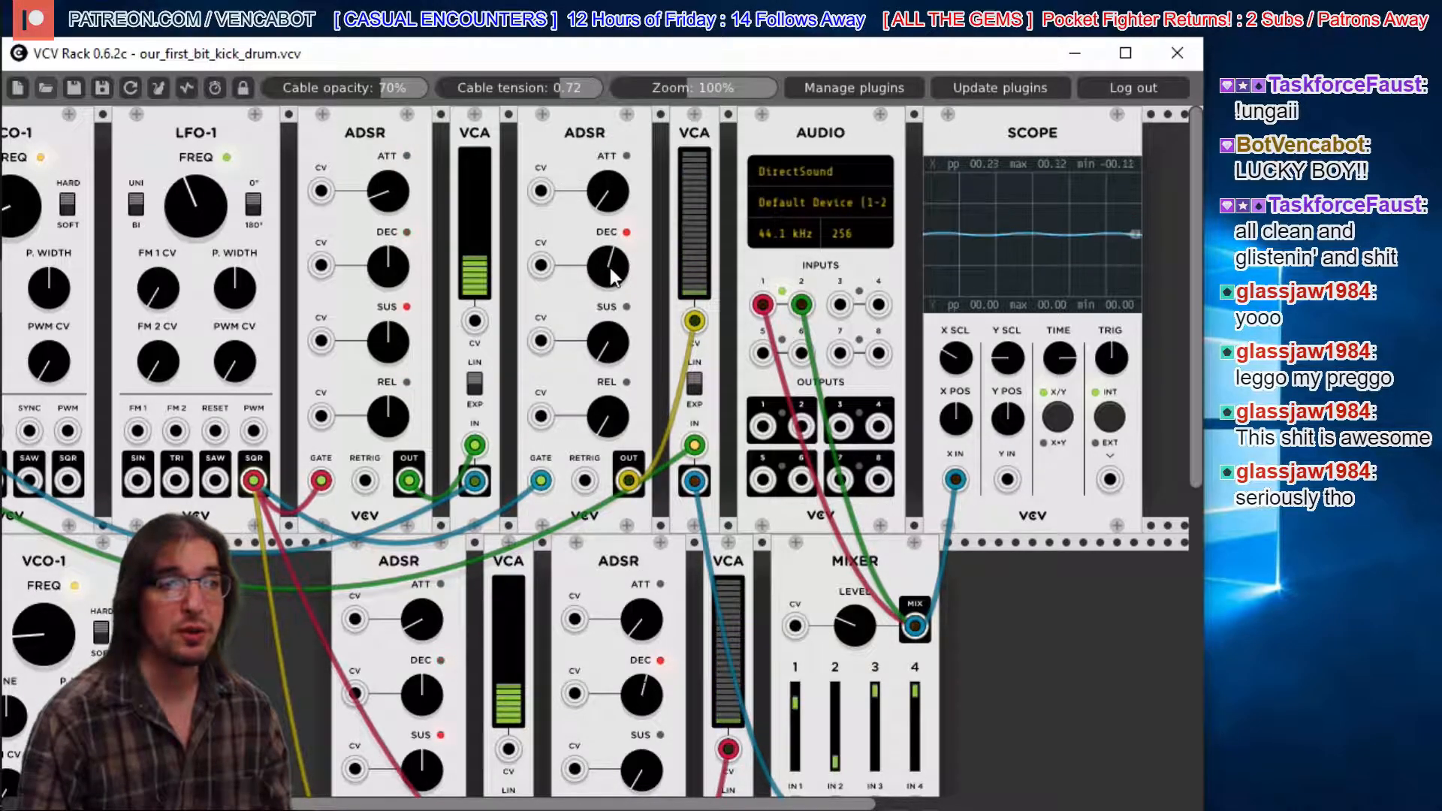
- Try shorter and longer decay times on the second ADSR in the upper row
drag(612, 265, 612, 289)
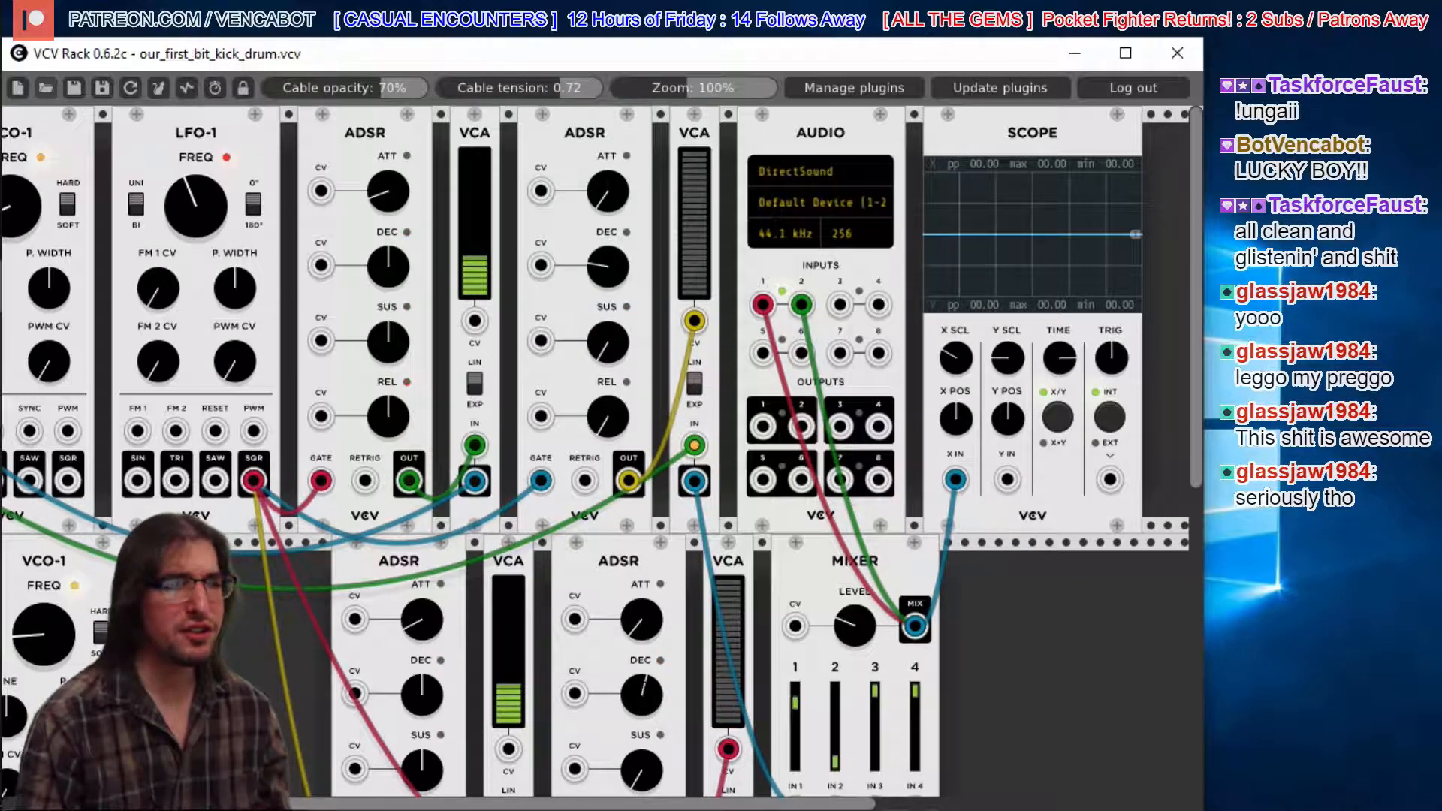
drag(607, 267, 607, 202)
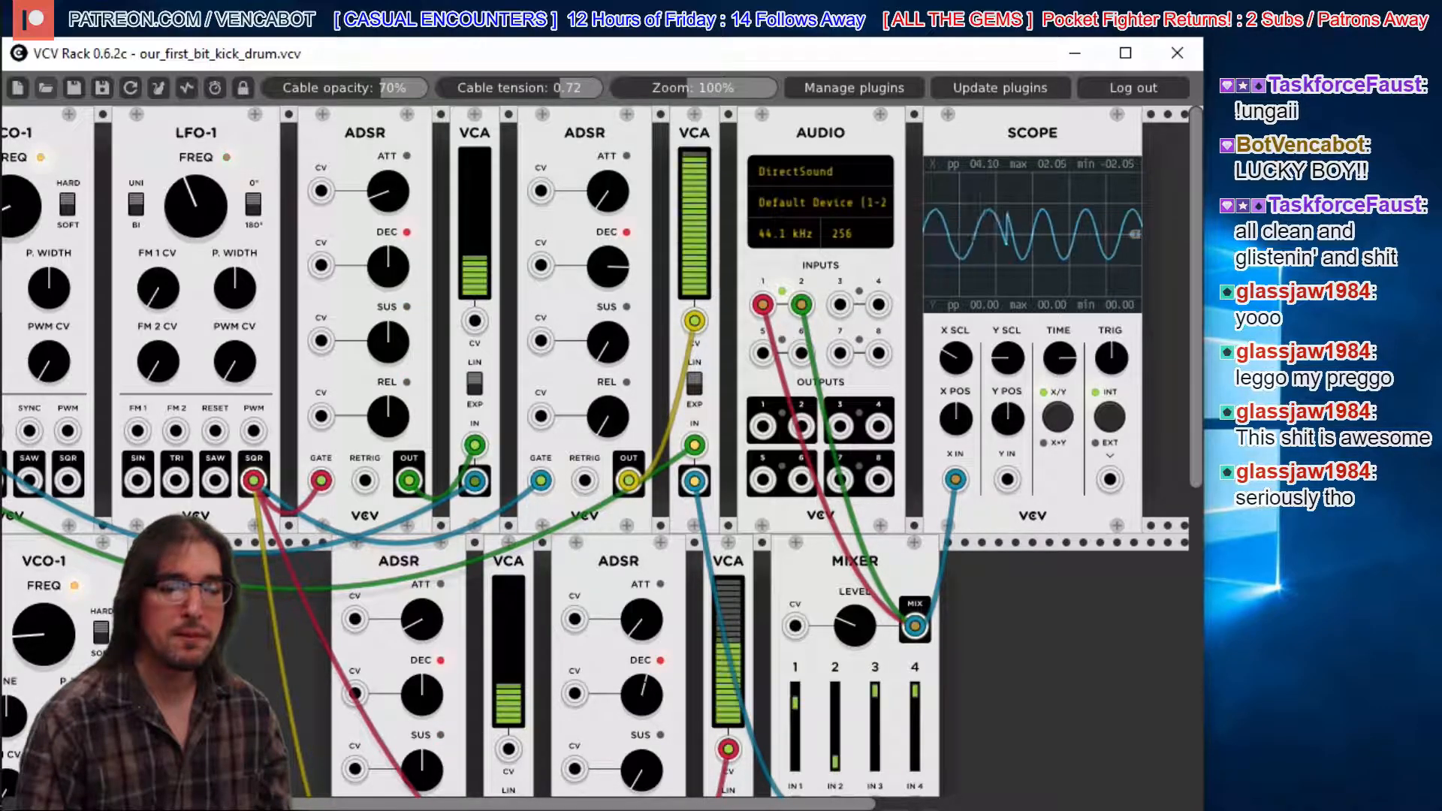
drag(607, 267, 607, 282)
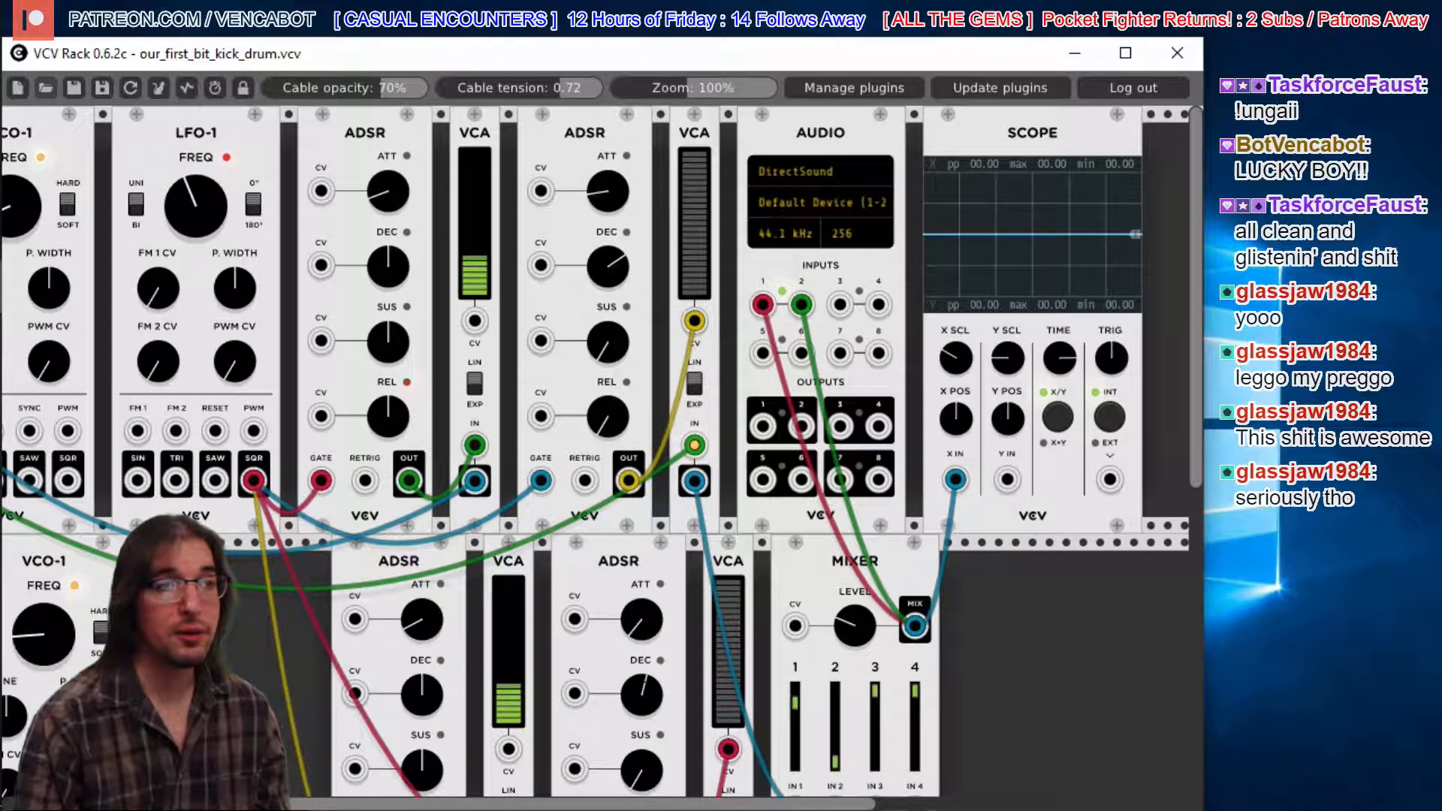
- Try longer attacks on the upper row's second ADSR, then leave its attack near minimum and its decay at about mid-range
drag(607, 191, 608, 167)
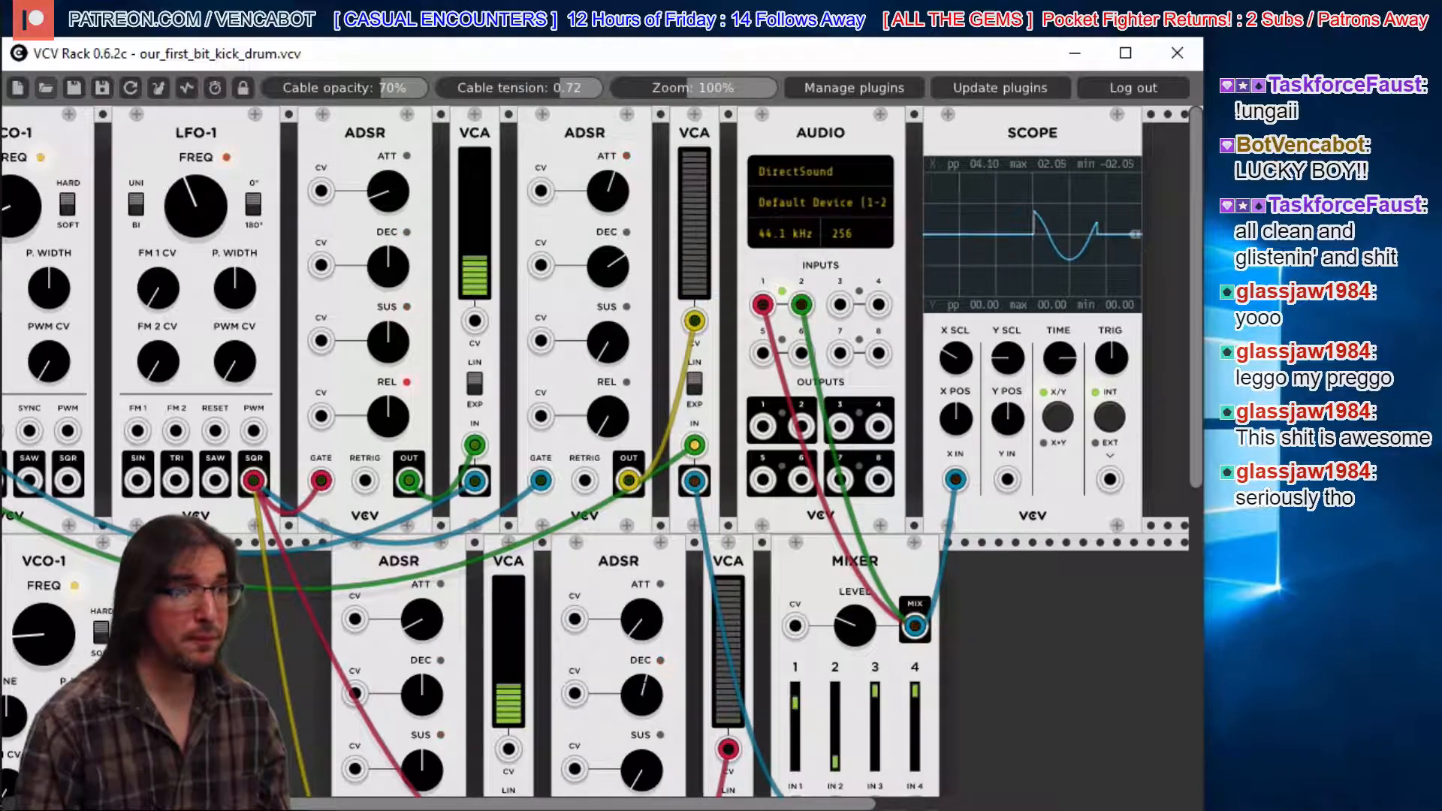
drag(607, 191, 607, 204)
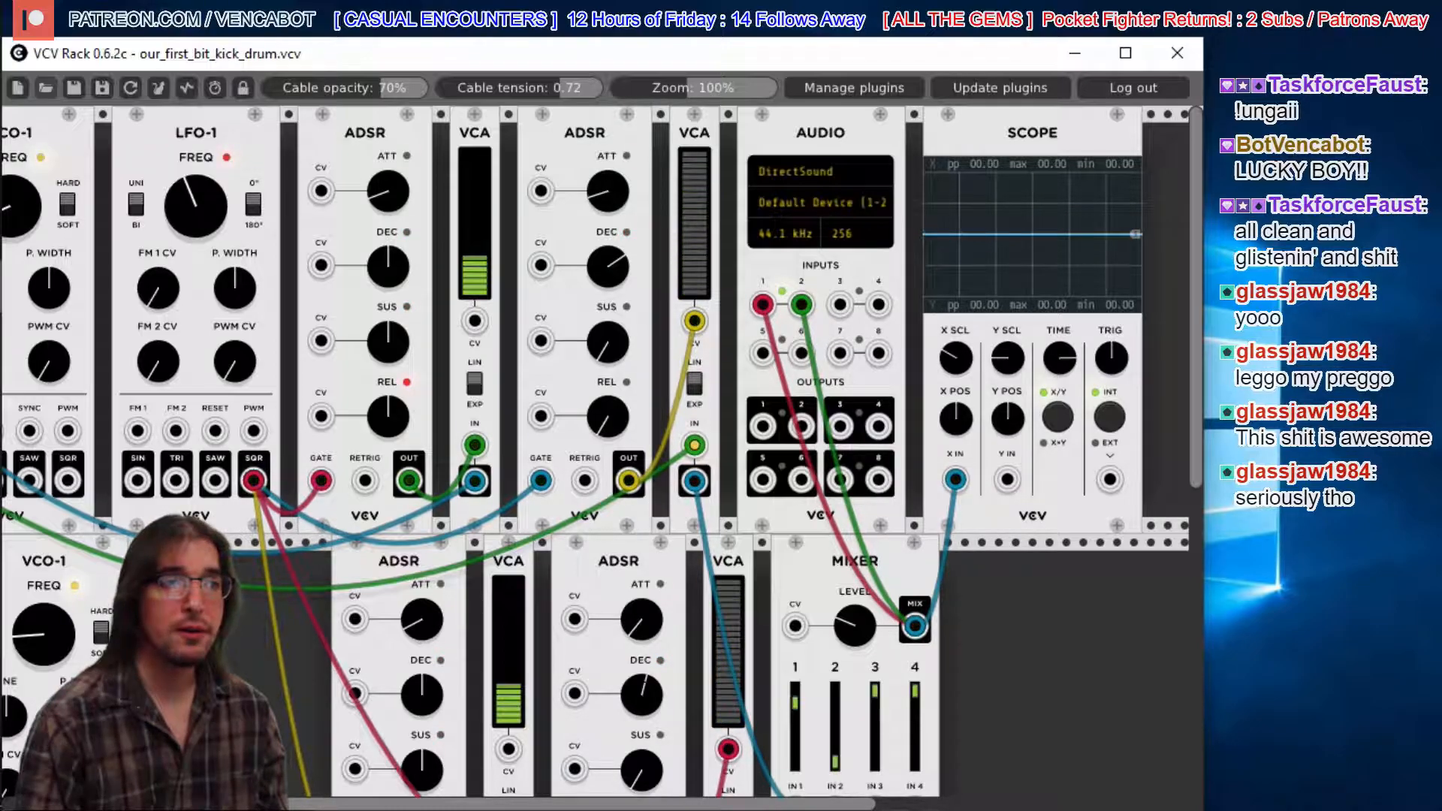
drag(607, 204, 608, 208)
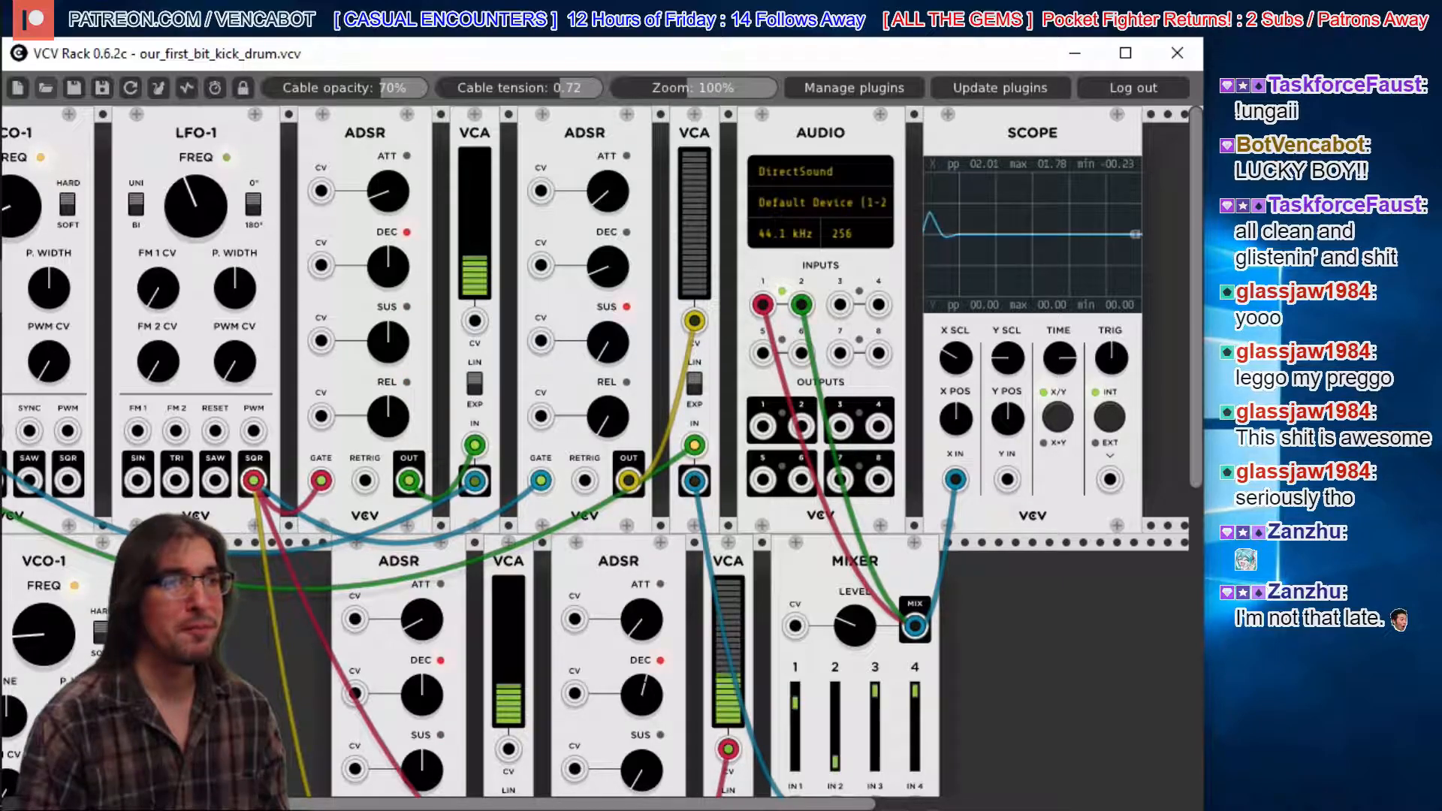
drag(607, 267, 607, 289)
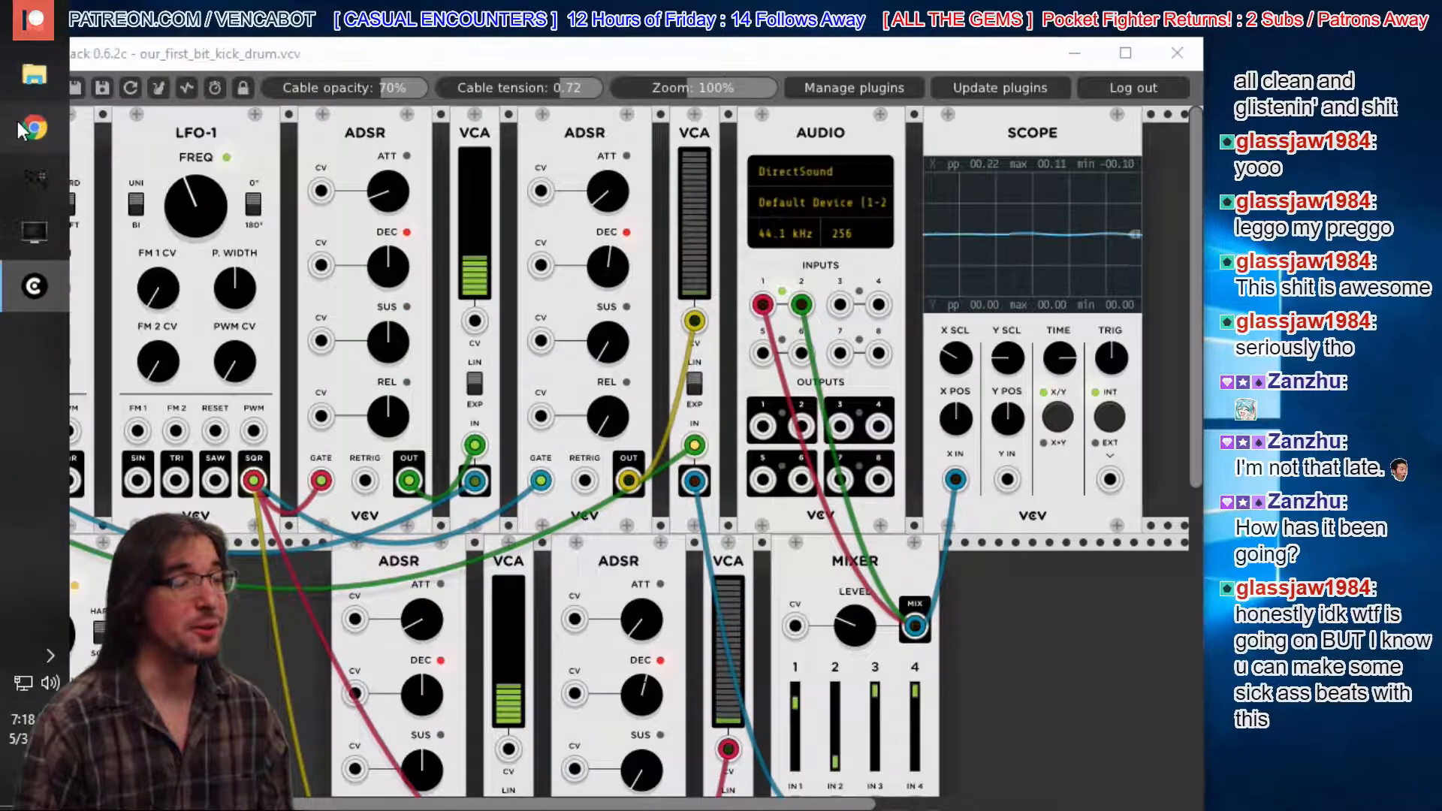
- Switch to Chrome, open vcvrack.com to view the Rack download page, and return to VCV Rack
click(14, 128)
text(v)
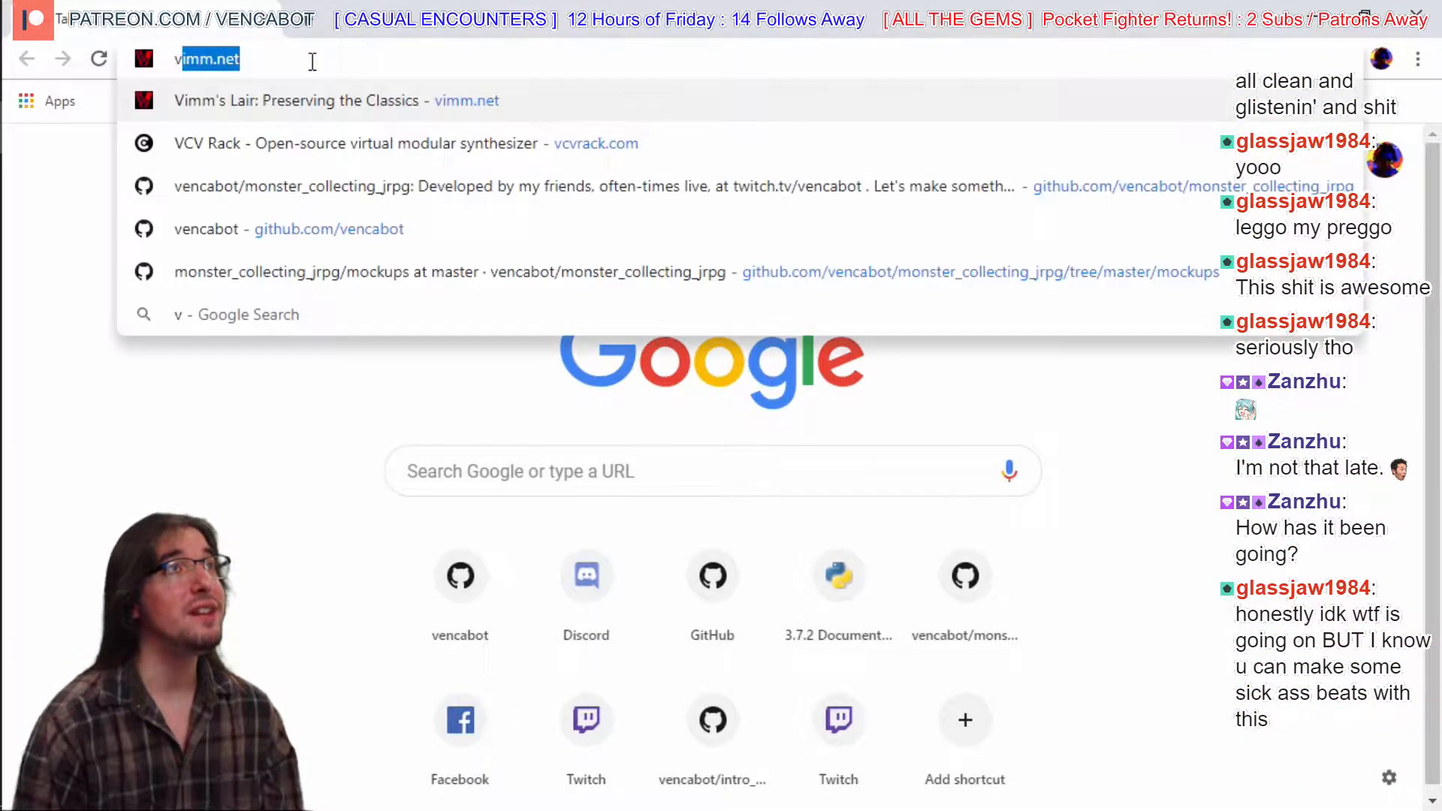
text(cvrack.c)
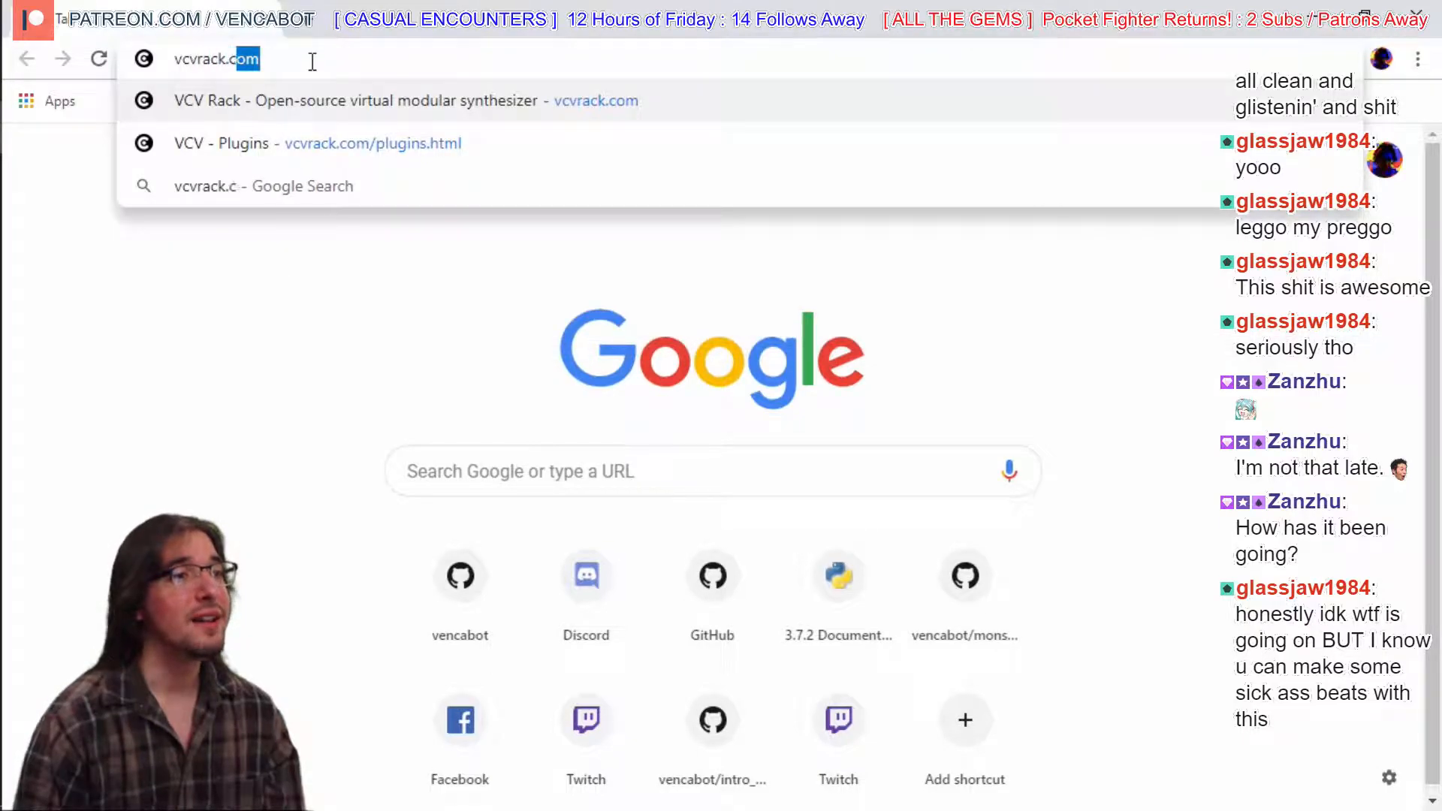
key(Return)
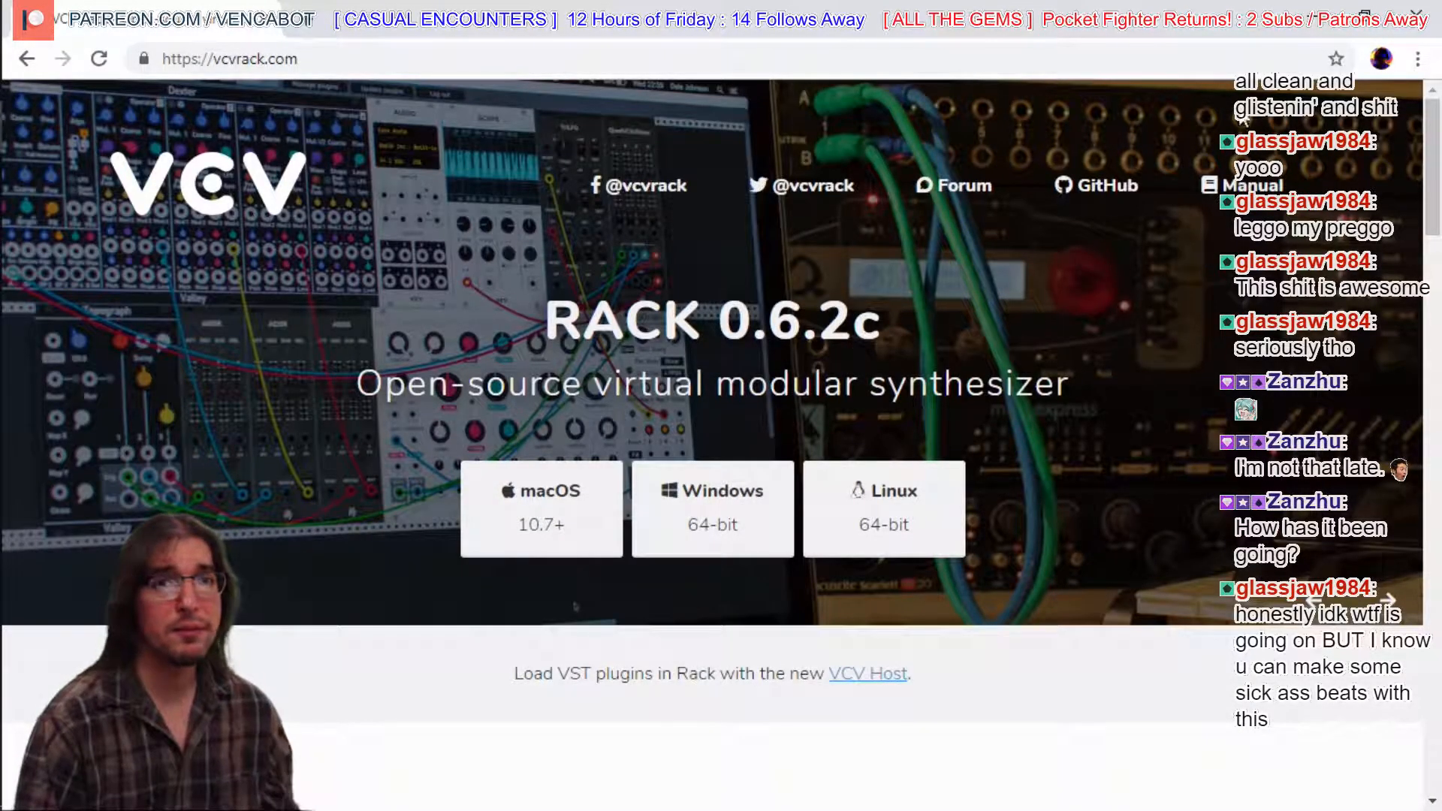
click(1401, 26)
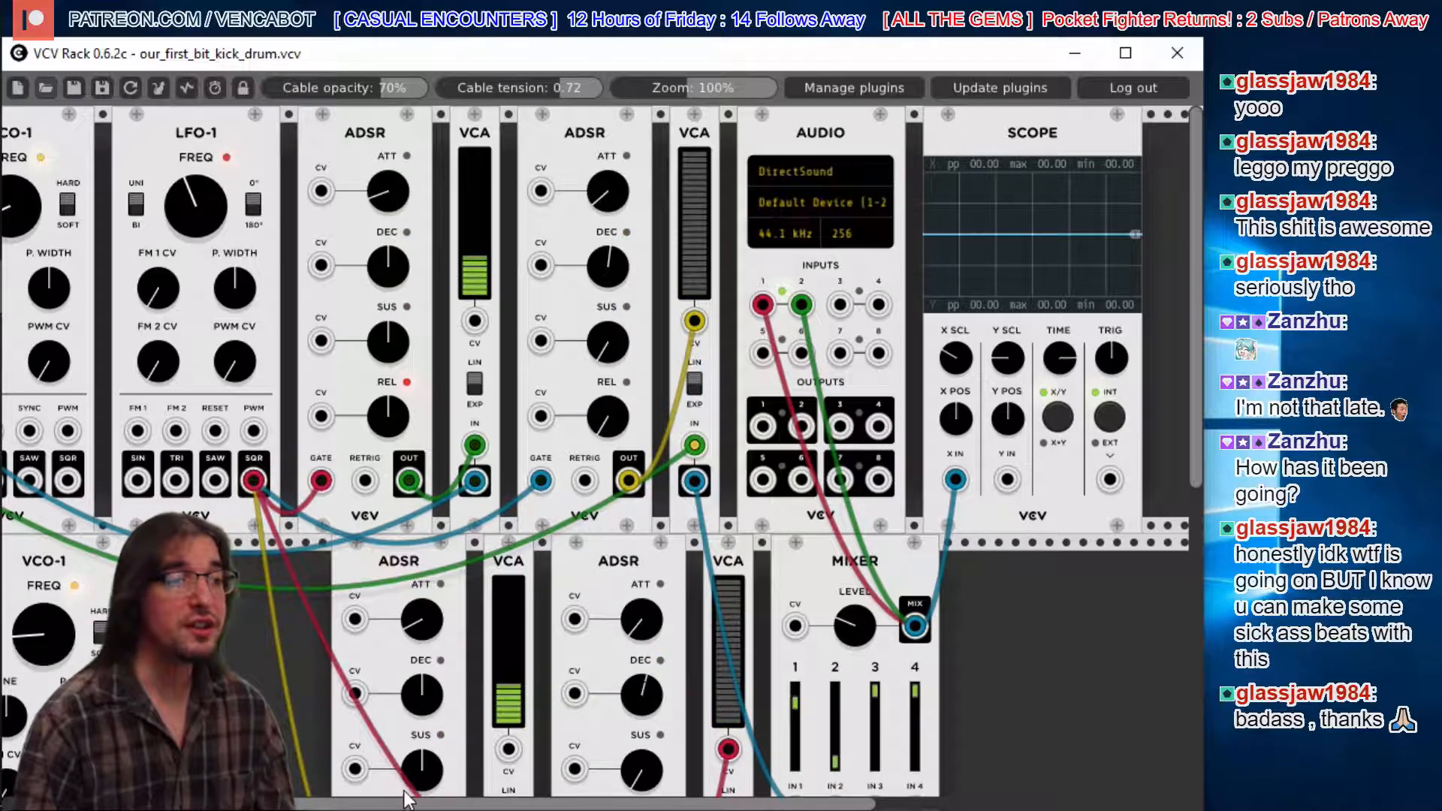
- Turn the sustain and release of the upper row's first ADSR down to minimum
scroll(450, 274, left, 5)
drag(600, 803, 561, 804)
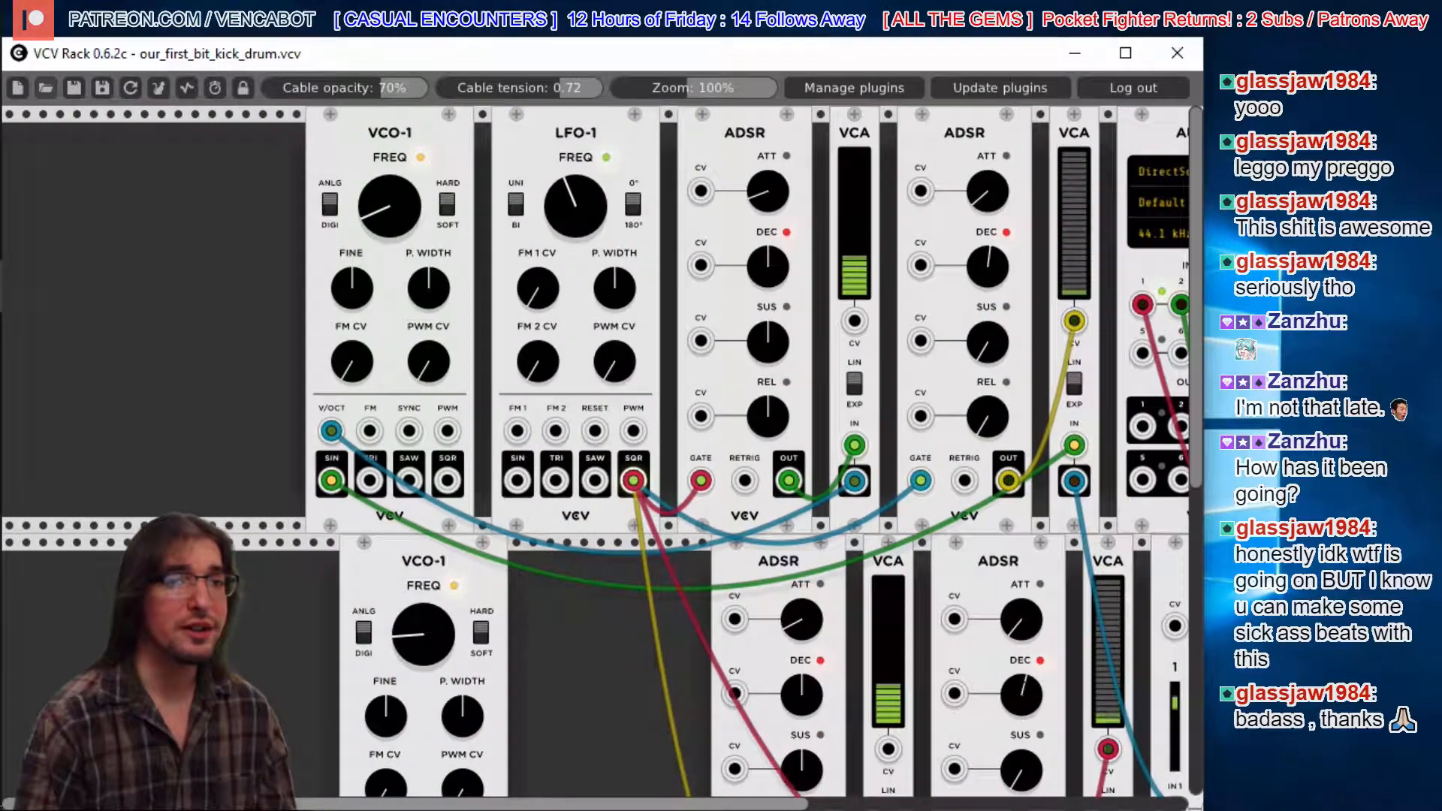
drag(1196, 350, 1196, 356)
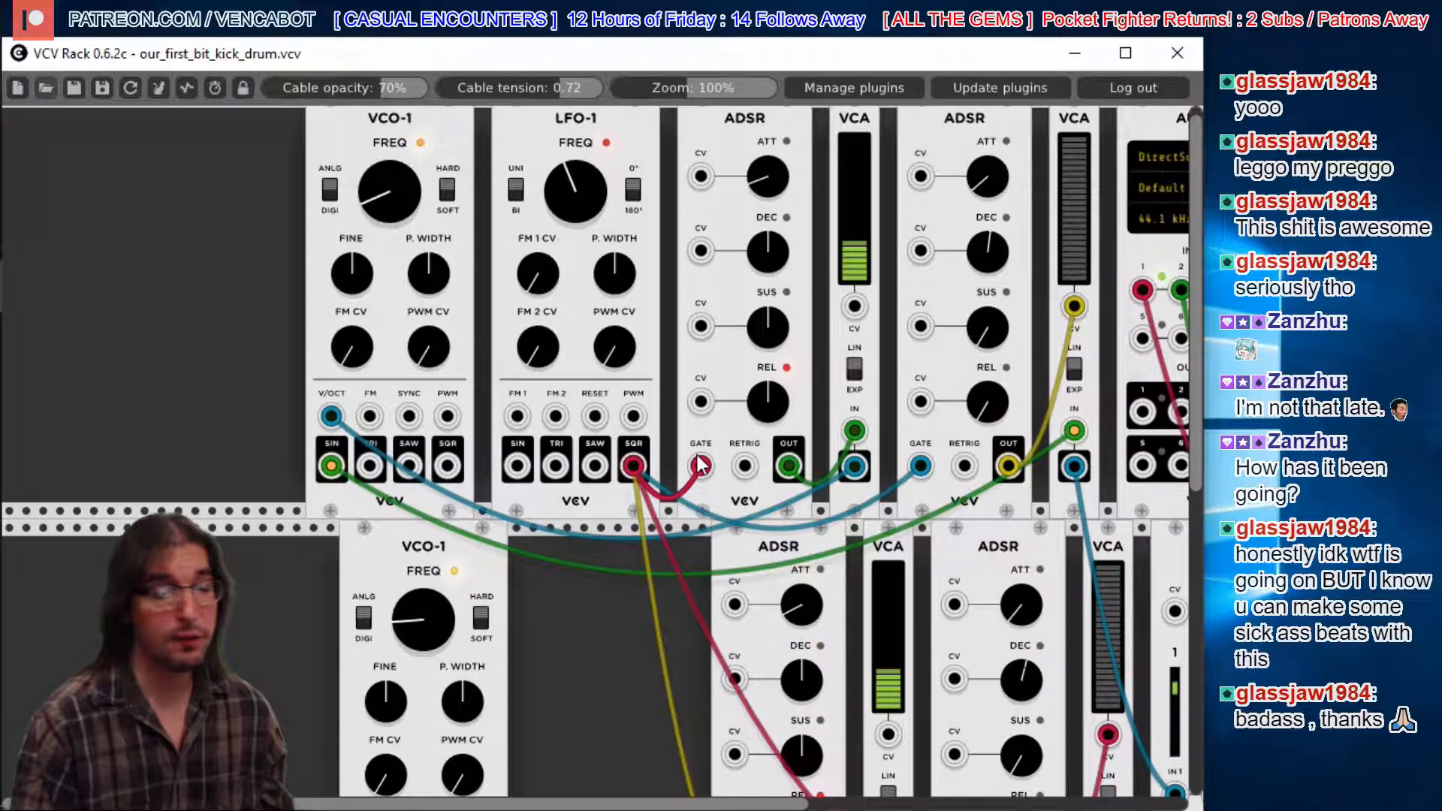
drag(700, 805, 778, 806)
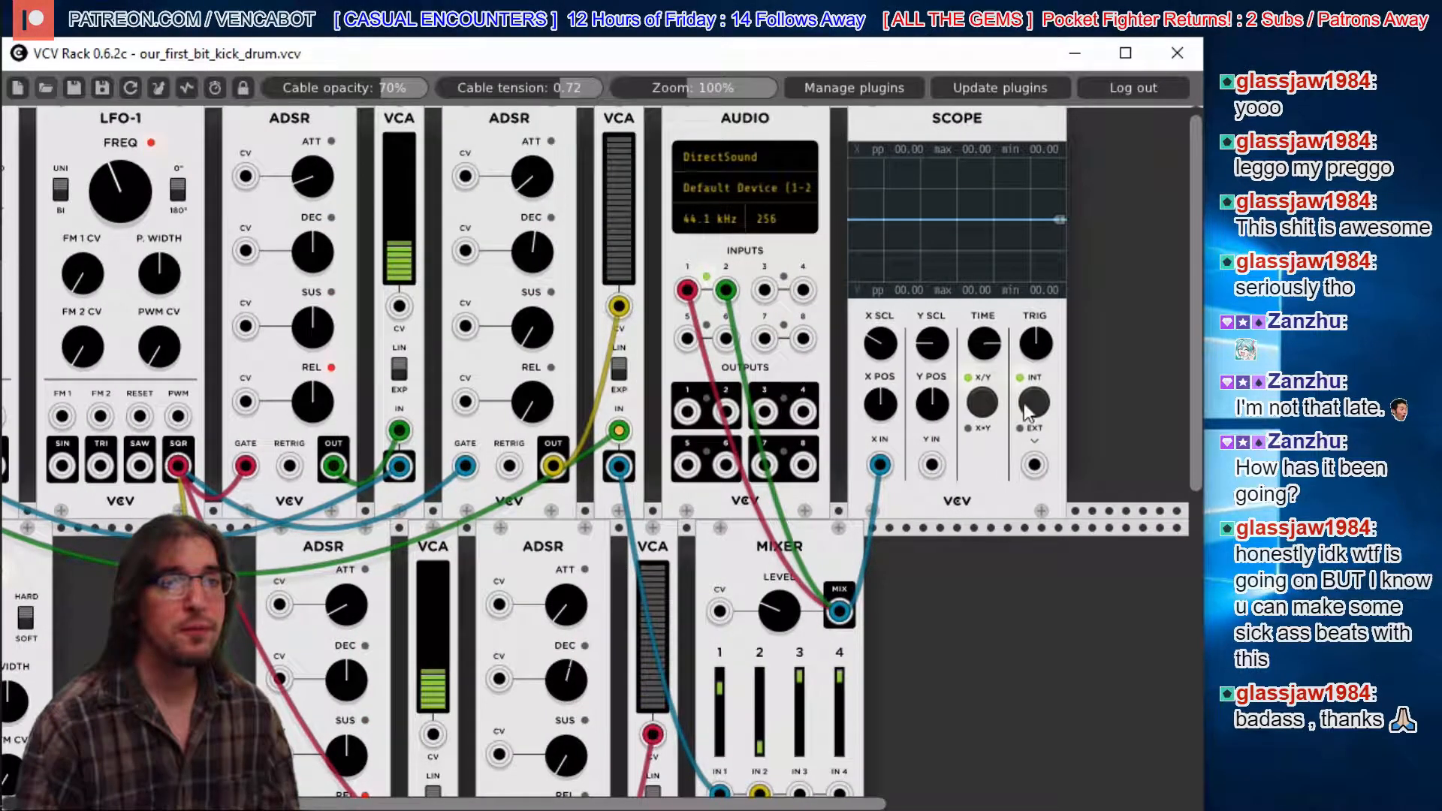
scroll(1194, 375, up, 1)
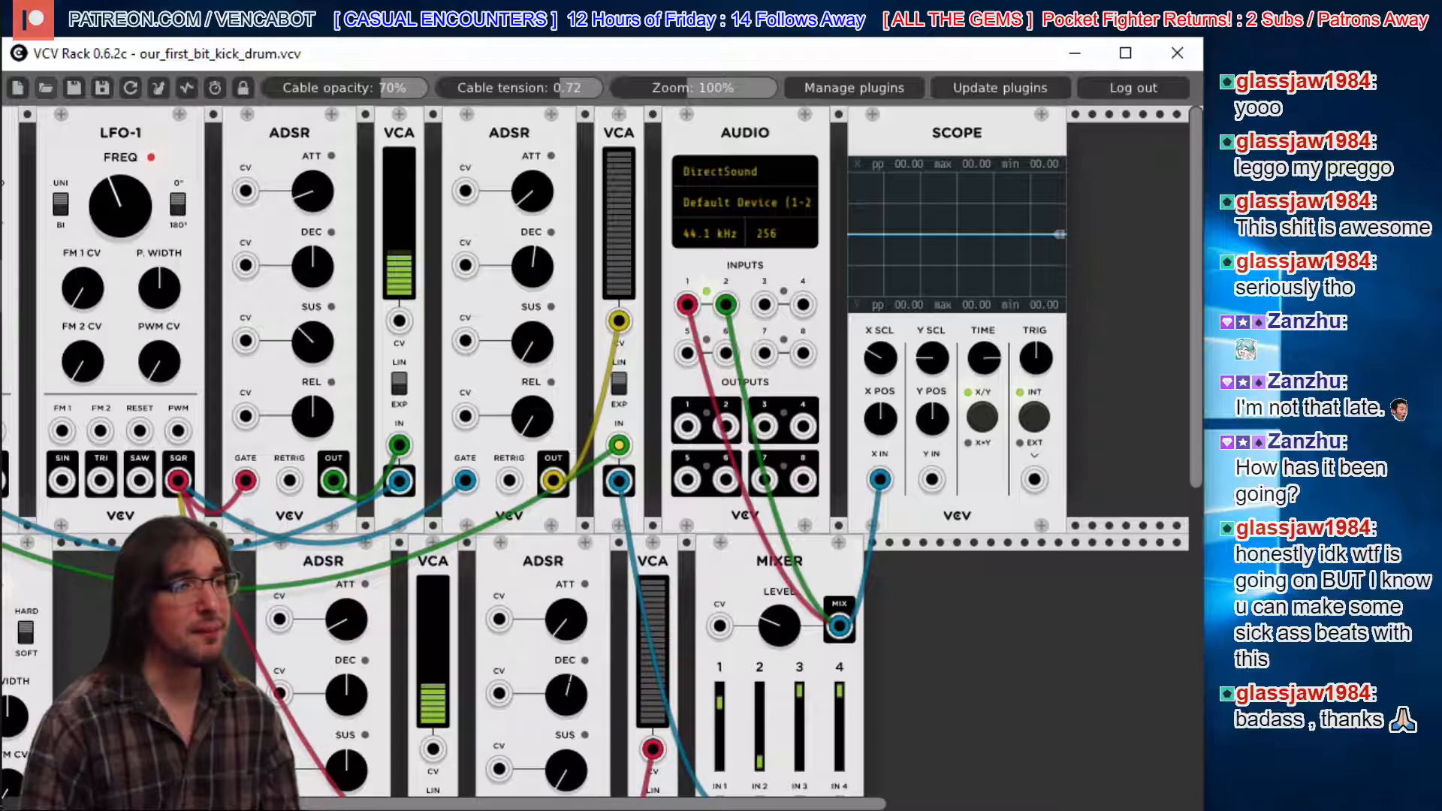
drag(307, 407, 307, 420)
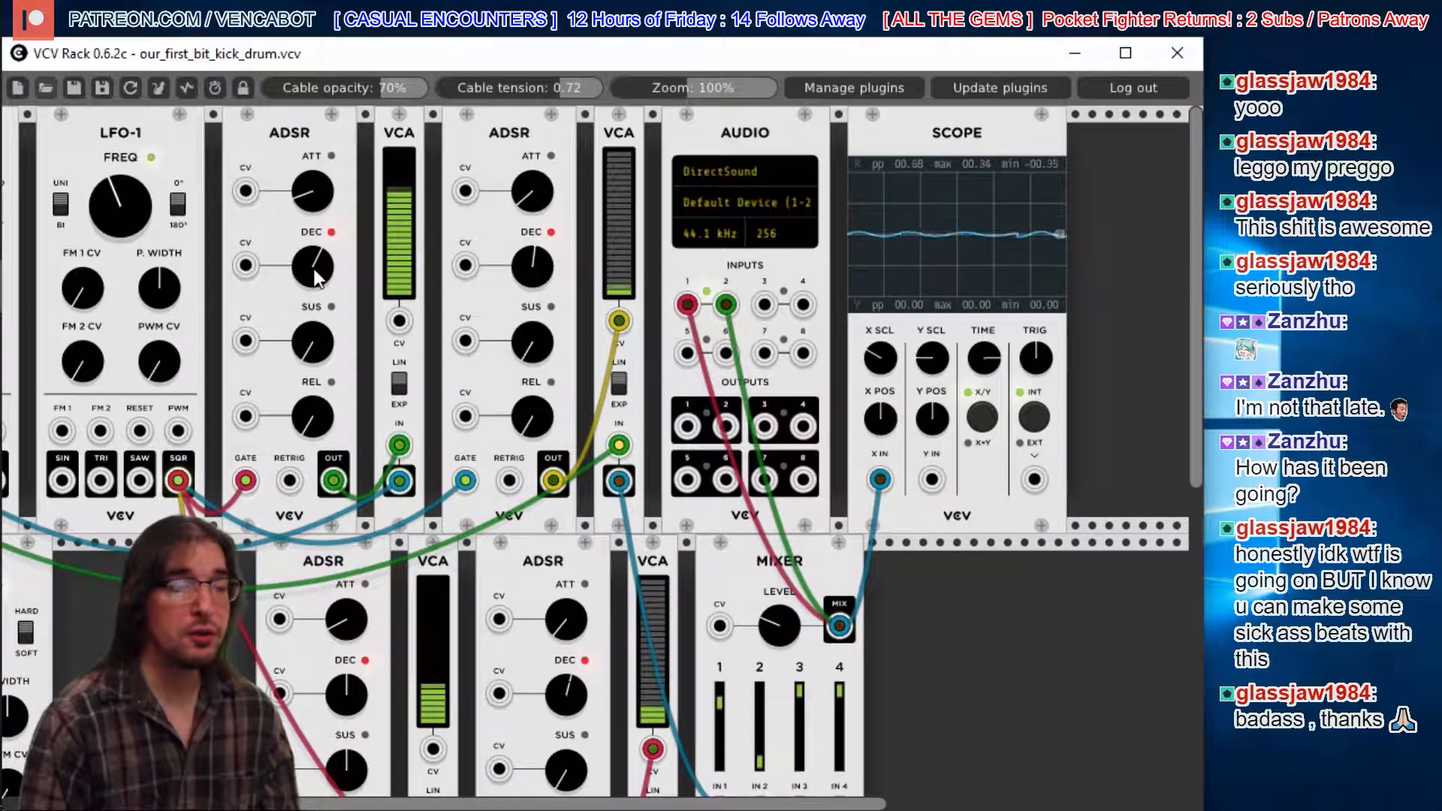
- Adjust the upper row's first ADSR, bringing its attack down to minimum and its decay to about mid-range
drag(314, 274, 313, 252)
drag(312, 191, 312, 175)
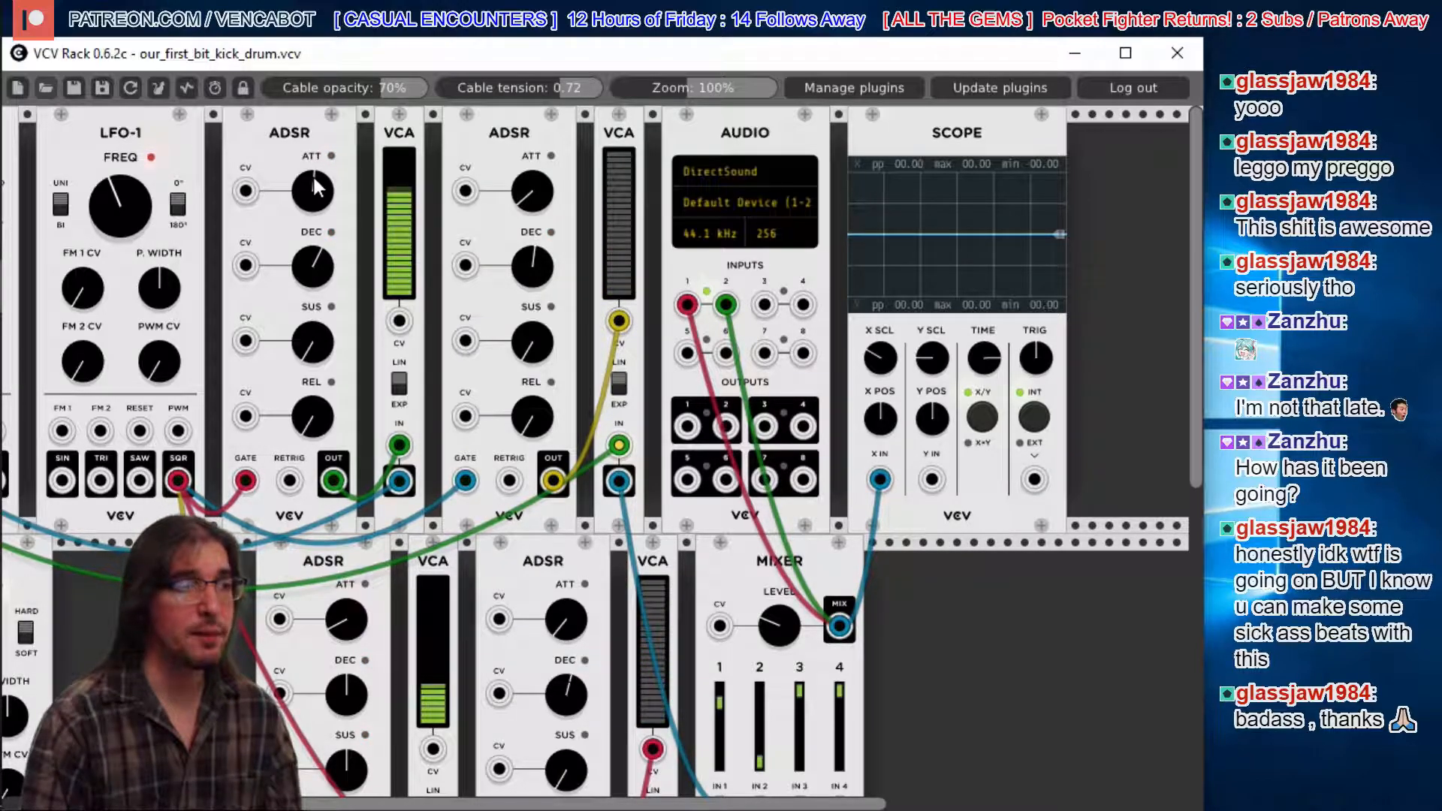
drag(312, 190, 312, 198)
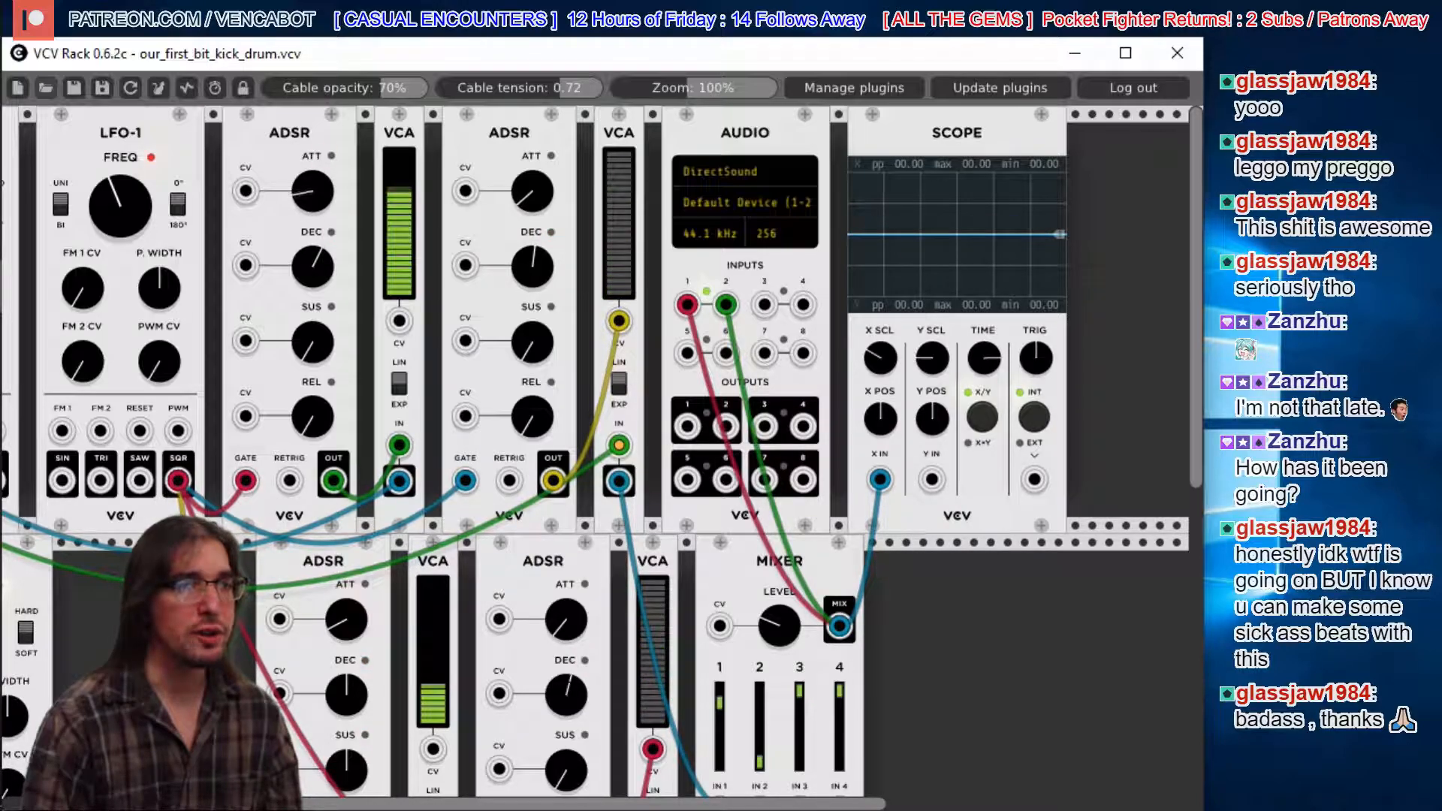
drag(314, 180, 314, 177)
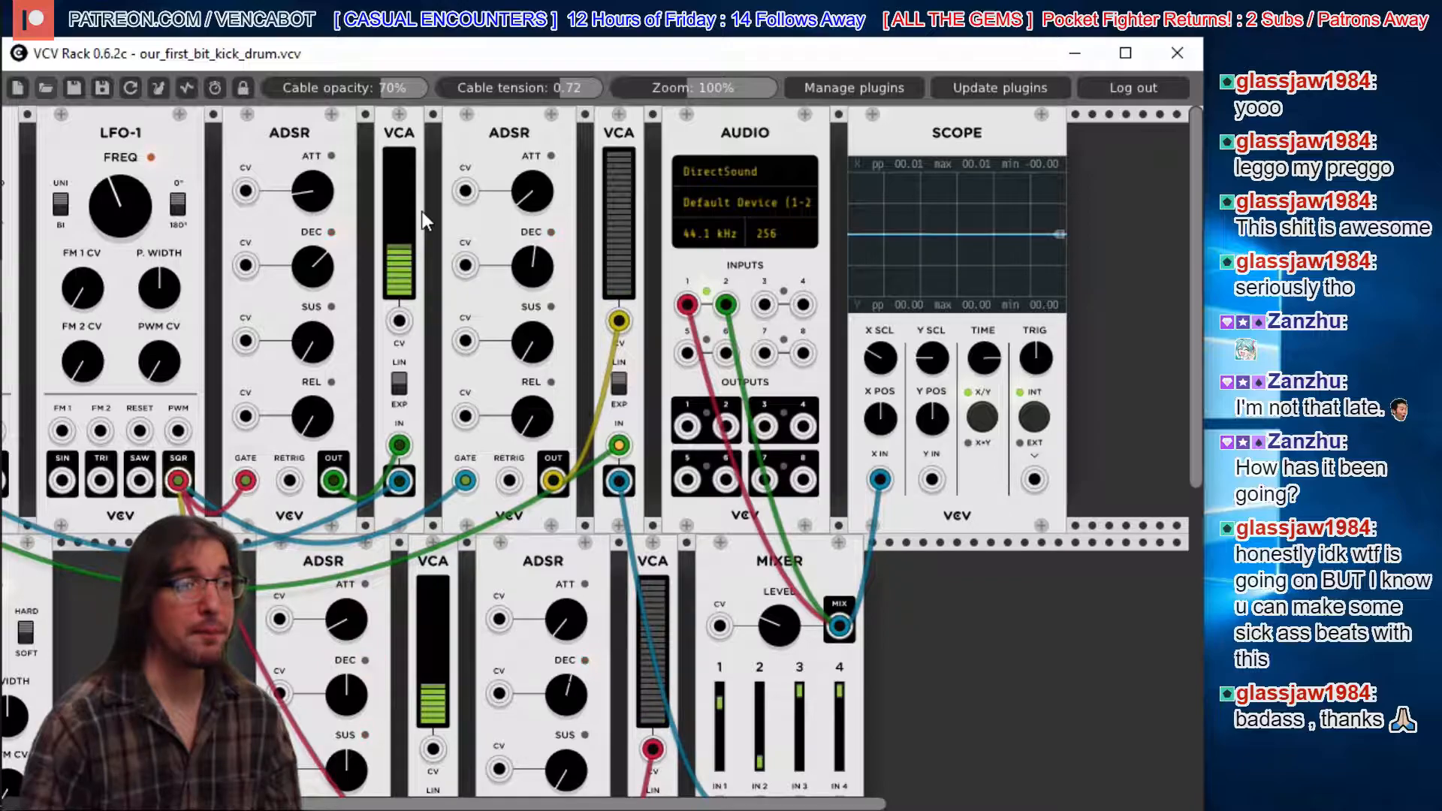
drag(304, 202, 304, 197)
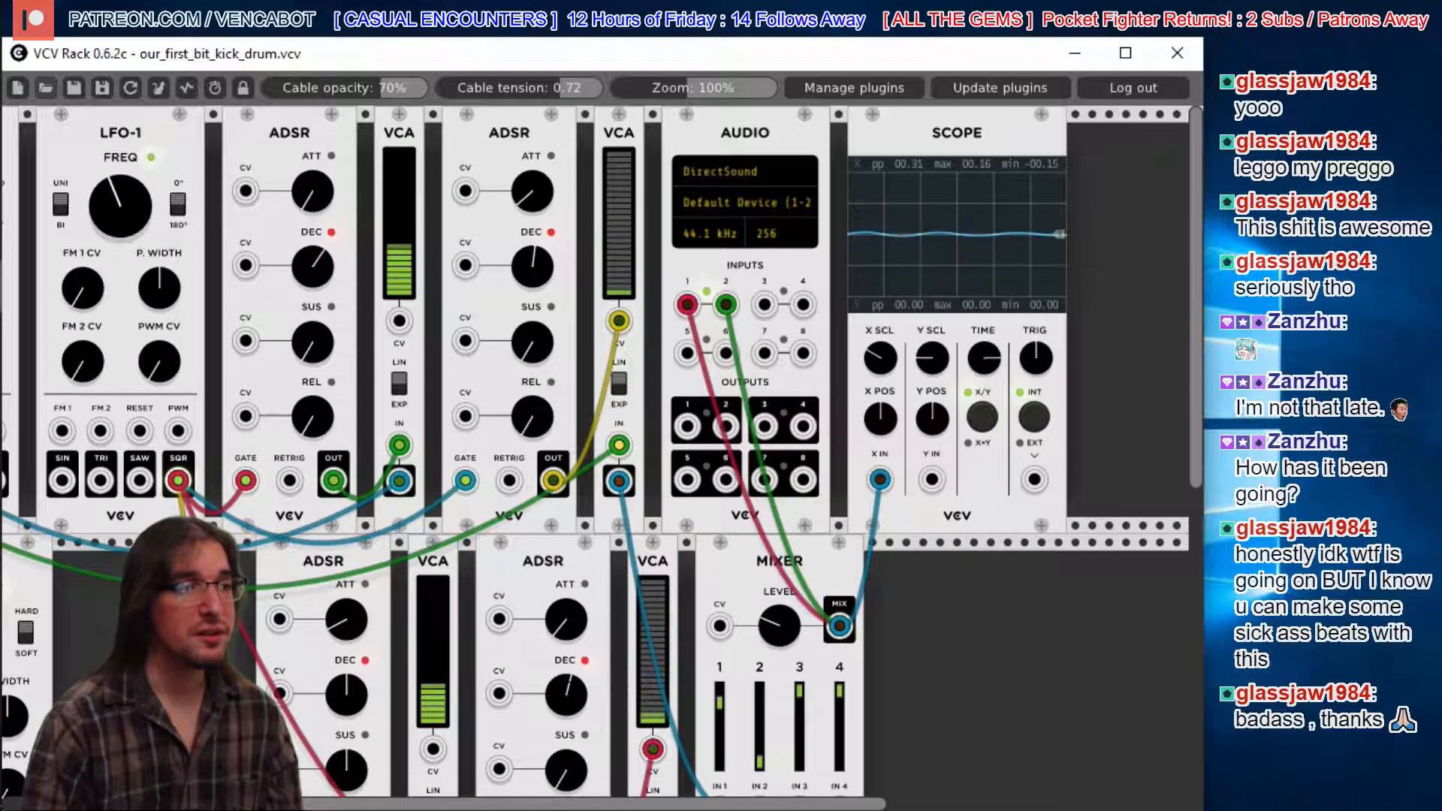
drag(312, 267, 313, 263)
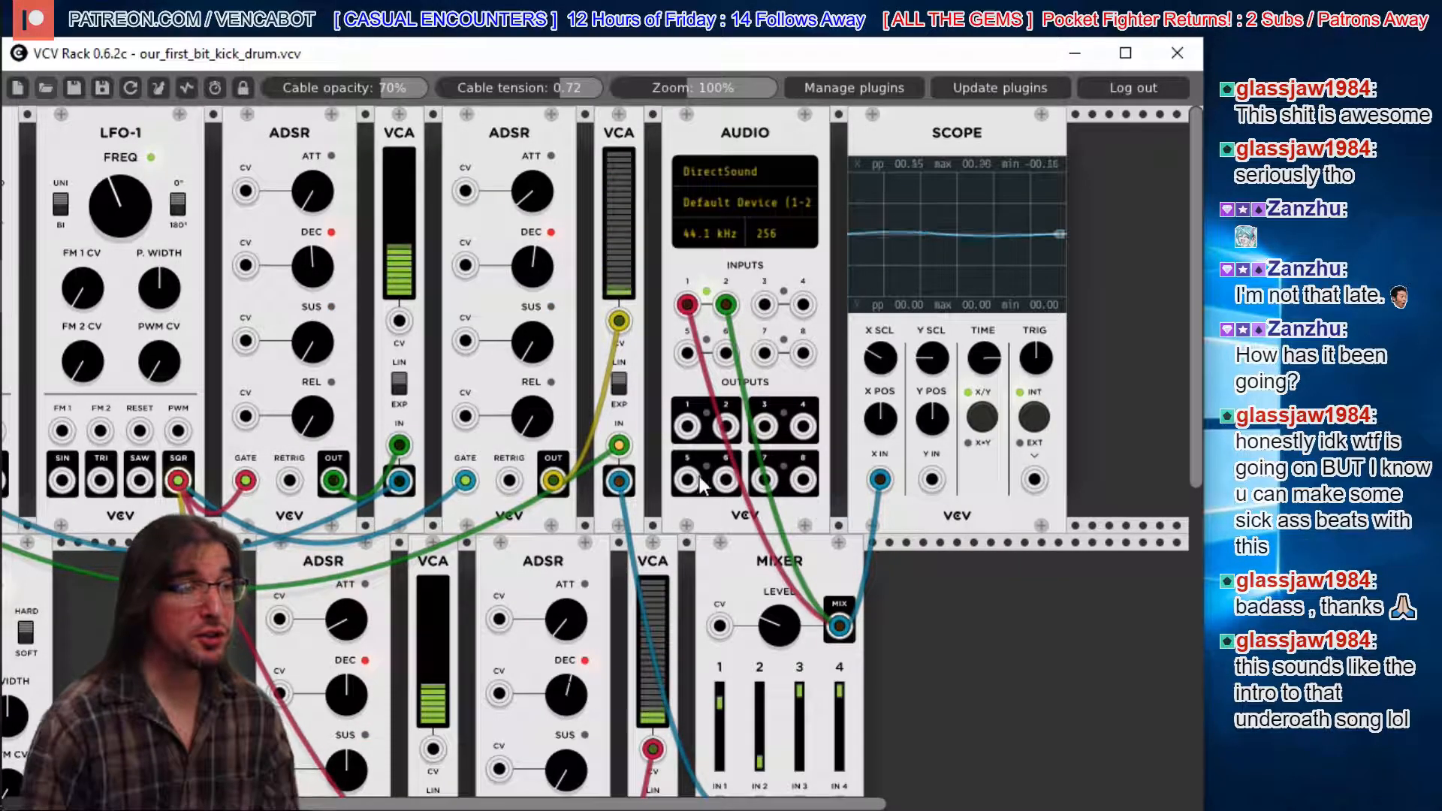
drag(673, 804, 229, 804)
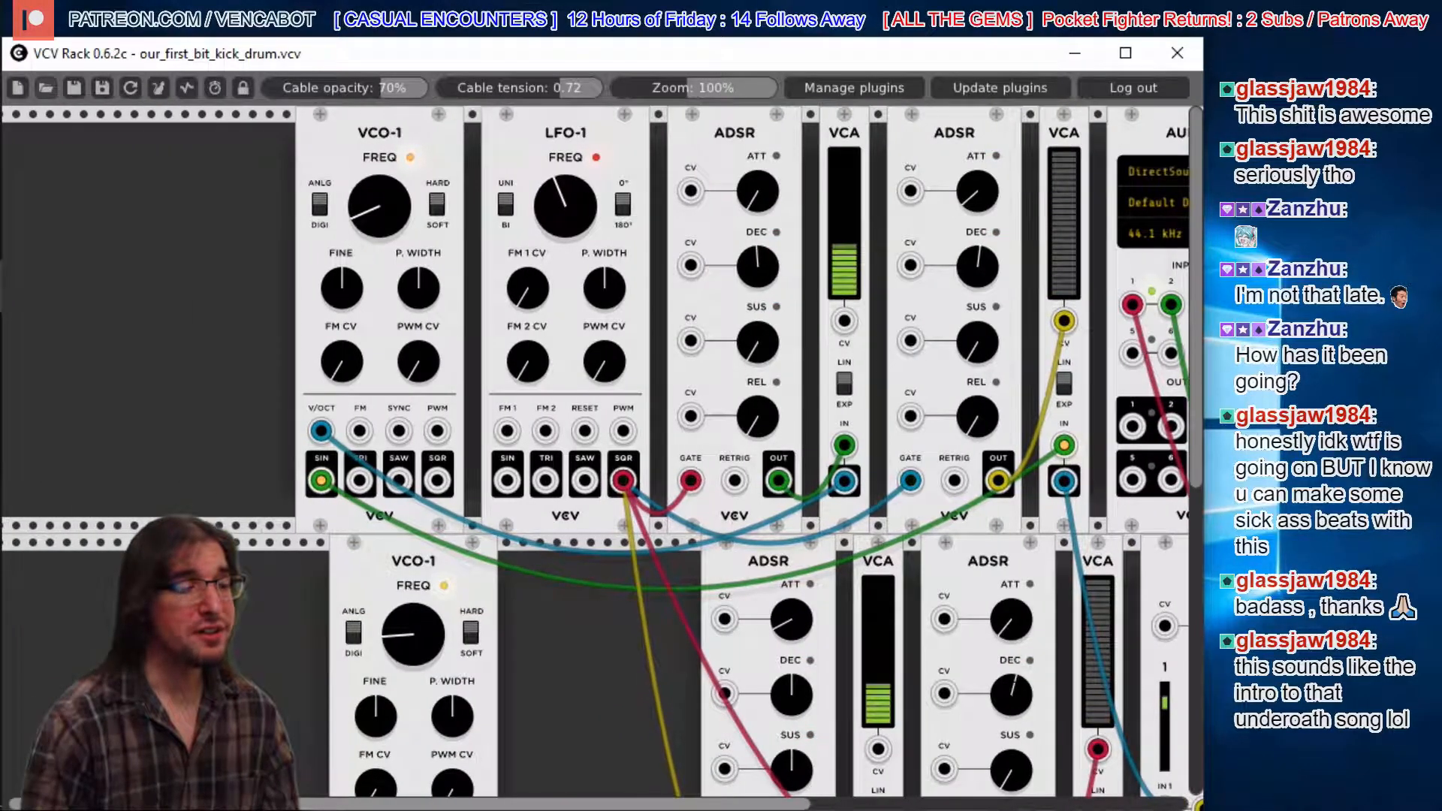
- Move the lower row's VCO-1 module closer to the first ADSR in that row
scroll(1194, 419, down, 5)
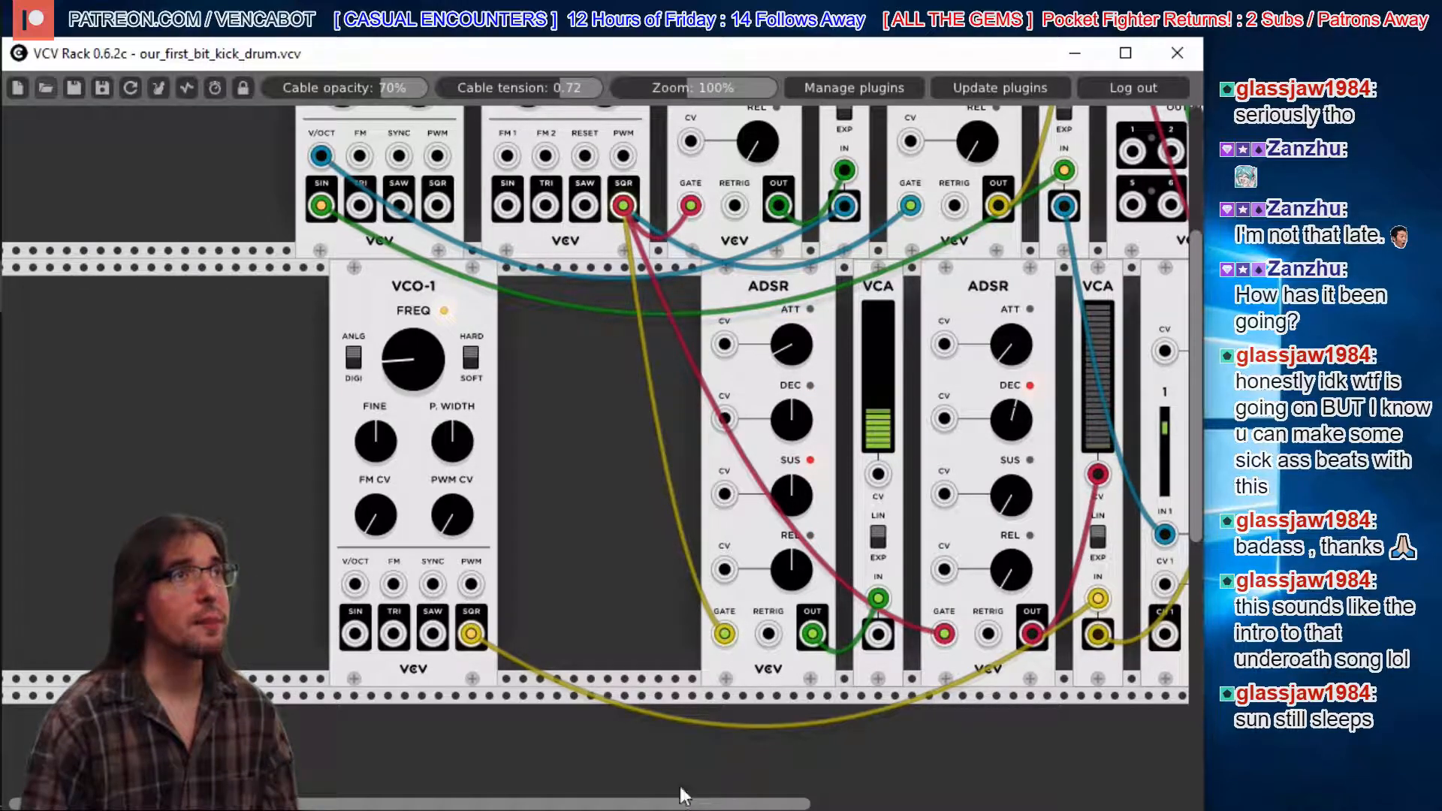
drag(422, 263, 559, 312)
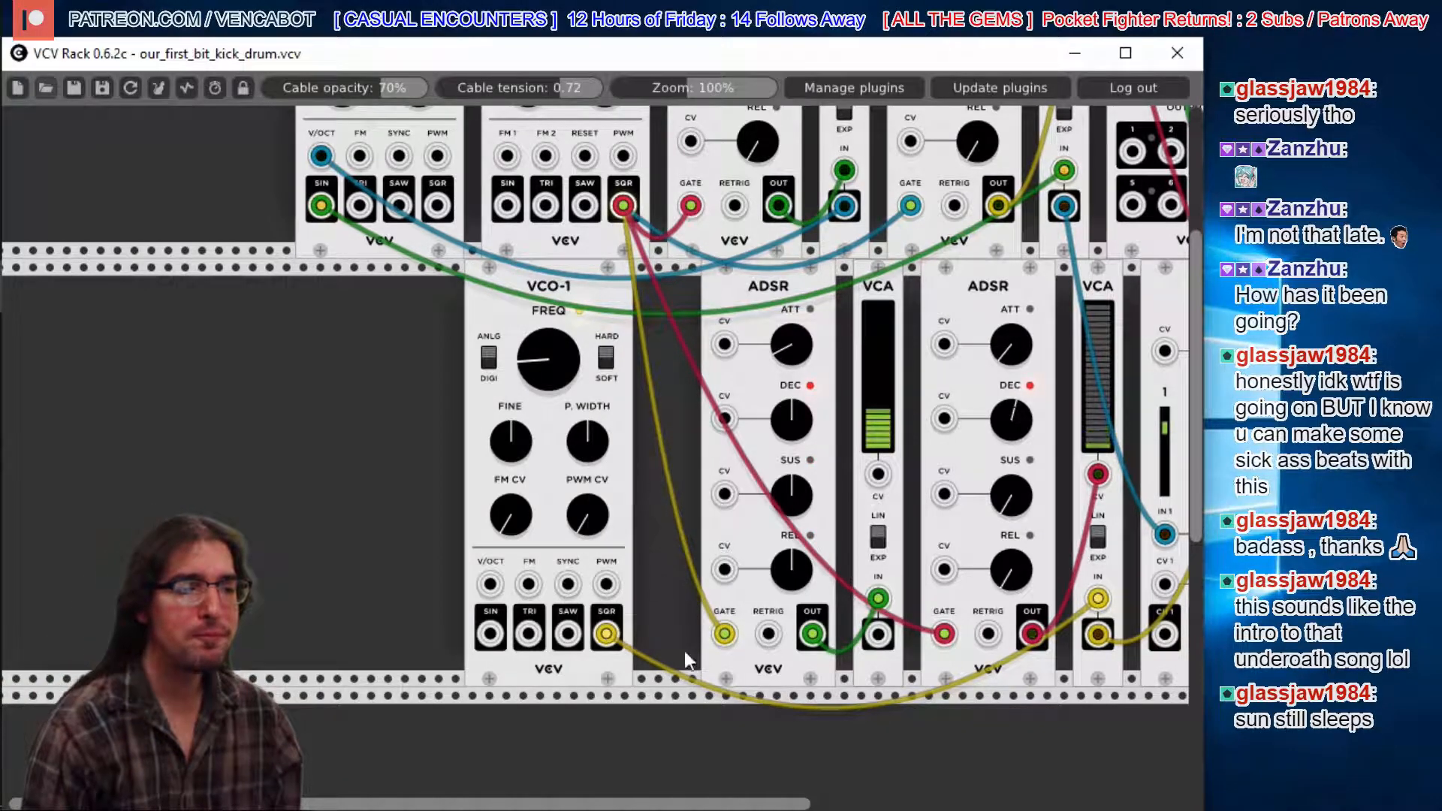
- Turn mixer channel 1 down to minimum and raise channel 2 to full to isolate the second layer on the scope
scroll(678, 638, right, 10)
scroll(595, 405, right, 5)
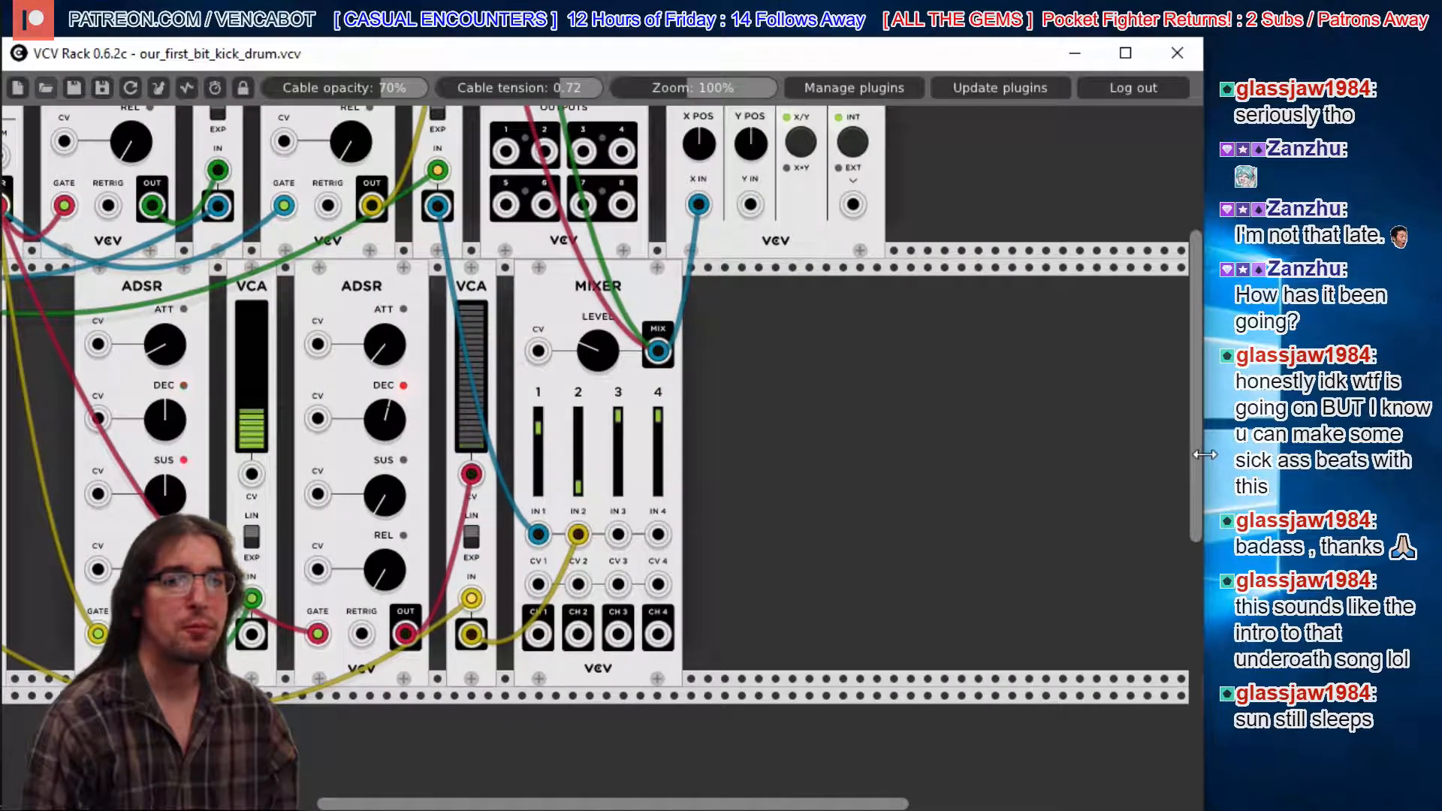
scroll(893, 362, up, 7)
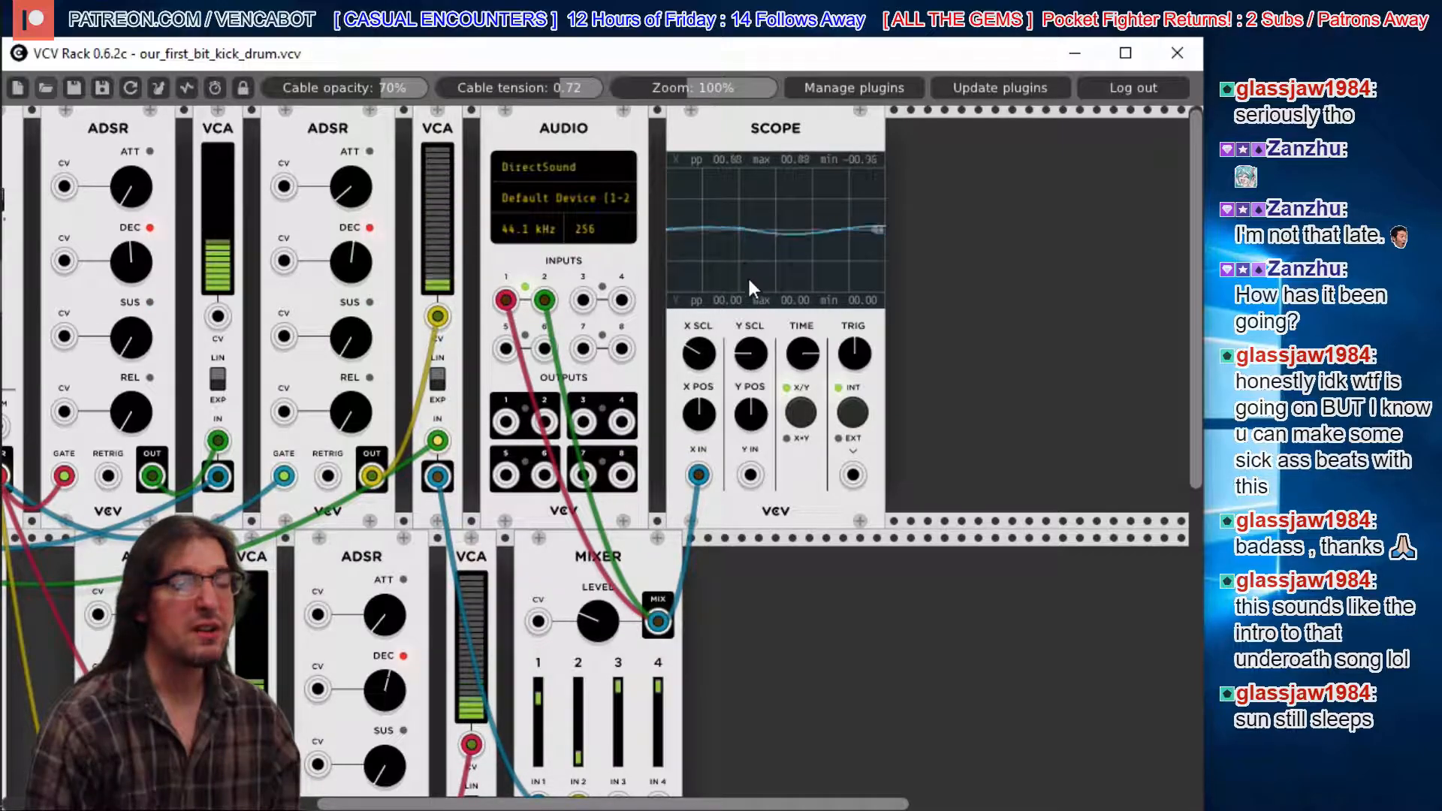
scroll(1196, 344, down, 2)
scroll(642, 601, down, 1)
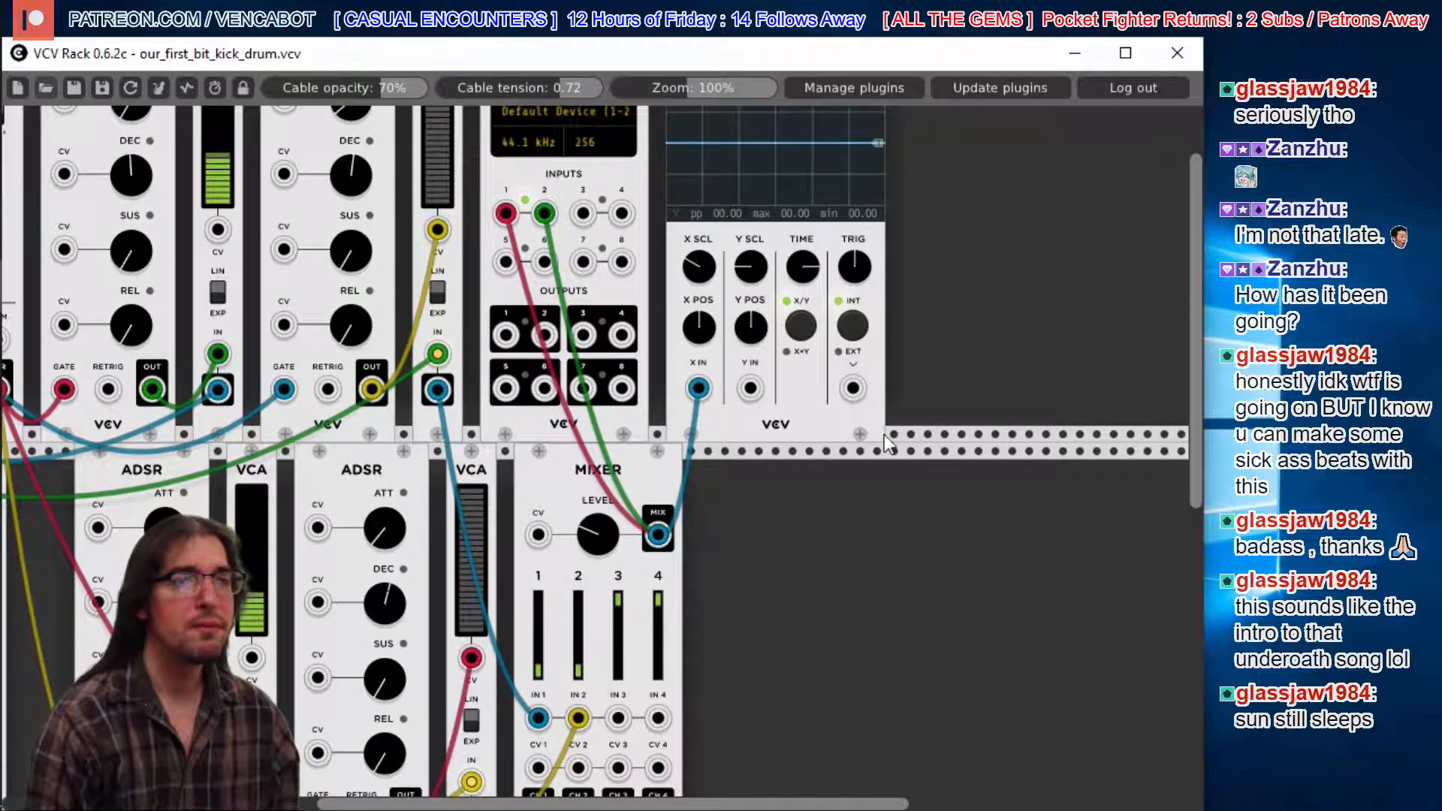
scroll(683, 218, up, 3)
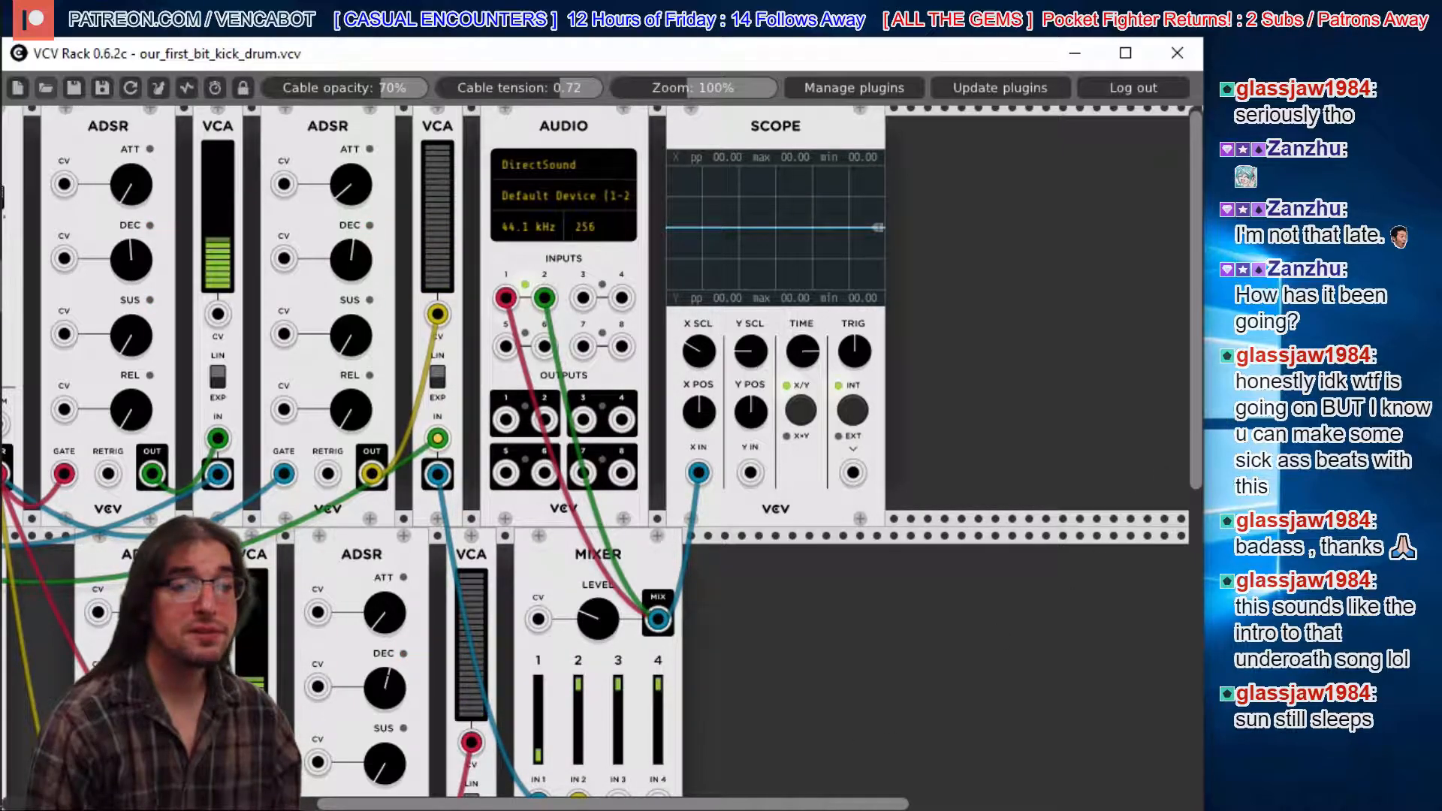
- Examine how both rows' oscillators, ADSRs and VCAs are wired into the mixer and compare their envelope lights
drag(801, 804, 538, 804)
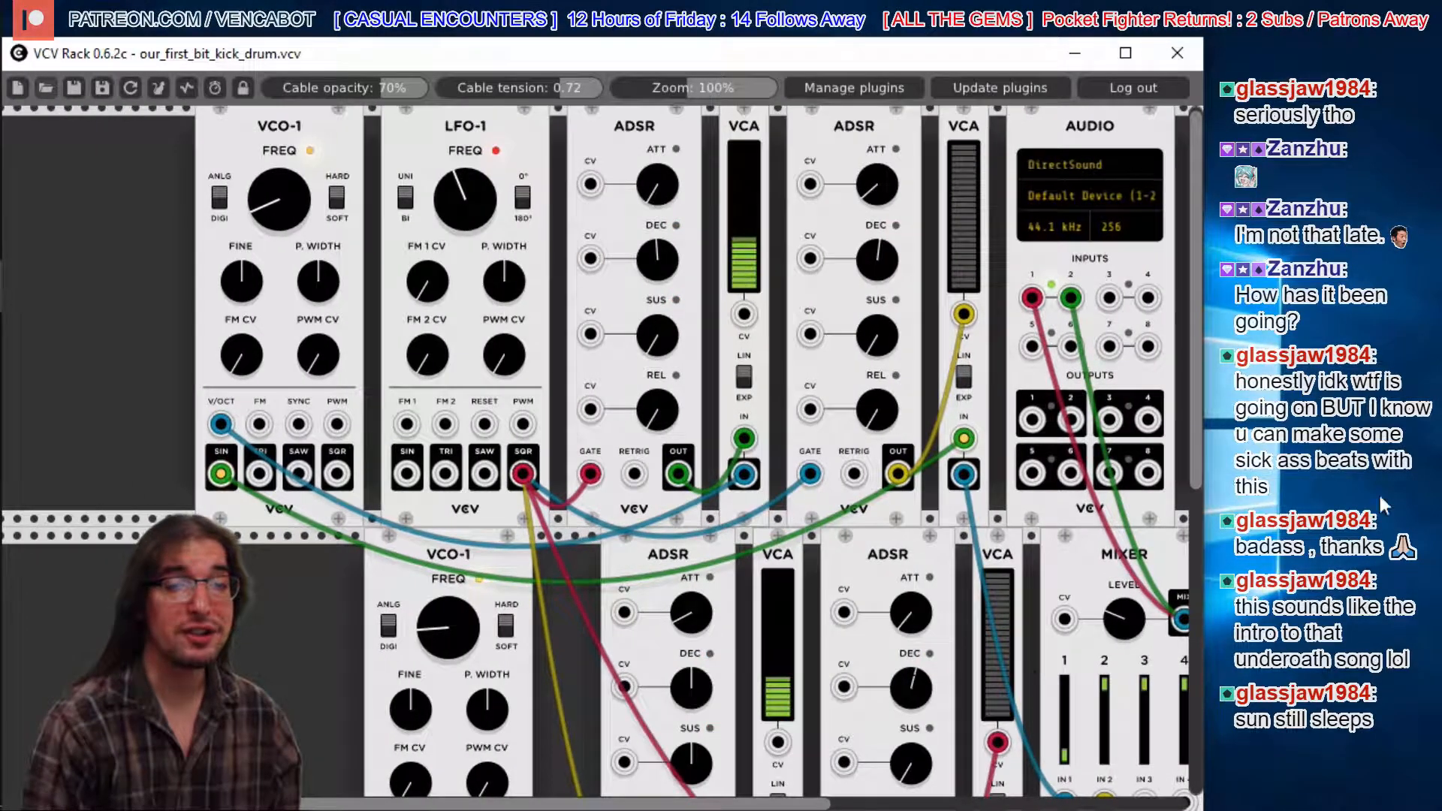
drag(1199, 418, 1199, 461)
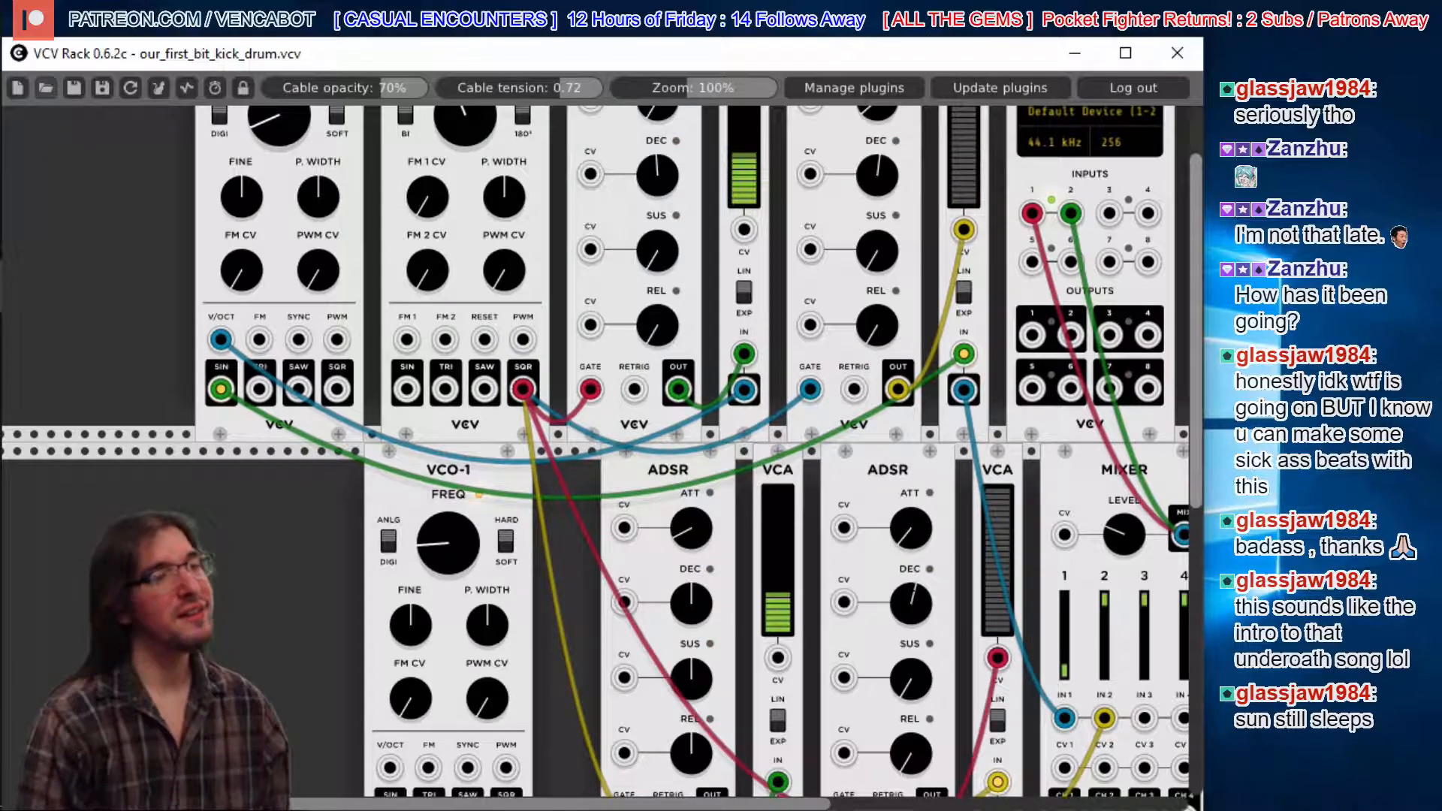
drag(1198, 461, 1198, 510)
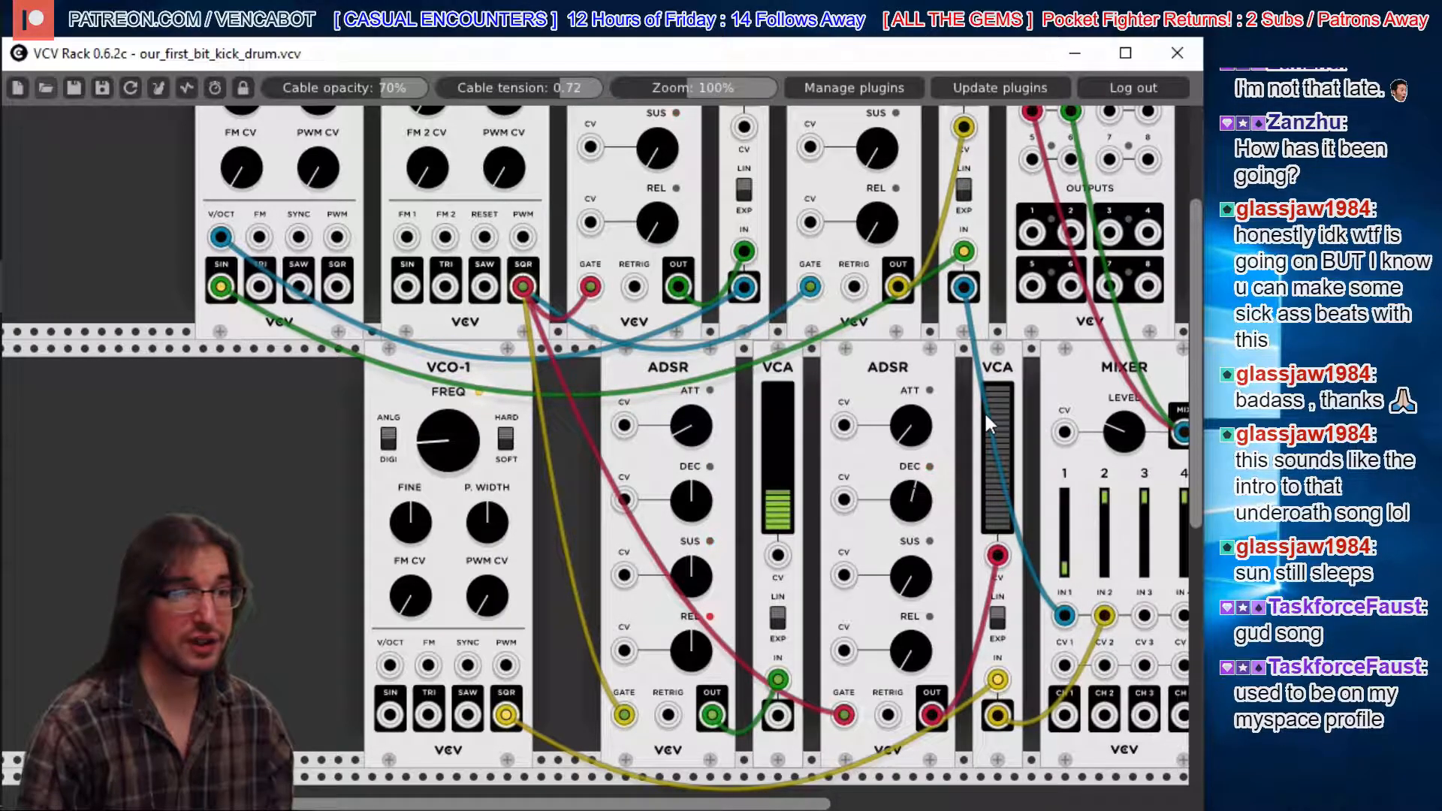
scroll(1197, 426, up, 2)
scroll(1196, 426, up, 4)
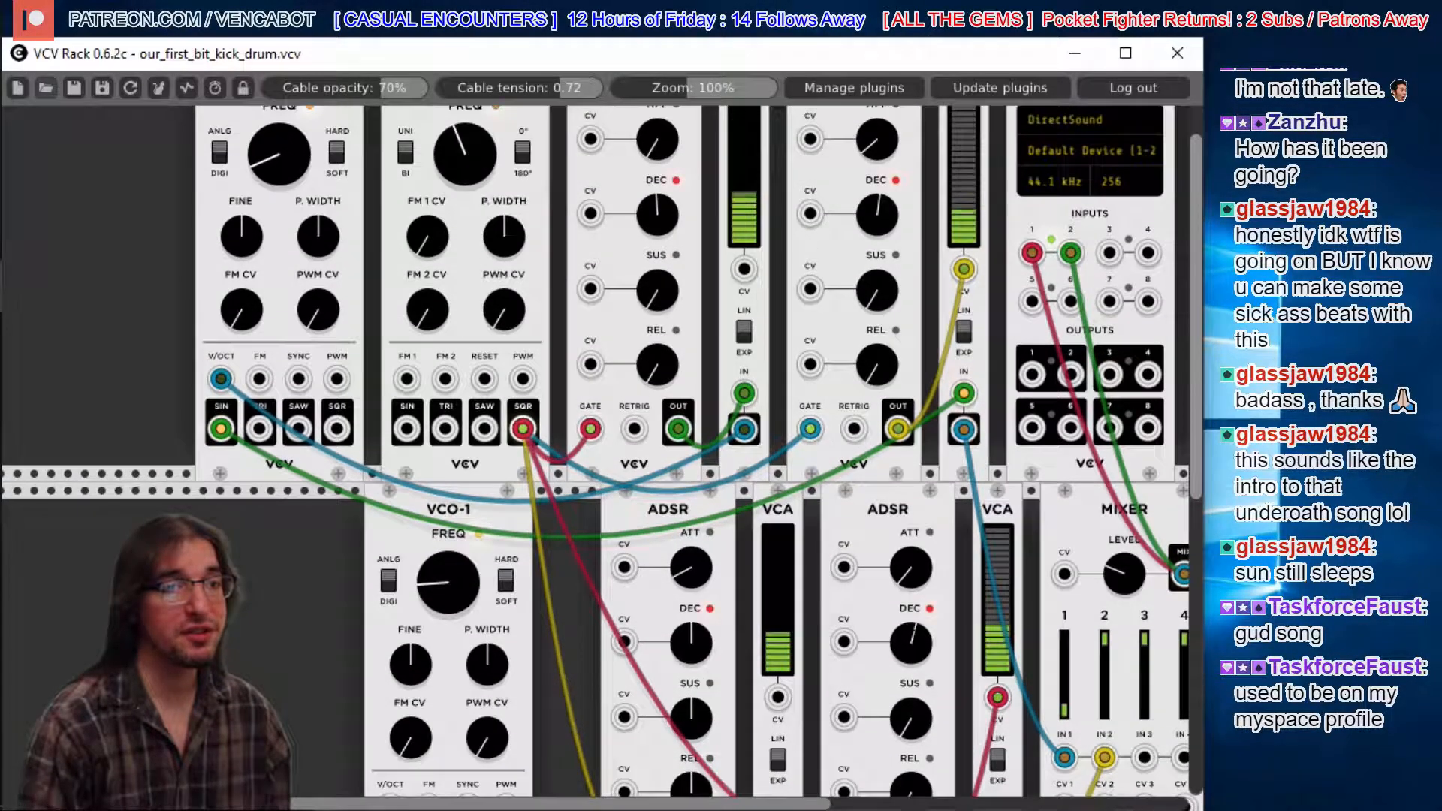
scroll(1197, 427, down, 3)
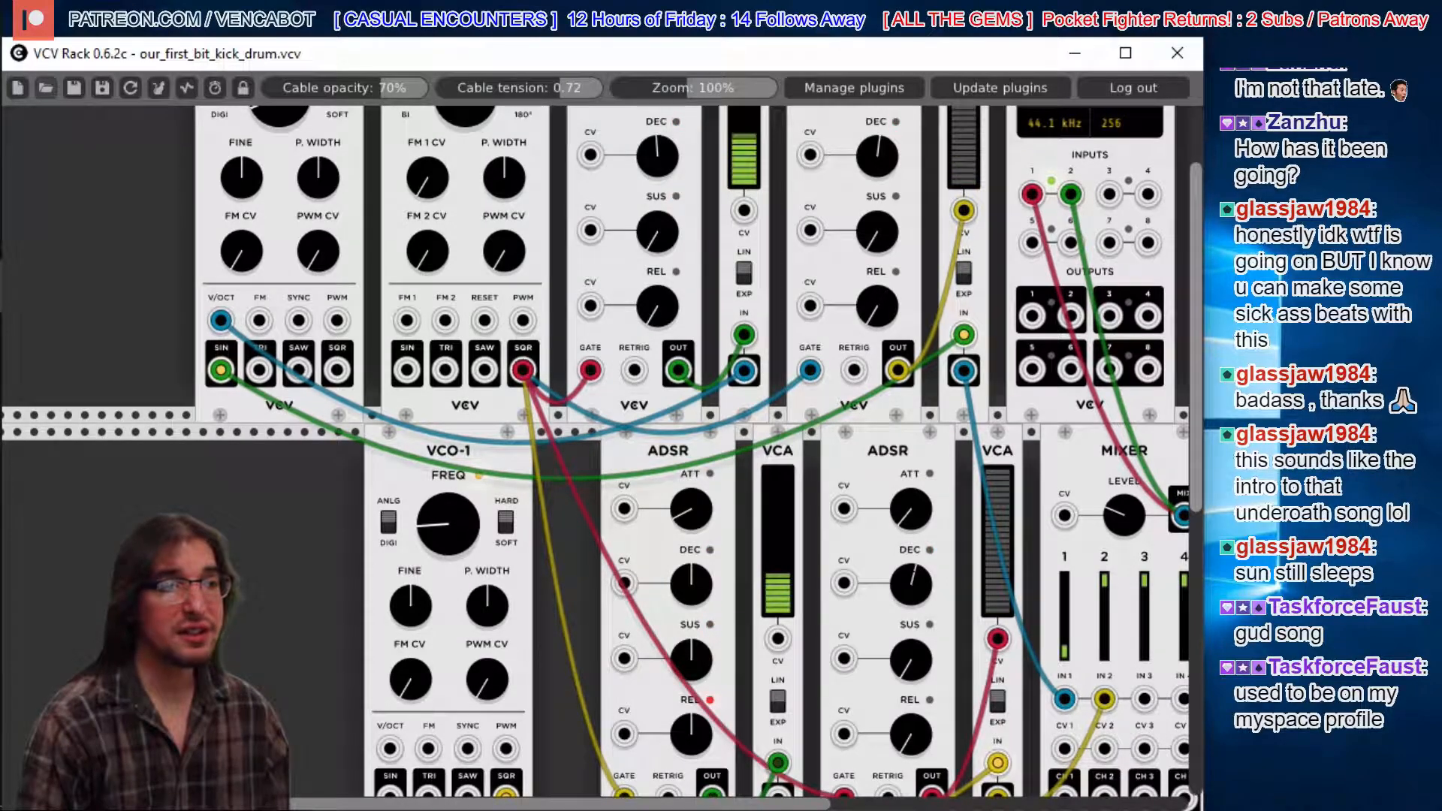
scroll(1197, 426, up, 2)
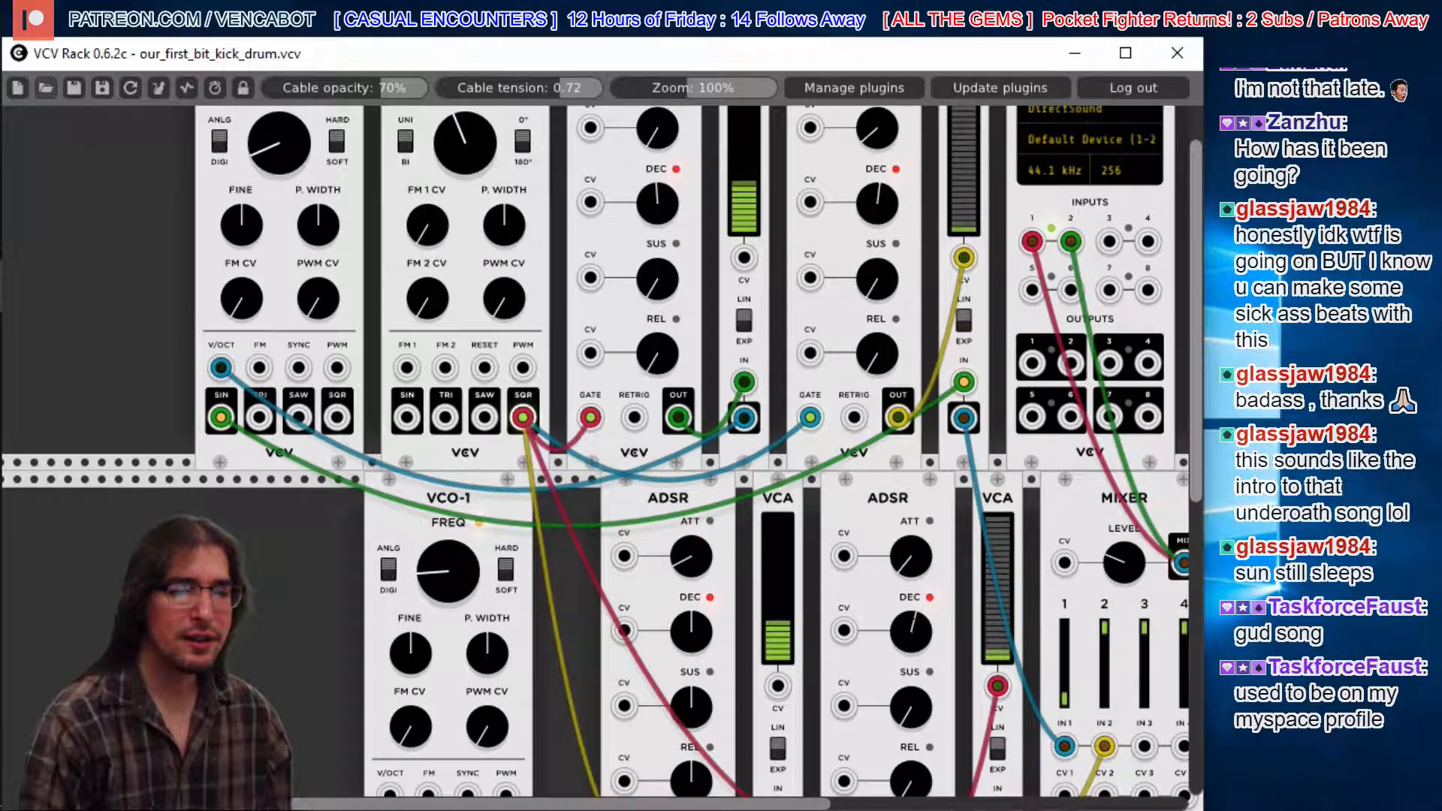
scroll(1012, 593, down, 2)
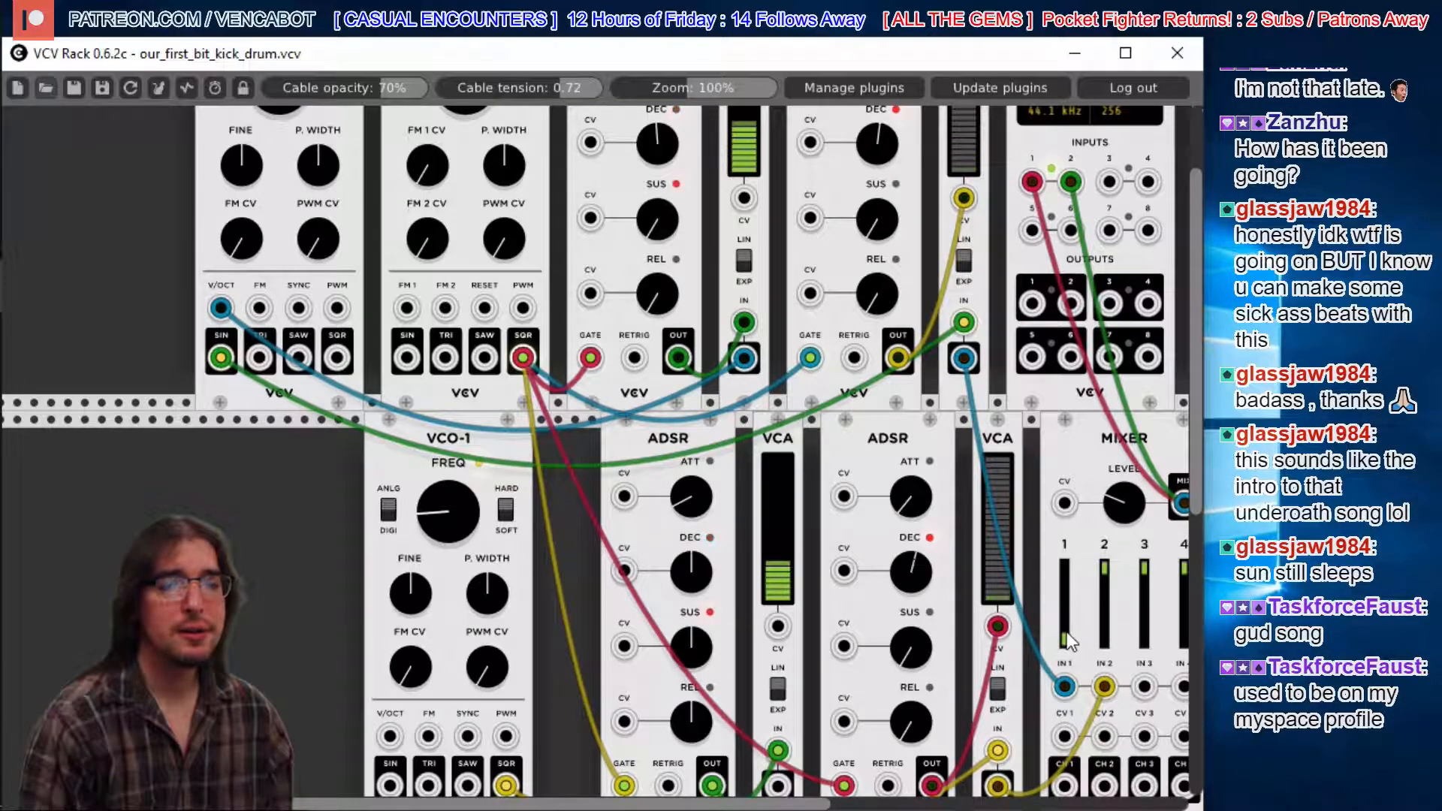
- Balance the two drum layers in the mixer by raising channel 1 to about three-quarters and lowering channel 2 slightly below it
drag(816, 804, 892, 804)
drag(1193, 477, 1192, 443)
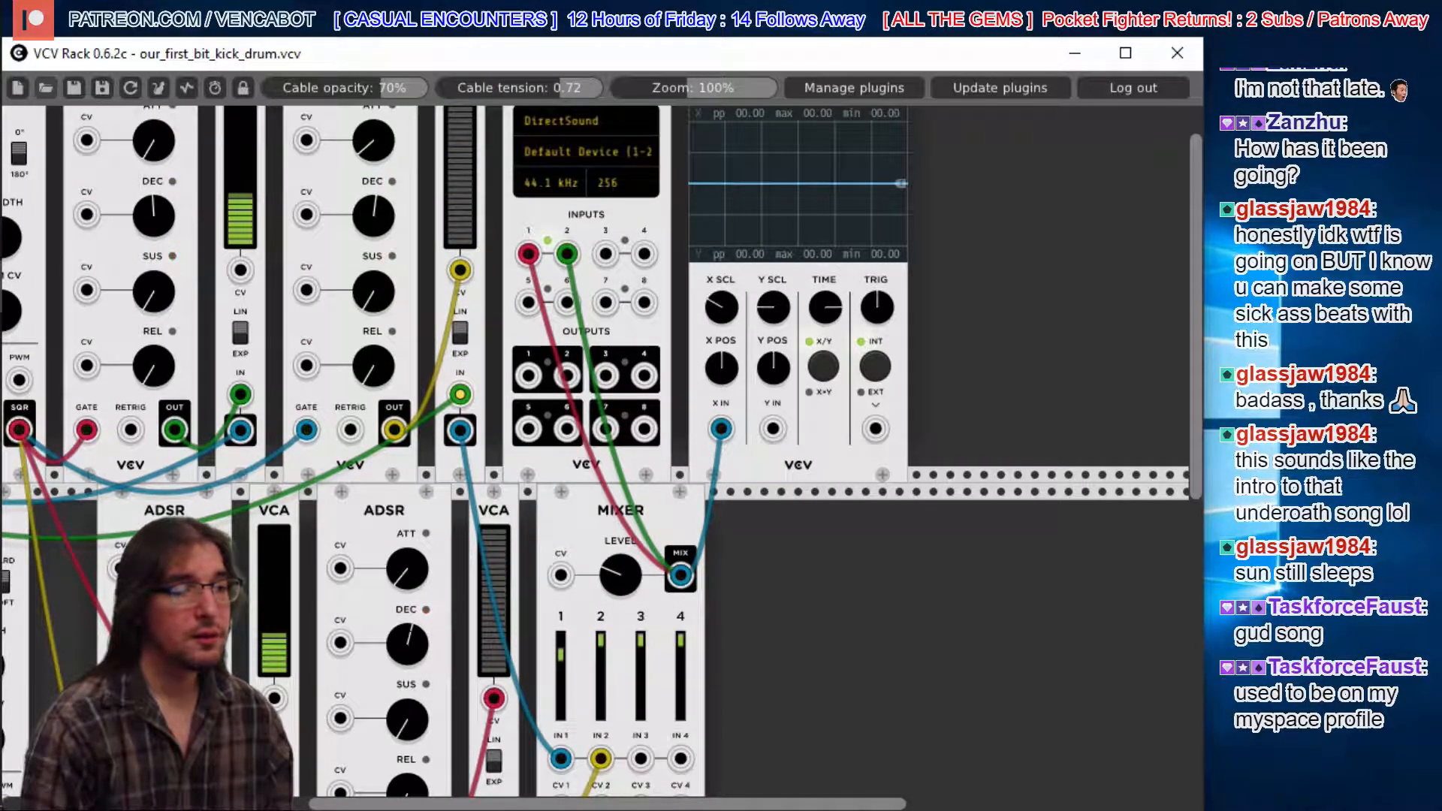
drag(600, 640, 600, 655)
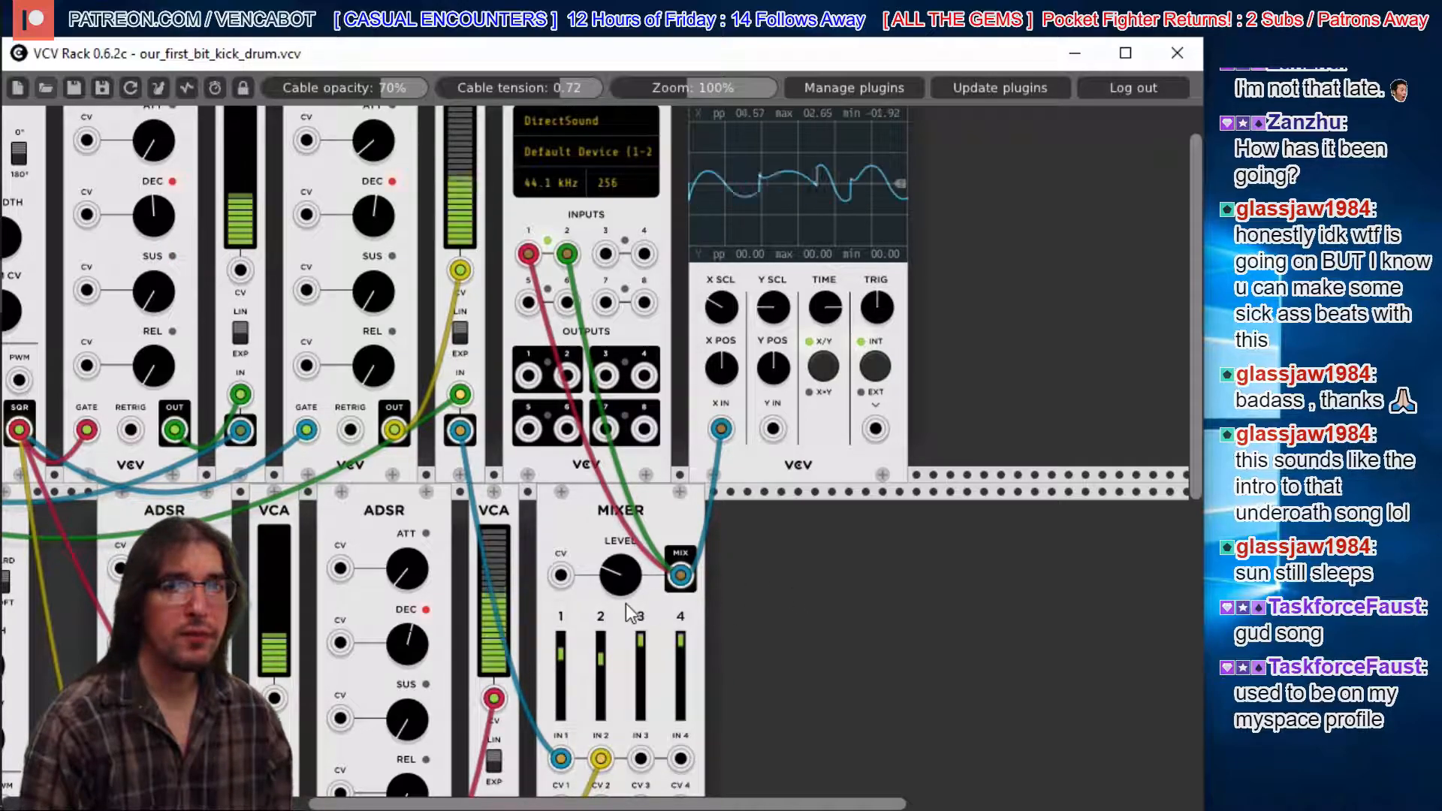
- Turn the sustain and release of the lower row's first ADSR down to minimum
drag(712, 808, 345, 807)
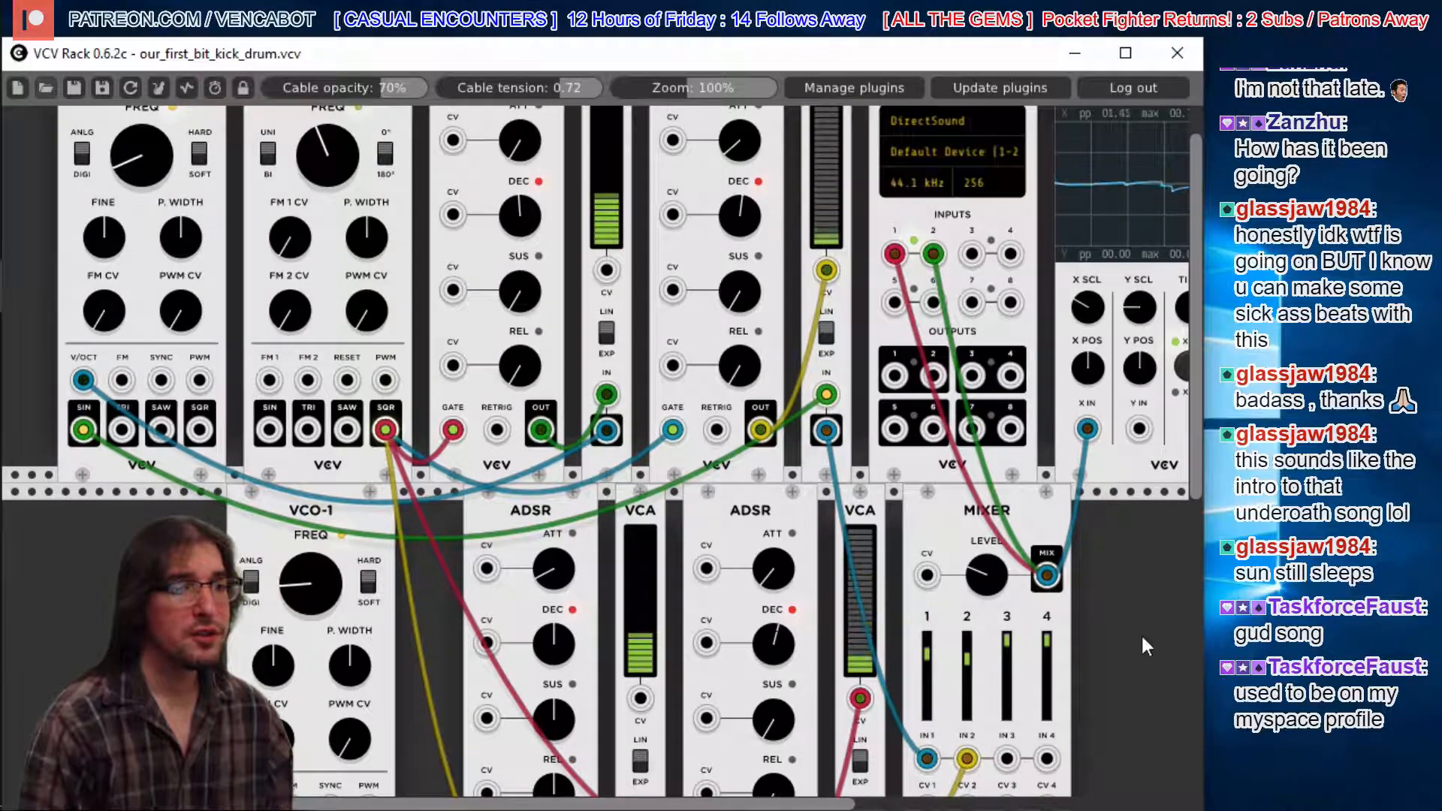
drag(1201, 376, 1201, 447)
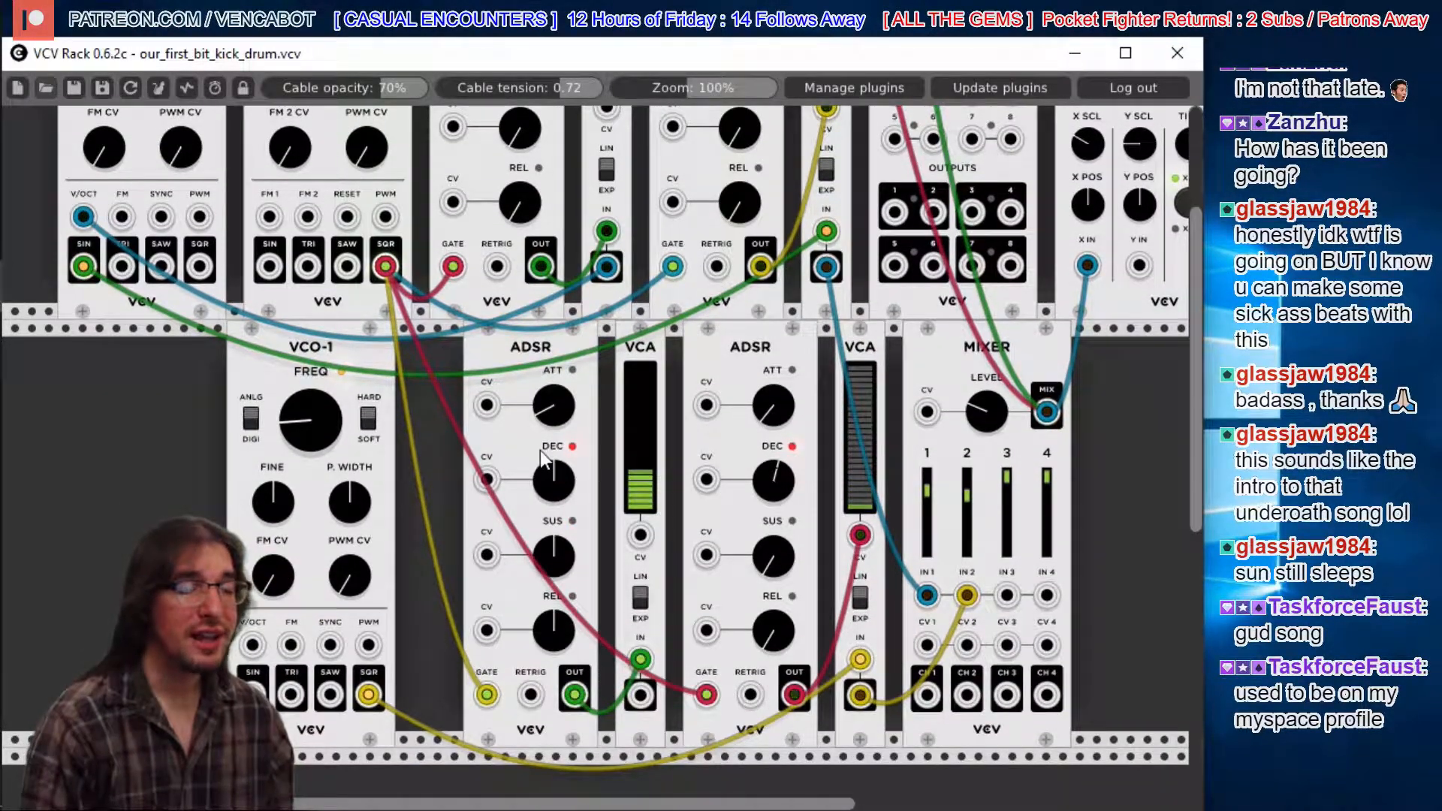
drag(548, 547, 555, 672)
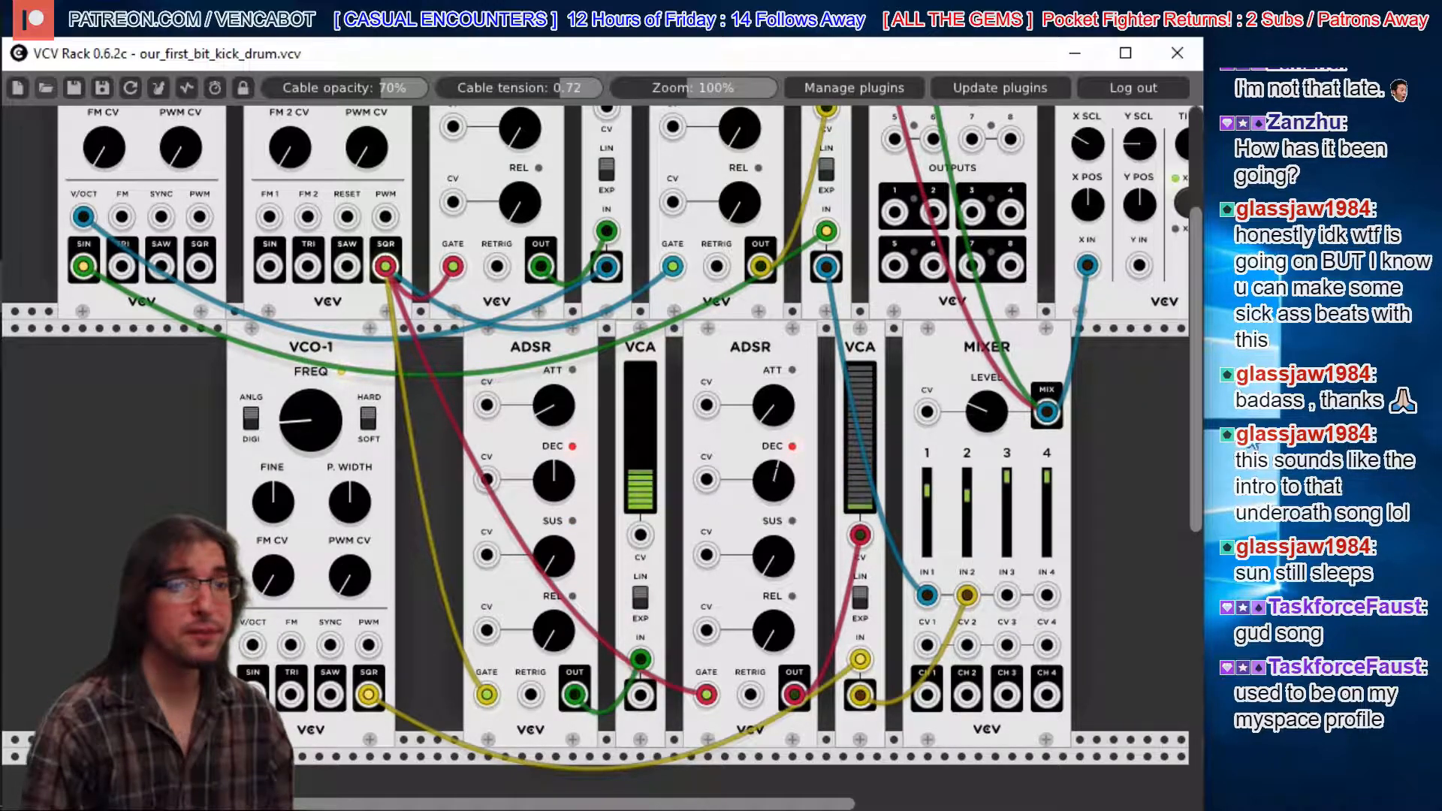
- Lower the frequency of the lower row's VCO-1 slightly
scroll(1200, 425, up, 5)
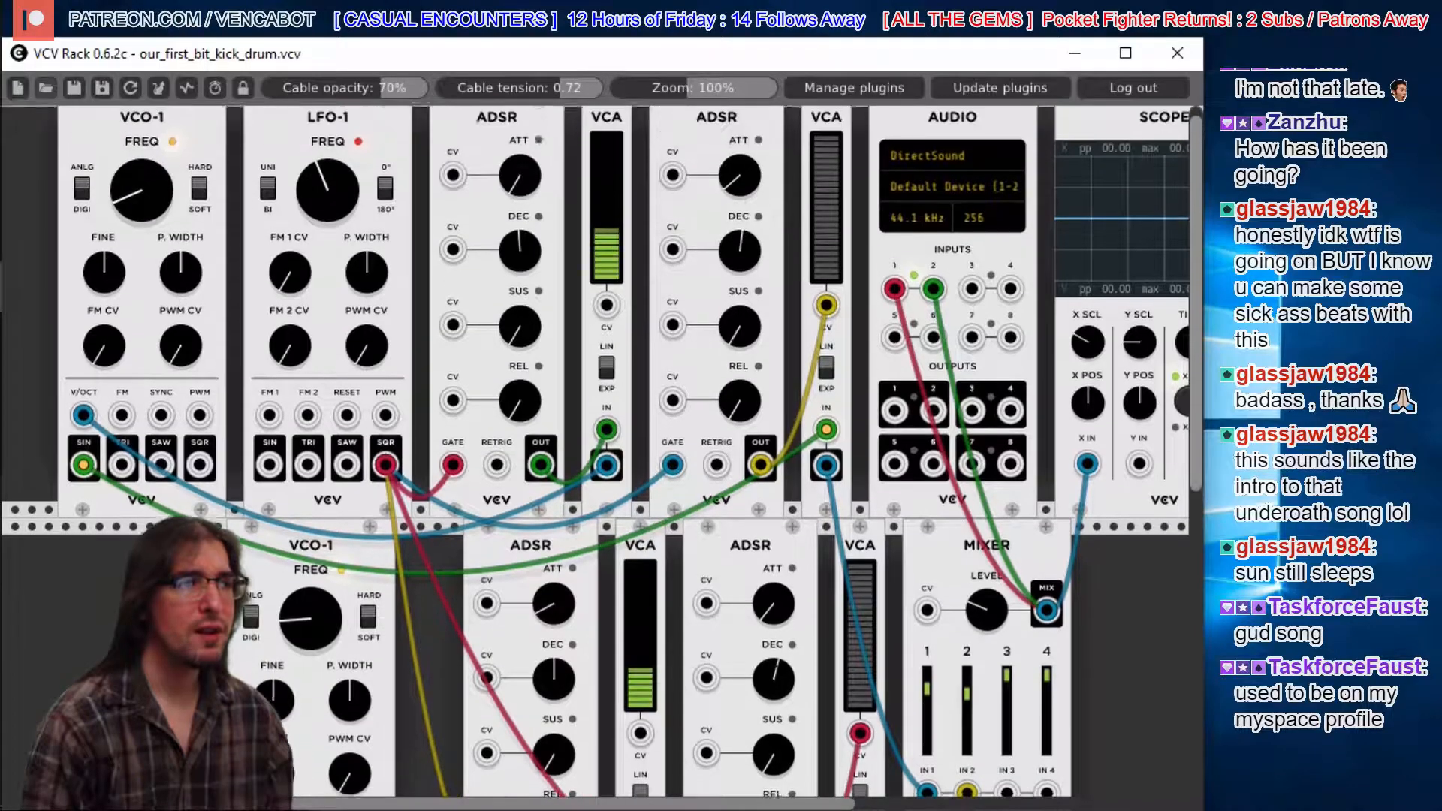
mouse_move(23, 736)
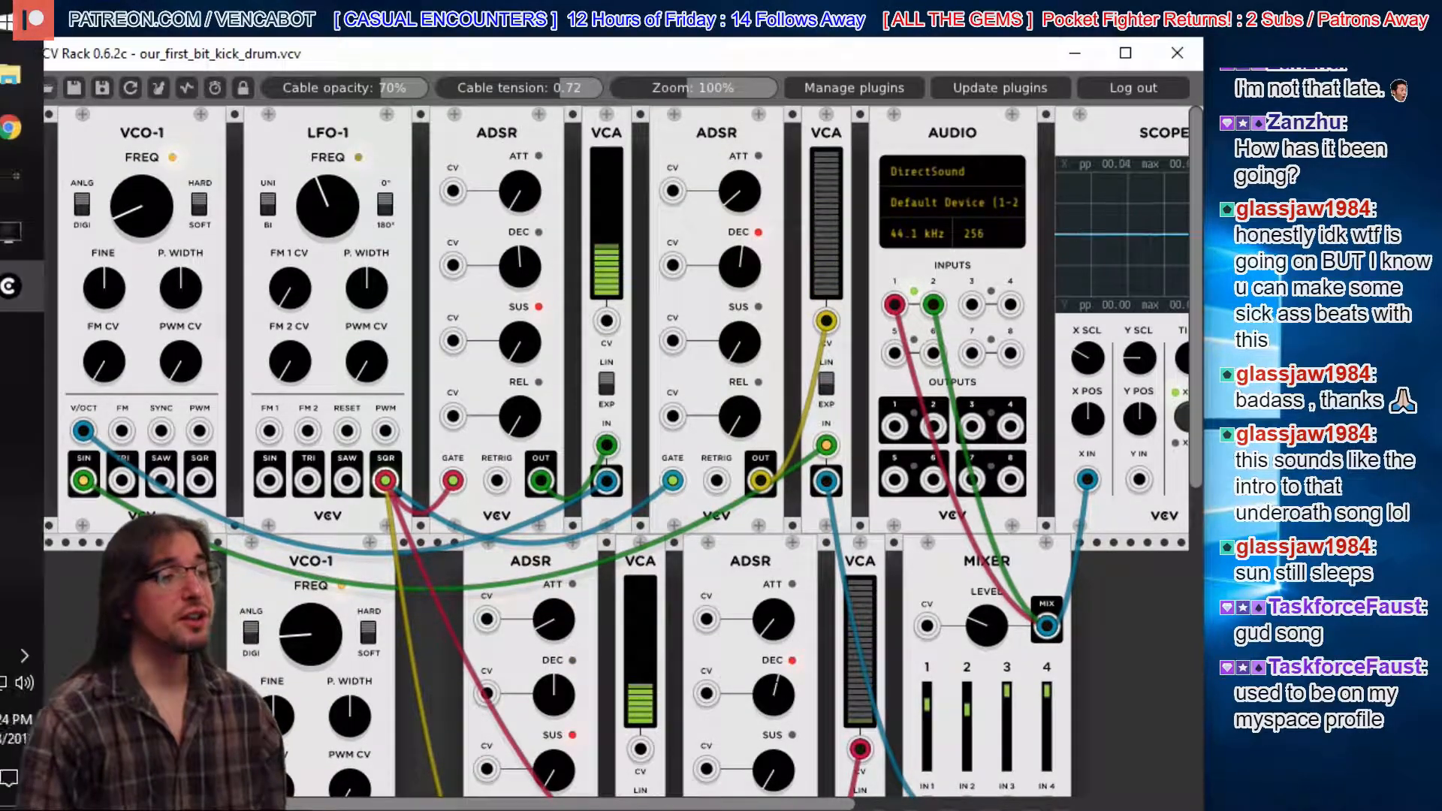
scroll(231, 661, left, 5)
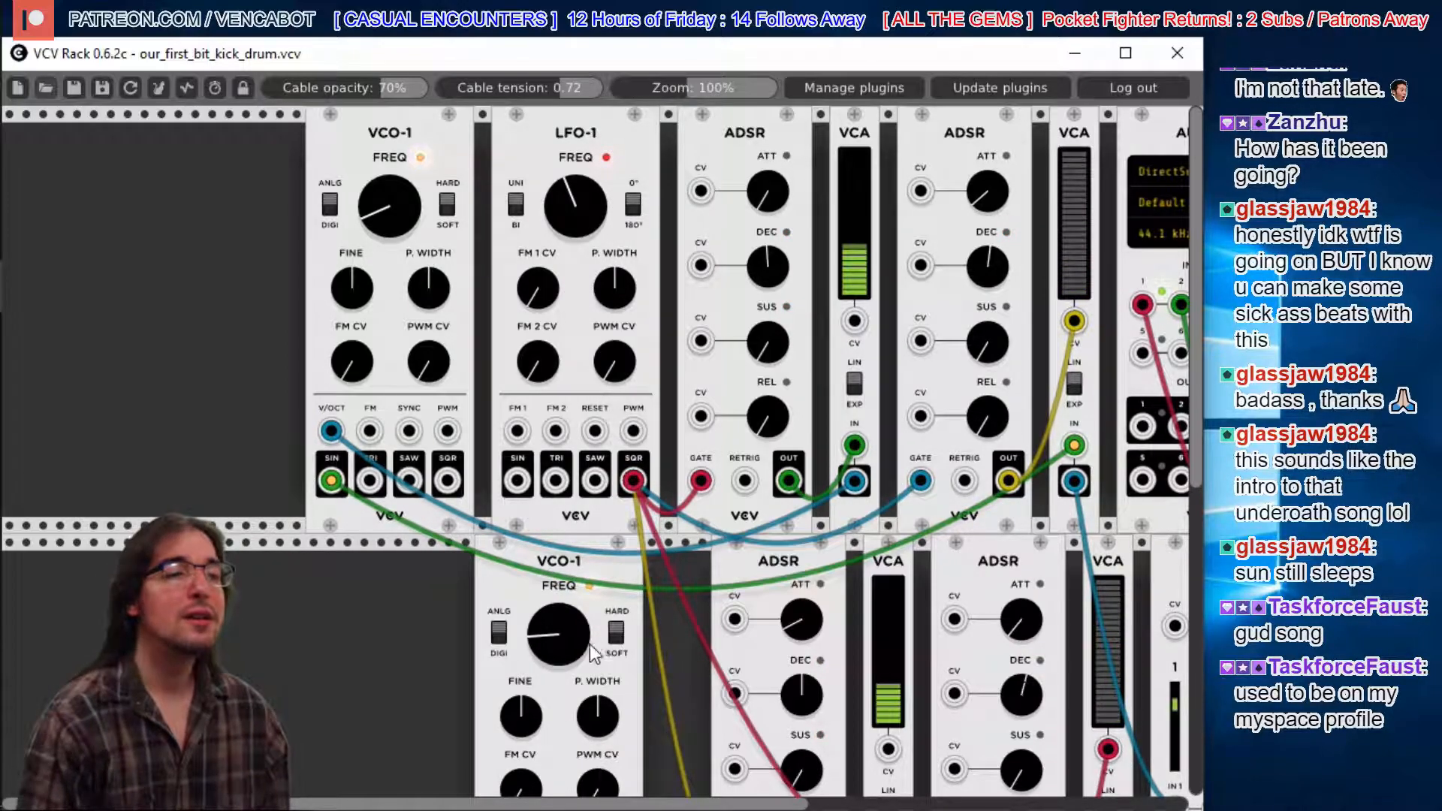
drag(543, 635, 542, 647)
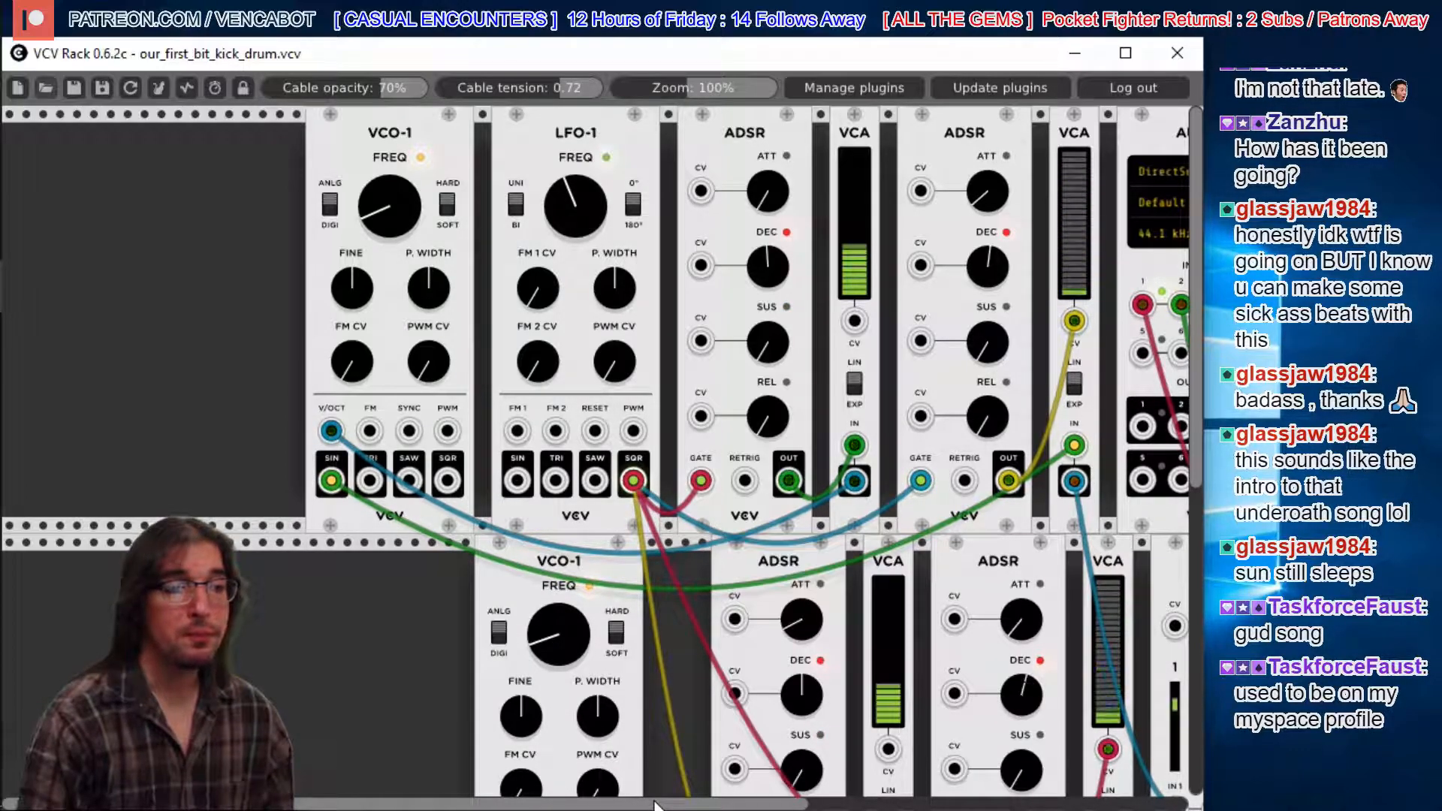
- Shorten the lower row's envelopes, setting the first ADSR's decay to about one-third and the second's just below mid-range
drag(654, 801, 817, 802)
drag(1195, 334, 1195, 577)
drag(635, 451, 634, 405)
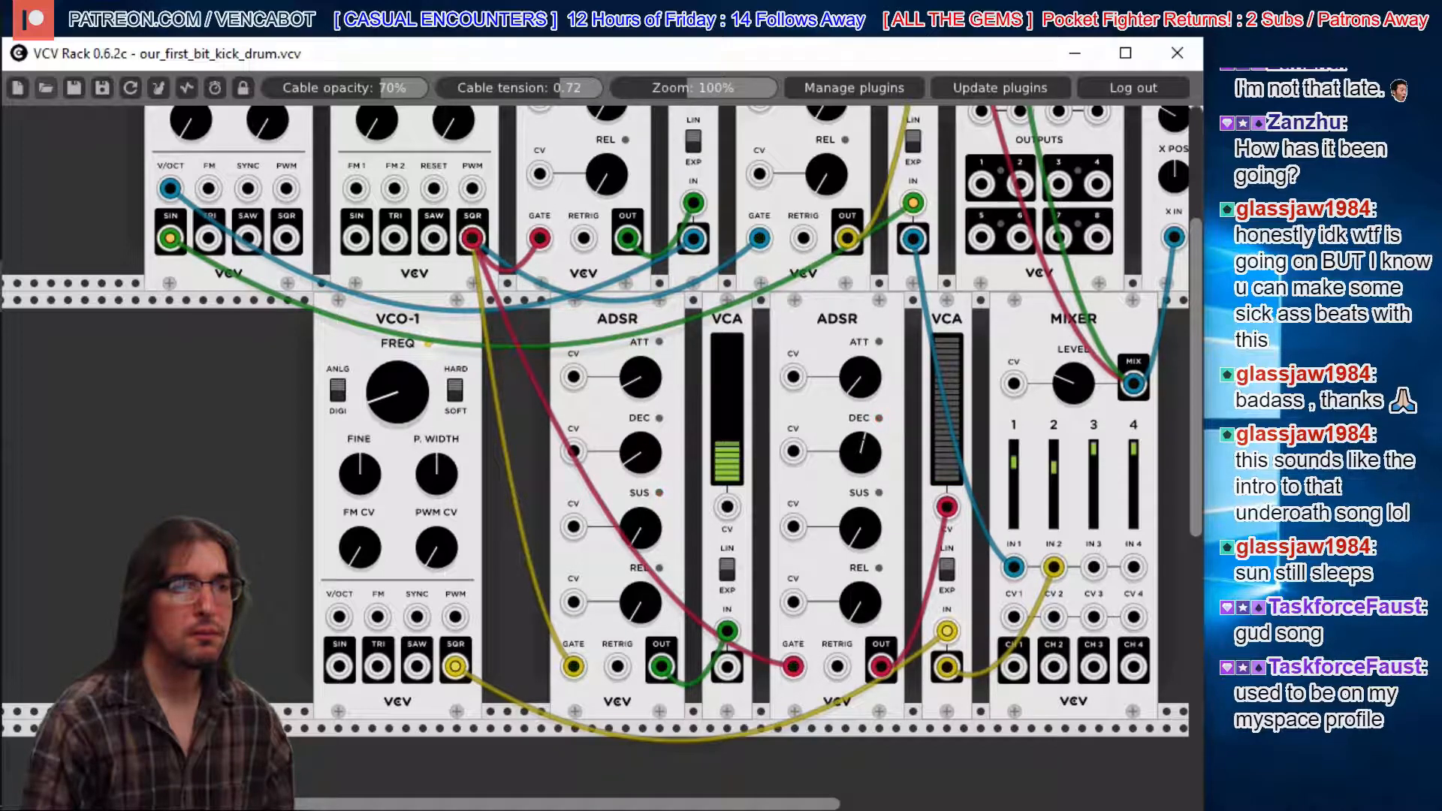
drag(640, 453, 640, 443)
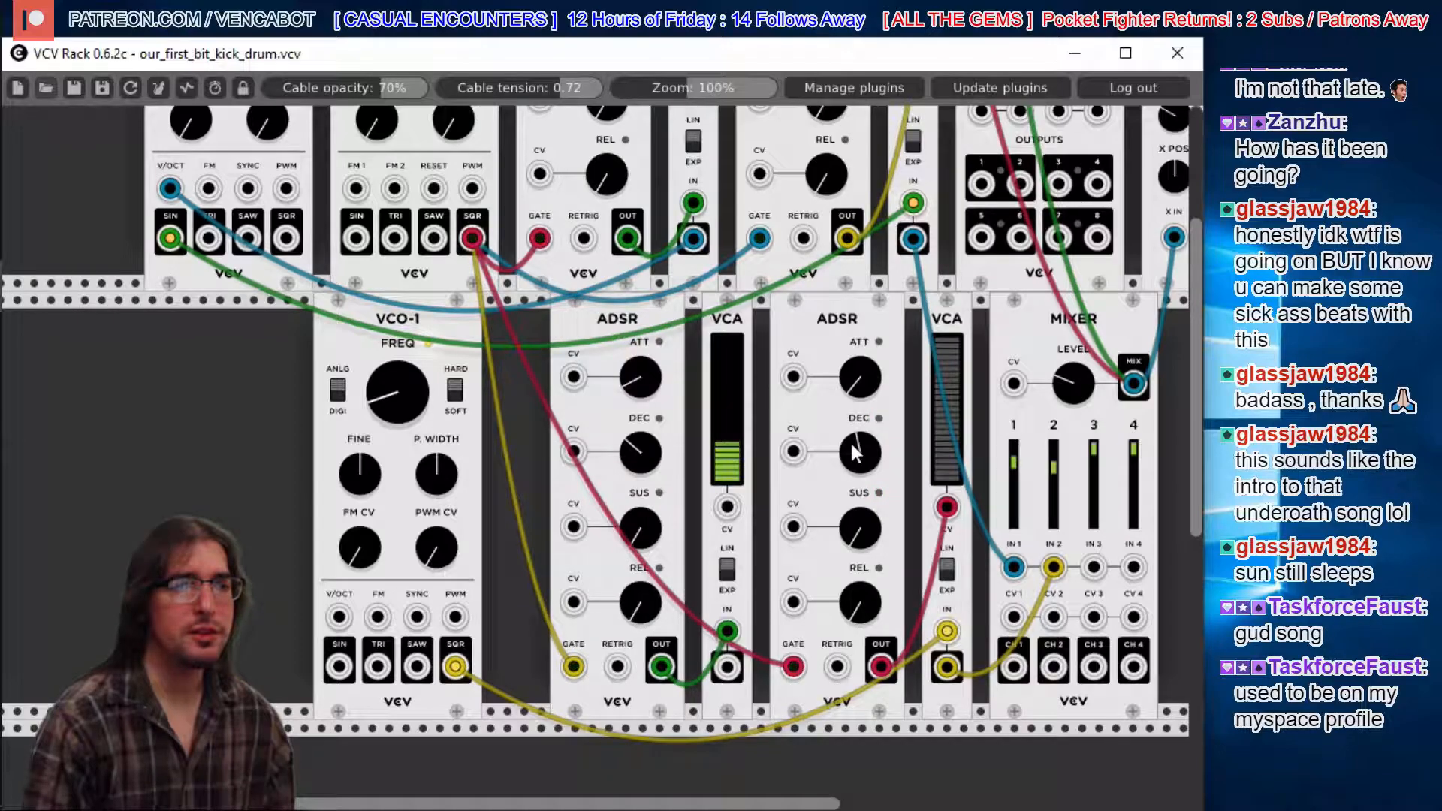
mouse_move(403, 393)
mouse_down()
mouse_move(403, 378)
mouse_move(393, 391)
mouse_up()
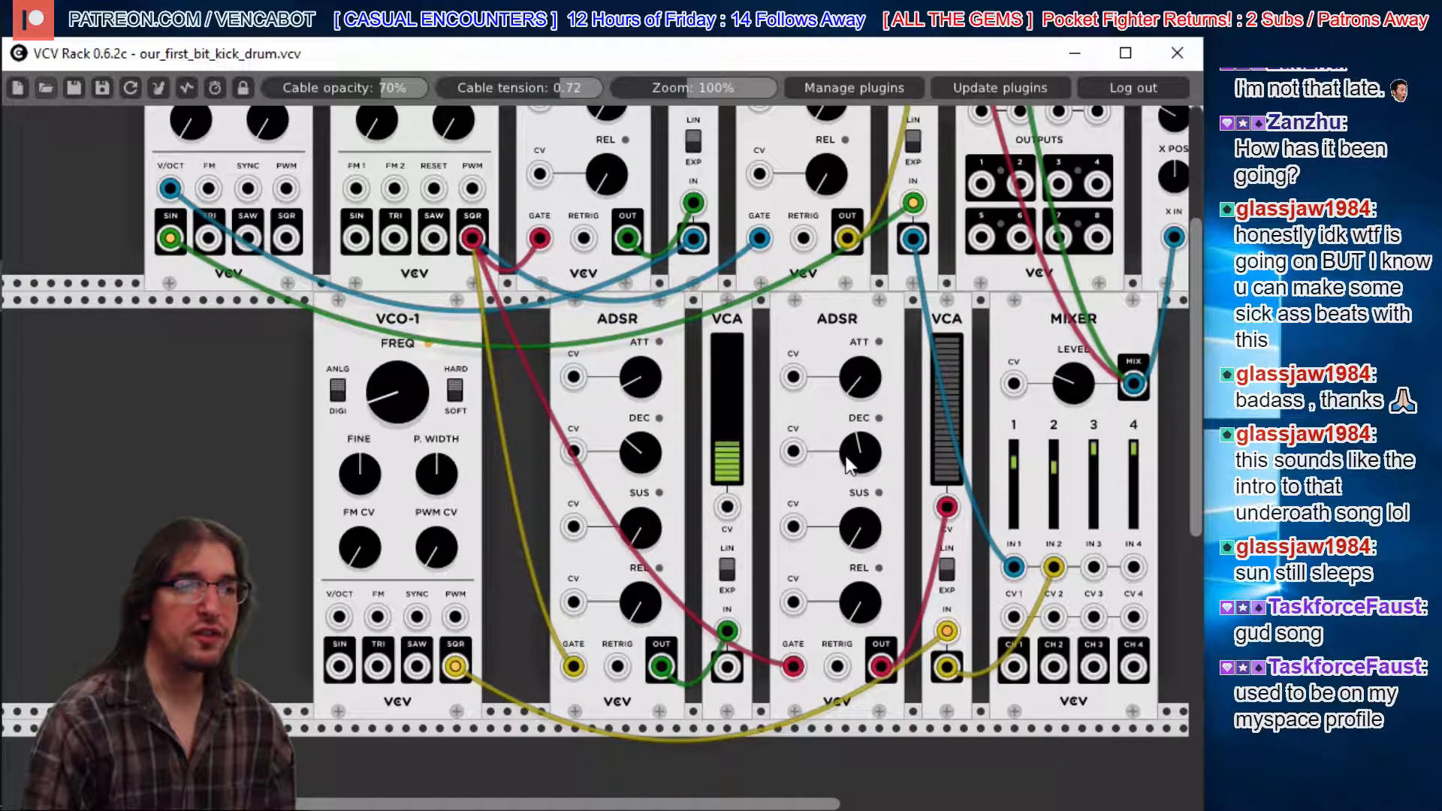
mouse_move(848, 453)
mouse_down()
mouse_move(849, 473)
mouse_move(855, 454)
mouse_up()
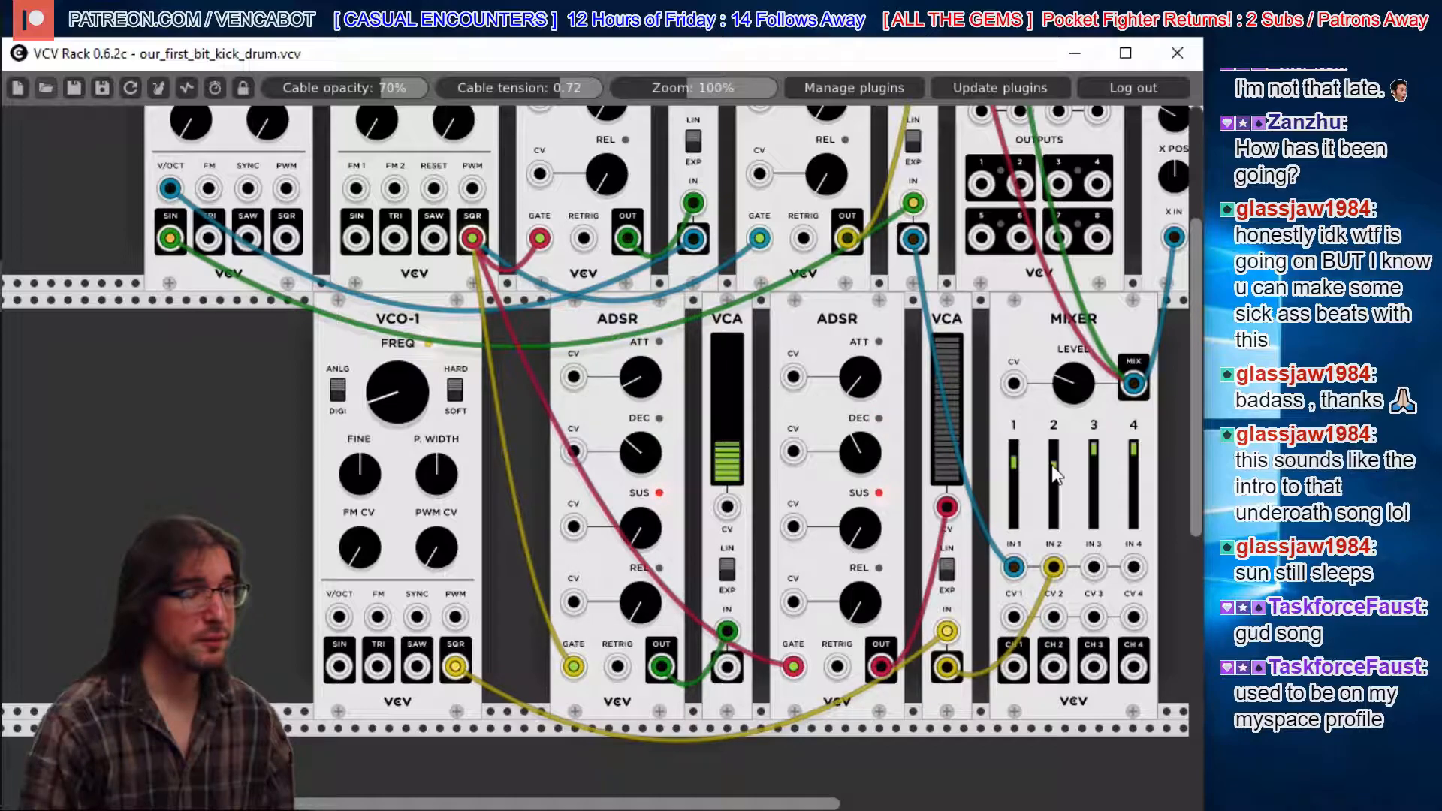
- Drop mixer channel 2 to near minimum to compare the sound, and bring it back to about two-thirds
drag(1052, 466, 1054, 519)
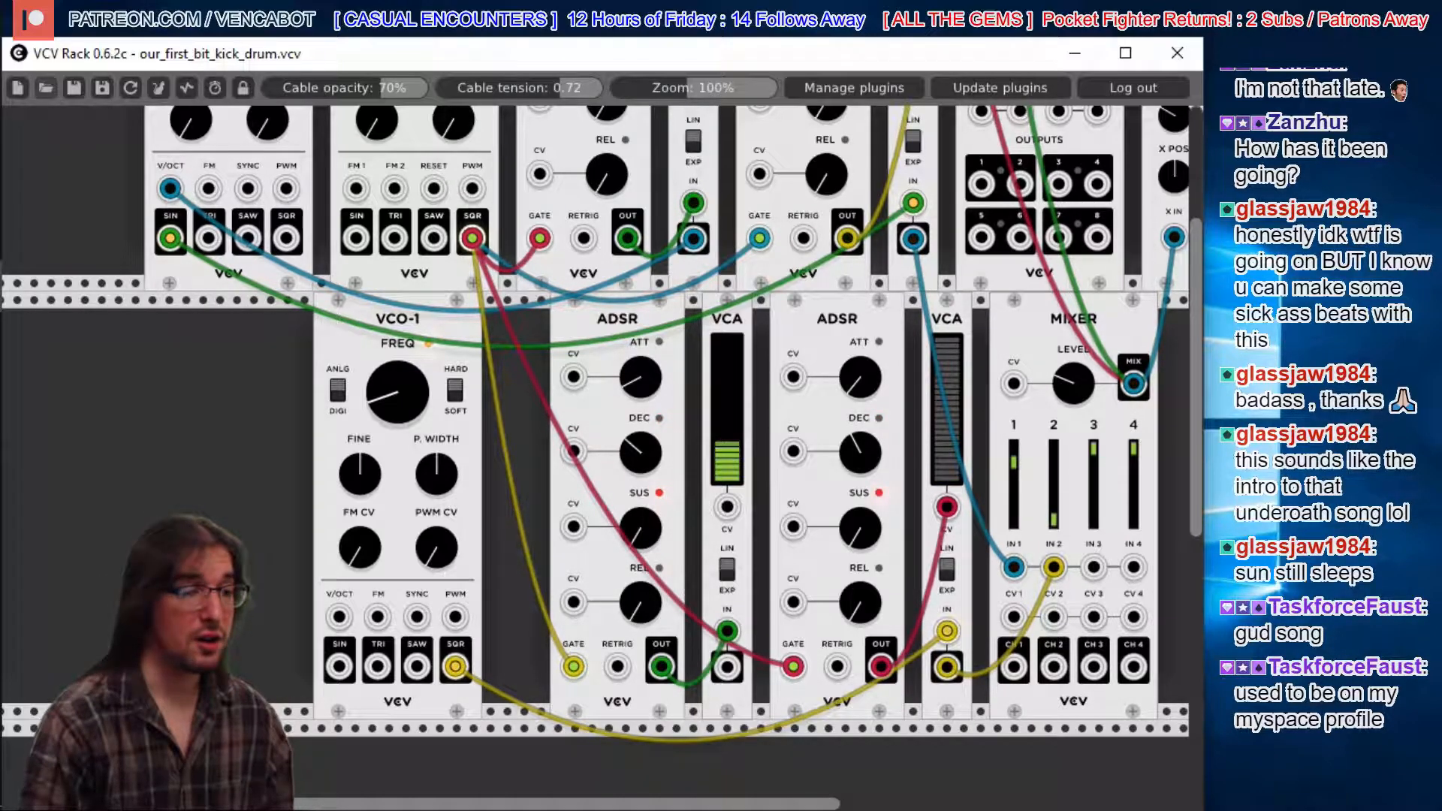
drag(1053, 518, 1054, 473)
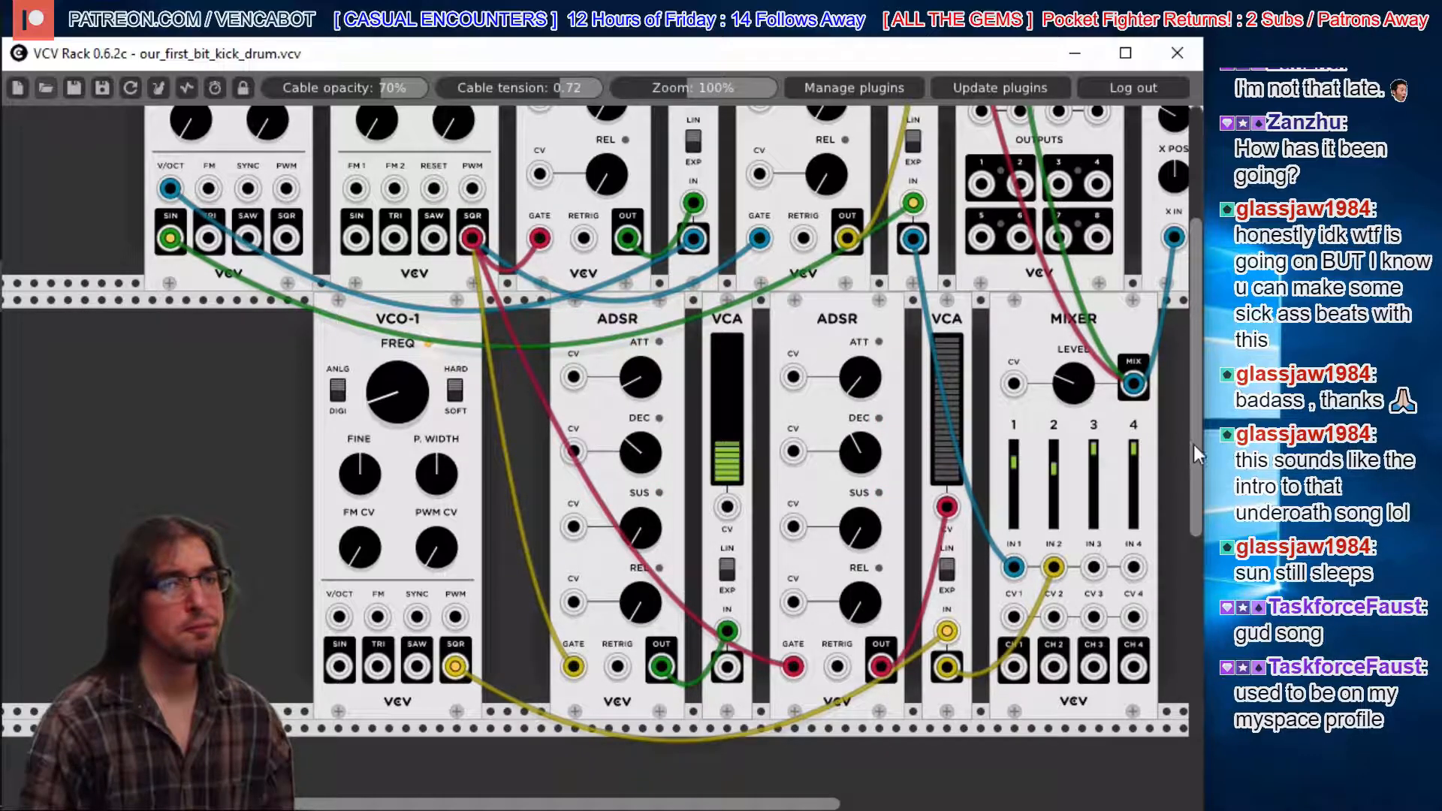
scroll(1193, 443, up, 5)
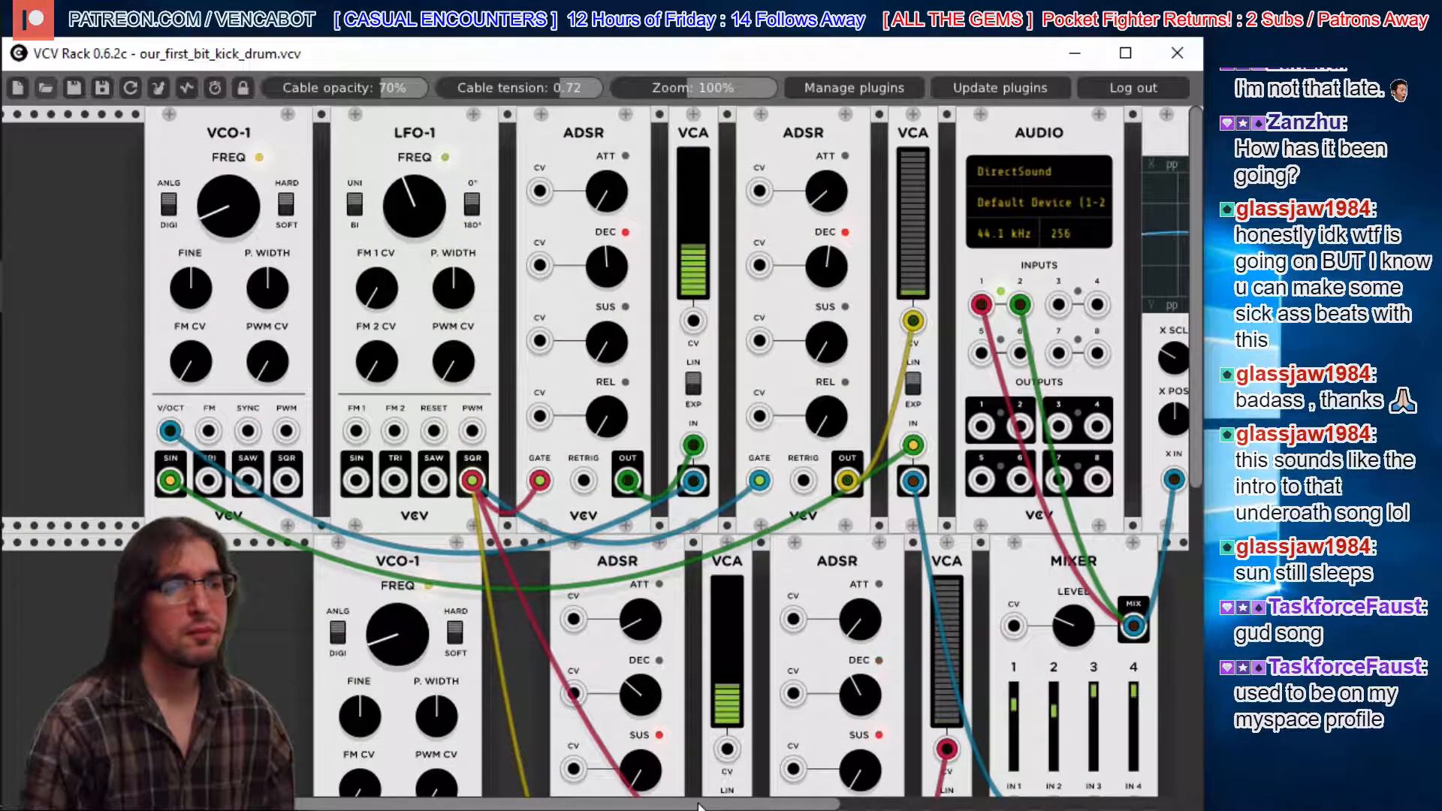
scroll(698, 808, right, 5)
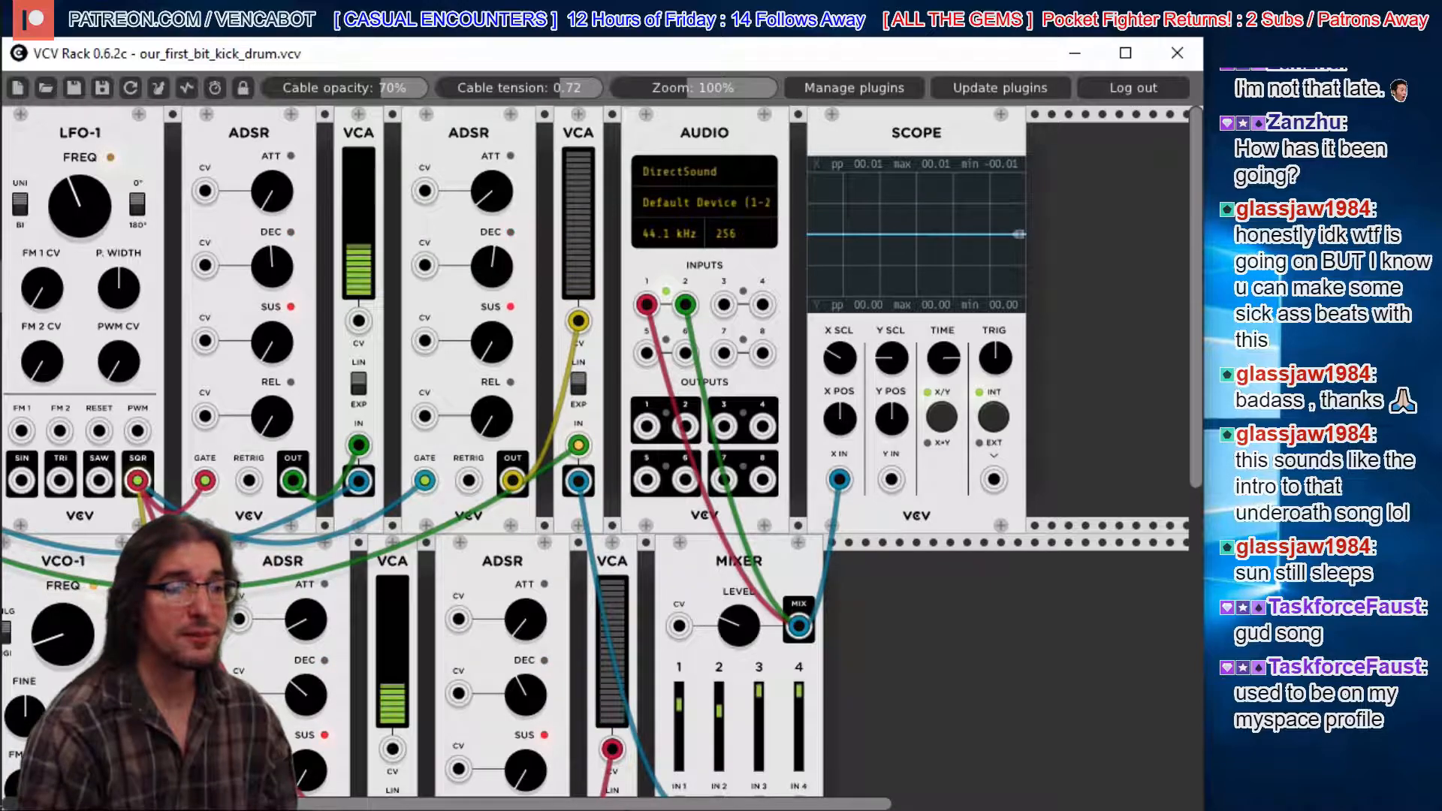
- Clear the current kick drum patch and start a new empty patch
scroll(594, 450, left, 10)
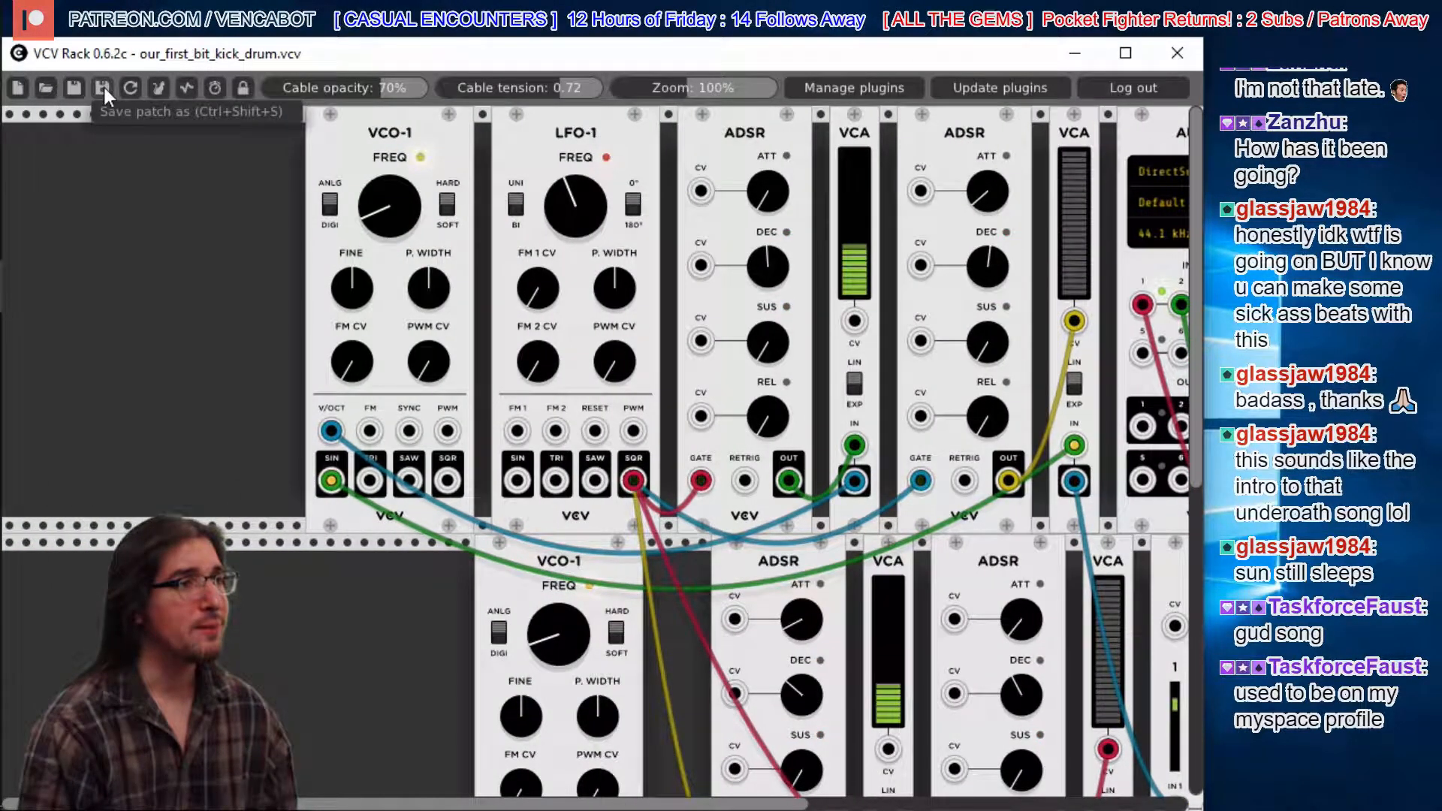
click(20, 86)
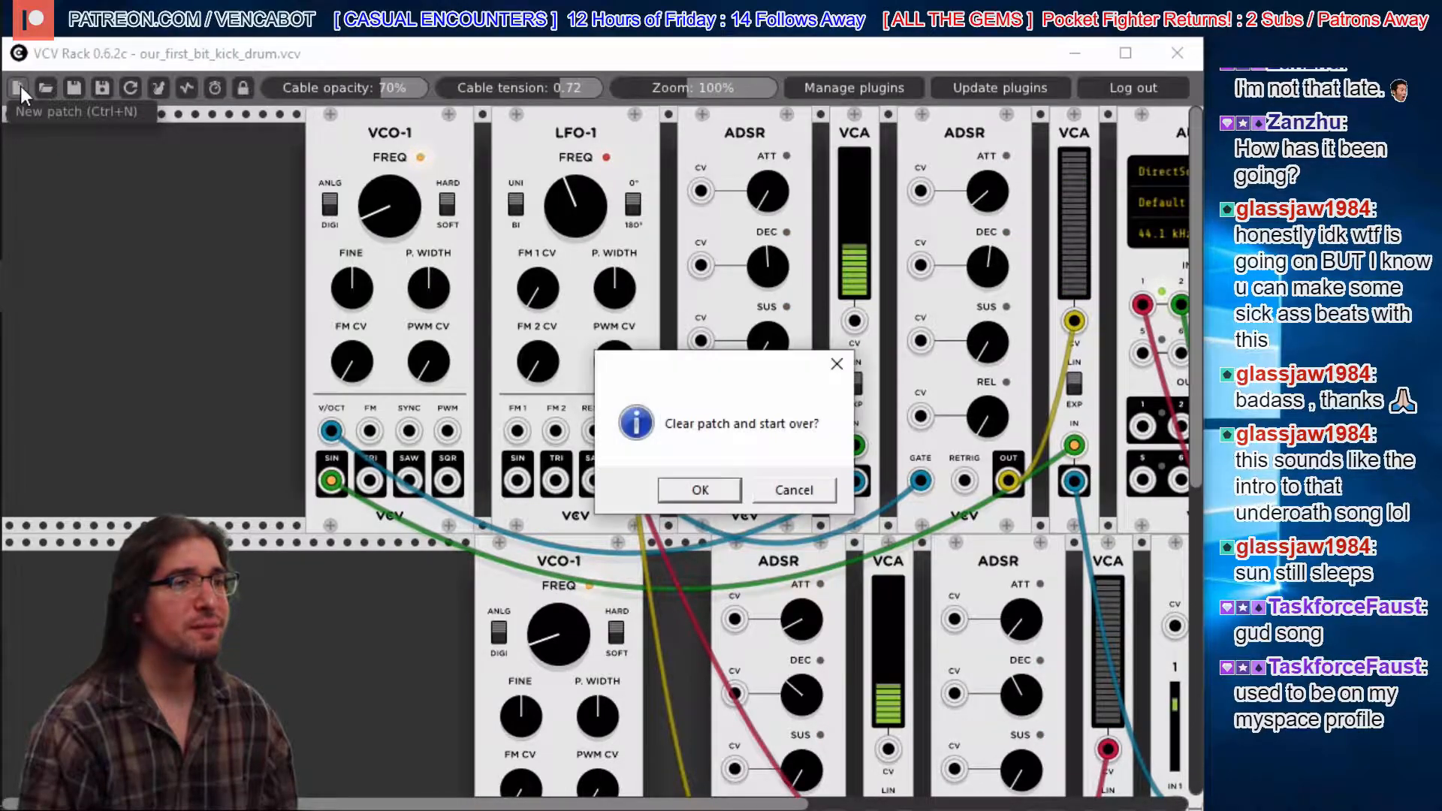
click(724, 489)
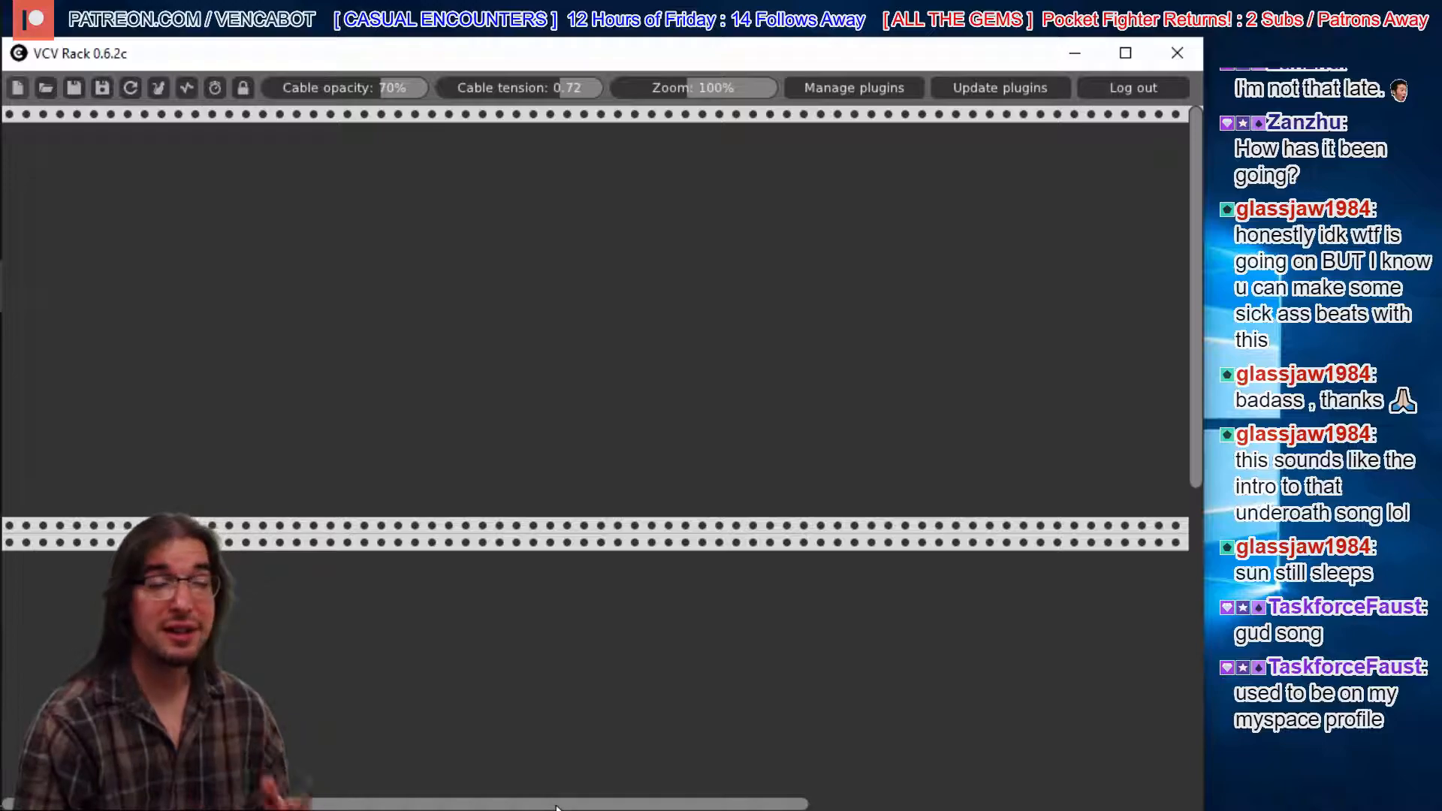
- Add a Core Audio module and place it in the upper row, at the far end of the visible rack space
right_click(508, 256)
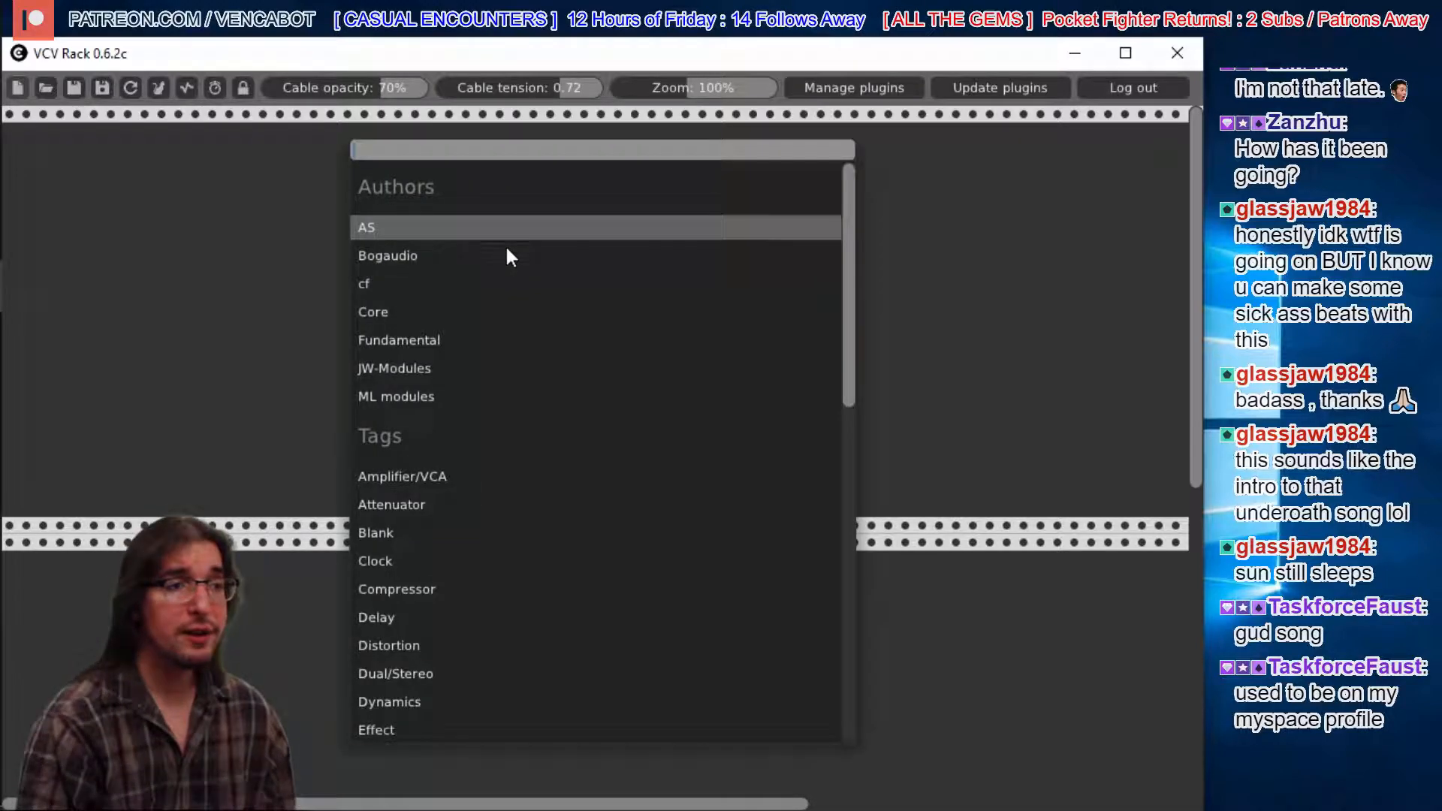
click(372, 311)
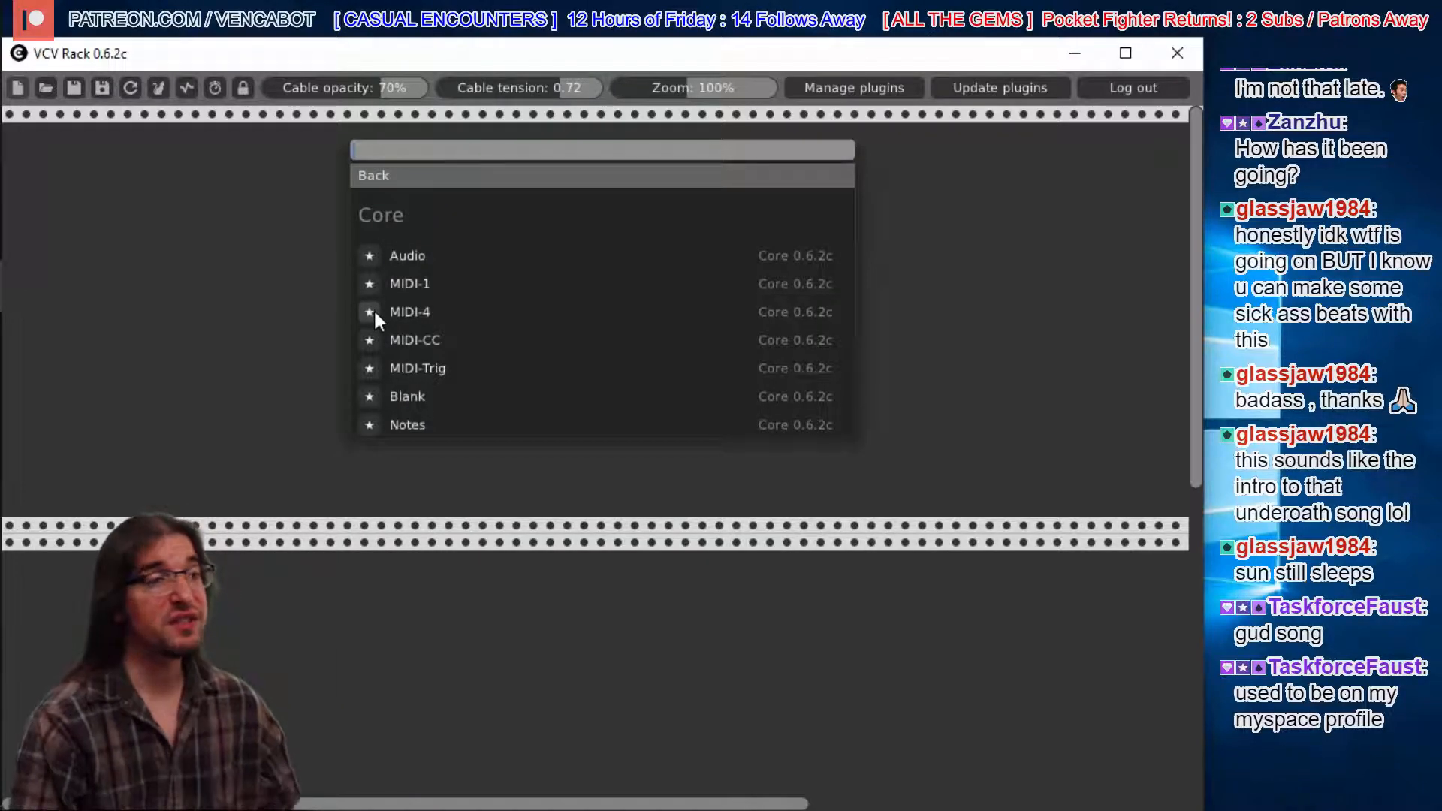
click(400, 259)
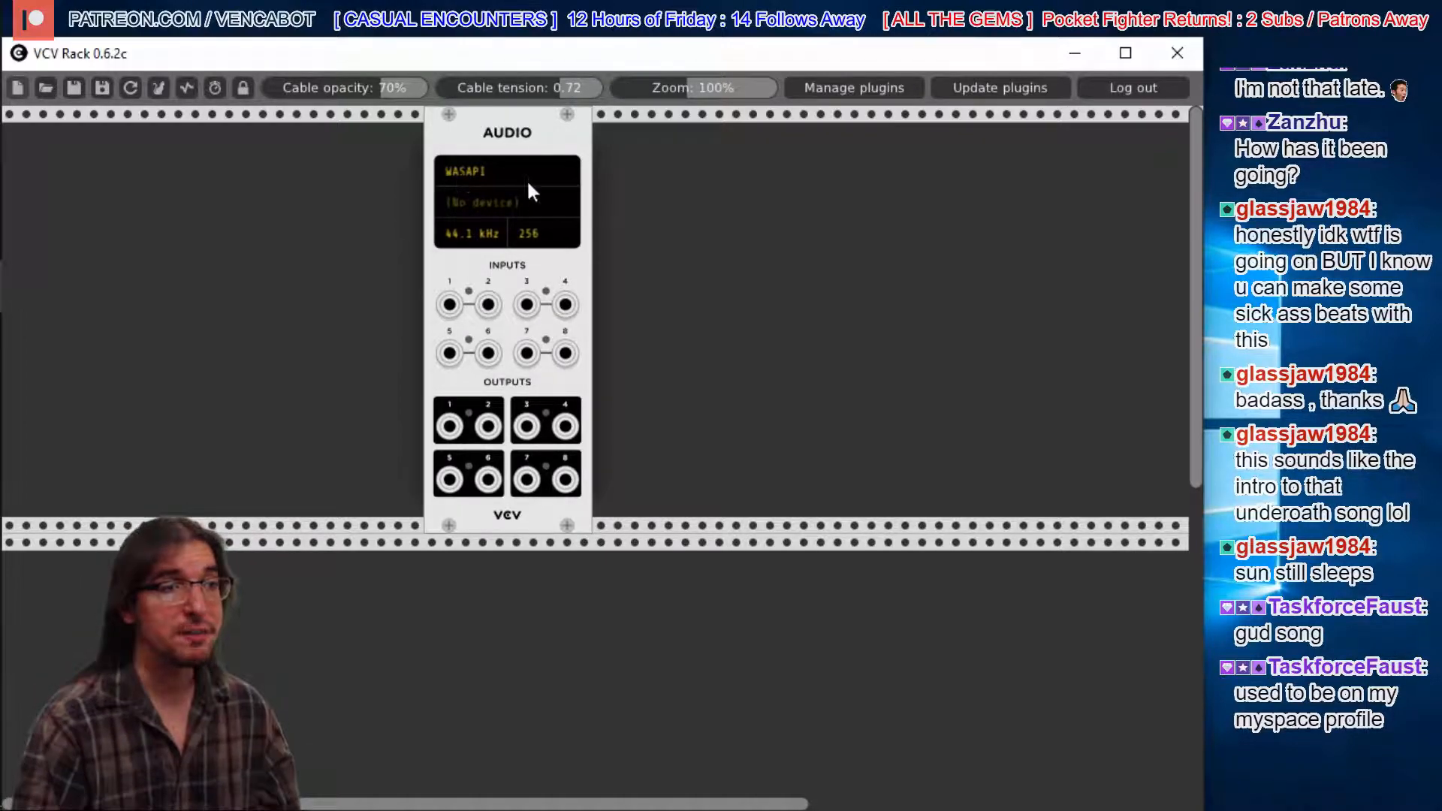
drag(522, 124, 1116, 147)
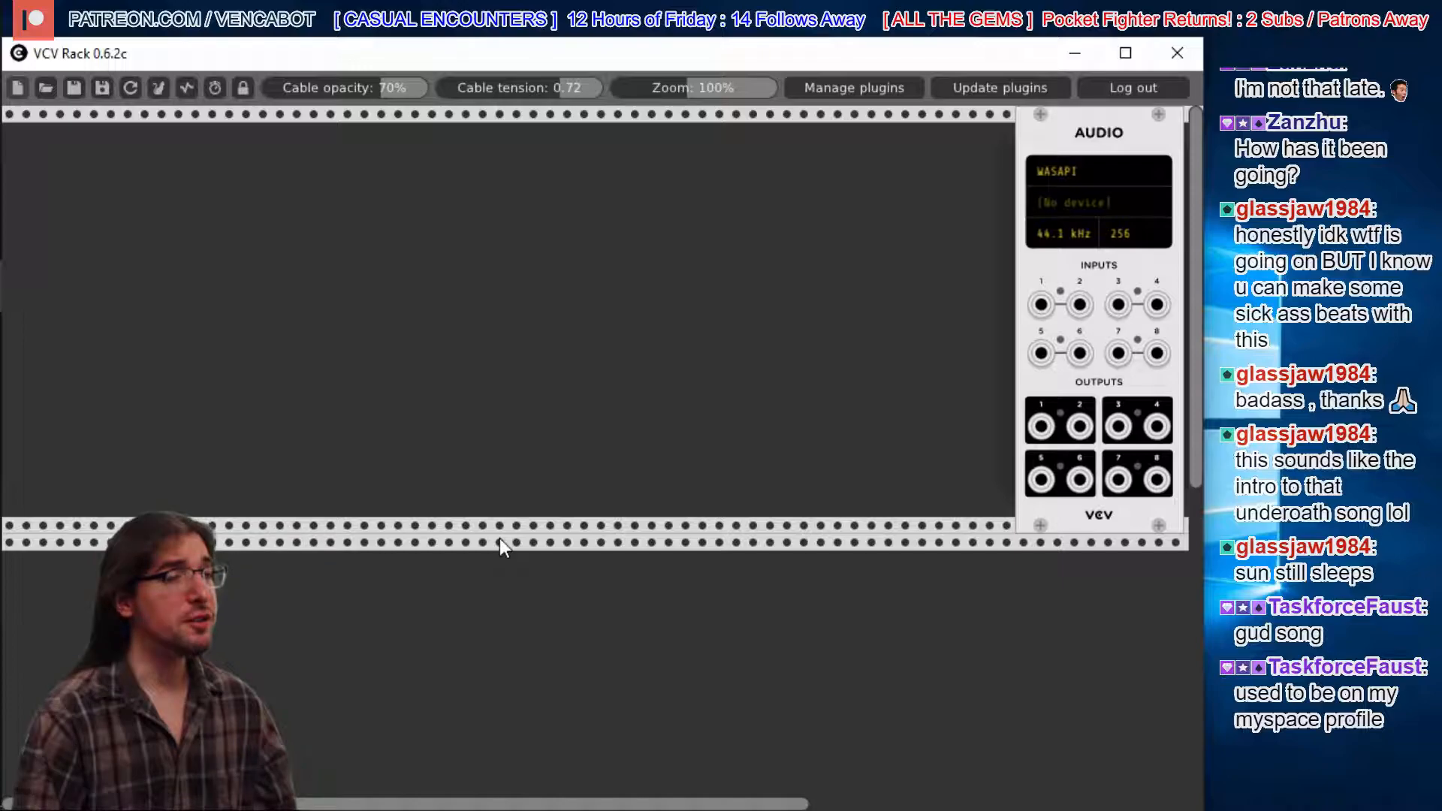
- Add a Fundamental Mixer module and place it just before the Audio module, leaving a narrow gap between them
right_click(287, 218)
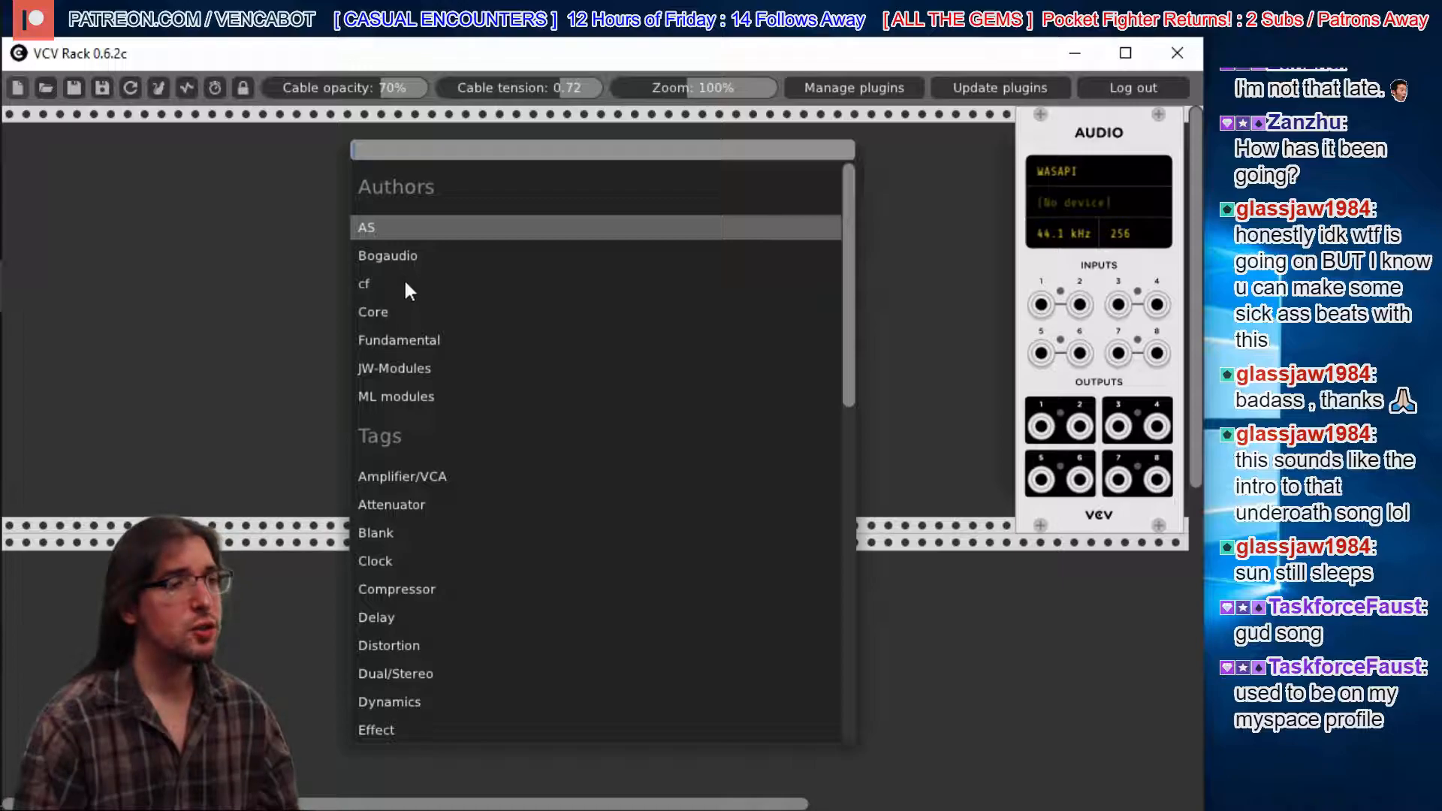
click(401, 342)
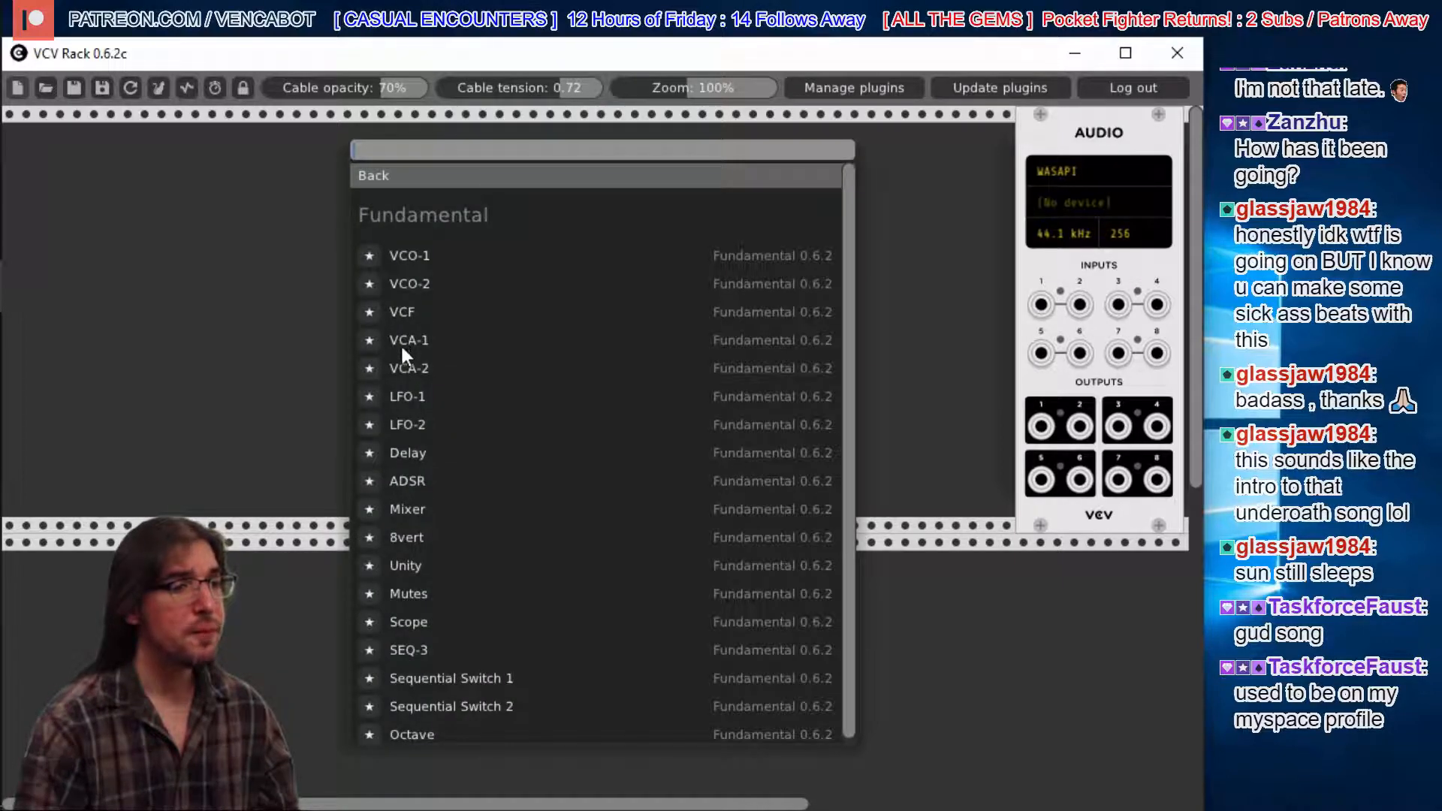
click(408, 505)
drag(291, 125, 920, 147)
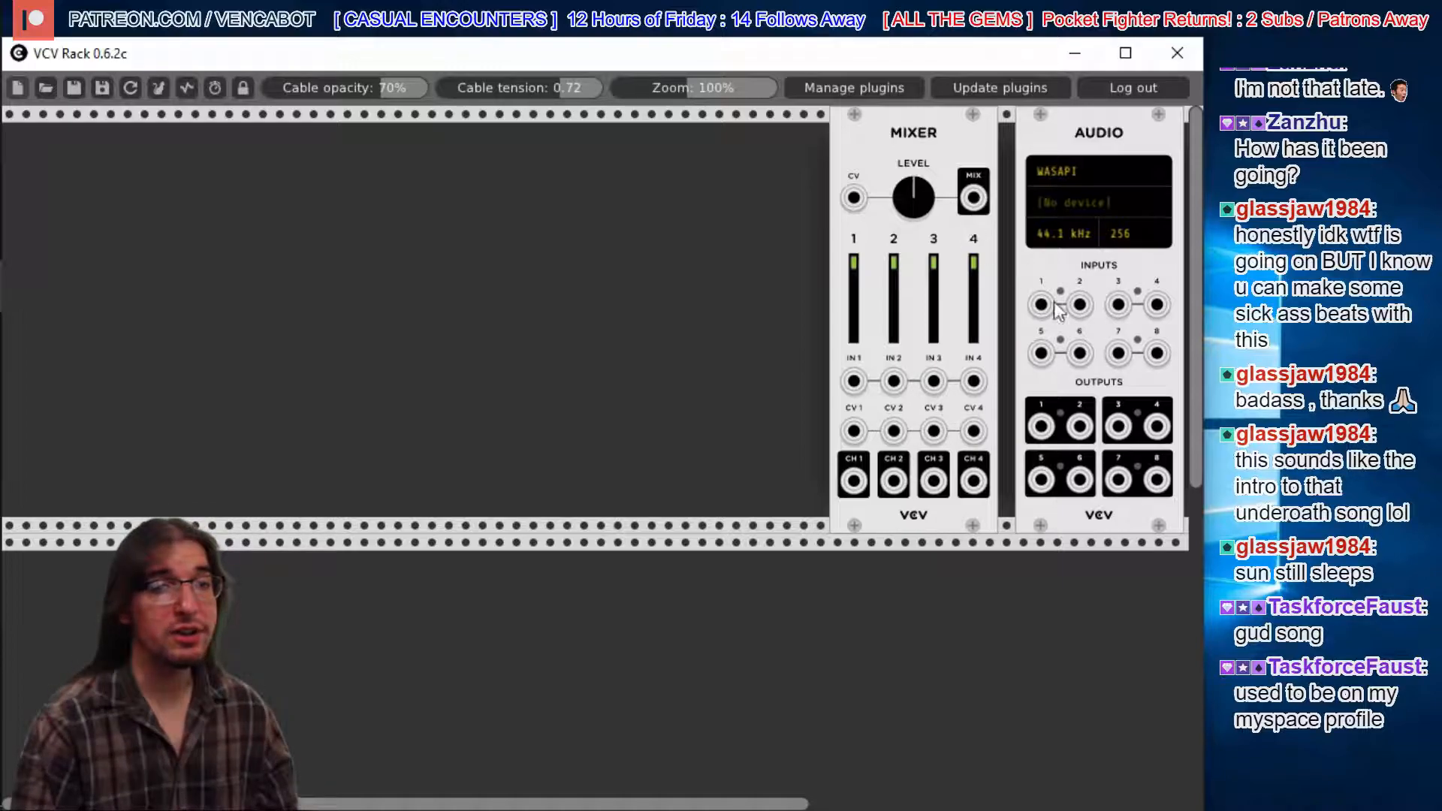
mouse_move(854, 264)
mouse_down()
mouse_move(853, 287)
mouse_move(894, 278)
mouse_move(901, 294)
mouse_move(894, 264)
mouse_move(854, 275)
mouse_move(853, 262)
mouse_up()
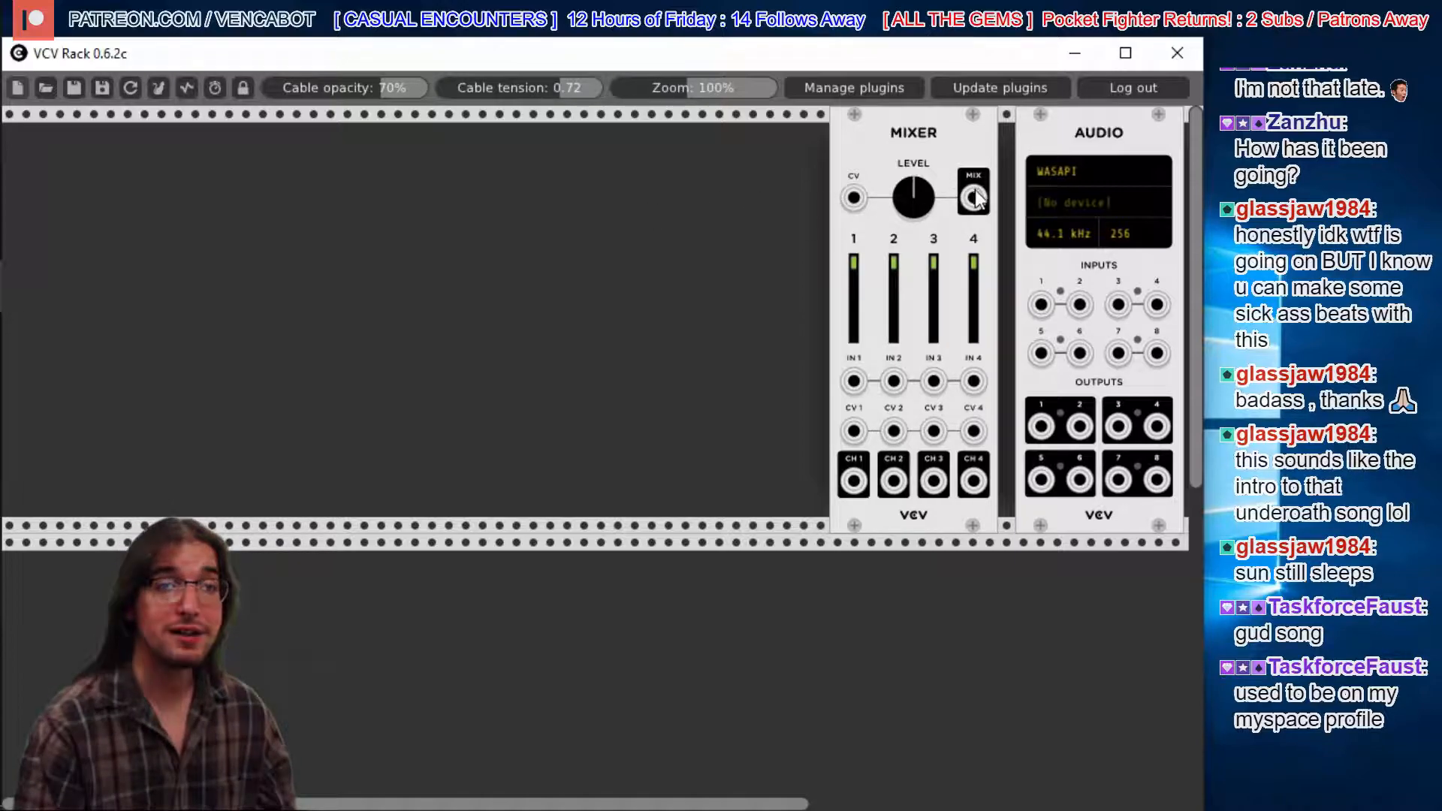
- Patch the Mixer's MIX output to inputs 1 and 2 of the Audio module
drag(973, 199, 1041, 304)
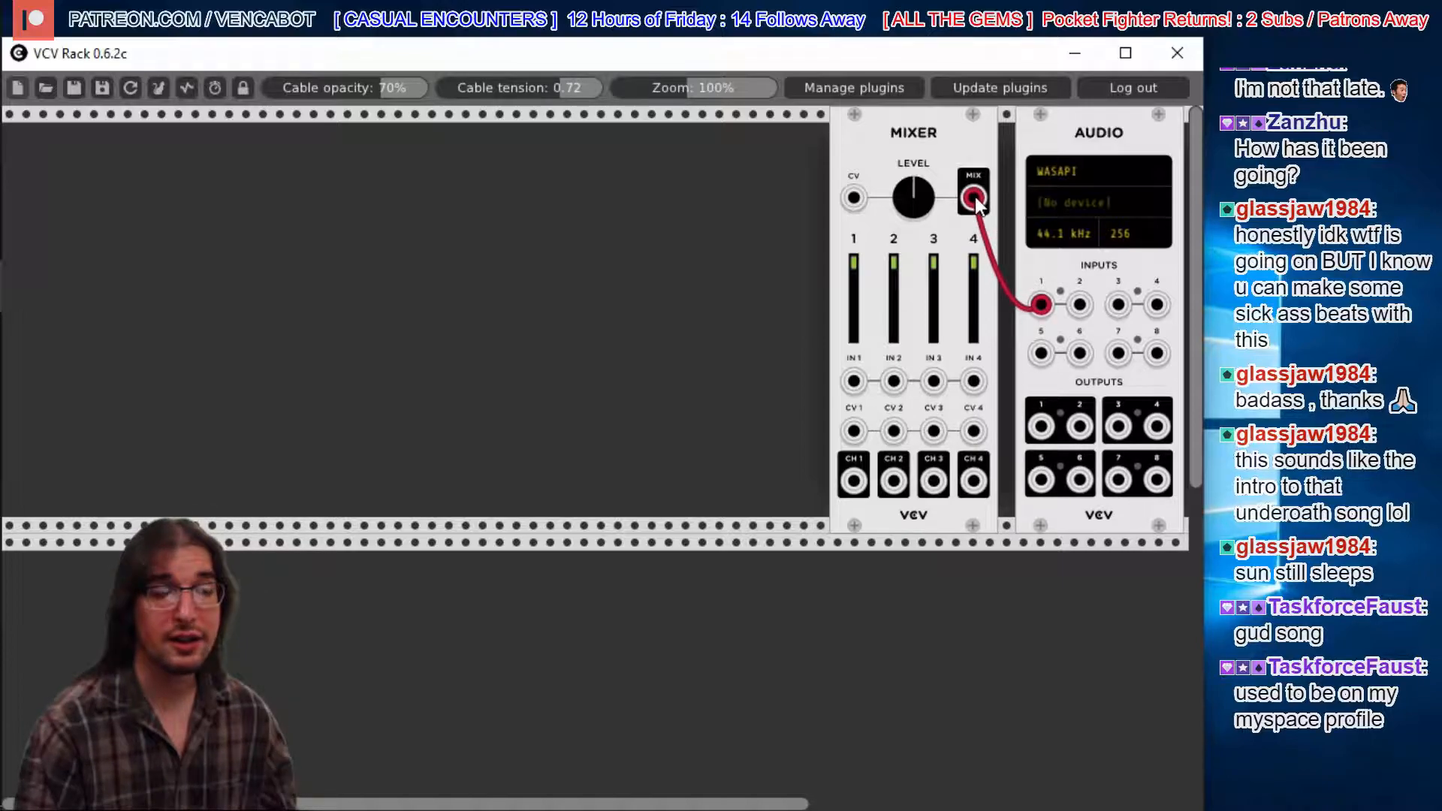
drag(974, 196, 1079, 304)
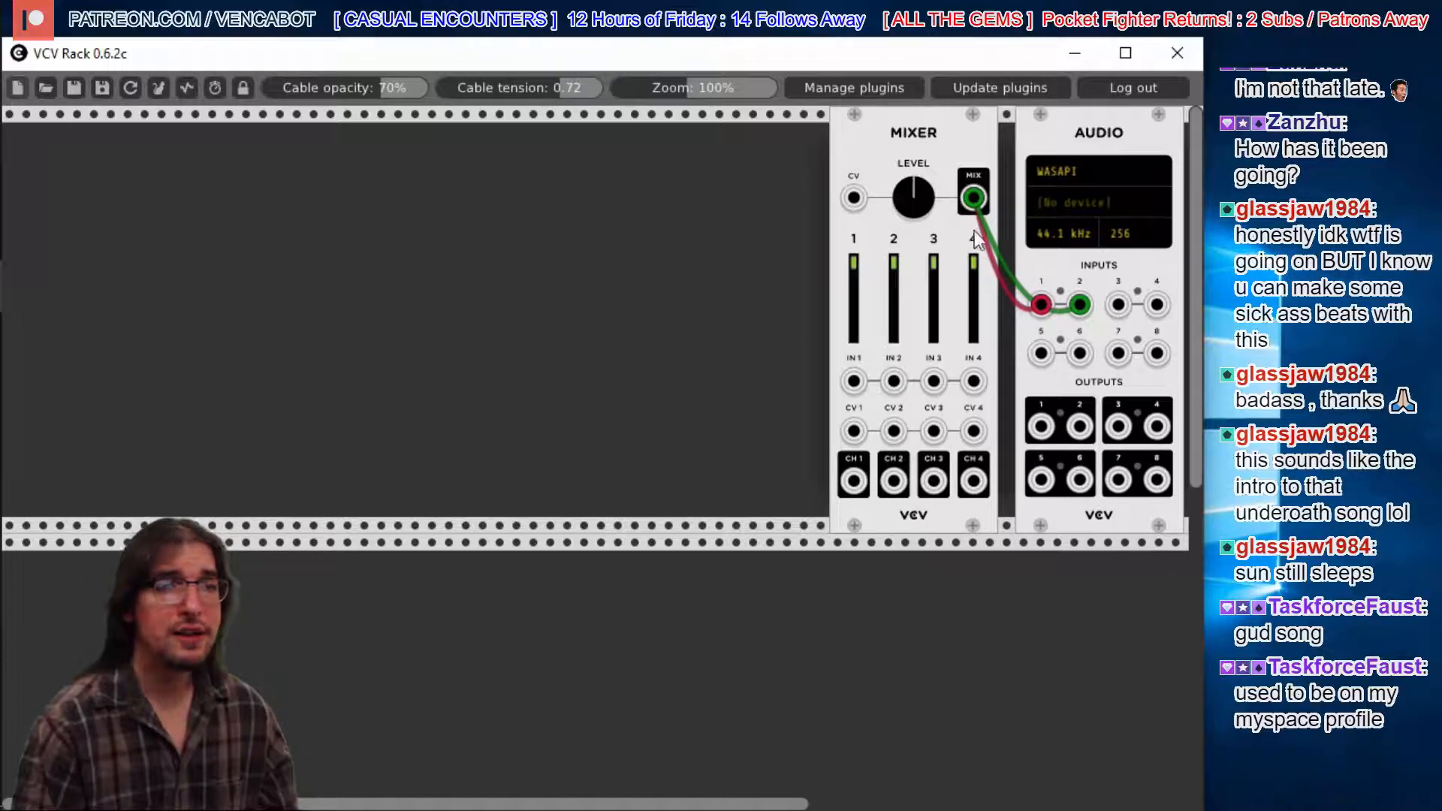
drag(980, 195, 1093, 312)
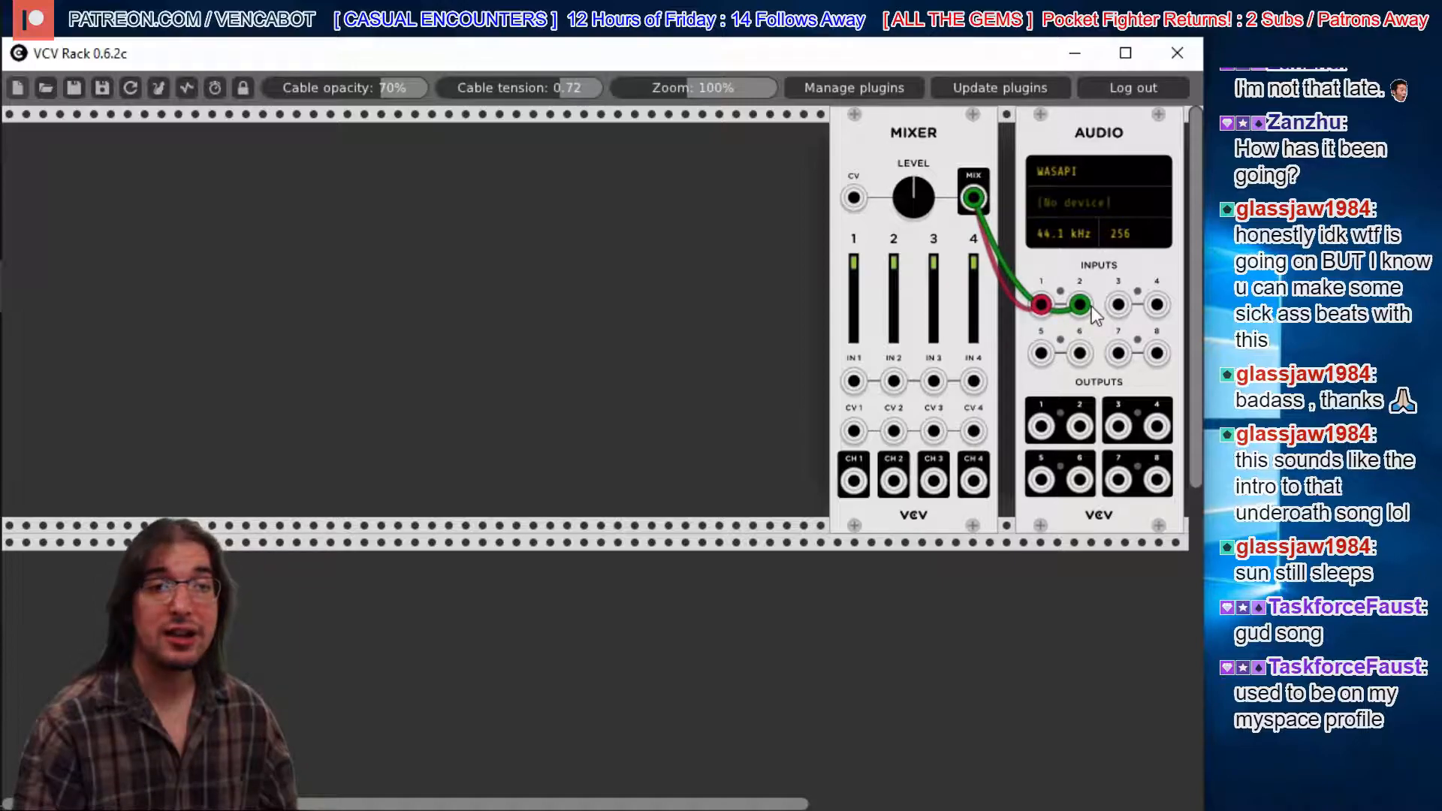
- Set the Audio module's driver to DirectSound and its device to Default Device (1-2 out)
click(1069, 172)
click(1137, 251)
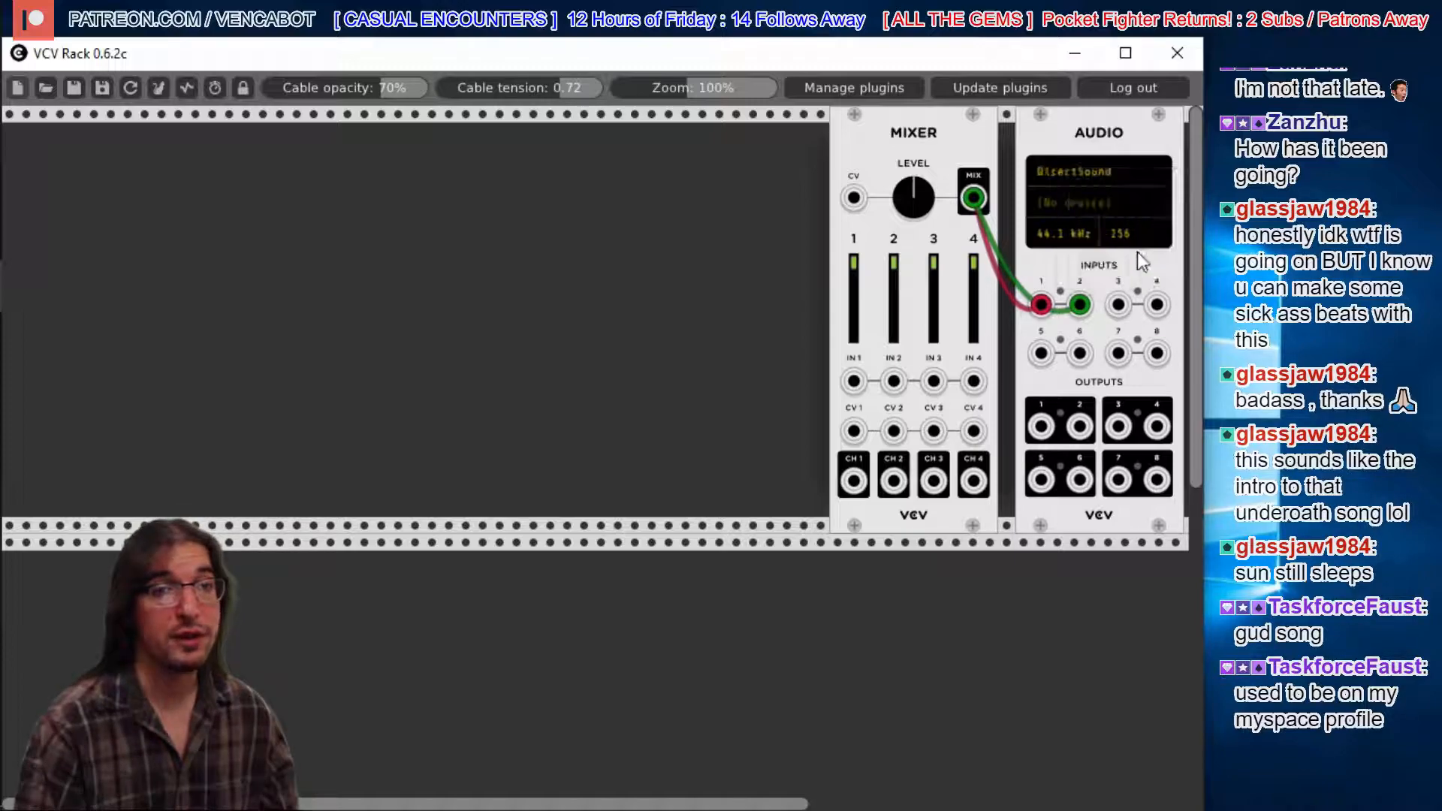
click(1093, 201)
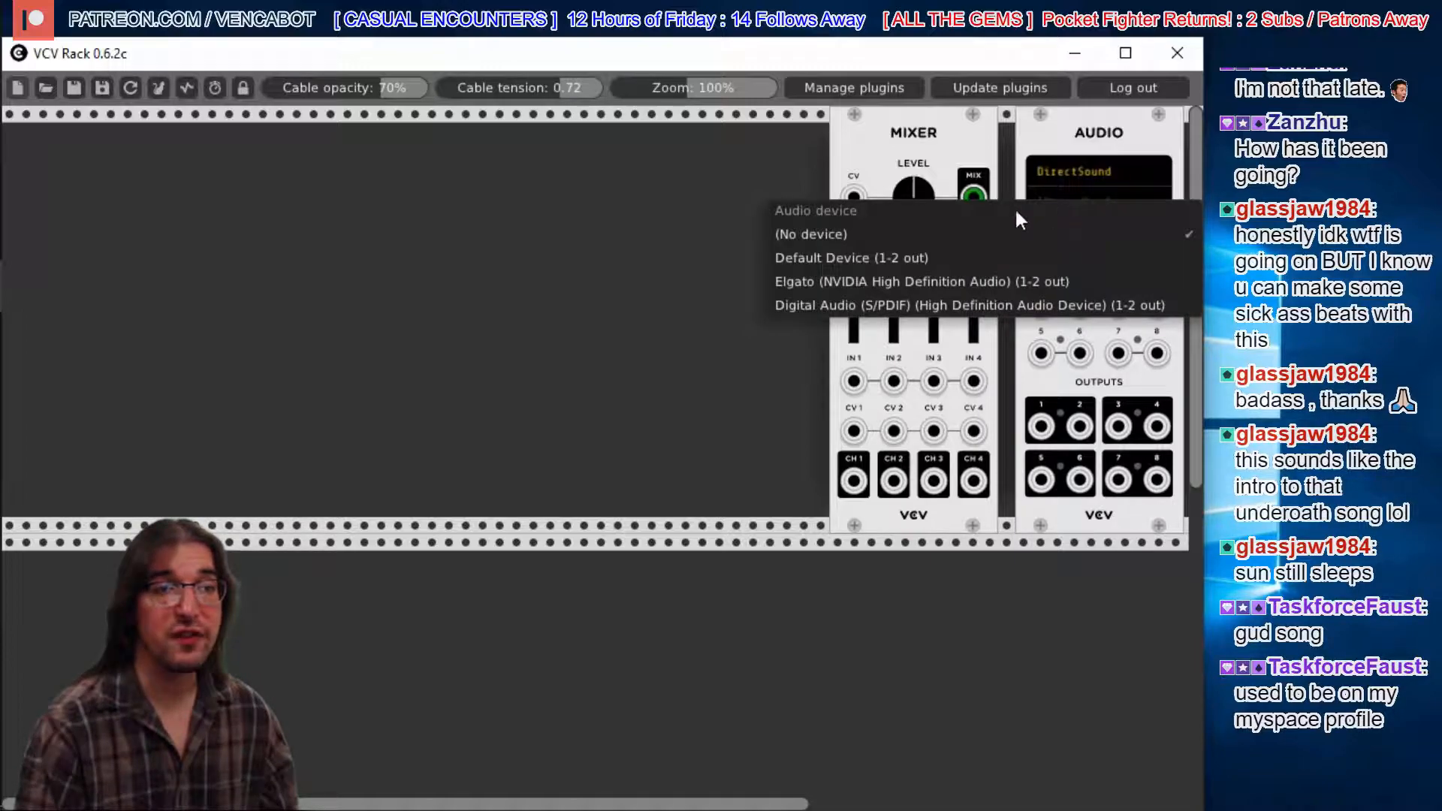
click(875, 259)
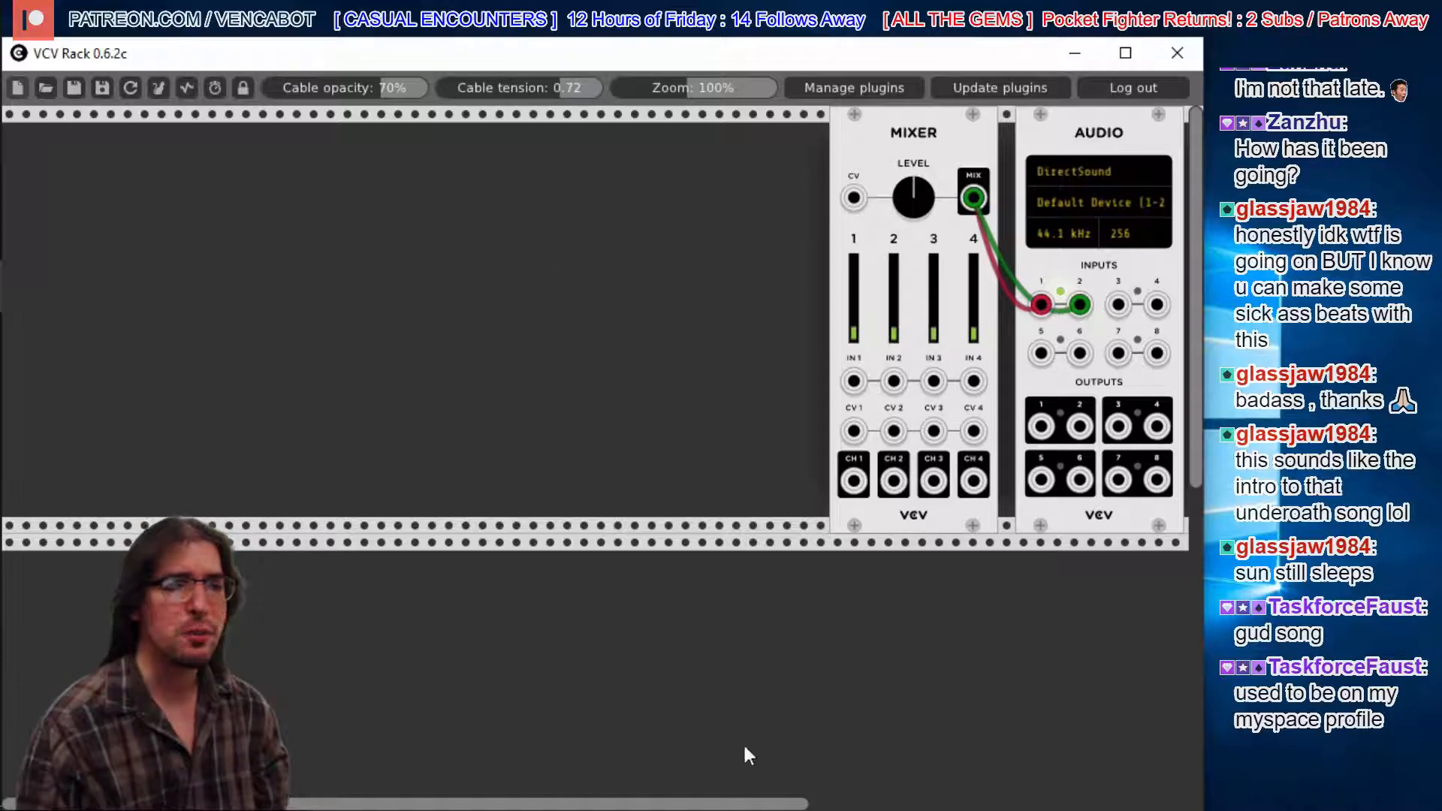
- Add a Fundamental Scope module and place it just after the Audio module with a narrow gap
drag(722, 805, 1214, 804)
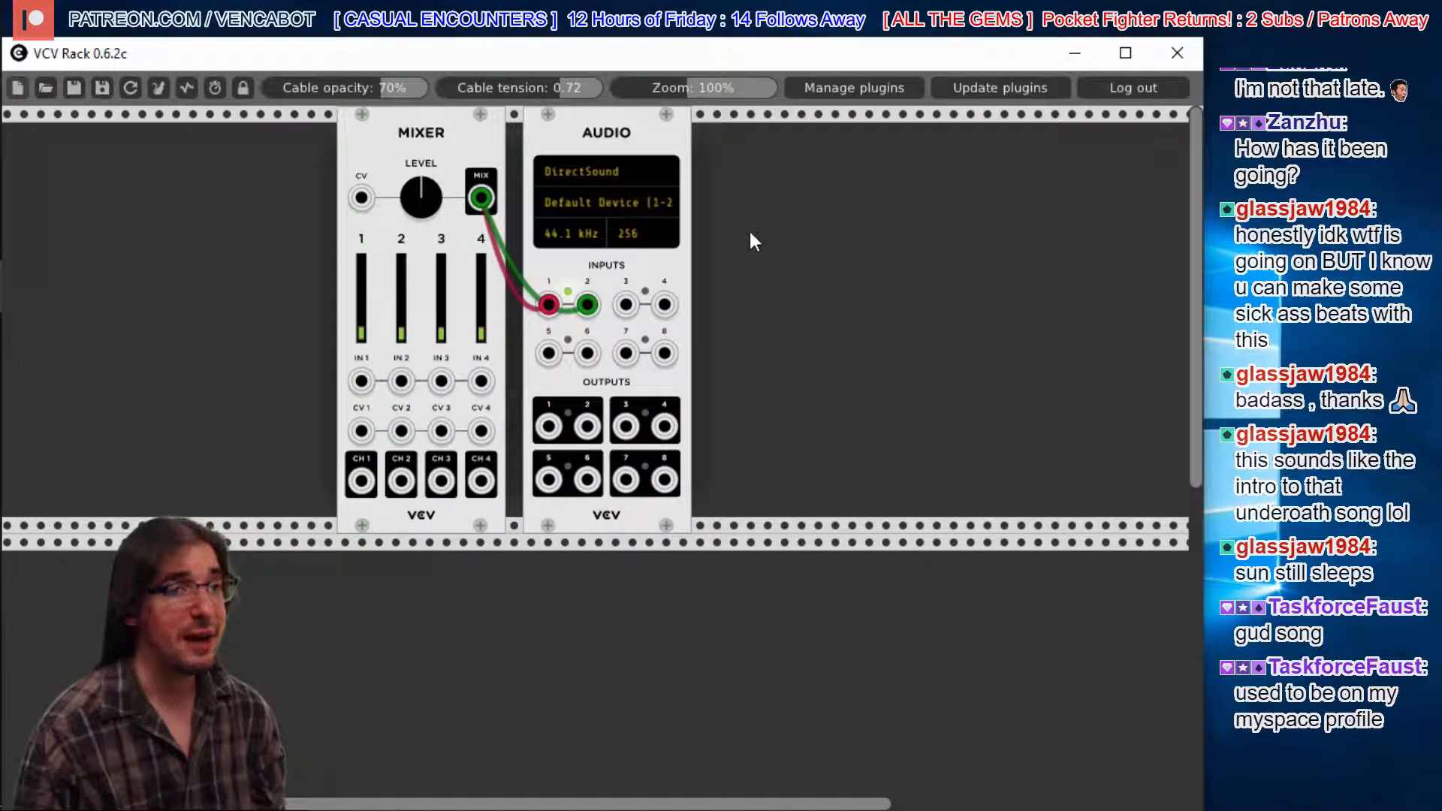
right_click(764, 212)
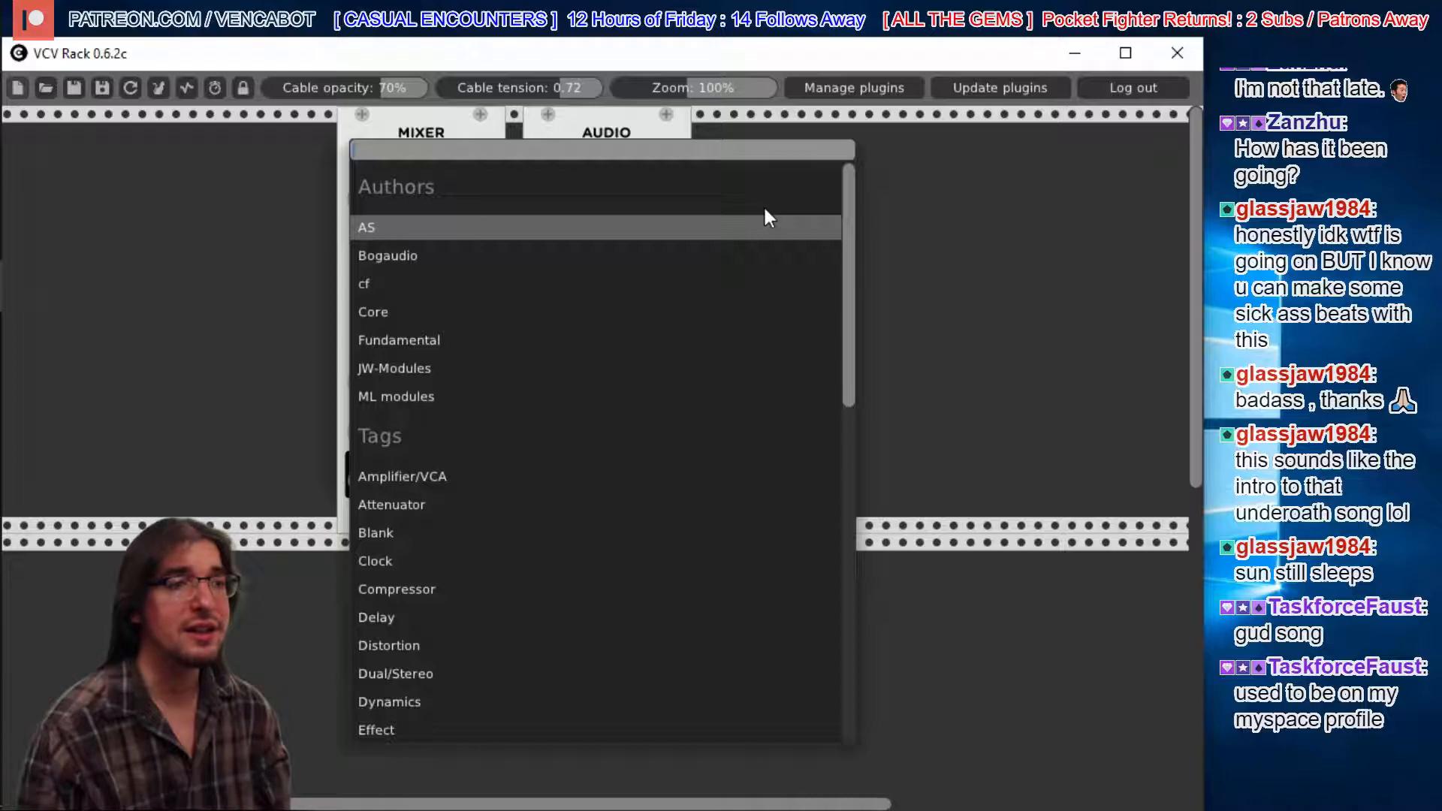
click(433, 341)
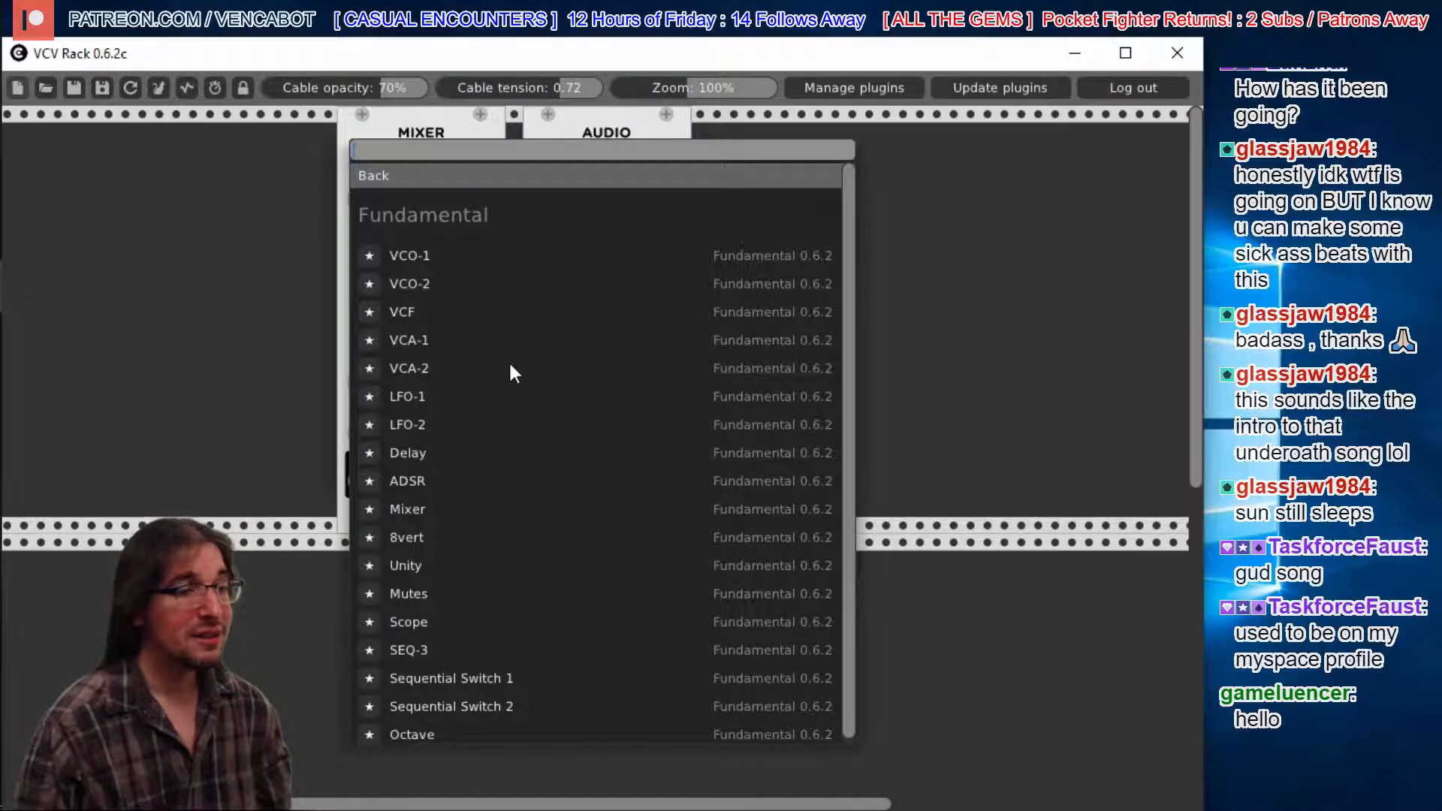
click(420, 623)
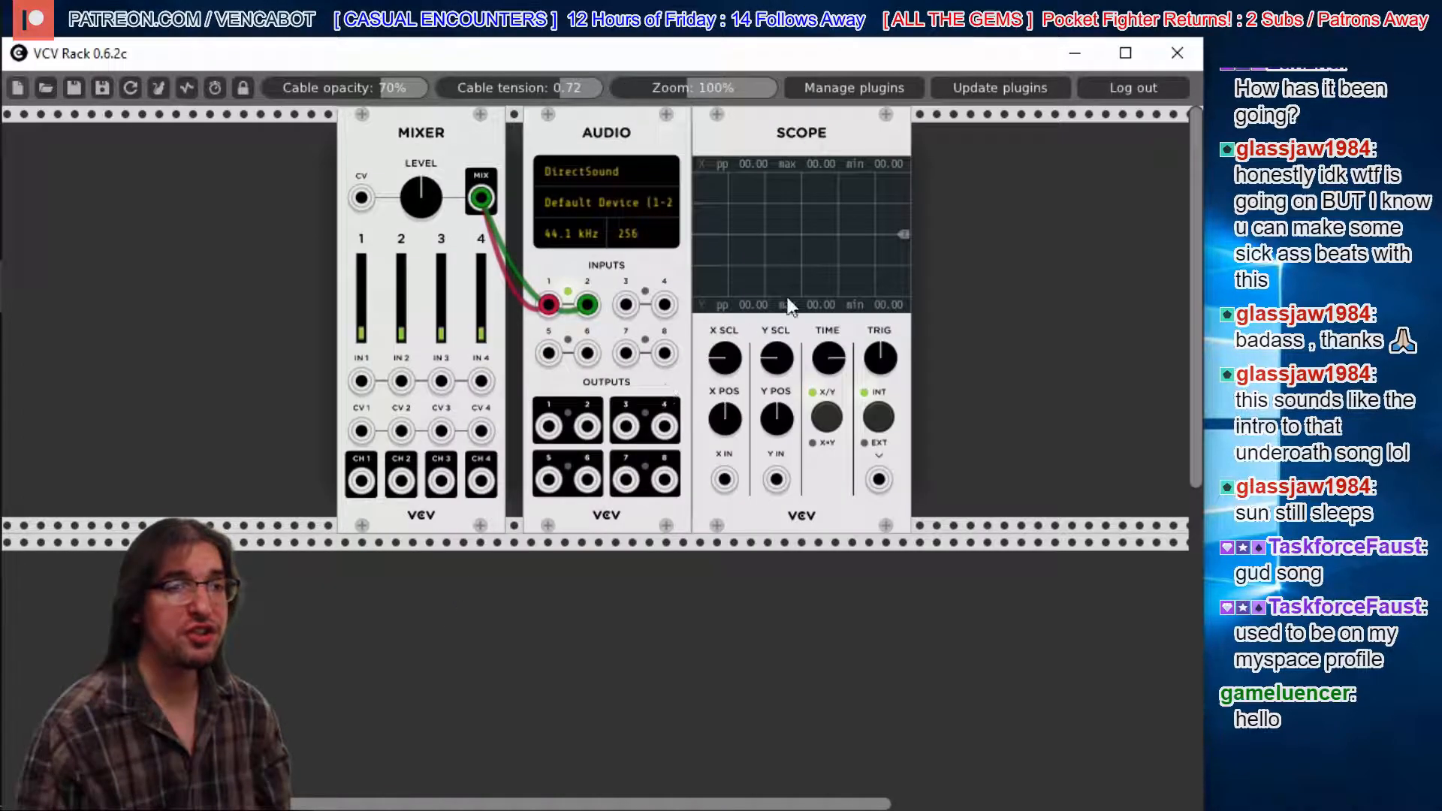
drag(783, 128, 800, 129)
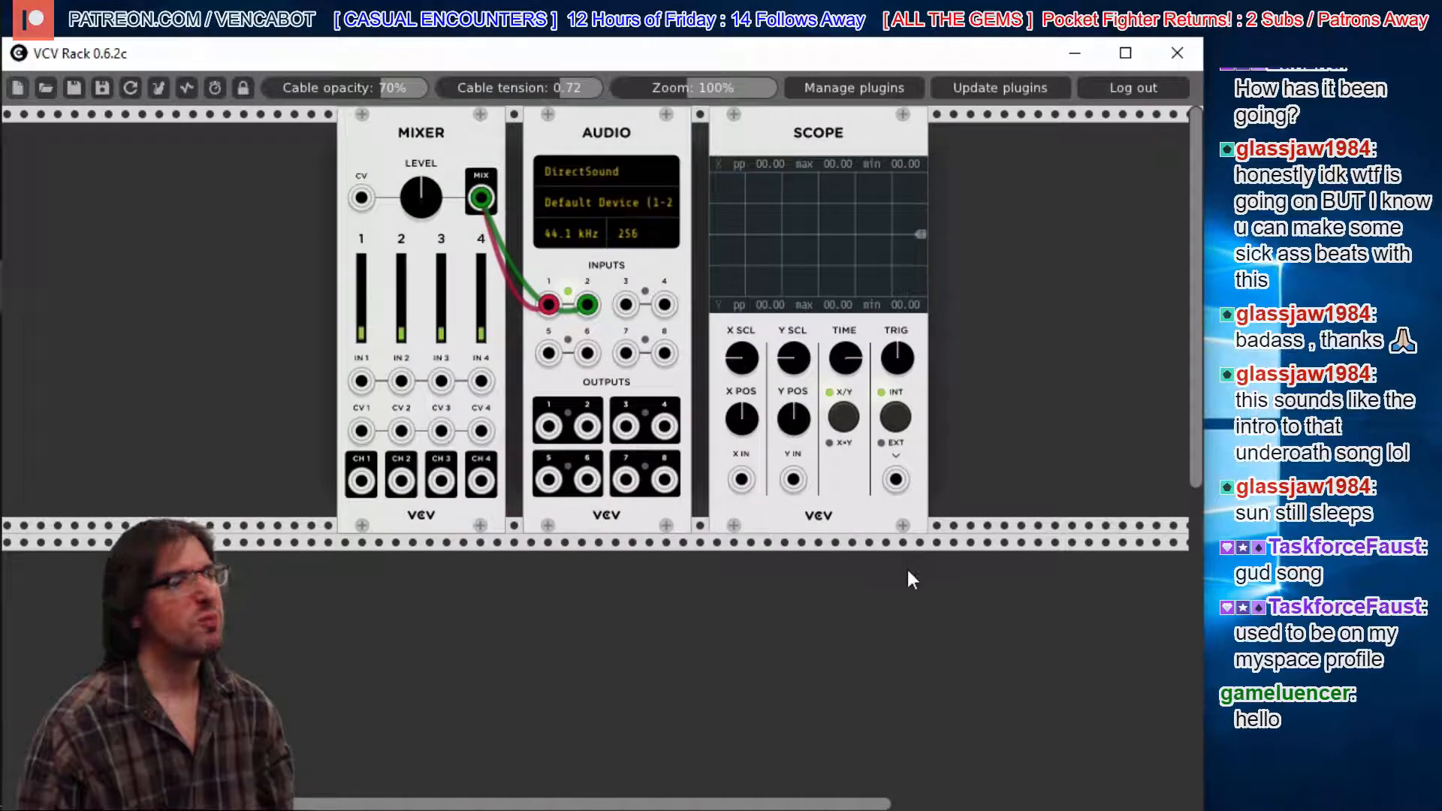
- Try patching the Audio module's output 1 to the Scope's X IN
drag(486, 219, 480, 196)
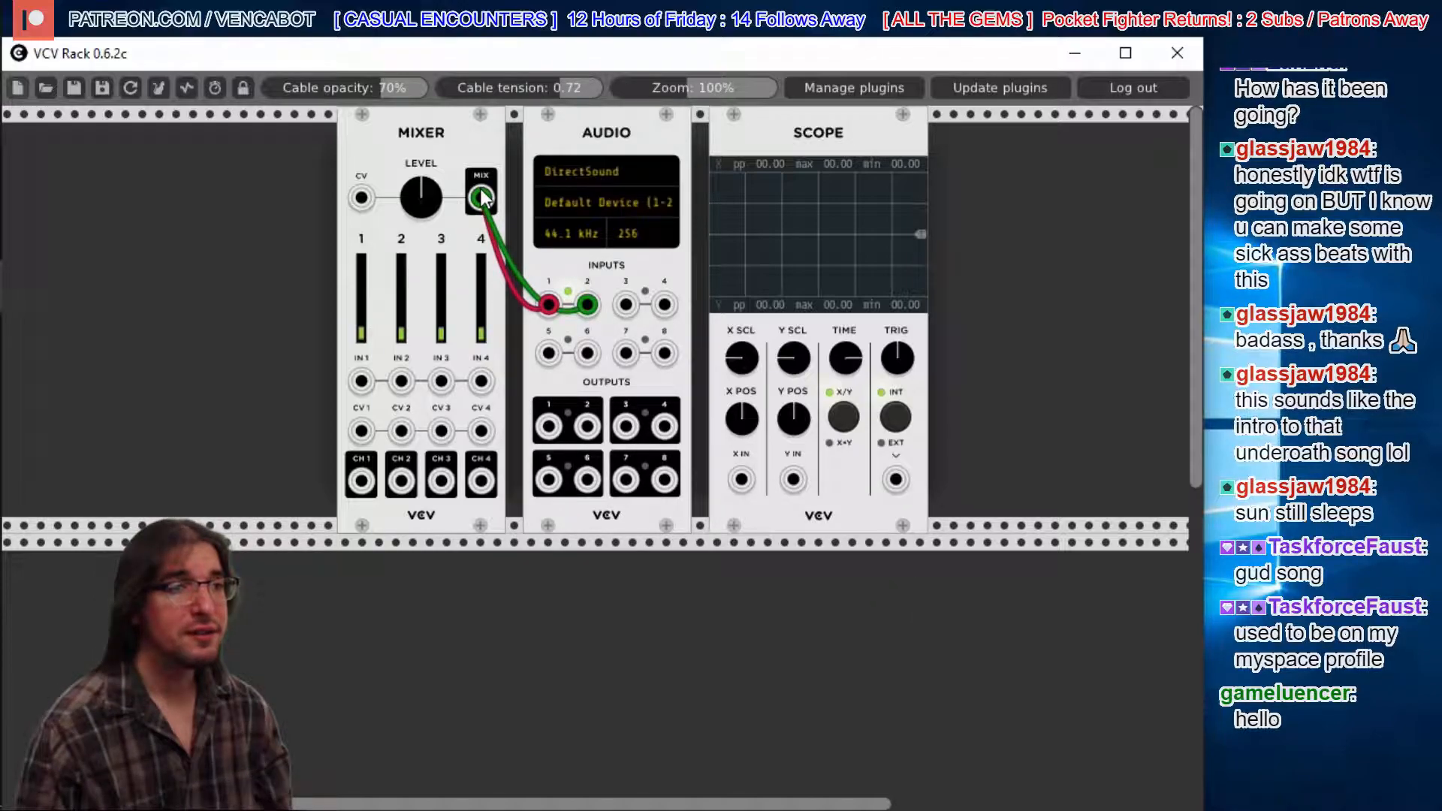
mouse_move(481, 191)
mouse_down()
mouse_move(721, 424)
mouse_move(743, 479)
mouse_move(479, 199)
mouse_up()
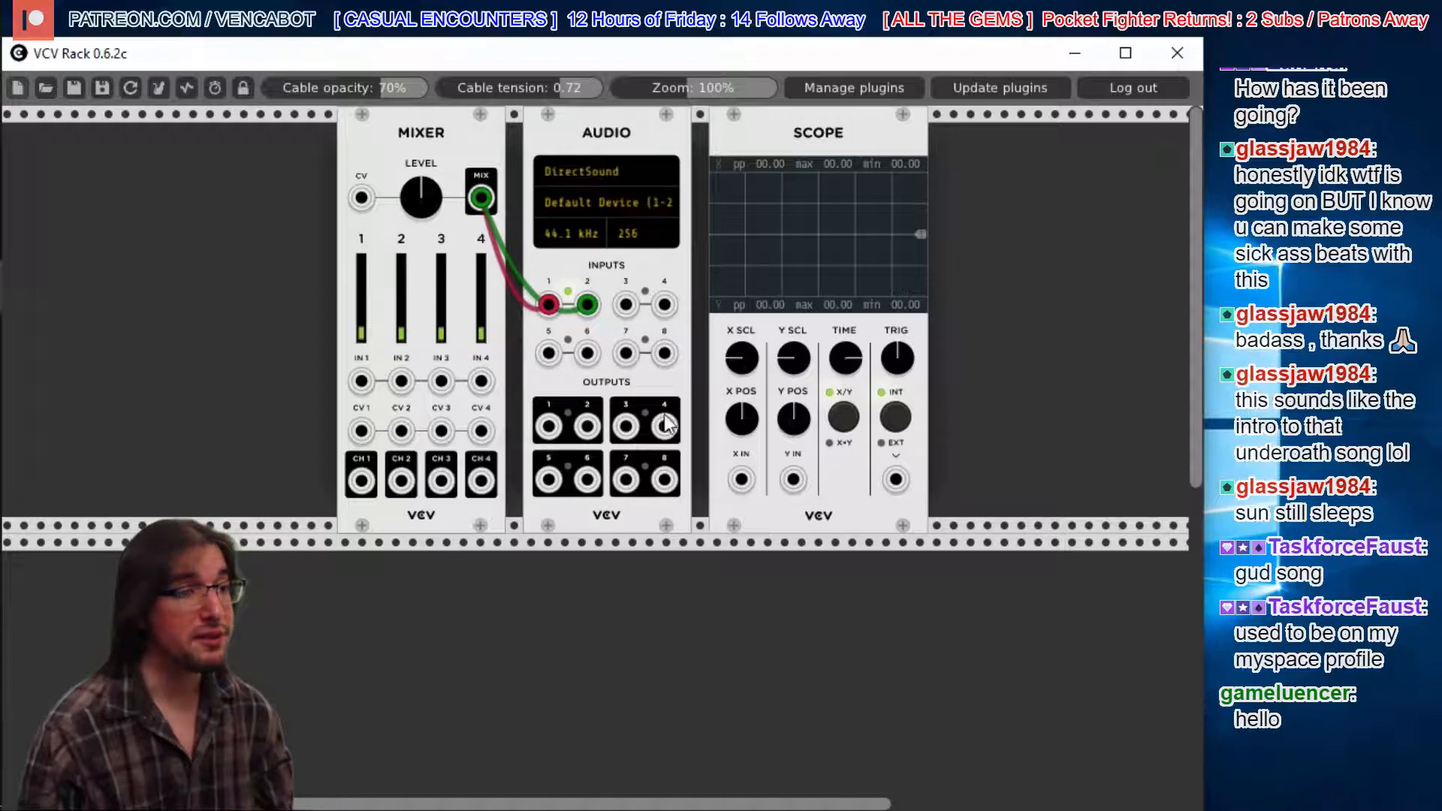
drag(549, 428, 740, 481)
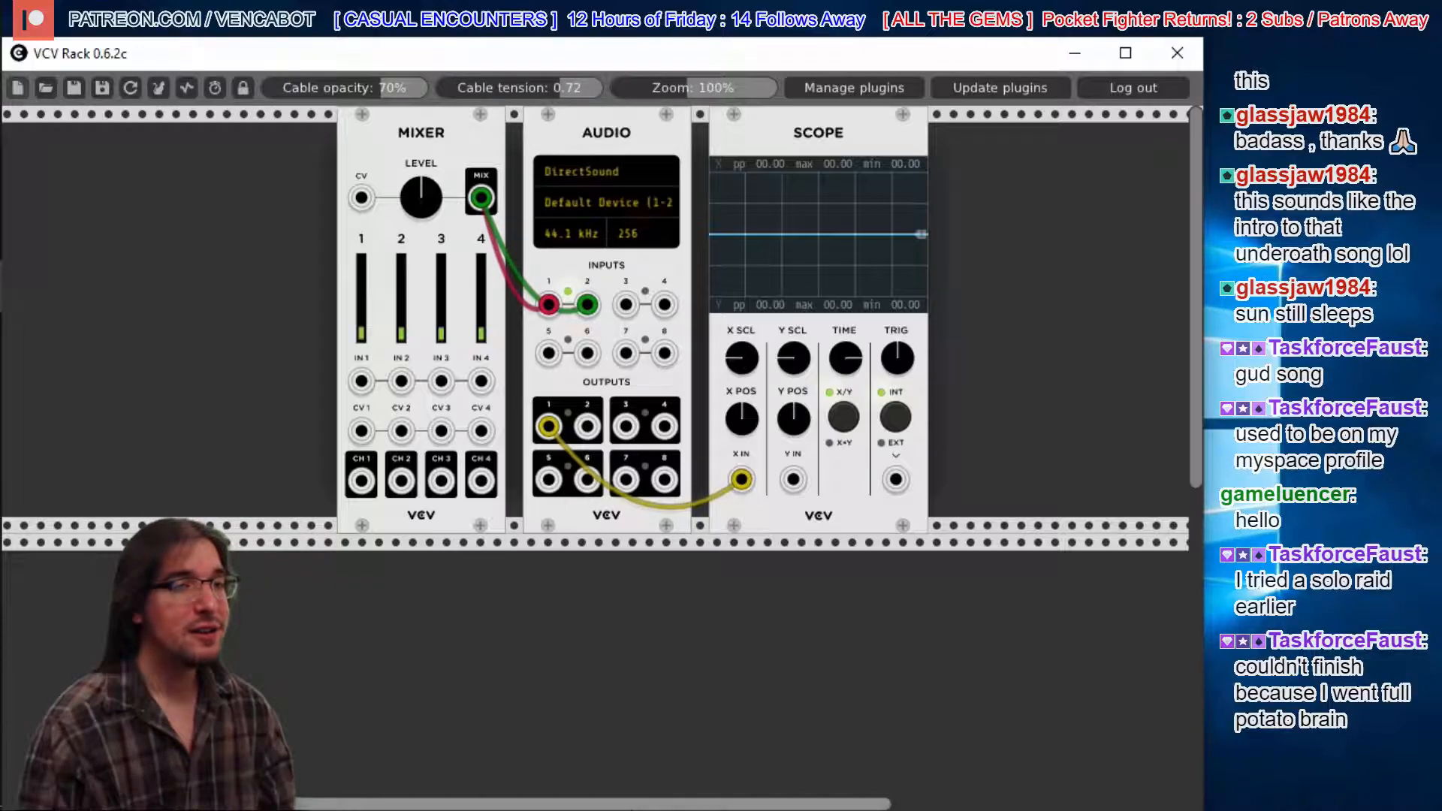
- Add a Fundamental VCO-1 just before the Mixer and patch its SIN output to the Mixer's IN 1
scroll(751, 804, left, 3)
scroll(753, 806, left, 10)
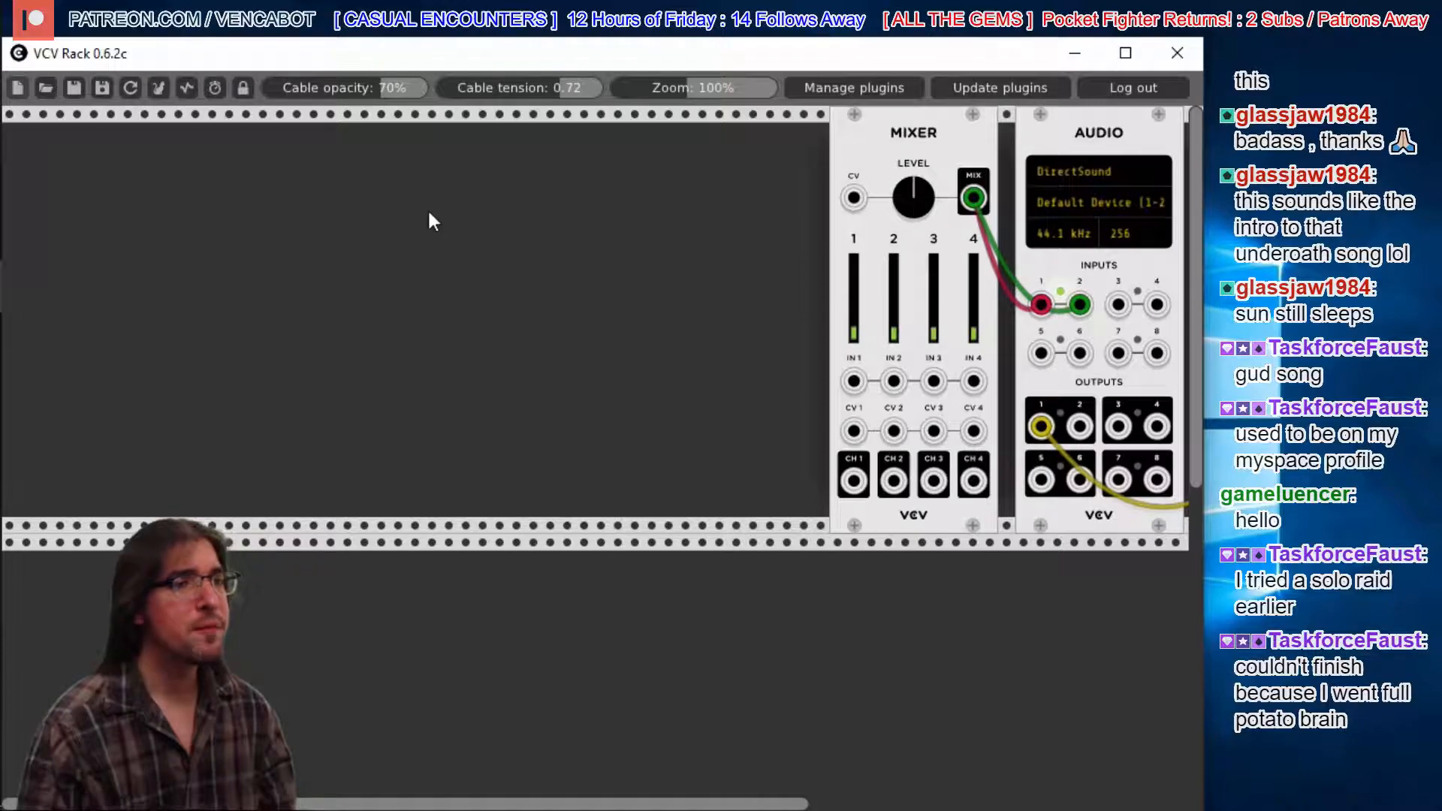
right_click(429, 213)
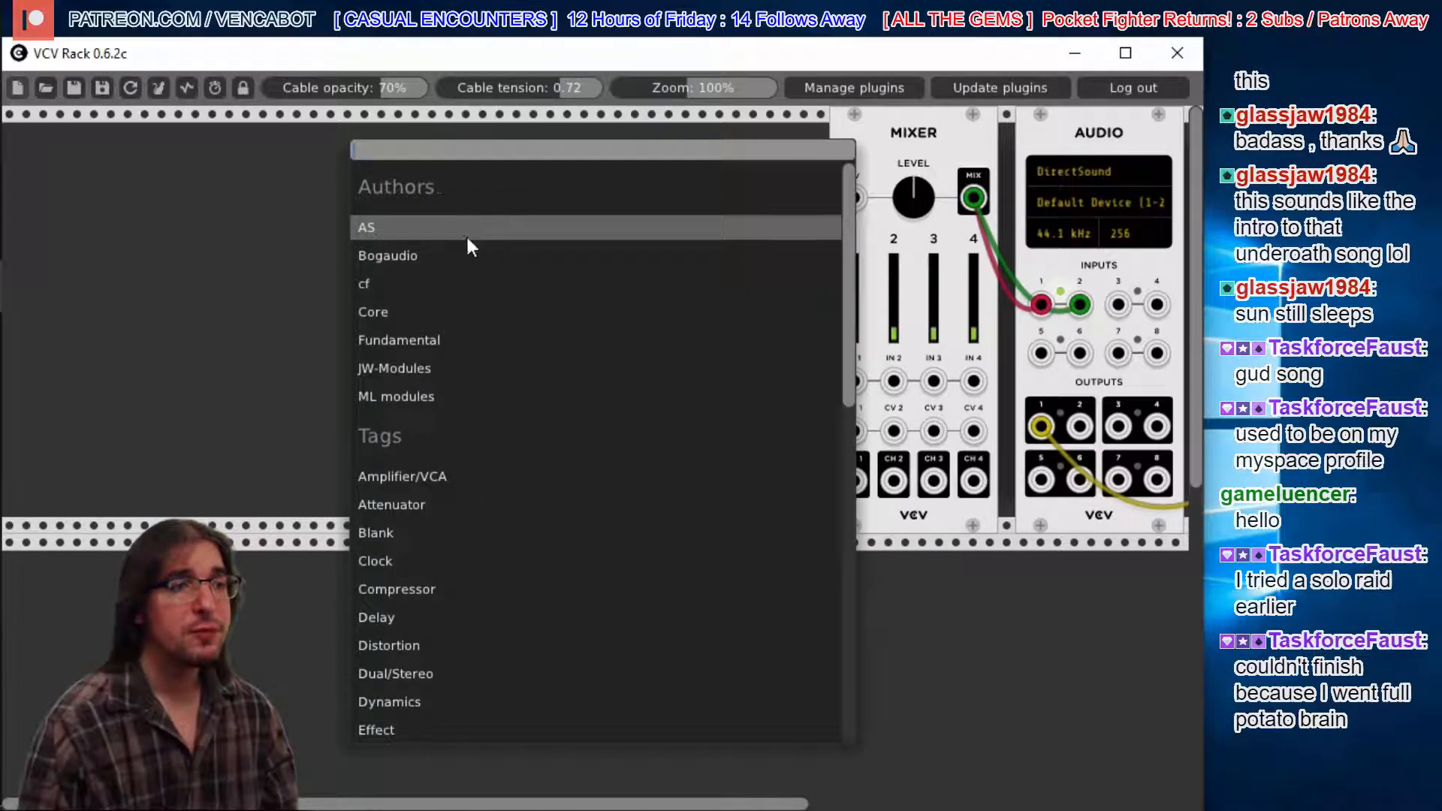
click(413, 341)
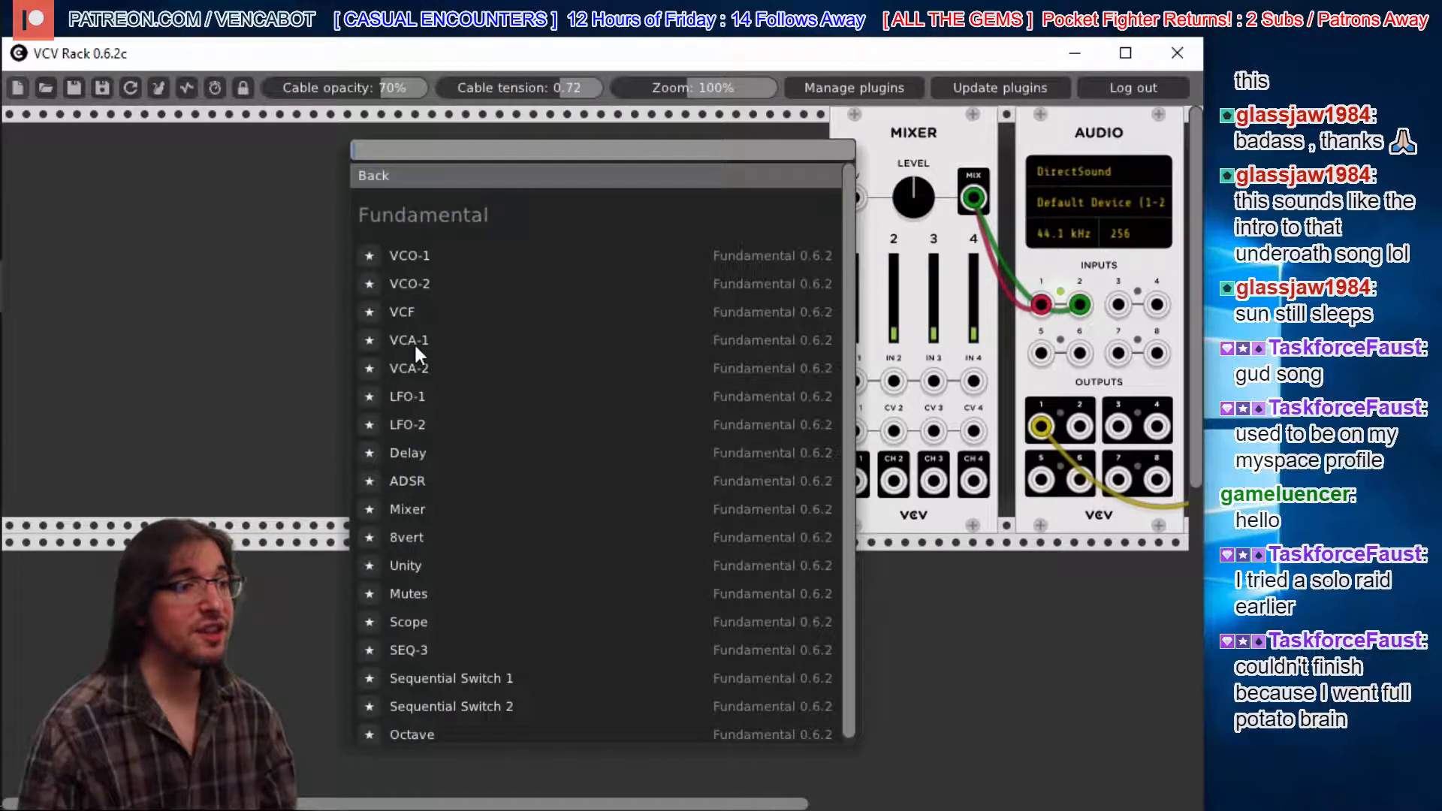
click(408, 255)
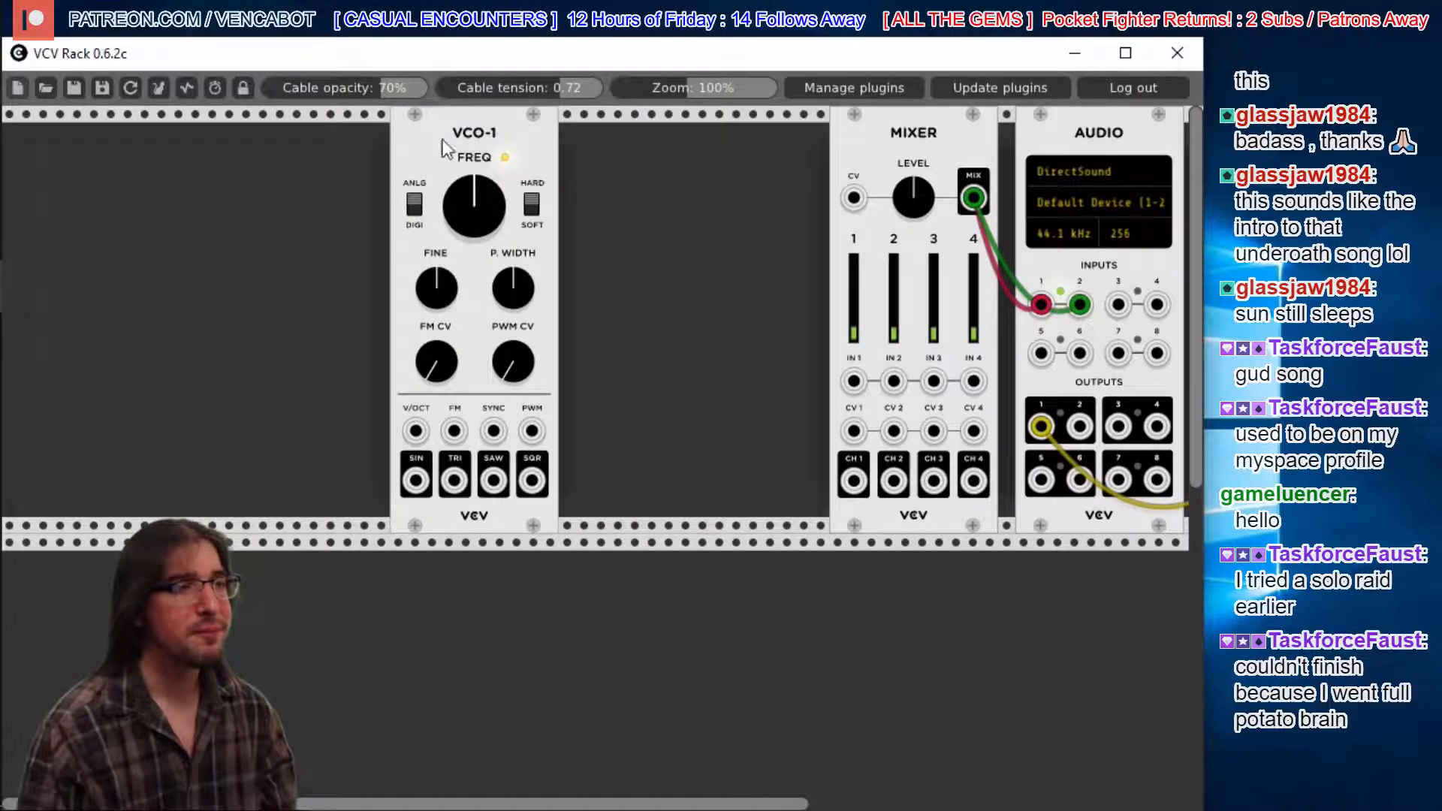
drag(443, 120, 695, 155)
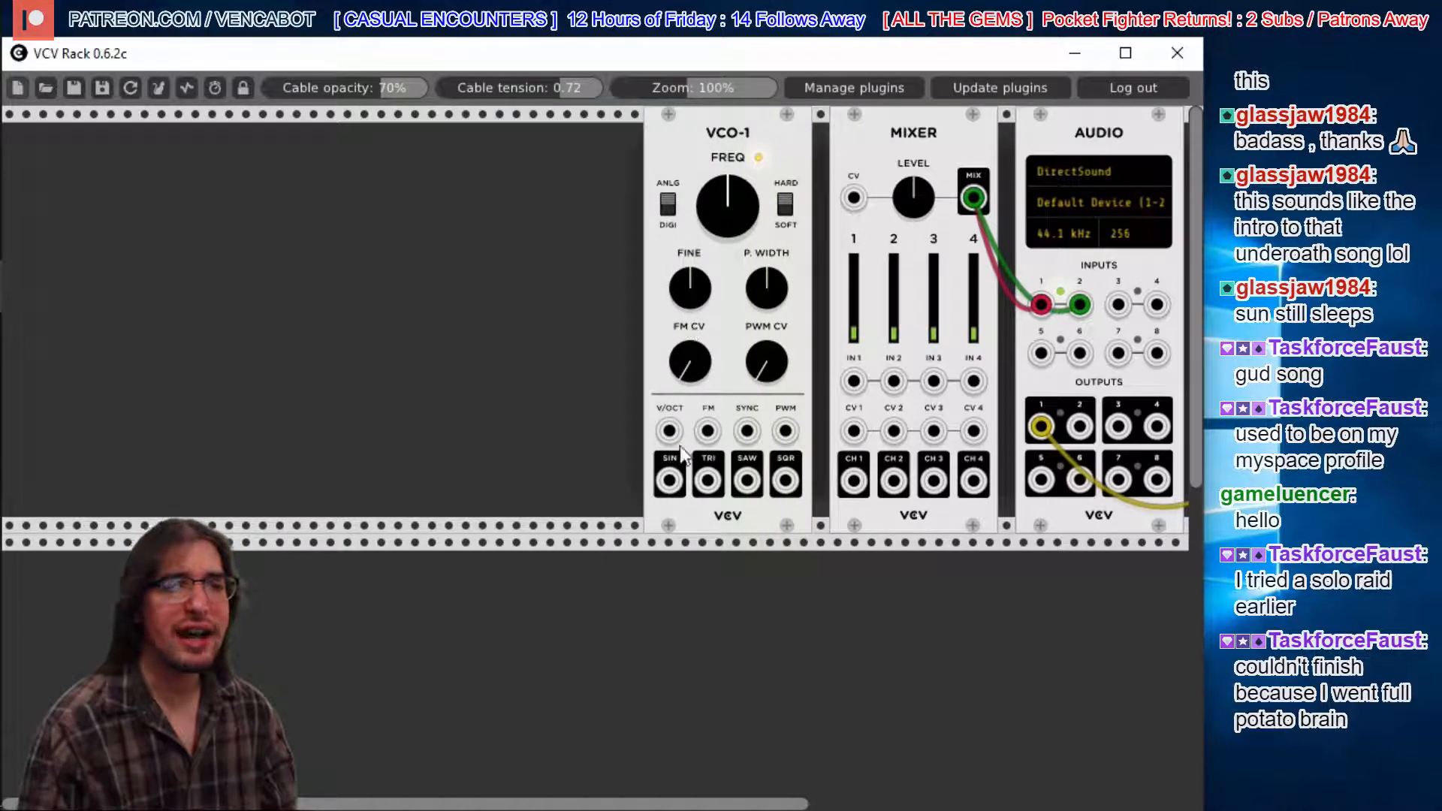
drag(673, 488, 856, 383)
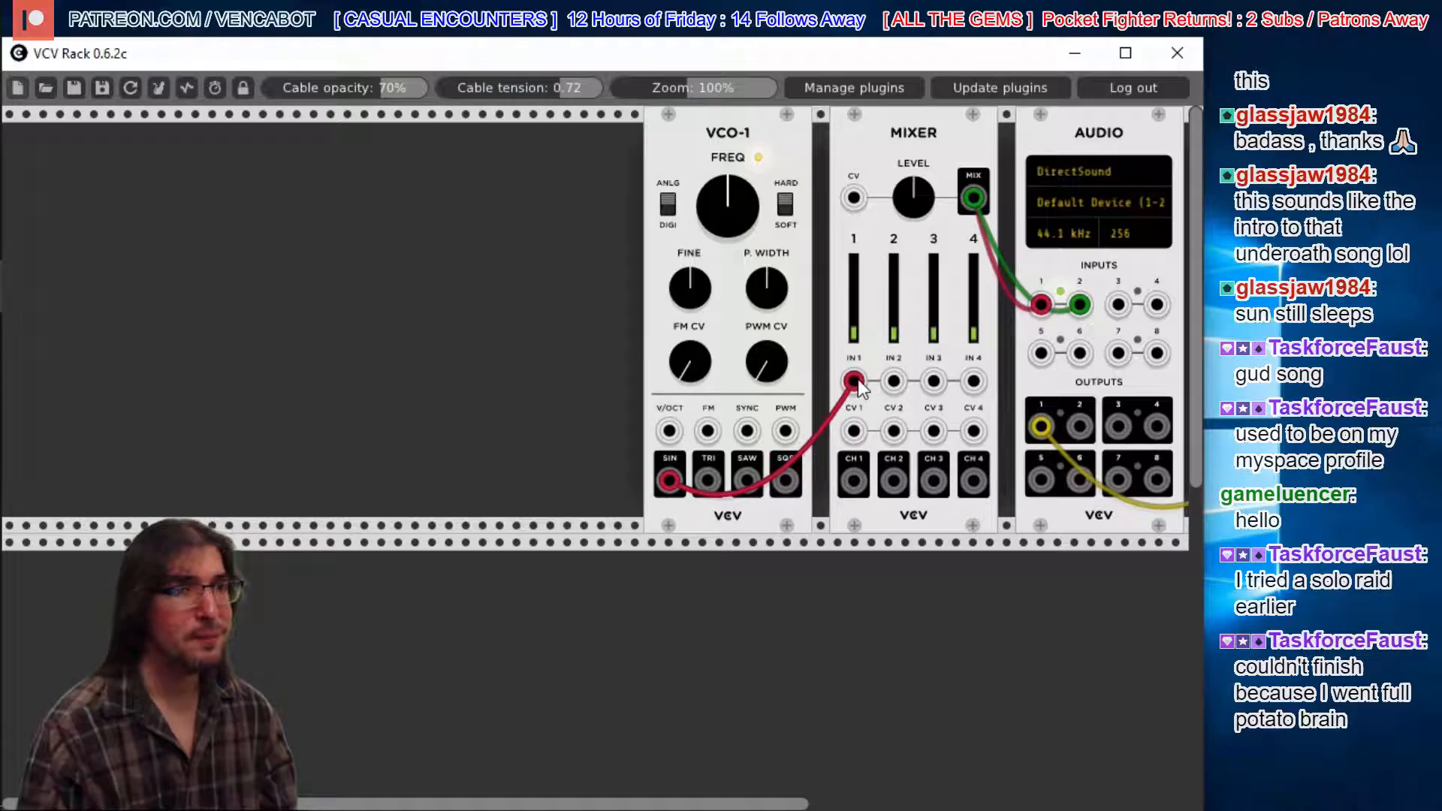
- Remove the cable between Audio output 1 and the Scope, and patch the Mixer's MIX output to the Scope's X IN
drag(805, 803, 869, 803)
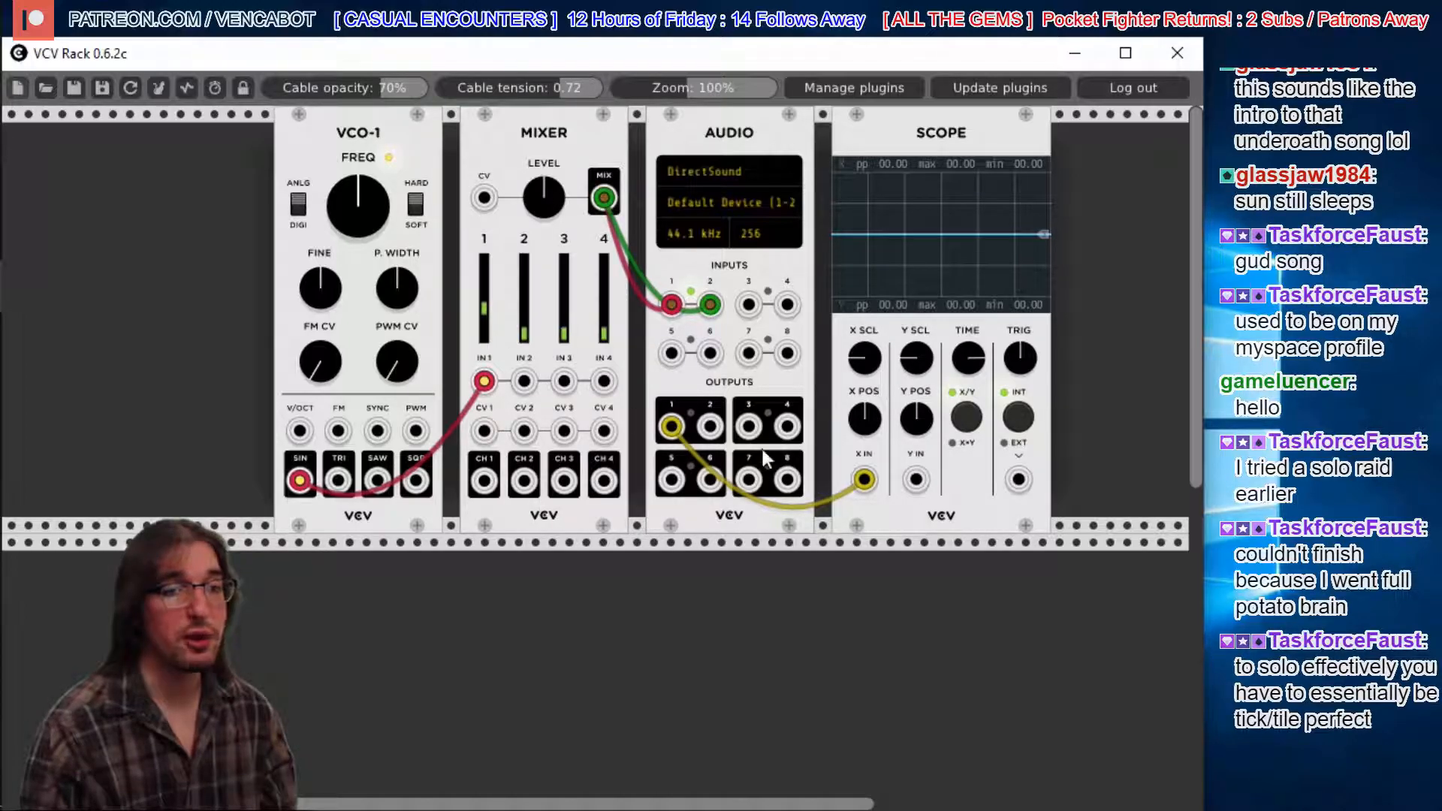
drag(868, 476, 904, 479)
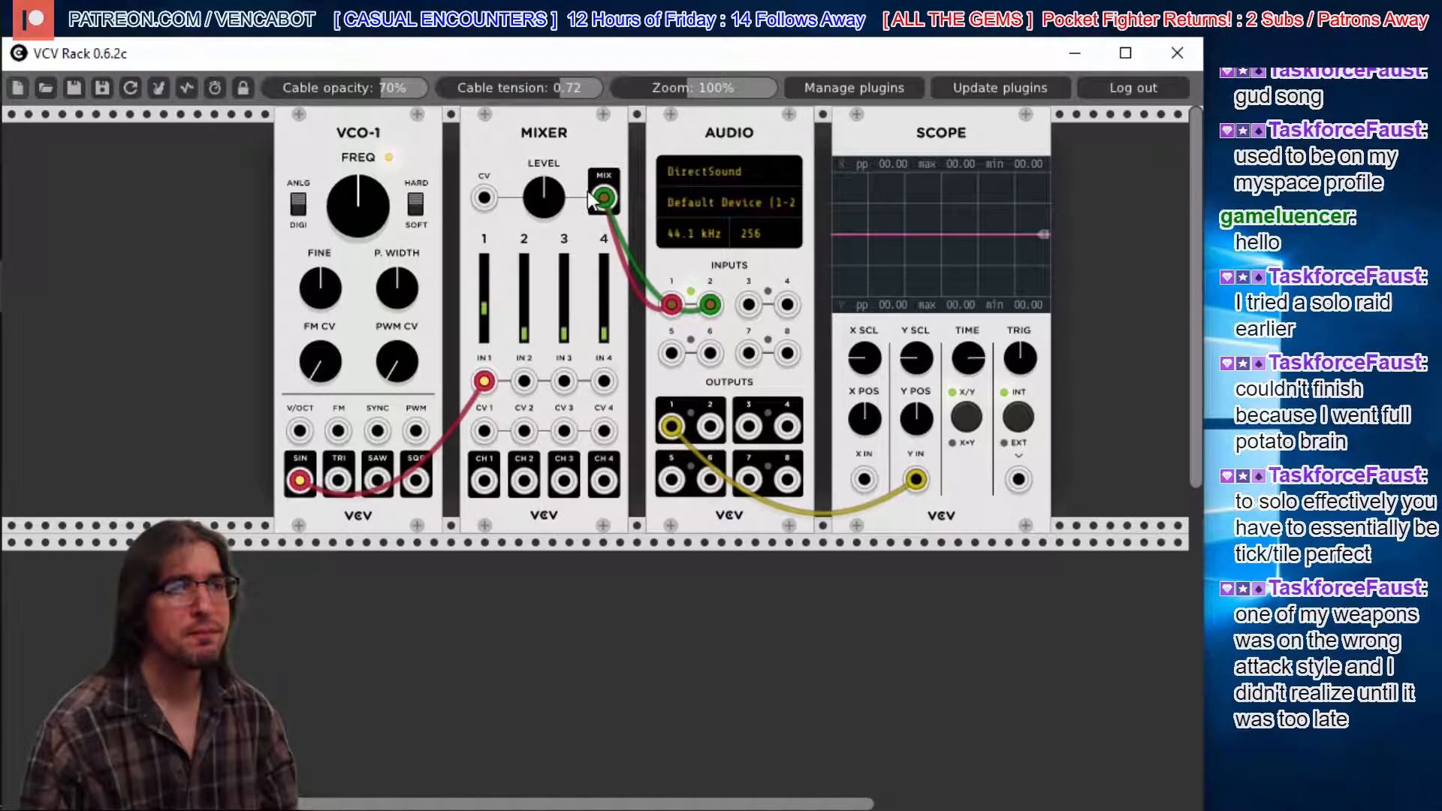
drag(685, 427, 853, 510)
drag(605, 199, 864, 479)
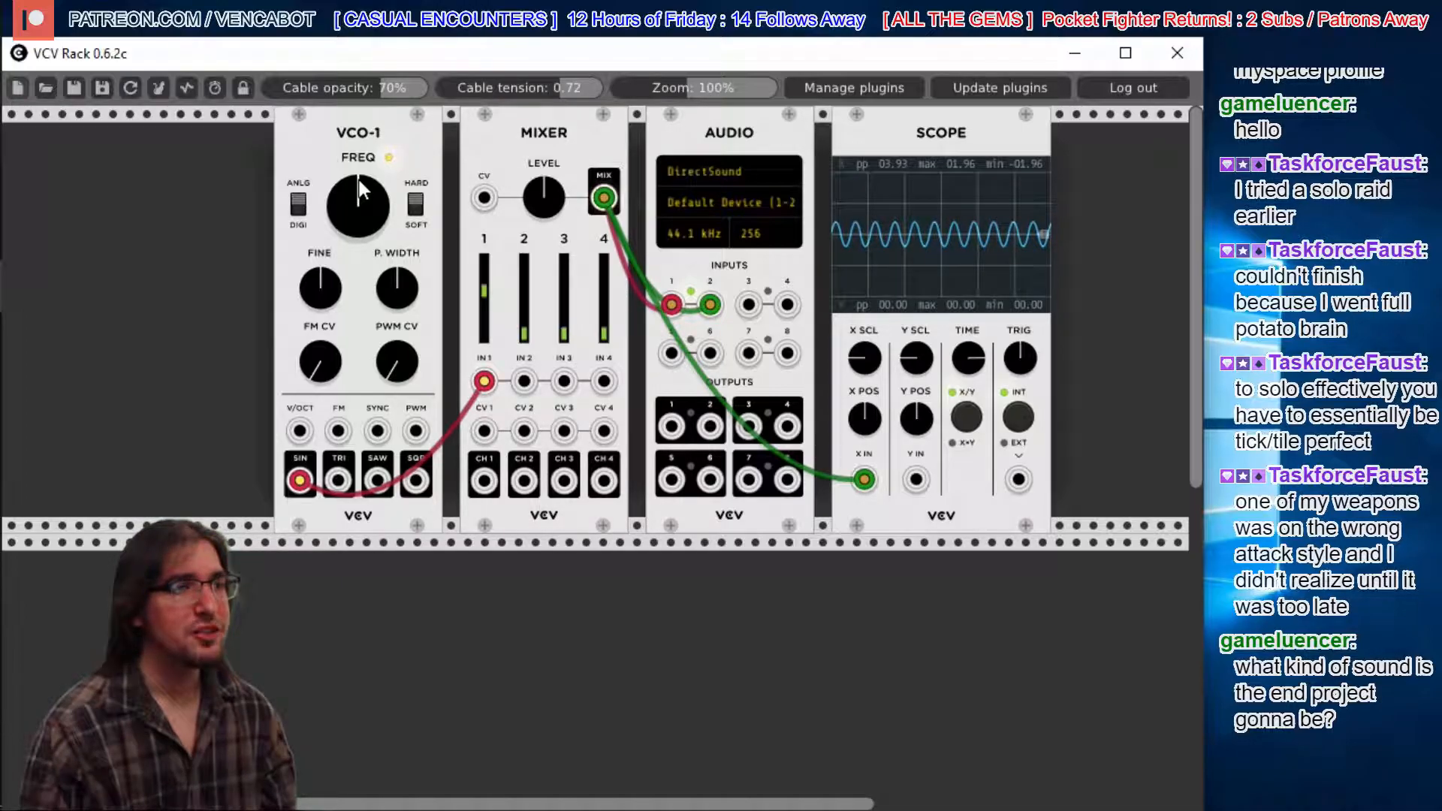
- Lower the VCO-1 frequency to about the ten o'clock position and raise Mixer channel 1 to about two-thirds
drag(359, 178, 359, 197)
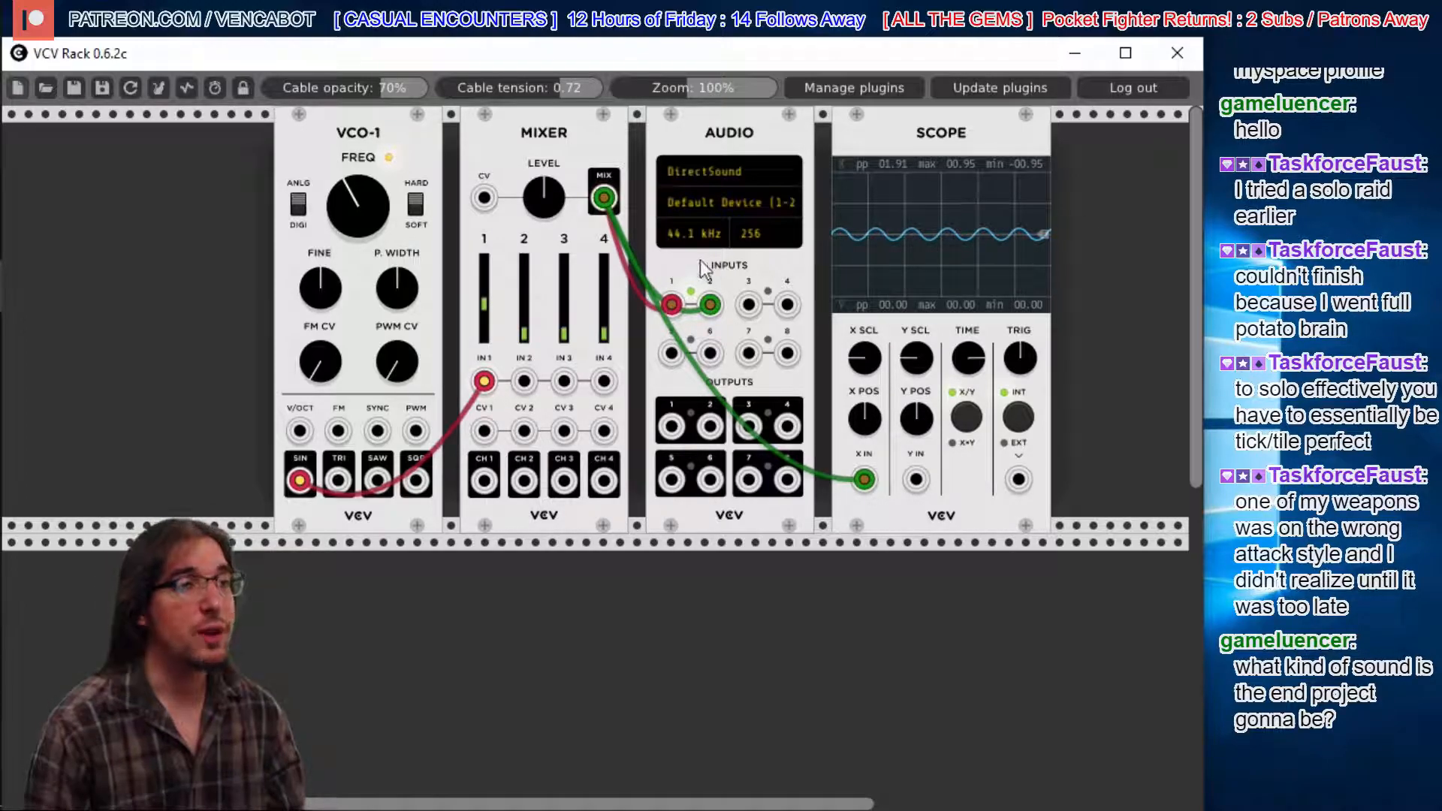
drag(357, 205, 357, 184)
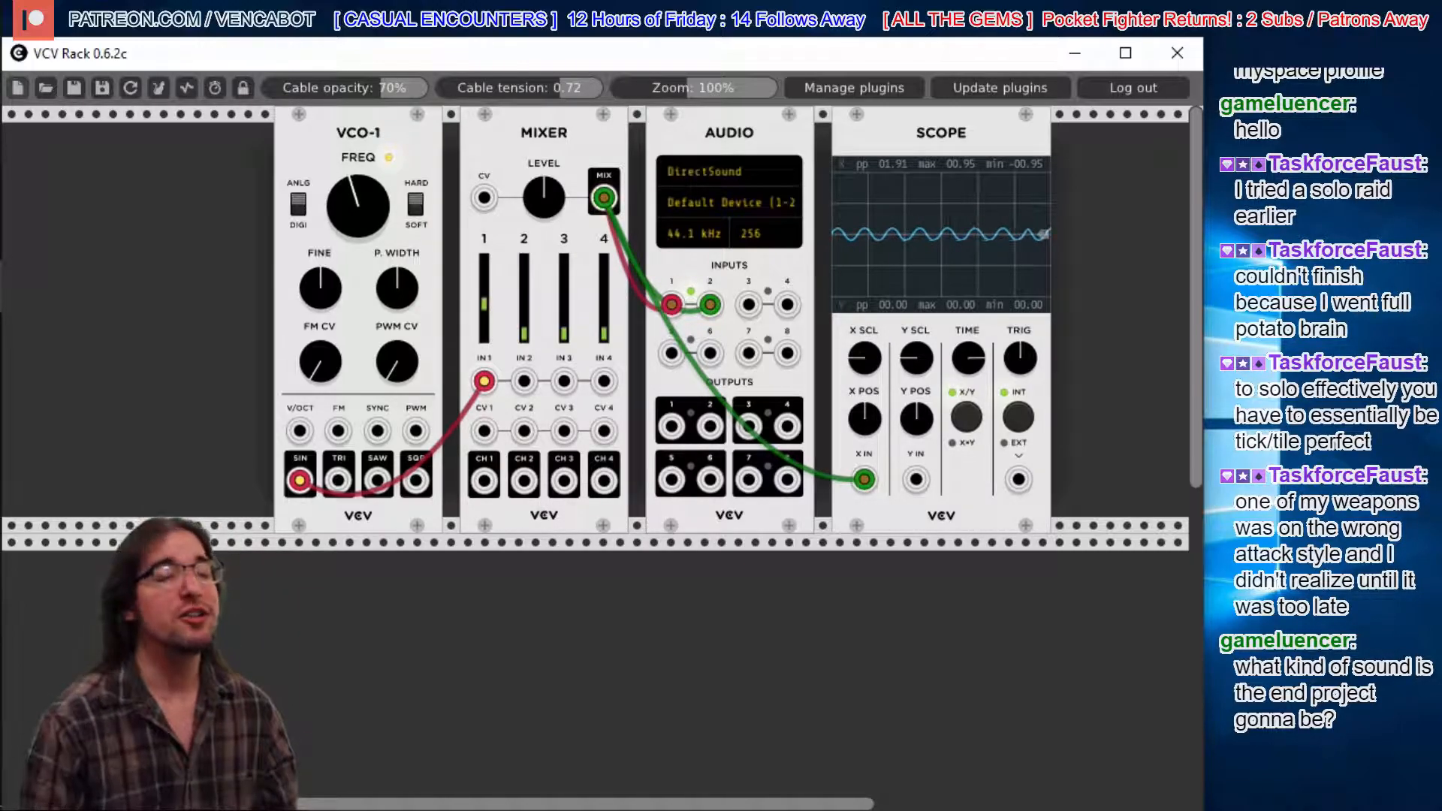
drag(358, 205, 358, 225)
drag(496, 310, 495, 283)
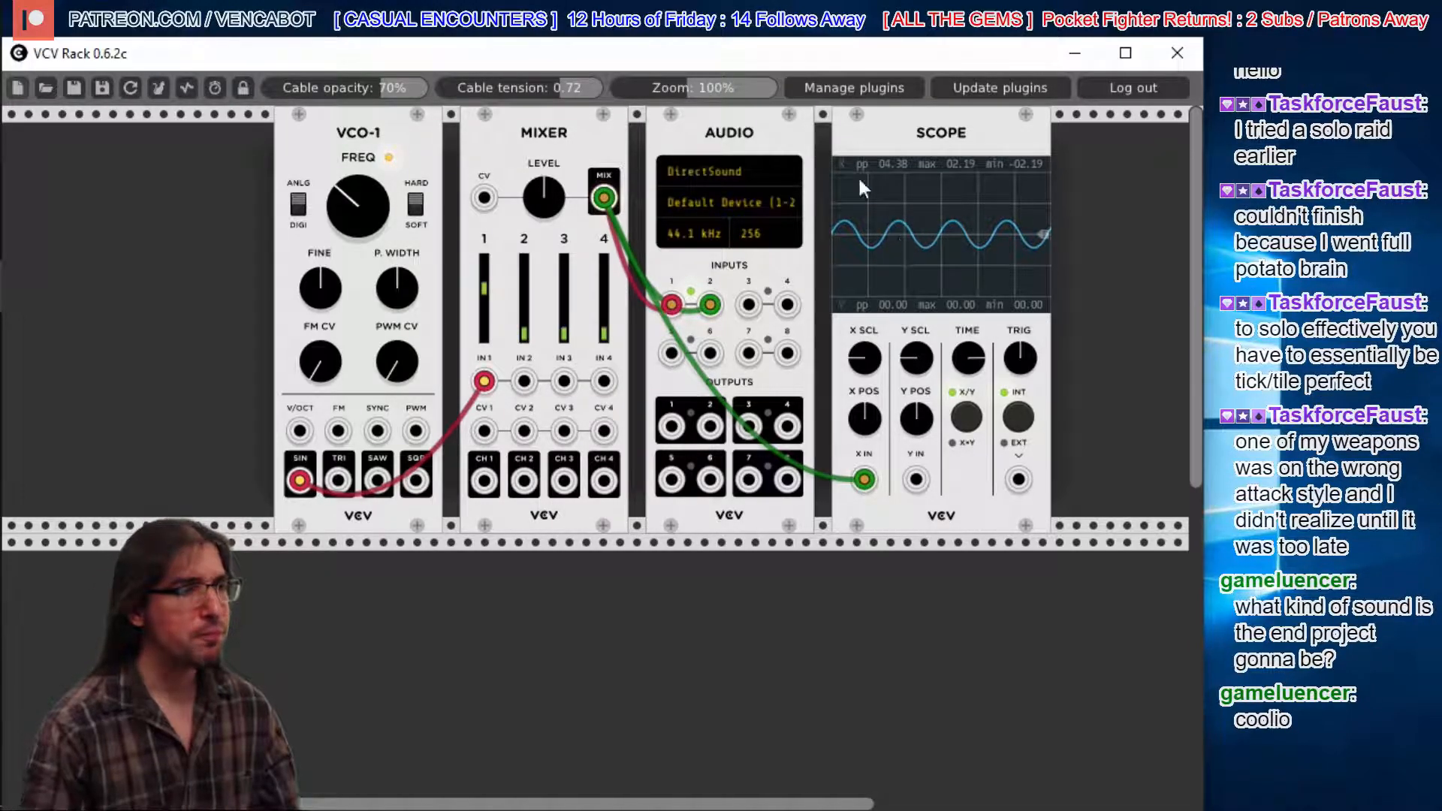
- Move the Scope to the second rack row, directly beneath the Audio module
mouse_move(582, 807)
mouse_down()
mouse_move(559, 807)
mouse_move(577, 807)
mouse_up()
drag(943, 110, 711, 529)
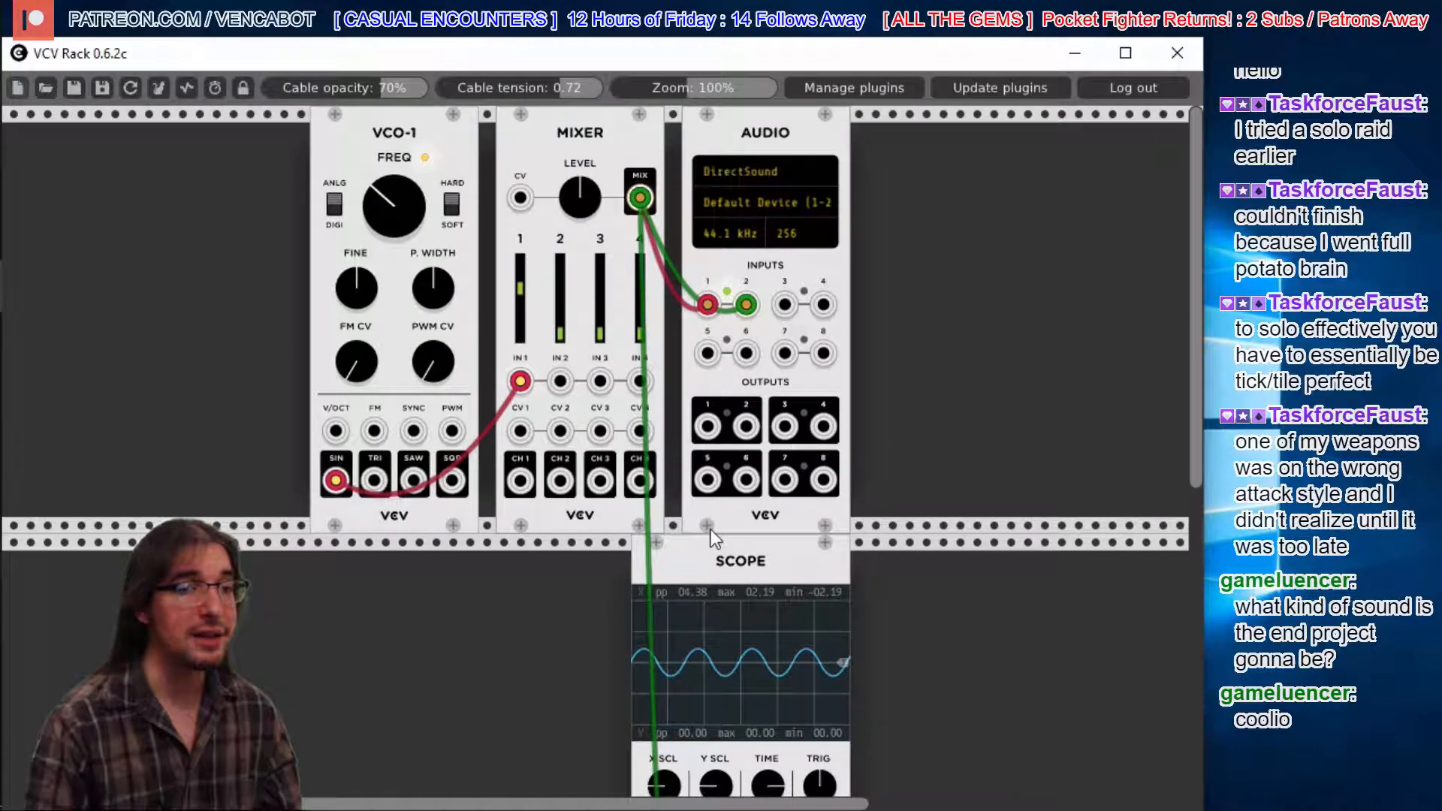
- Shift VCO-1 and the Mixer away from the Audio module, leaving gaps between all three modules in the first row
drag(512, 805, 451, 804)
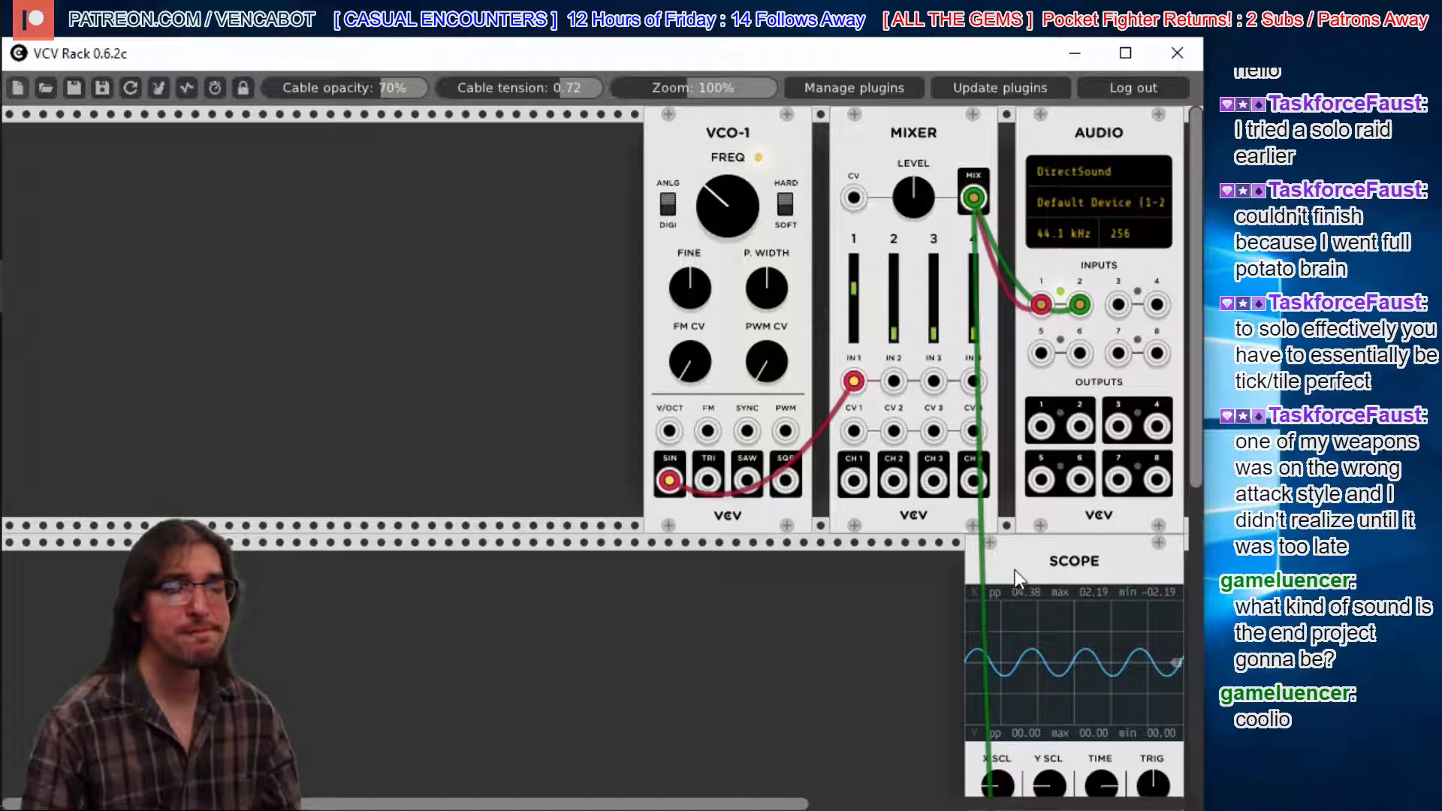
drag(734, 130, 683, 132)
drag(885, 116, 838, 122)
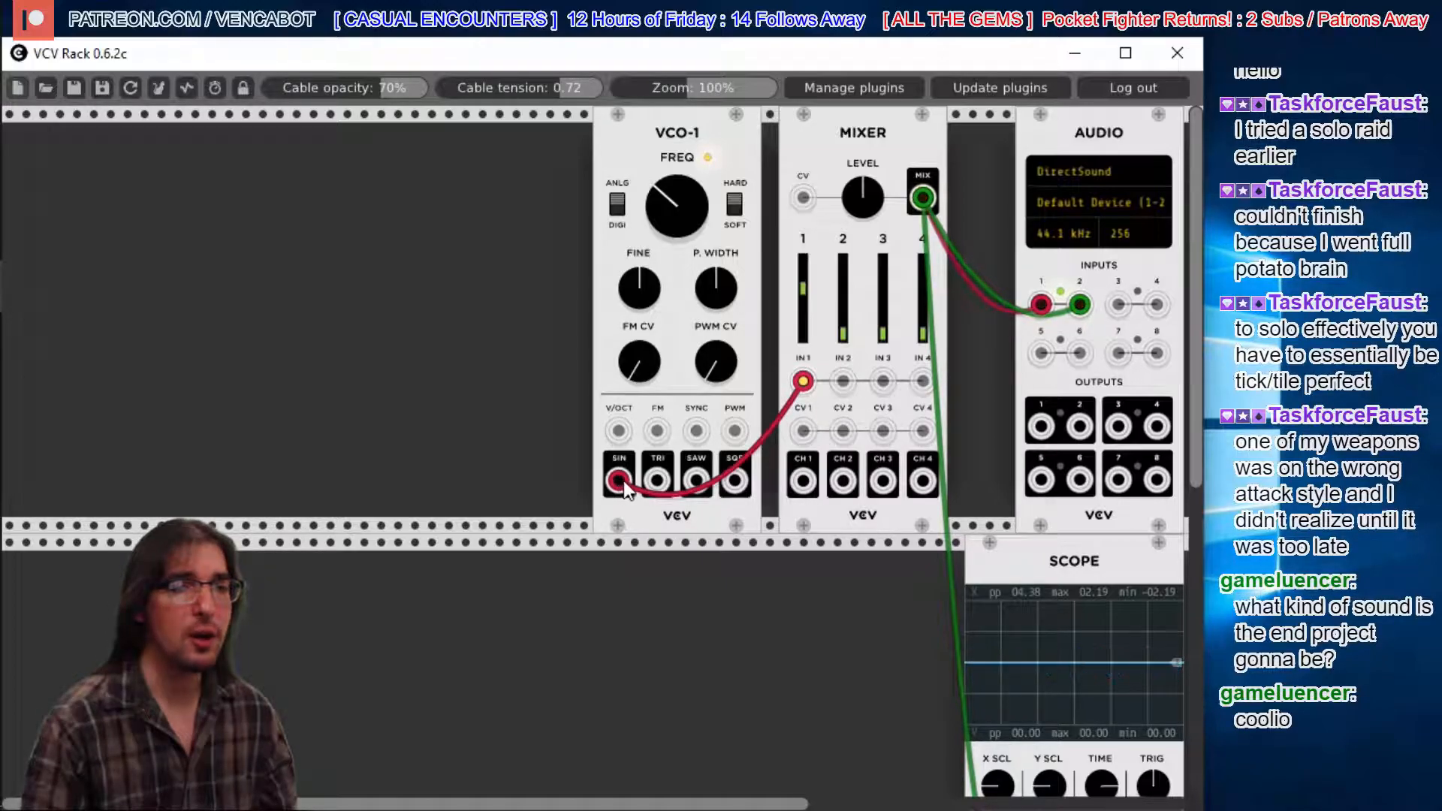
- Lower Mixer channel 1 to about one-third and move the VCO-1 end of its cable from SIN to SAW
drag(808, 290, 803, 308)
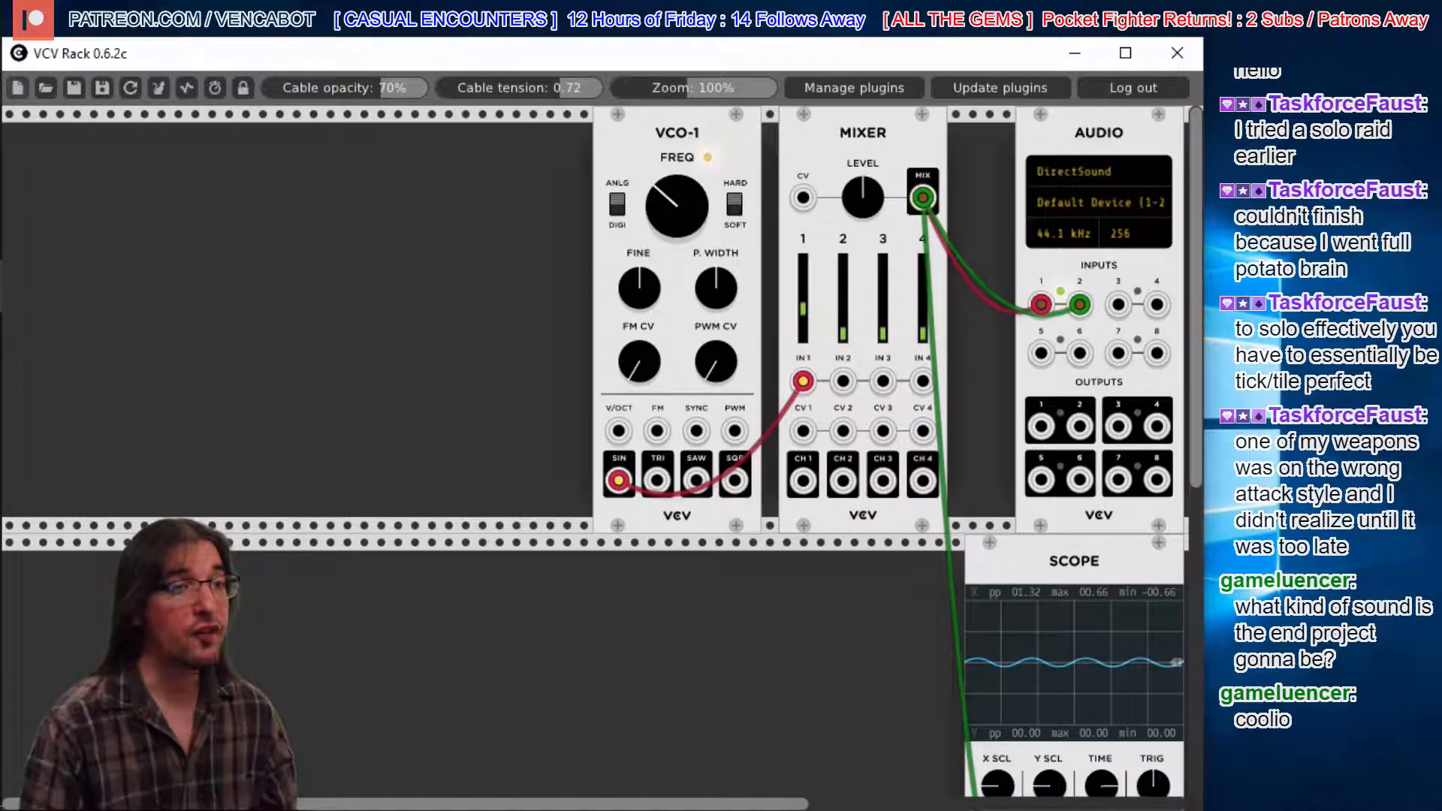
drag(619, 481, 696, 481)
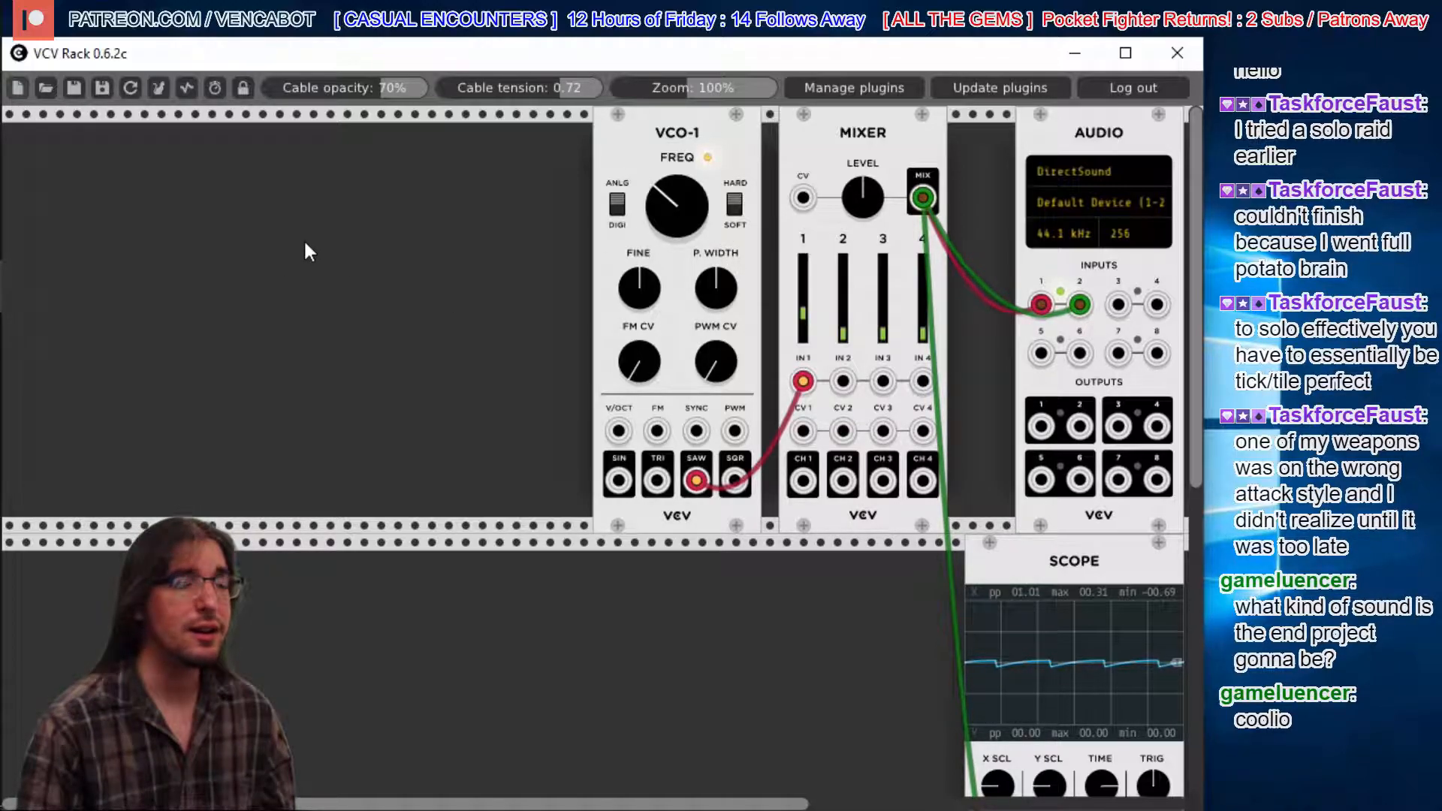
- Add a Fundamental VCF and rearrange the first row so that it sits between VCO-1 and the Mixer
right_click(332, 235)
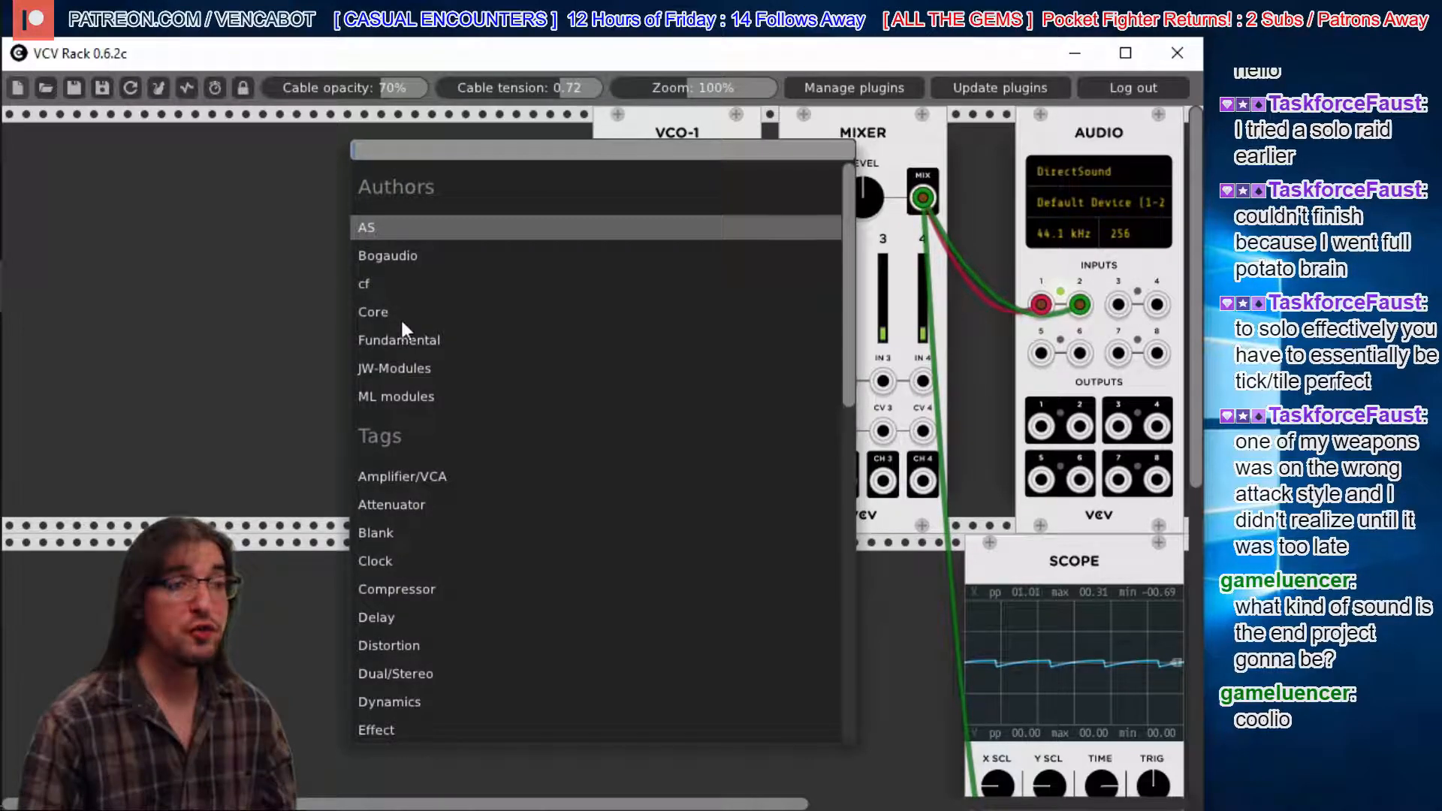
click(402, 342)
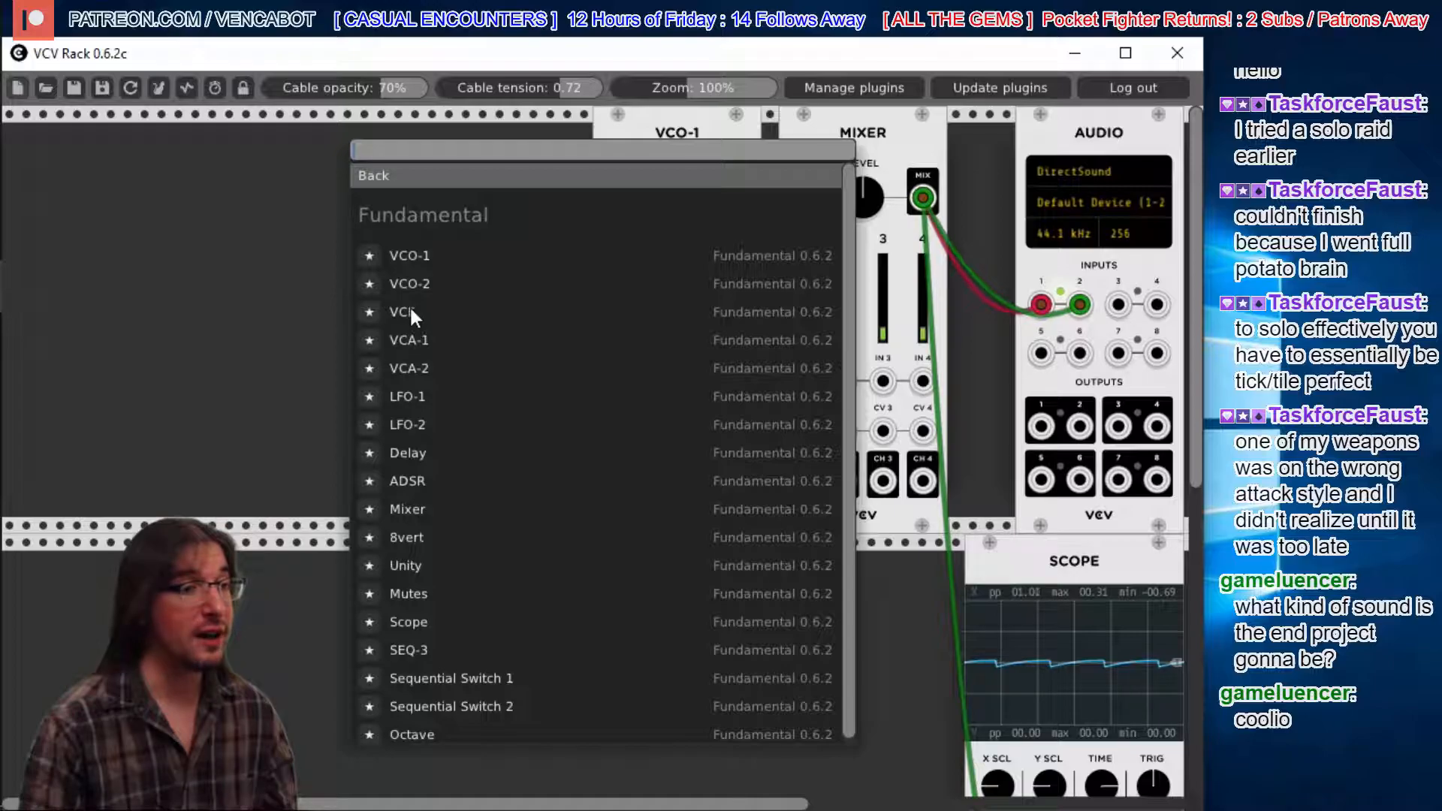
click(412, 316)
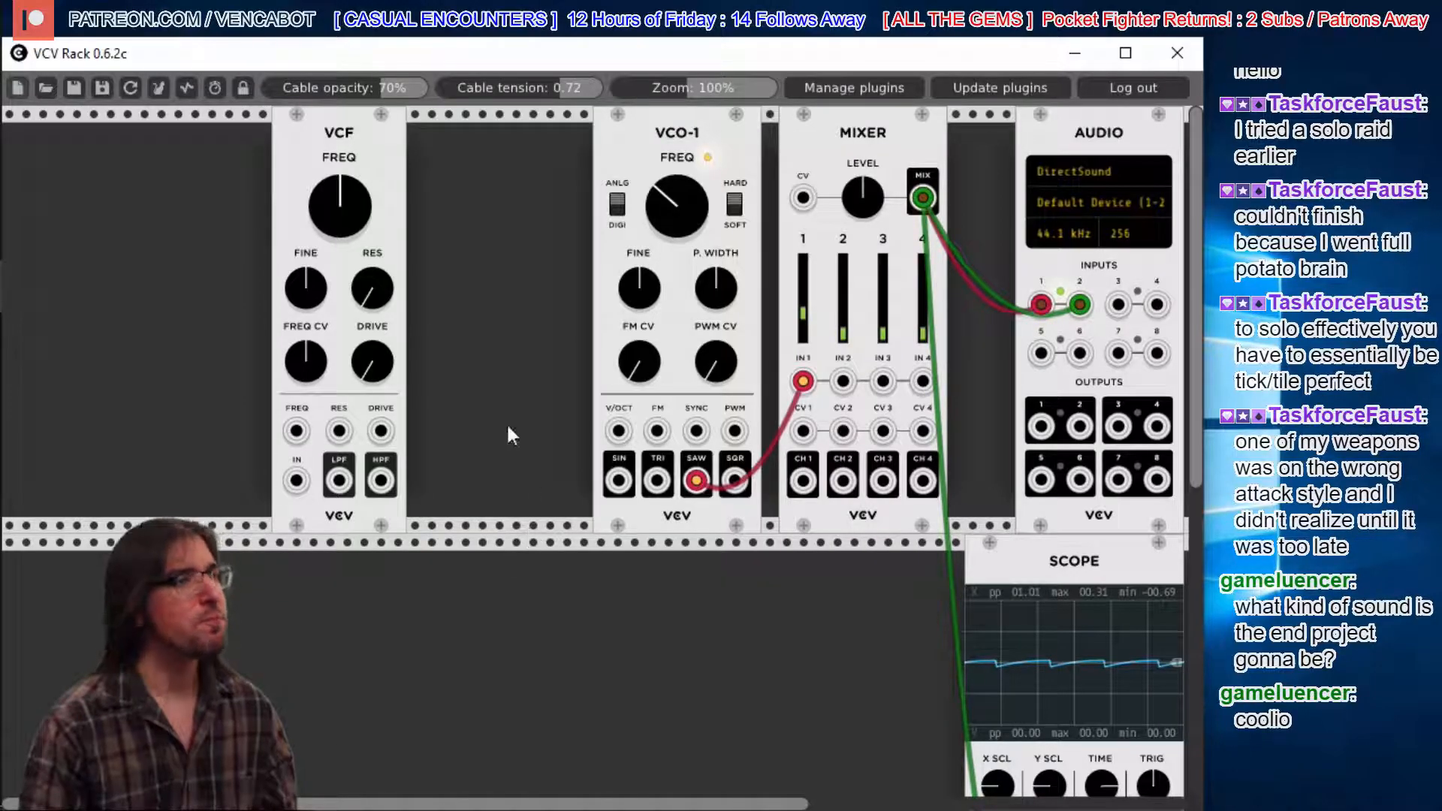
drag(345, 138, 480, 138)
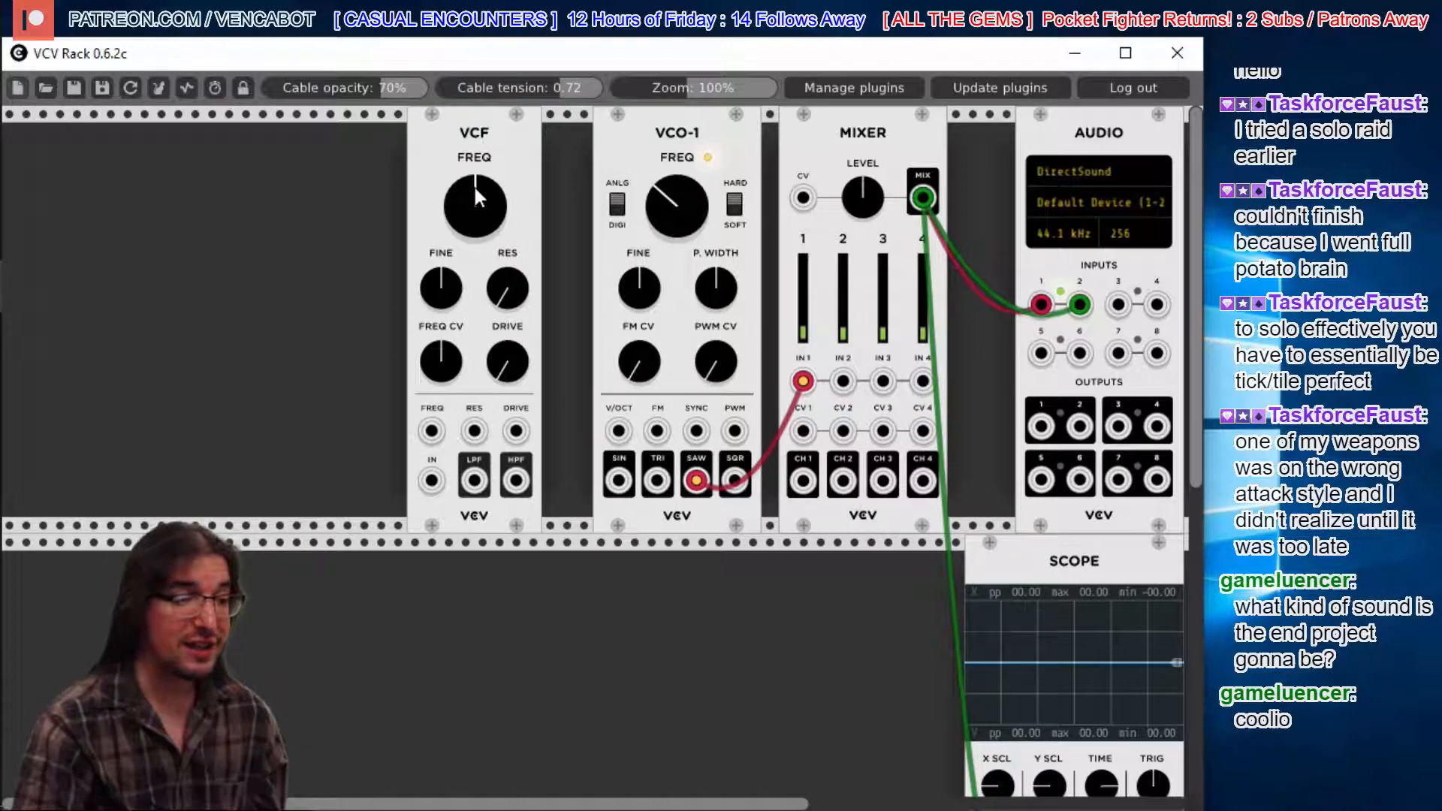
drag(473, 192, 474, 190)
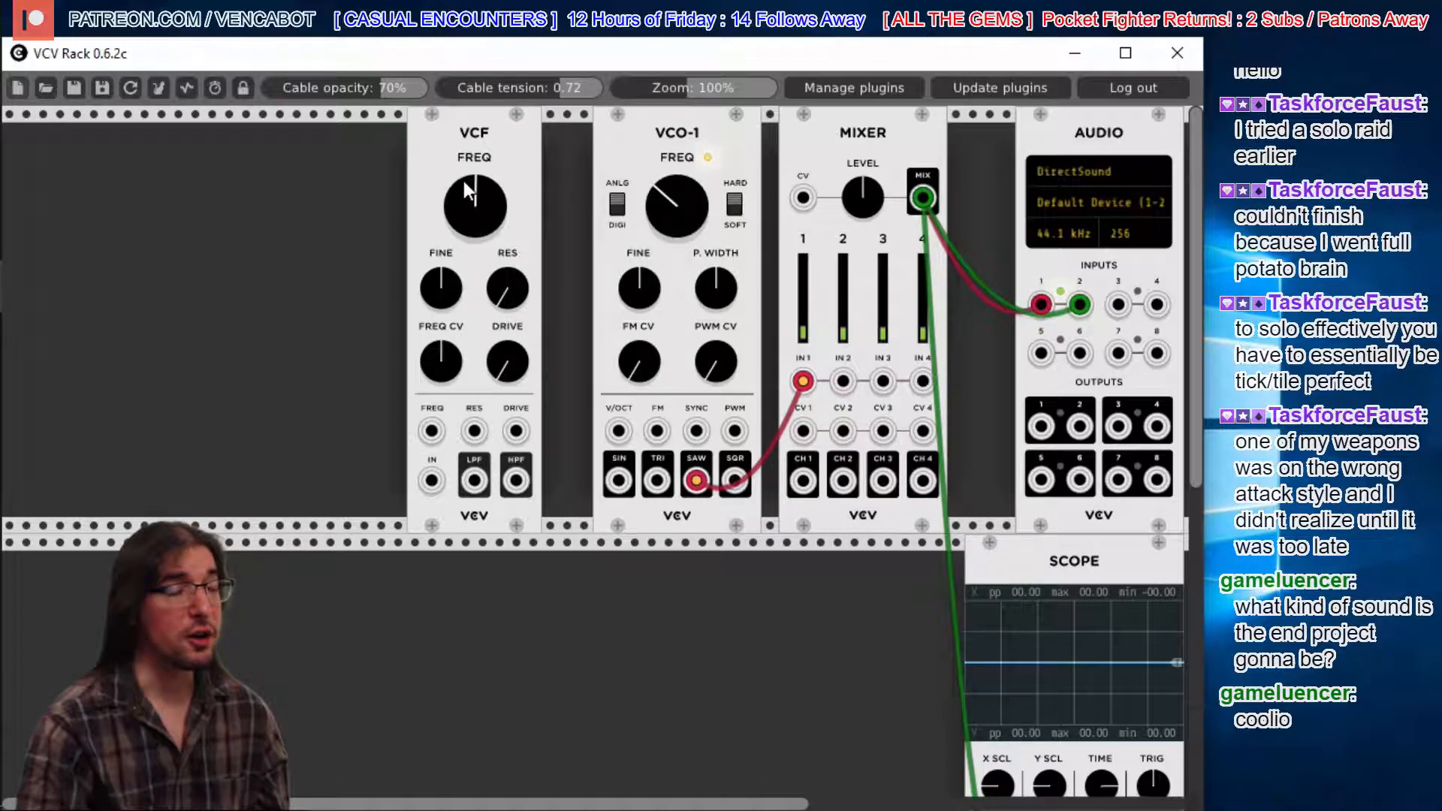
drag(462, 195, 462, 195)
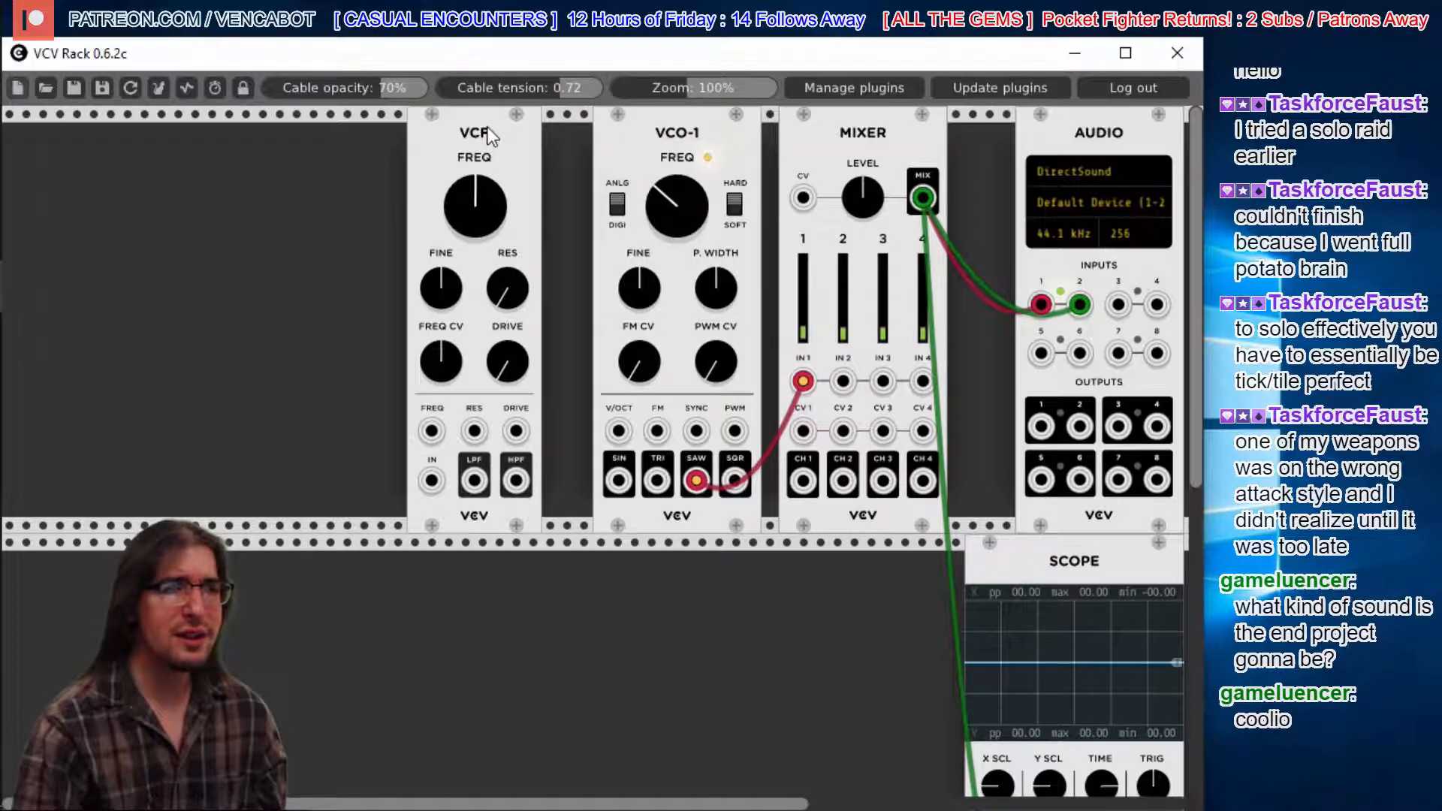
drag(489, 135, 287, 134)
drag(679, 135, 500, 134)
drag(292, 131, 667, 159)
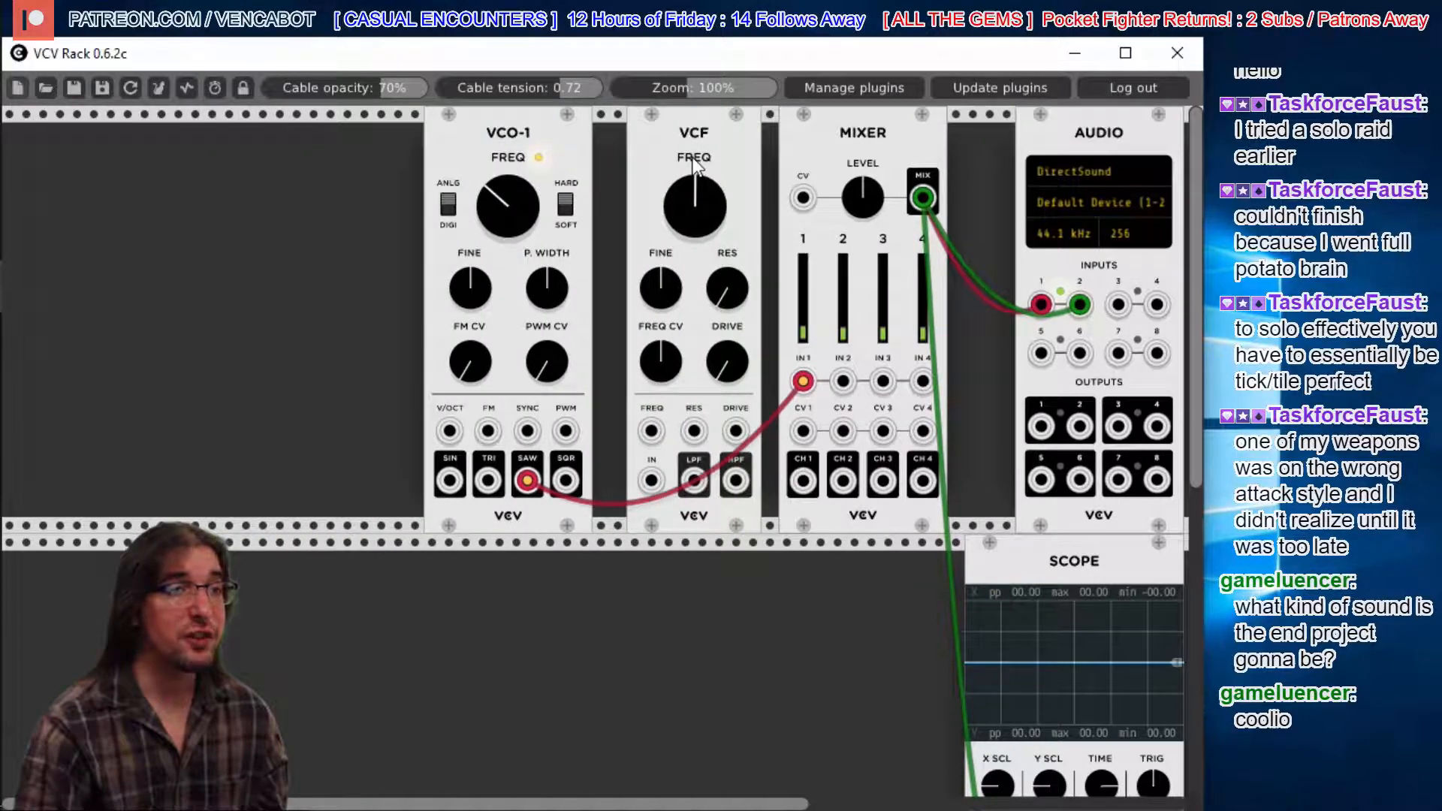
drag(530, 124, 537, 120)
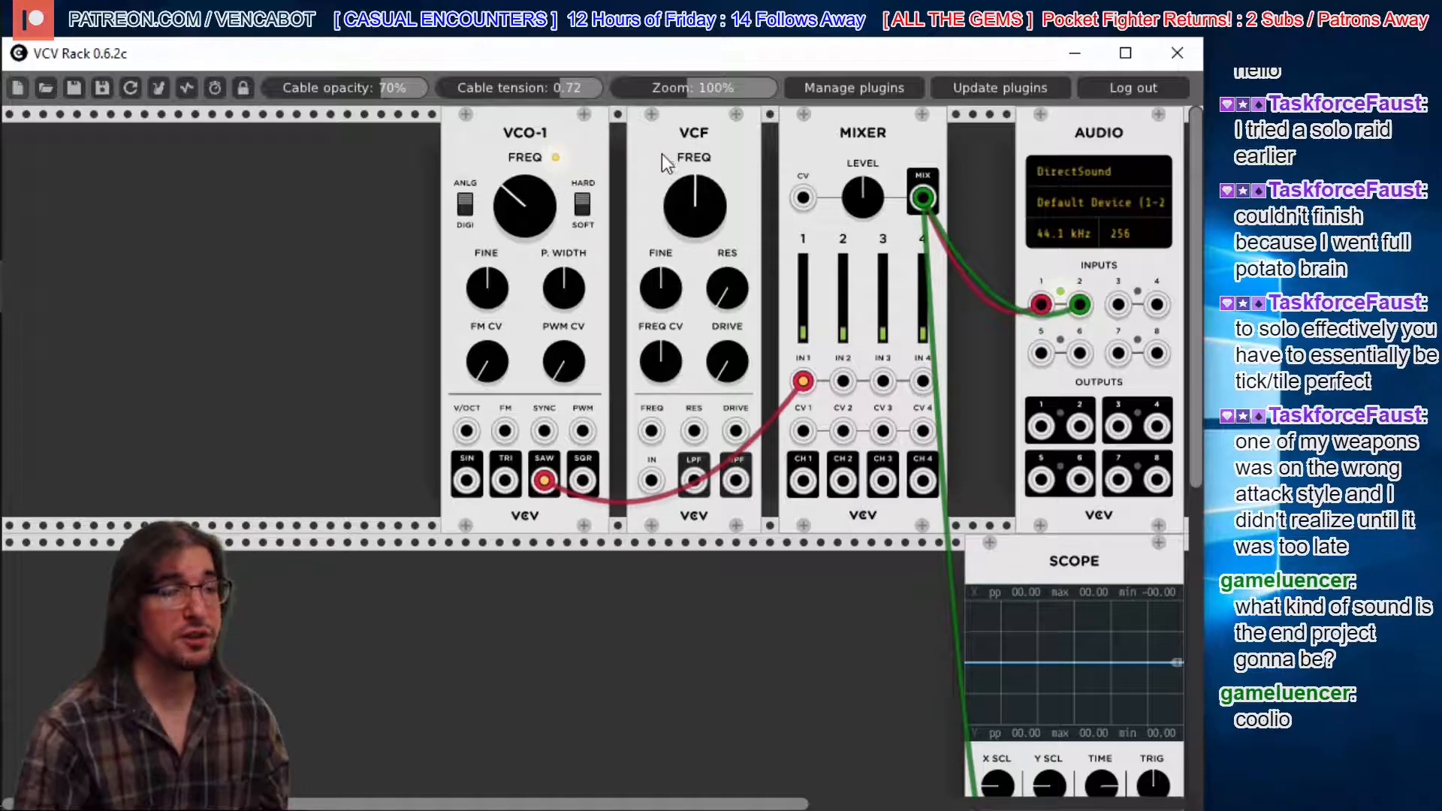
- Patch VCO-1 SAW into the VCF's IN, turn the VCF frequency to maximum, and patch its LPF output to Mixer IN 1
mouse_move(806, 383)
mouse_down()
mouse_move(798, 370)
mouse_move(713, 398)
mouse_move(664, 443)
mouse_move(652, 484)
mouse_up()
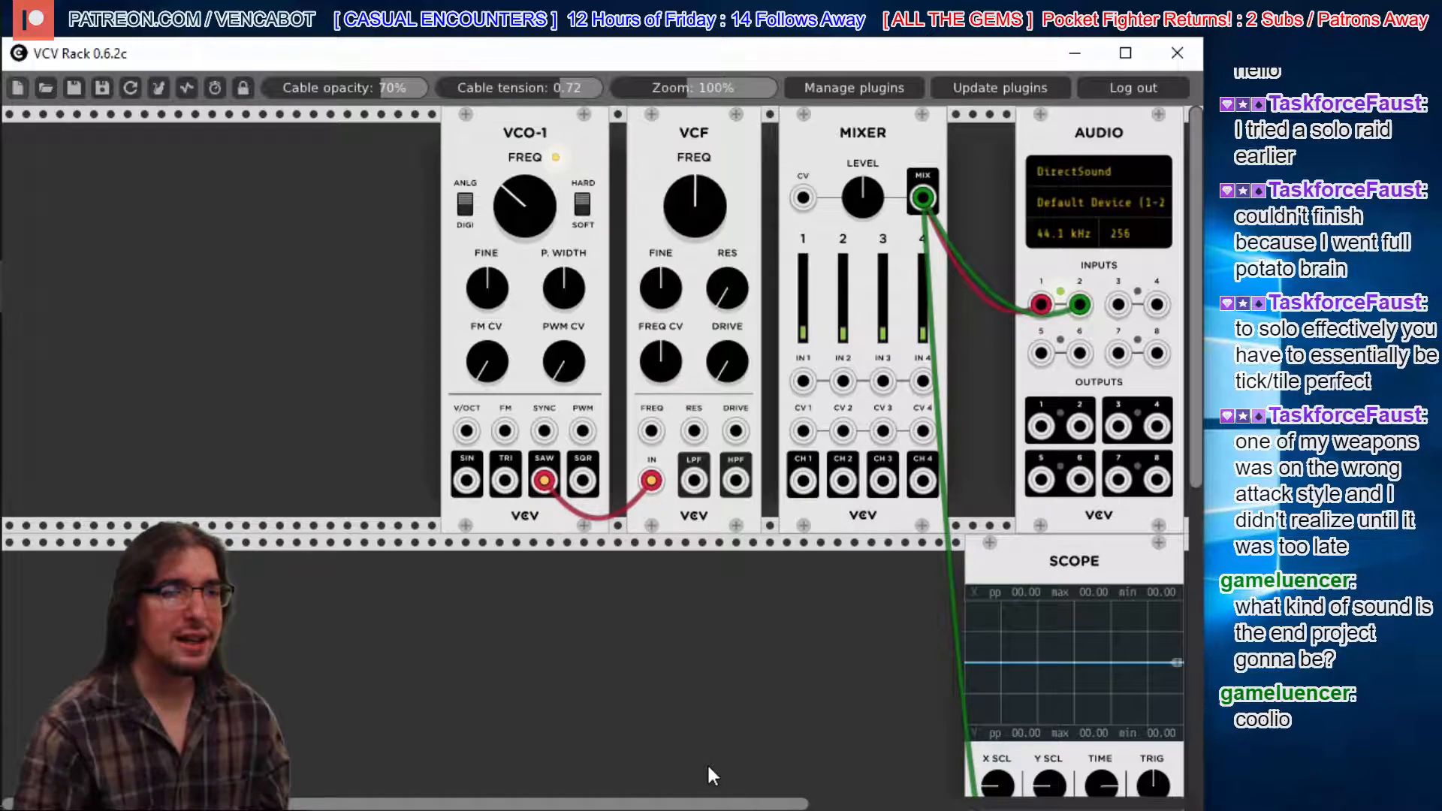
drag(700, 213, 700, 179)
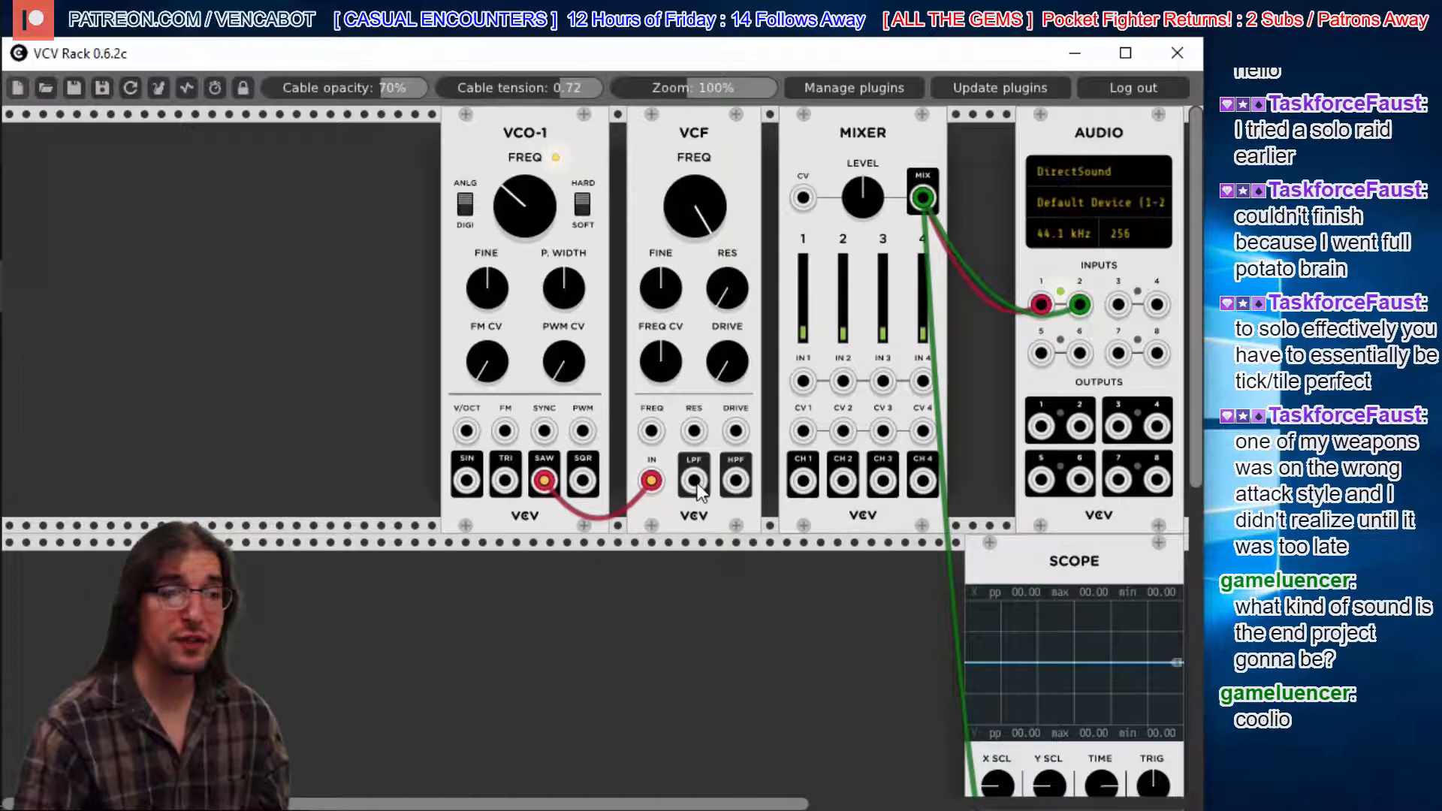
drag(697, 479, 802, 382)
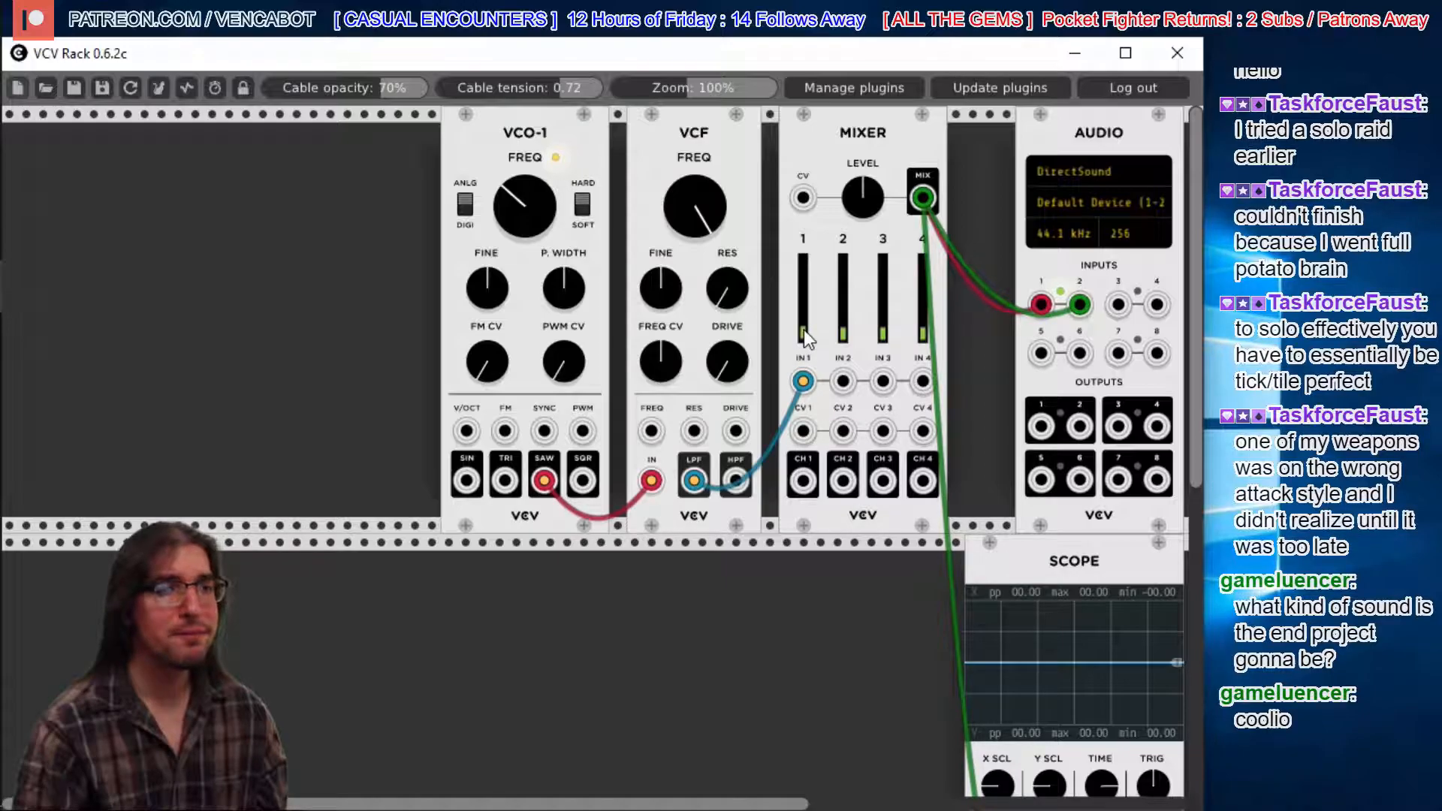
- Turn the VCO-1 frequency up to twelve o'clock and audition the sawtooth with Mixer channel 1 at just under half
drag(802, 330, 801, 306)
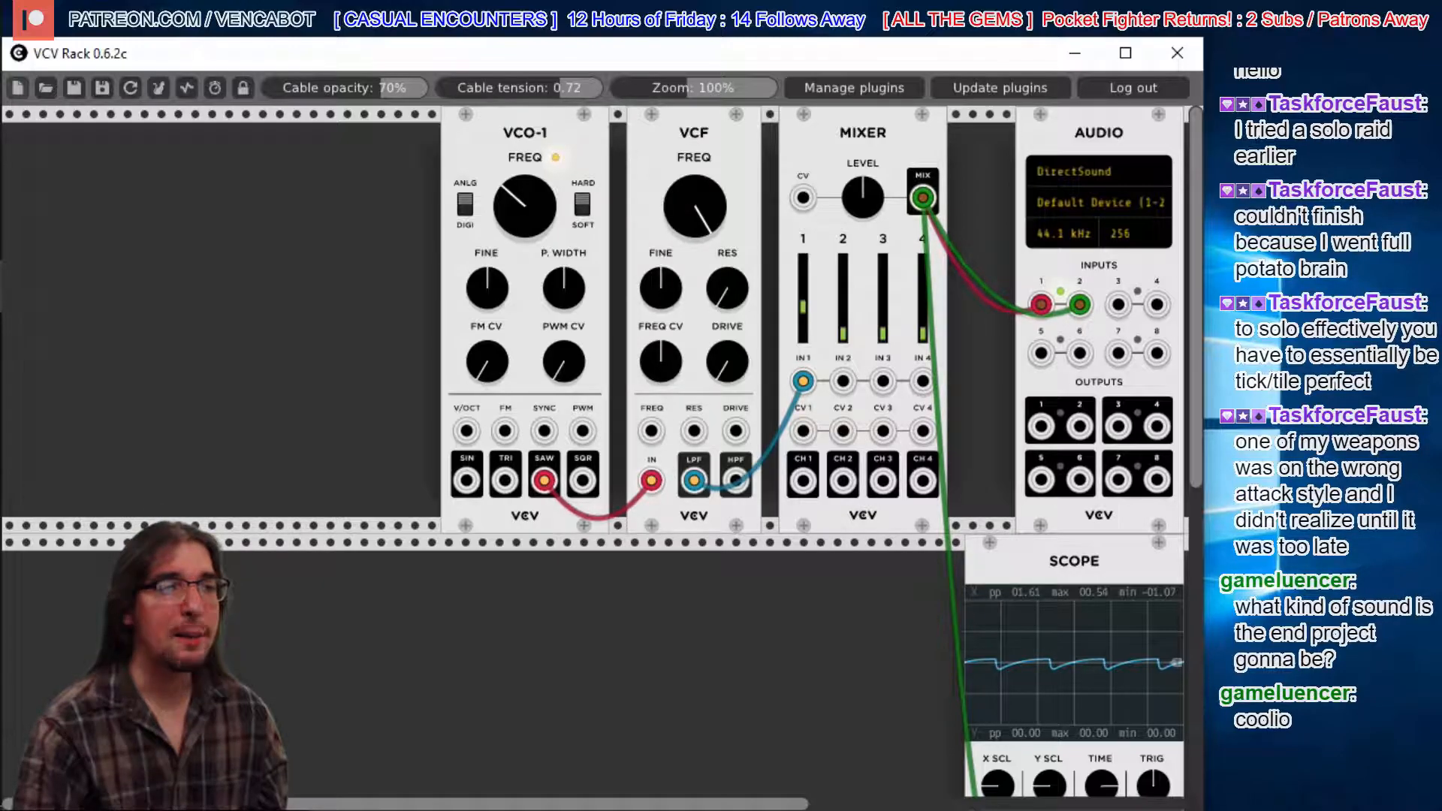
drag(524, 206, 524, 174)
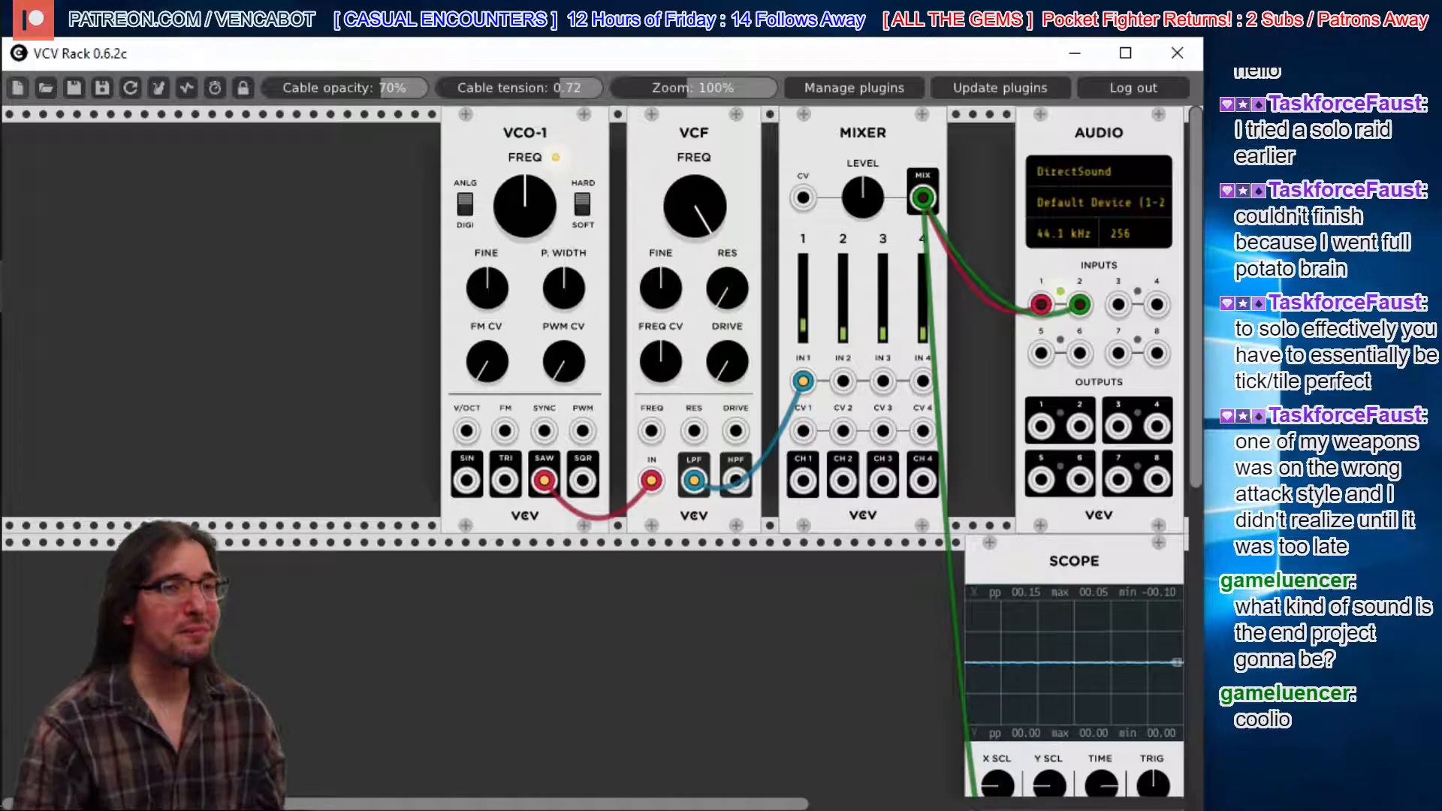
drag(800, 308, 801, 284)
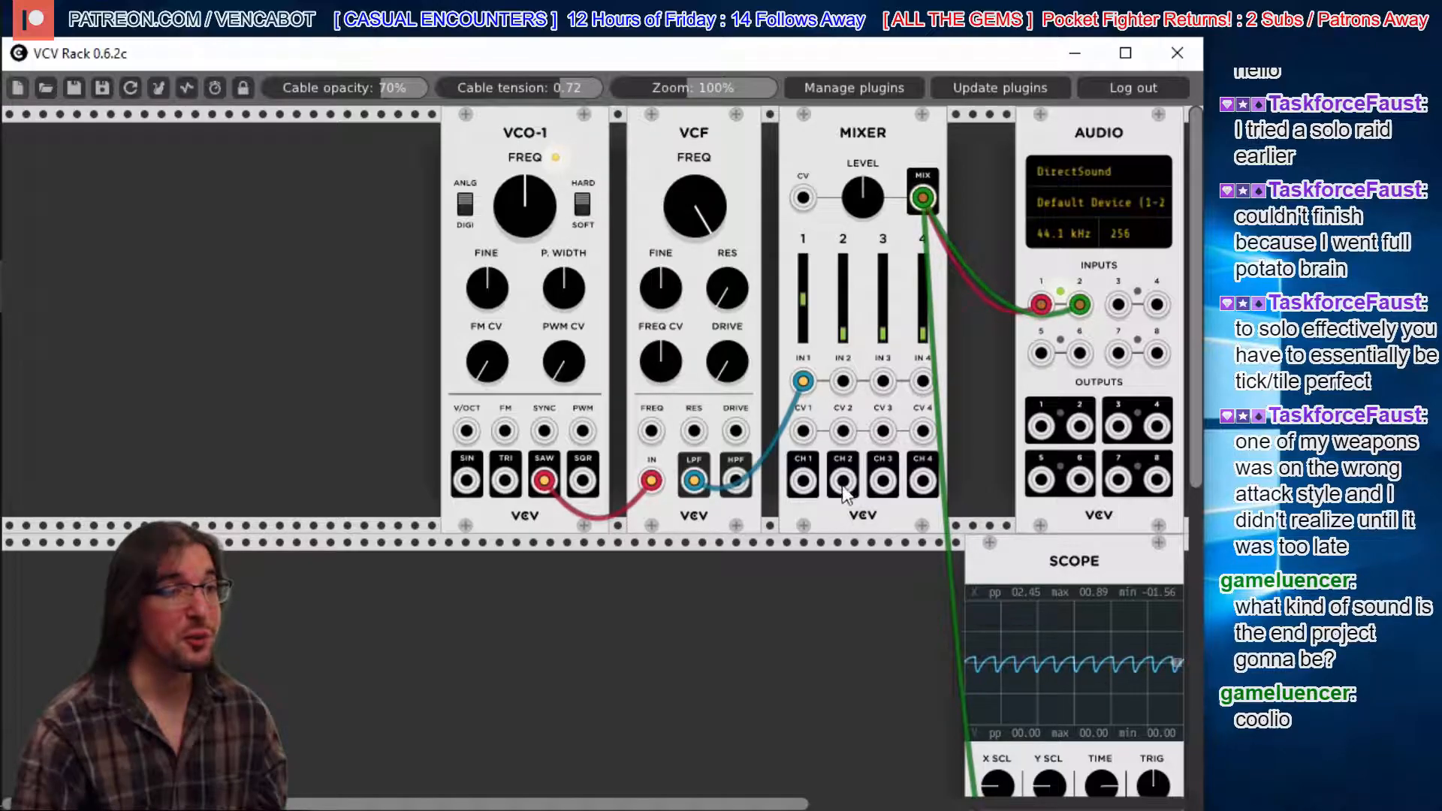
drag(800, 299, 800, 322)
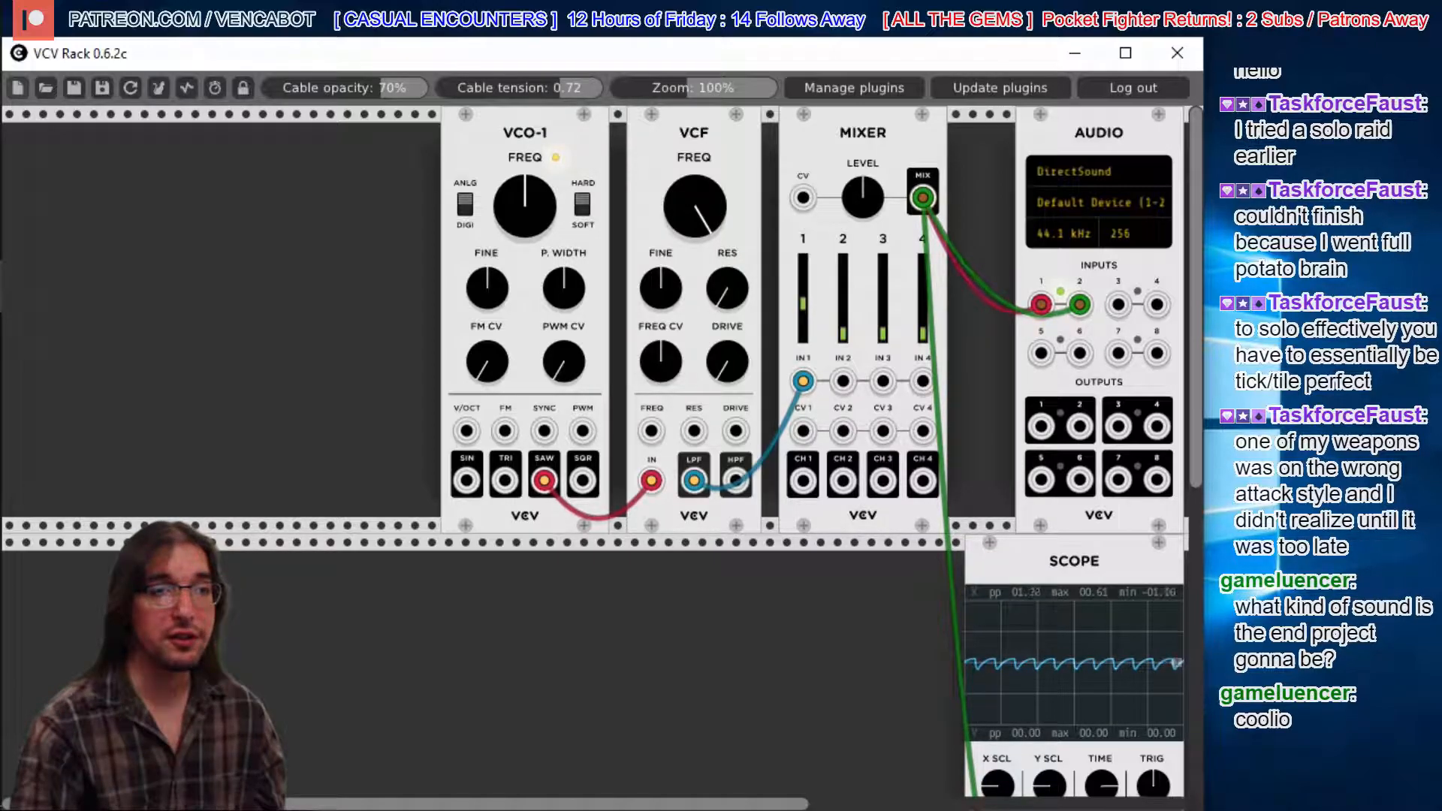
- Sweep the VCF frequency down to minimum and back up to maximum to audition the low-pass filter on the sawtooth
mouse_move(696, 208)
mouse_down()
mouse_move(696, 314)
mouse_move(696, 195)
mouse_move(696, 208)
mouse_up()
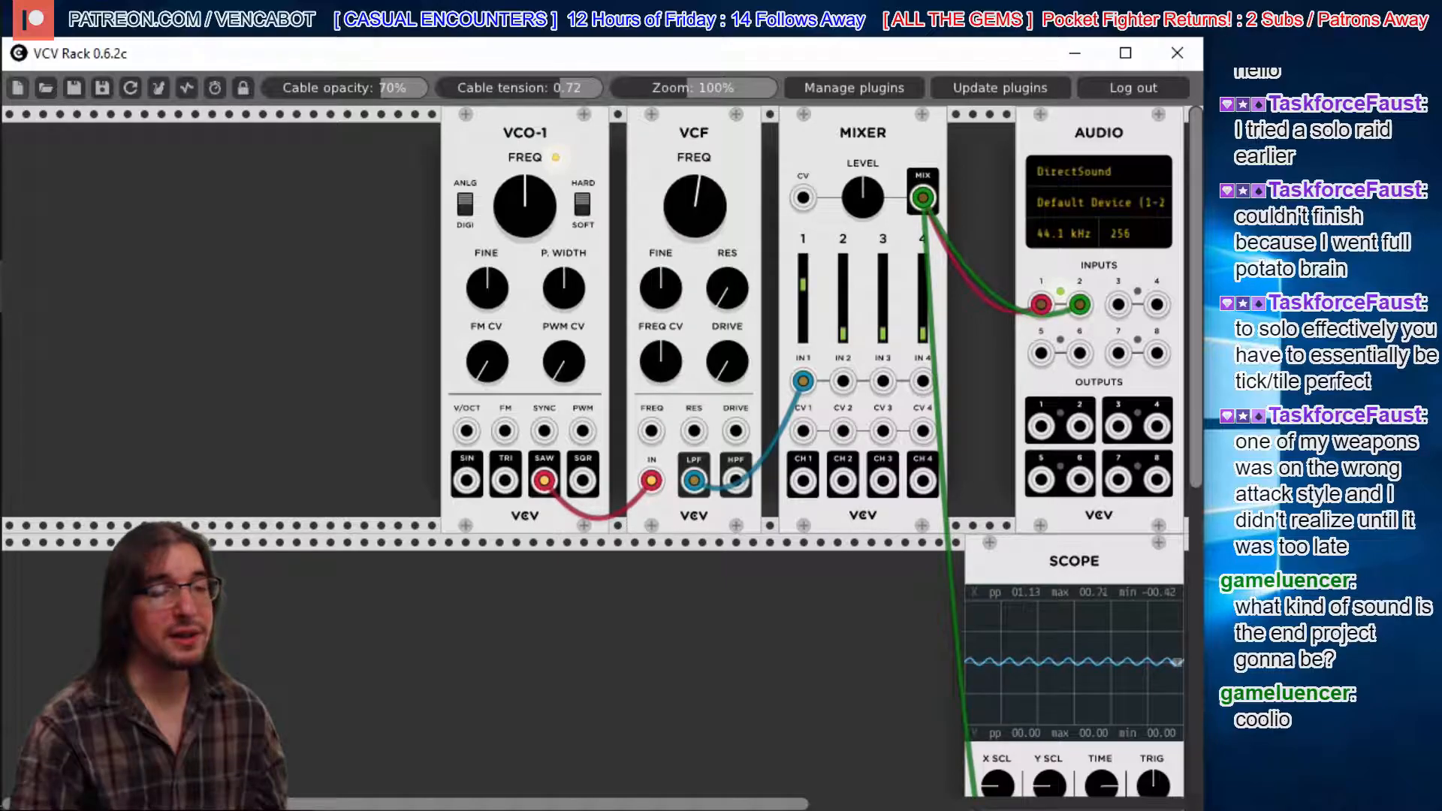
mouse_move(702, 206)
mouse_down()
mouse_move(701, 143)
mouse_move(702, 233)
mouse_up()
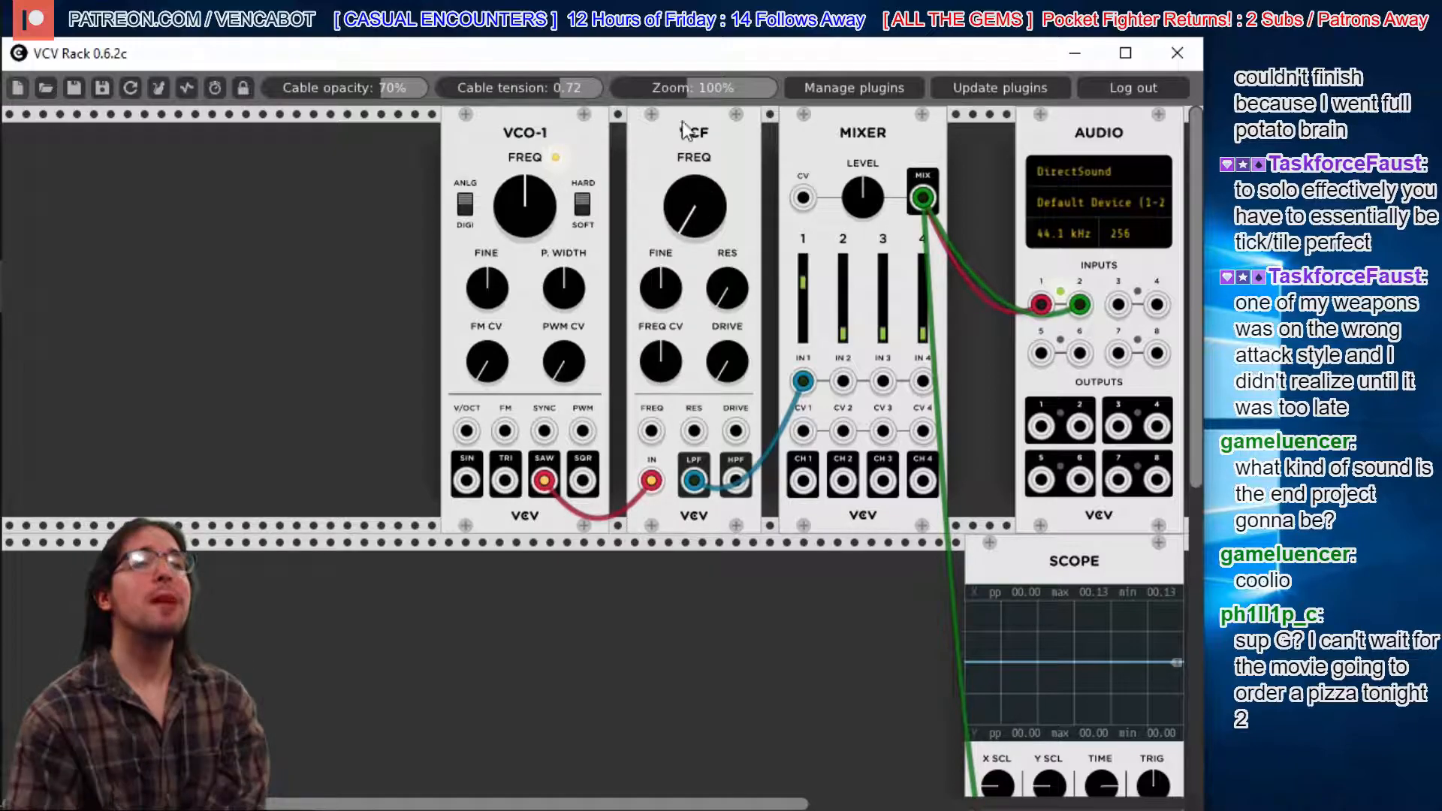
drag(691, 236, 691, 191)
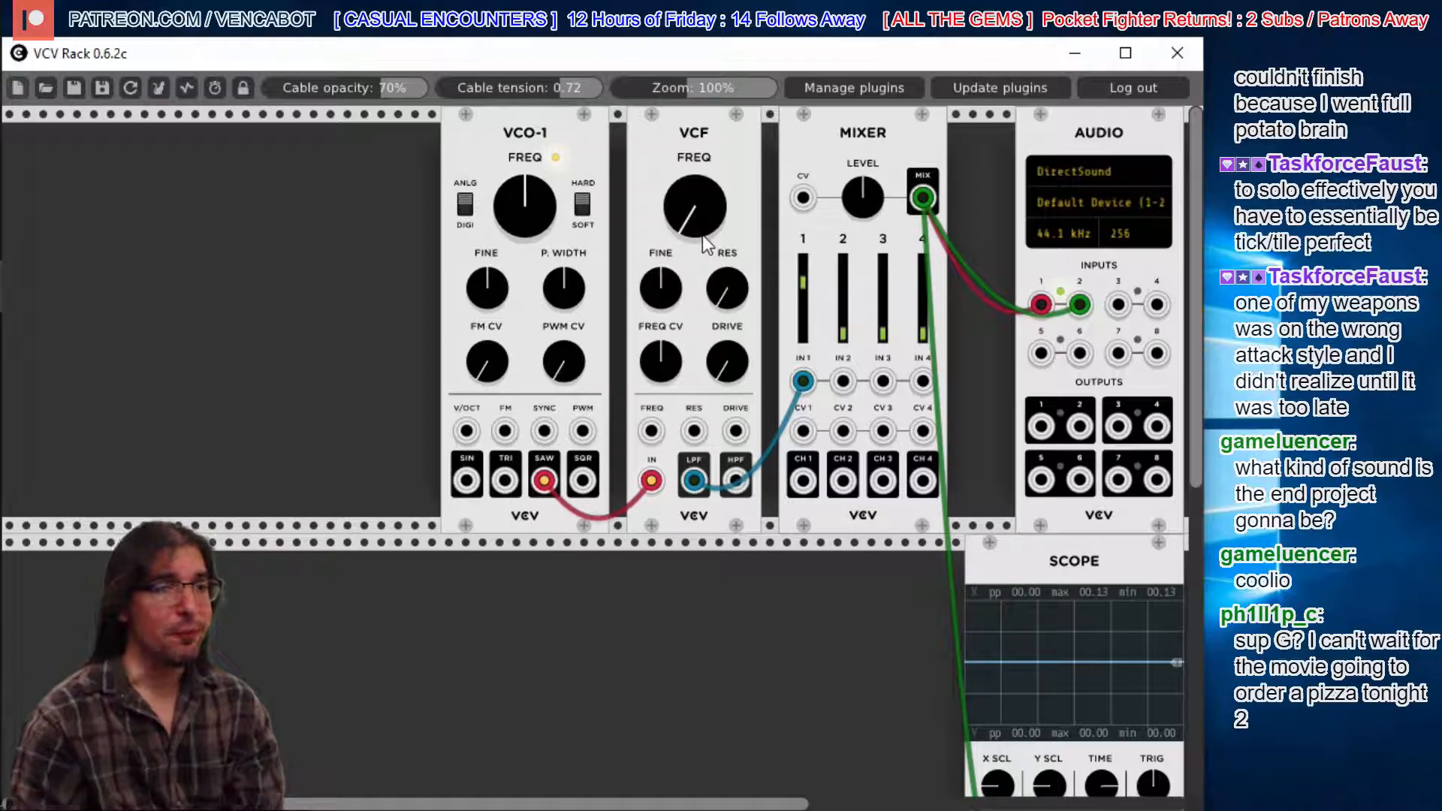
mouse_move(701, 236)
mouse_down()
mouse_move(702, 167)
mouse_move(702, 240)
mouse_up()
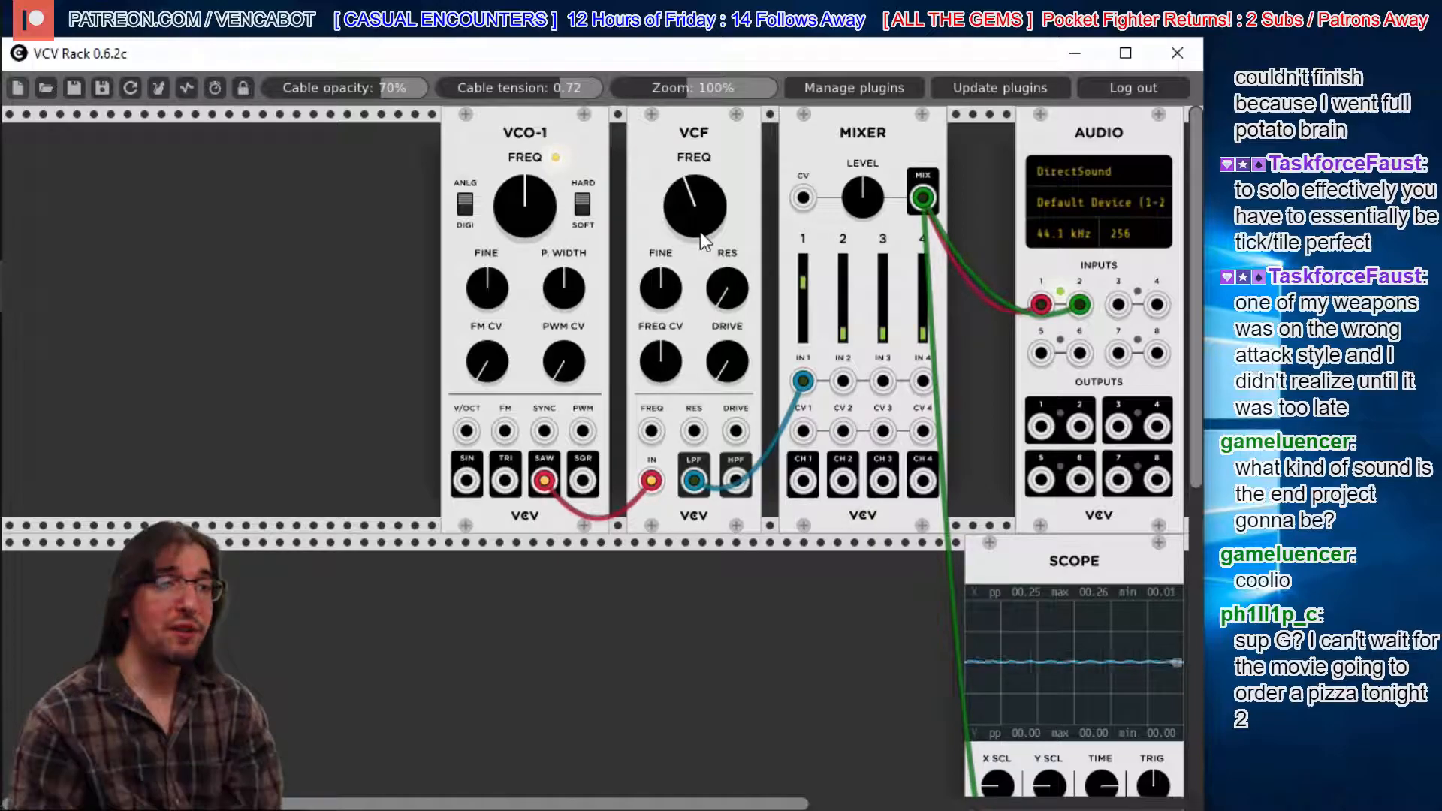
drag(693, 209, 694, 239)
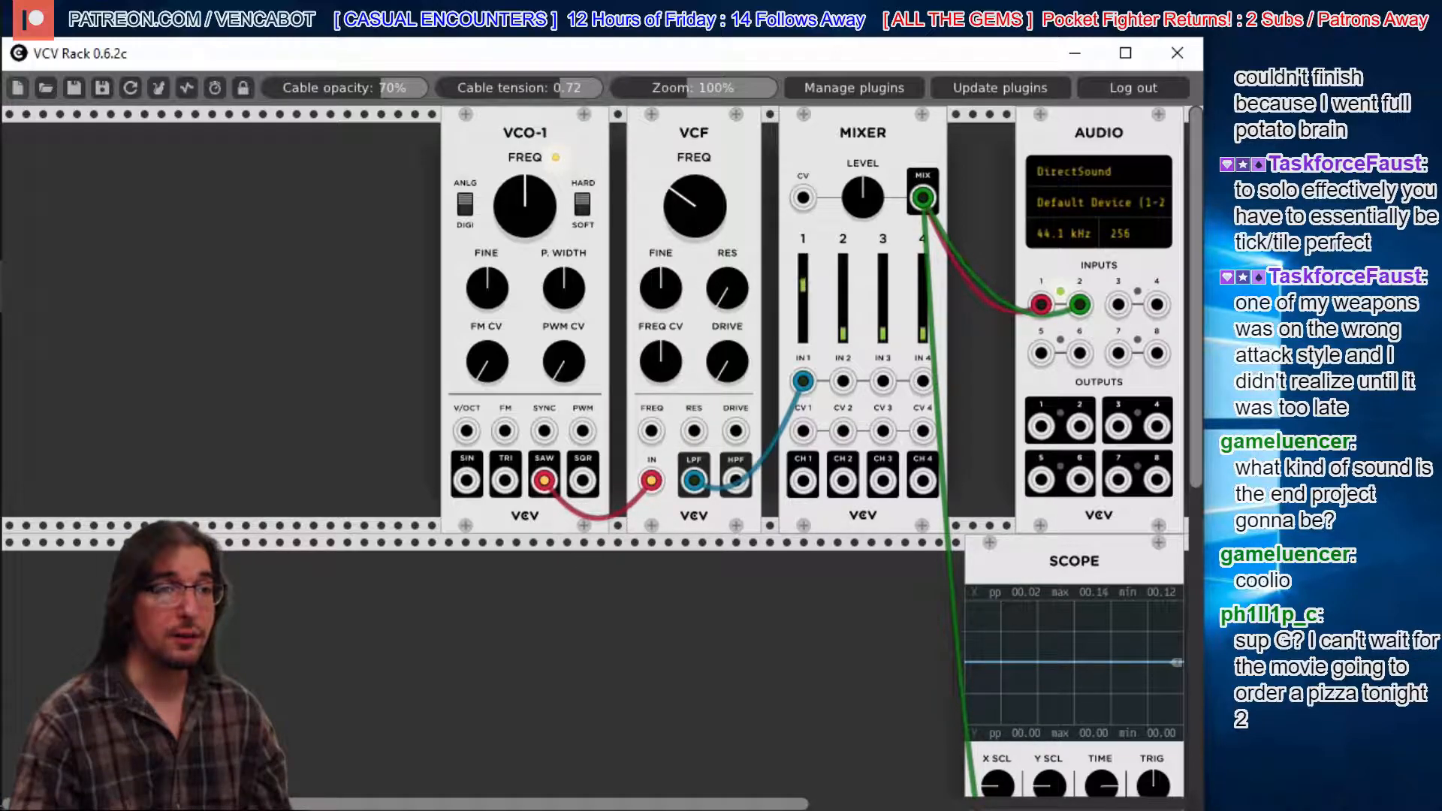
drag(694, 205, 695, 150)
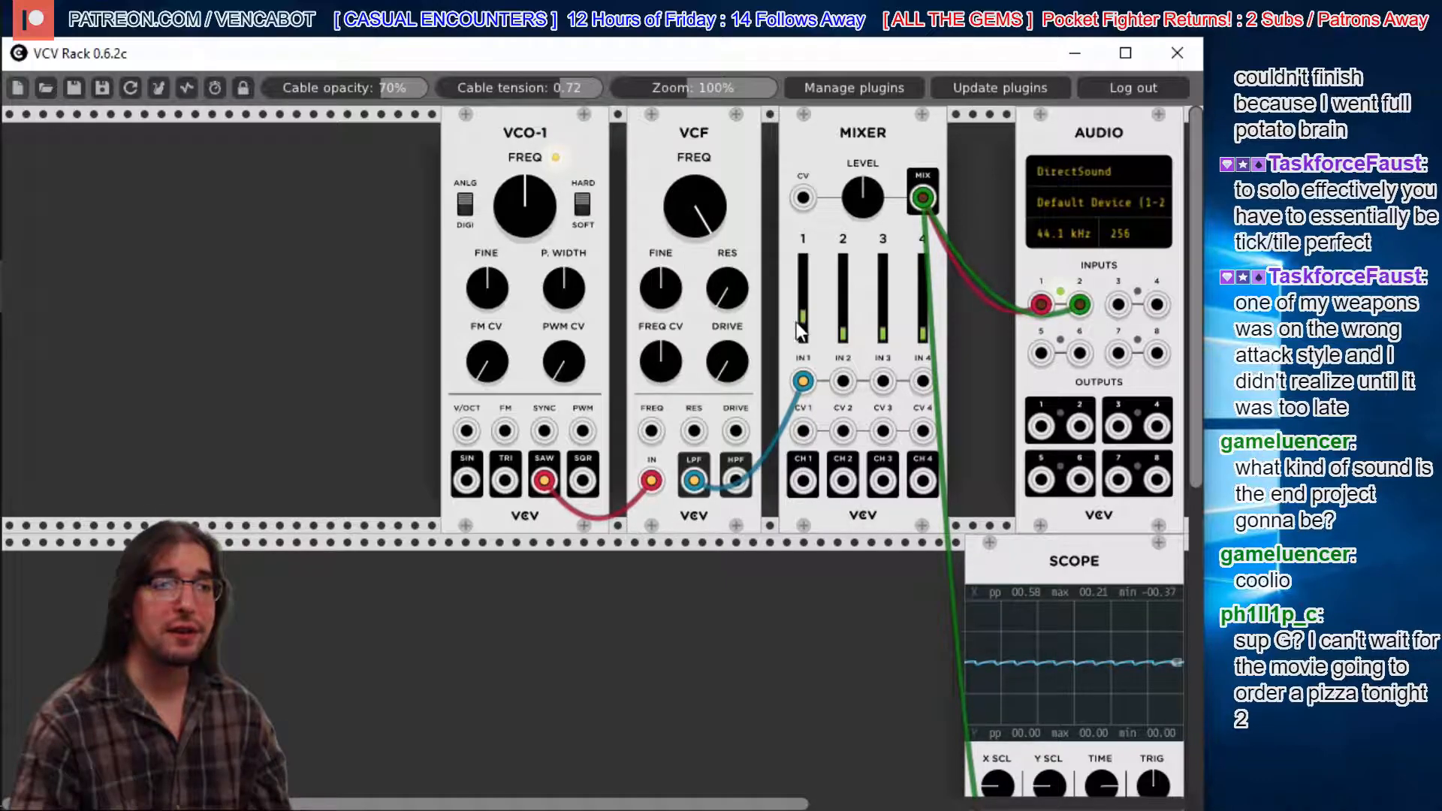
- Vary the Mixer channel 1 level to compare loudness, leaving it at about three-quarters
drag(805, 317, 805, 296)
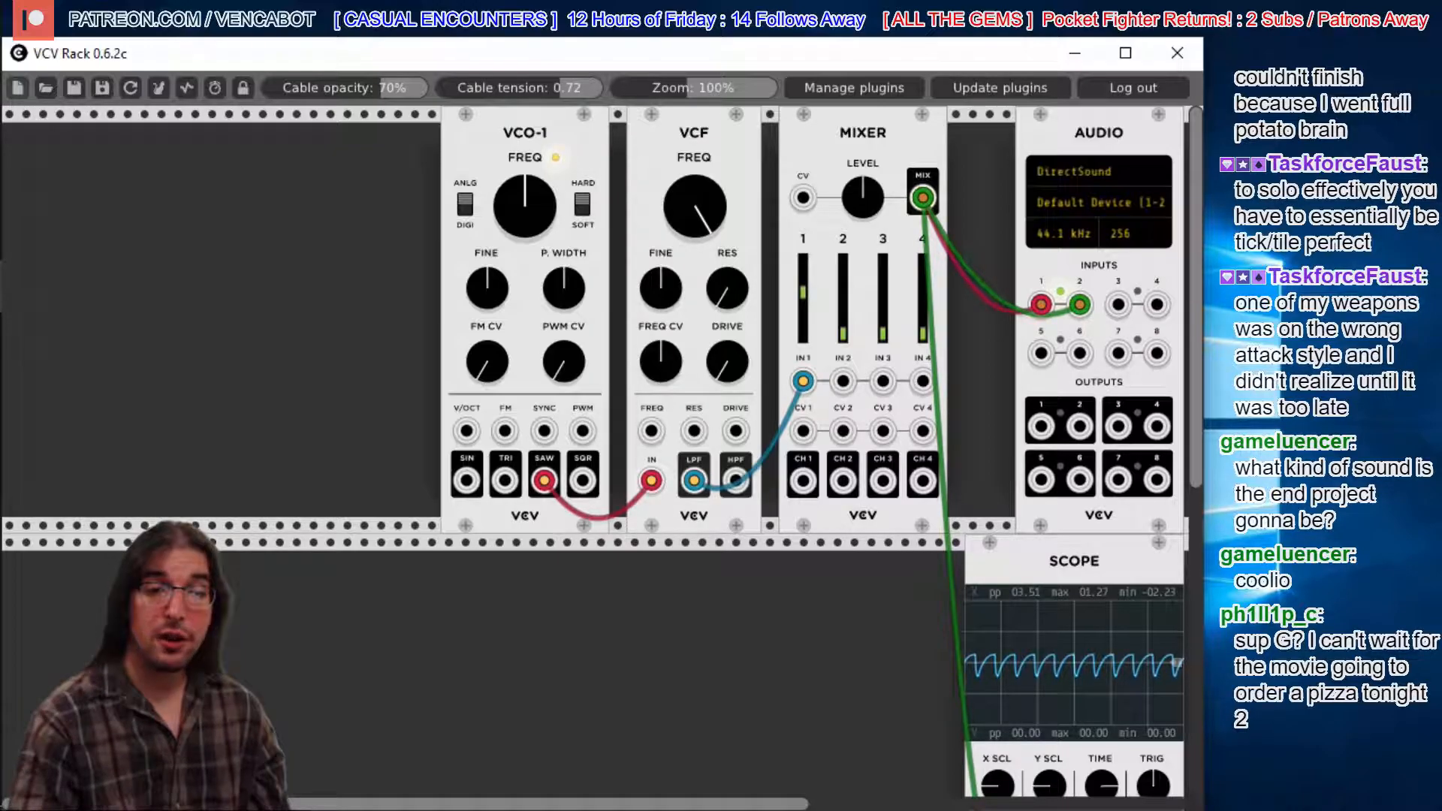
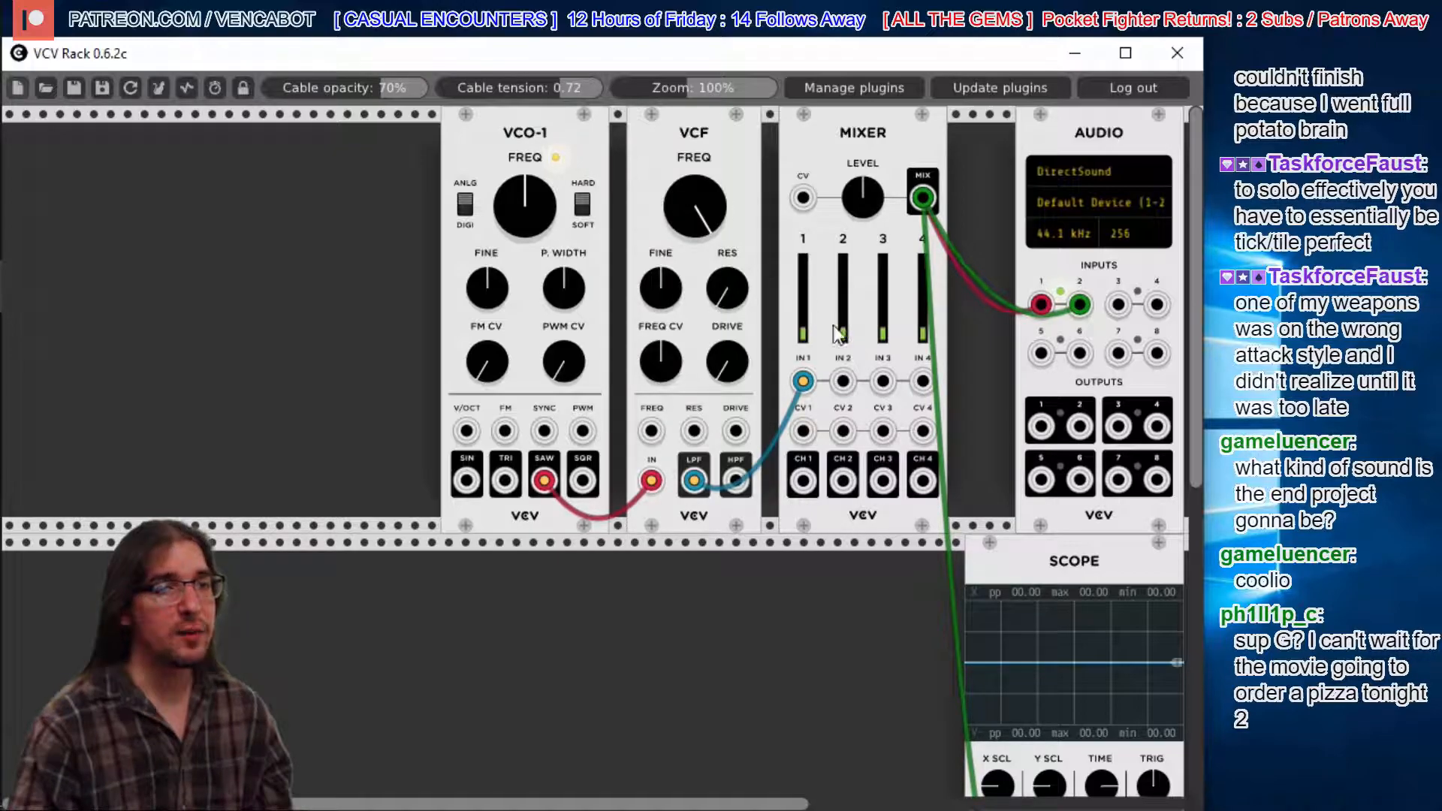
drag(803, 328, 802, 302)
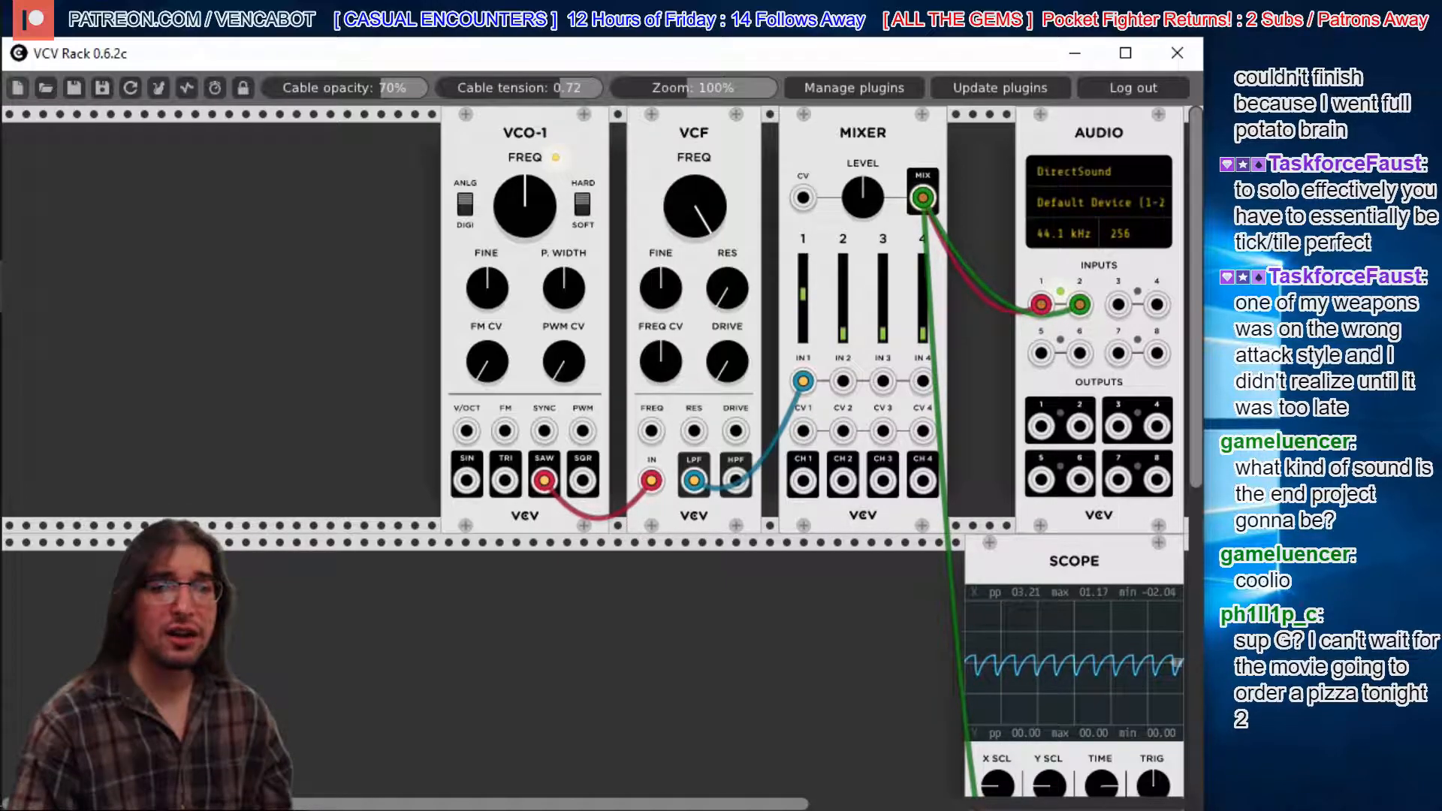
drag(803, 292, 803, 317)
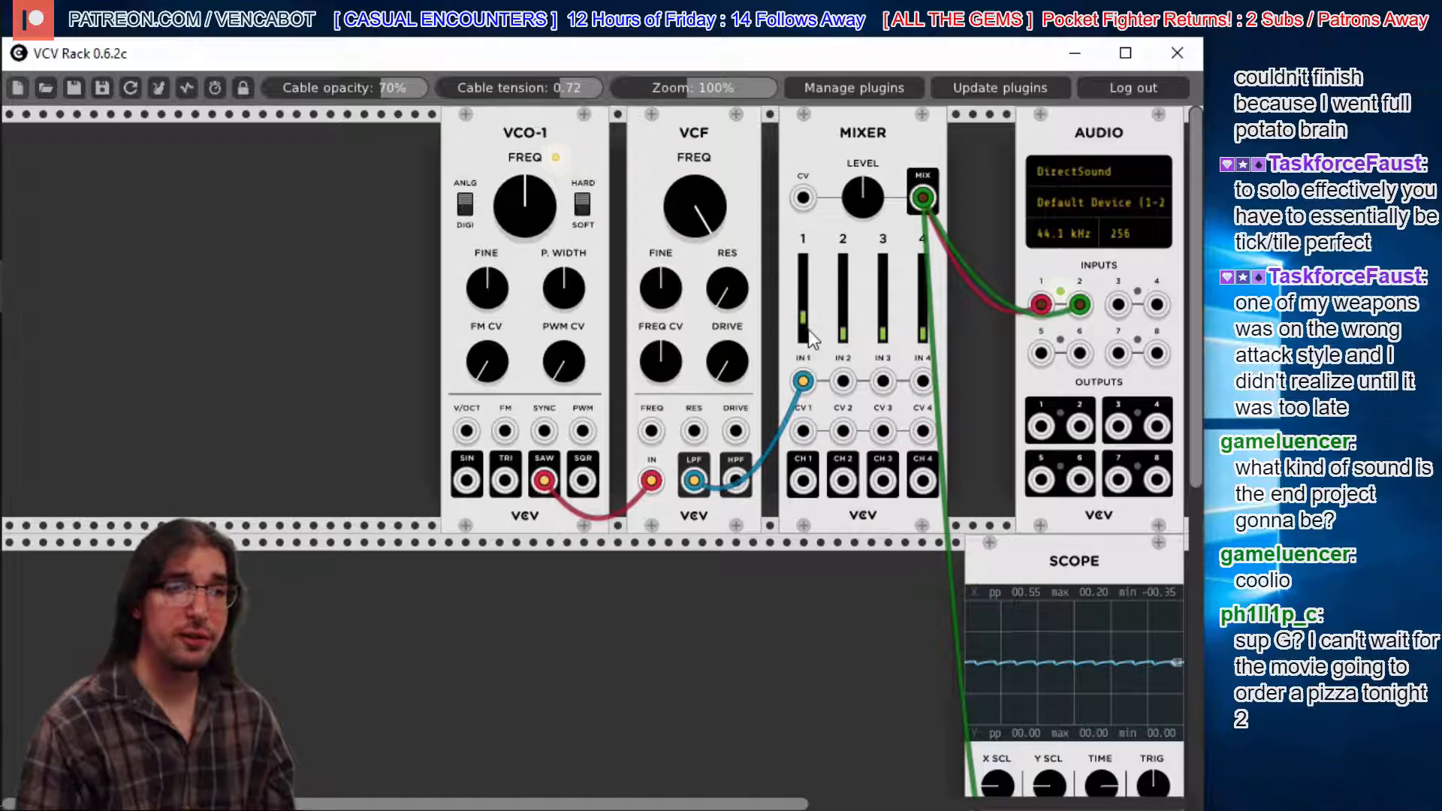
drag(803, 319, 803, 280)
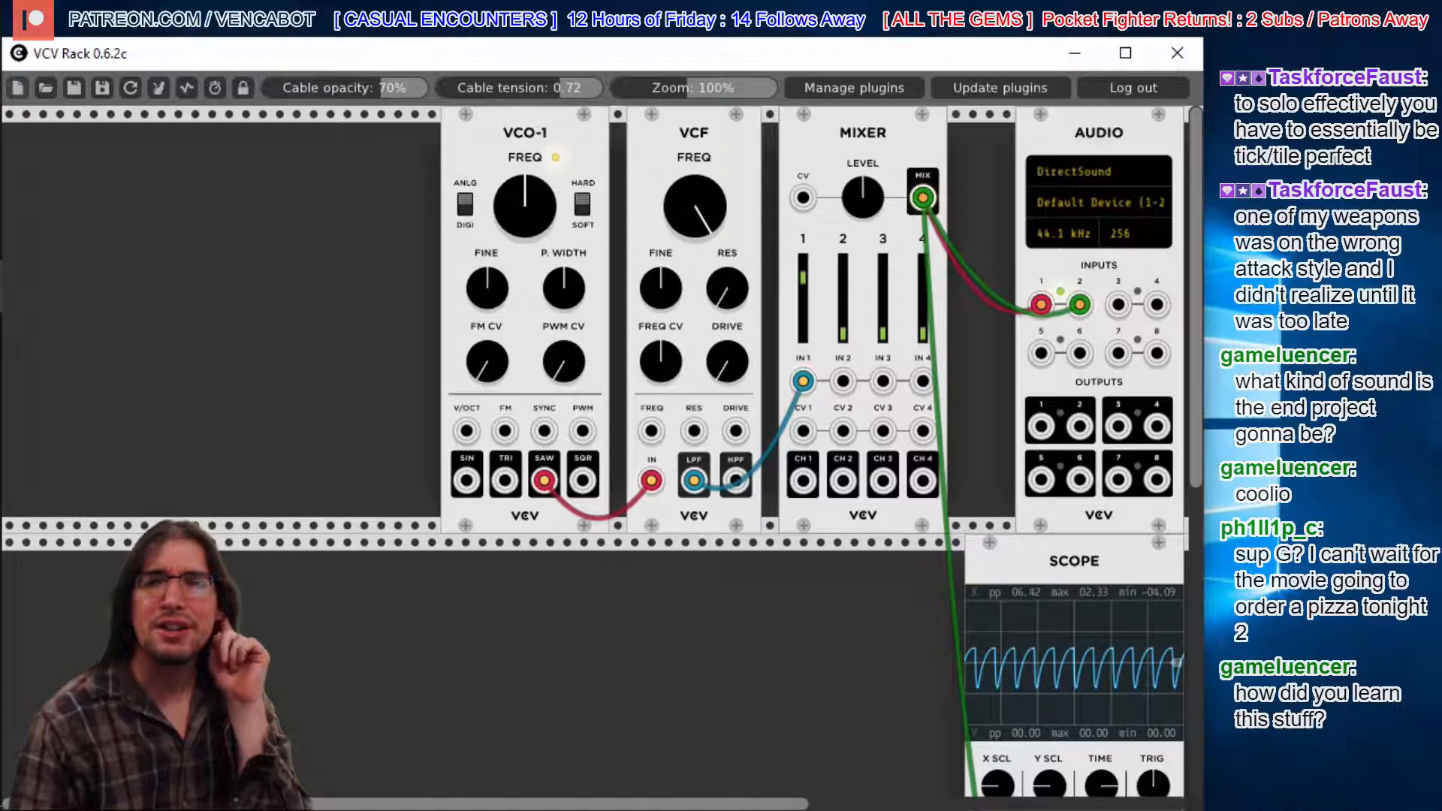
- Lower the VCF frequency to just past twelve o'clock and raise Mixer channel 1 almost to maximum
drag(694, 206, 694, 332)
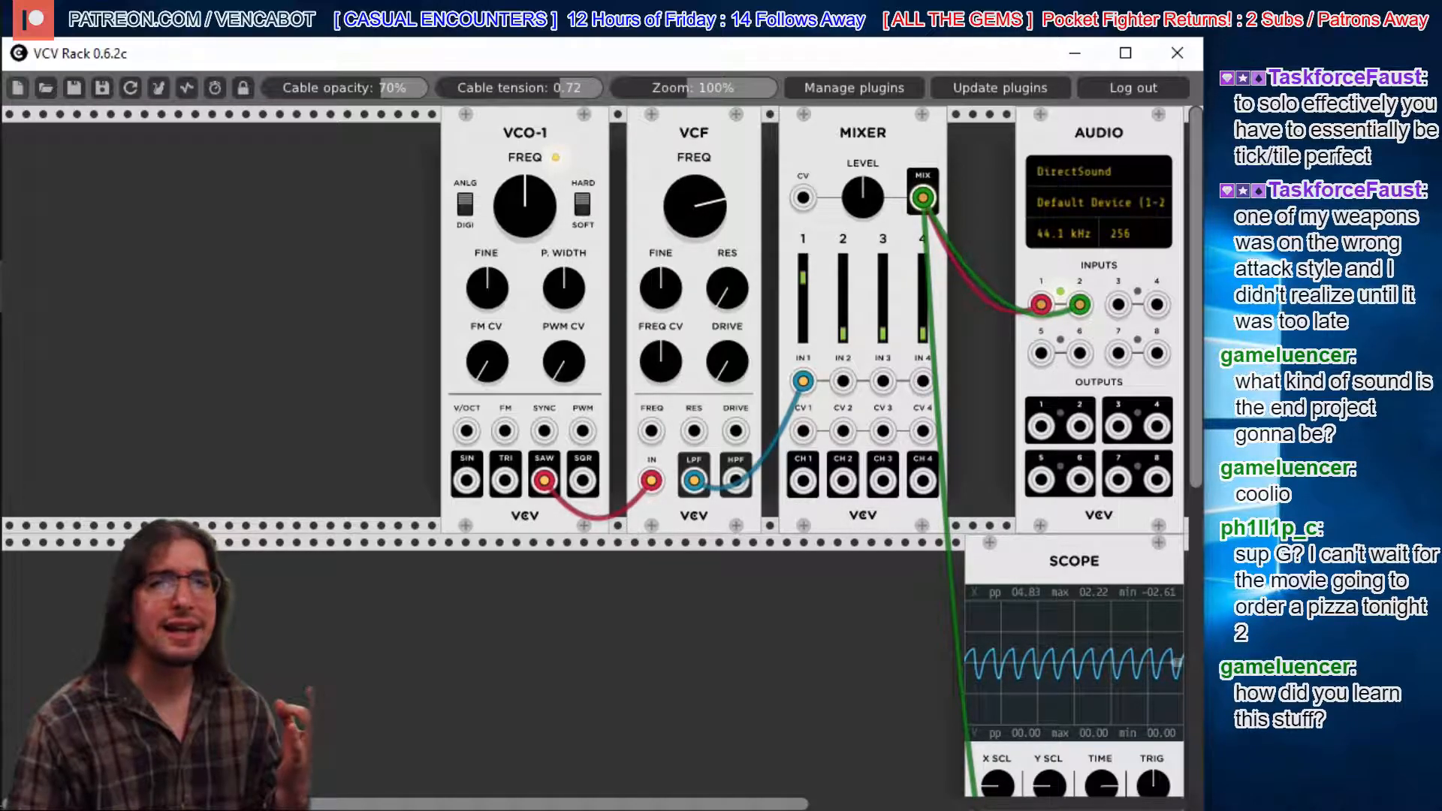
mouse_move(689, 189)
mouse_down()
mouse_move(689, 172)
mouse_move(690, 193)
mouse_up()
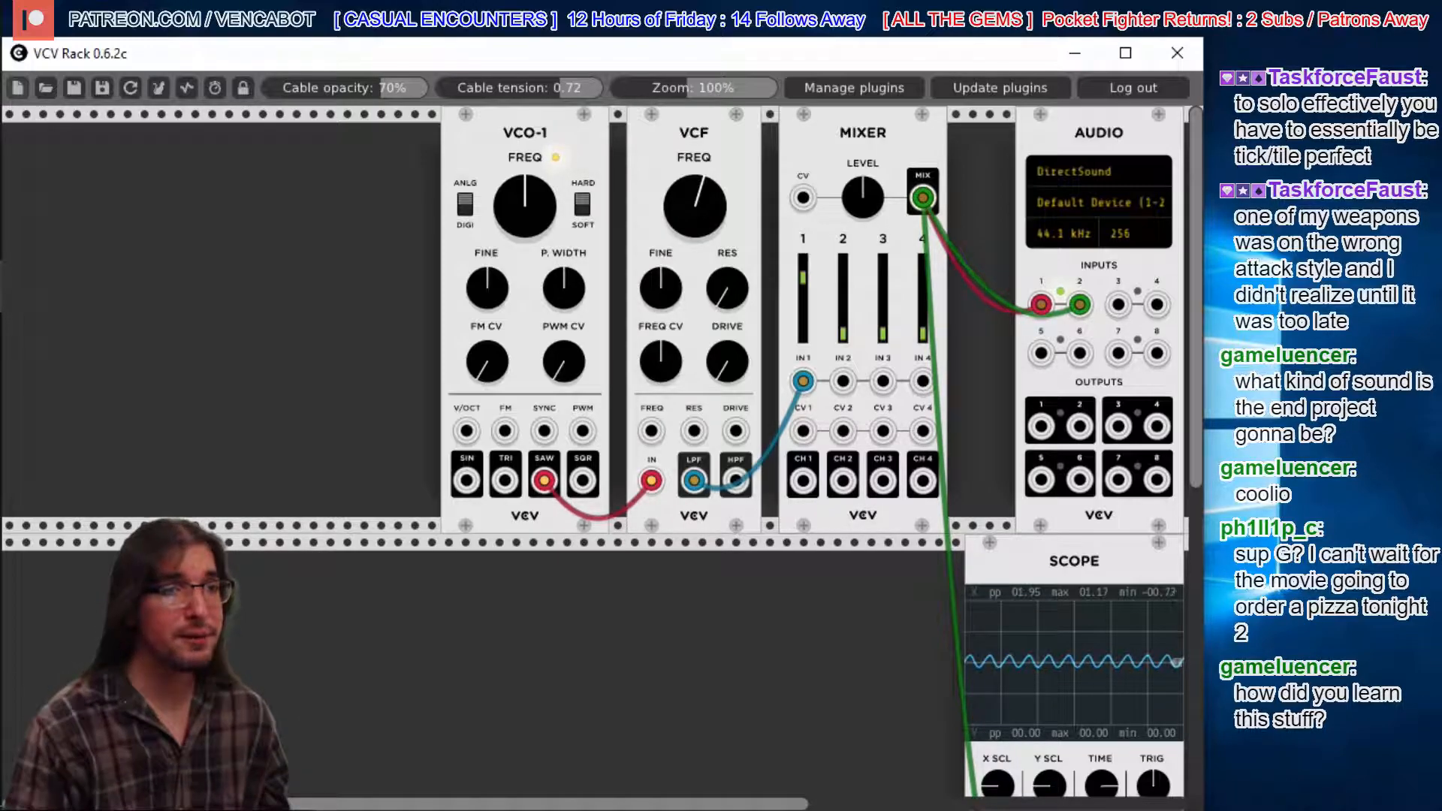
drag(803, 279, 803, 272)
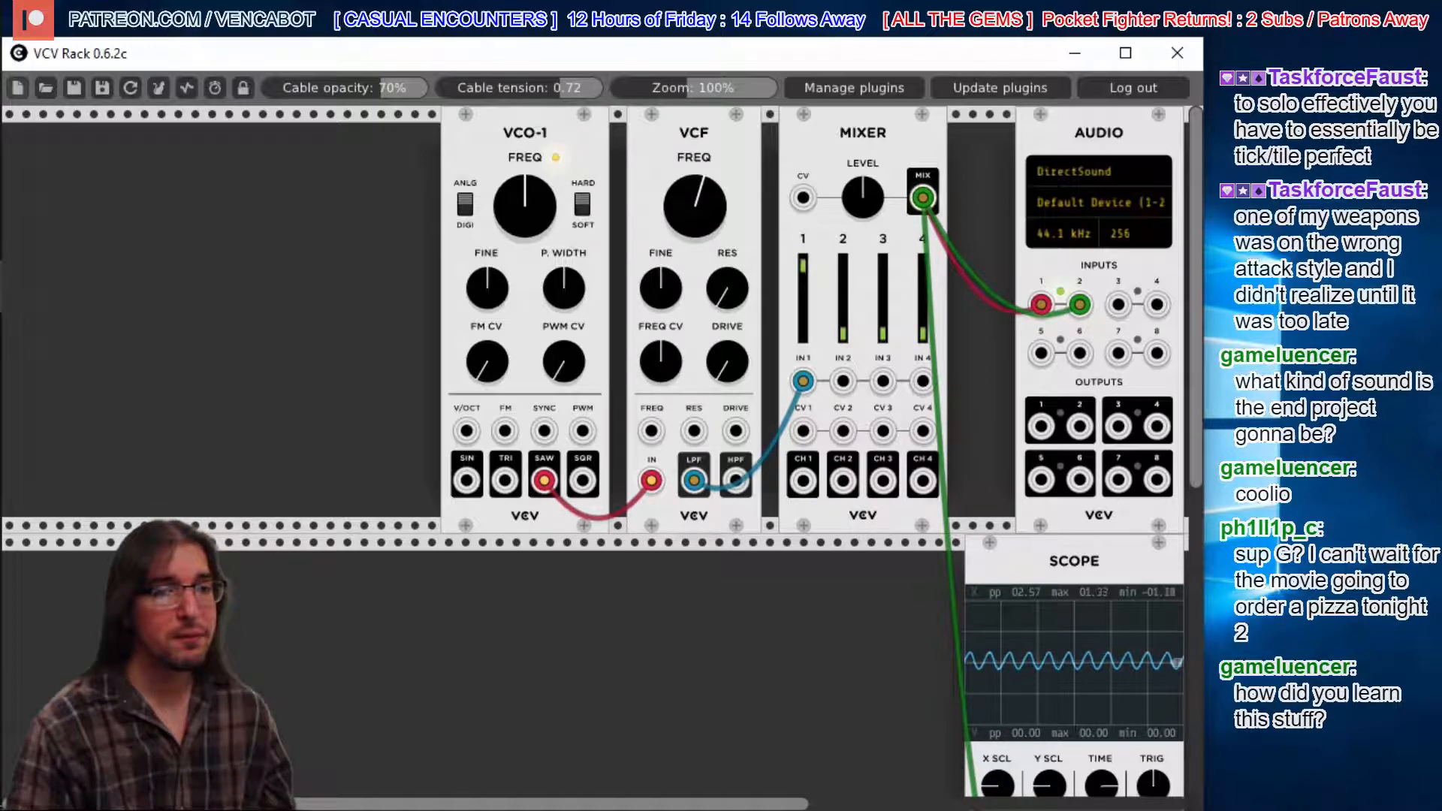
- Lower the VCO-1 frequency to about ten o'clock and raise the VCF frequency to maximum
mouse_move(694, 206)
mouse_down()
mouse_move(695, 228)
mouse_move(695, 171)
mouse_move(695, 193)
mouse_up()
drag(520, 190, 520, 219)
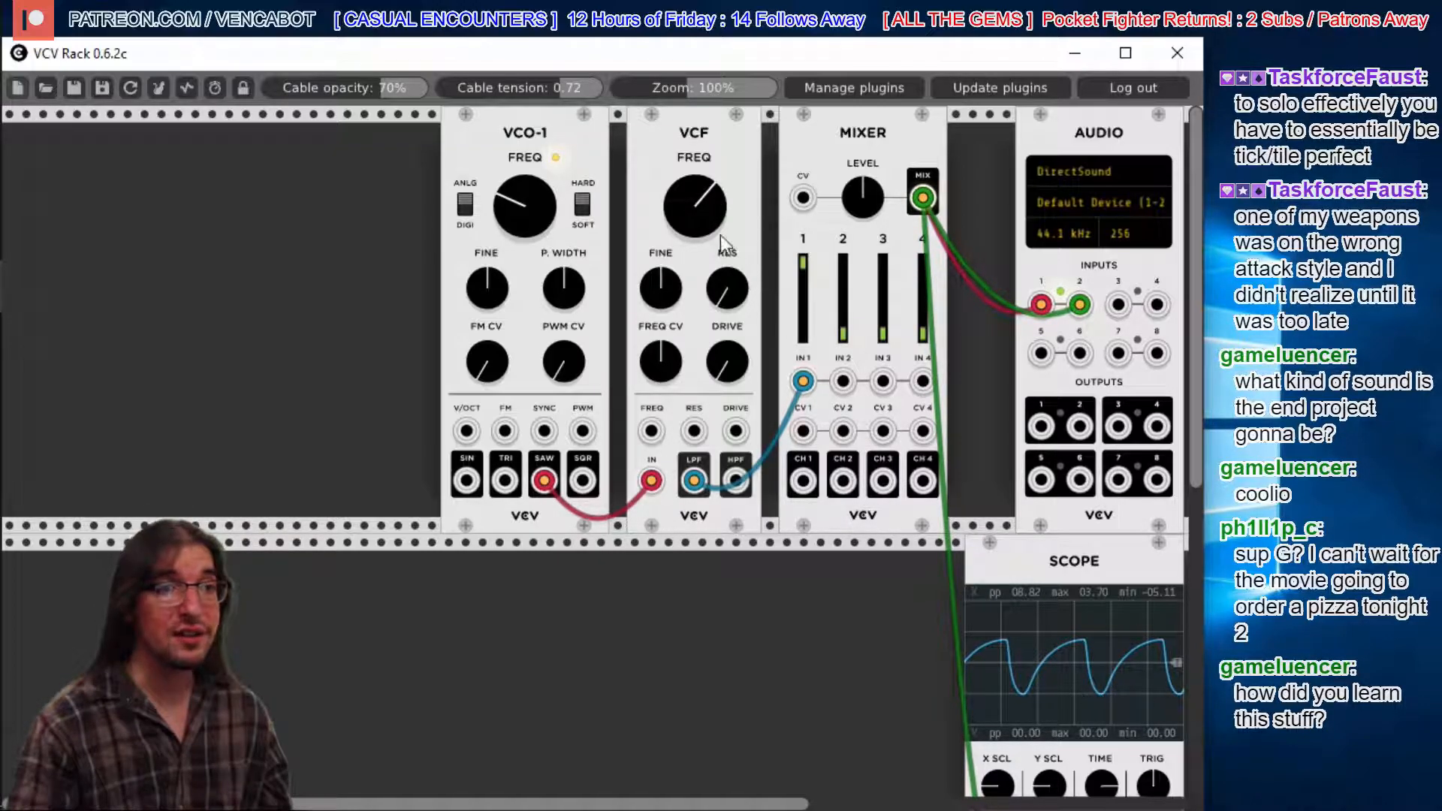
drag(694, 207, 695, 125)
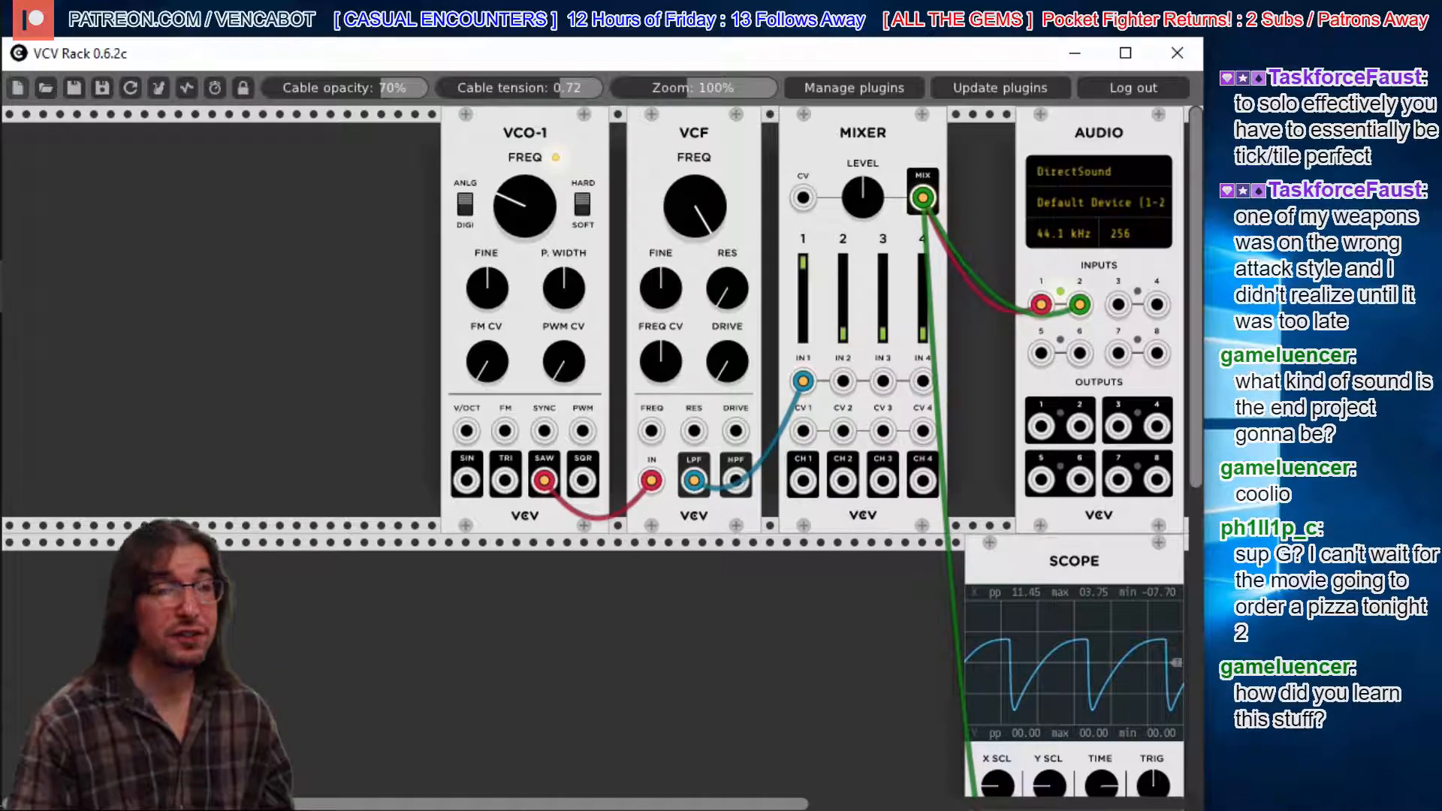
- Sweep the VCF frequency down to about ten o'clock, back up to maximum, and down to about eight o'clock
mouse_move(695, 206)
mouse_down()
mouse_move(694, 319)
mouse_move(706, 214)
mouse_up()
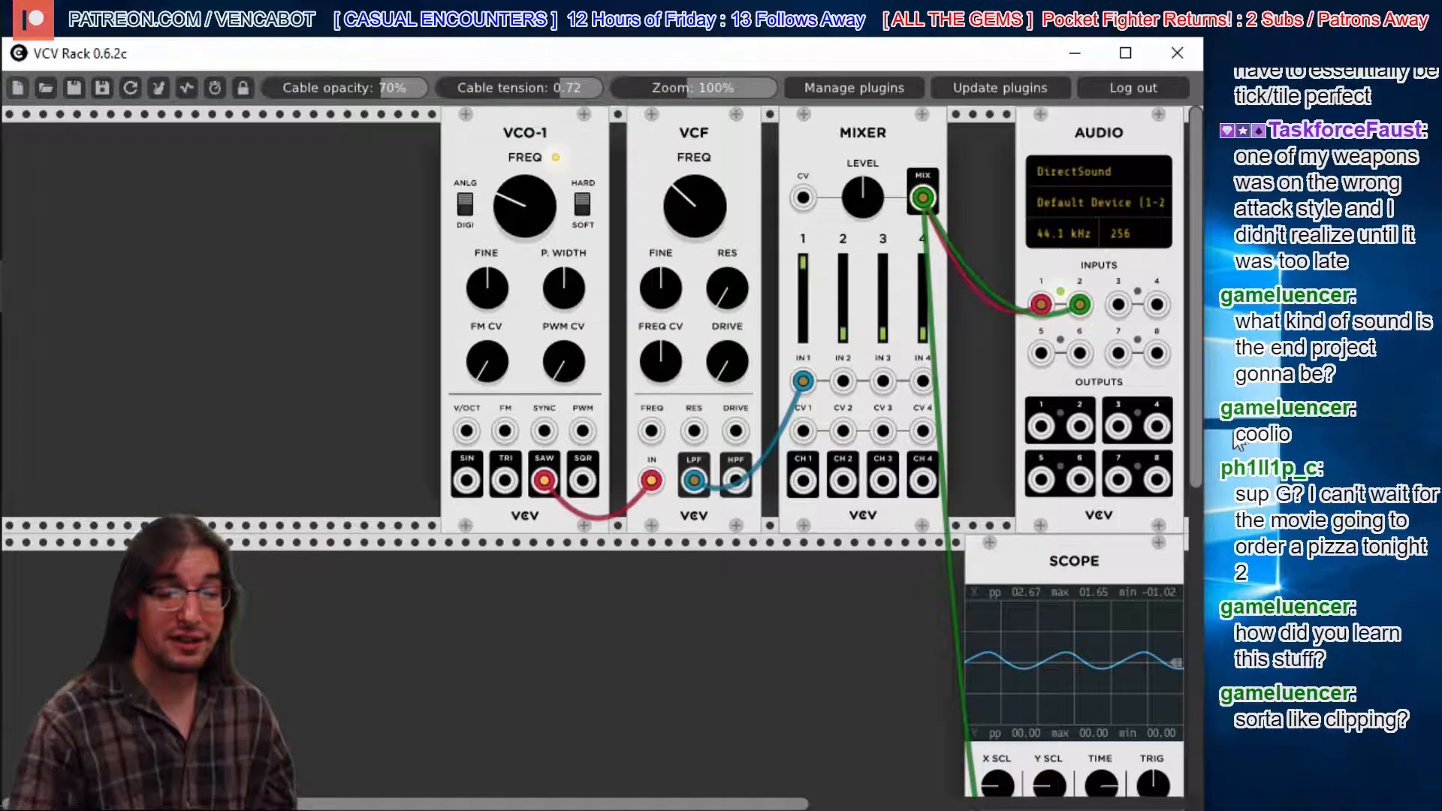
drag(678, 218, 678, 114)
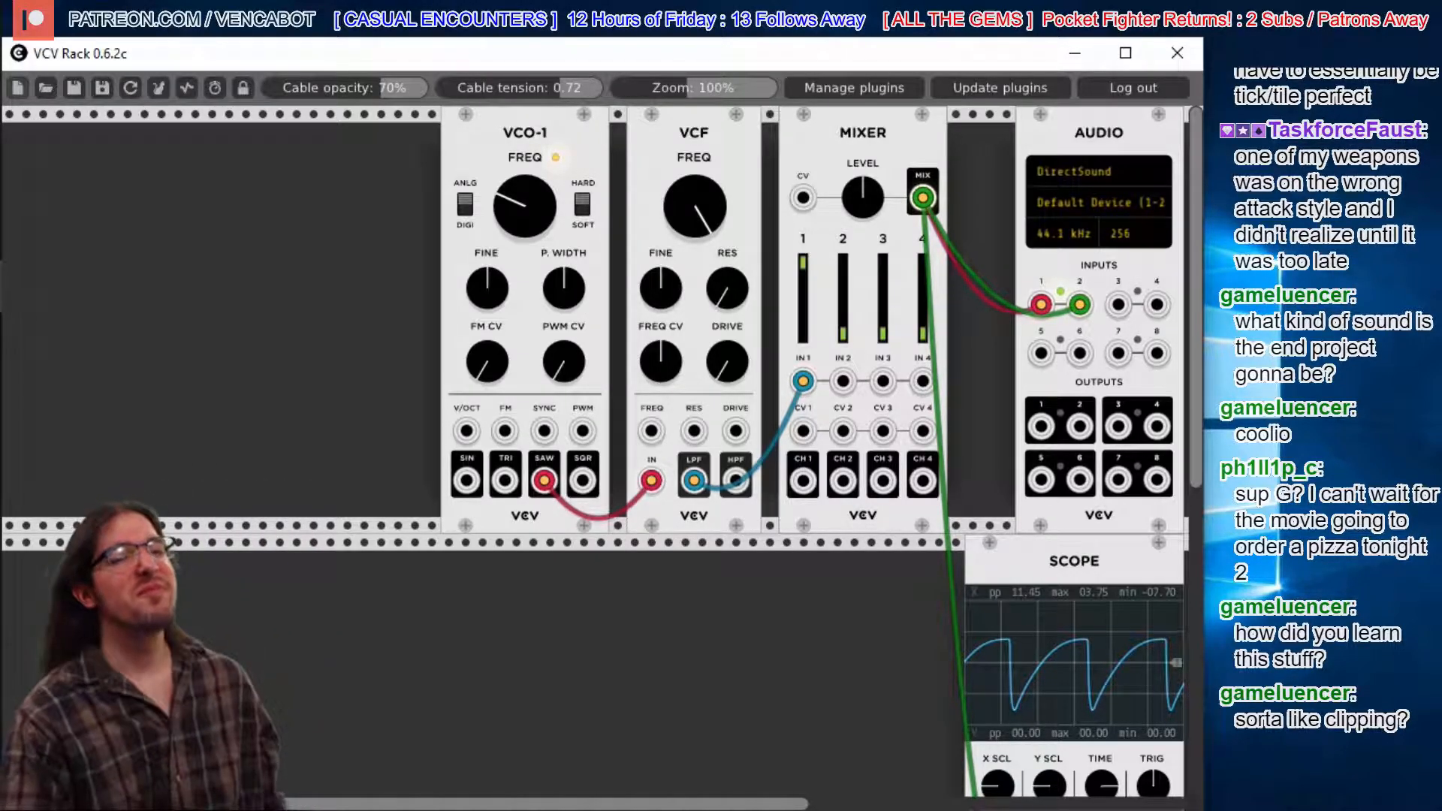
drag(694, 205, 694, 312)
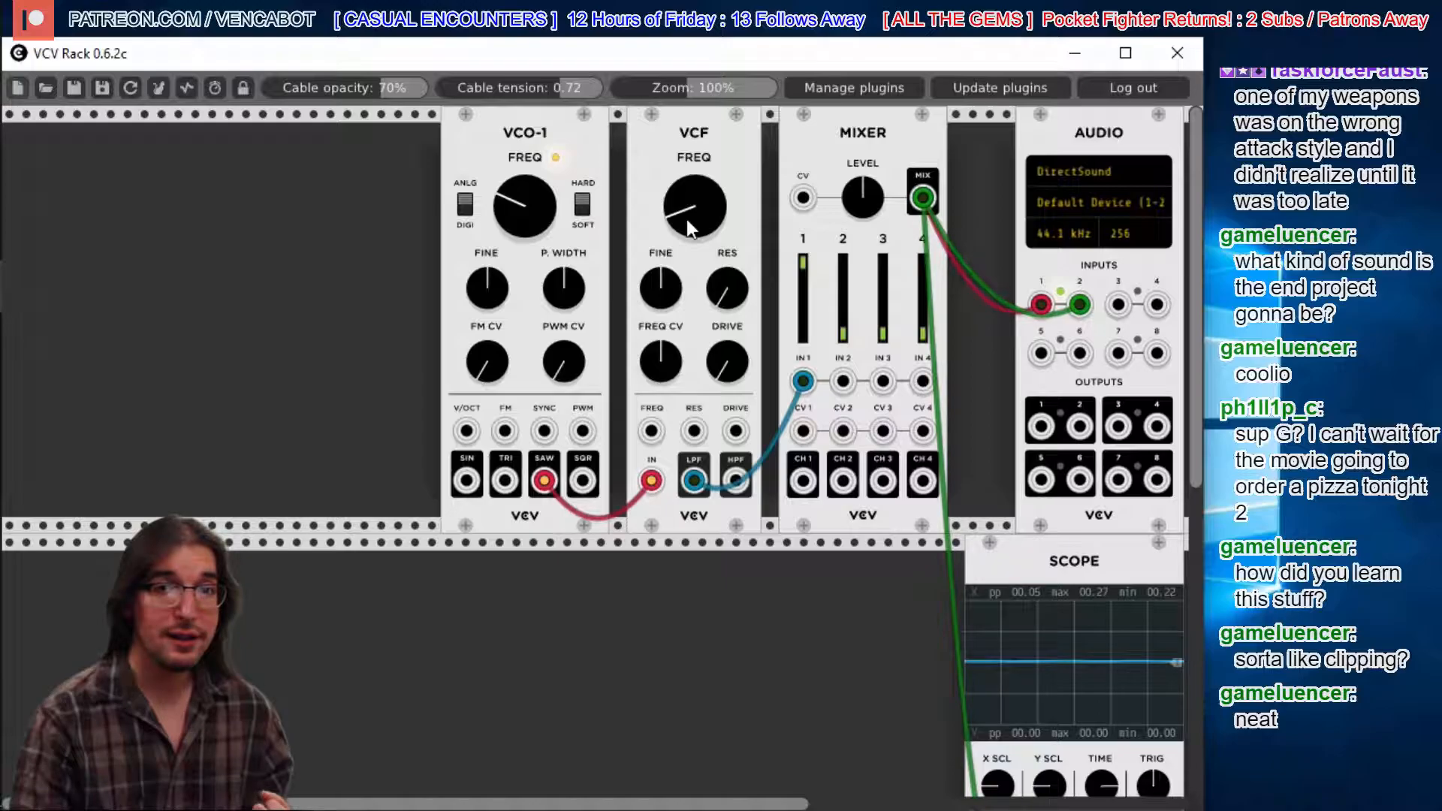
- Set the VCF frequency to about ten o'clock and raise the VCO-1 frequency to just below twelve o'clock
mouse_move(686, 220)
mouse_down()
mouse_move(686, 176)
mouse_move(687, 197)
mouse_up()
drag(527, 212, 527, 169)
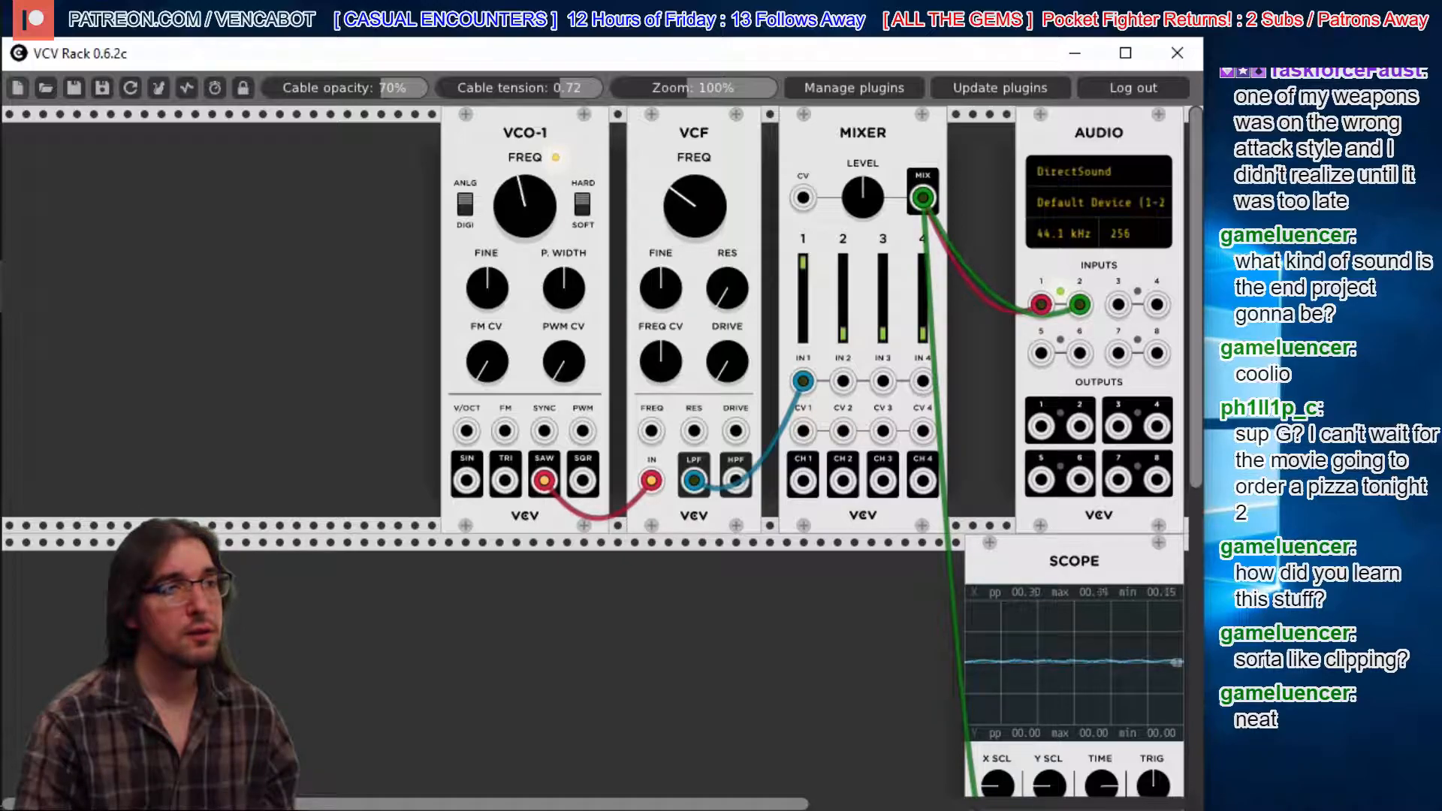
mouse_move(717, 229)
mouse_down()
mouse_move(717, 156)
mouse_move(701, 213)
mouse_up()
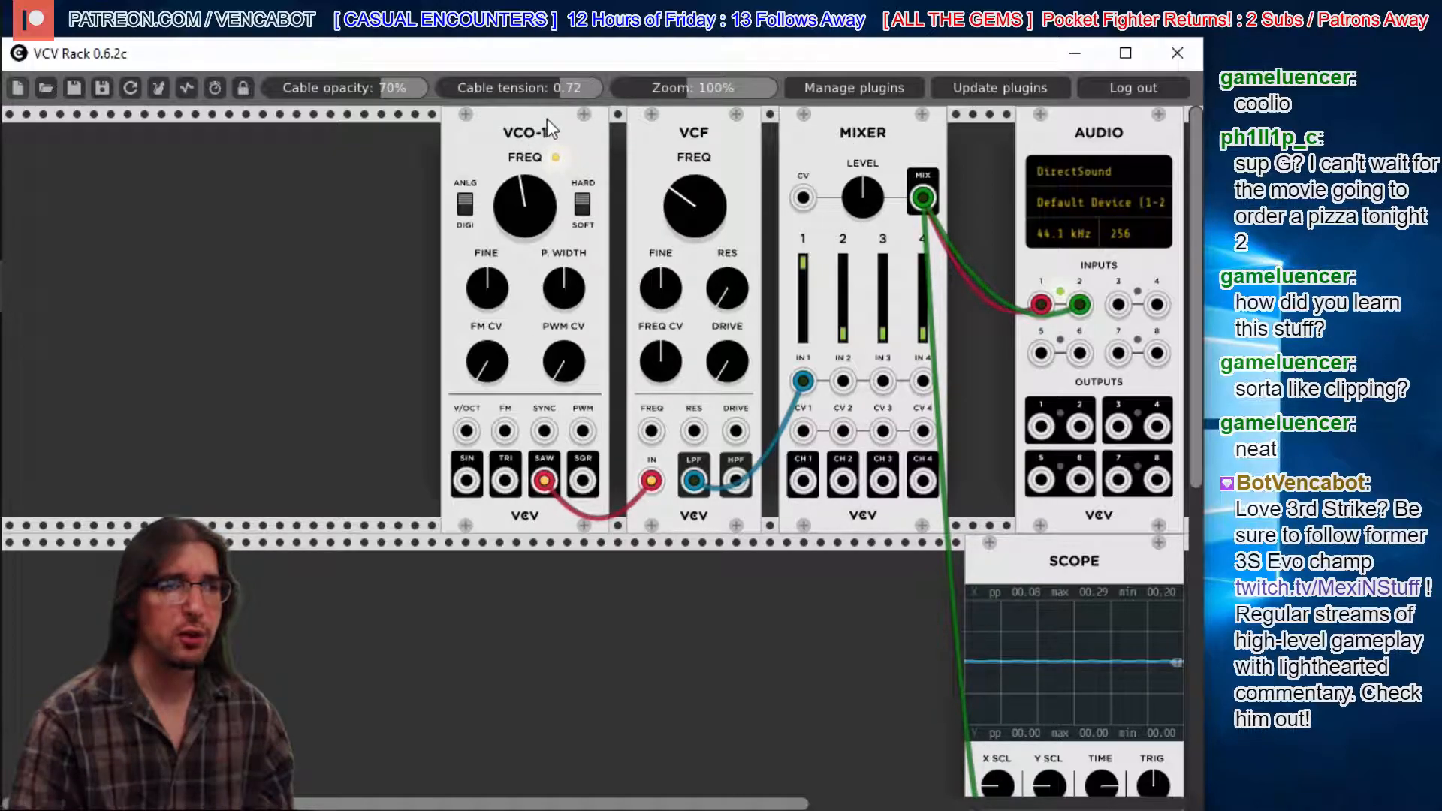
- Insert a Fundamental ADSR module between VCO-1 and VCF, shifting VCO-1 aside to make room and placing it close to the ADSR
drag(573, 116, 383, 139)
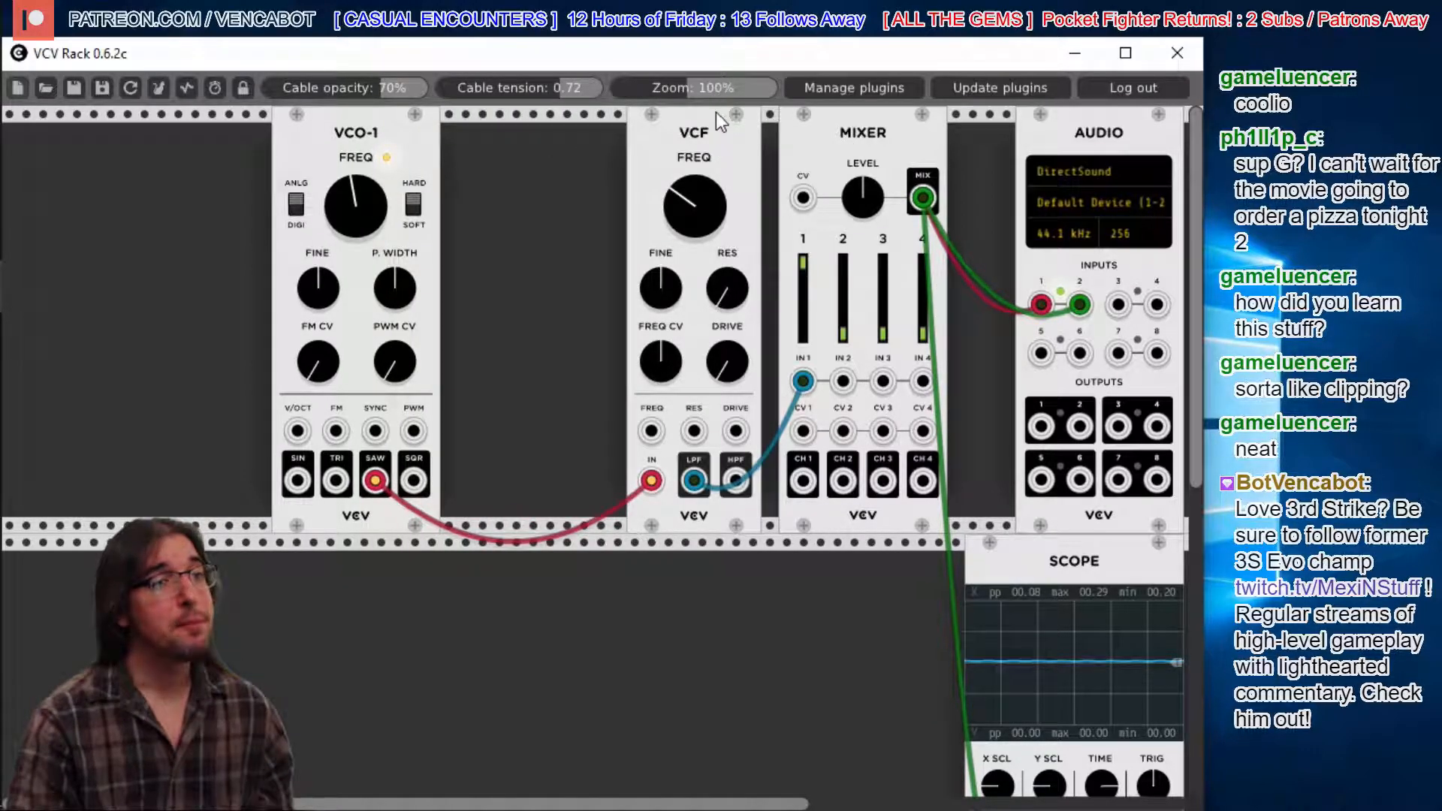
drag(700, 129, 717, 156)
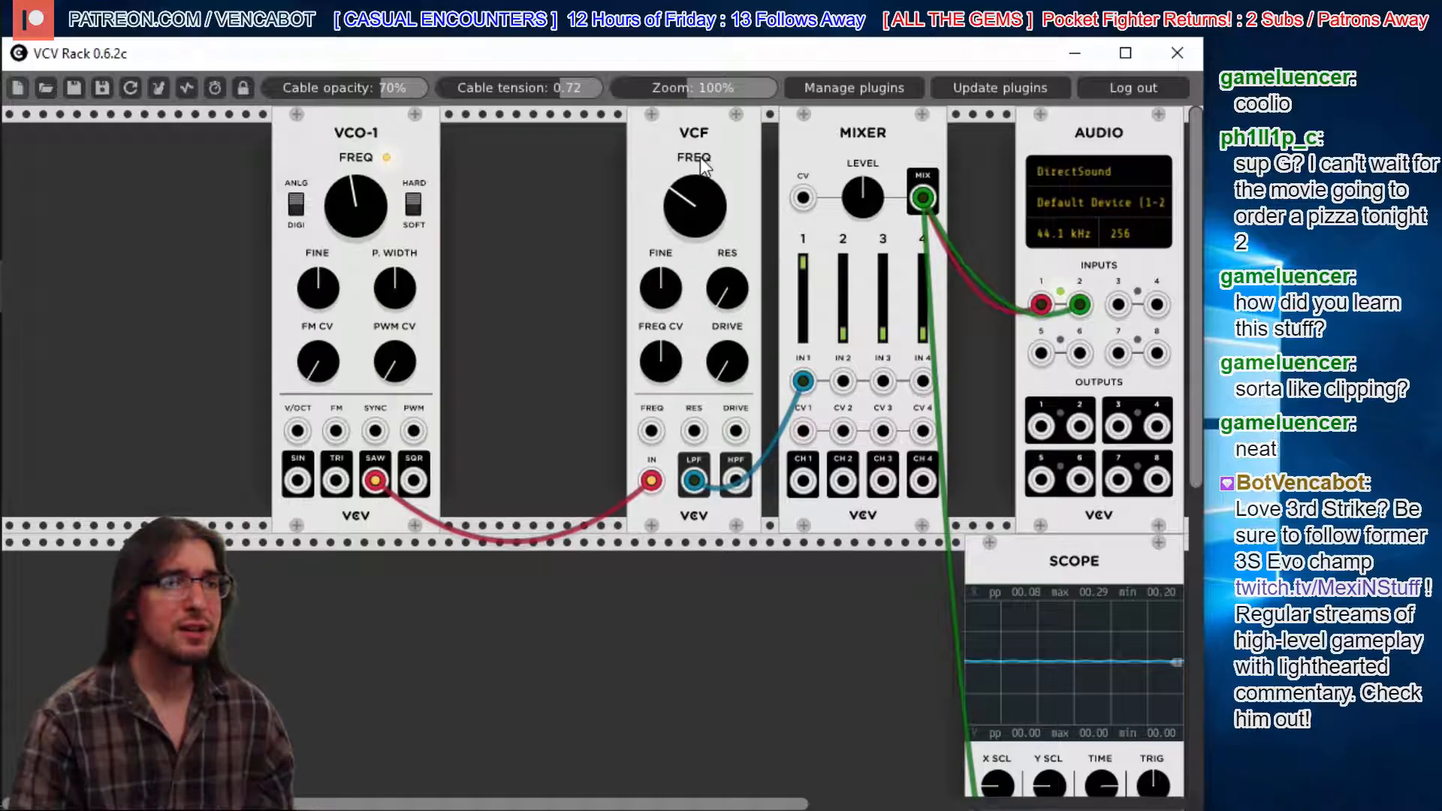
right_click(534, 173)
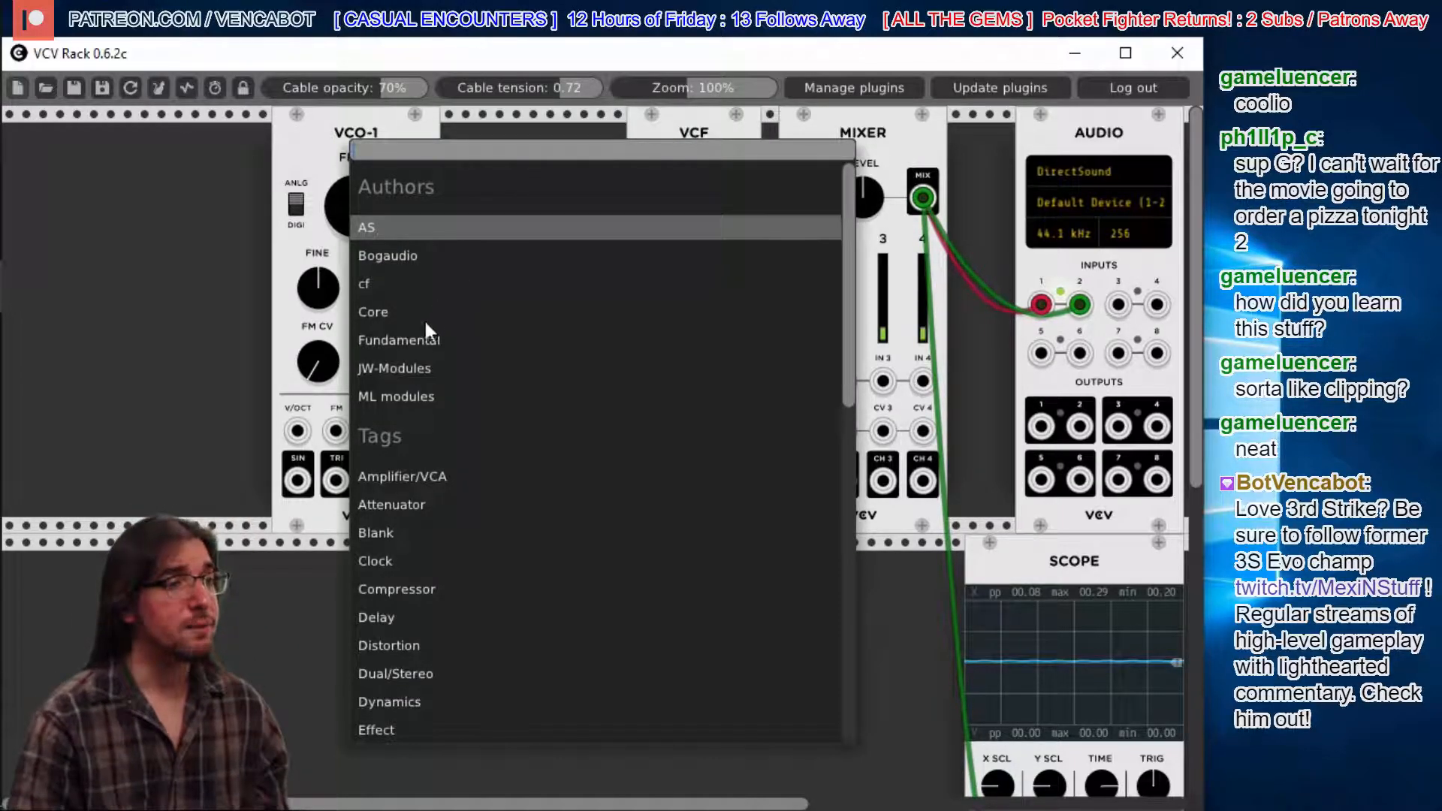
click(416, 342)
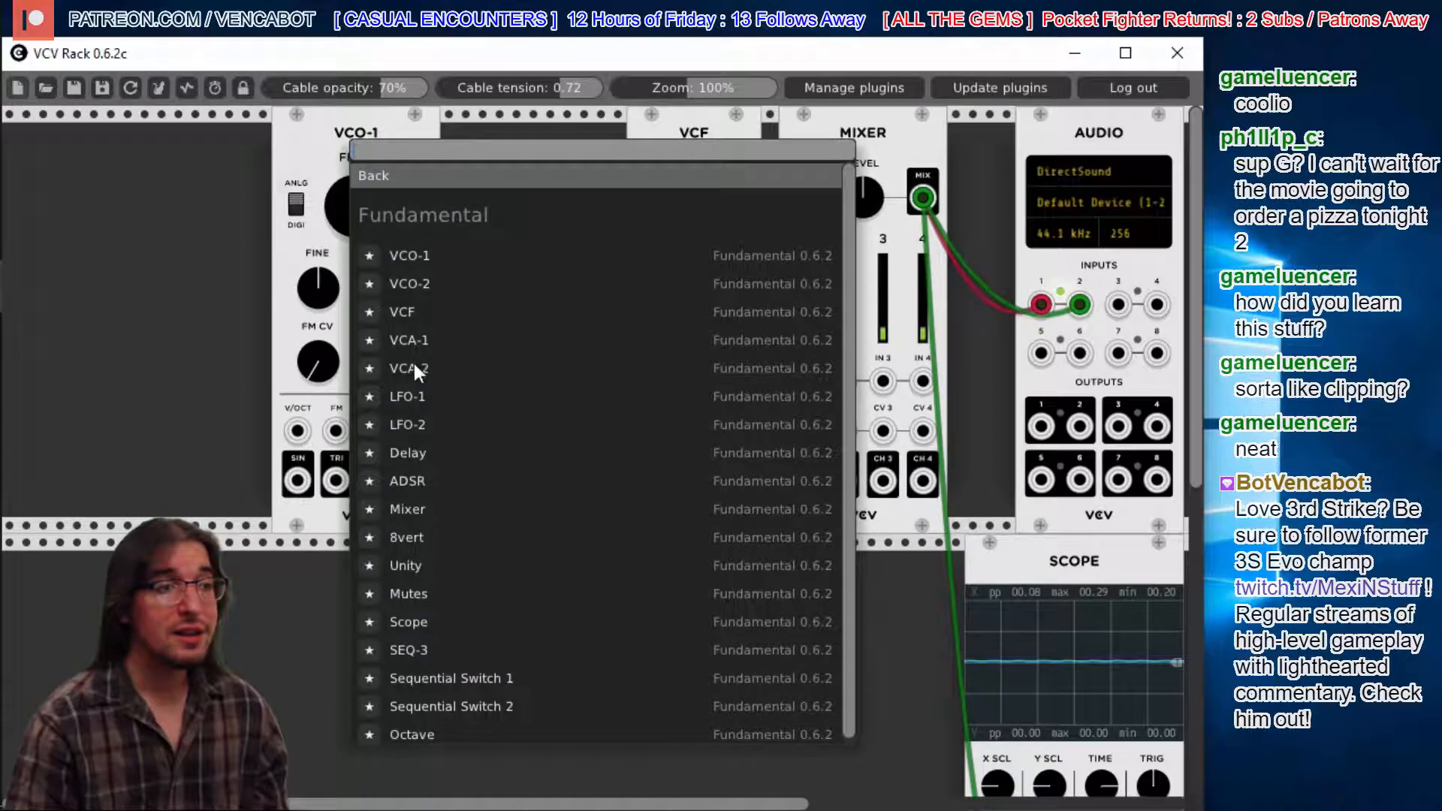
click(413, 479)
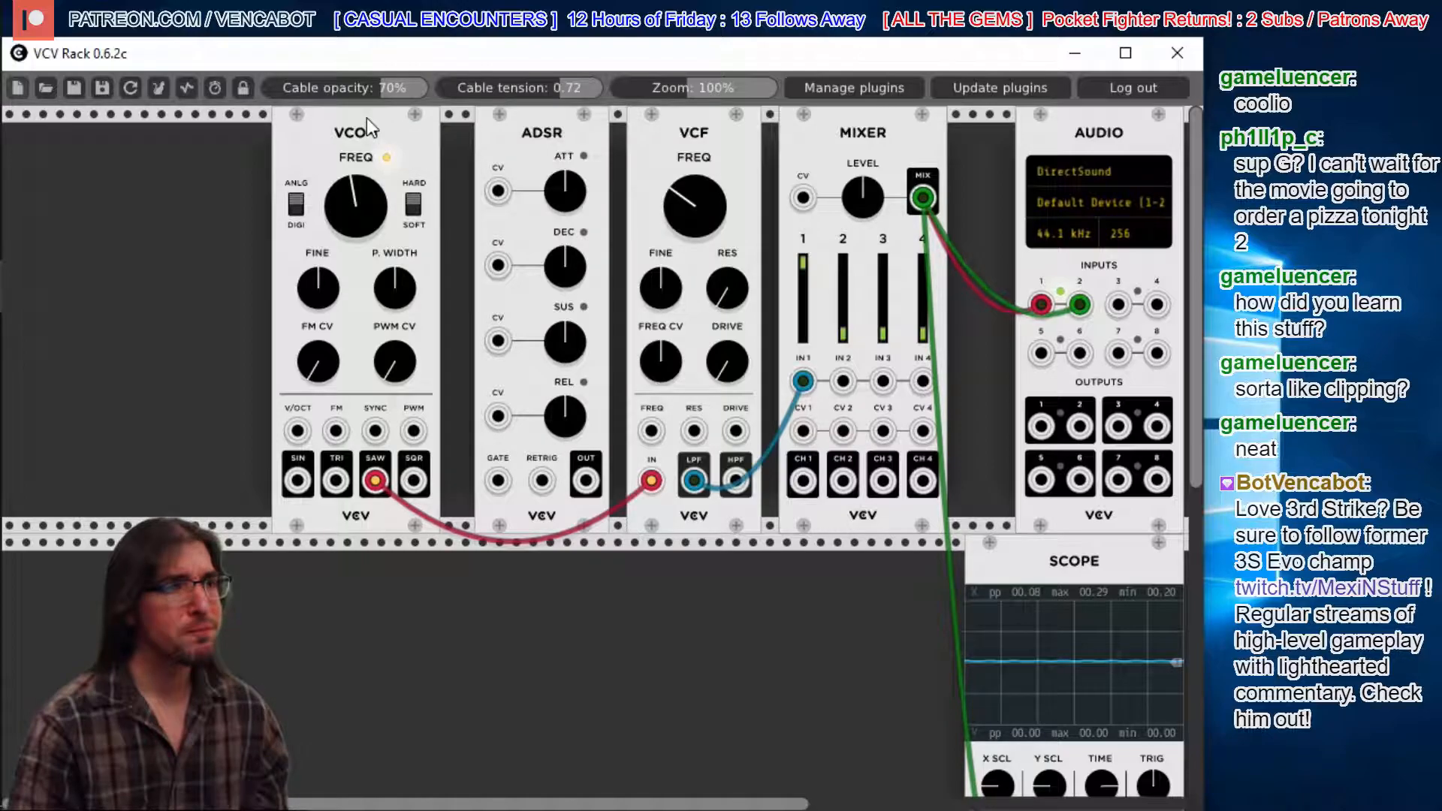
drag(366, 119, 383, 208)
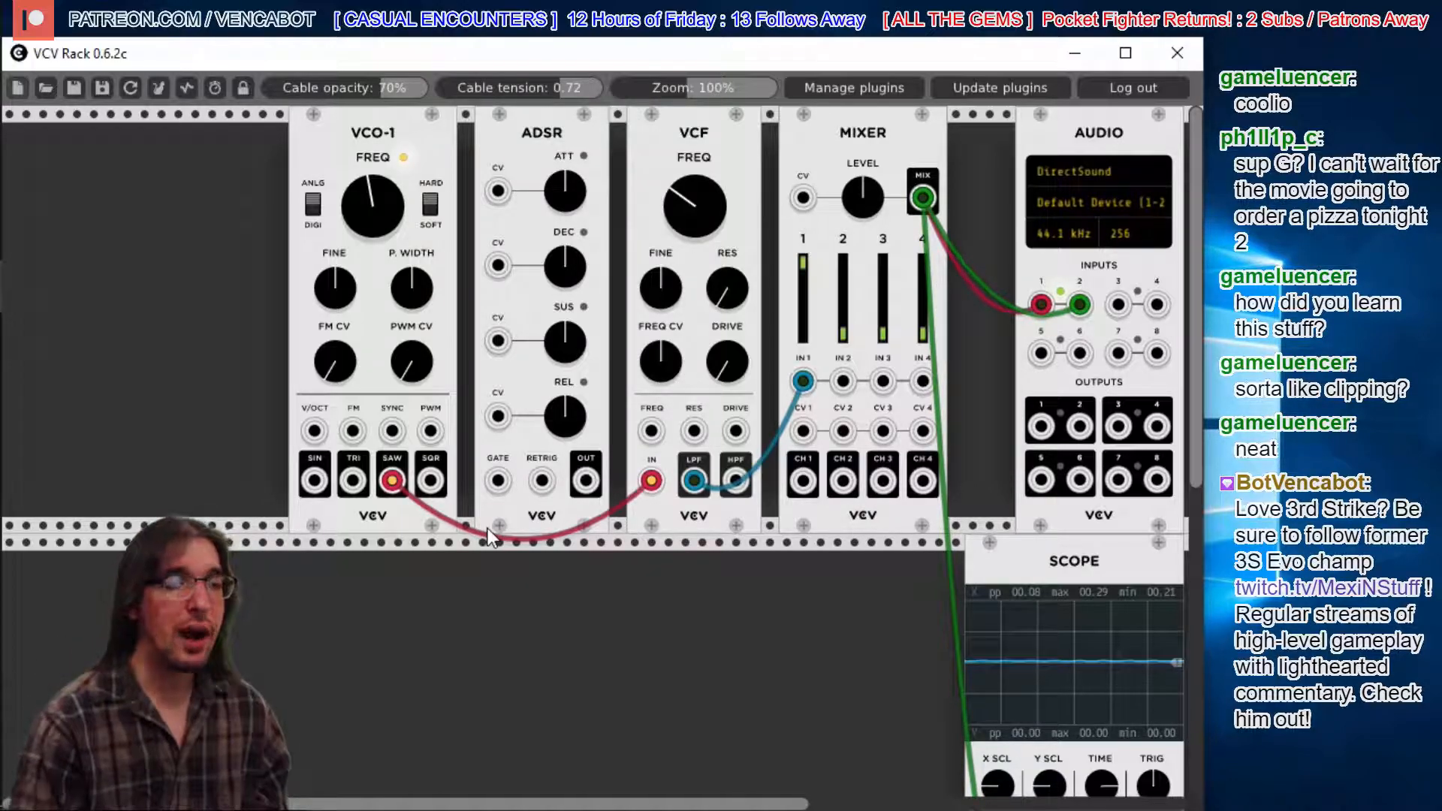
- Try small turns of the ADSR knobs, leaving decay and release just below twelve o'clock
drag(556, 391, 555, 371)
drag(565, 190, 565, 180)
mouse_move(563, 264)
mouse_down()
mouse_move(563, 240)
mouse_move(563, 278)
mouse_up()
drag(564, 266, 565, 533)
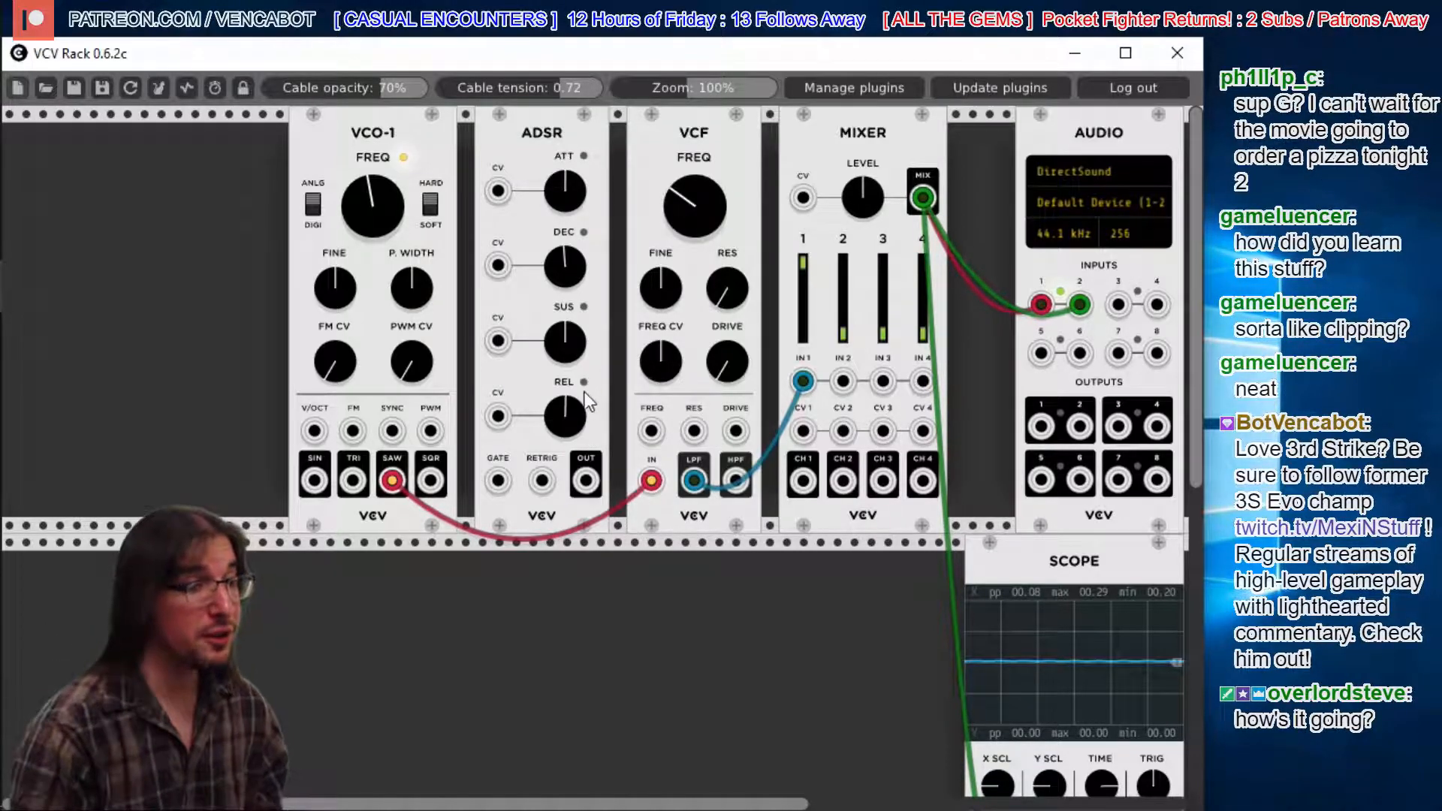
drag(574, 413, 573, 429)
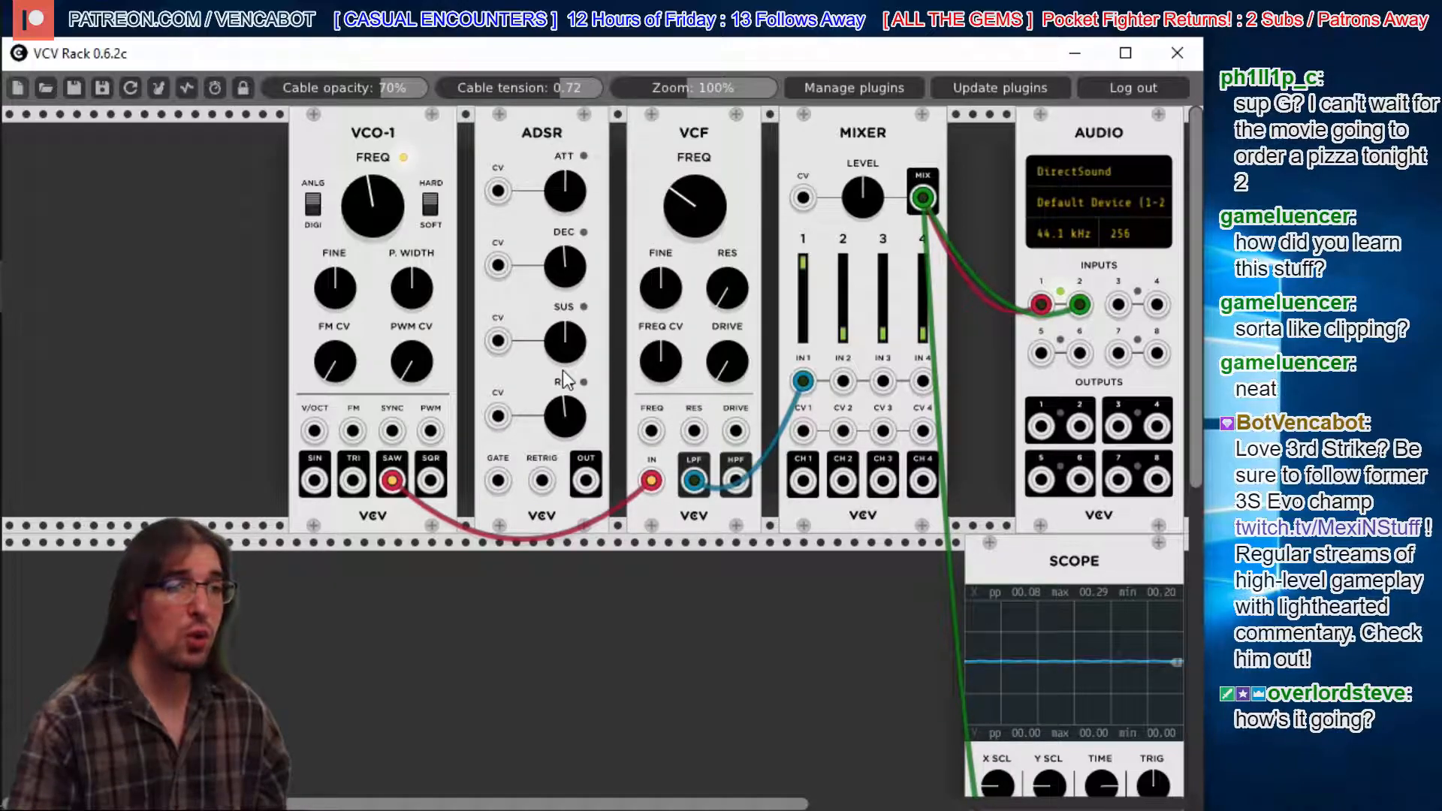
- Patch the ADSR OUT into the VCF FREQ input and nudge the VCF frequency around ten o'clock
drag(584, 482, 651, 430)
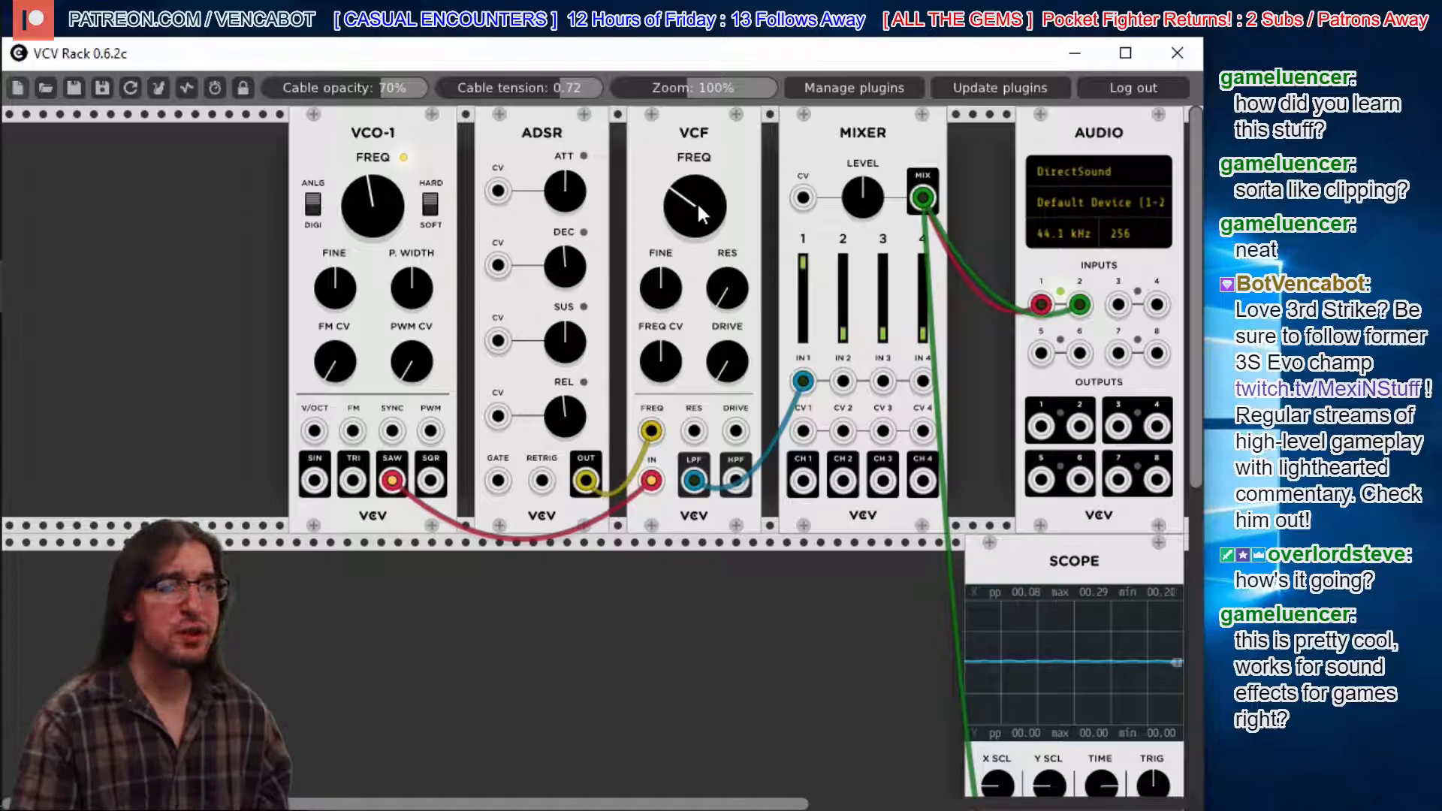
mouse_move(695, 232)
mouse_down()
mouse_move(694, 194)
mouse_move(694, 219)
mouse_up()
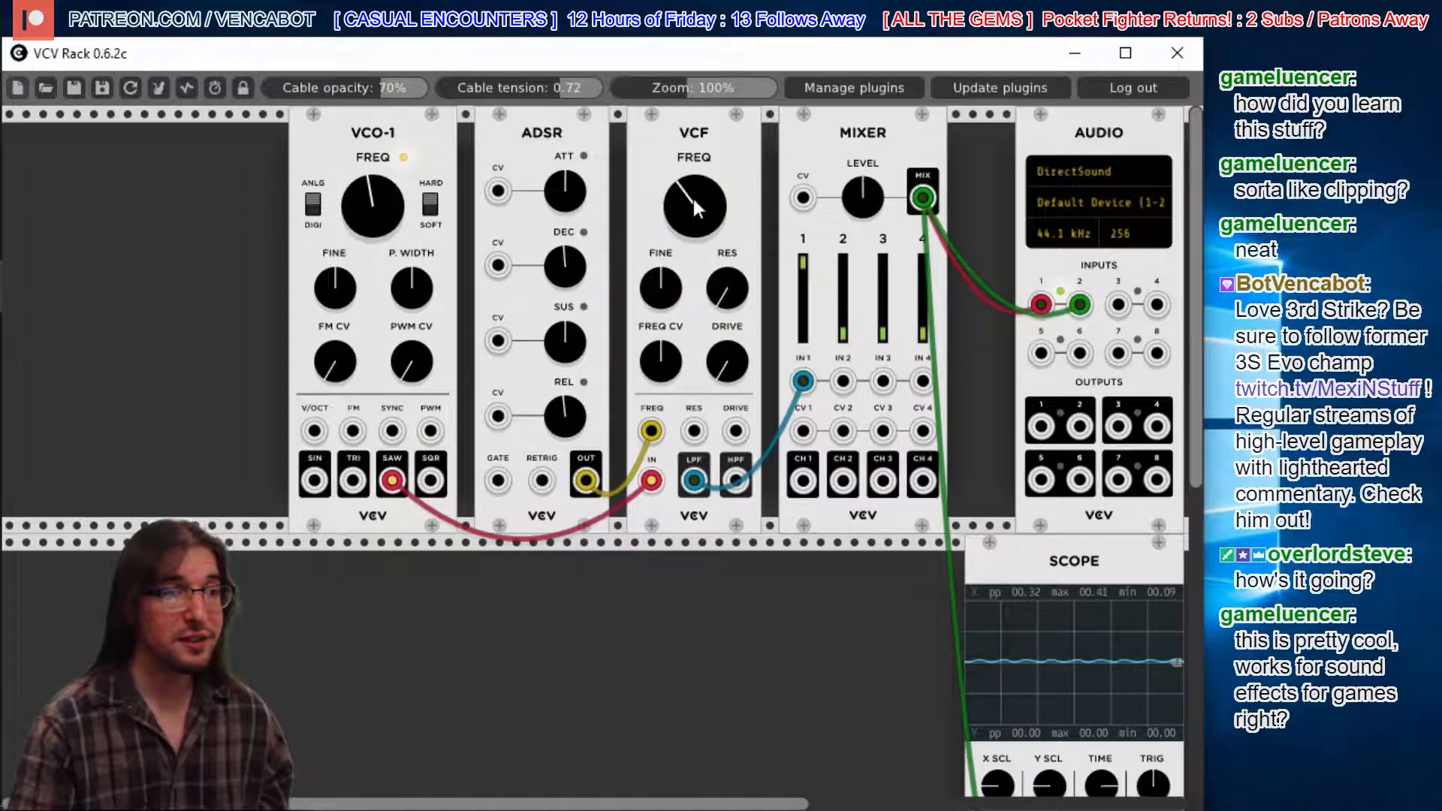
drag(671, 196, 672, 203)
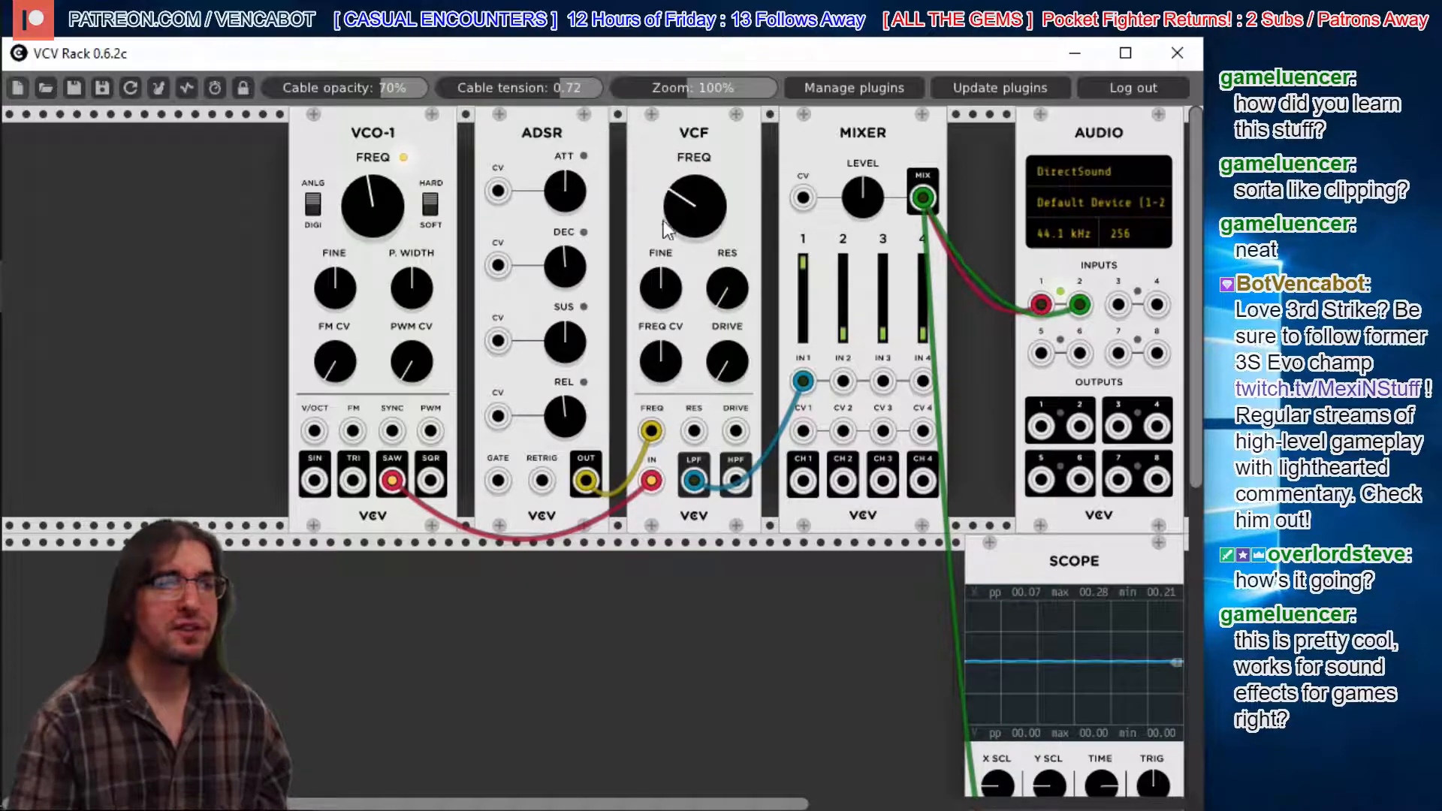
- Sweep the VCF frequency up and down across its range to audition the filter, leaving it at minimum
drag(683, 224, 657, 169)
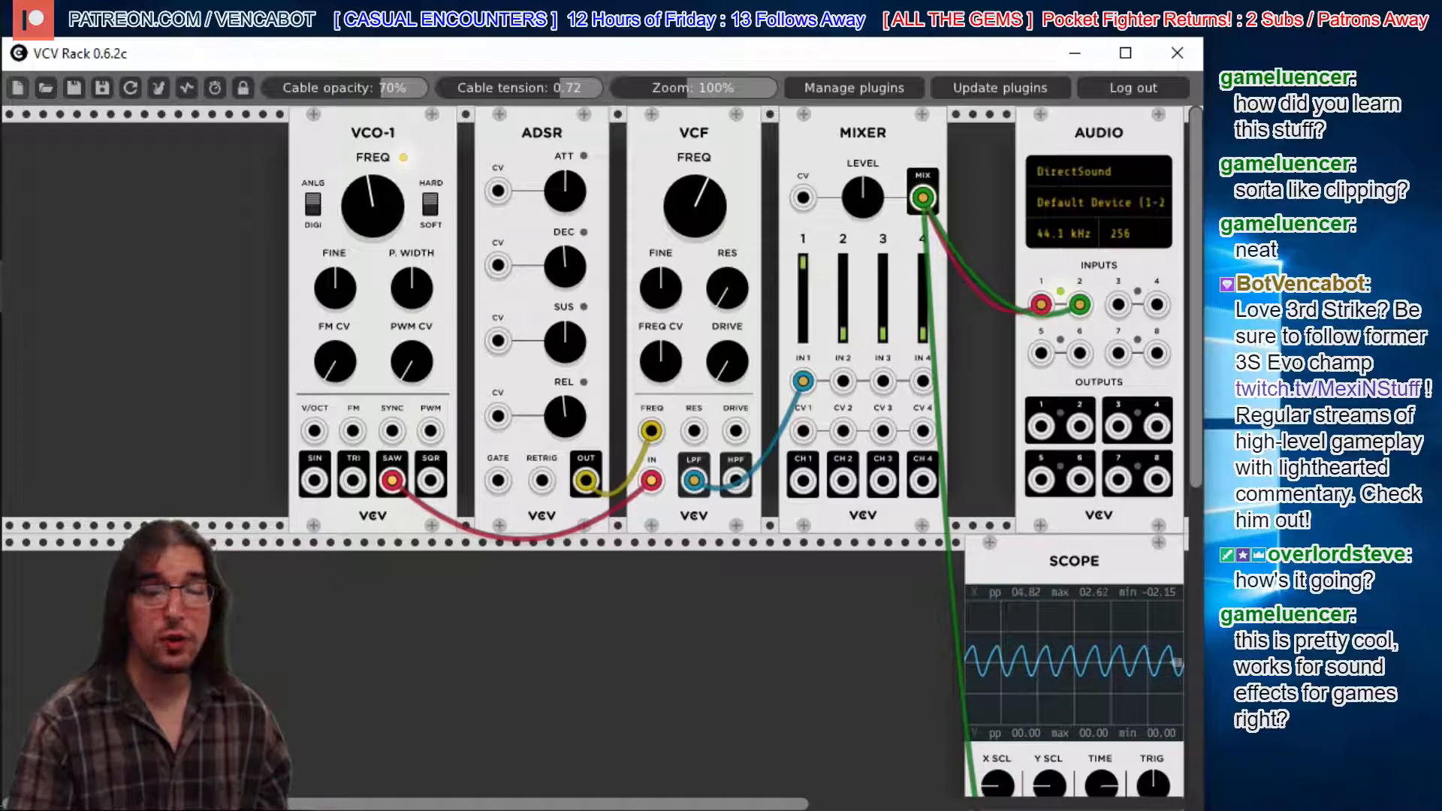
drag(657, 169, 657, 237)
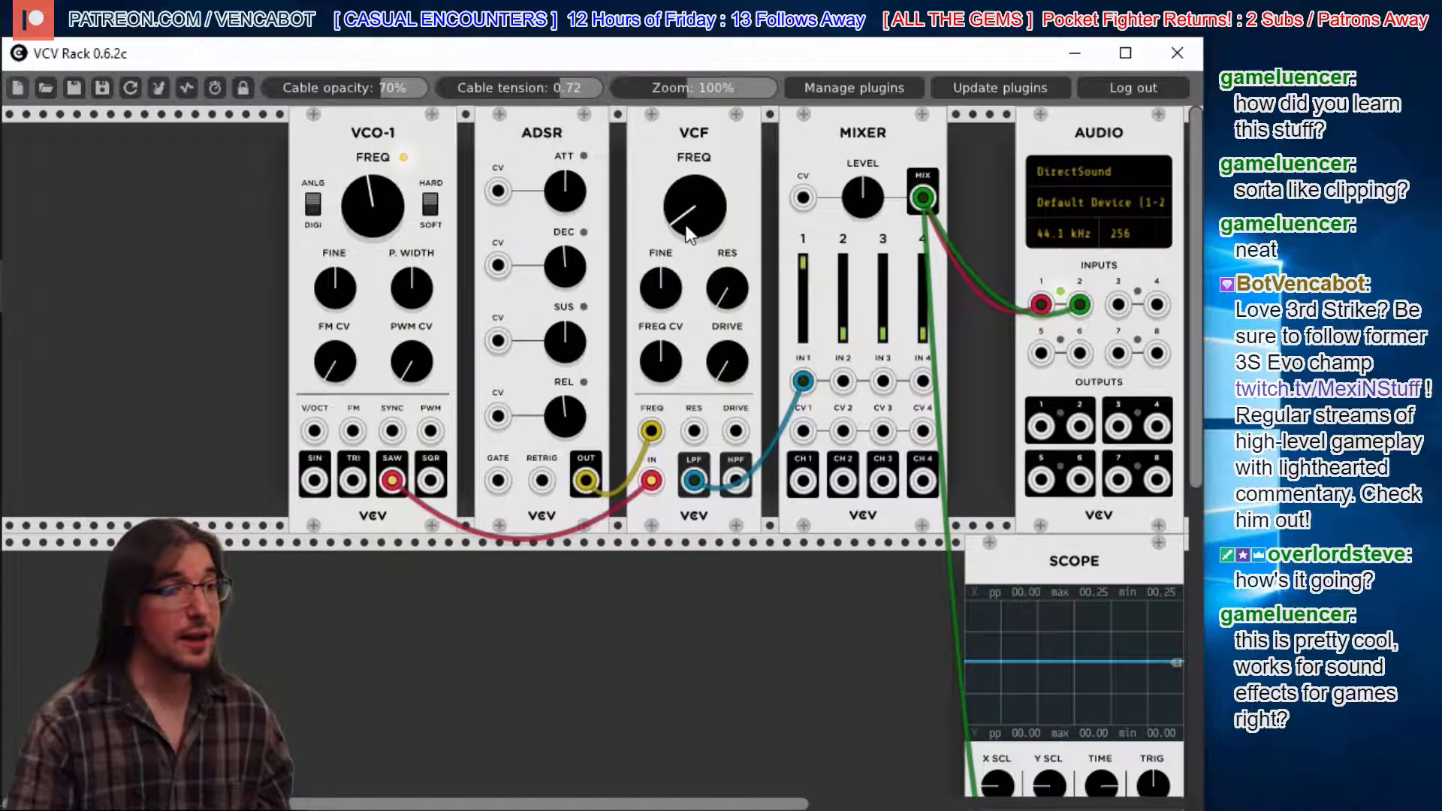
drag(683, 223, 683, 240)
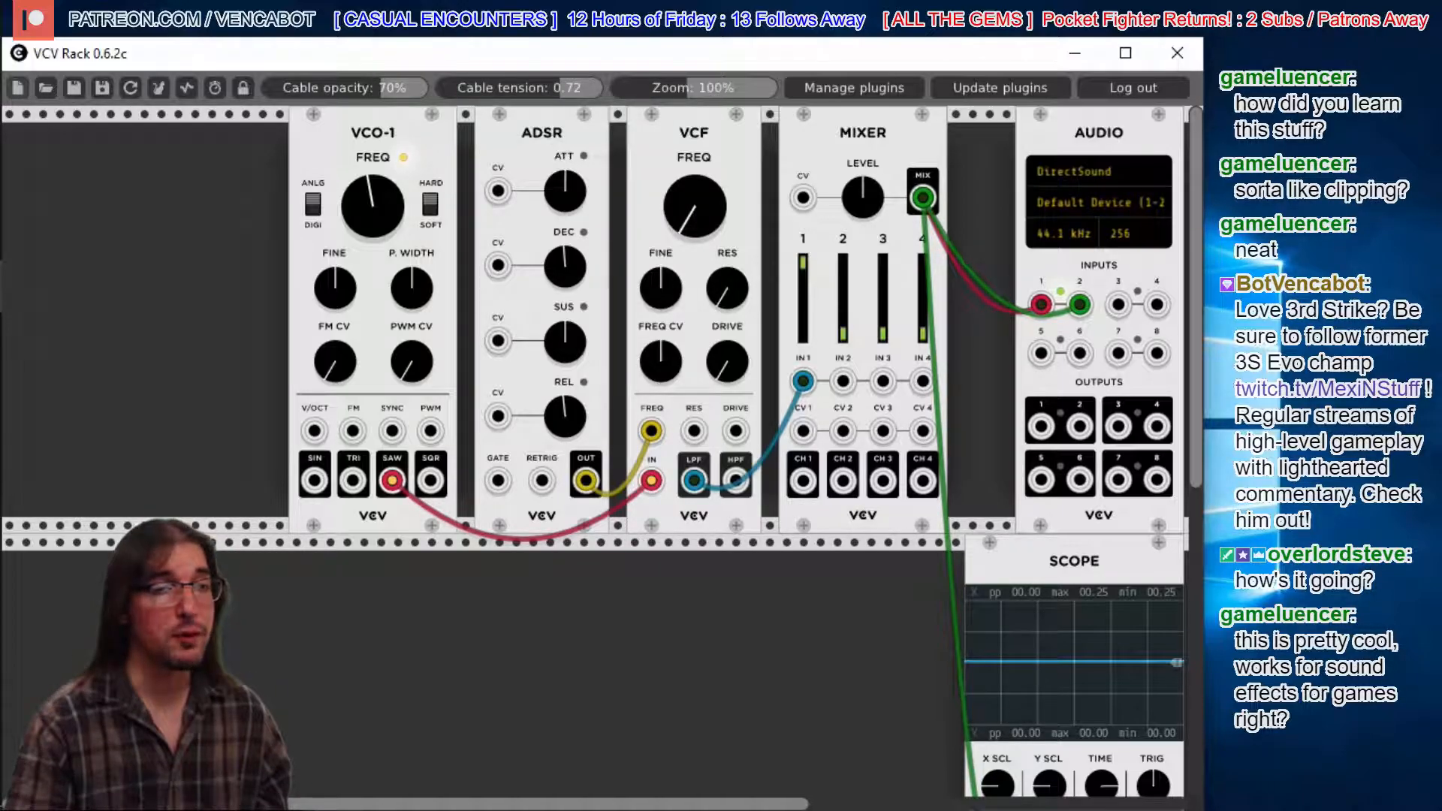
drag(683, 240, 683, 132)
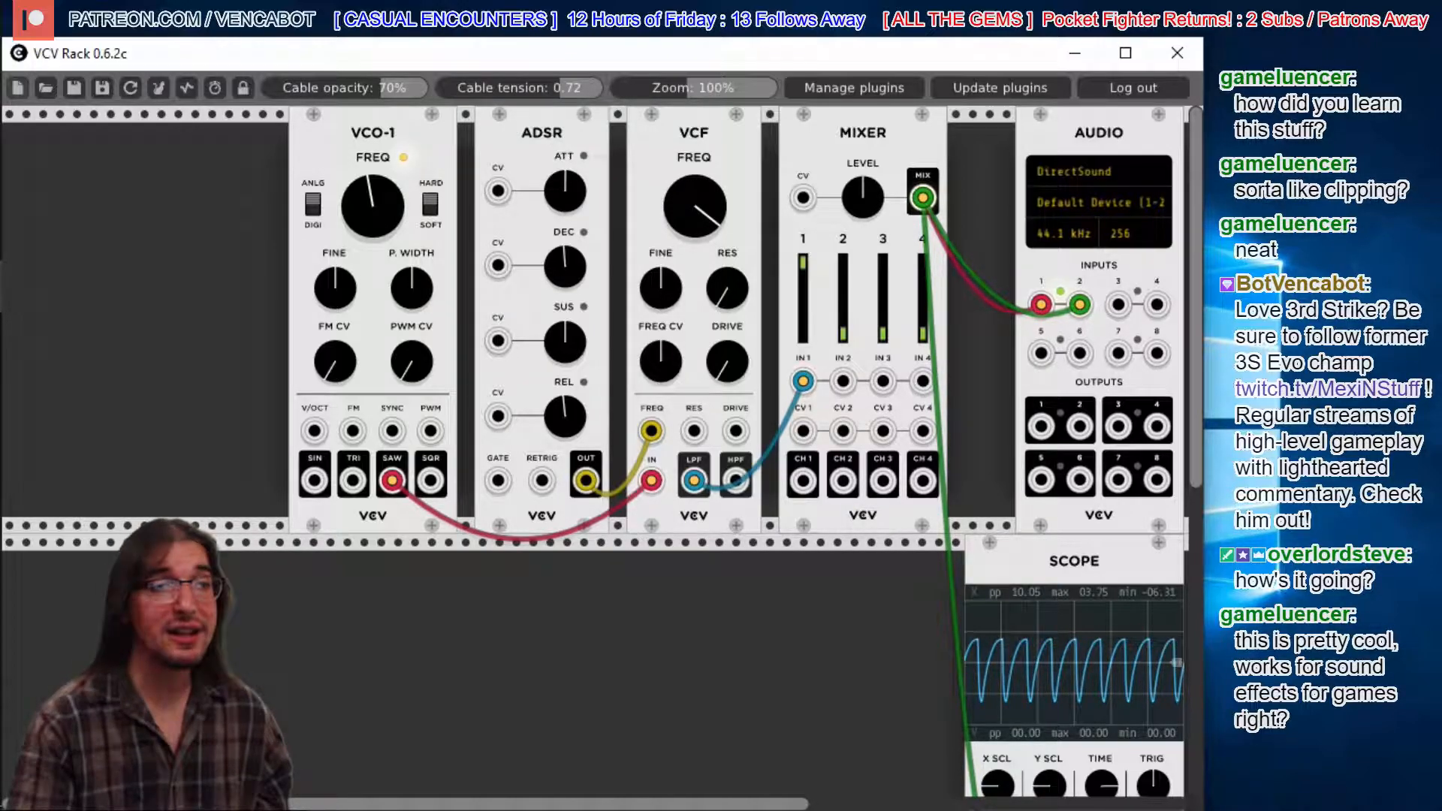
drag(694, 206, 694, 235)
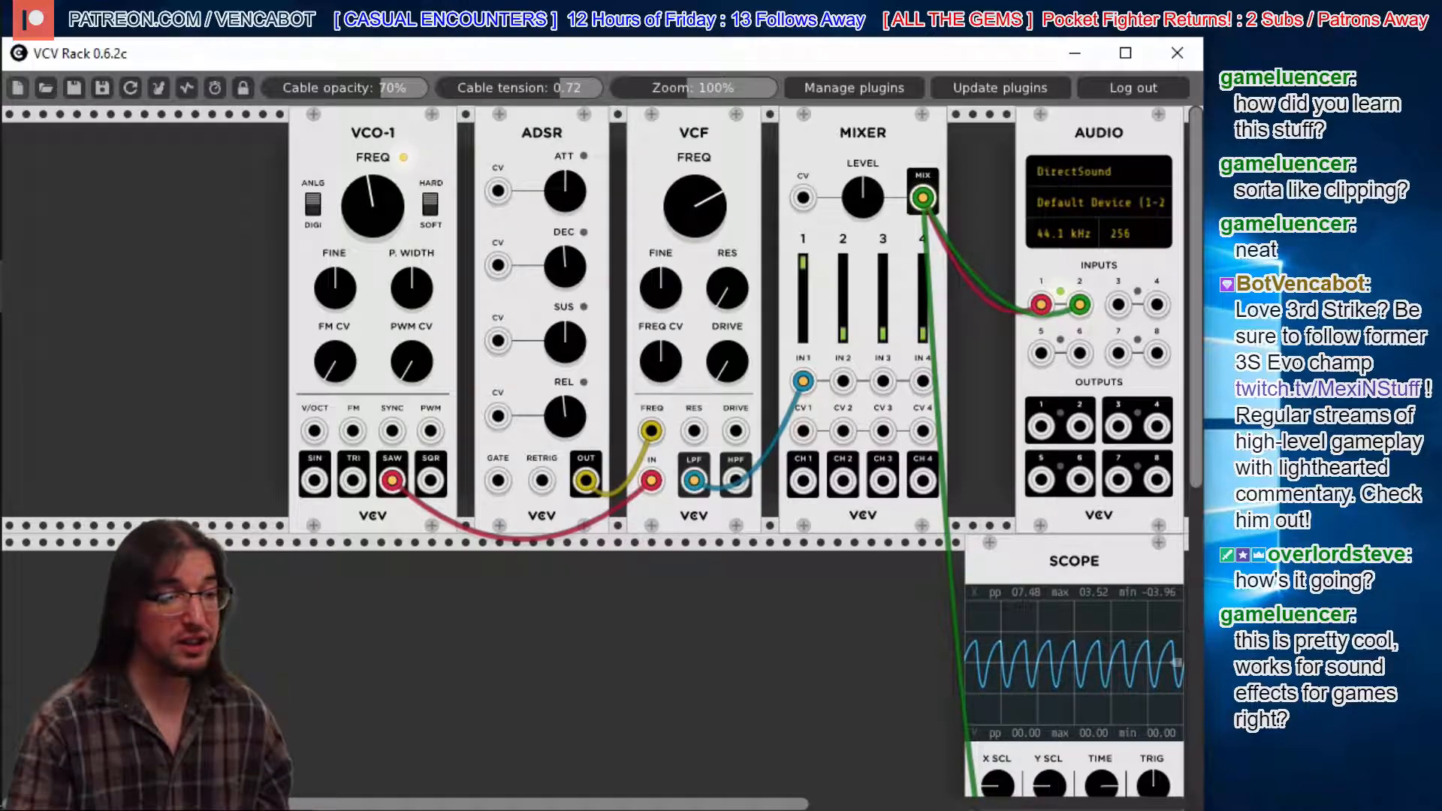
mouse_move(695, 207)
mouse_down()
mouse_move(694, 247)
mouse_move(695, 214)
mouse_move(694, 247)
mouse_move(694, 214)
mouse_move(695, 238)
mouse_move(695, 214)
mouse_move(650, 224)
mouse_up()
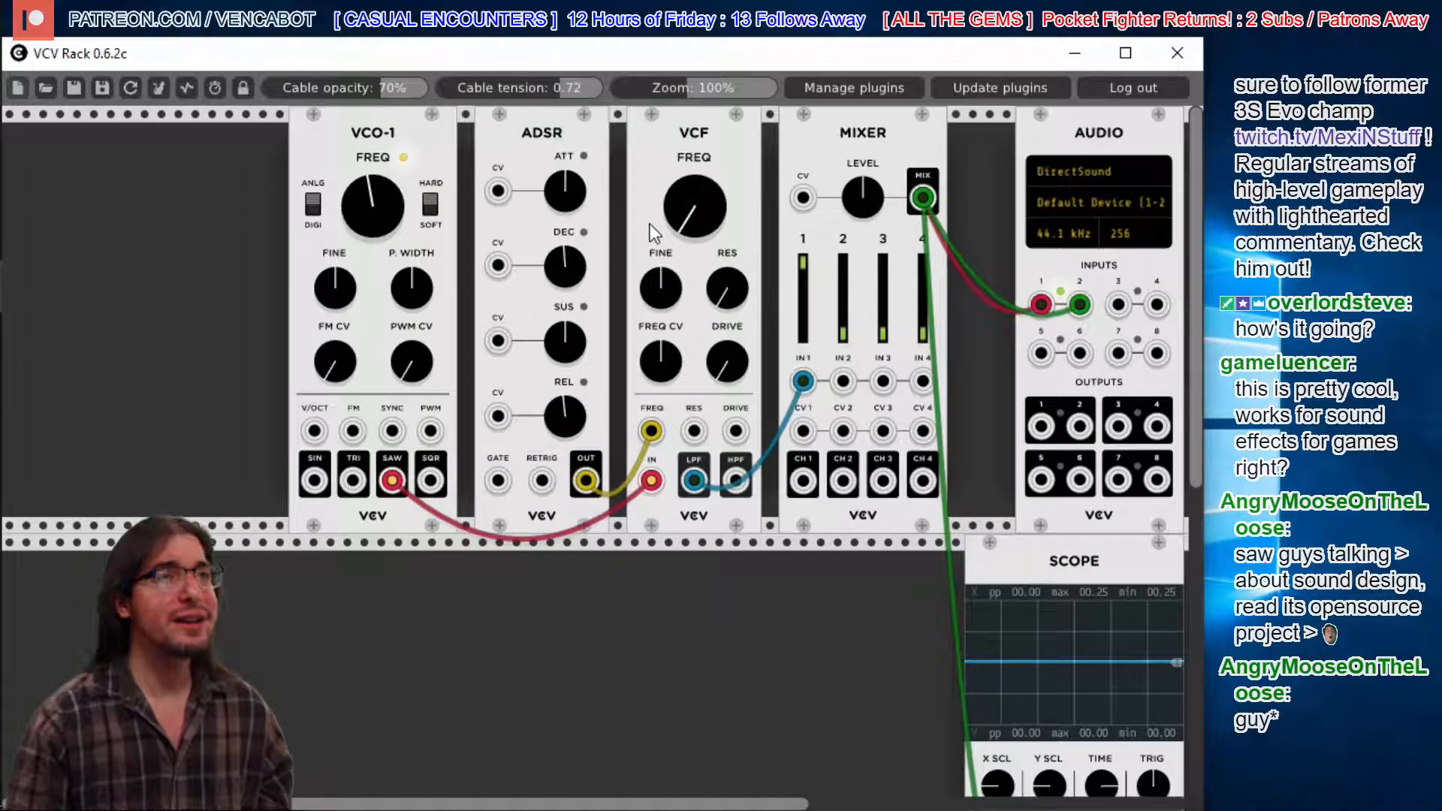
- Switch to Chrome, open vcvrack.com to show the VCV Rack download page, and close the browser
click(11, 140)
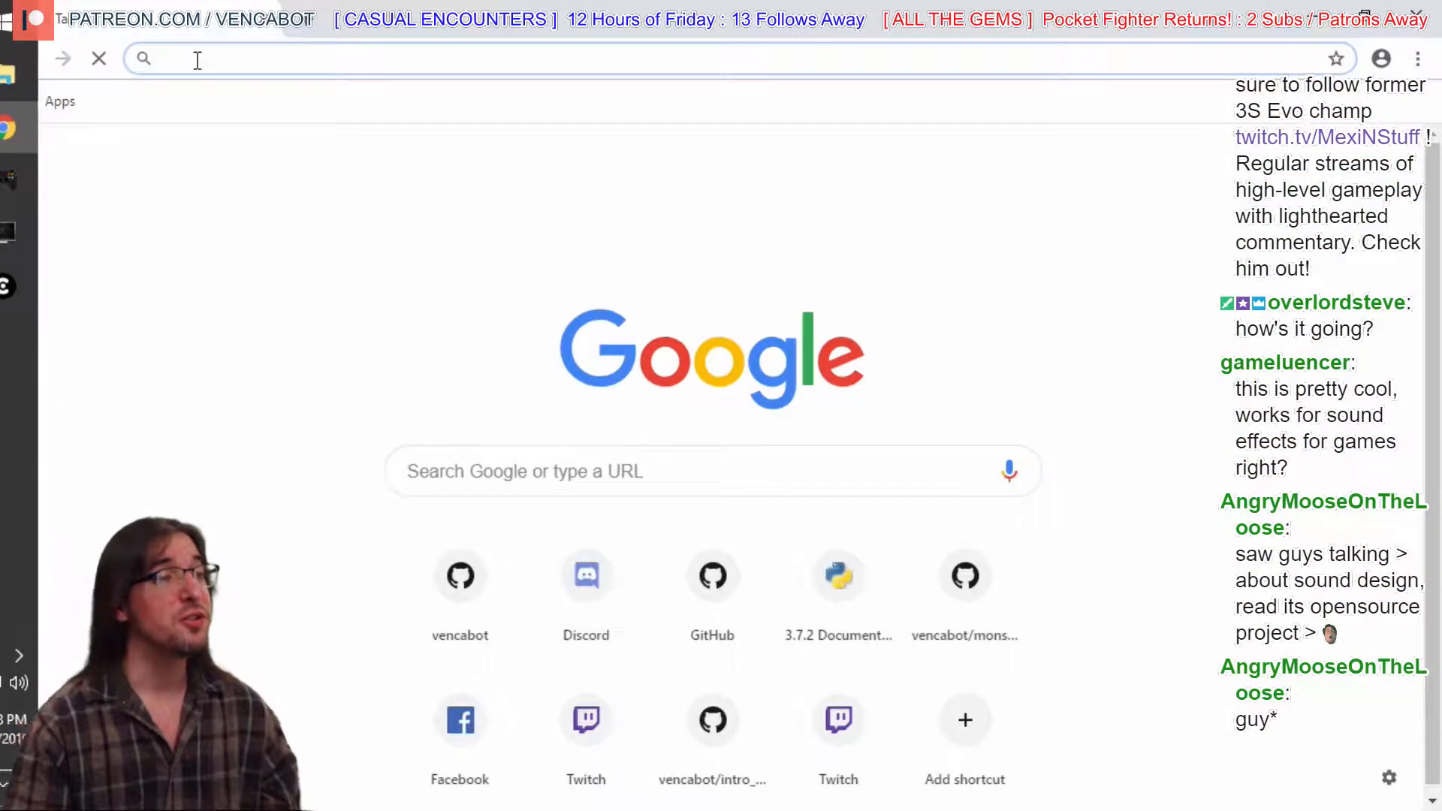
text(vcvrack.com)
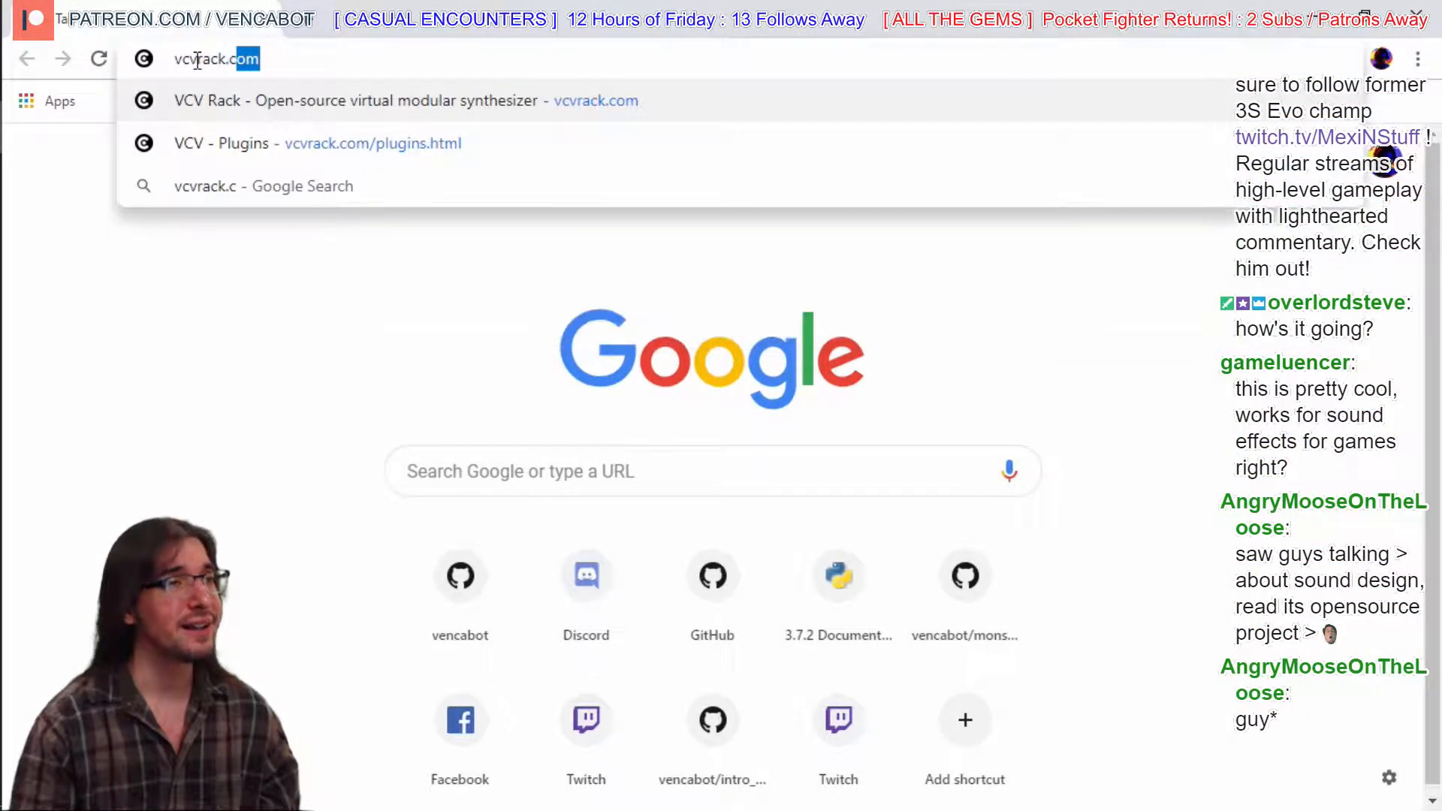
key(Return)
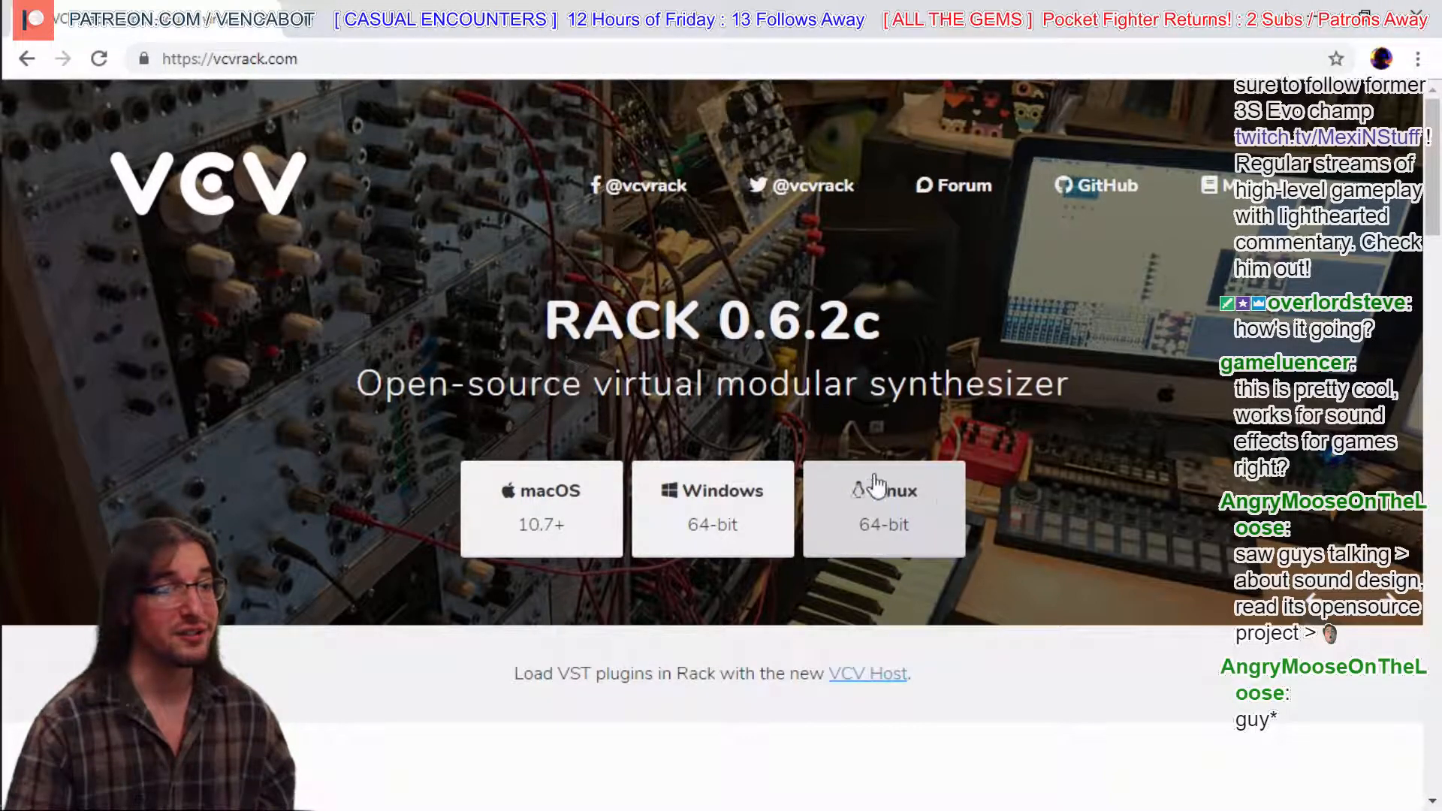
click(1429, 16)
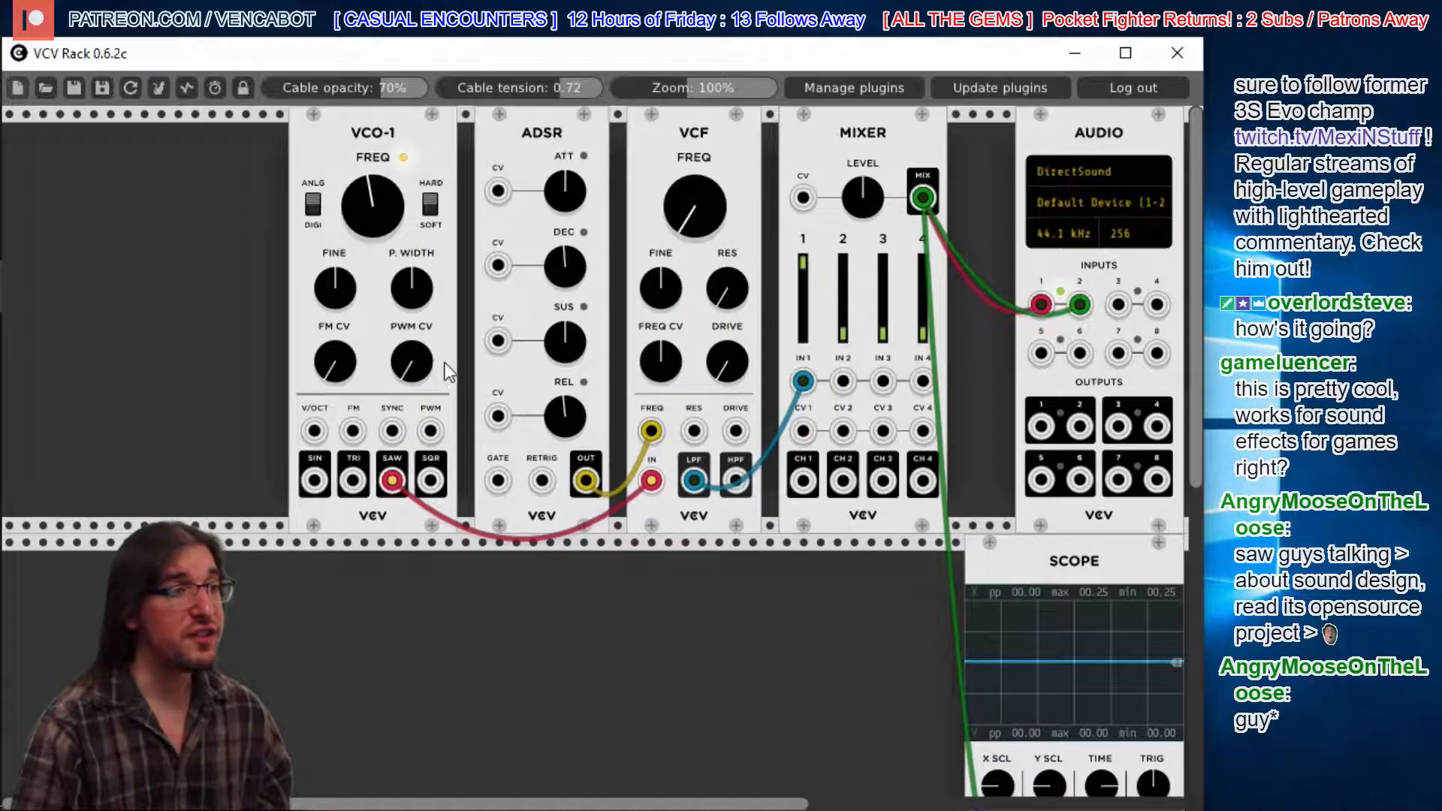
- Add a Fundamental LFO-1 module and place it in the lower row beside the Scope
right_click(188, 173)
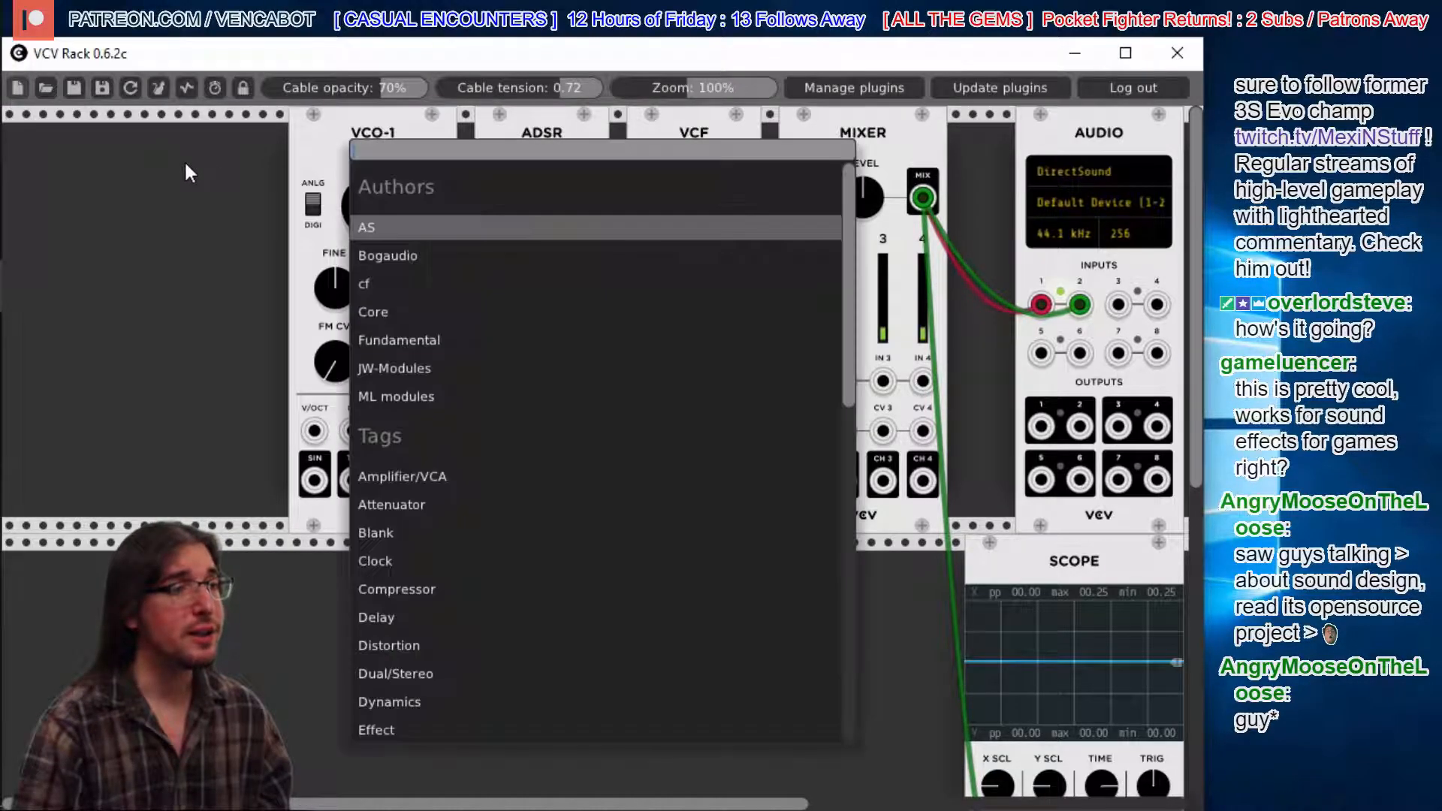
click(391, 339)
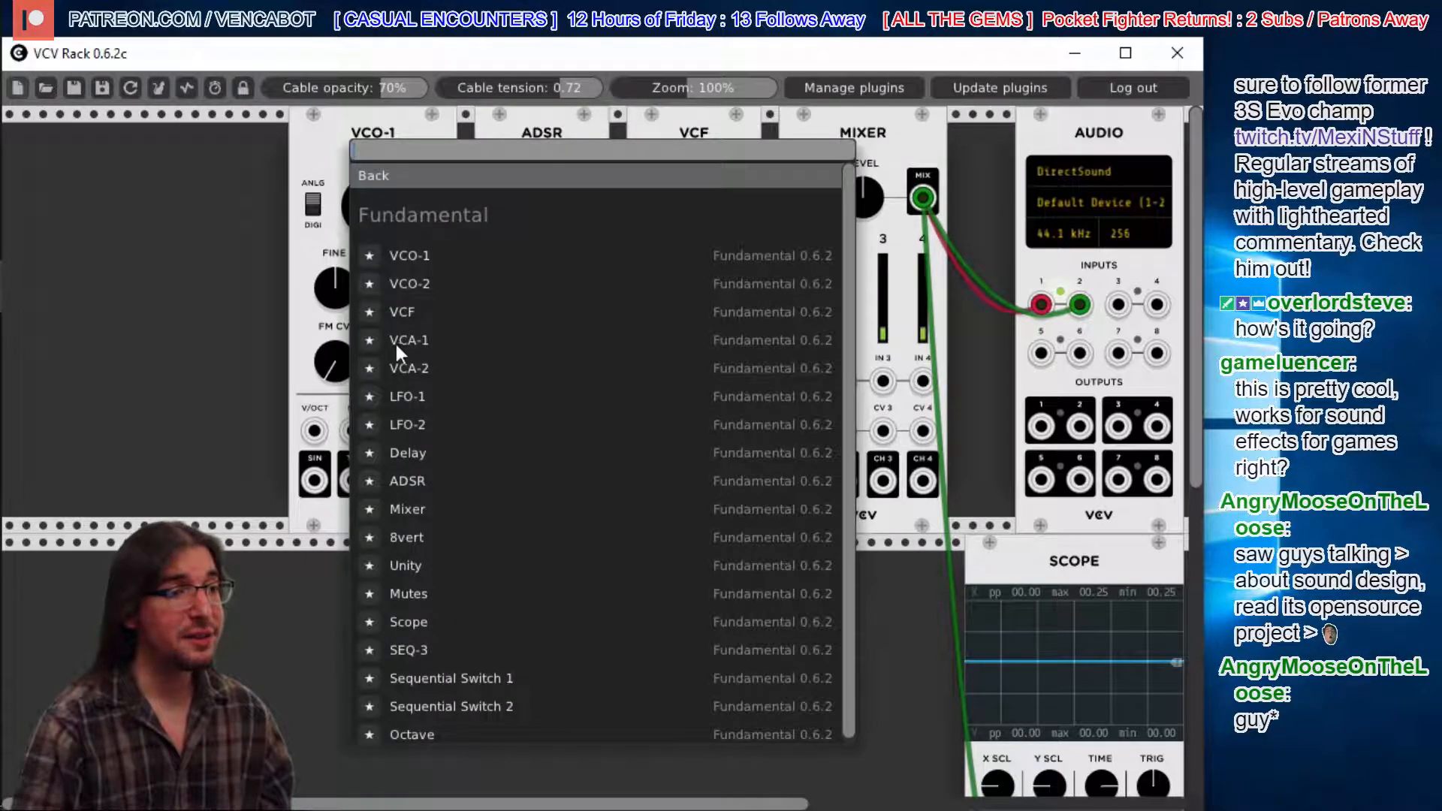
click(419, 399)
drag(154, 125, 356, 556)
drag(394, 499, 805, 585)
- Disconnect the Mixer cable from the Scope's X IN and shift LFO-1 closer to the Scope, directly below the Mixer
drag(1192, 385, 1192, 473)
scroll(1200, 389, down, 1)
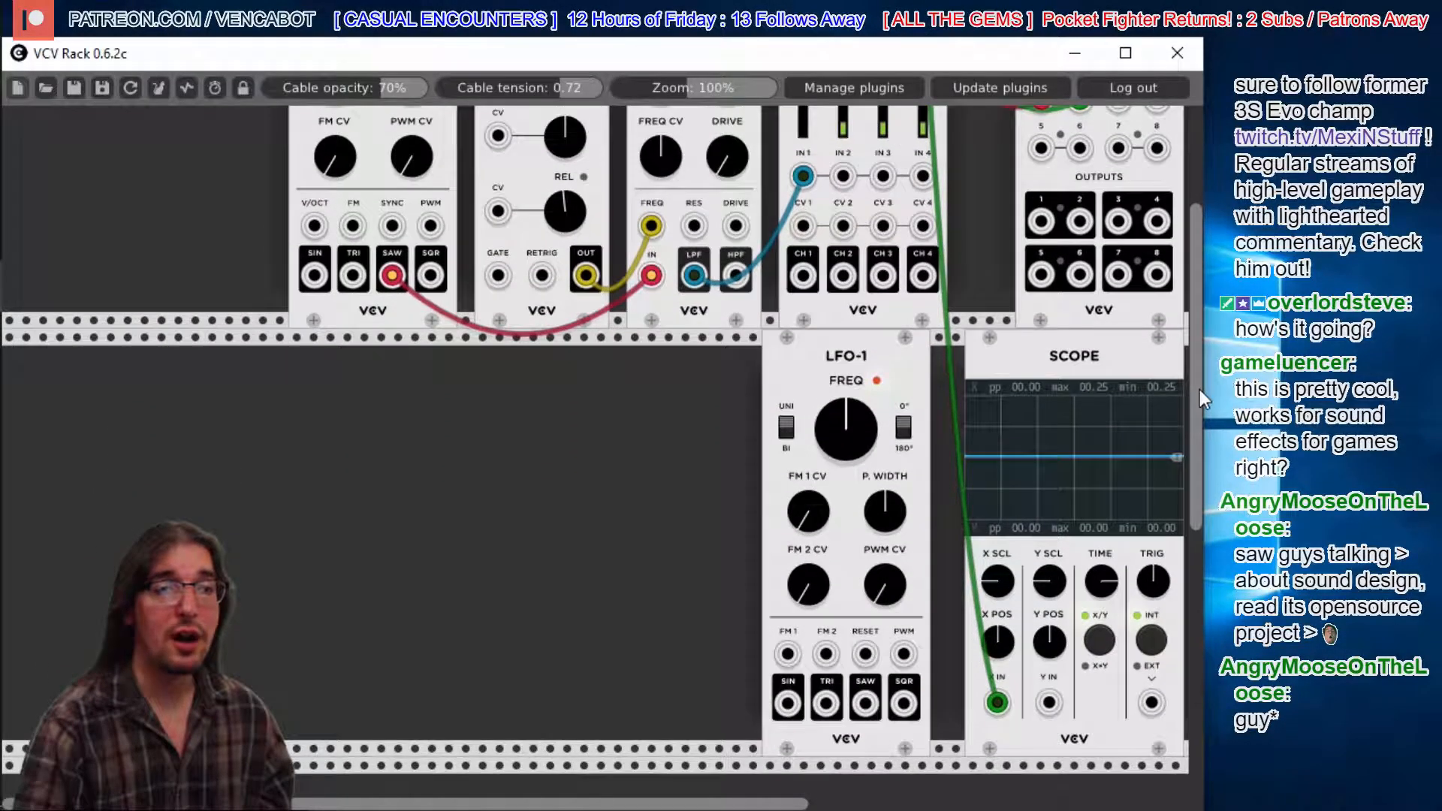
drag(1000, 704, 940, 634)
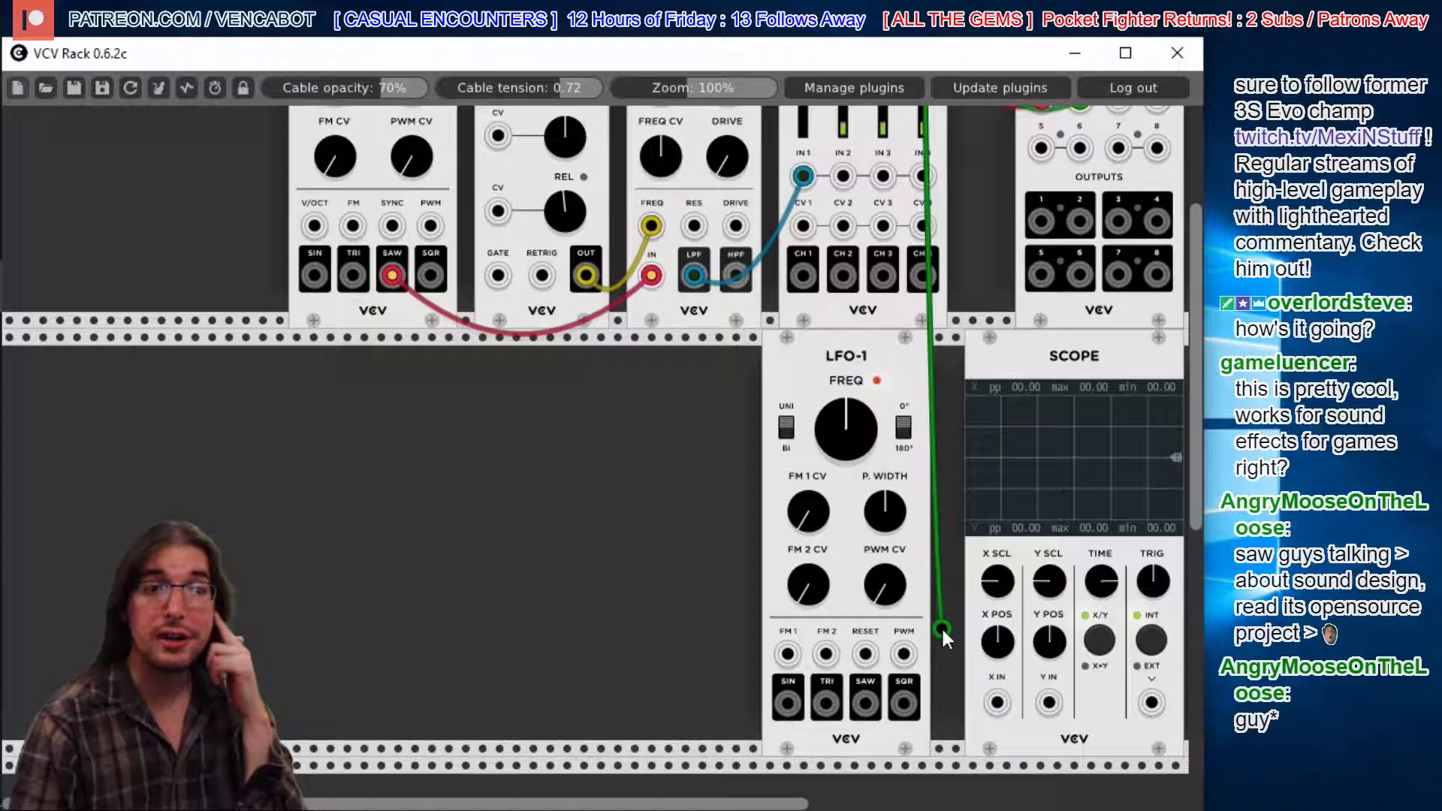
drag(943, 631, 942, 631)
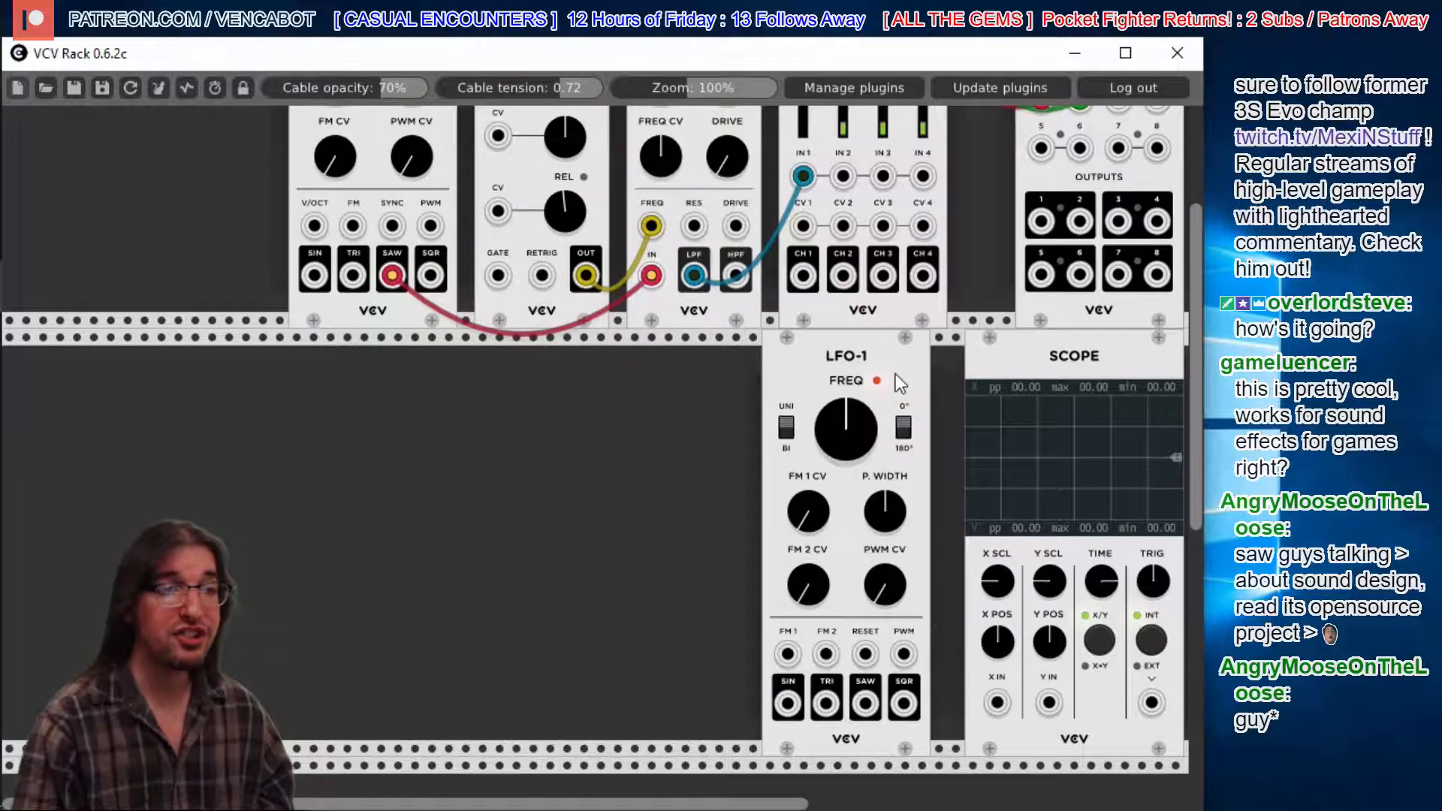
drag(864, 341, 872, 344)
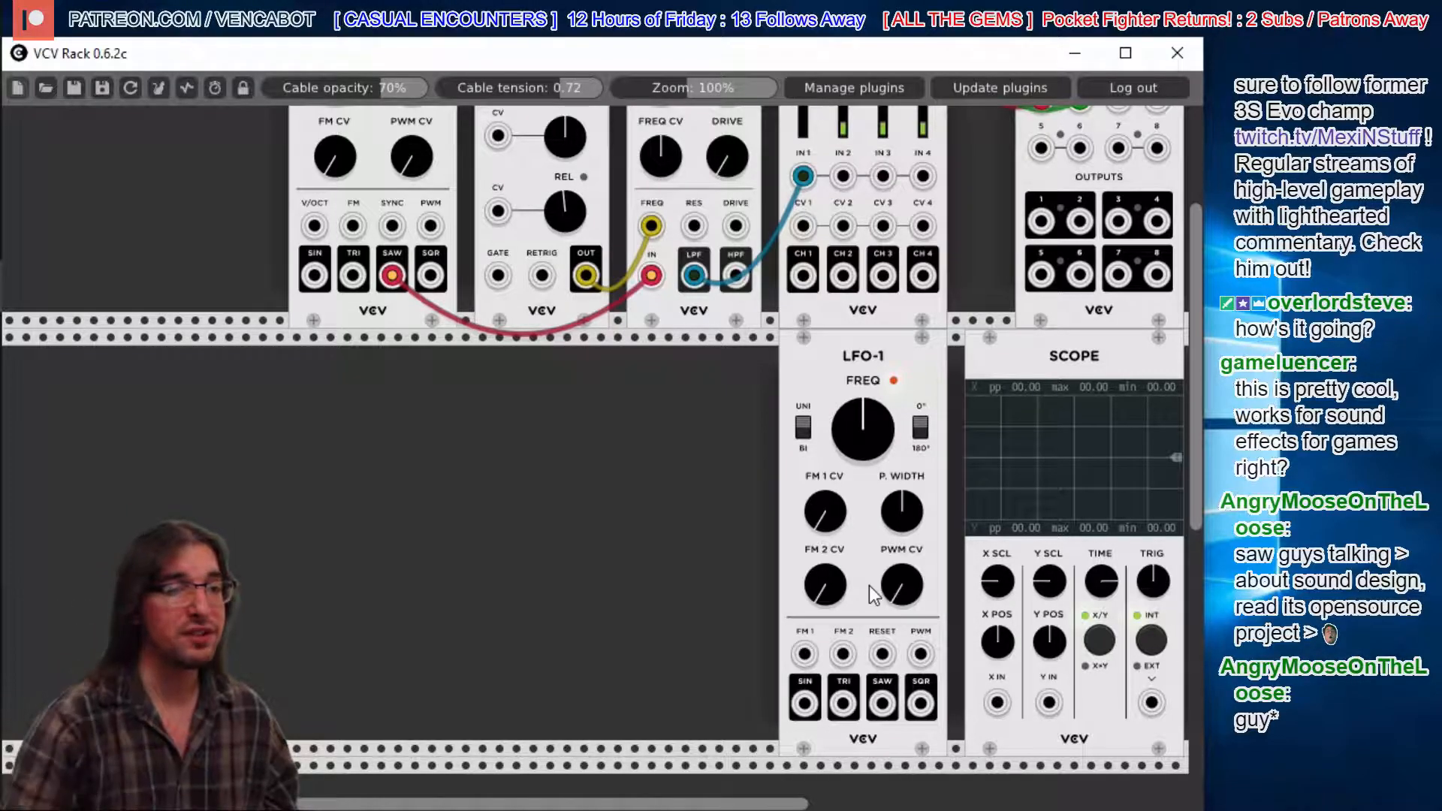
- Patch LFO-1's SIN output into the Scope's X IN, with Y SCL at about three o'clock and TIME at maximum
mouse_move(804, 703)
mouse_down()
mouse_move(1029, 697)
mouse_move(996, 702)
mouse_up()
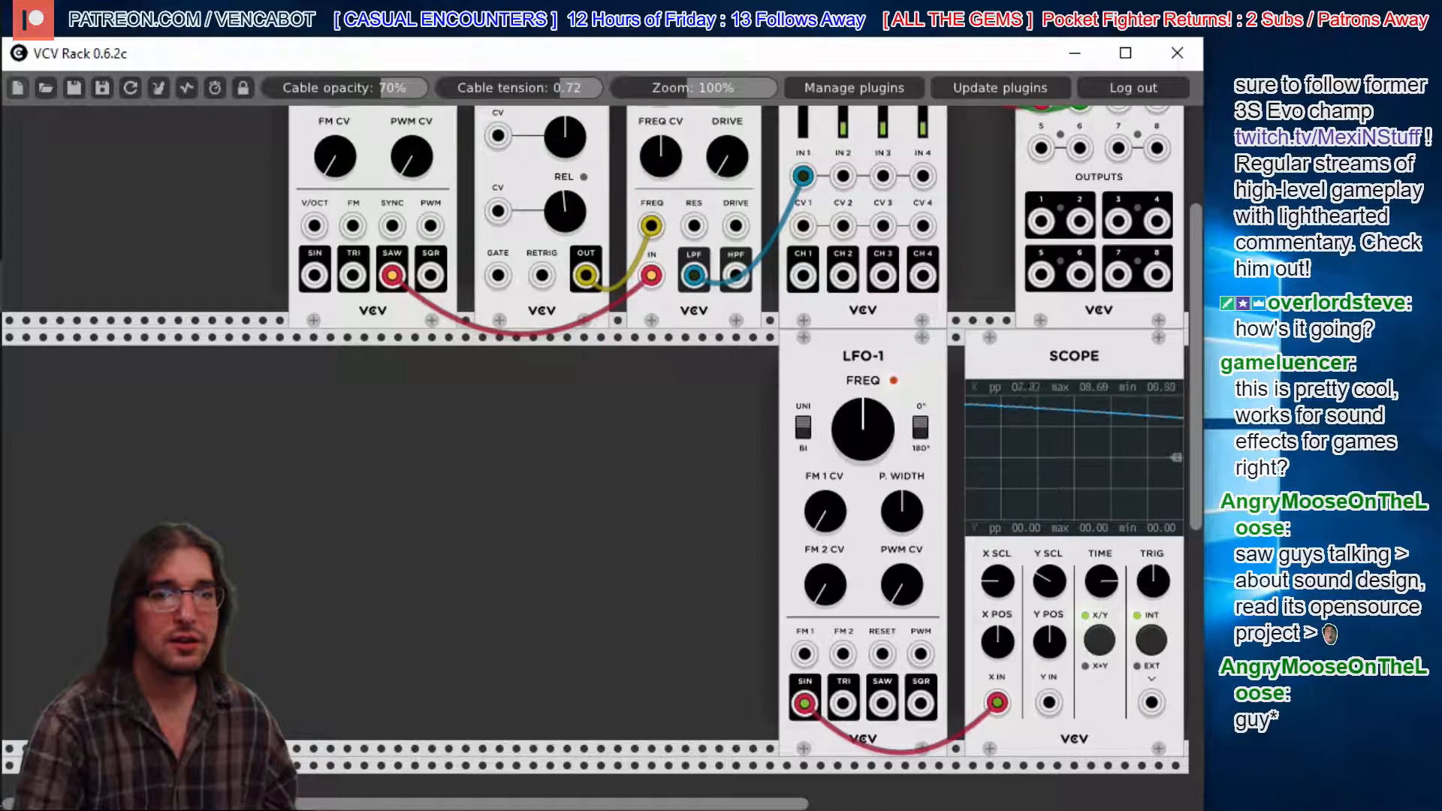
drag(1049, 581, 1049, 526)
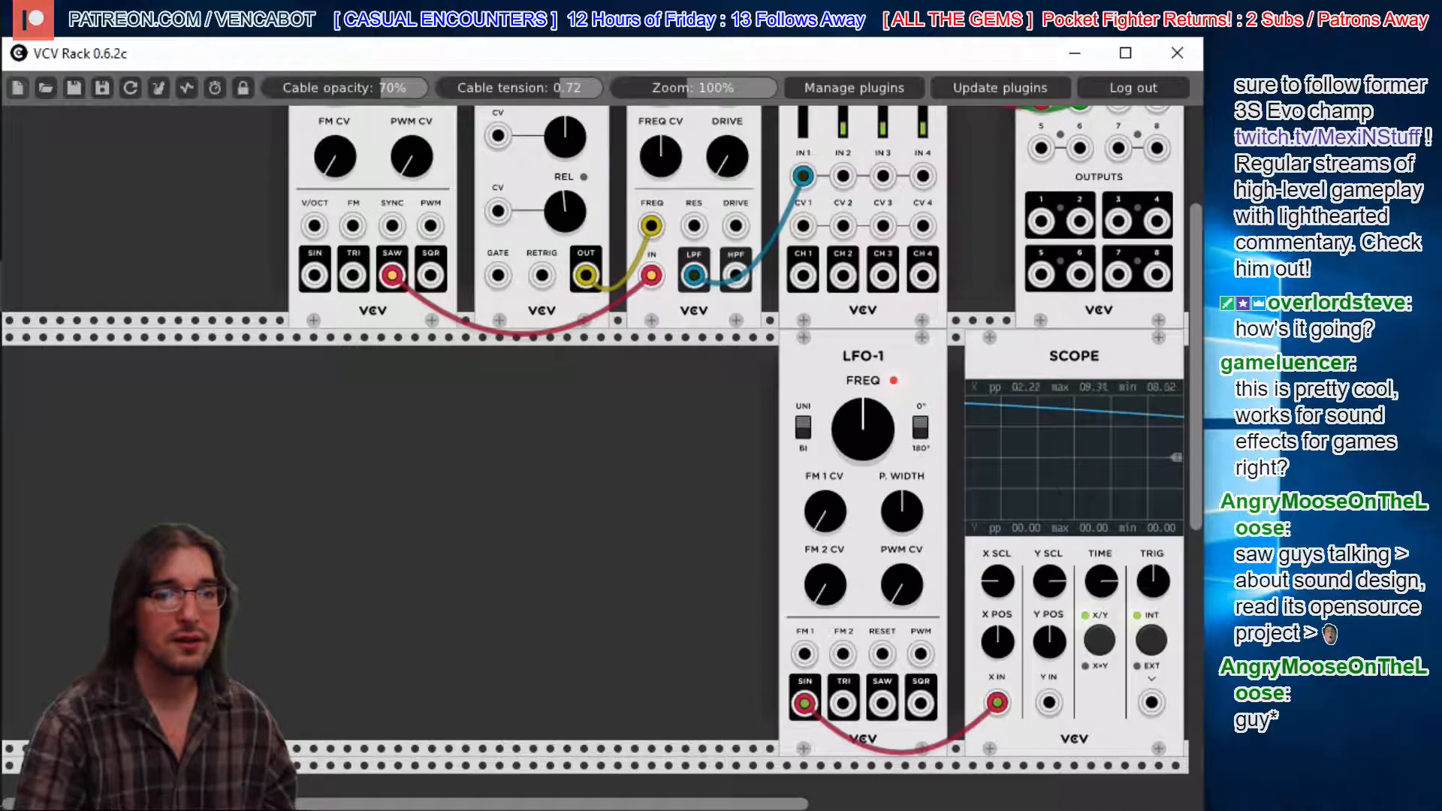
mouse_move(1049, 580)
mouse_down()
mouse_move(1049, 625)
mouse_move(1048, 595)
mouse_move(1100, 525)
mouse_up()
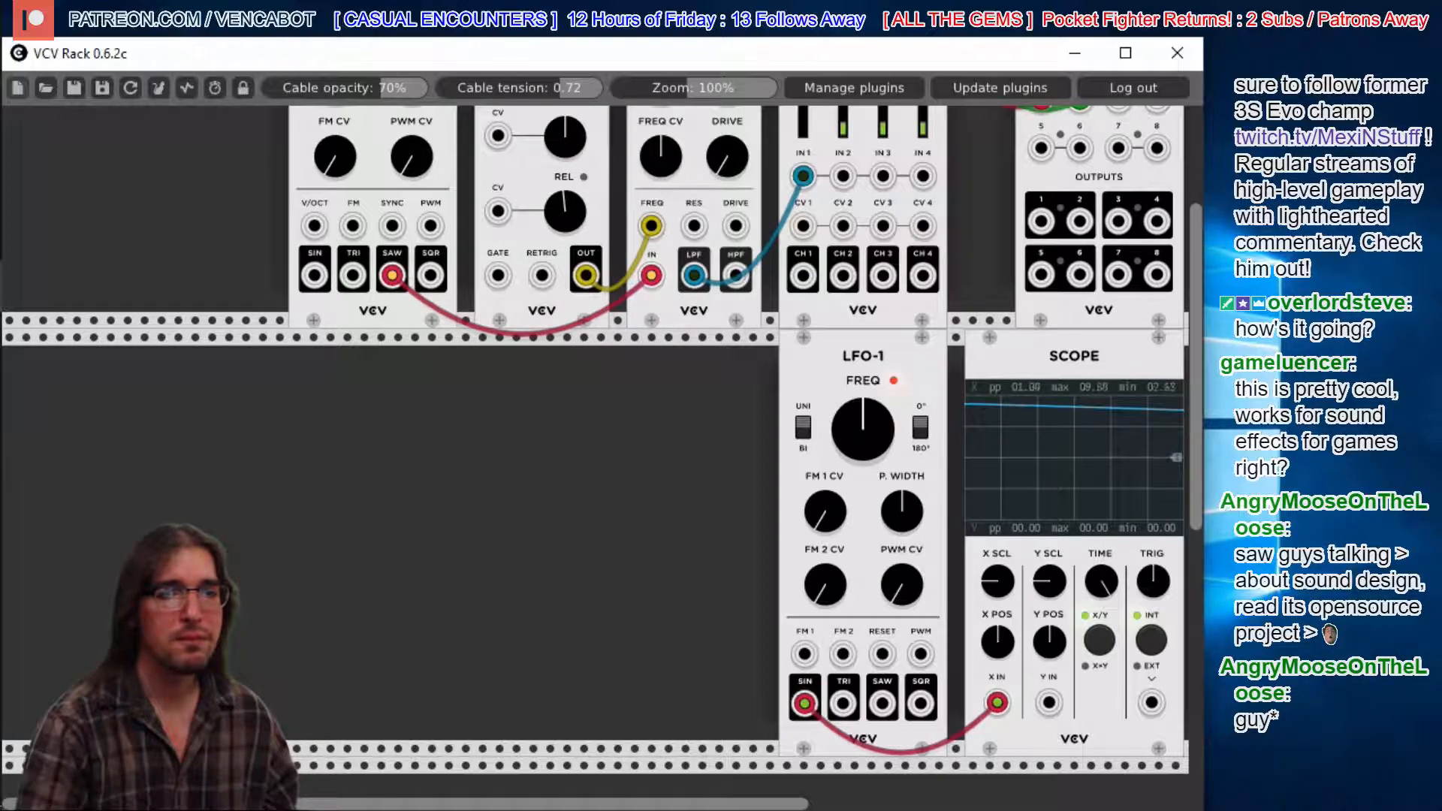
- Adjust the Scope's TIME to about three o'clock and move the LFO-1 end of the cable from SIN to SQR
mouse_move(1100, 580)
mouse_down()
mouse_move(1101, 631)
mouse_move(1101, 593)
mouse_up()
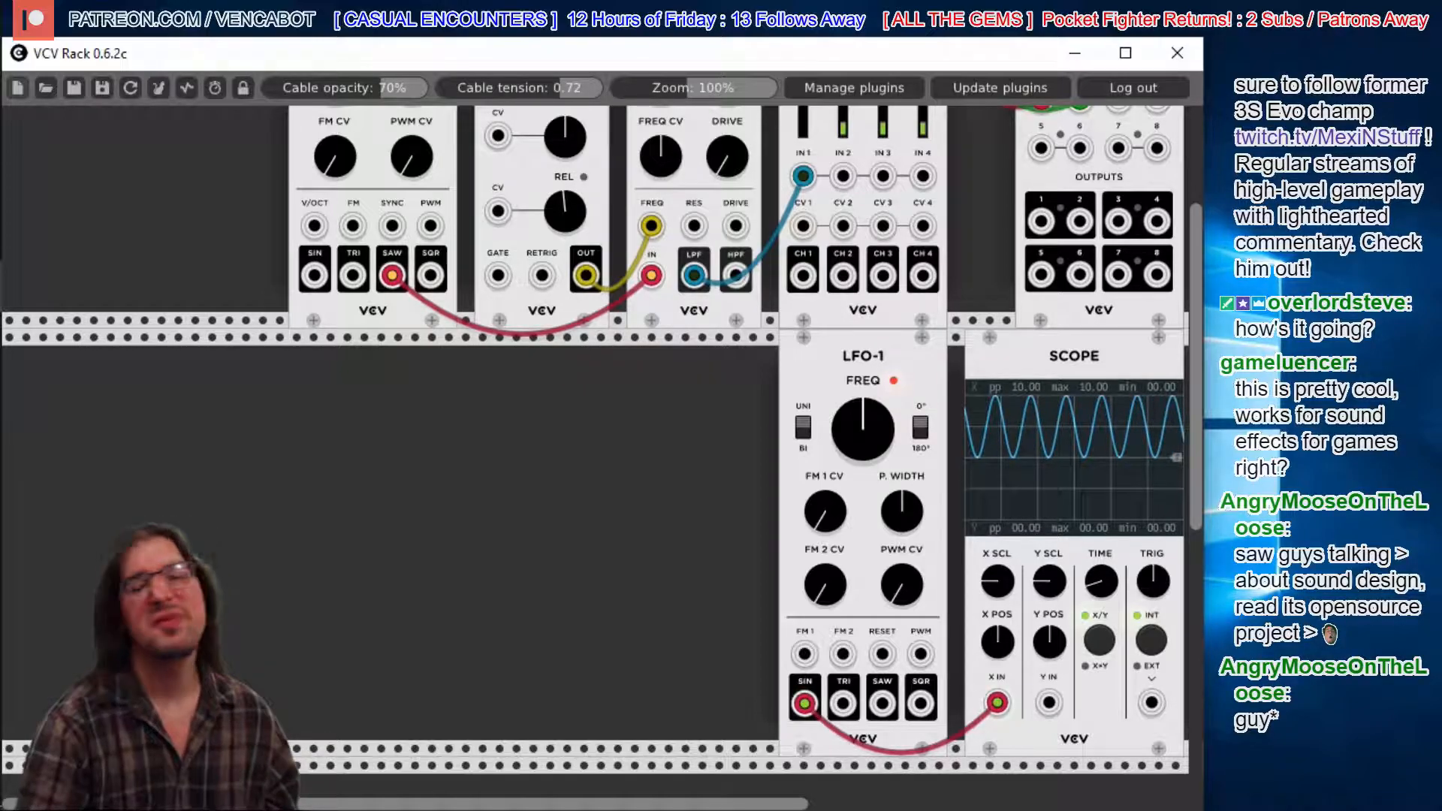
mouse_move(1101, 580)
mouse_down()
mouse_move(1101, 526)
mouse_move(1101, 574)
mouse_up()
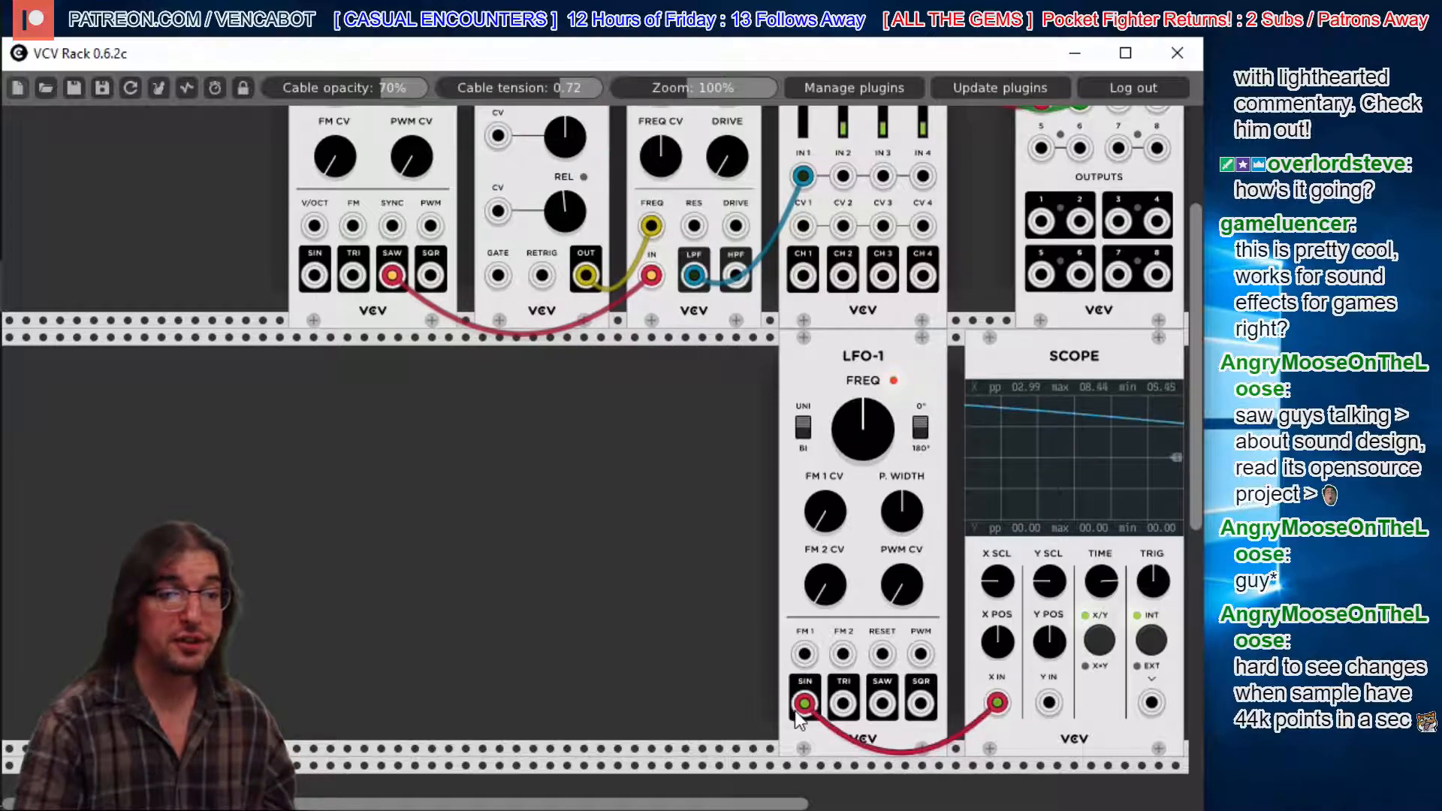
drag(802, 703, 920, 703)
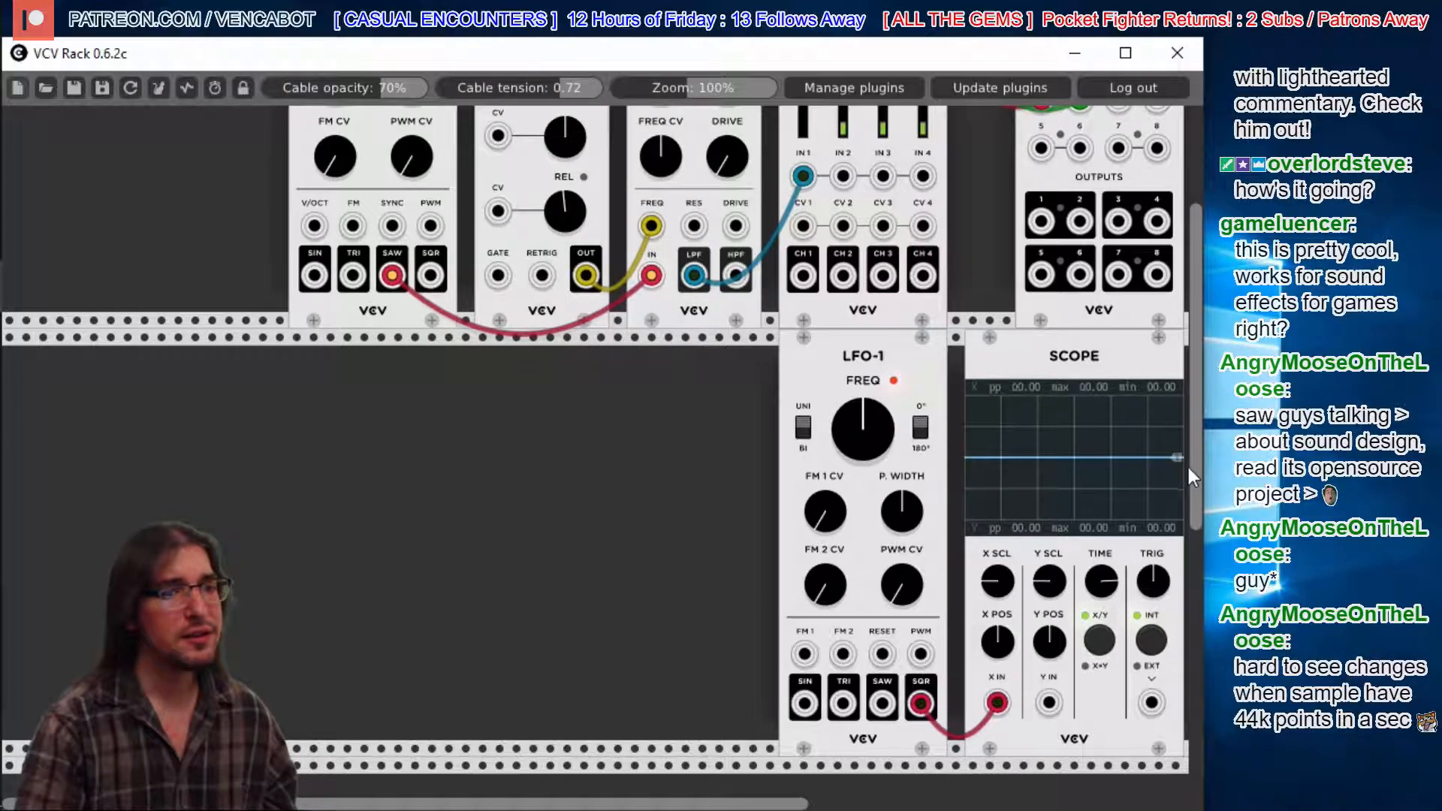
- Lower LFO-1's FREQ to about ten o'clock and move its SQR cable from the Scope's X IN to the ADSR's GATE
mouse_move(856, 402)
mouse_down()
mouse_move(856, 466)
mouse_move(845, 425)
mouse_up()
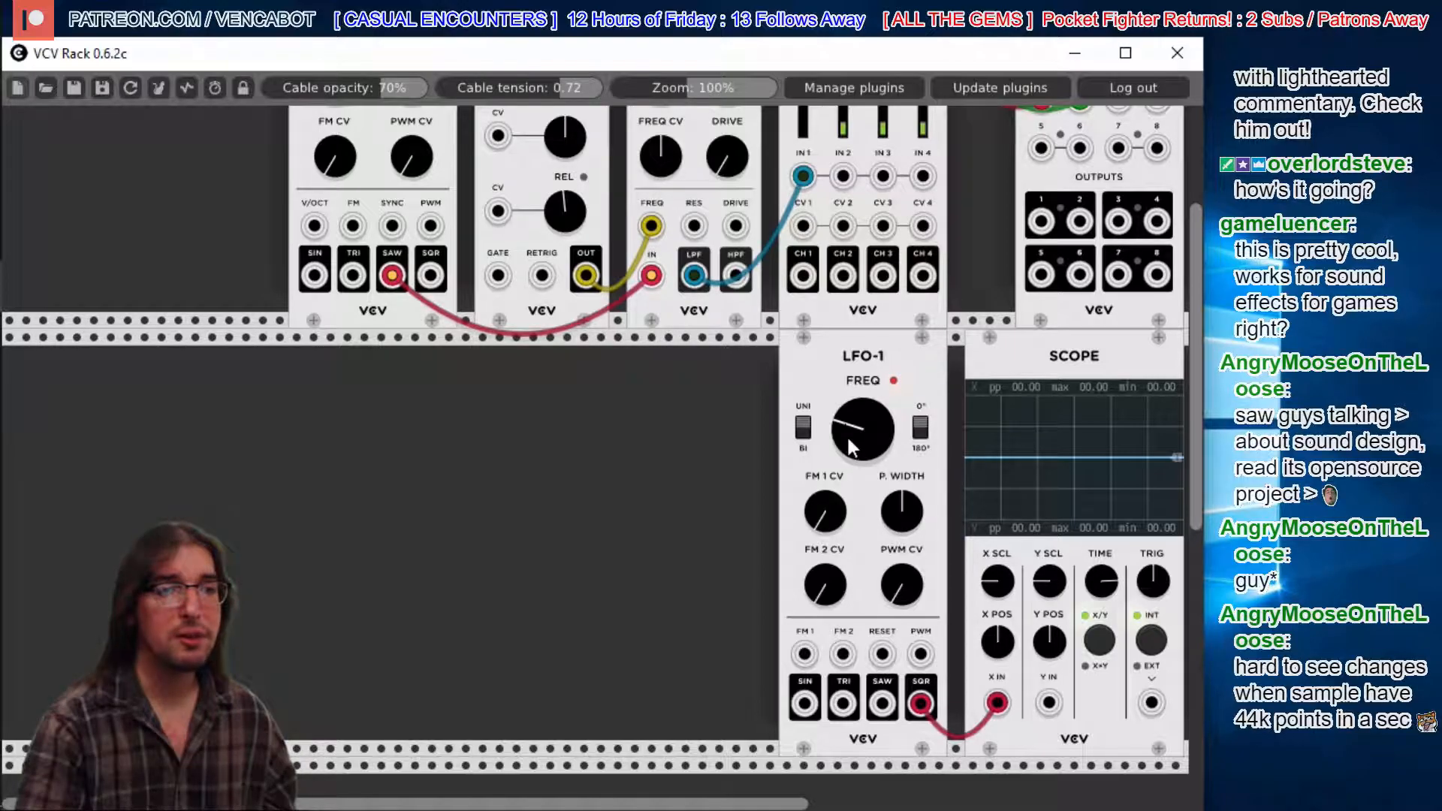
drag(849, 439, 848, 428)
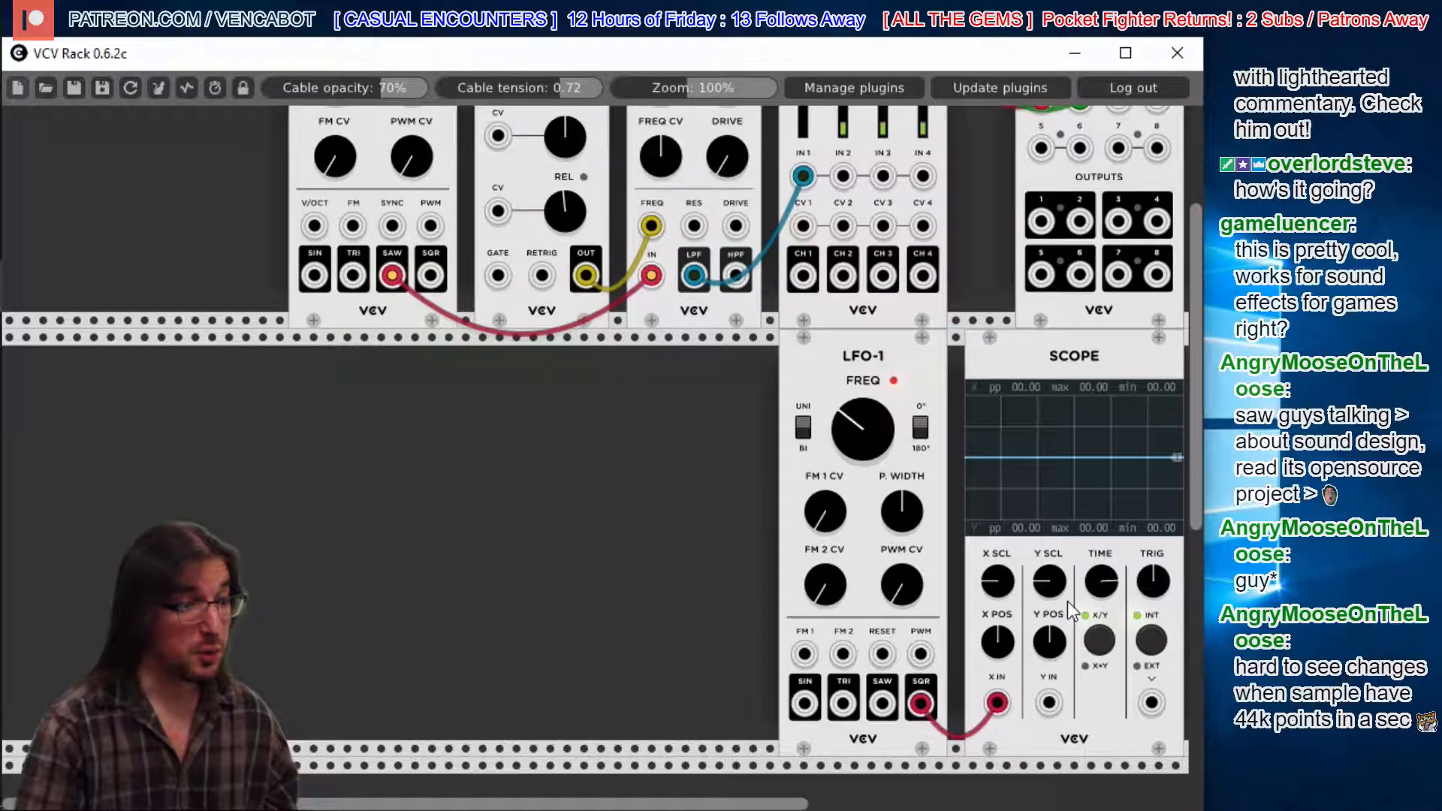
scroll(1200, 497, up, 2)
scroll(1200, 497, up, 2)
scroll(1200, 497, down, 3)
drag(998, 742, 498, 313)
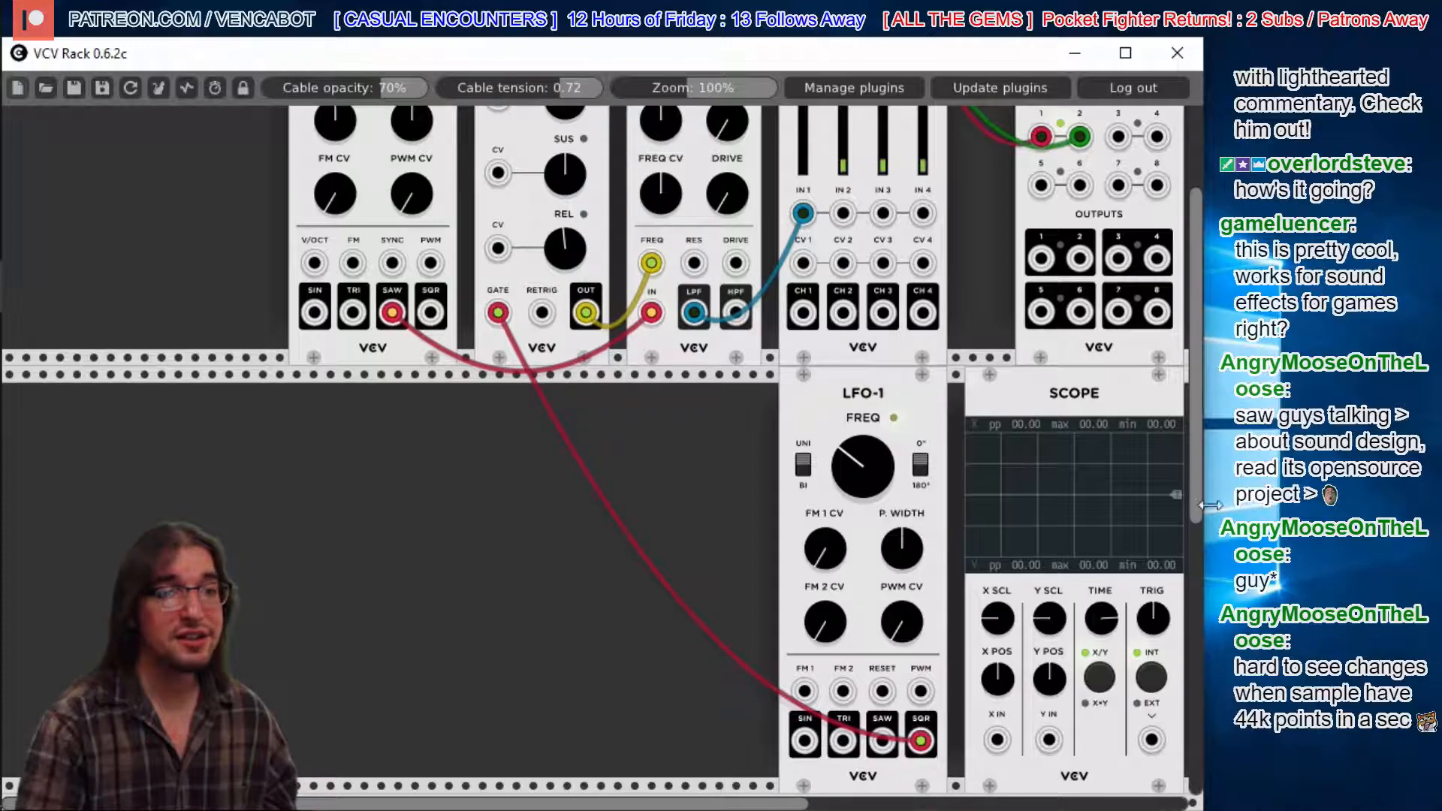
- Patch the Mixer's MIX output into the Scope's X IN
scroll(1199, 505, up, 5)
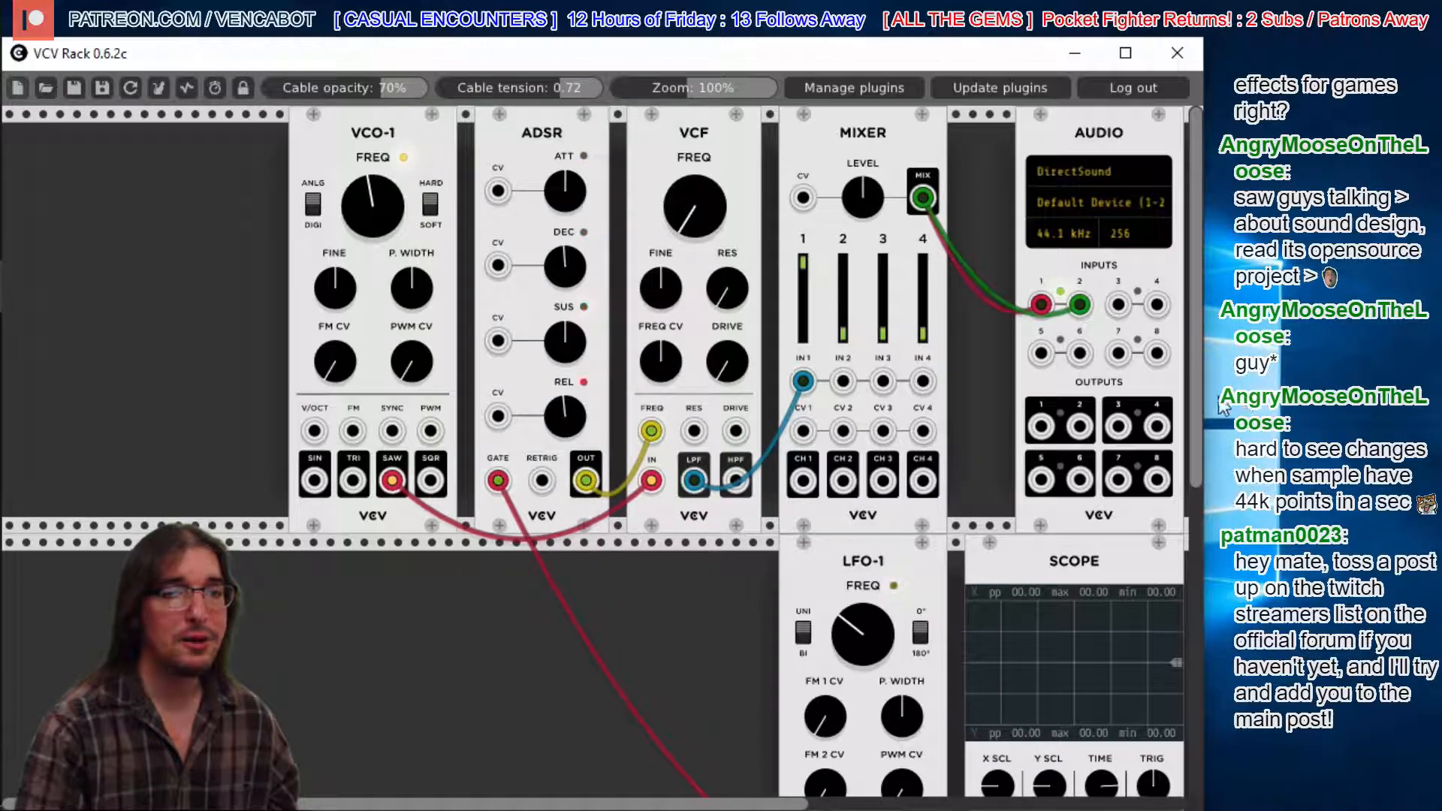
scroll(1197, 395, down, 2)
scroll(1197, 395, up, 2)
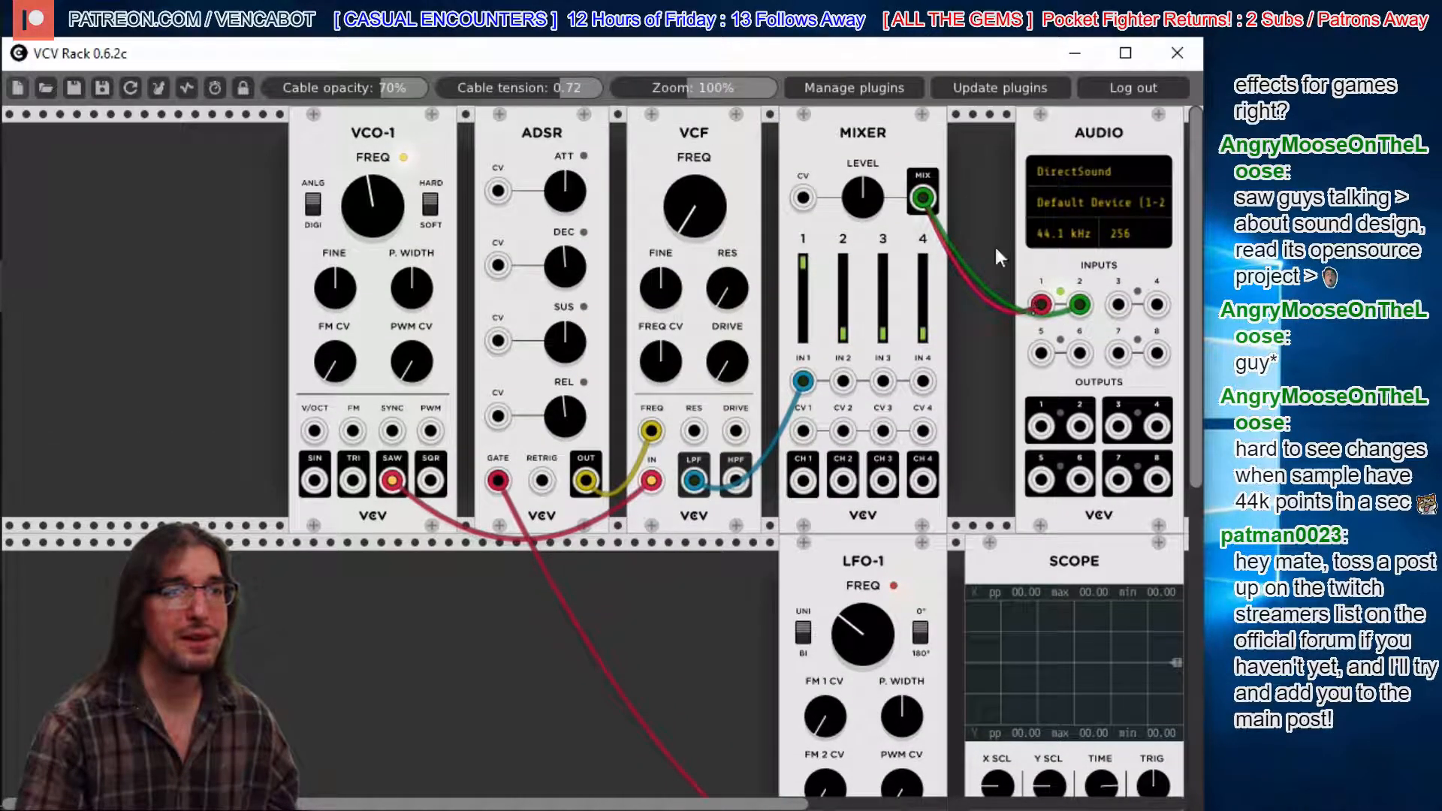
scroll(1195, 317, down, 2)
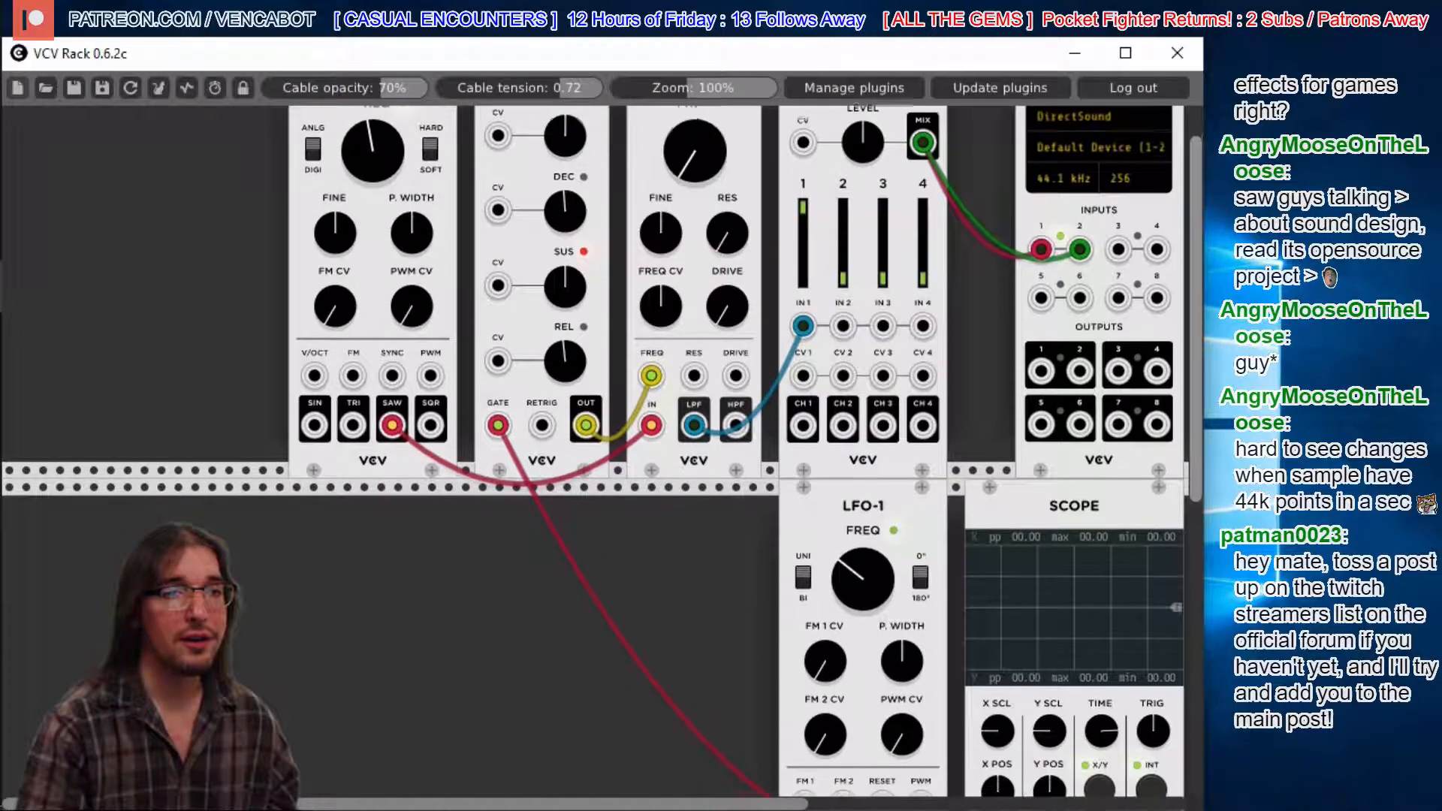
mouse_move(925, 124)
mouse_down()
mouse_move(961, 250)
mouse_move(1033, 775)
mouse_move(997, 500)
mouse_move(997, 530)
mouse_up()
scroll(1129, 423, up, 10)
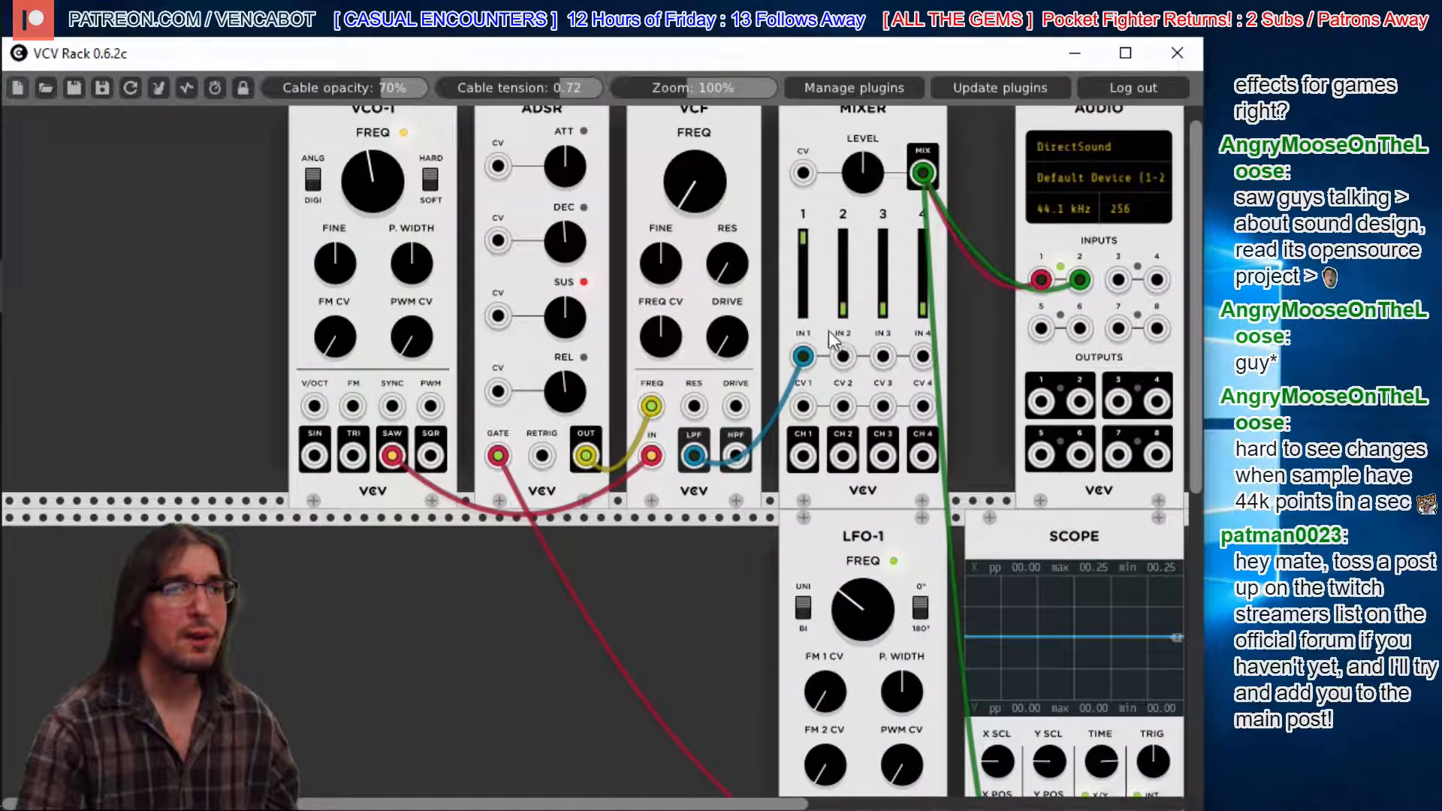
- Raise the VCF's FREQ to about one o'clock, and try a higher FREQ CV before returning it to twelve o'clock
mouse_move(689, 194)
mouse_down()
mouse_move(690, 126)
mouse_move(689, 169)
mouse_up()
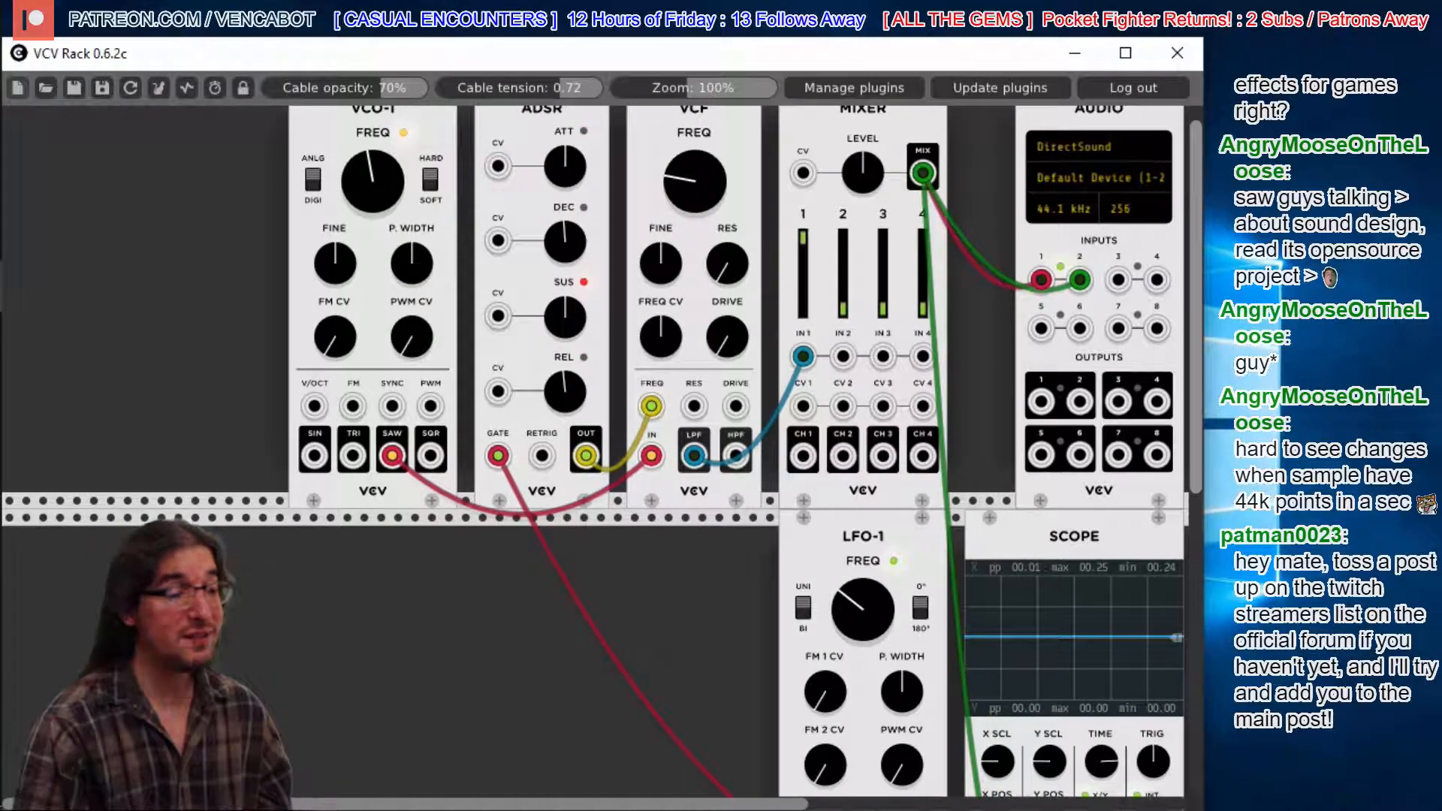
scroll(1197, 307, up, 1)
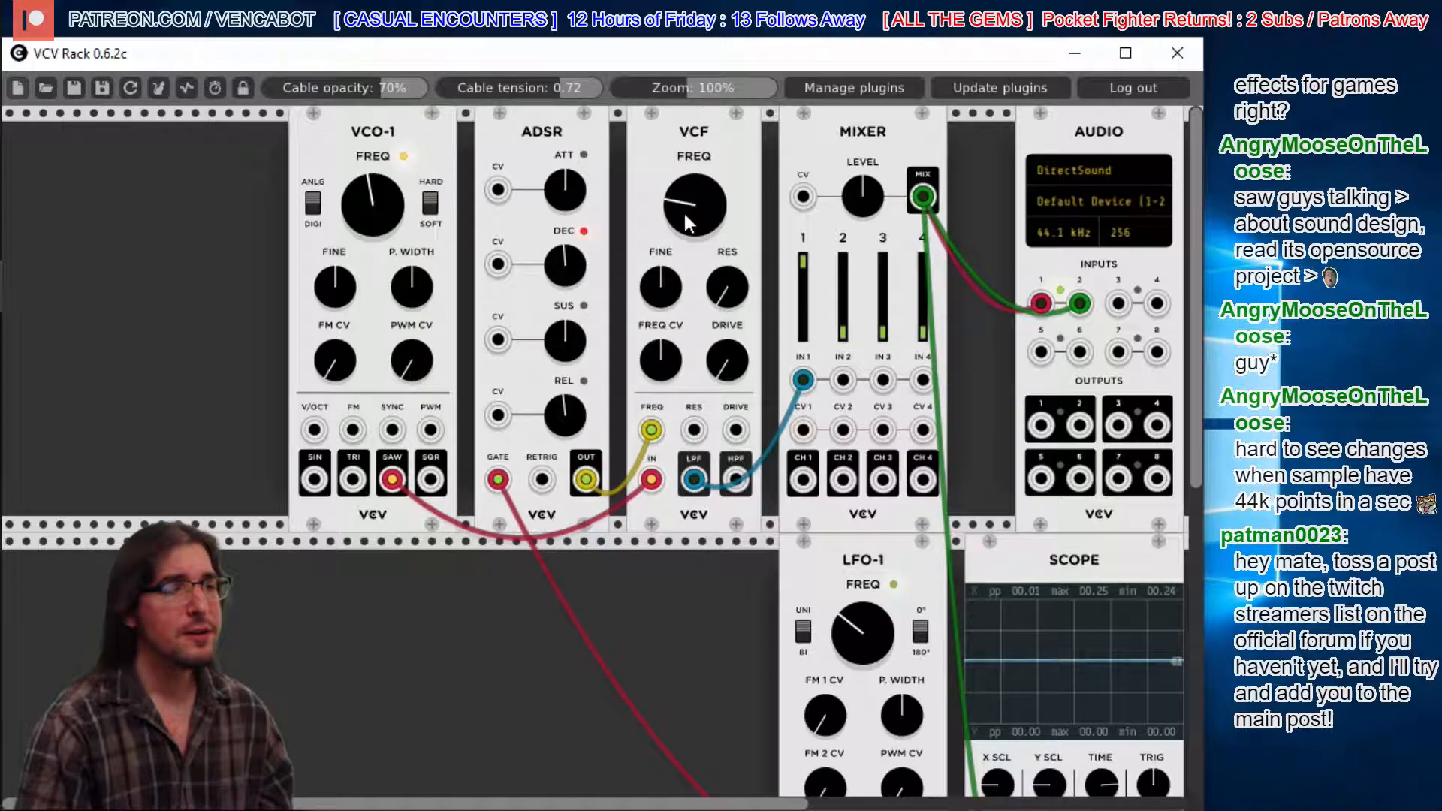
drag(678, 213, 677, 150)
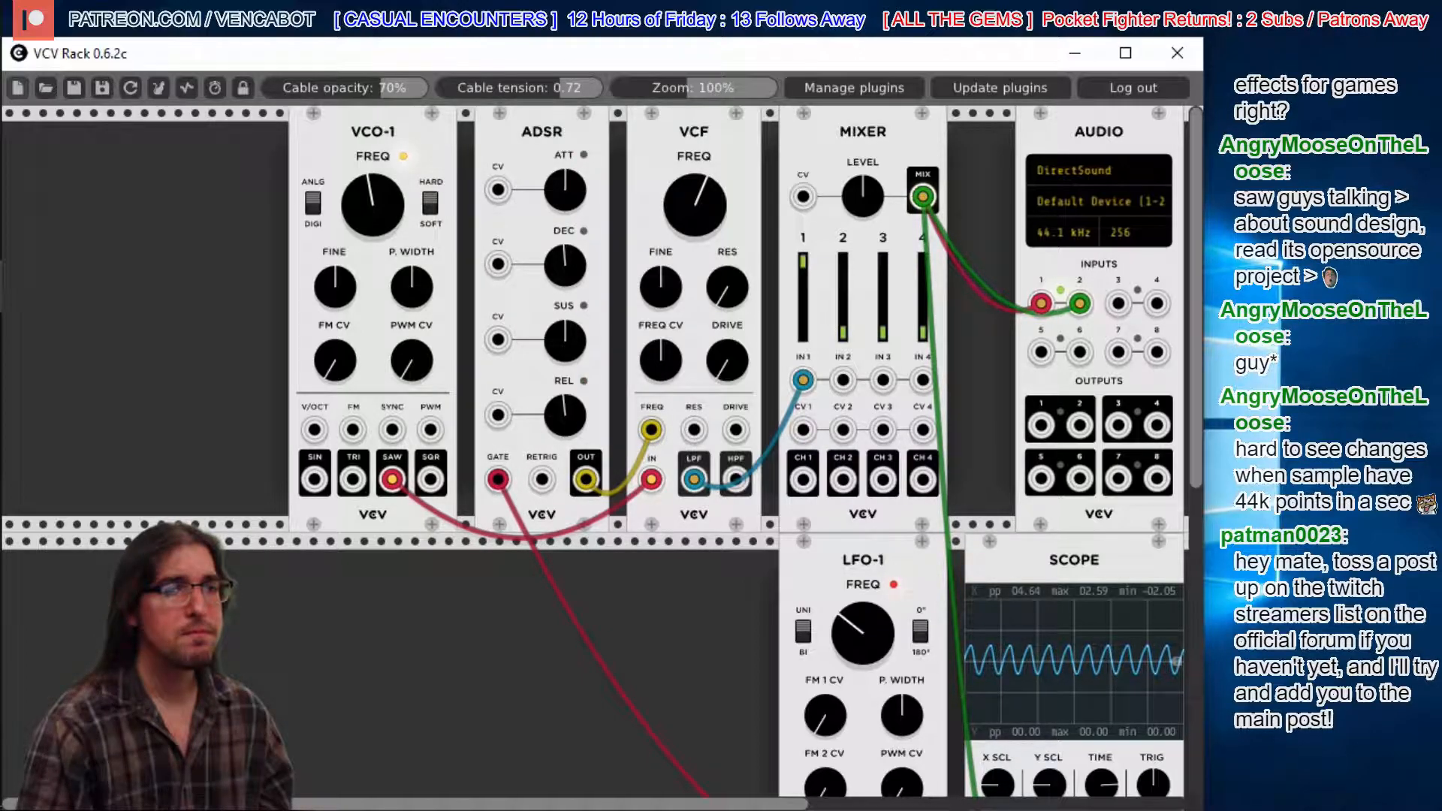
drag(654, 364, 653, 321)
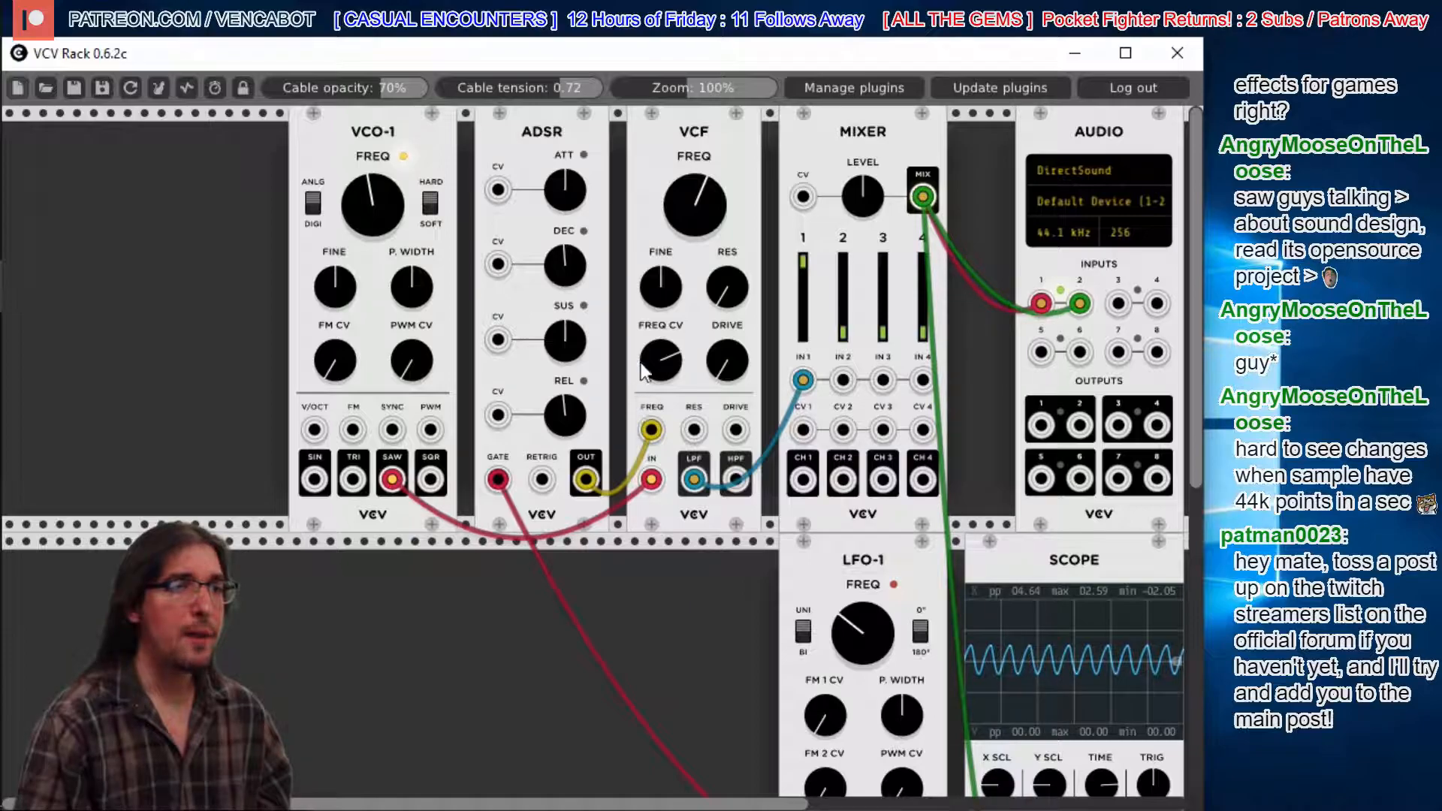
mouse_move(659, 358)
mouse_down()
mouse_move(659, 377)
mouse_move(651, 341)
mouse_up()
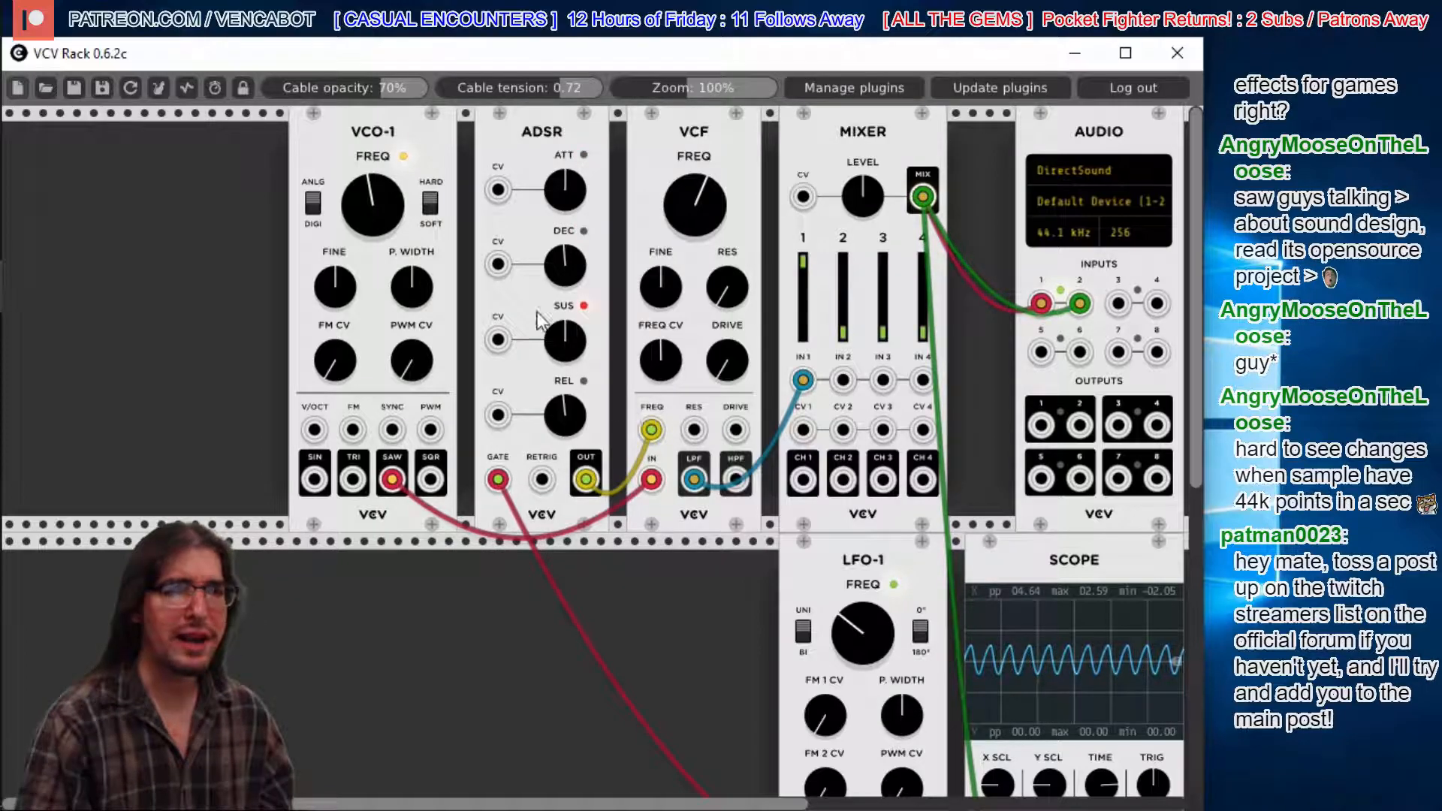
- Try the VCF's FREQ at about two o'clock, sweeping FREQ CV above and below centre and back to twelve o'clock
drag(682, 197, 682, 207)
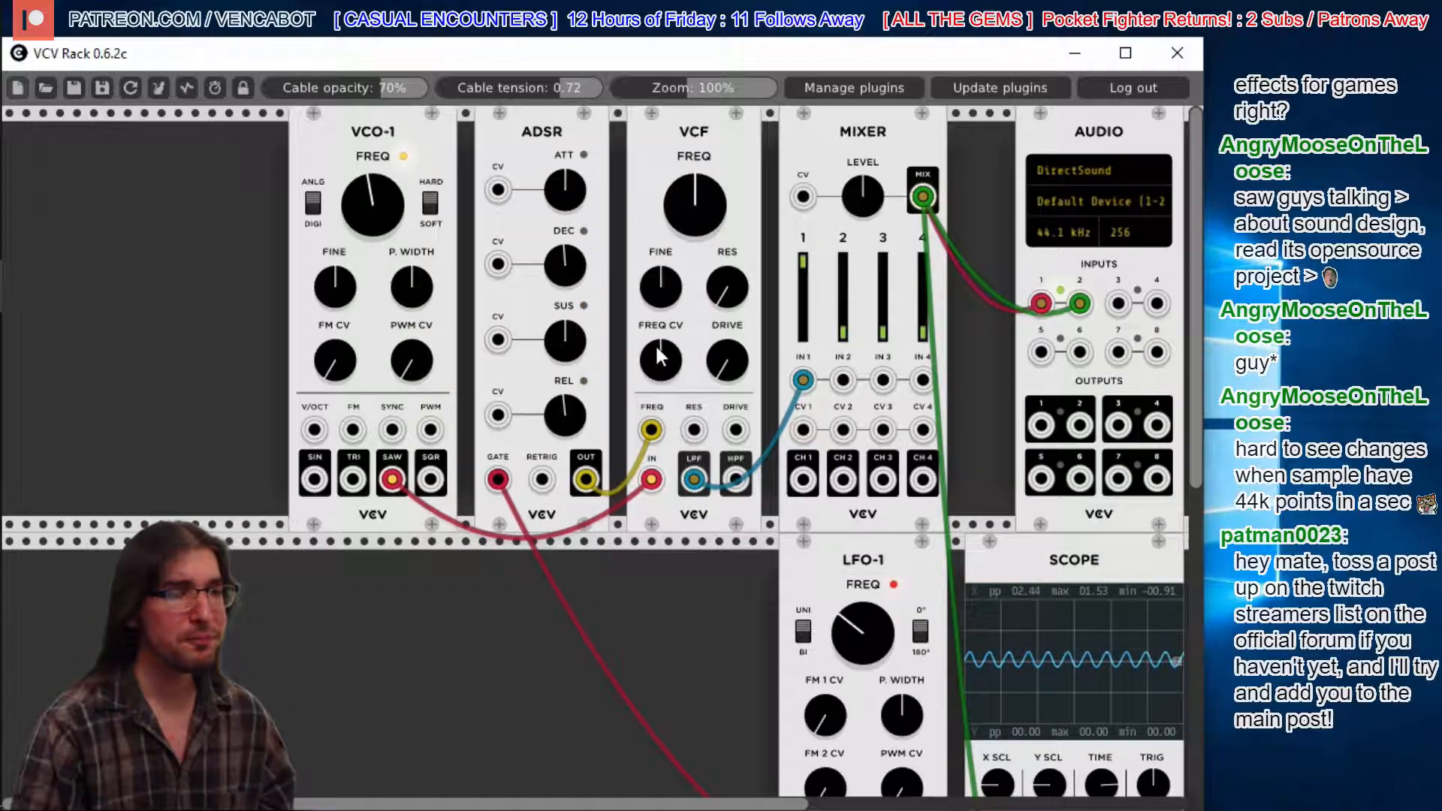
drag(708, 218, 707, 150)
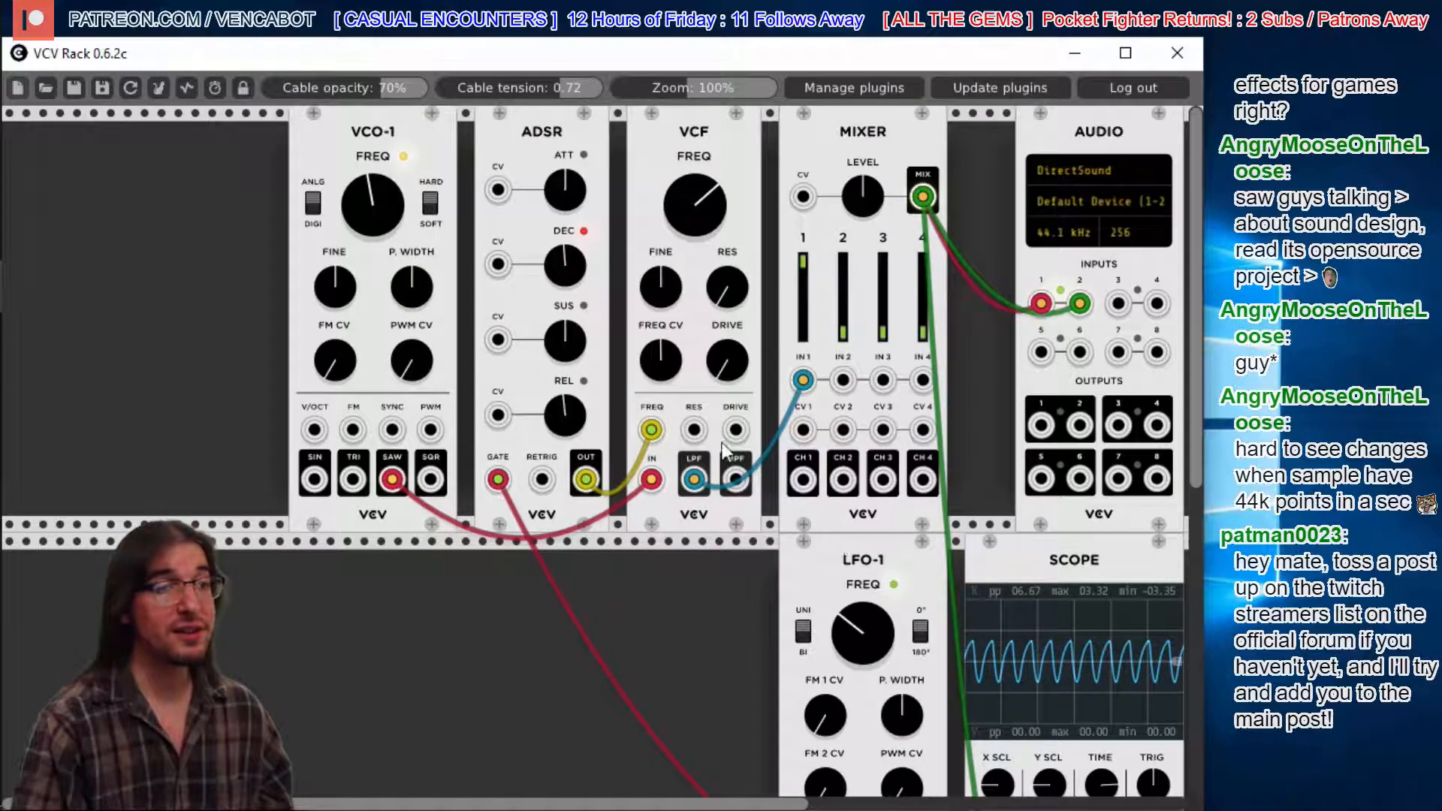
drag(667, 365, 667, 304)
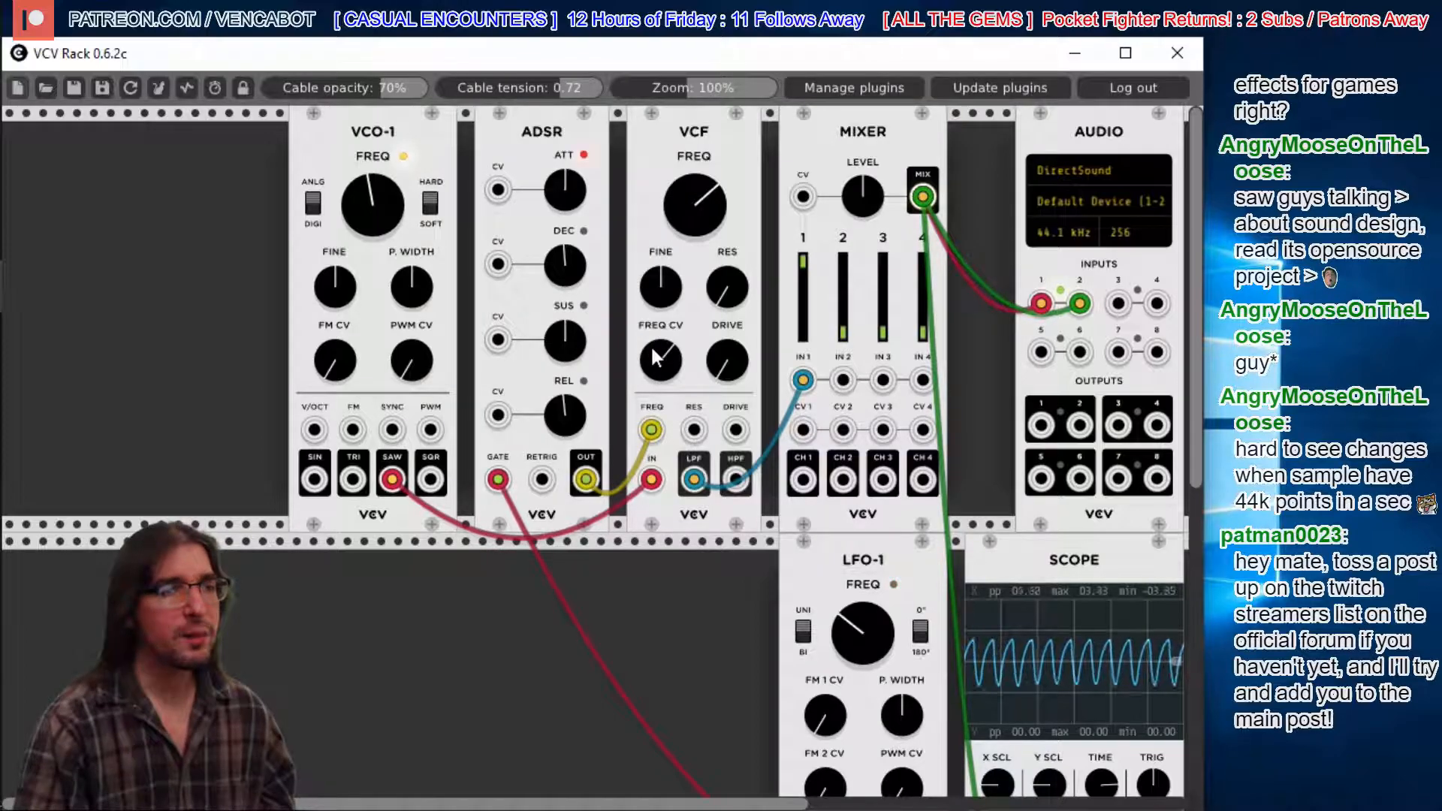
drag(659, 359, 657, 367)
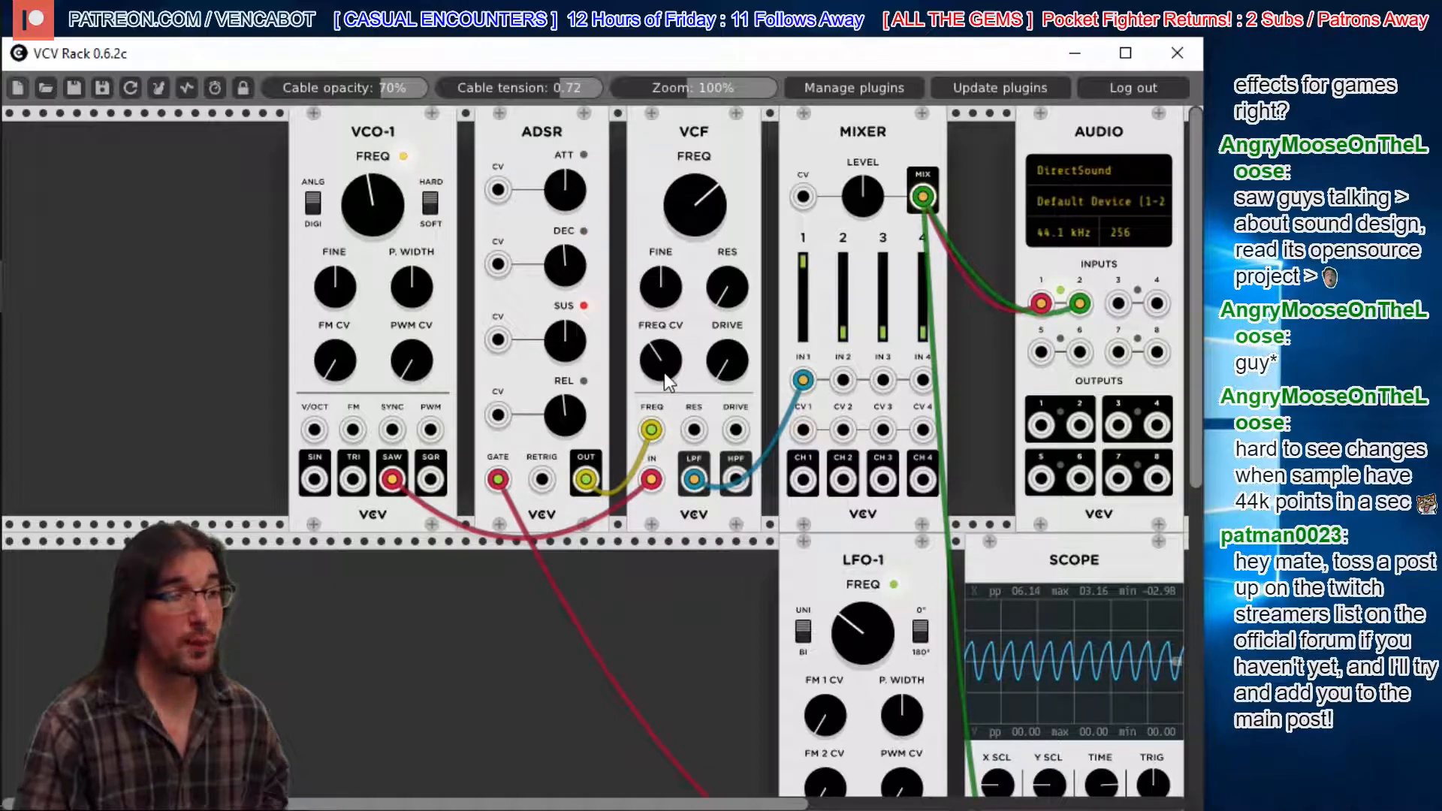
drag(661, 359, 661, 365)
- Lower VCO-1's FREQ to about eleven o'clock and raise the VCF's FREQ CV to between two and three o'clock
drag(372, 205, 373, 210)
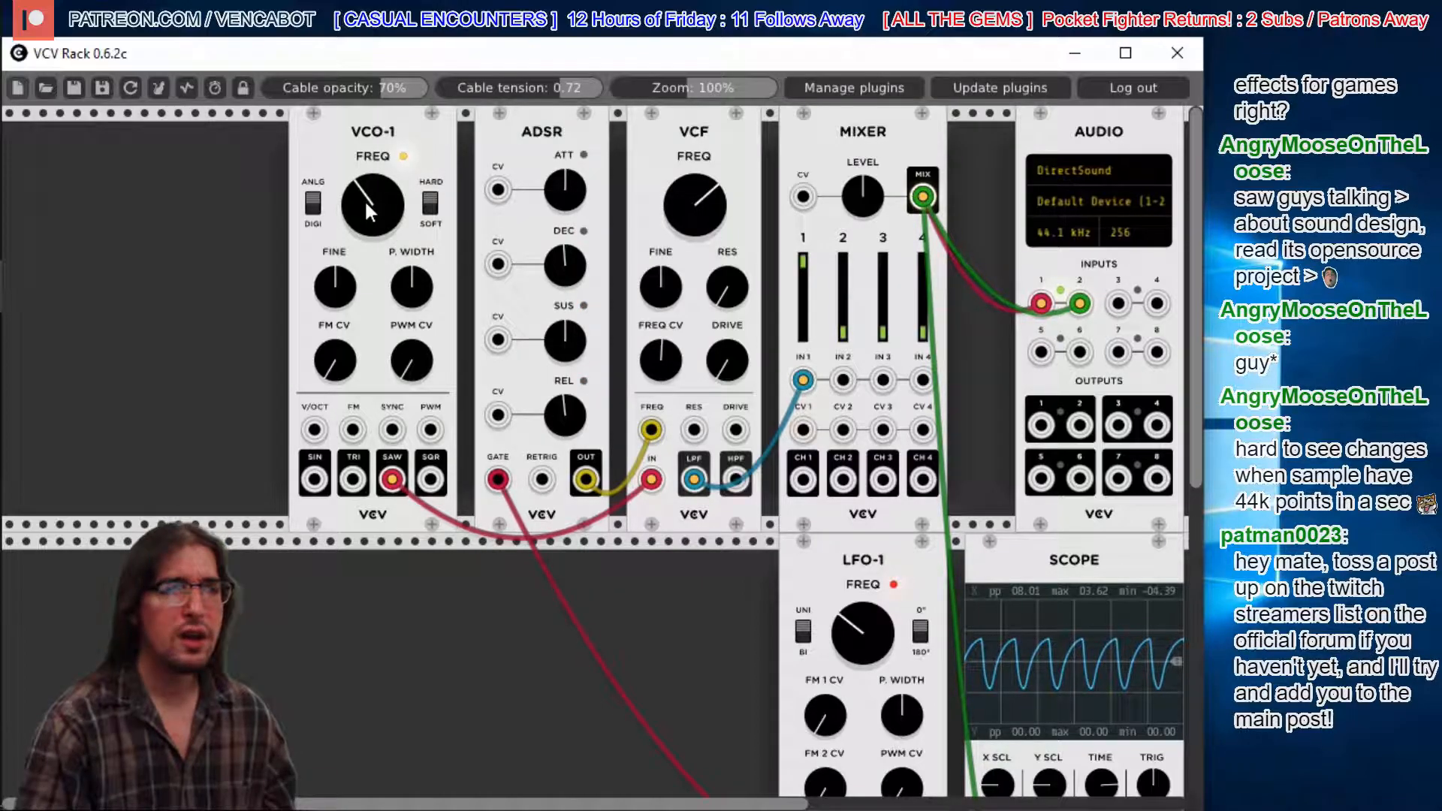
drag(655, 354, 655, 337)
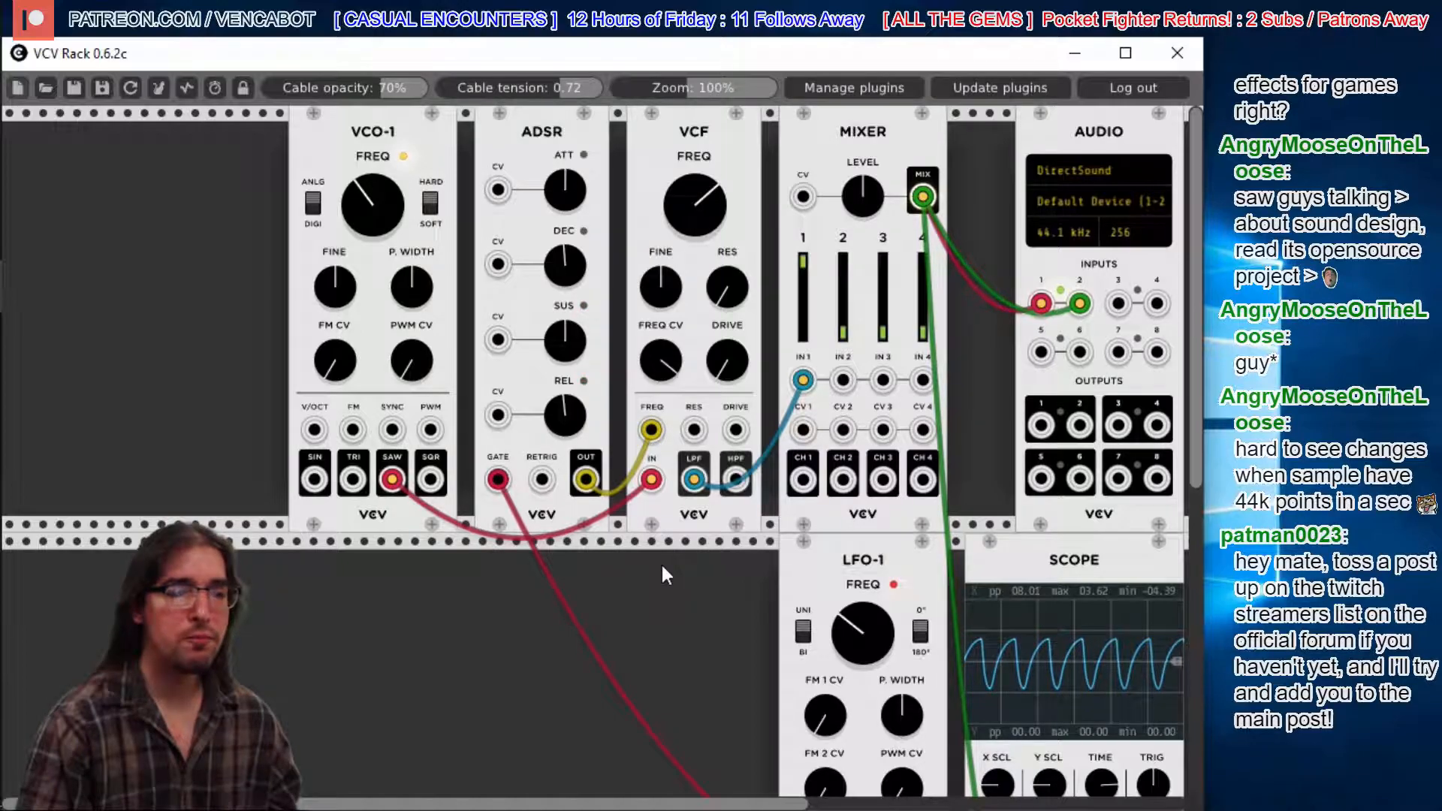
drag(651, 352, 652, 428)
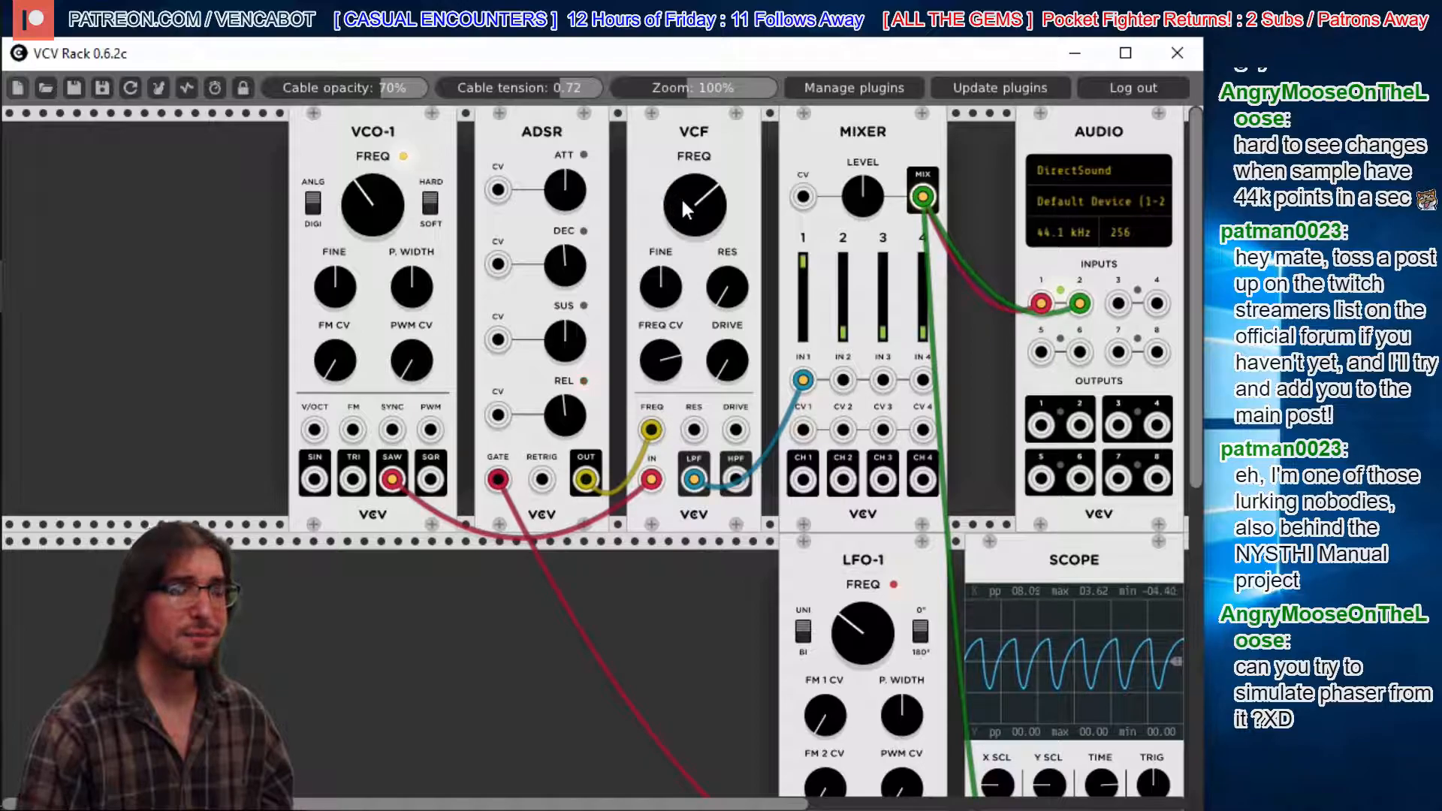
- Lower the VCF's FREQ to just below twelve o'clock and raise the ADSR's ATT and DEC to about one o'clock
mouse_move(685, 188)
mouse_down()
mouse_move(684, 219)
mouse_move(691, 199)
mouse_up()
drag(559, 201, 559, 194)
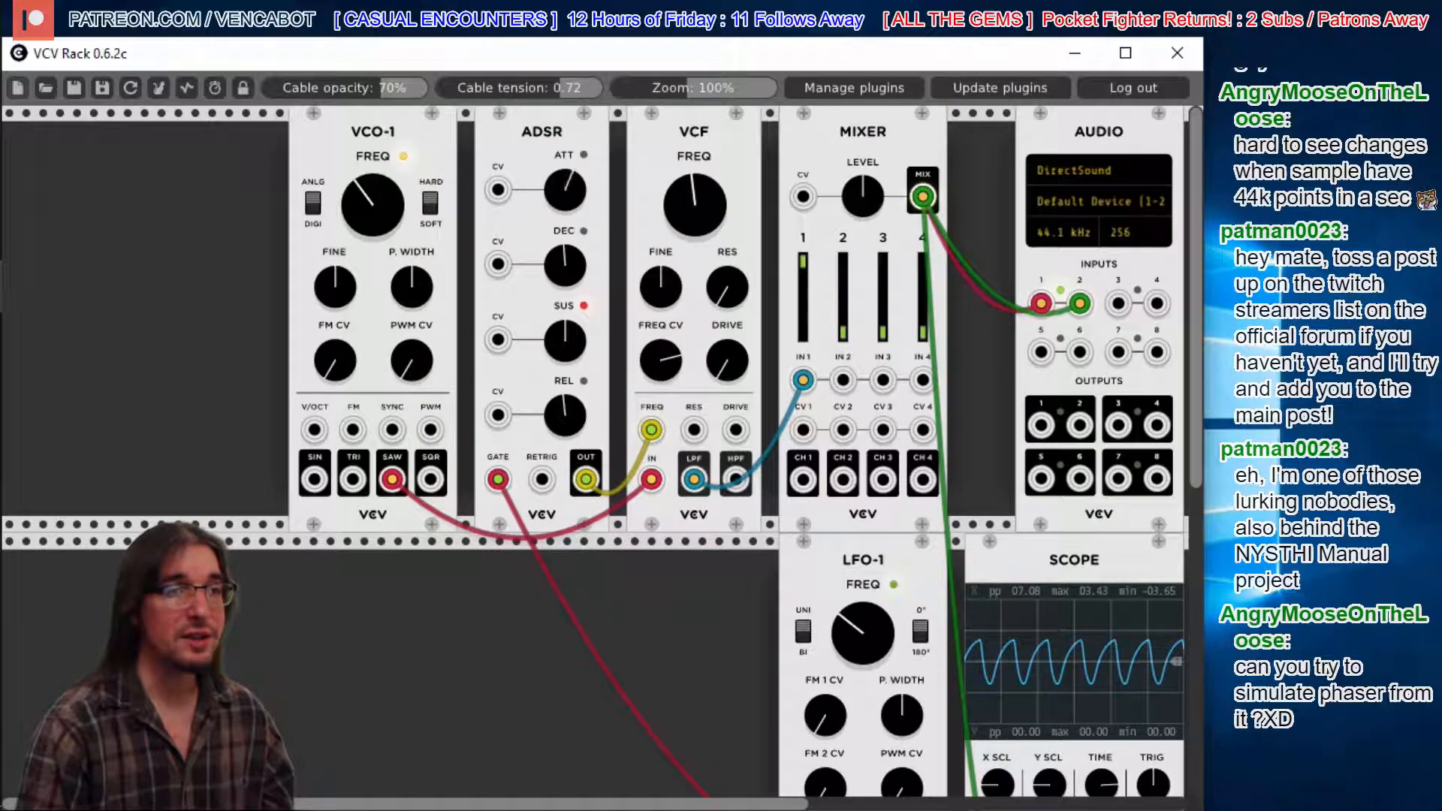
drag(572, 285, 572, 278)
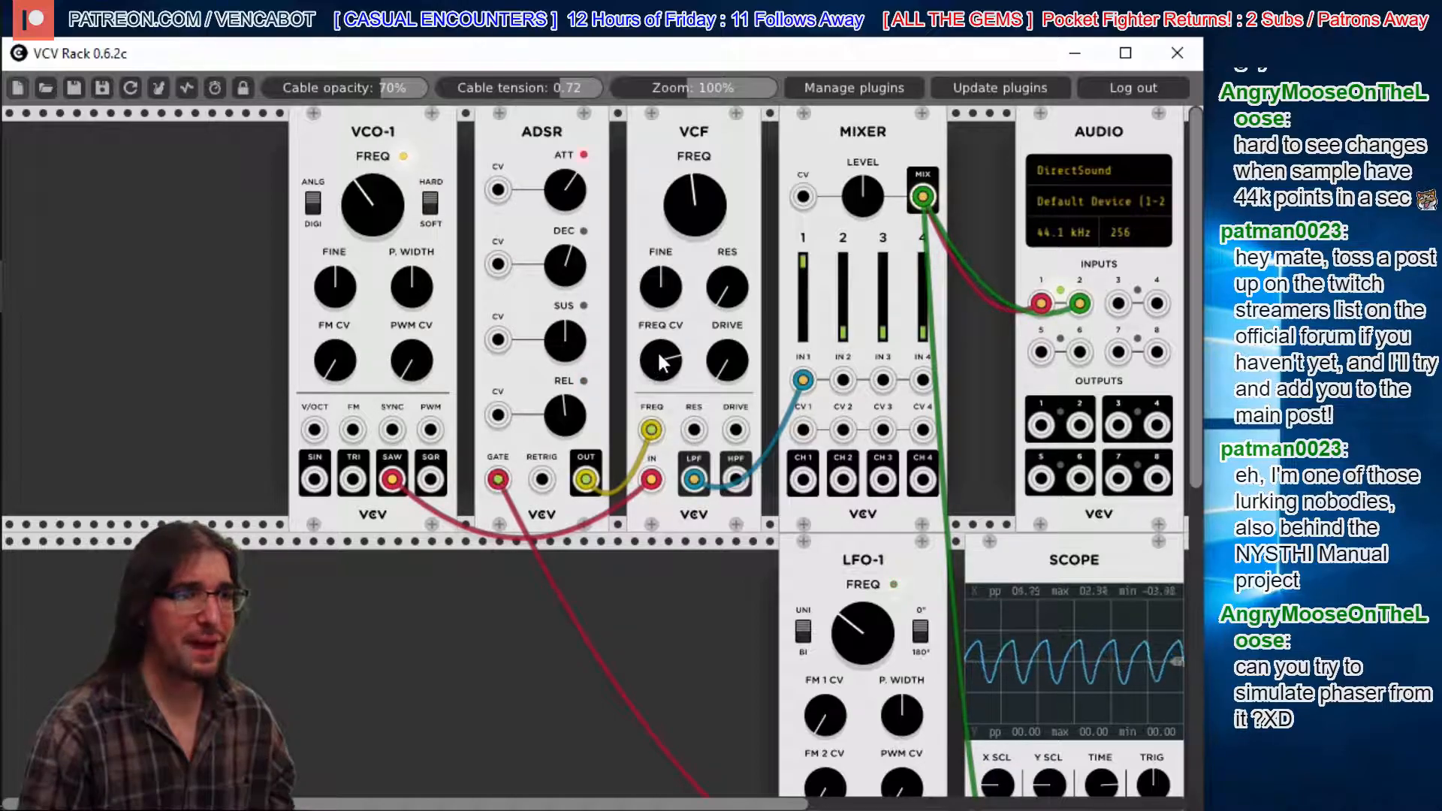
- Sweep the VCF's FREQ CV and settle it at three o'clock, with the ADSR's ATT at about ten and DEC at about eleven o'clock
drag(656, 350, 656, 318)
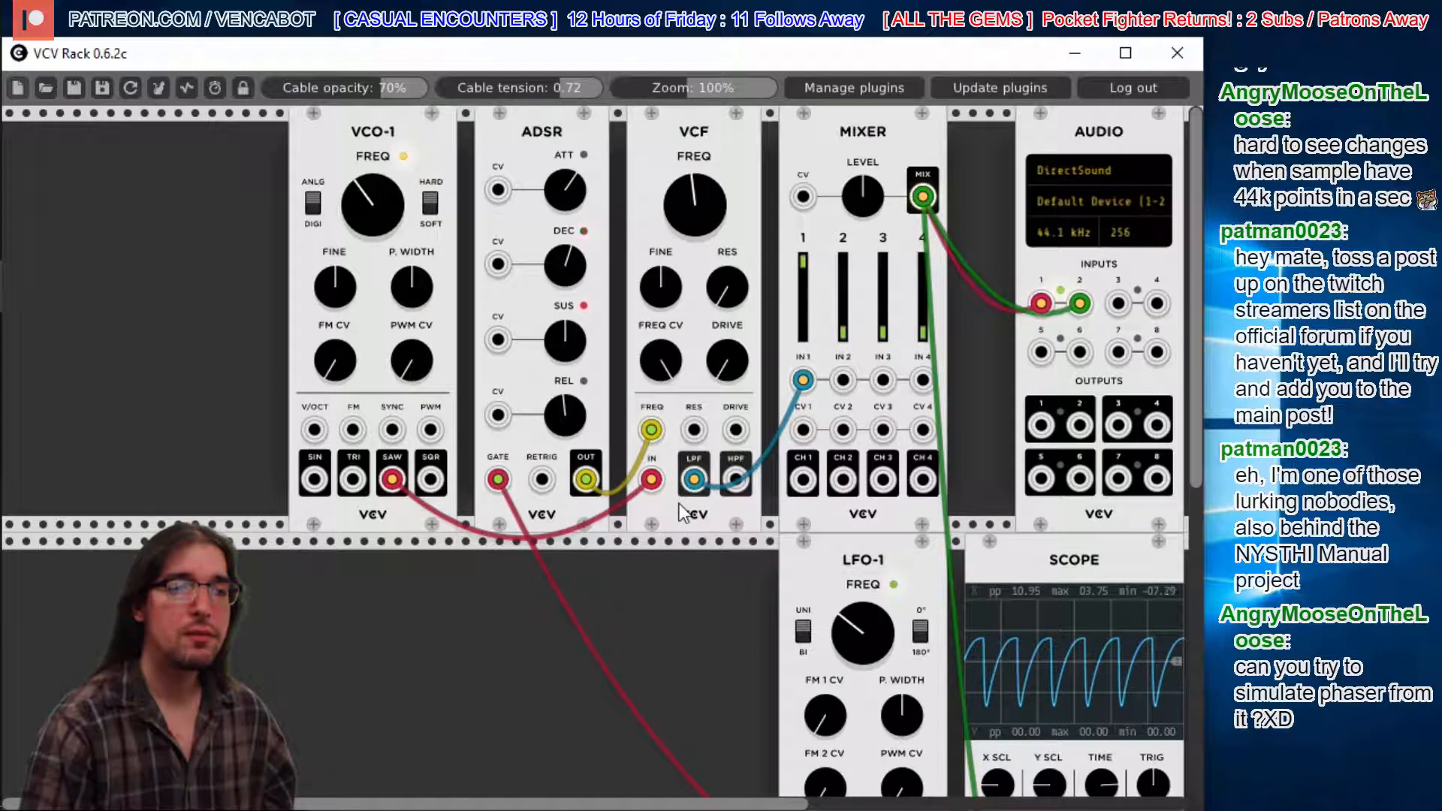
drag(652, 353, 652, 518)
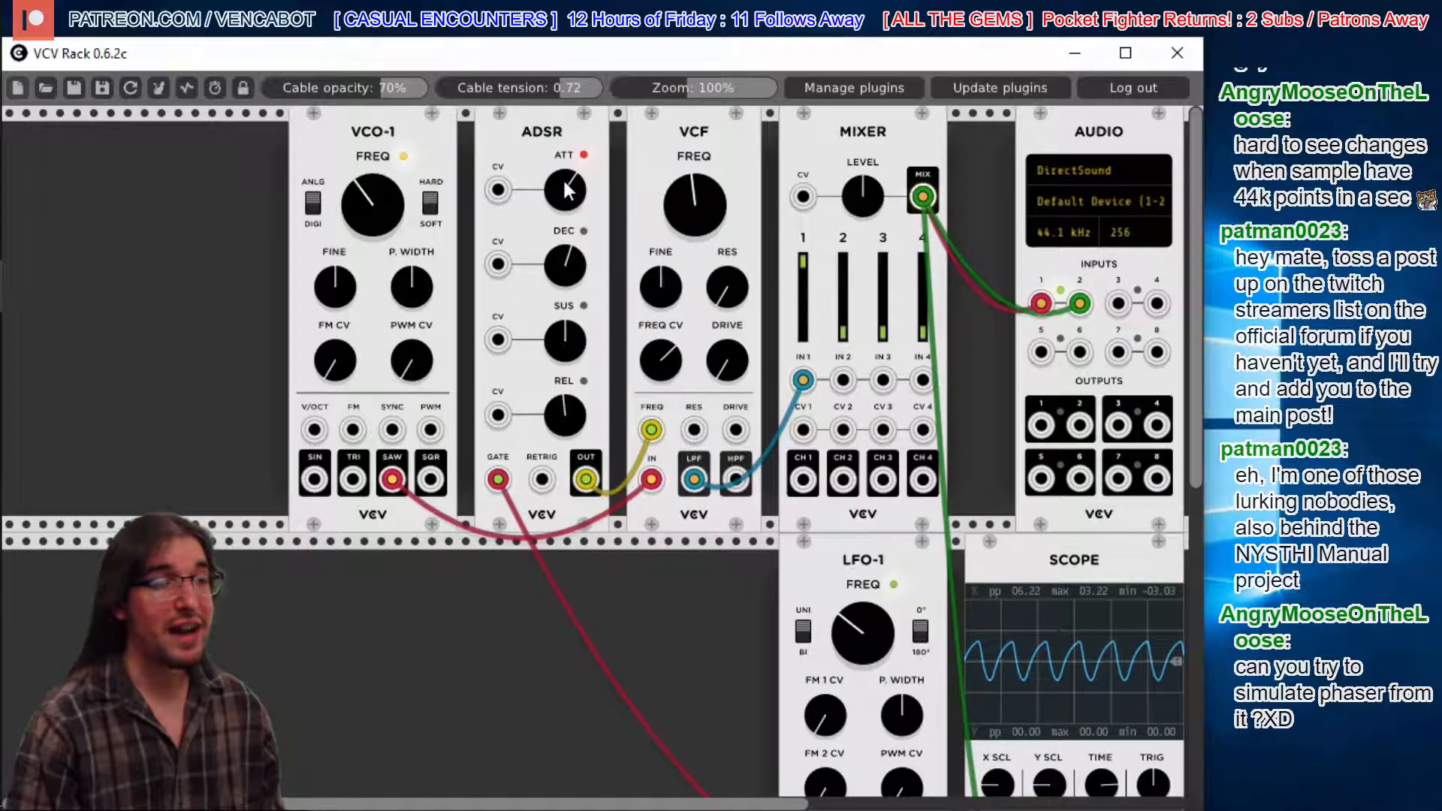
drag(565, 190, 564, 222)
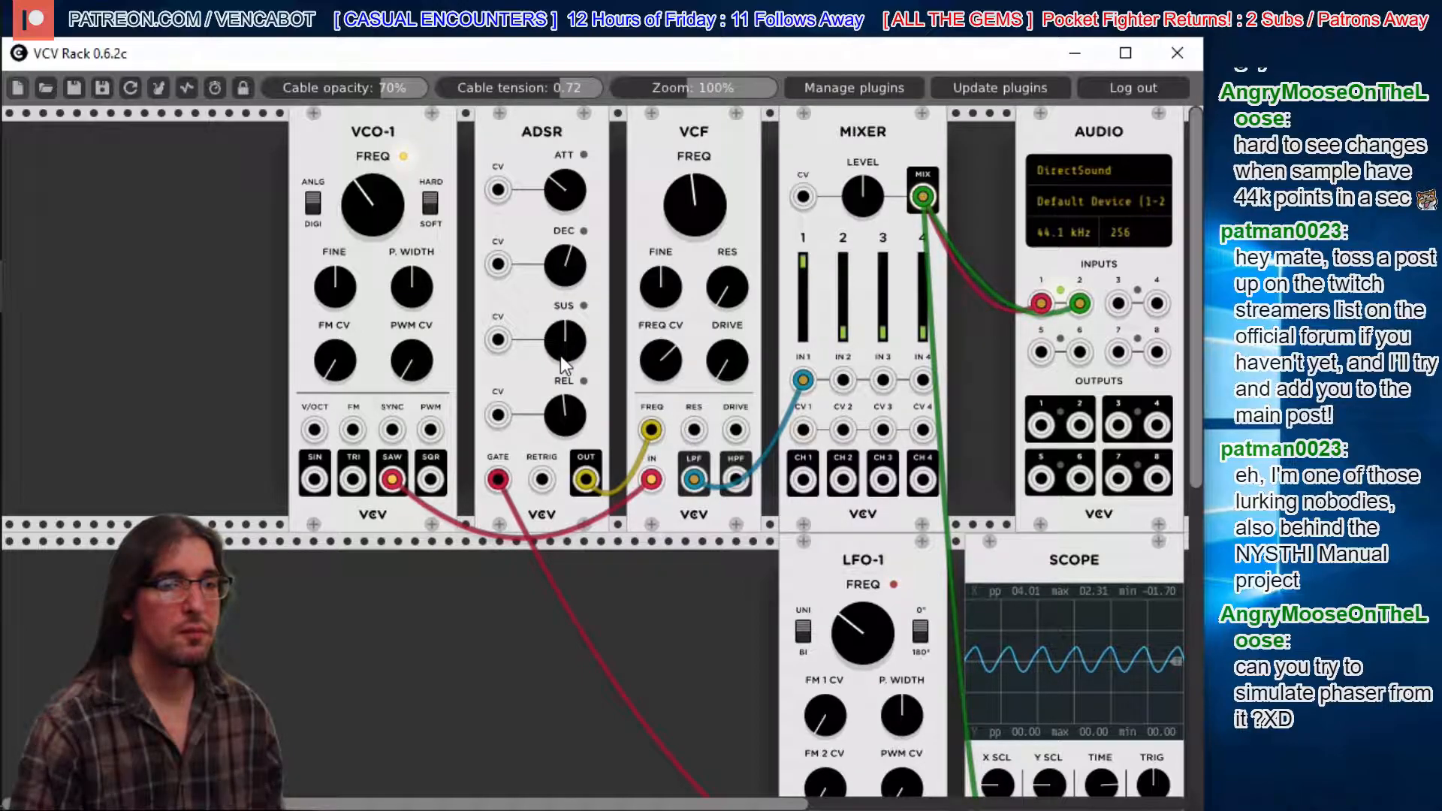
drag(664, 375, 664, 375)
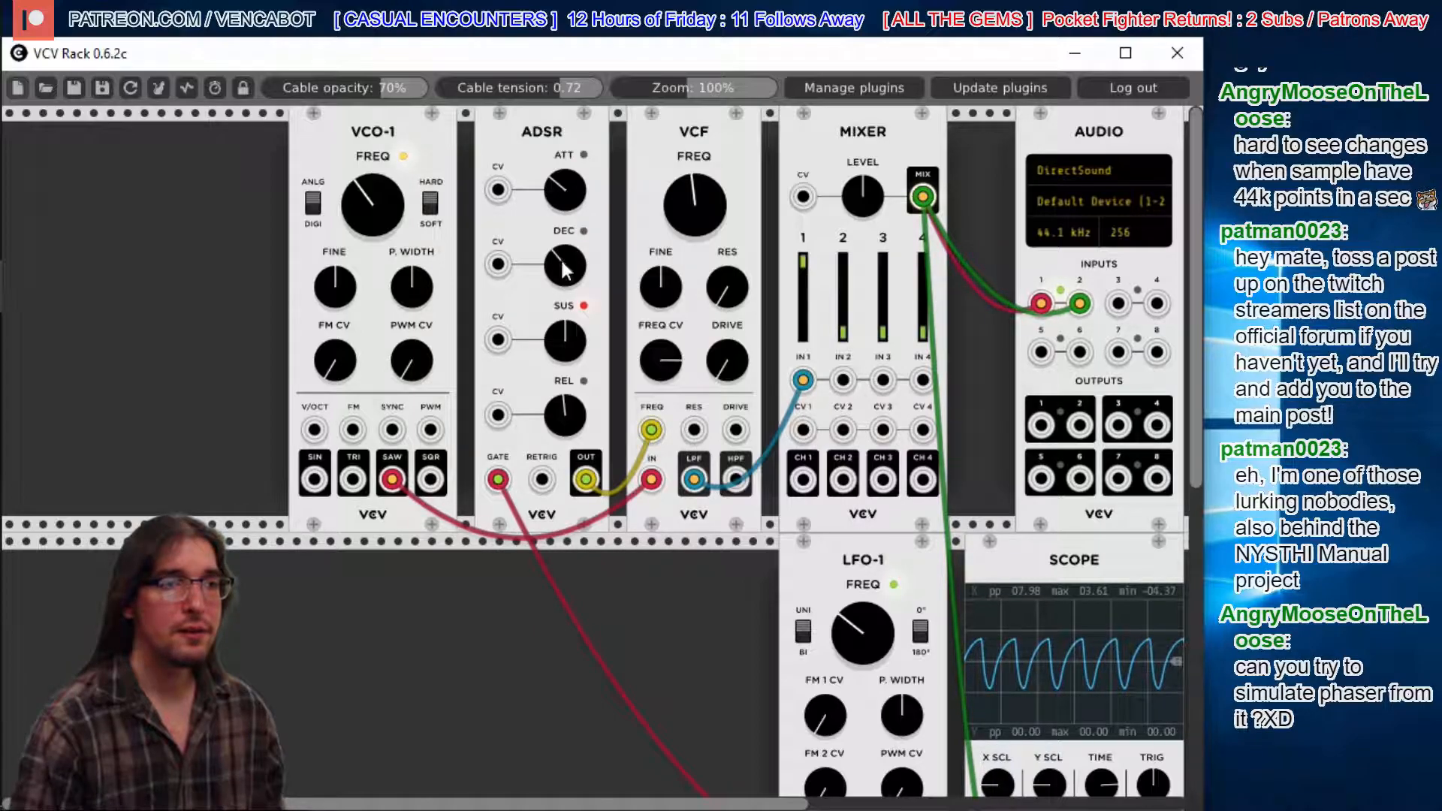
- Turn the ADSR's SUS and REL down to minimum
drag(564, 334, 565, 375)
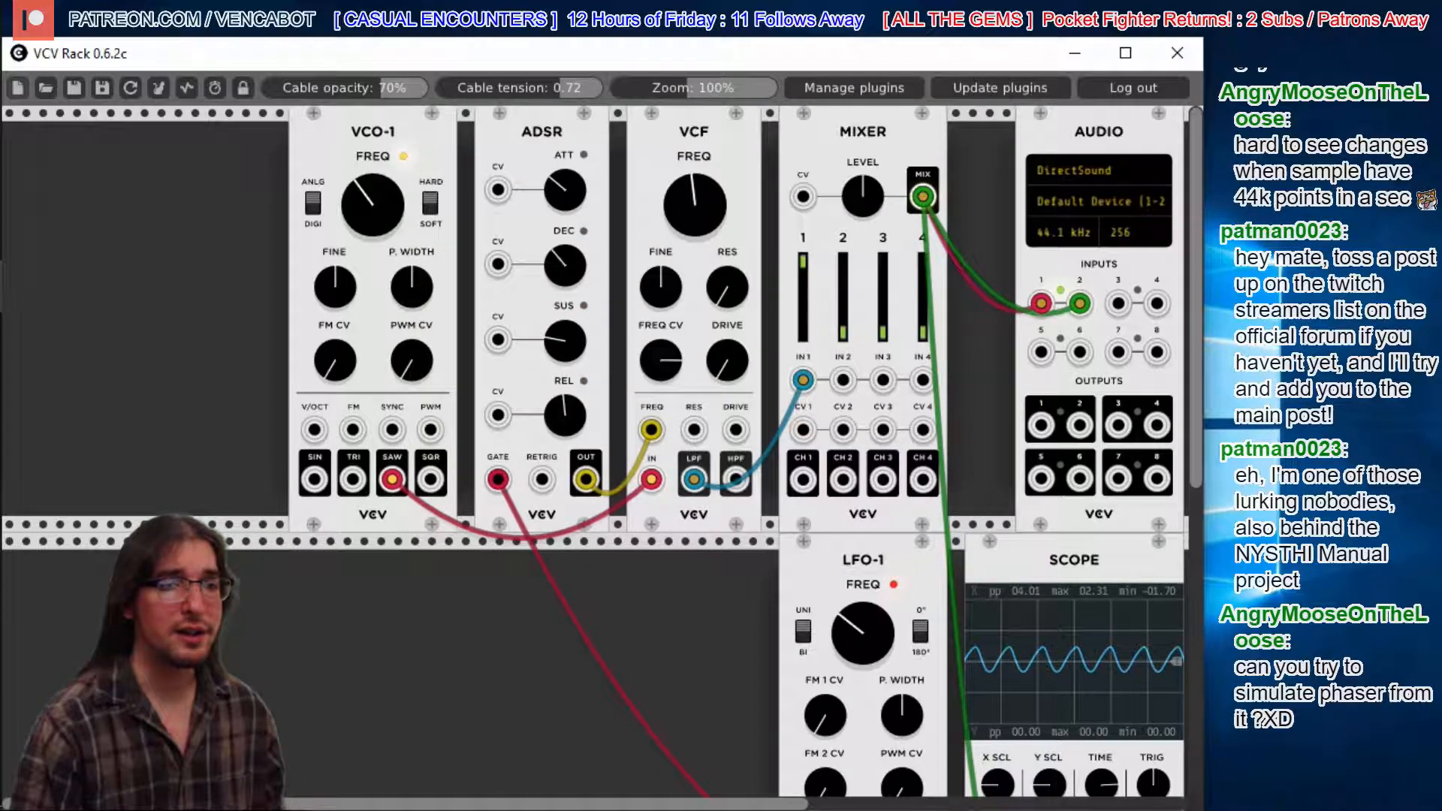
drag(565, 375, 552, 371)
drag(556, 435, 555, 458)
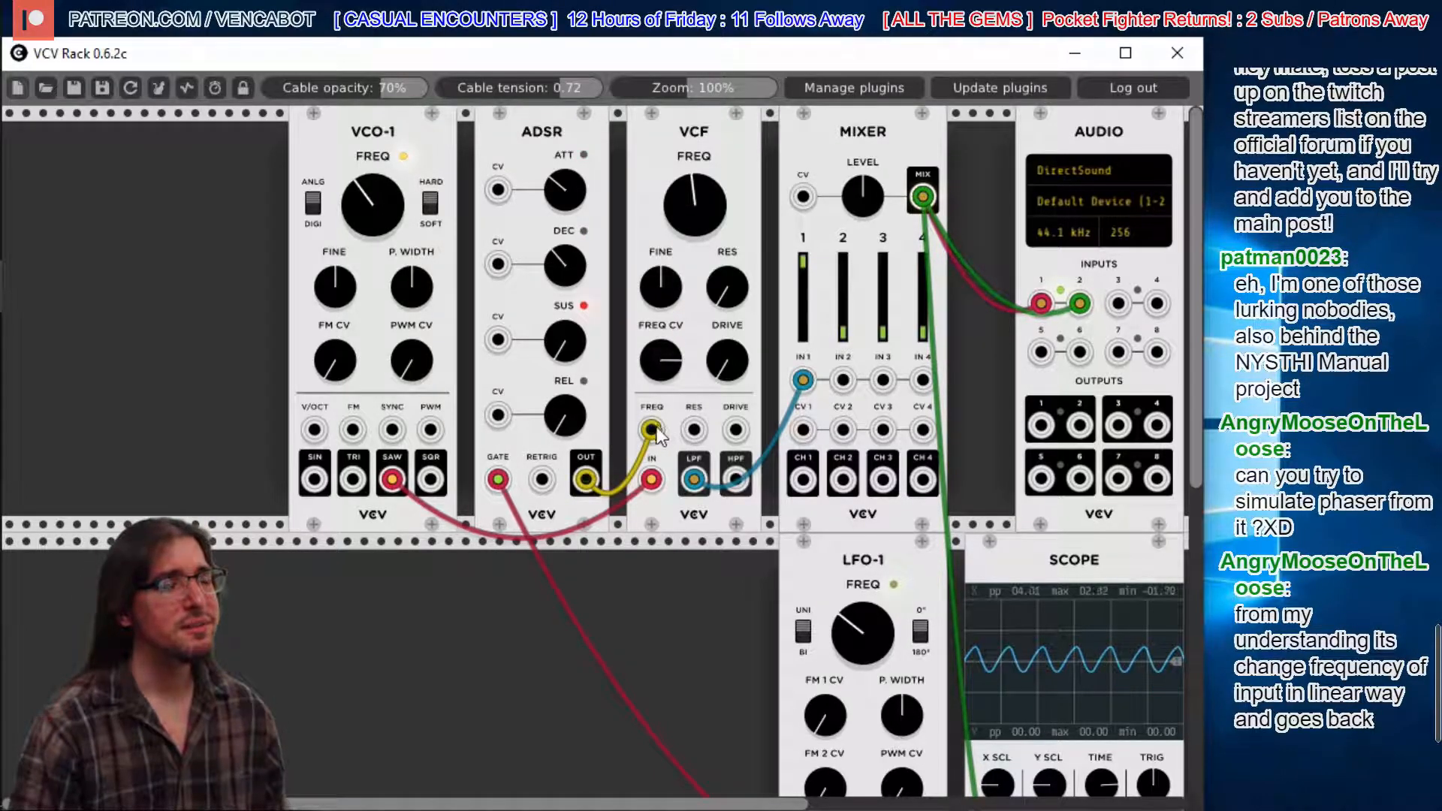
- Remove the cable between the ADSR's OUT and the VCF's FREQ input, and turn the VCF's FREQ knob to minimum
drag(651, 429, 638, 410)
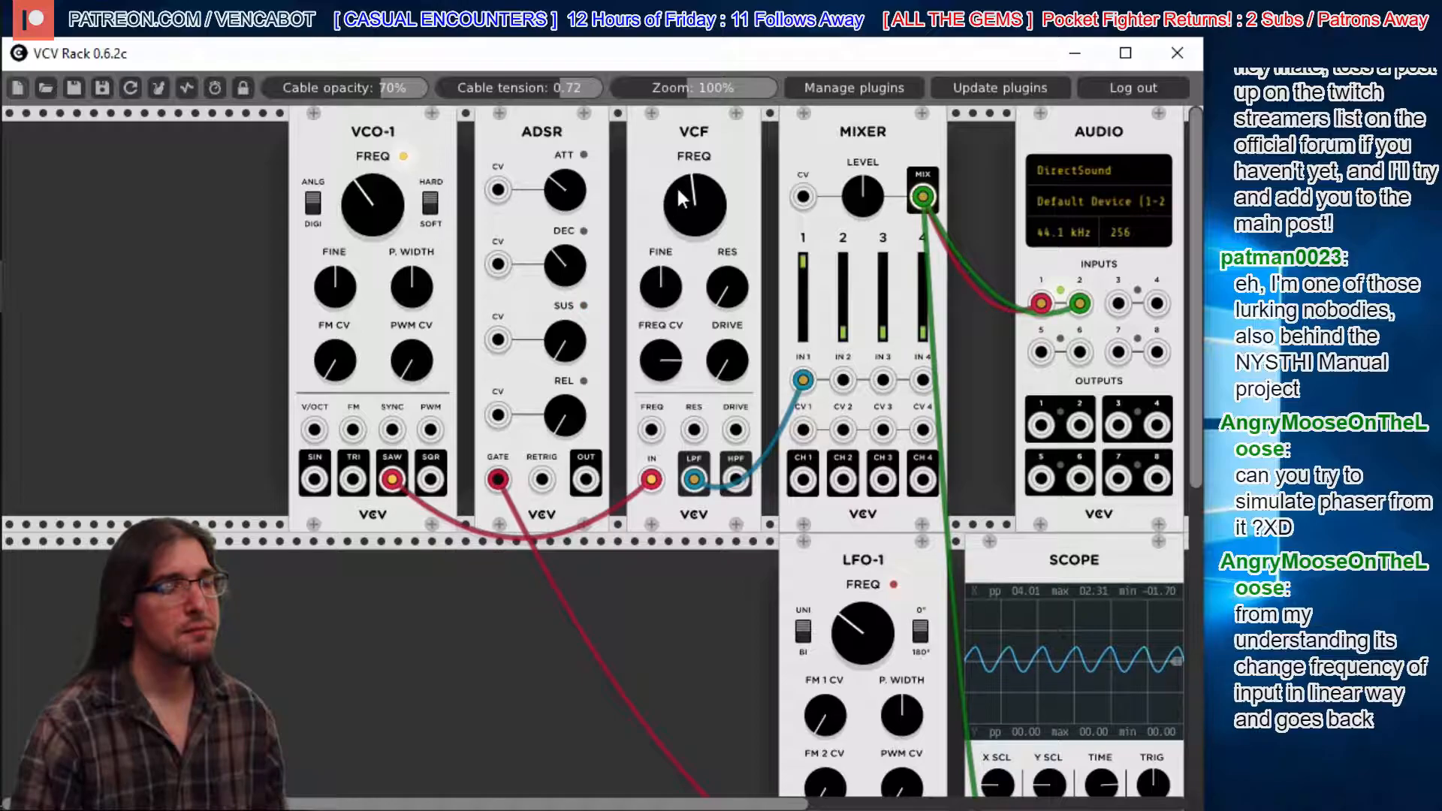
drag(677, 184, 677, 252)
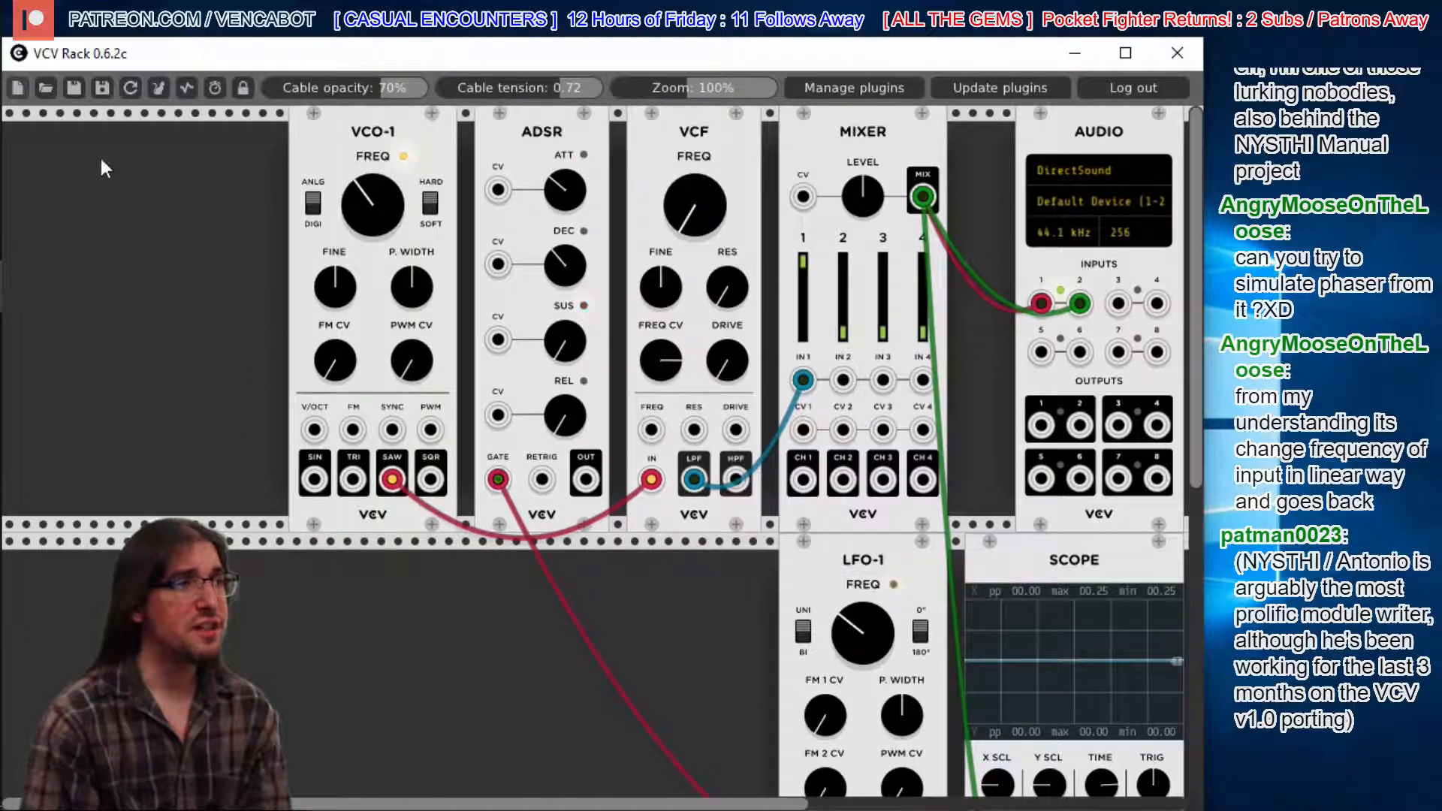
- Save the patch as our_first_filters.vcv in the vcv_racks folder
click(68, 85)
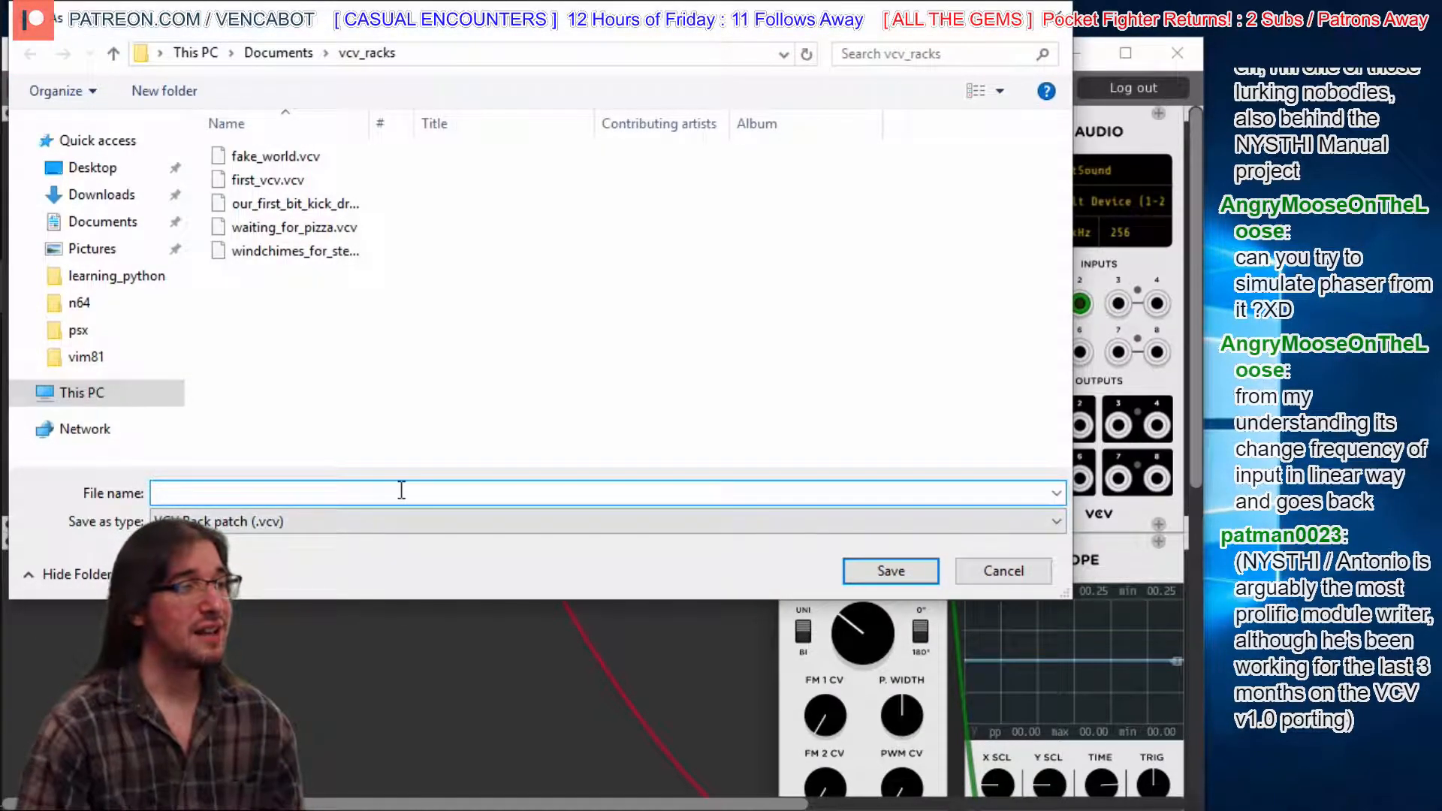
text(o)
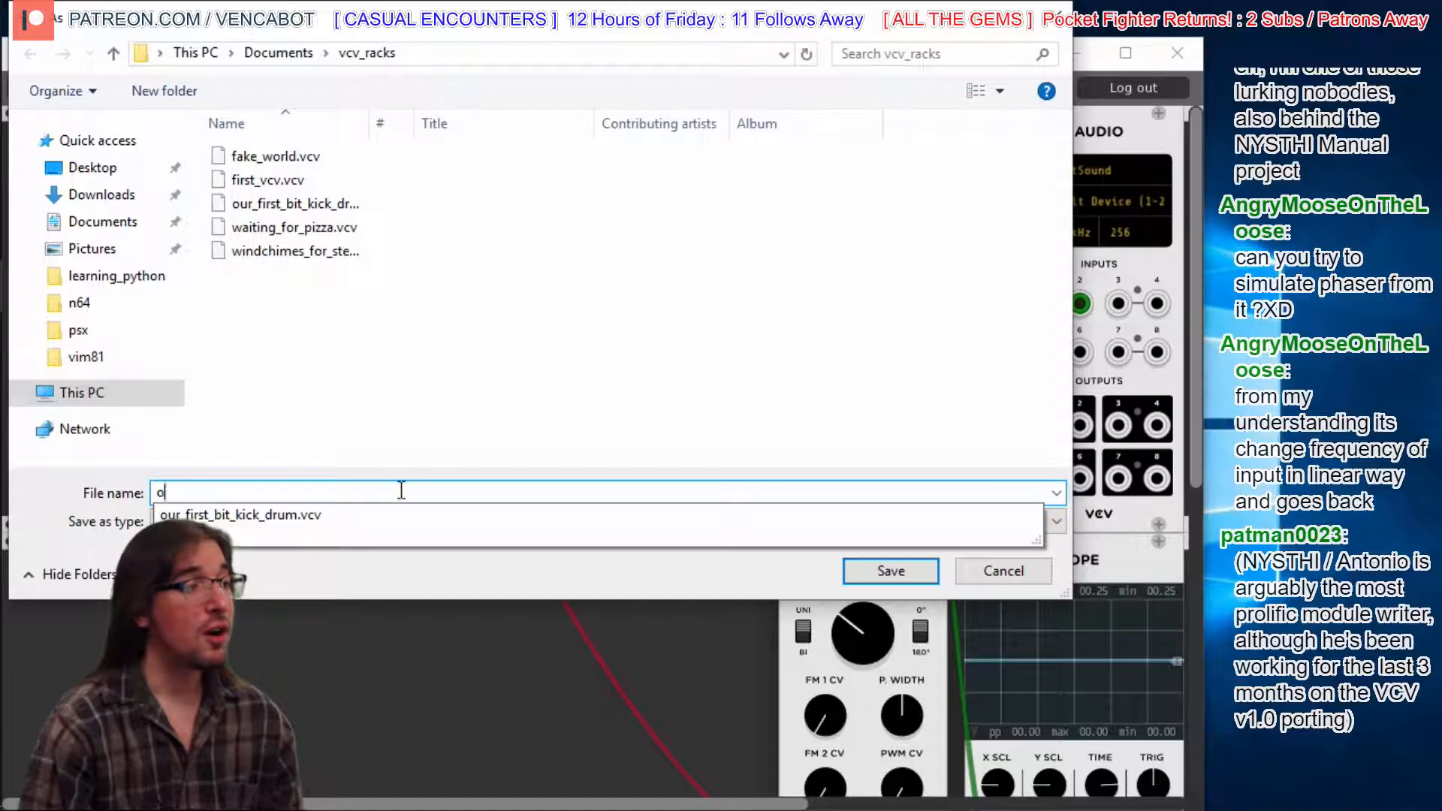
text(ur_first_filters.vcv)
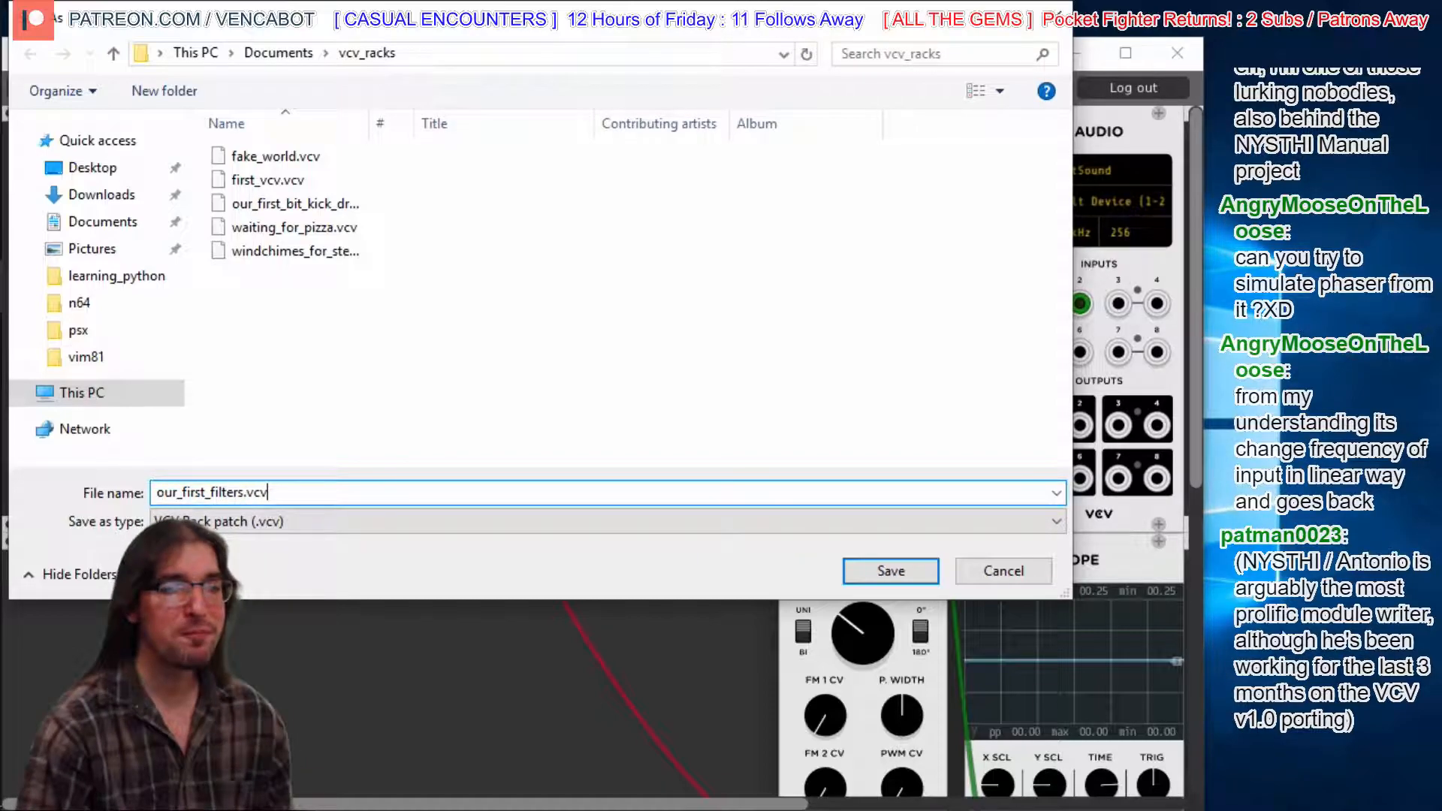
click(882, 570)
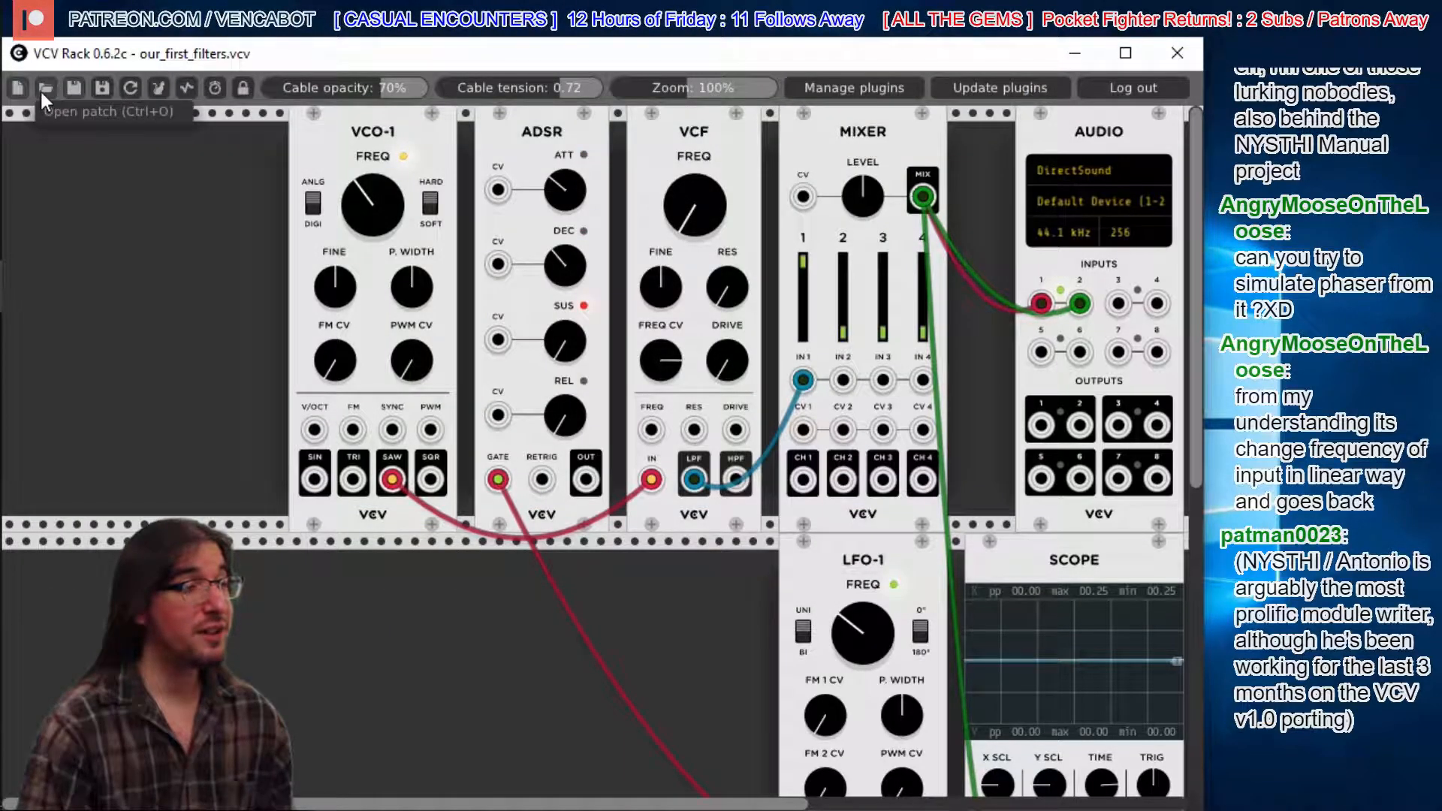
- Start a new empty patch and place a Core Audio module at the far end of the first row
click(22, 85)
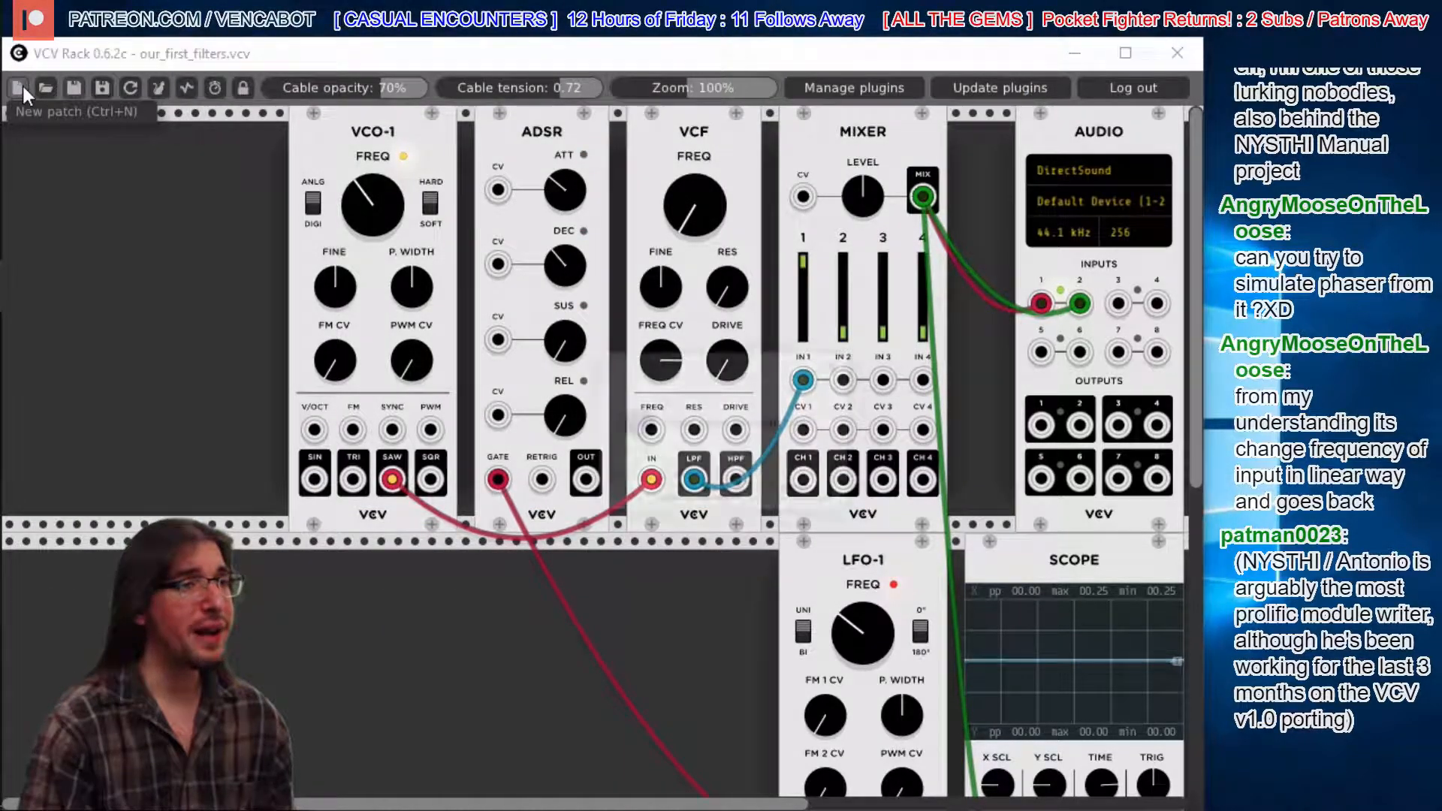
click(693, 492)
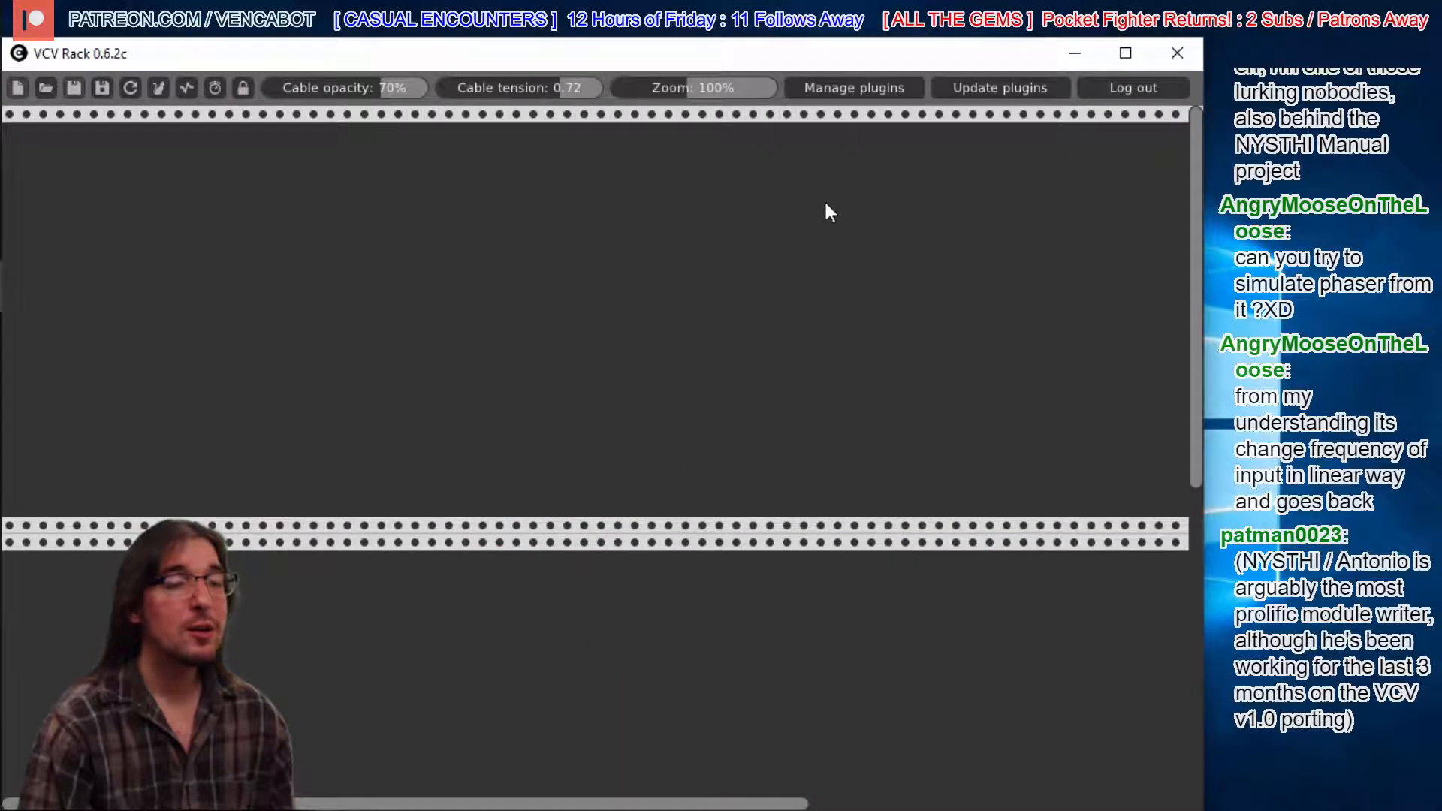
right_click(822, 200)
click(373, 311)
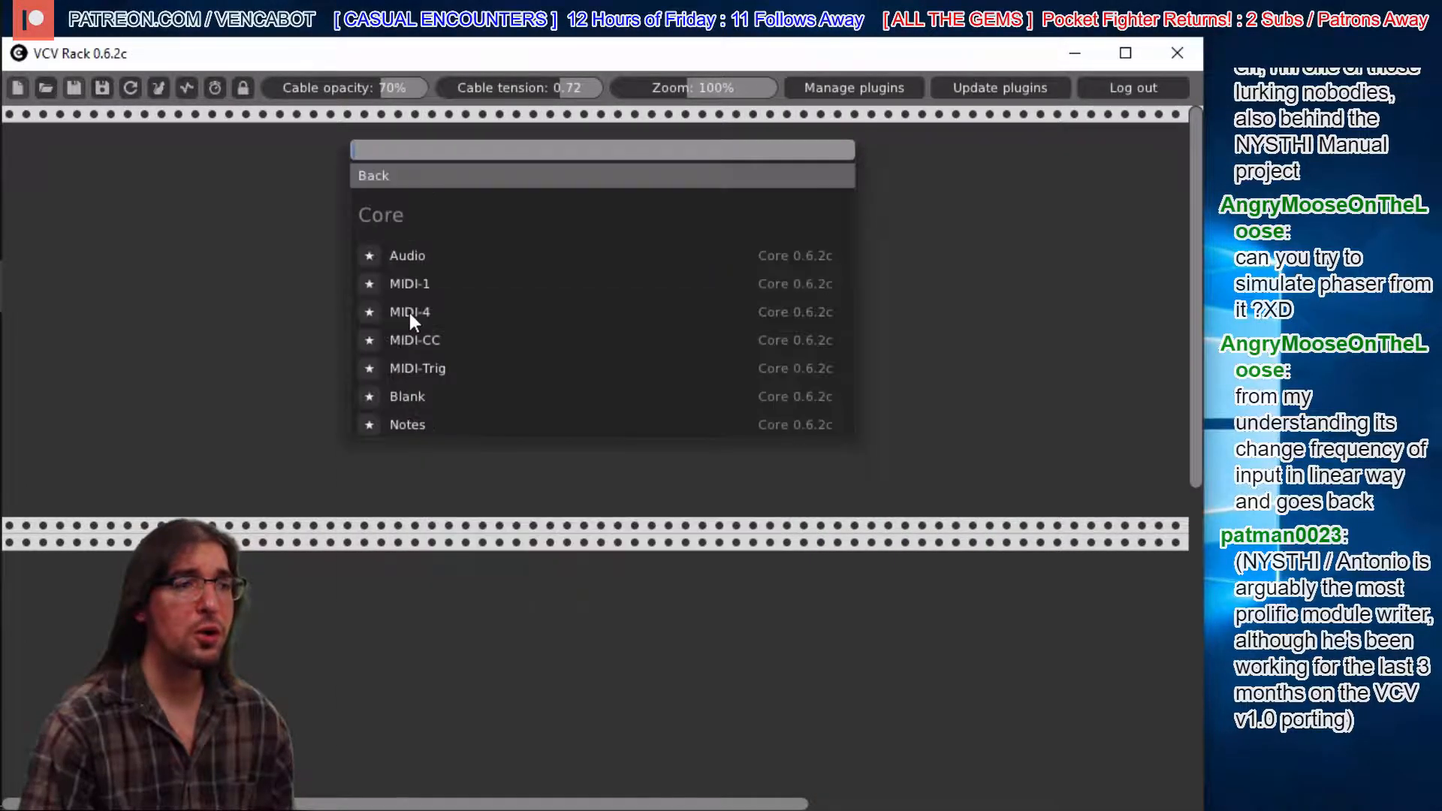
click(425, 256)
drag(754, 129, 1073, 129)
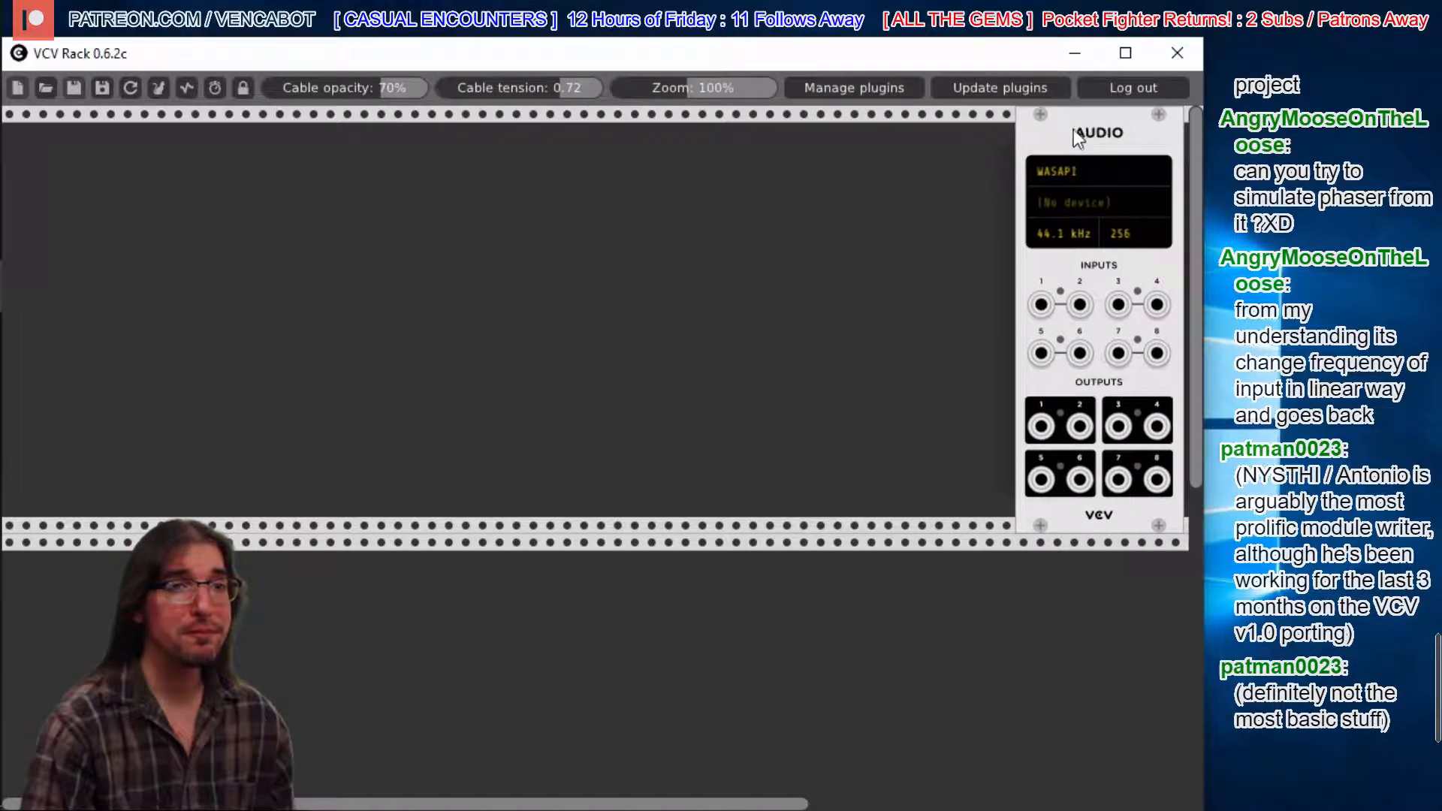
- Set the Audio module's driver to DirectSound and its device to Default Device (1-2 out)
click(1060, 171)
click(1081, 245)
click(1069, 199)
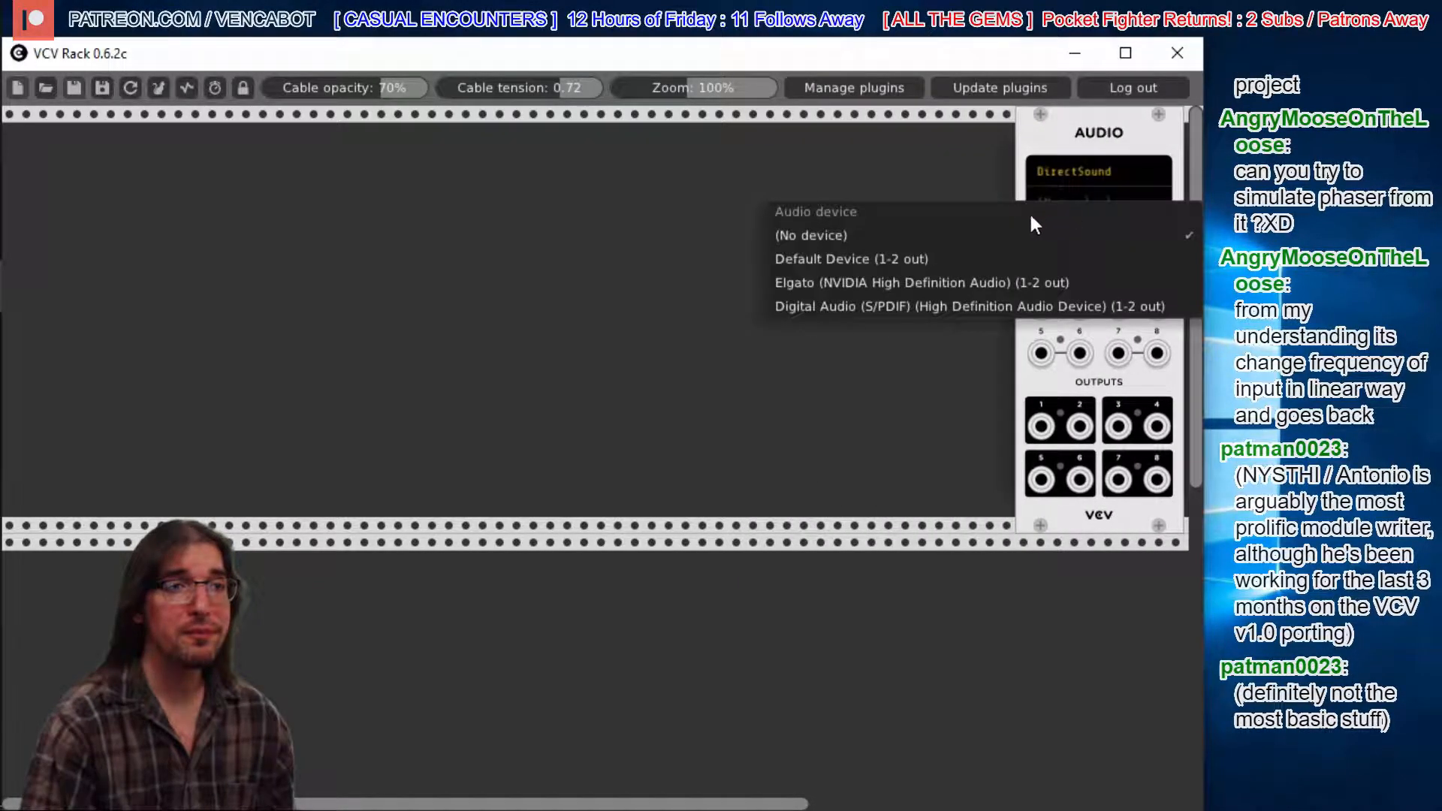
click(899, 258)
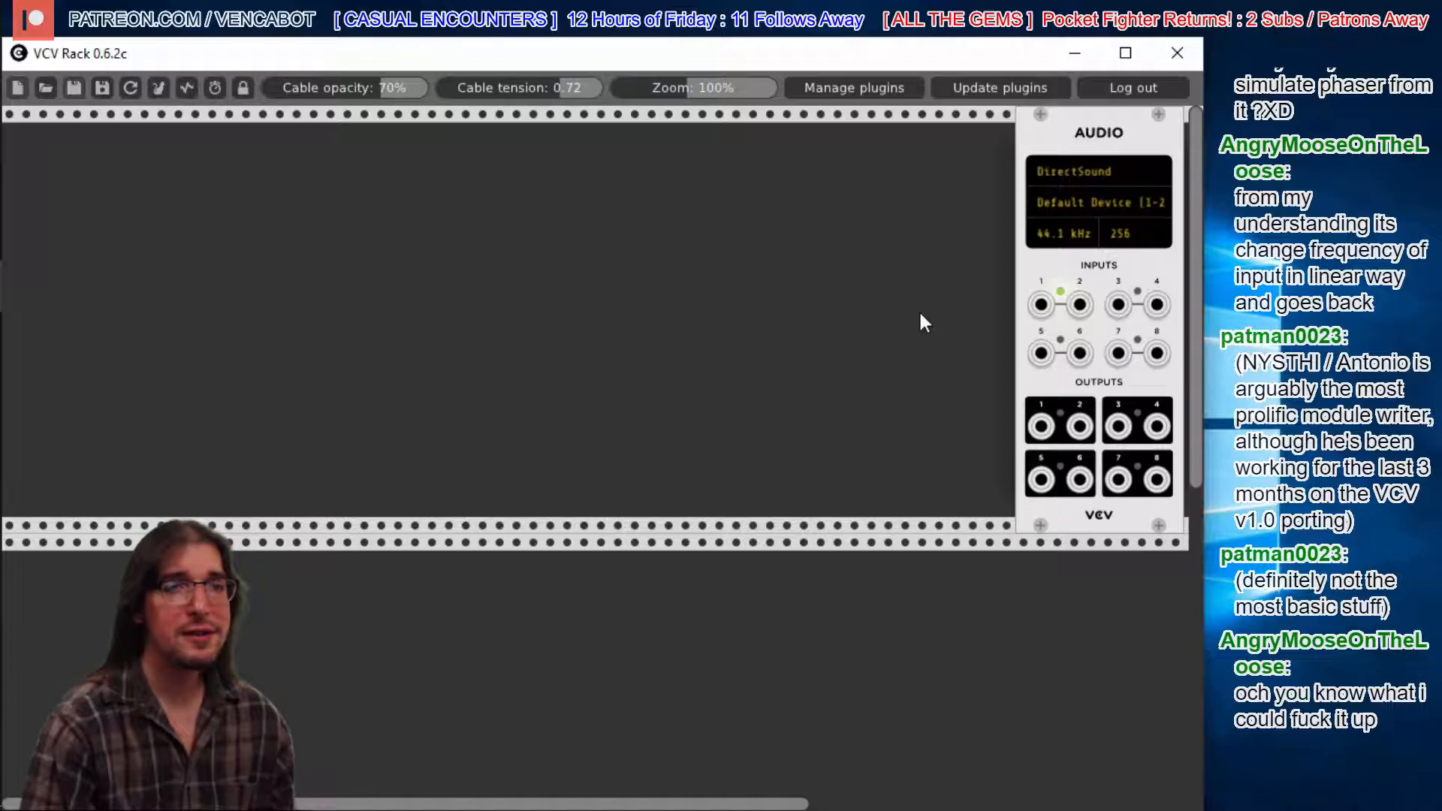
right_click(407, 186)
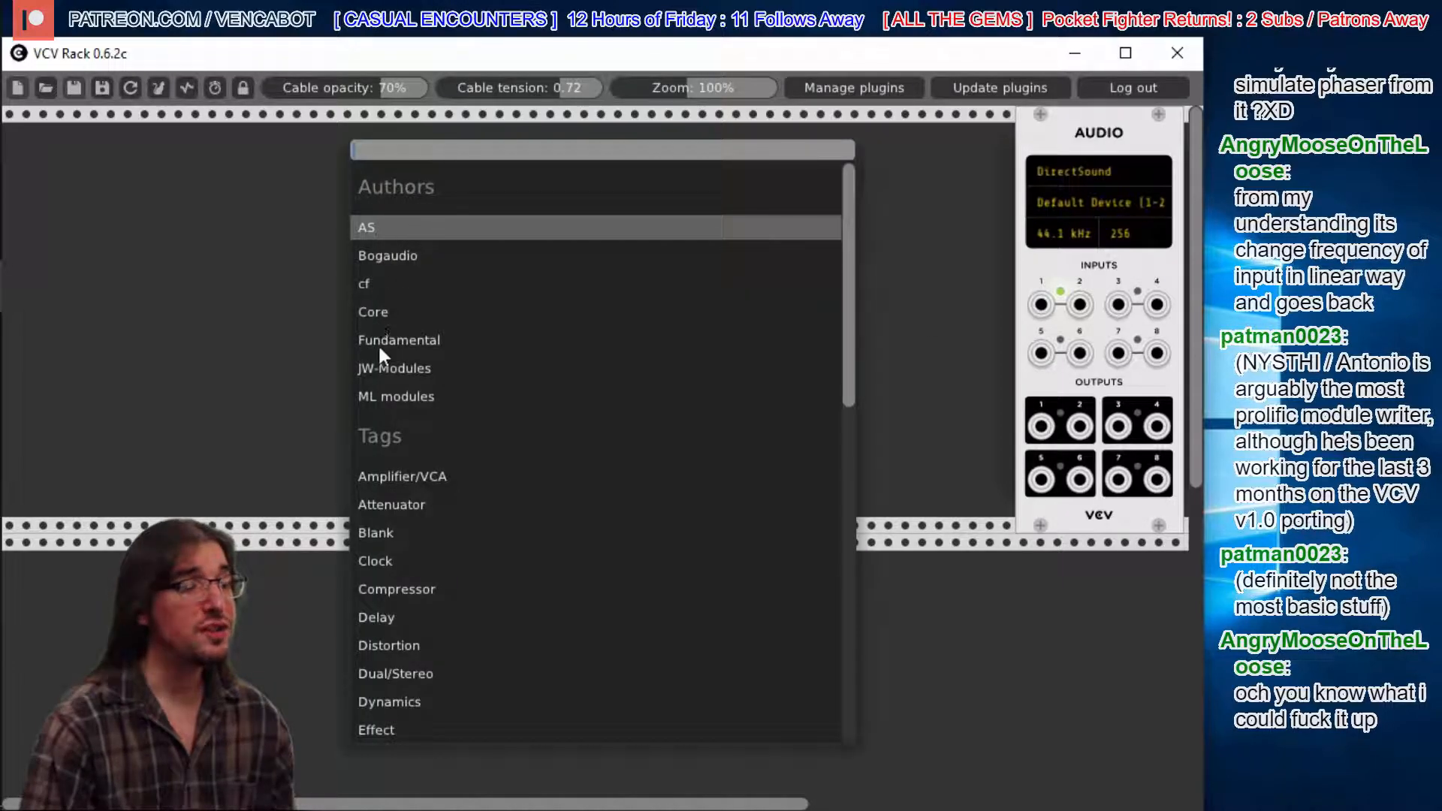
click(382, 304)
click(277, 209)
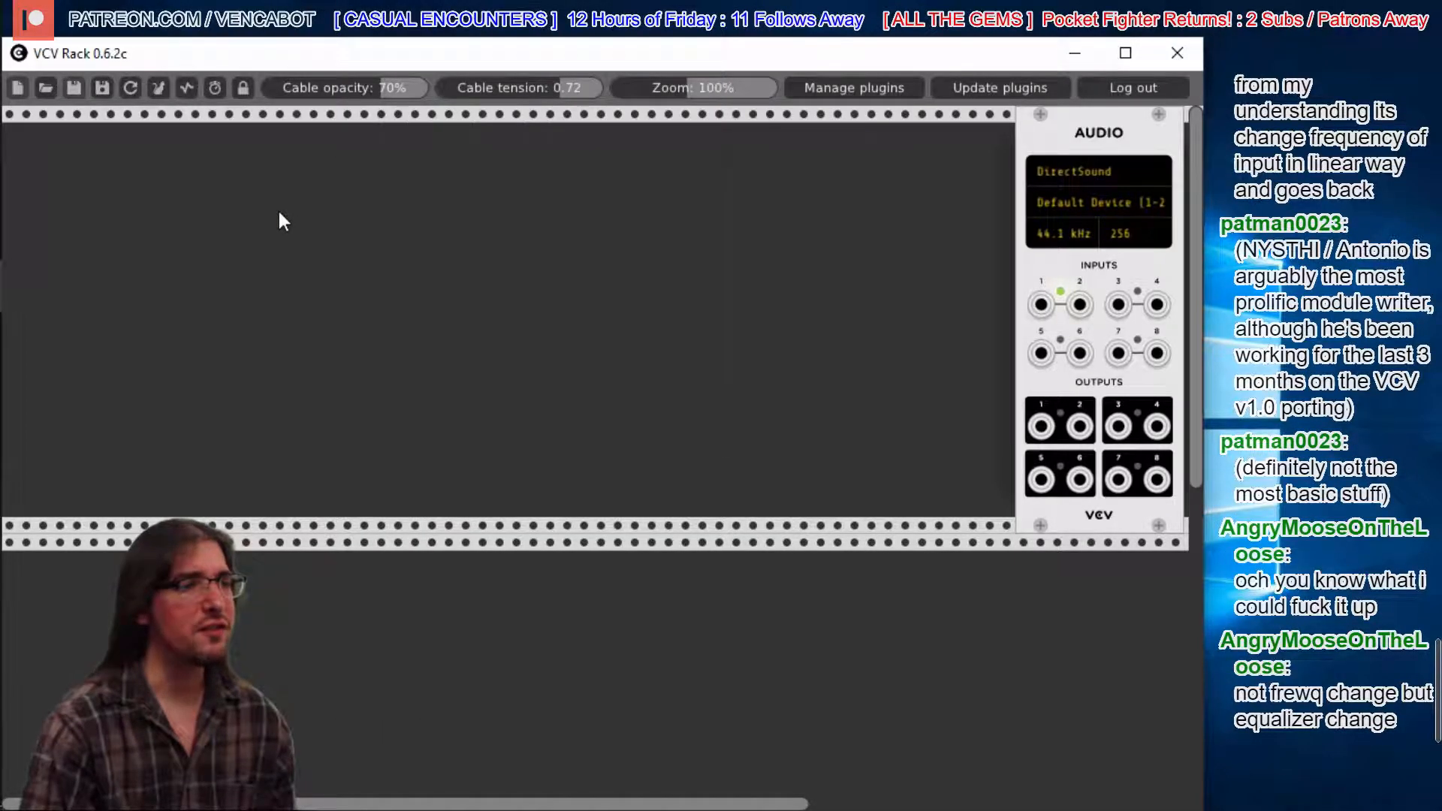
- Add two Fundamental VCO-1 modules to the first row
right_click(281, 210)
click(416, 340)
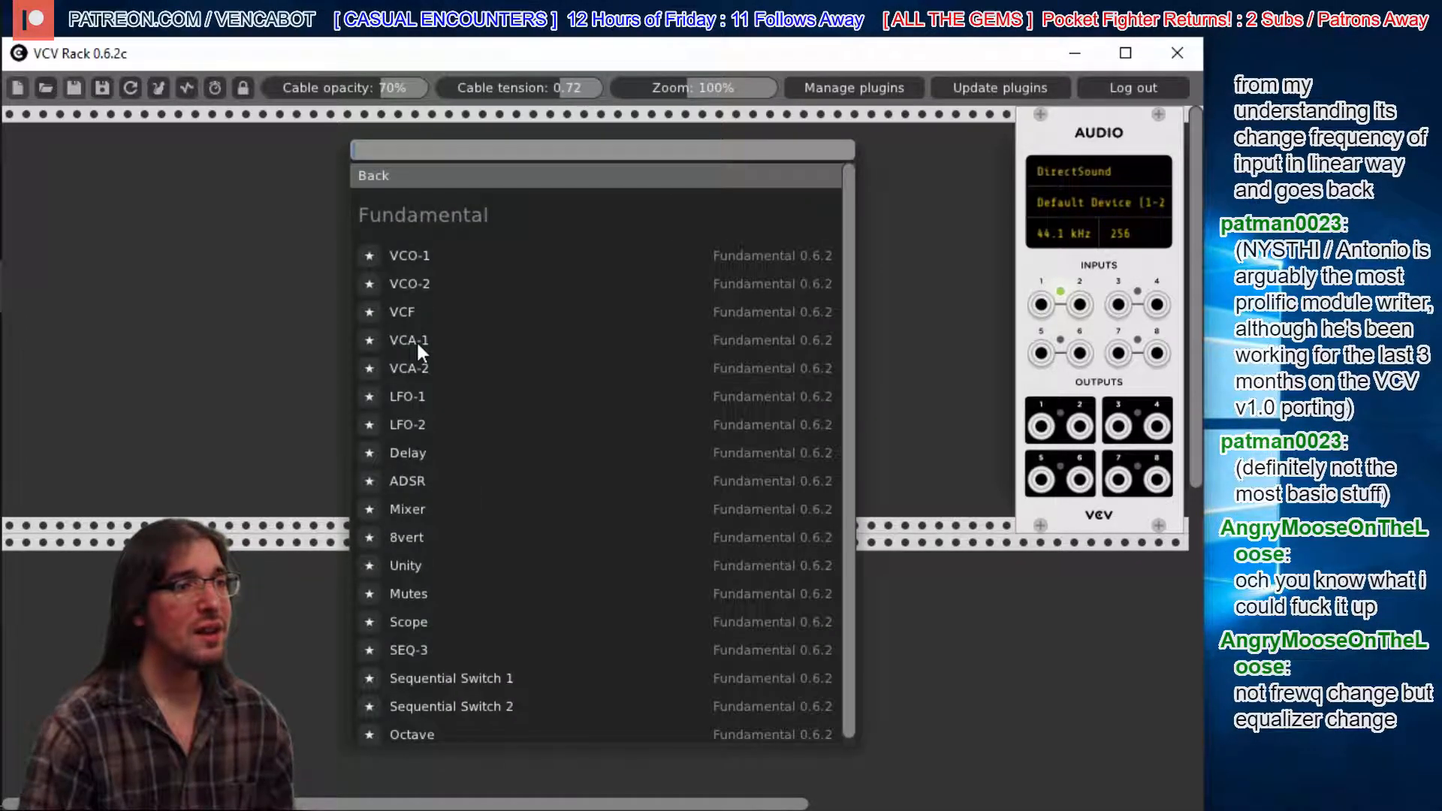
click(407, 254)
right_click(409, 258)
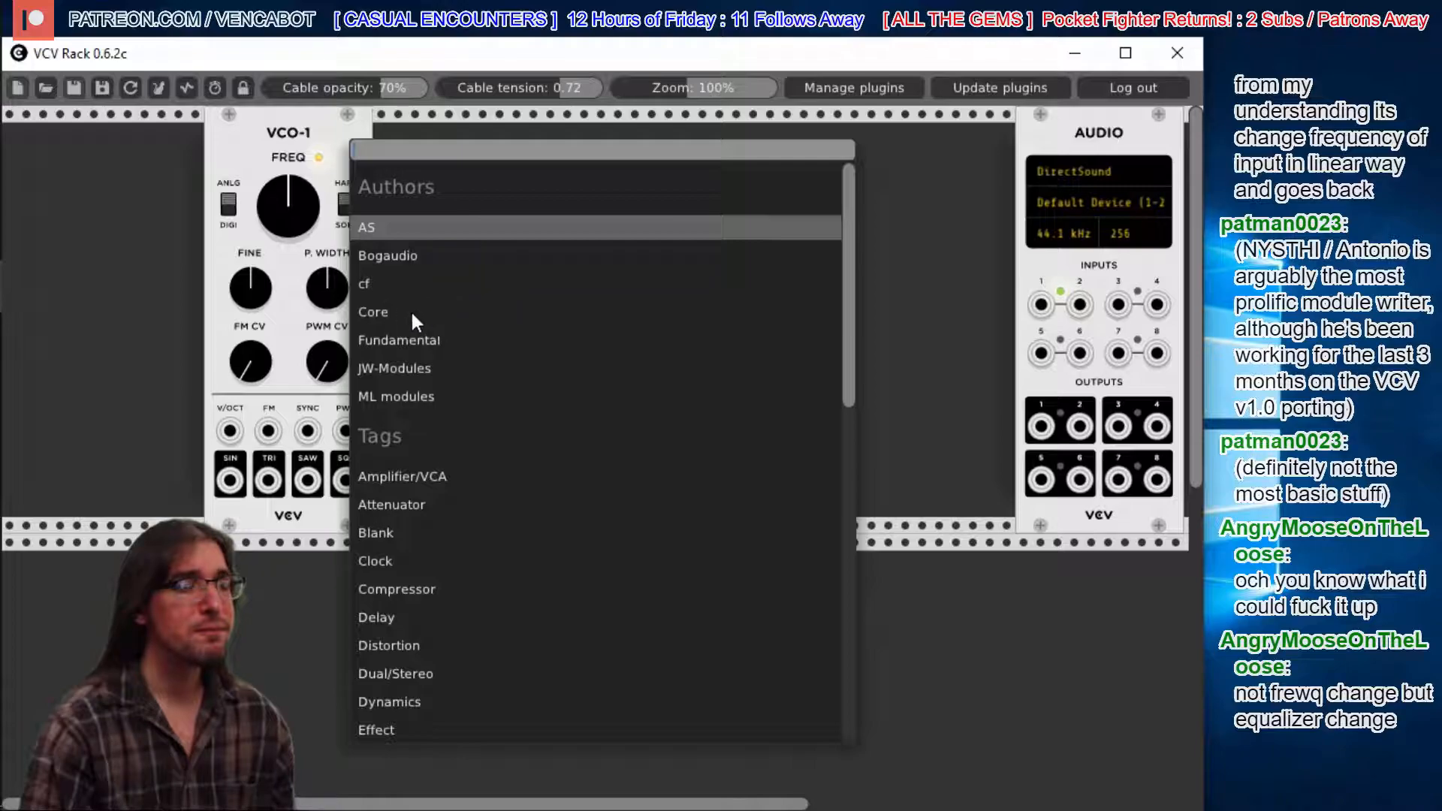
click(386, 329)
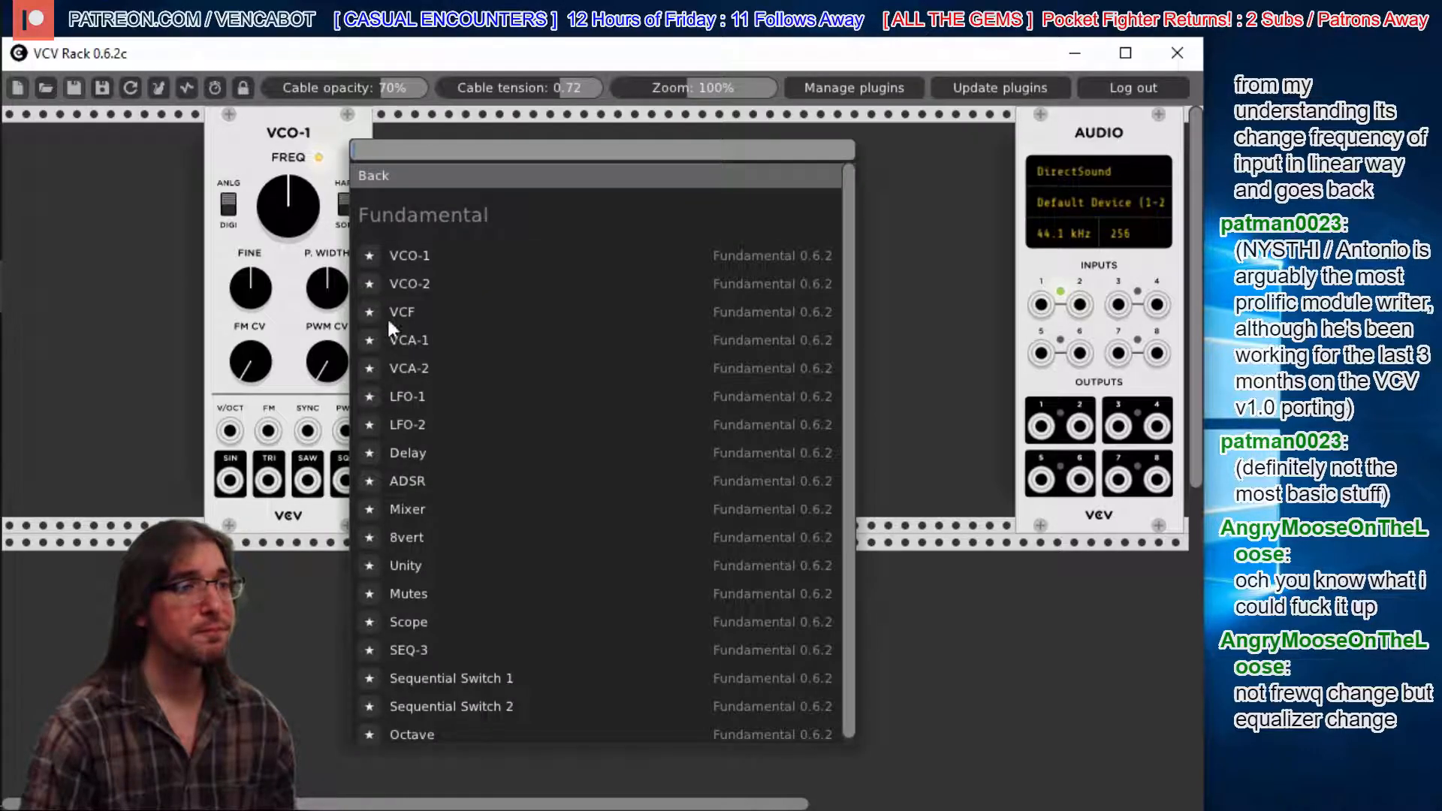
click(408, 260)
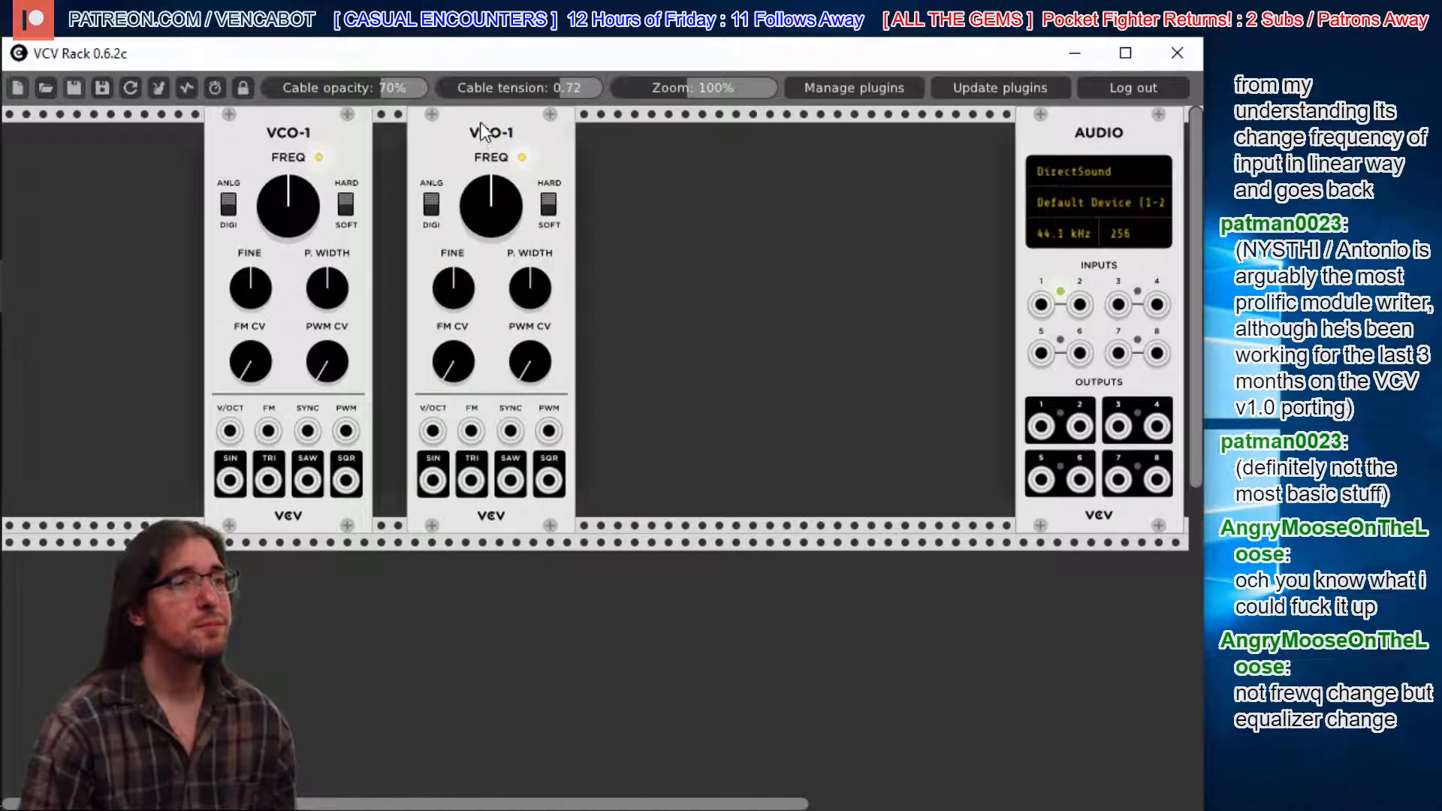
- Move both VCO-1 modules towards the Audio module, a small gap apart, leaving room for one module before it
drag(484, 129, 465, 129)
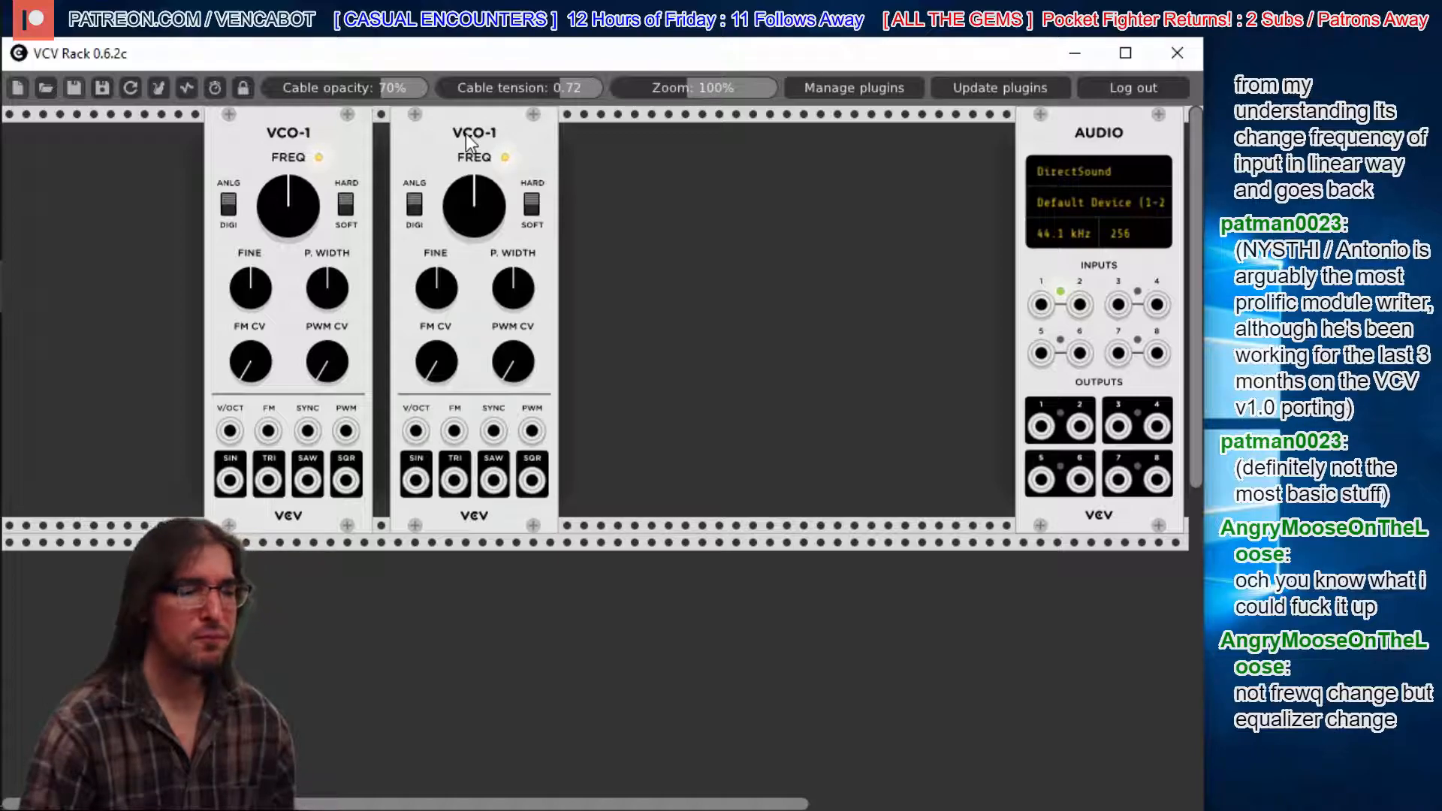
drag(466, 134, 688, 133)
drag(310, 128, 515, 129)
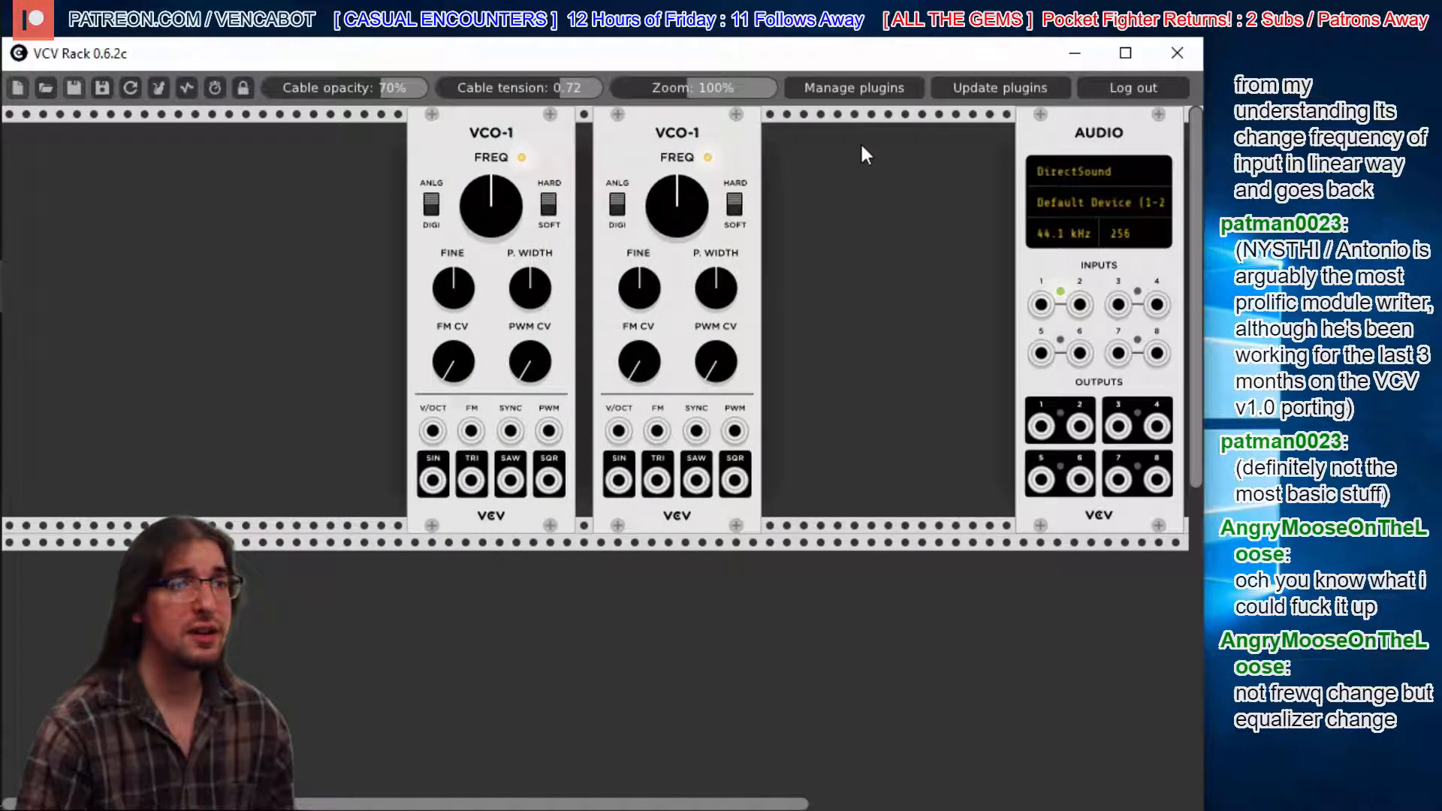
- Add a Fundamental Mixer between the second VCO-1 and the Audio module, and lower its channels 1 and 2 to minimum
right_click(835, 138)
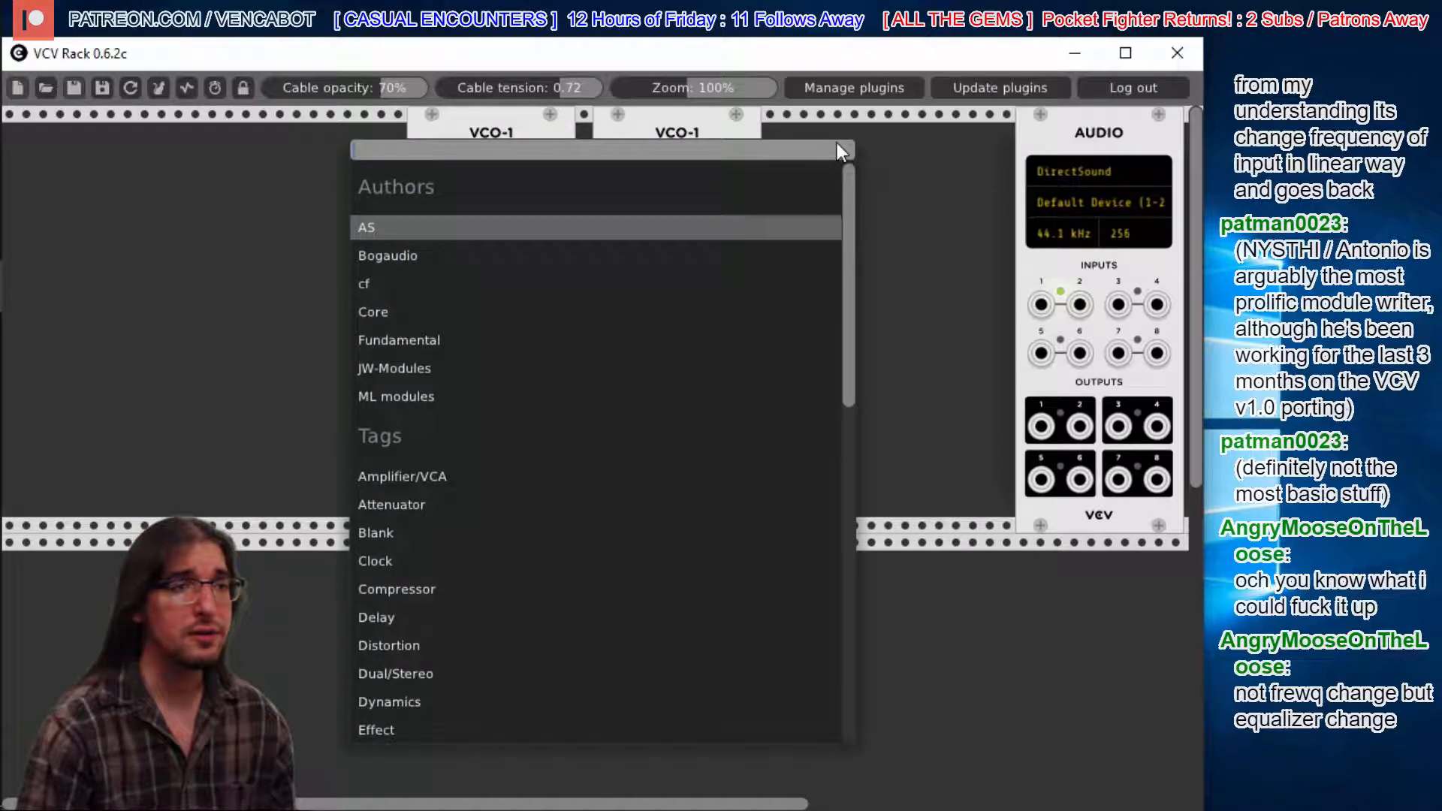
click(416, 341)
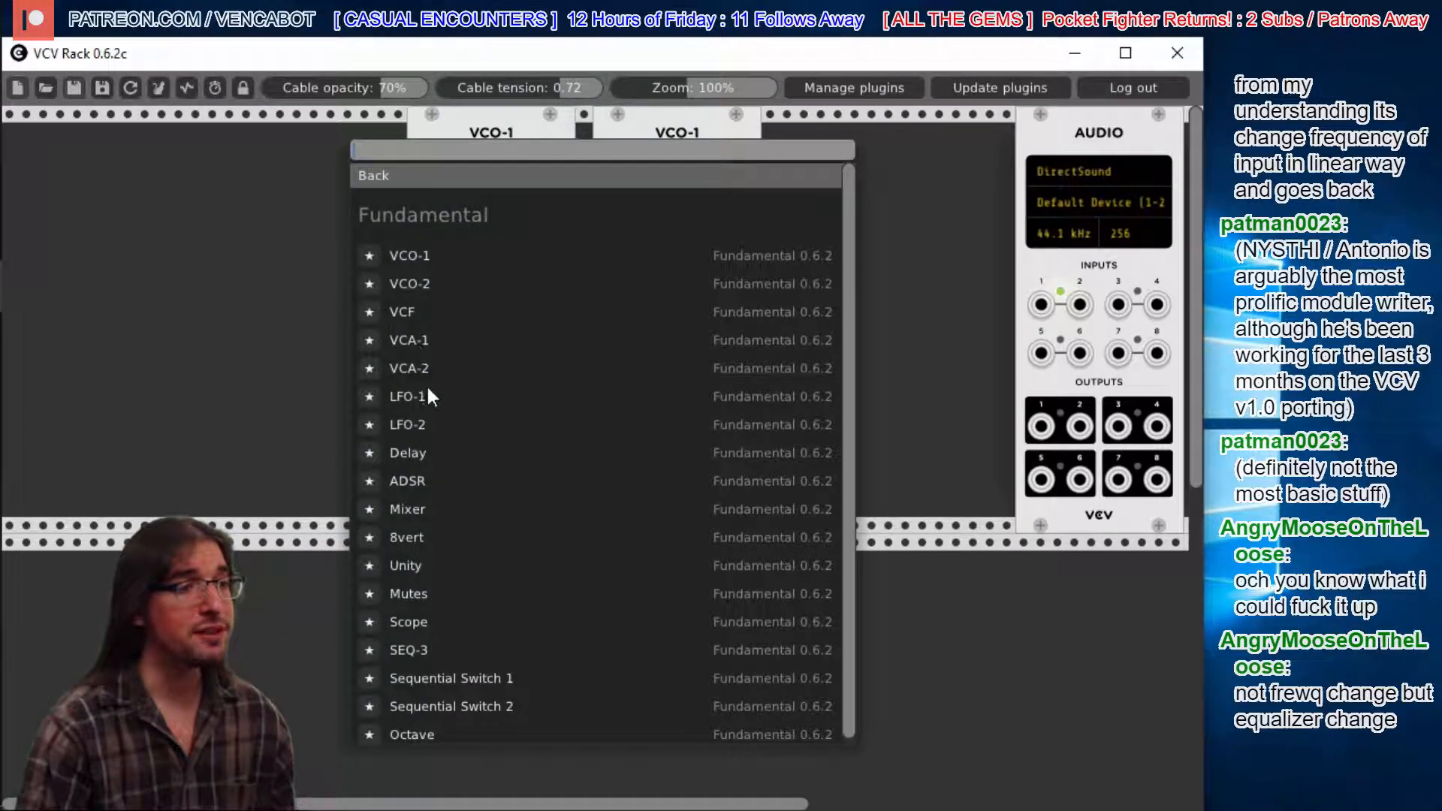
click(412, 509)
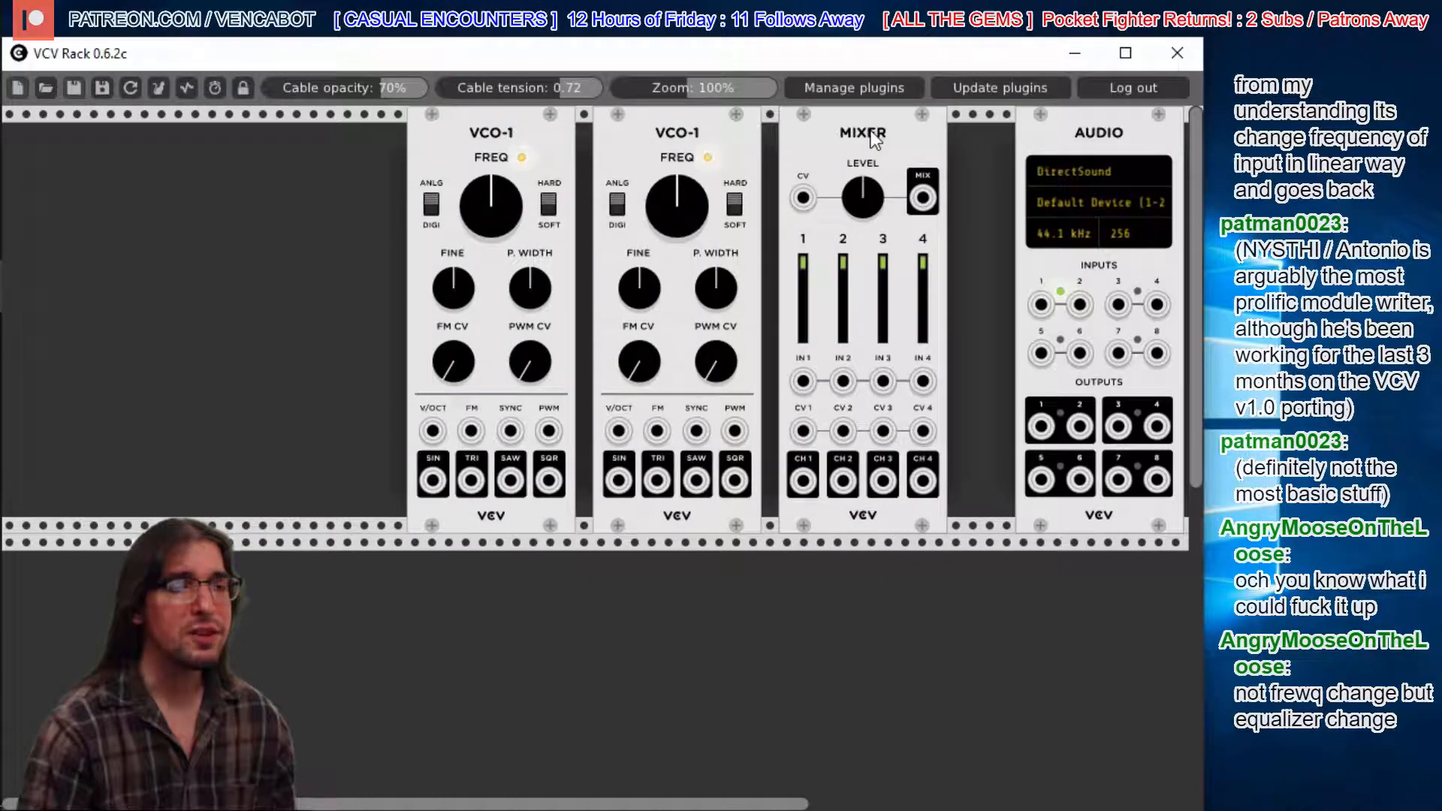
drag(805, 262, 803, 332)
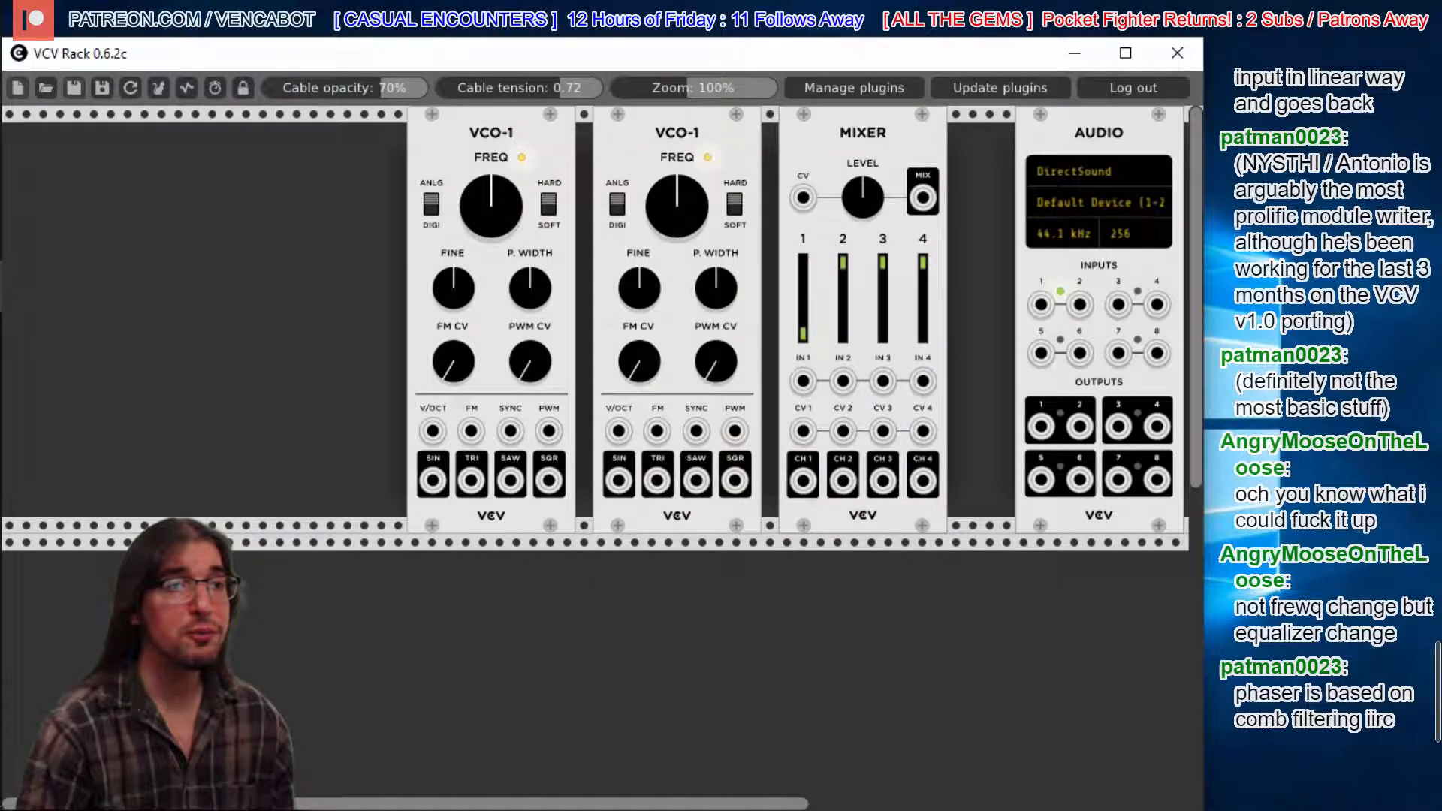
drag(842, 262, 843, 332)
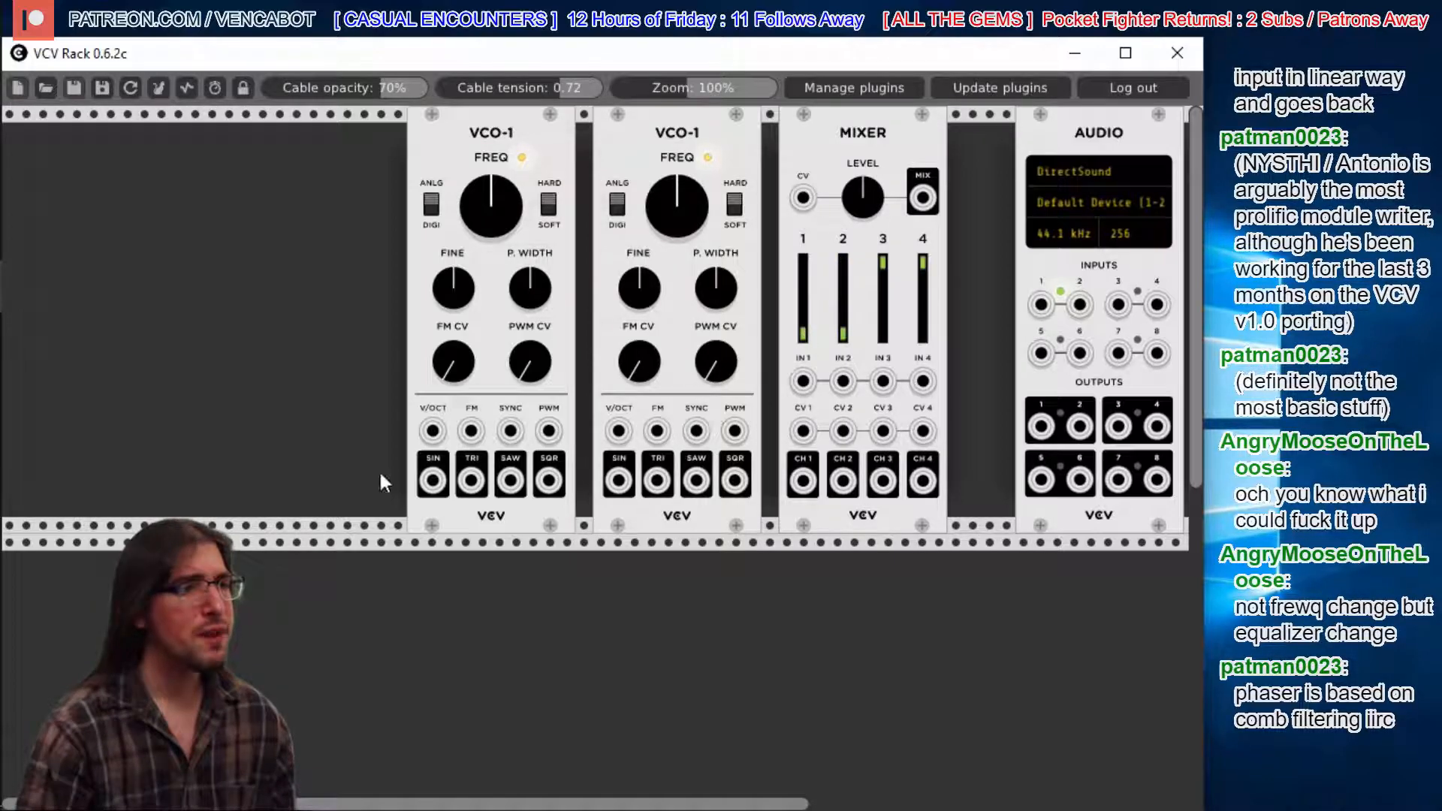
- Patch the two VCO-1 SIN outputs to the Mixer's IN 1 and IN 2, and its MIX output to Audio inputs 1 and 2
drag(434, 484, 802, 381)
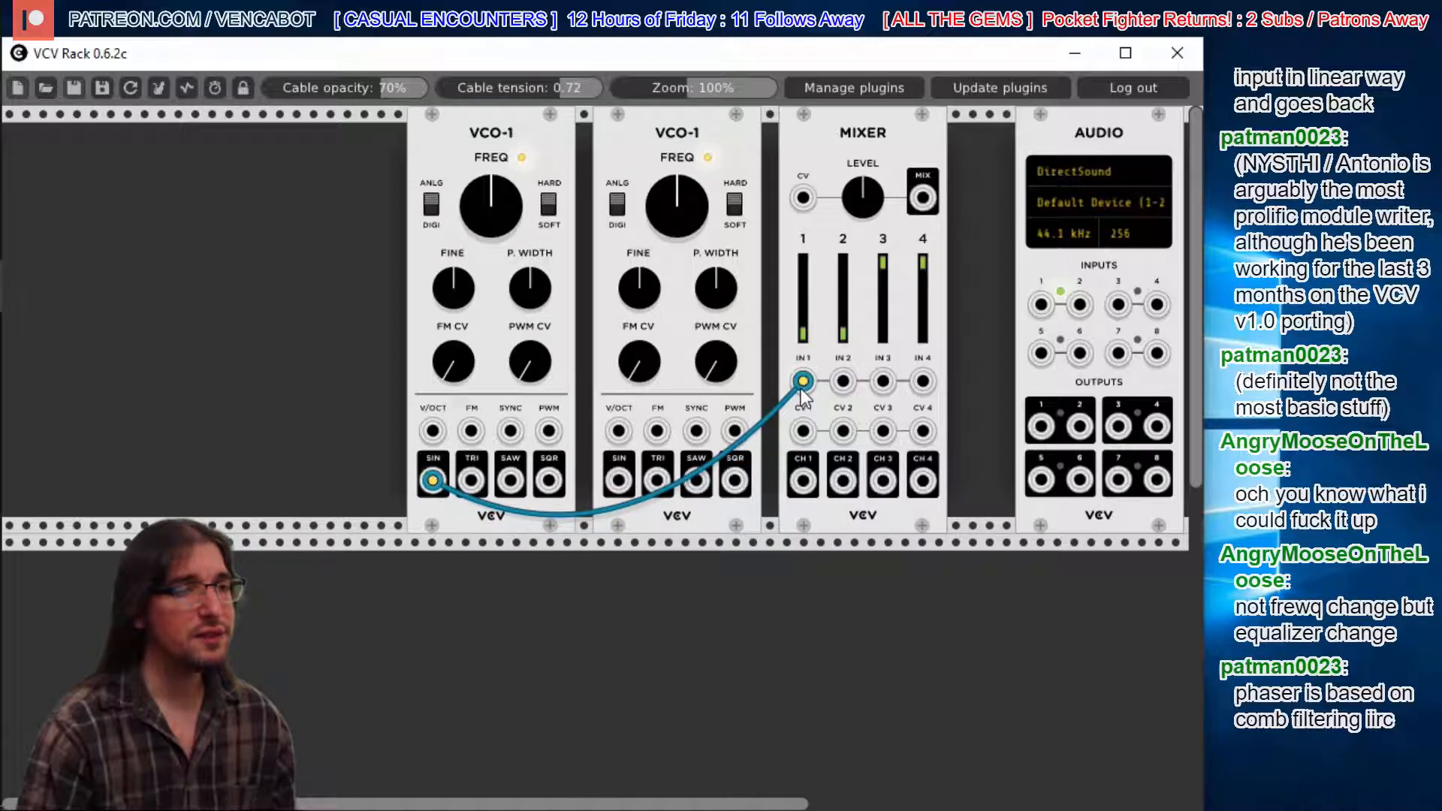
drag(619, 481, 843, 381)
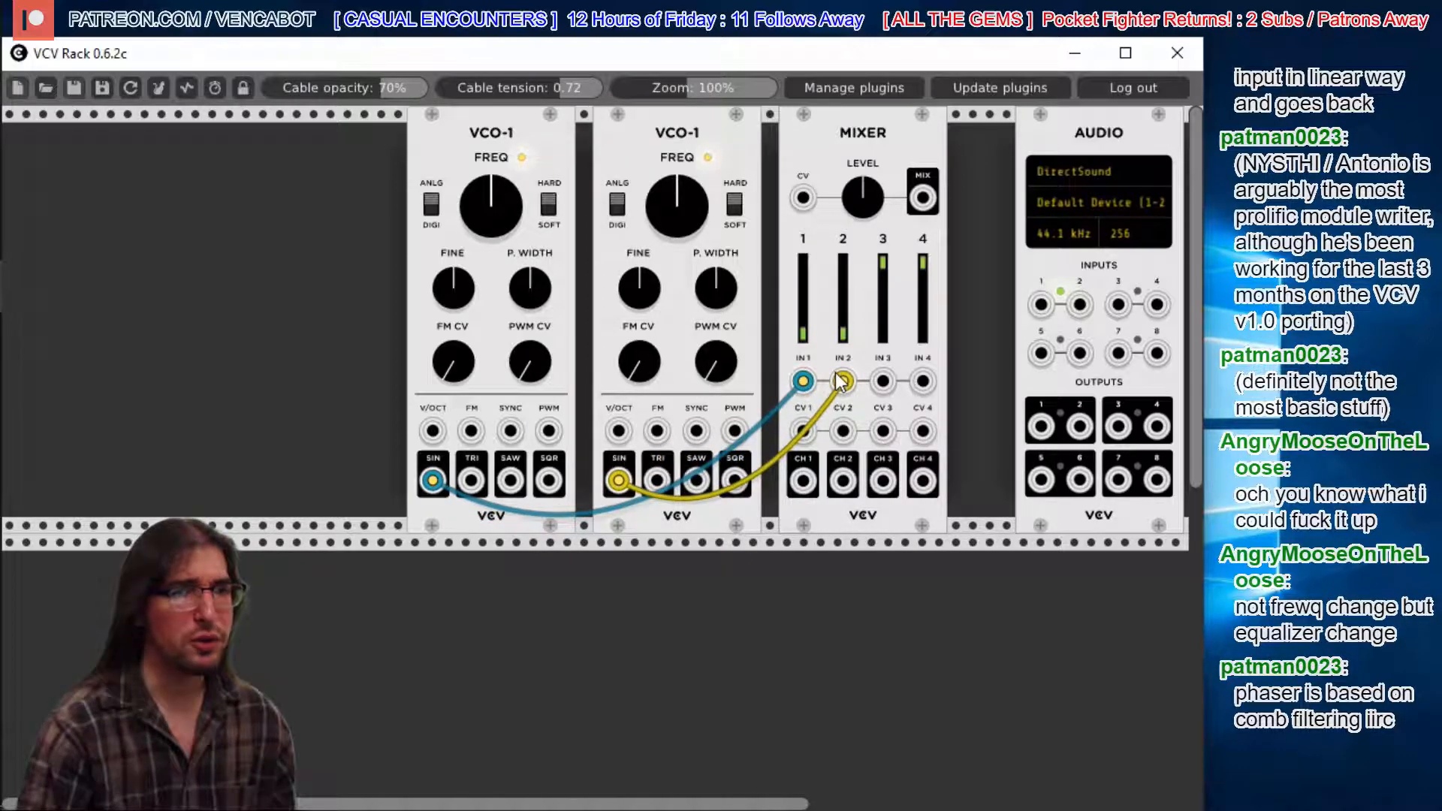
drag(923, 198, 1041, 304)
drag(923, 197, 1079, 304)
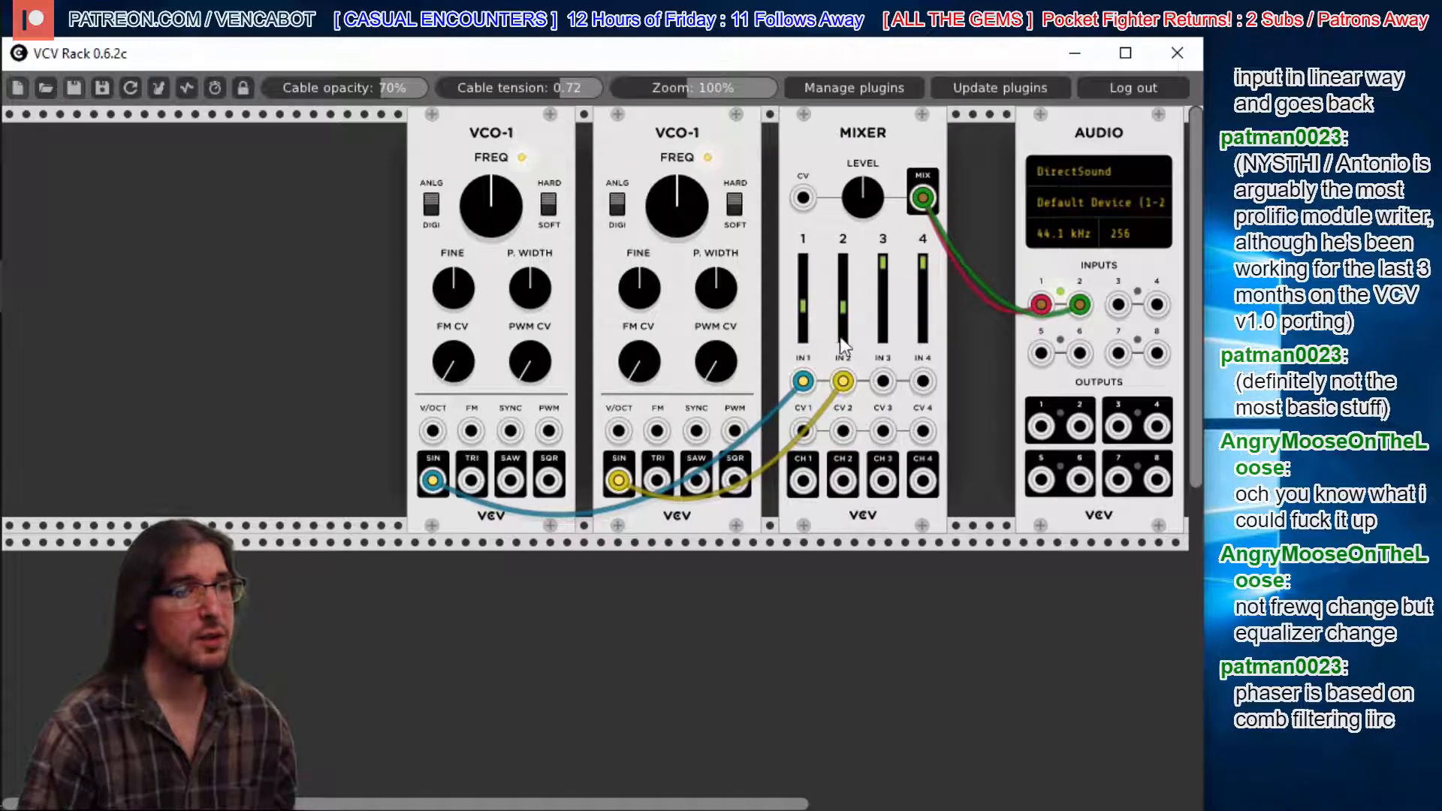
- Lower the FREQ knobs of both VCO-1 modules to between ten and eleven o'clock
drag(491, 206, 491, 229)
drag(699, 194, 698, 209)
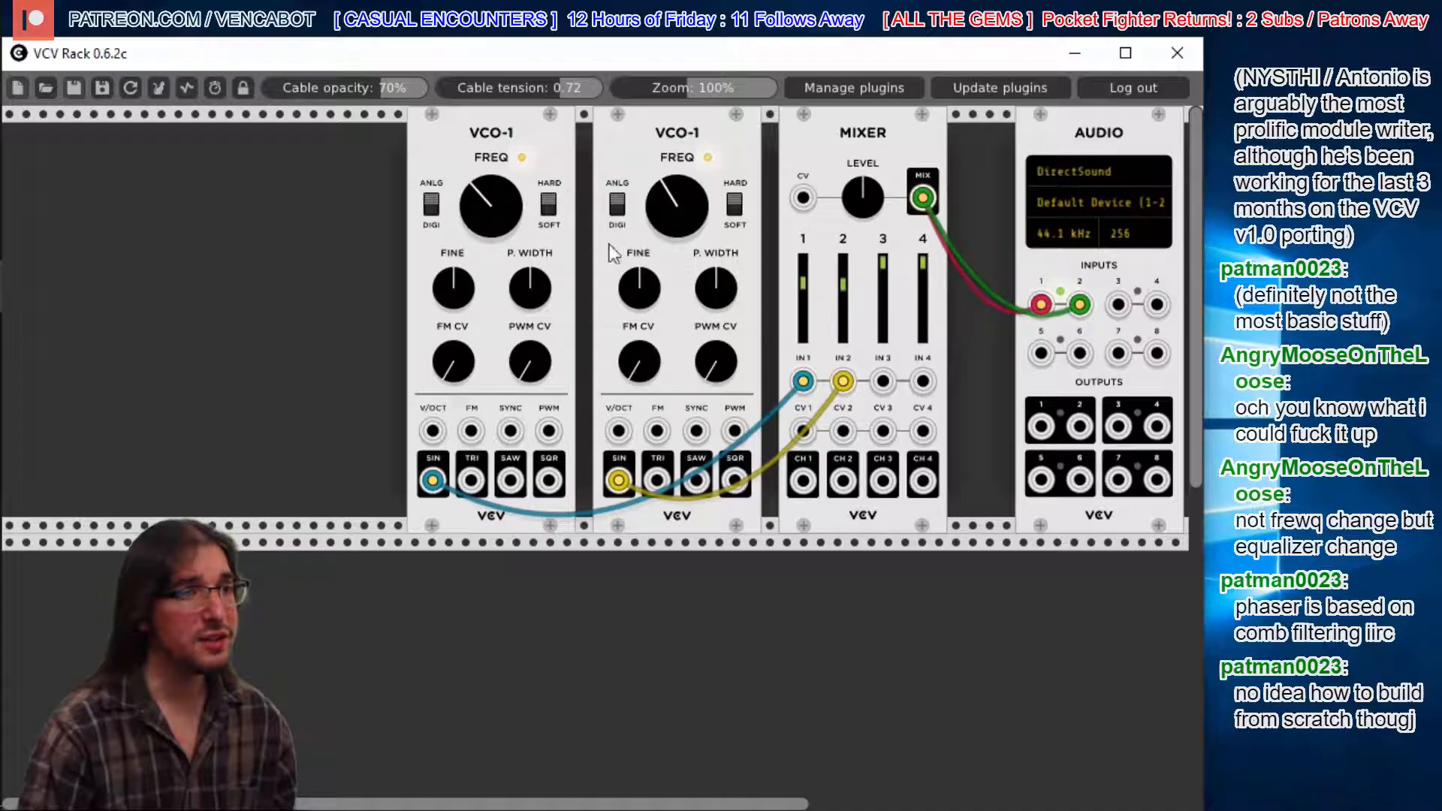
mouse_move(668, 186)
mouse_down()
mouse_move(668, 164)
mouse_move(668, 200)
mouse_move(668, 186)
mouse_up()
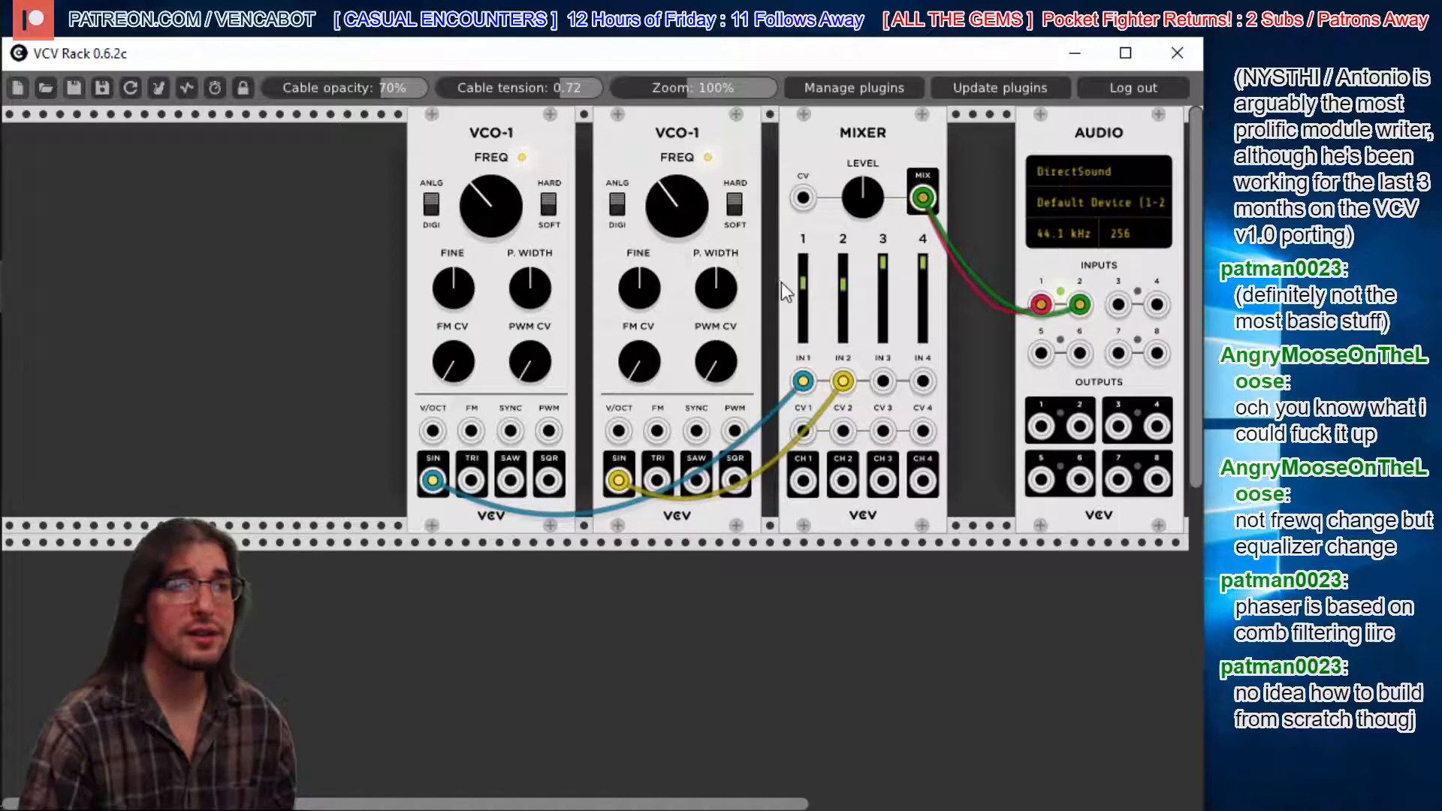
- Lower Mixer channels 1 and 2 to about a third, and move both oscillator cables from the SIN to the SAW outputs
drag(849, 281, 848, 308)
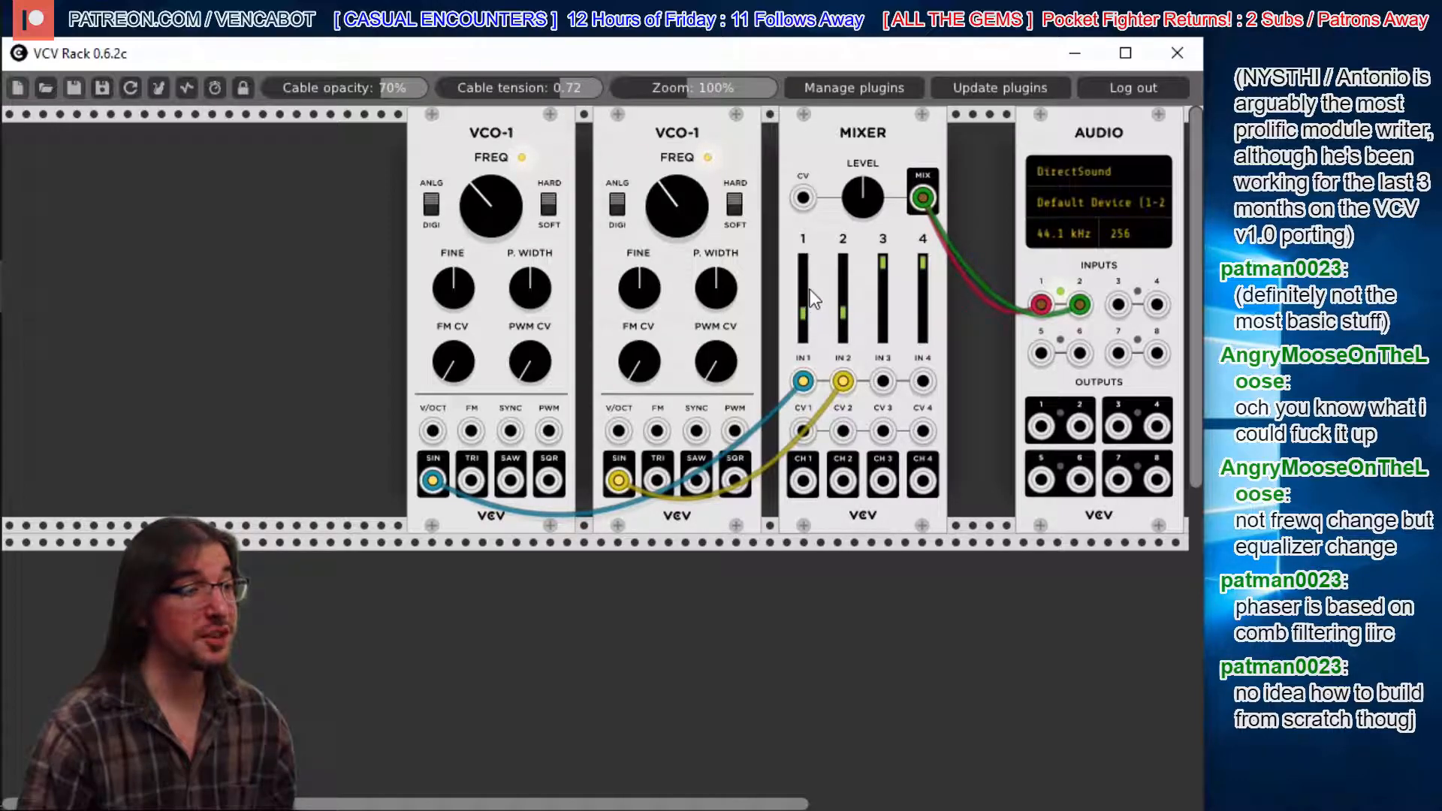
drag(434, 480, 510, 480)
drag(618, 481, 695, 489)
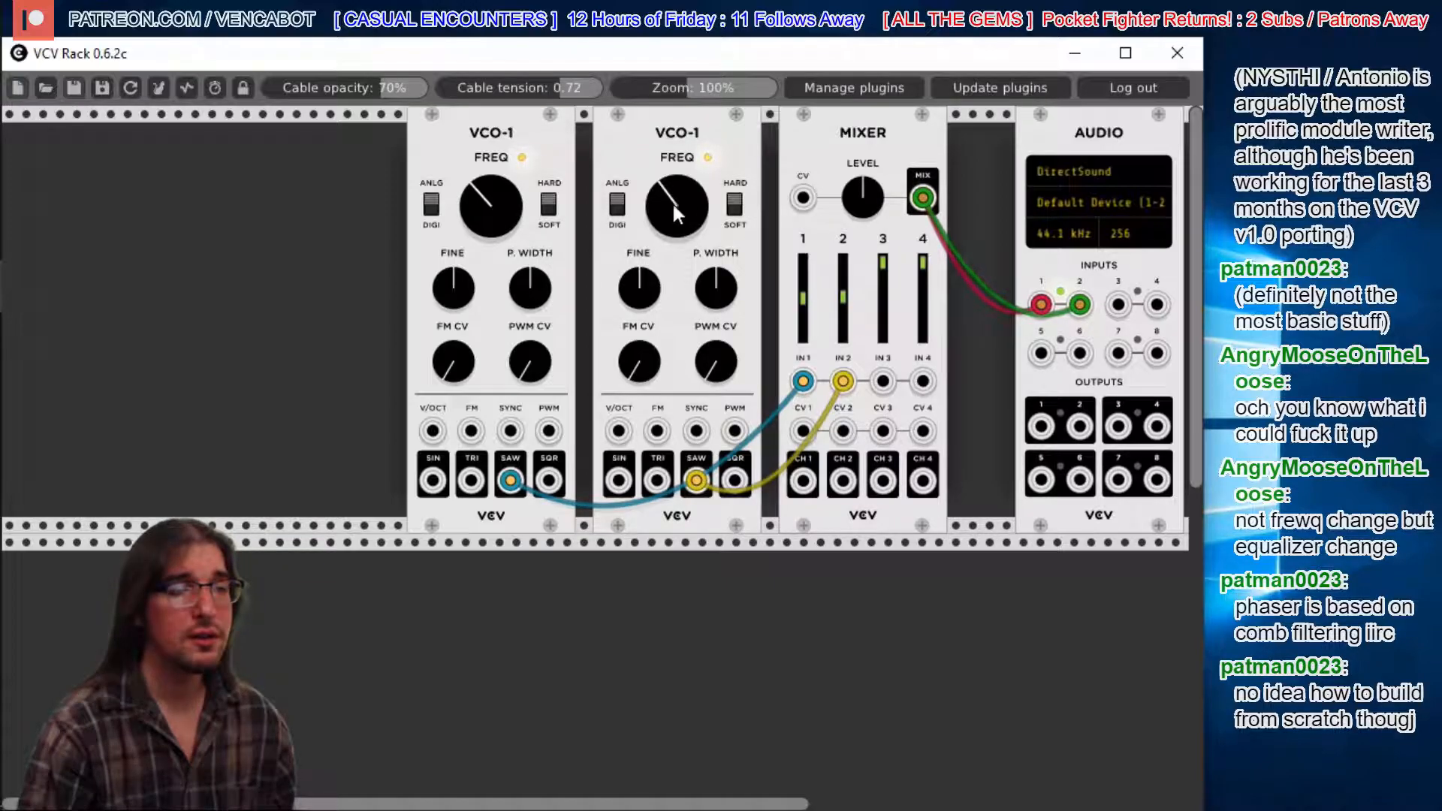
- Sweep the second VCO-1's FREQ back to match the first, and settle its FINE knob just past three o'clock
drag(677, 207, 676, 237)
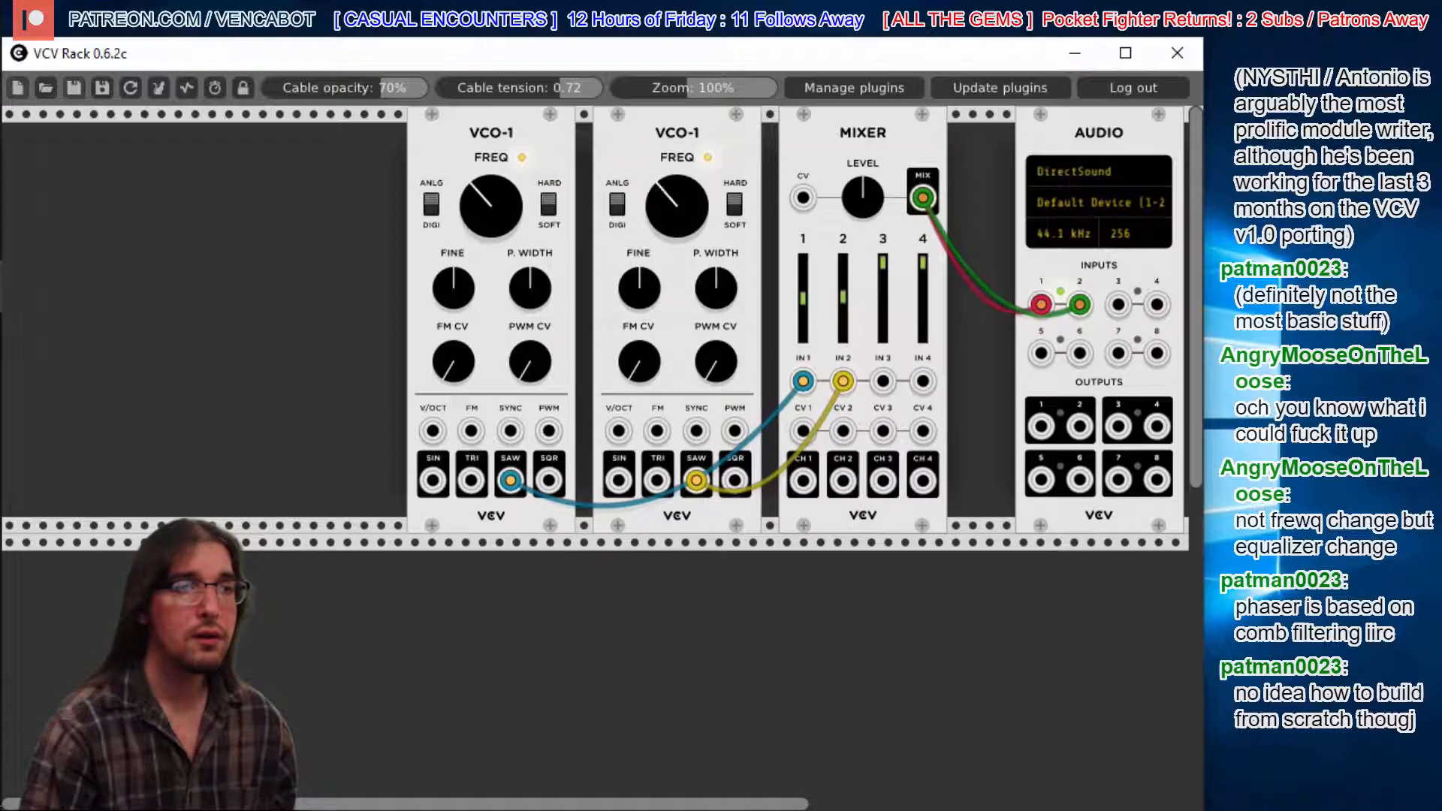
drag(639, 286, 640, 300)
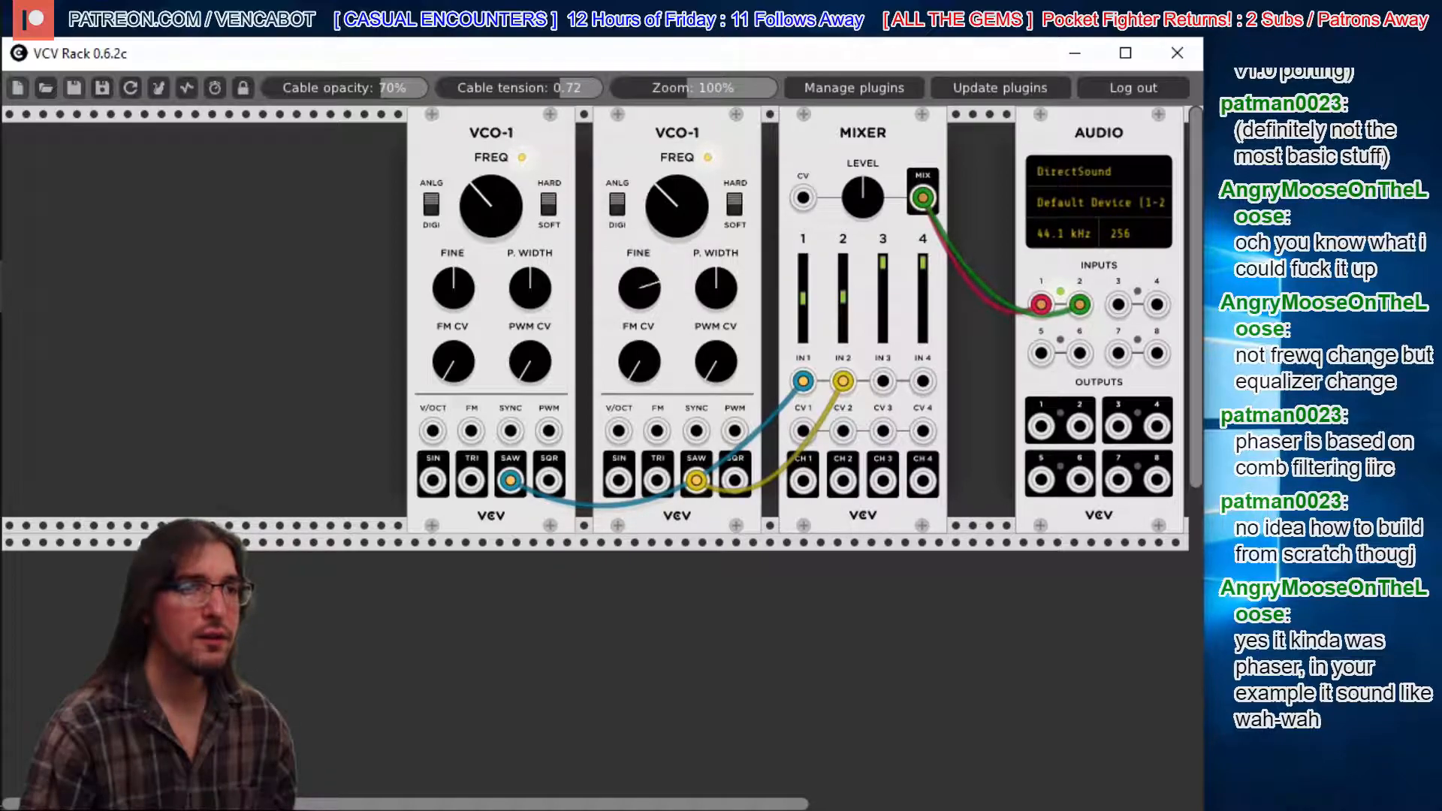
drag(639, 288, 639, 328)
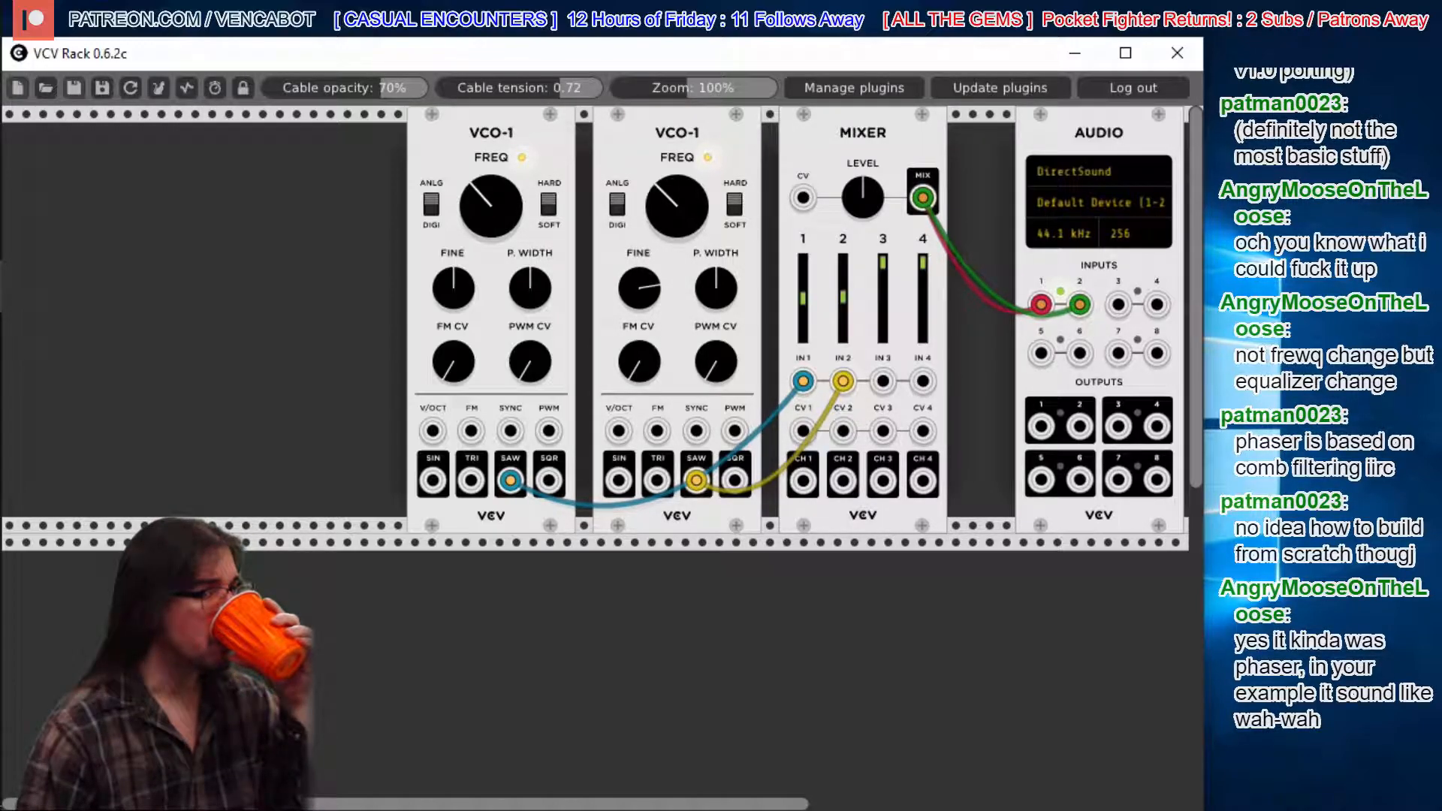
drag(639, 288, 639, 270)
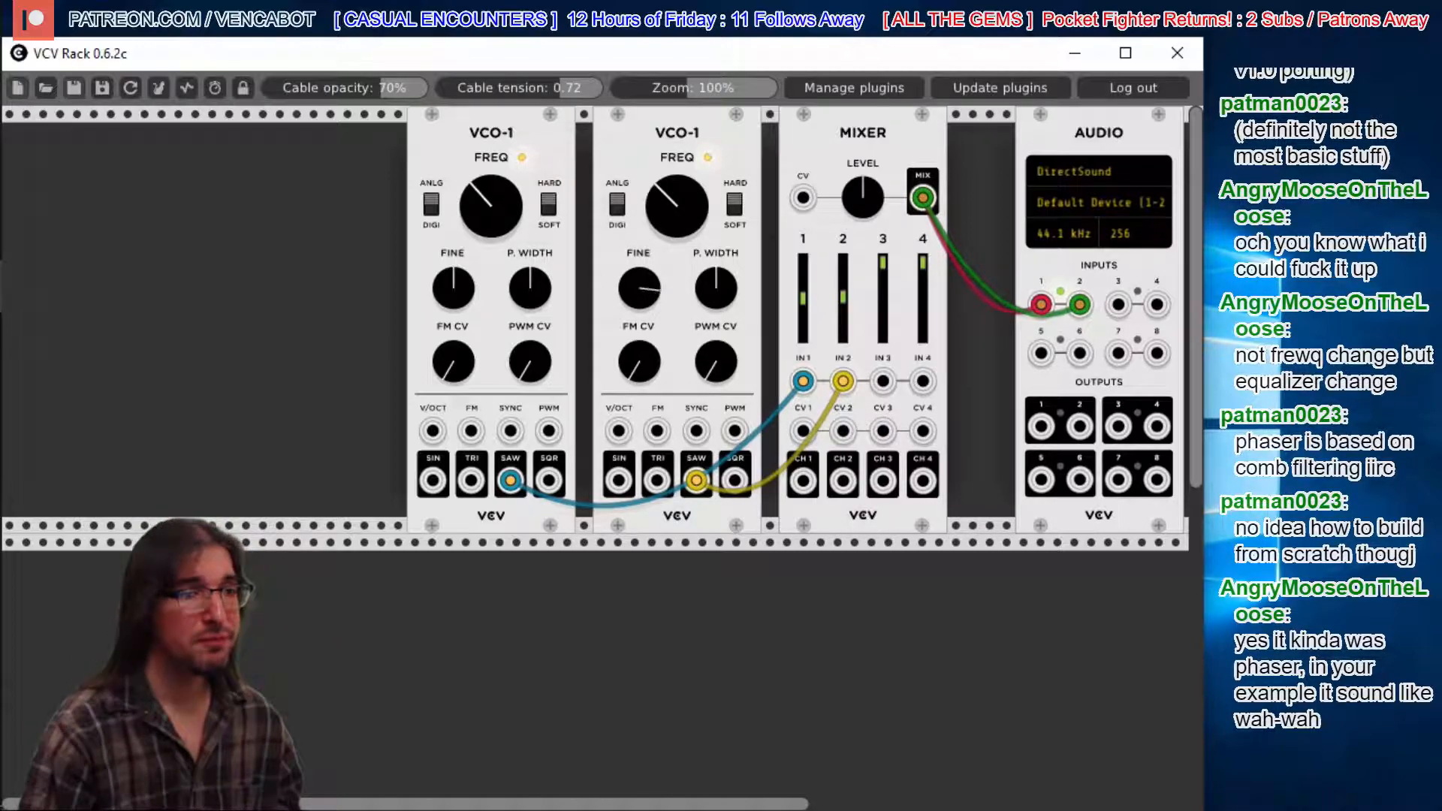
drag(639, 270, 639, 279)
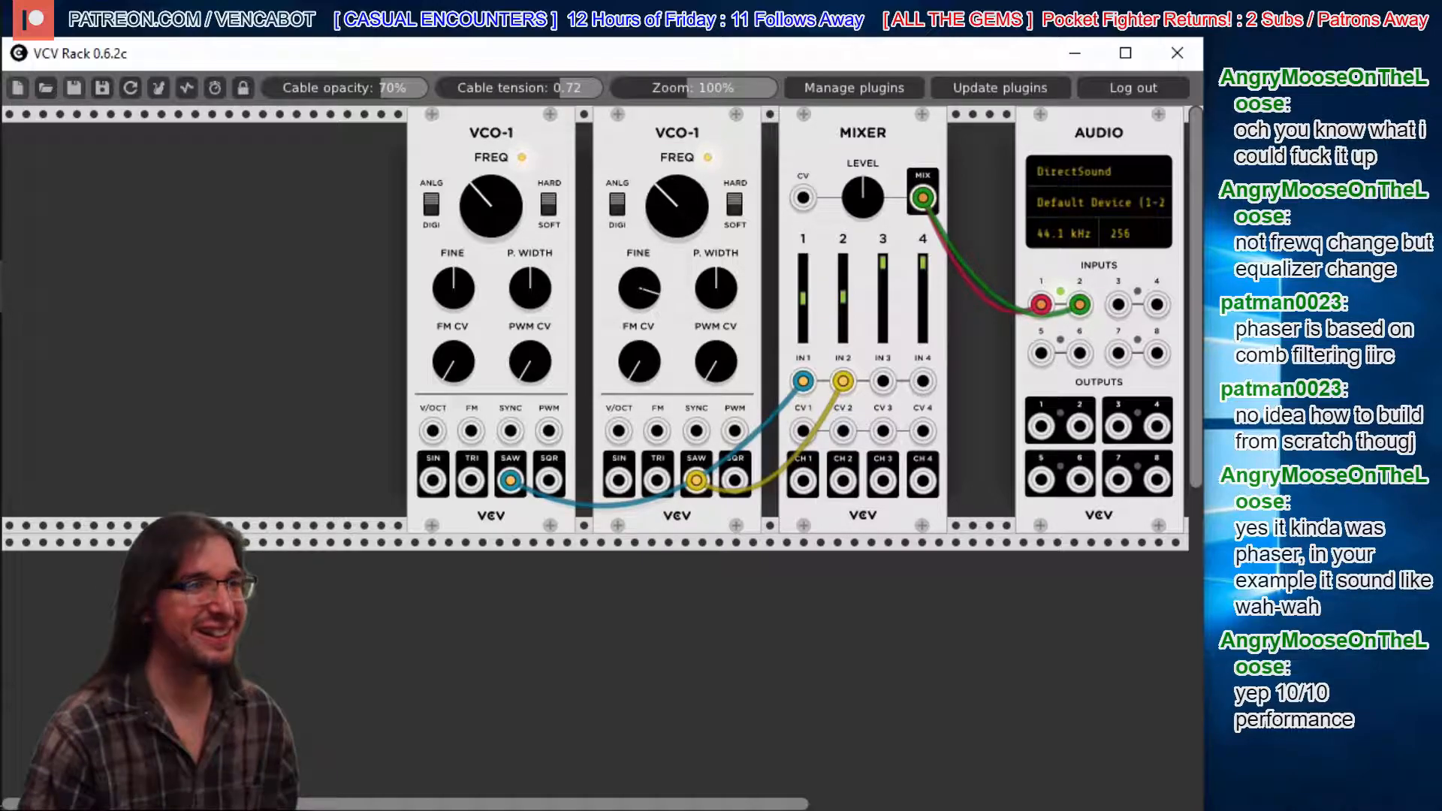
- Open the saved patch our_first_filters.vcv from the vcv_racks folder
click(46, 87)
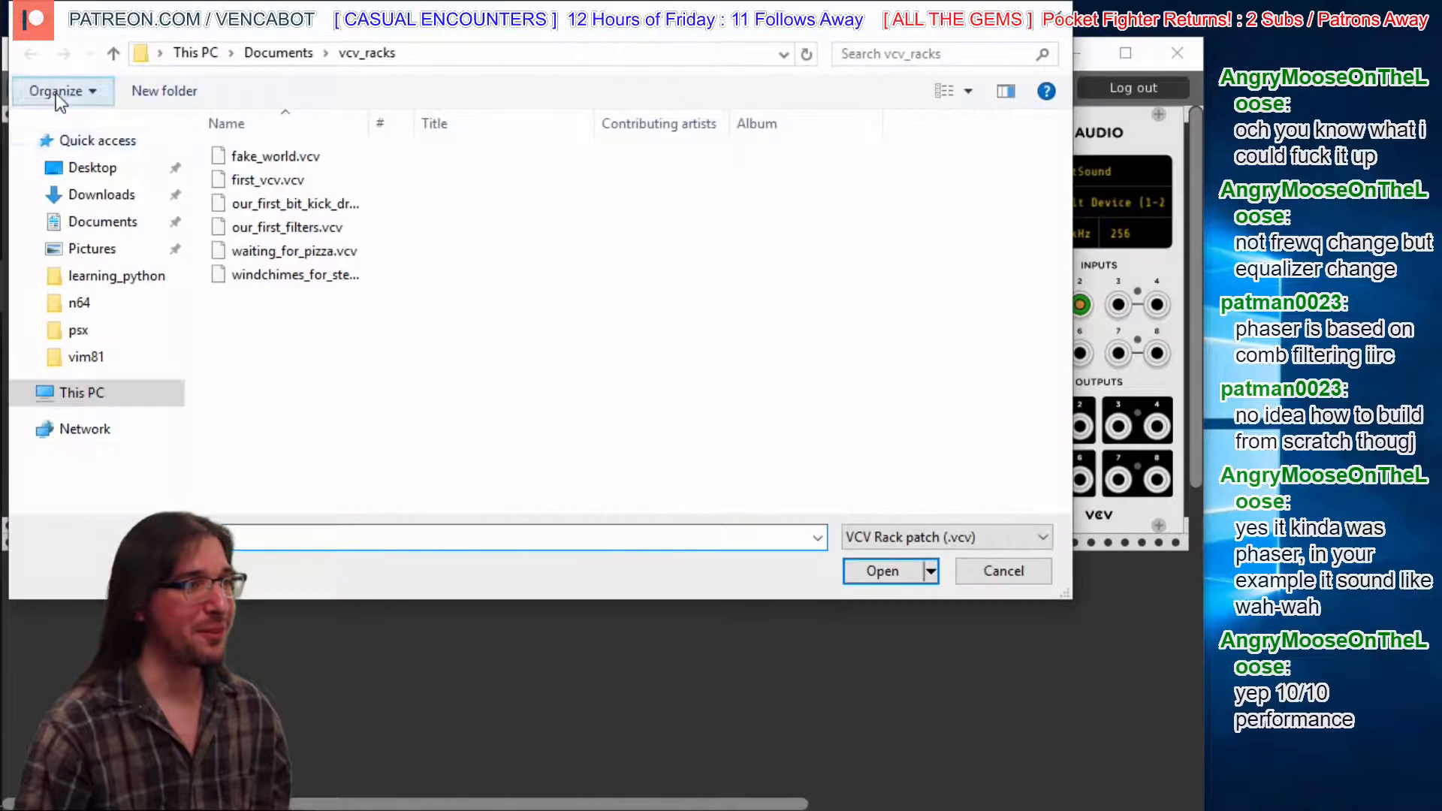
click(264, 228)
click(880, 572)
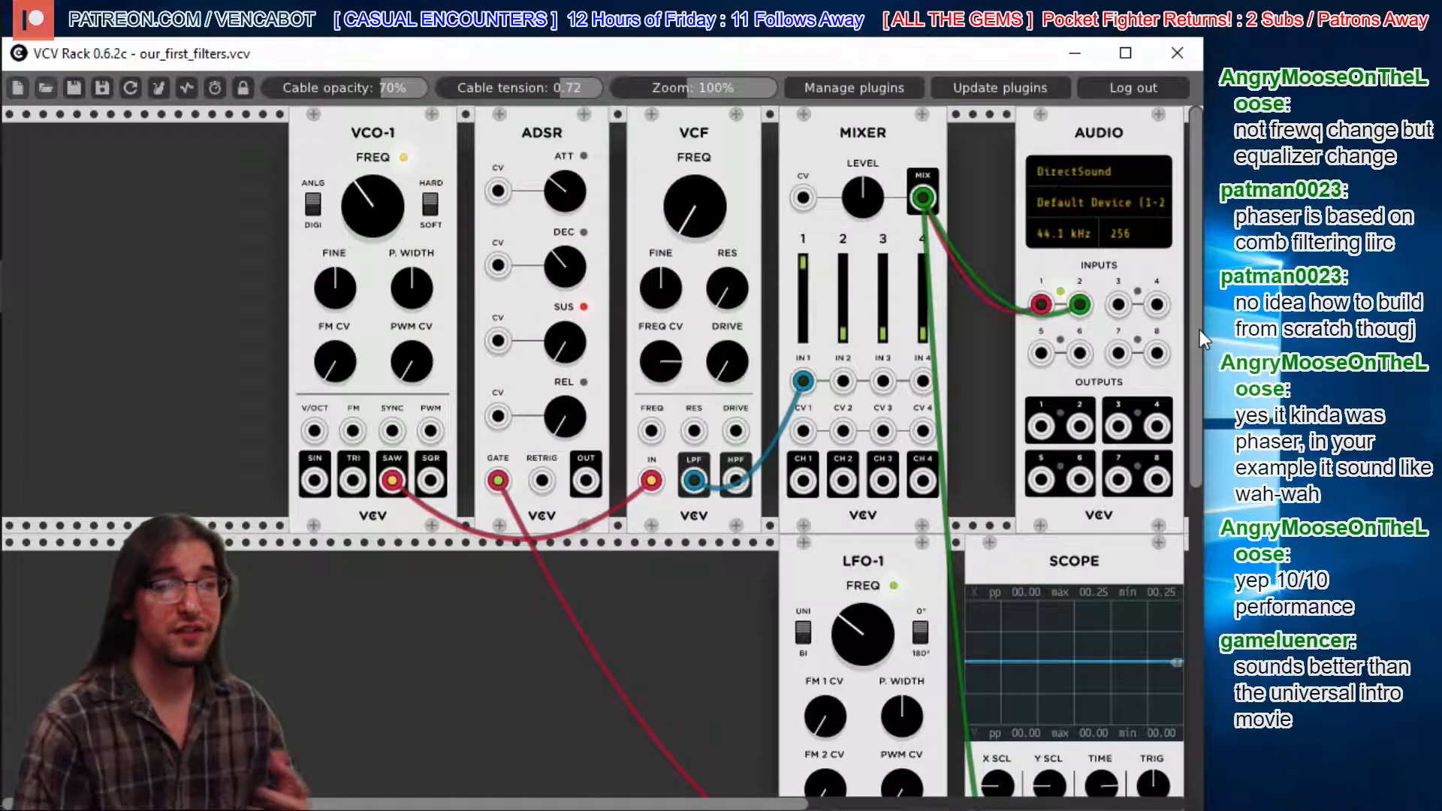
scroll(600, 451, down, 1)
scroll(601, 450, up, 1)
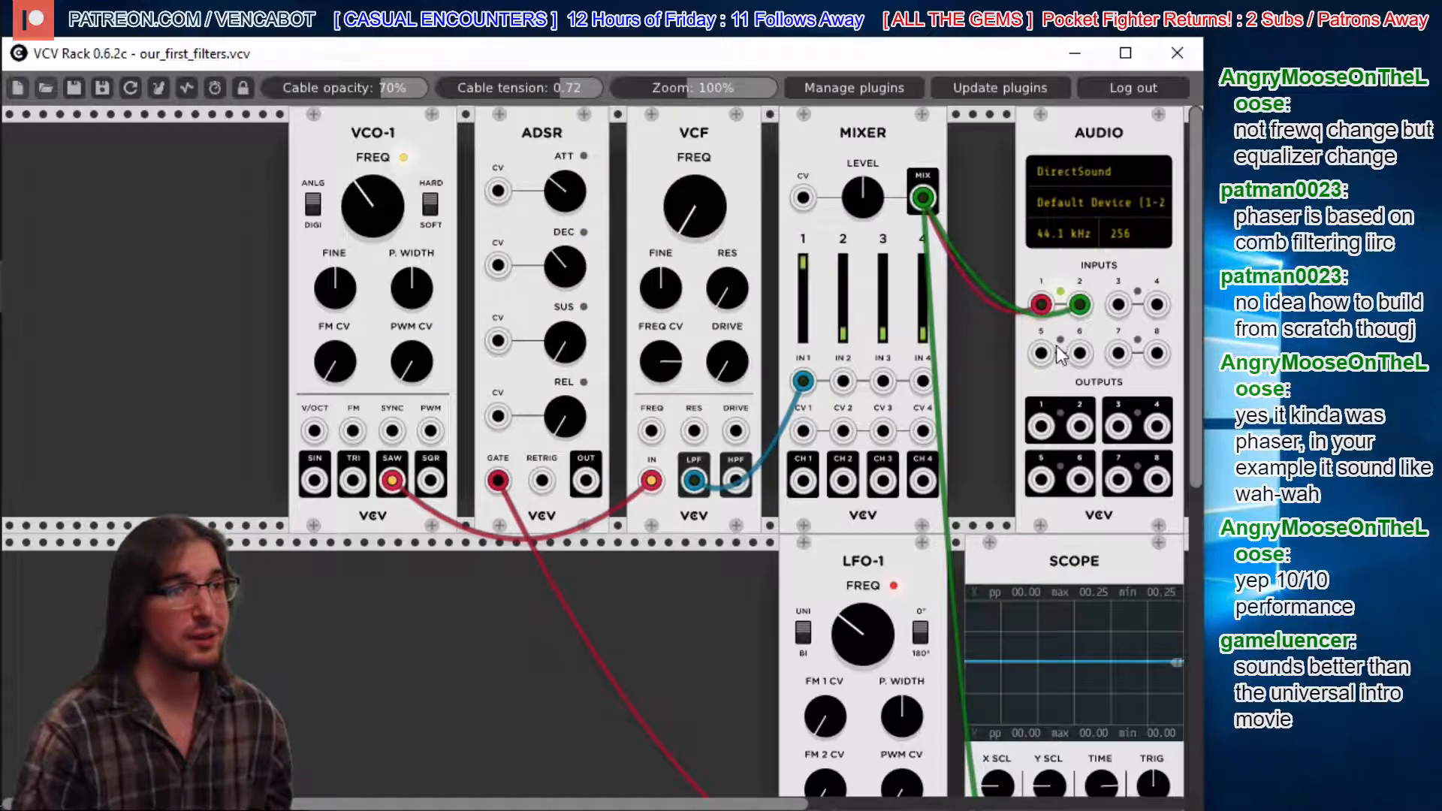
- Sweep the VCF's FREQ knob to maximum and back to minimum, and turn its FREQ CV knob up to about five o'clock
drag(692, 239, 693, 75)
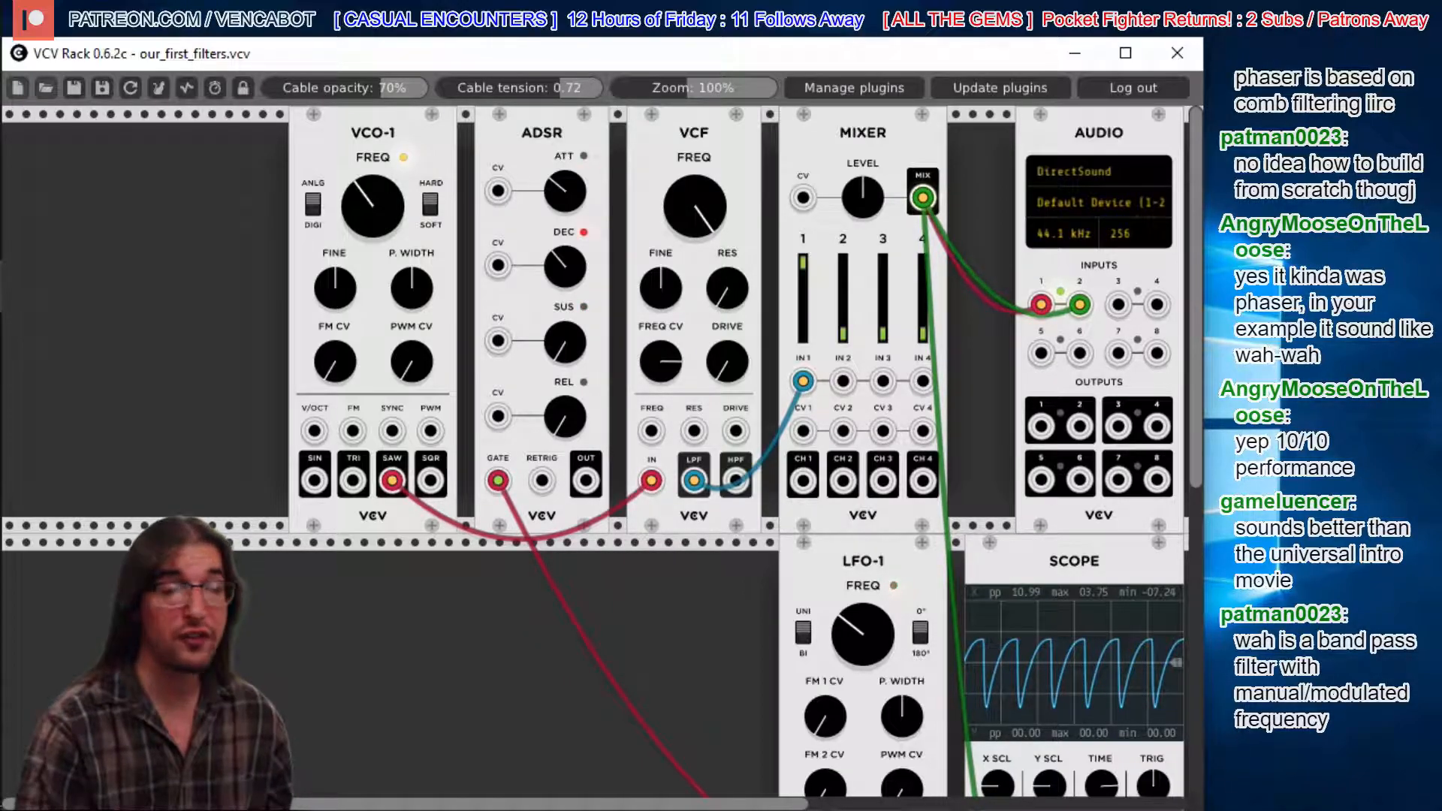
drag(695, 207, 694, 409)
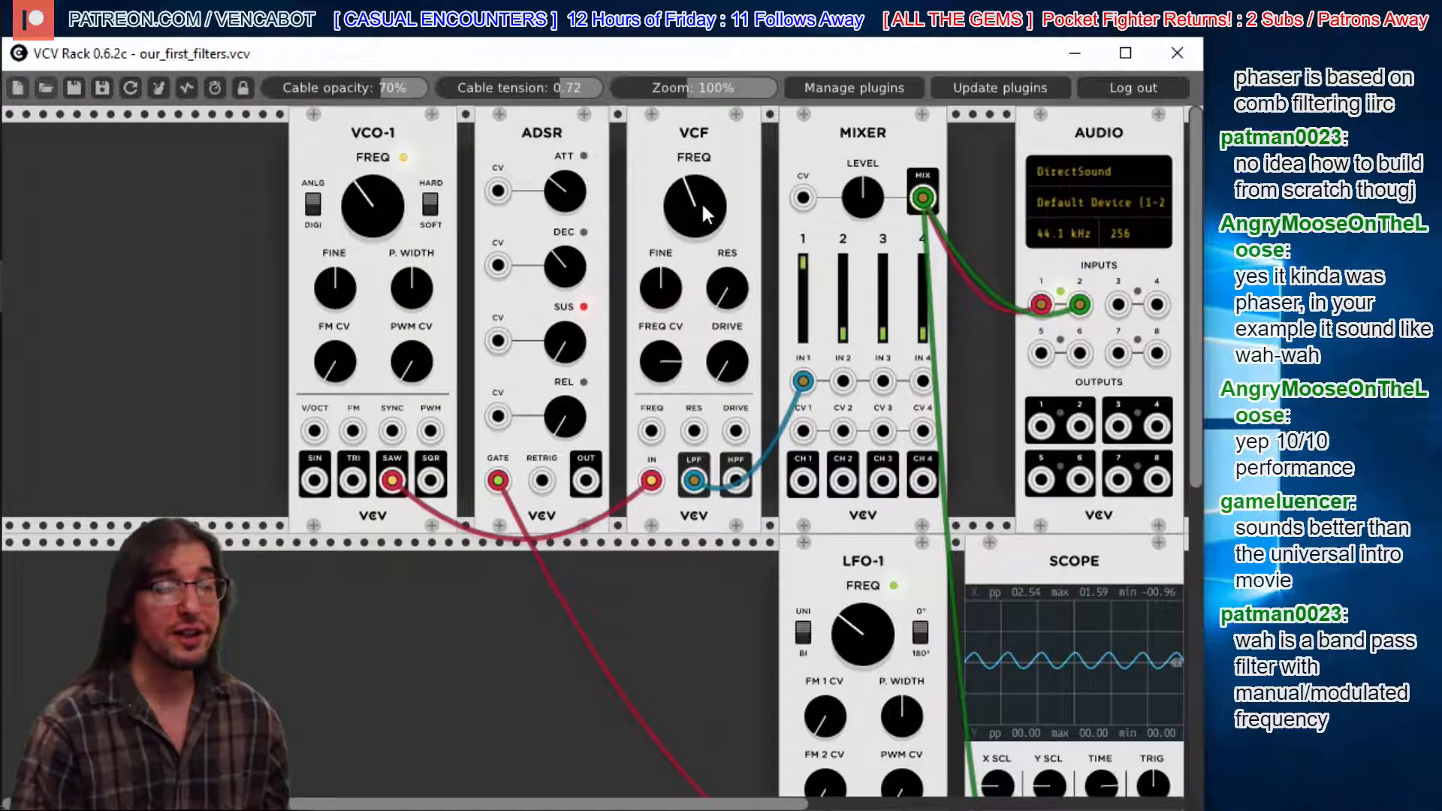
drag(696, 194, 696, 264)
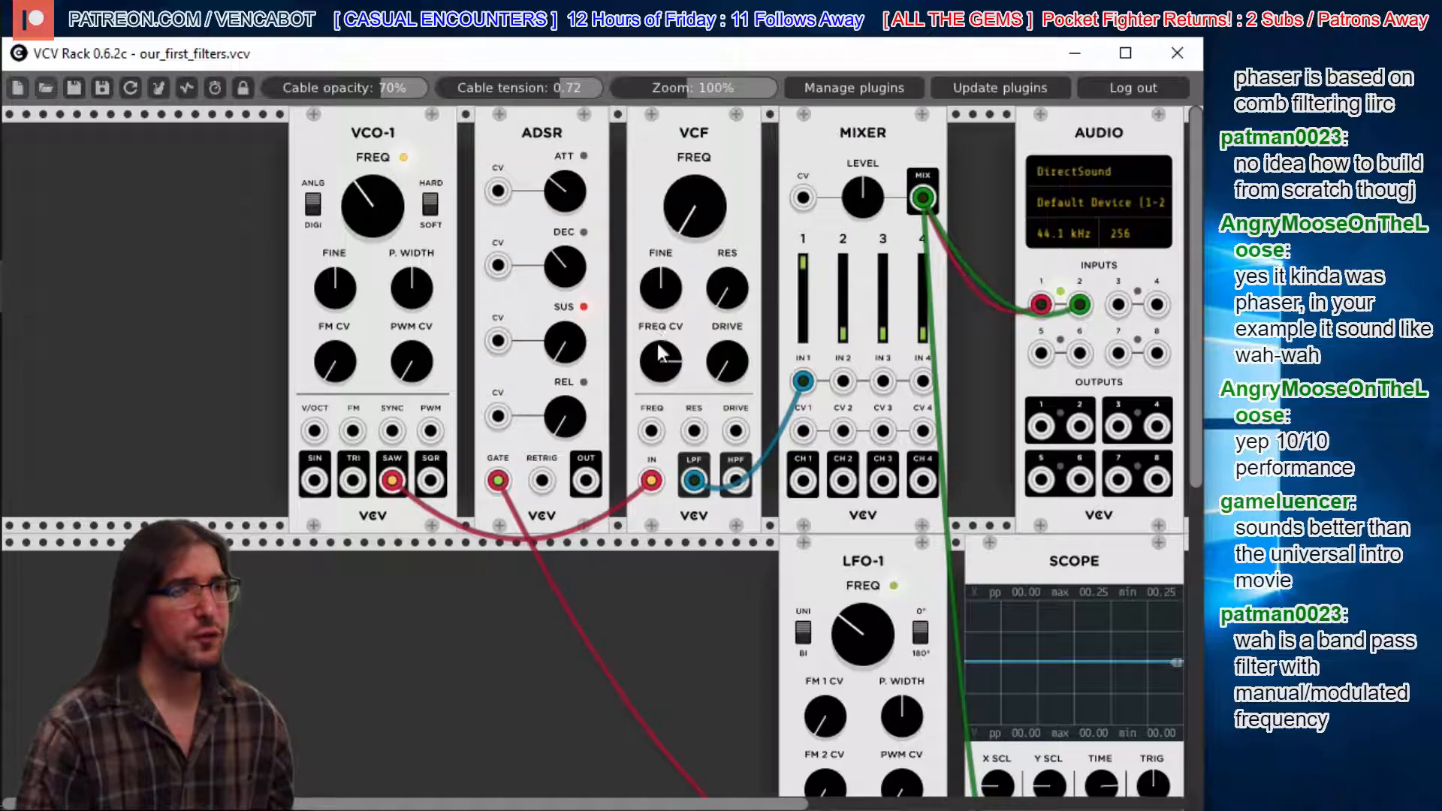
drag(660, 349, 660, 329)
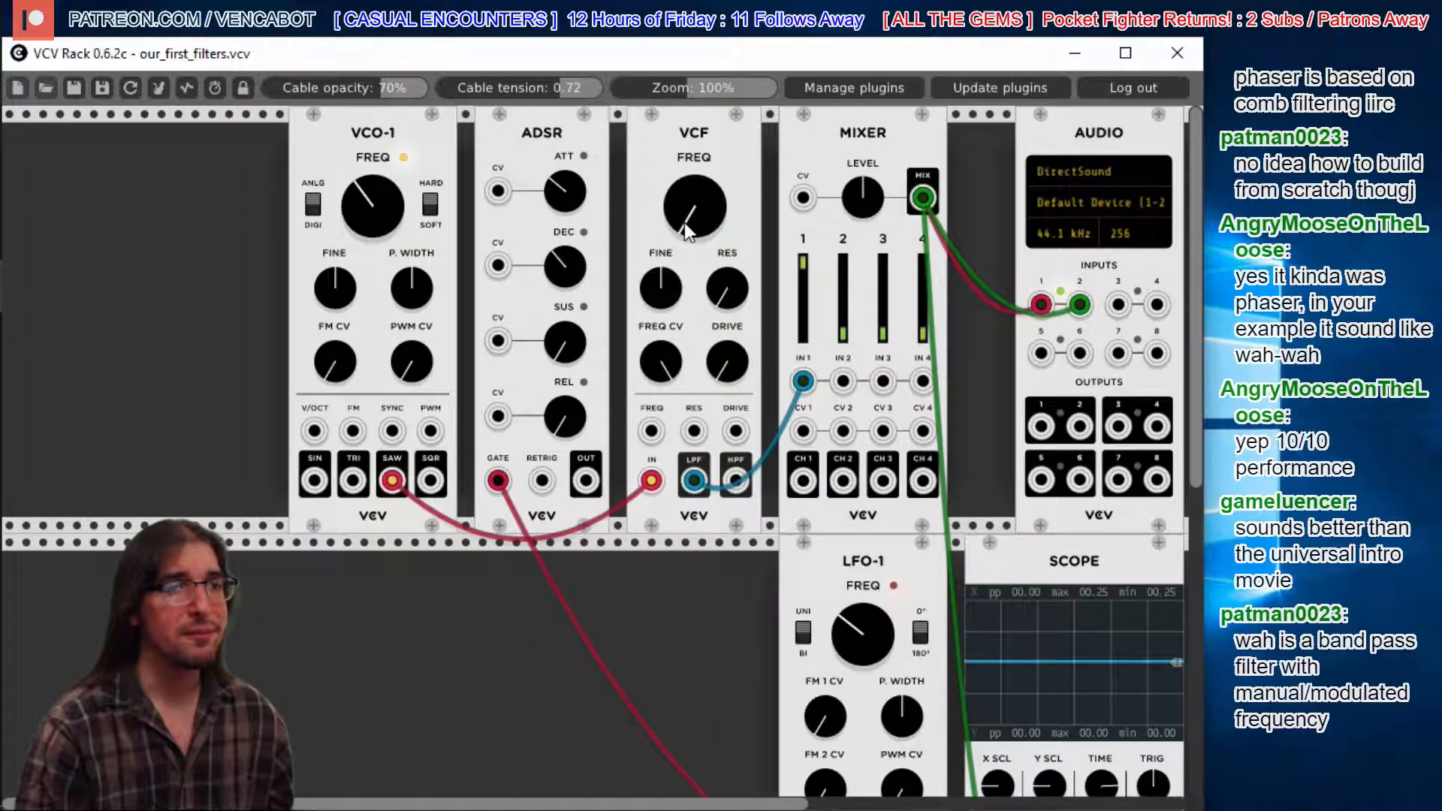
mouse_move(684, 223)
mouse_down()
mouse_move(684, 192)
mouse_move(684, 224)
mouse_up()
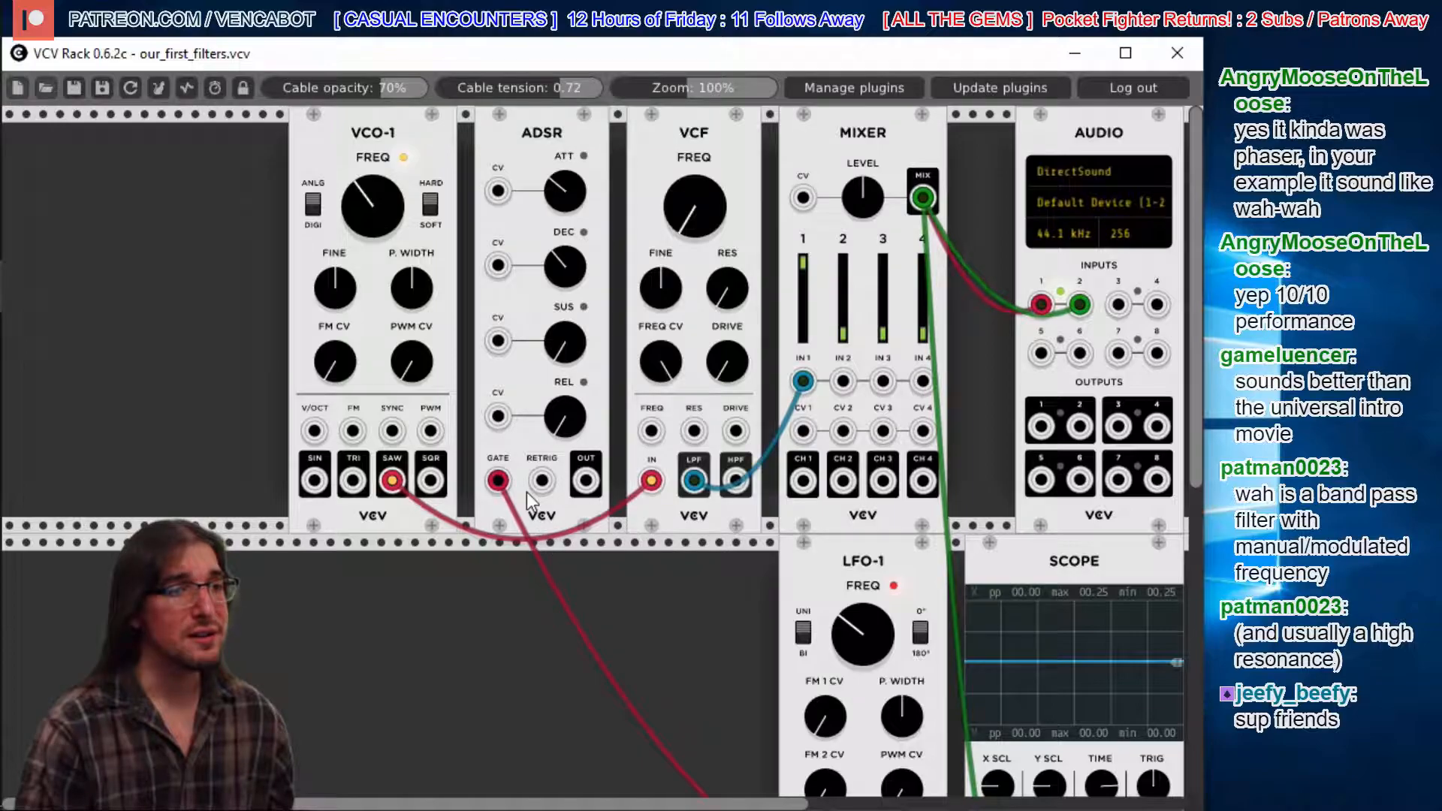
- Patch the ADSR's OUT to the VCF's FREQ input, with FREQ CV at about four o'clock and the ADSR's DEC at about two o'clock
drag(586, 481, 652, 430)
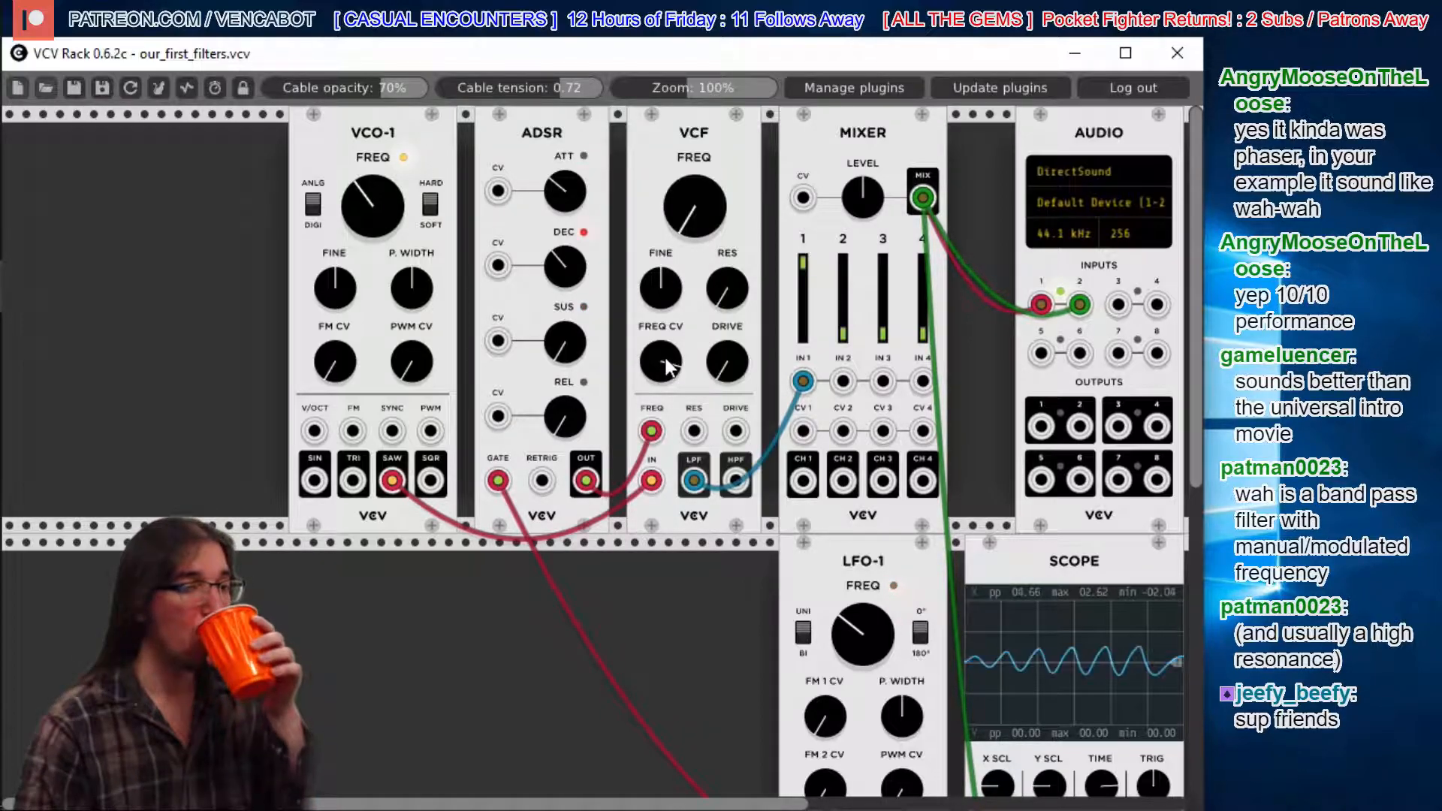
drag(667, 366, 668, 342)
drag(567, 281, 569, 263)
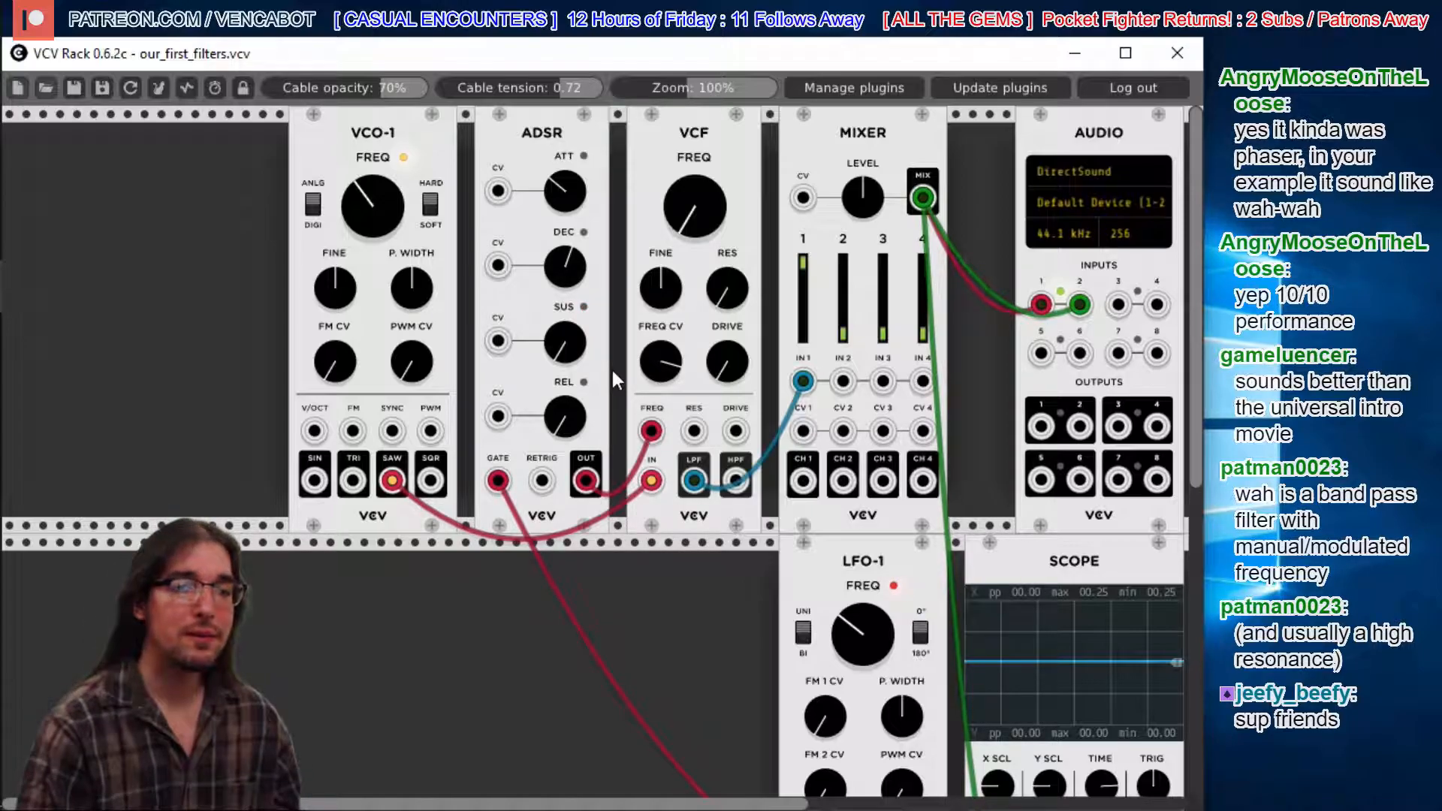
drag(578, 270, 574, 317)
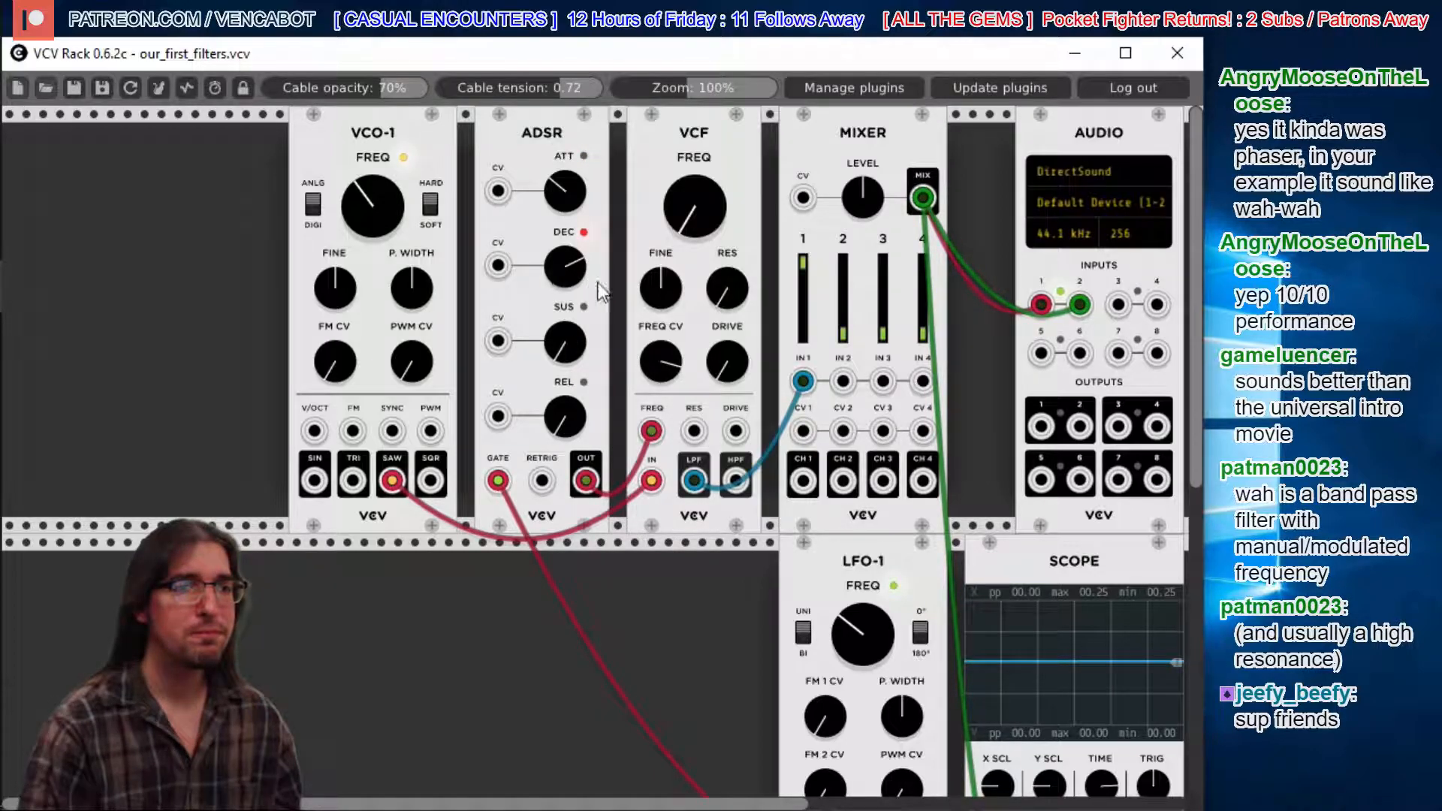
drag(648, 365, 648, 341)
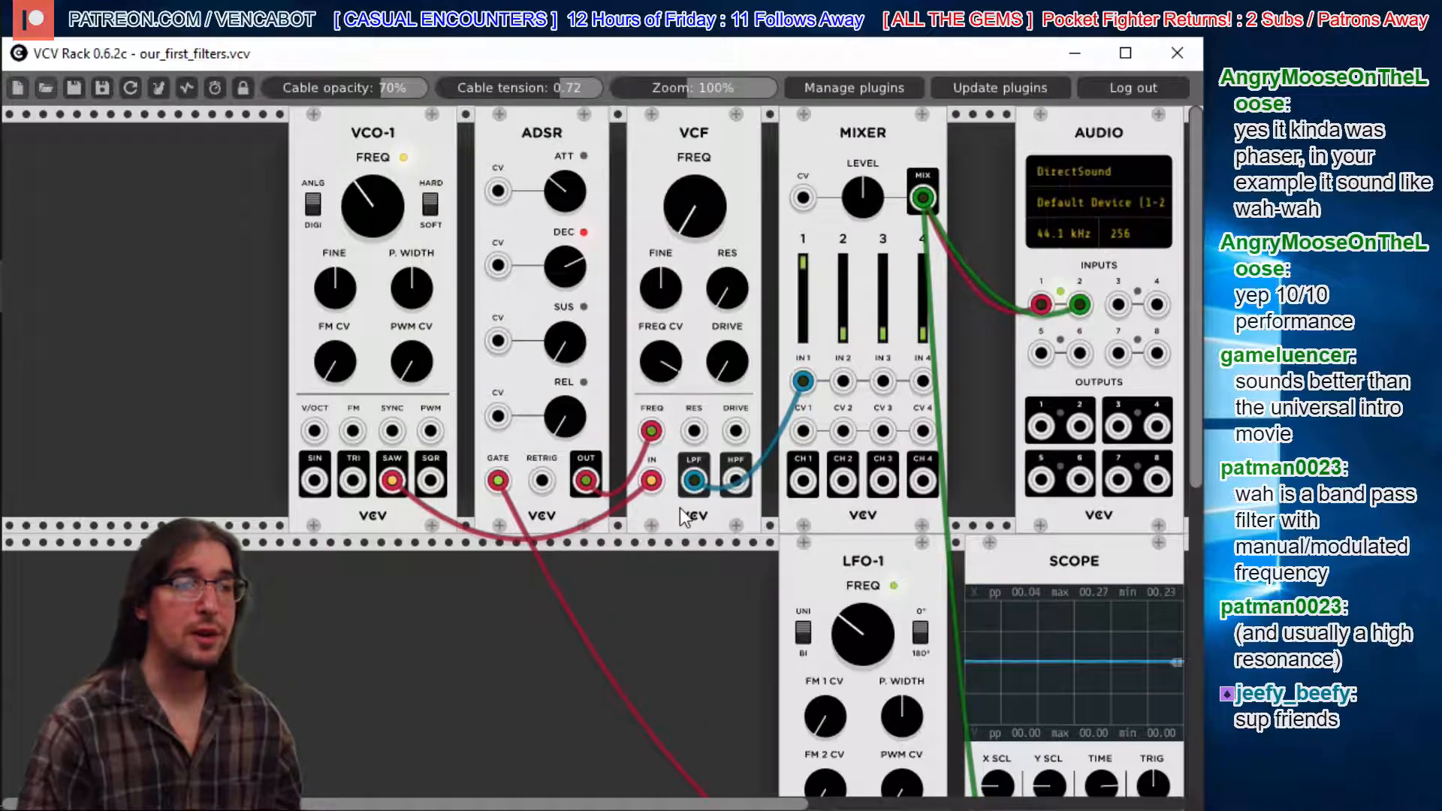
drag(660, 363, 660, 351)
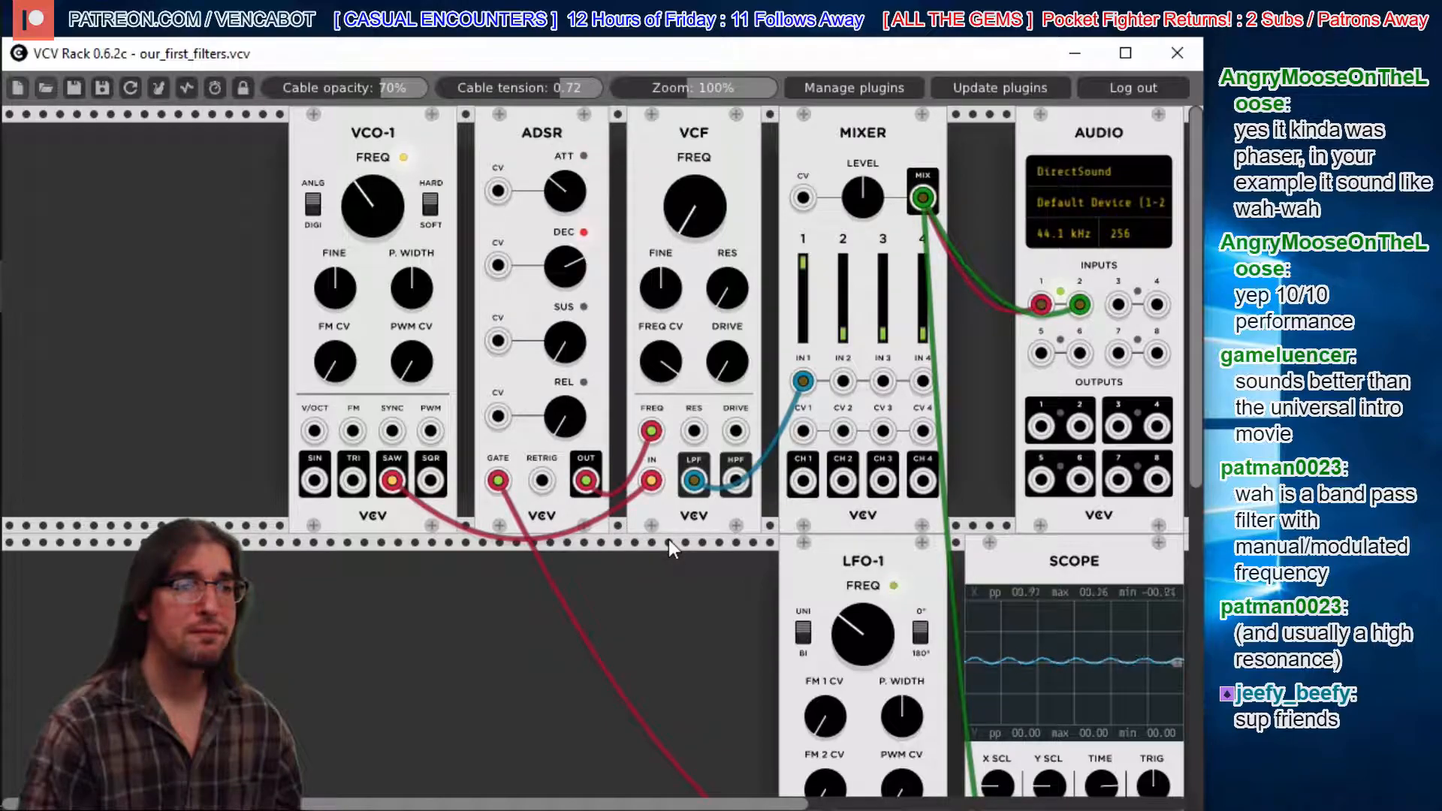
- Shorten the ADSR envelope, lowering DEC to just past twelve o'clock and ATT to just before ten o'clock
drag(559, 270, 559, 270)
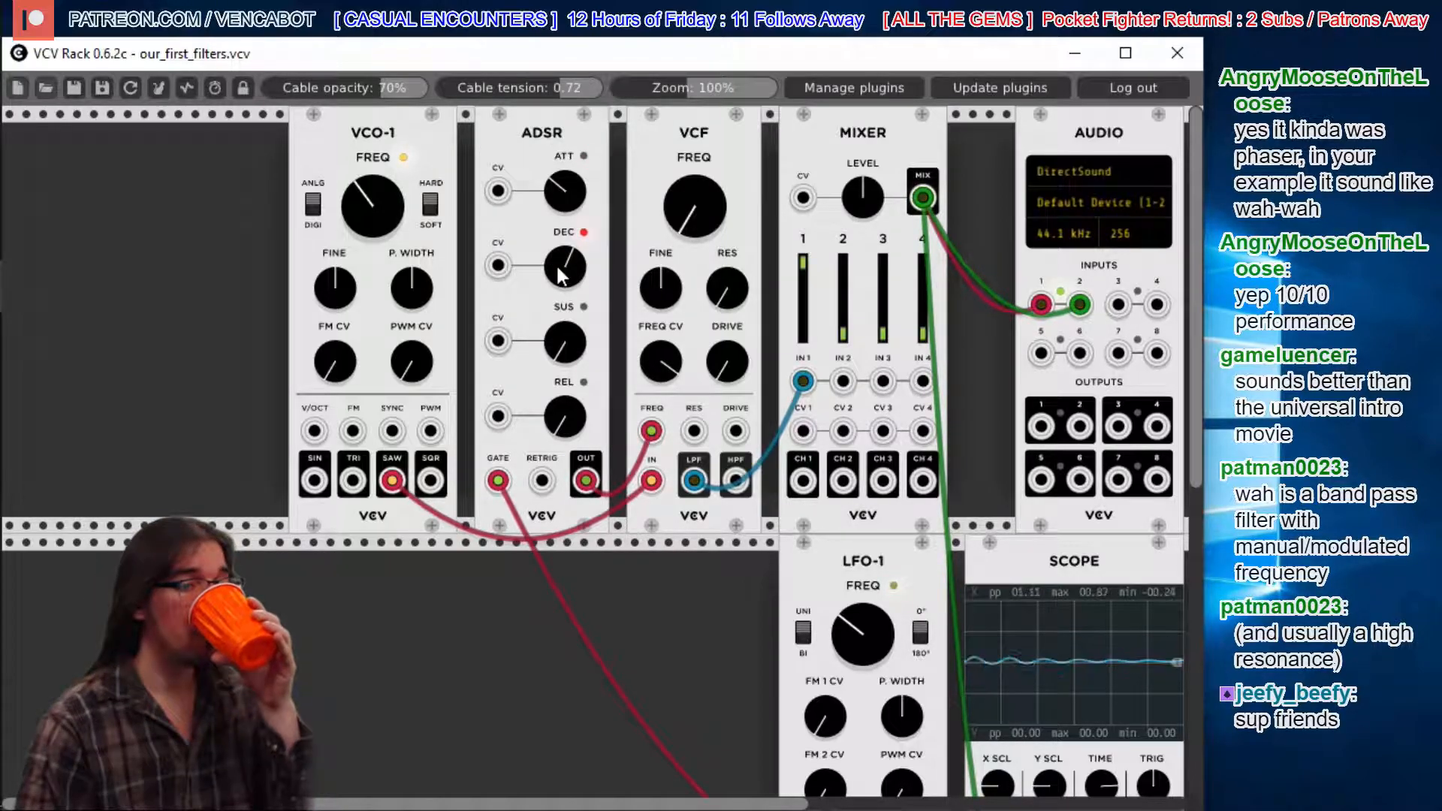
drag(559, 274, 560, 277)
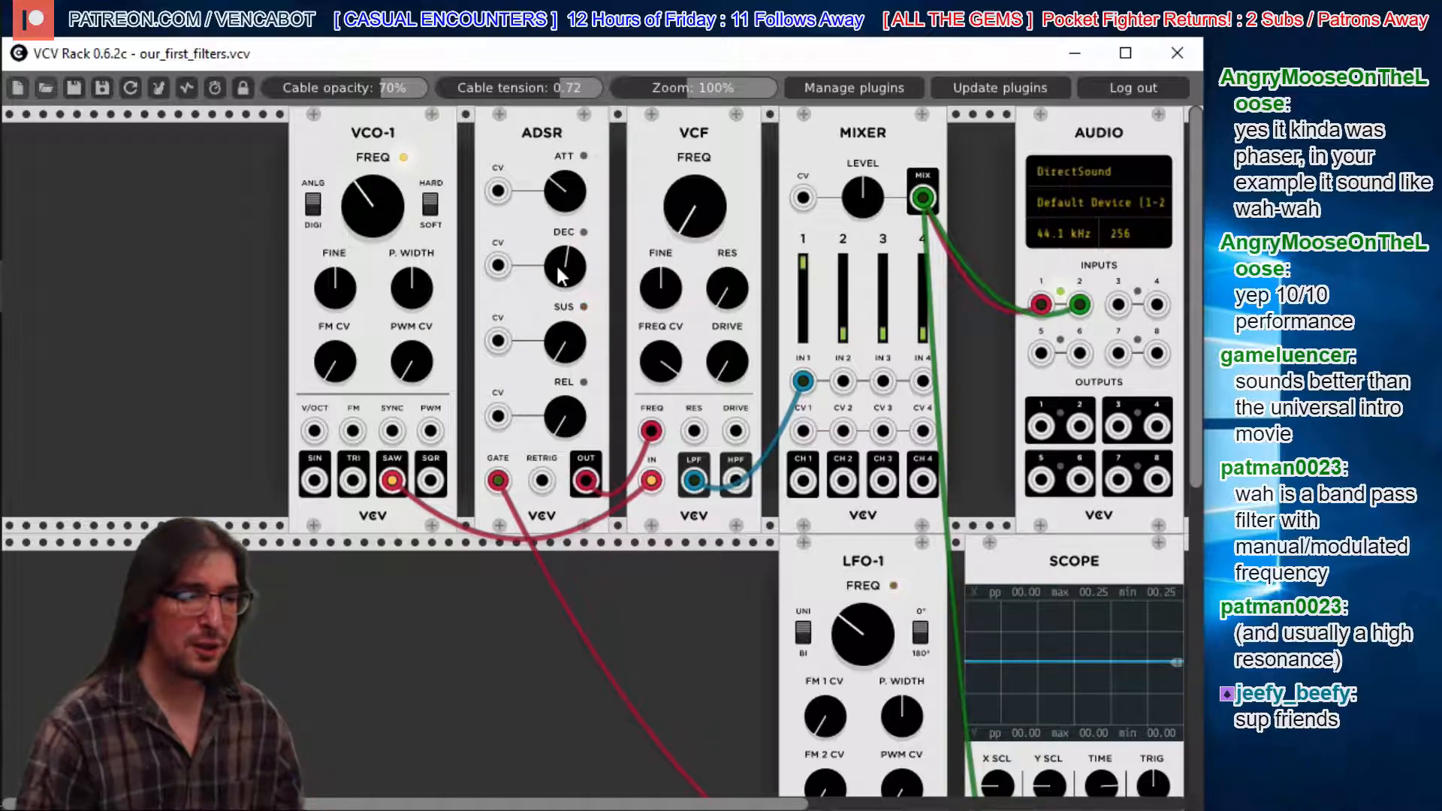
drag(556, 179, 567, 188)
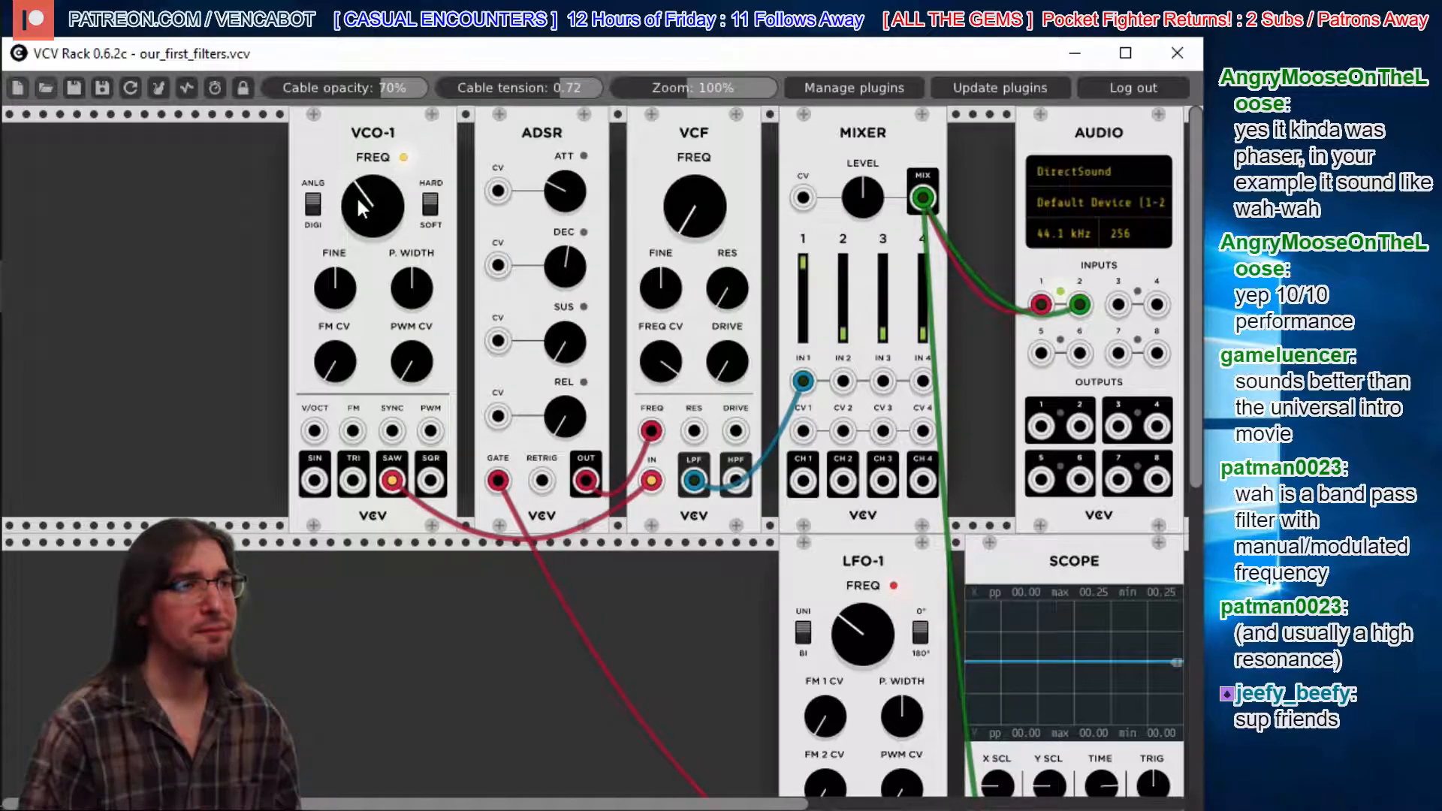
- Lower VCO-1's FREQ to about half past ten, raise LFO-1's FREQ to just before twelve, and raise the VCF's FREQ CV to about half past four
drag(360, 207, 360, 207)
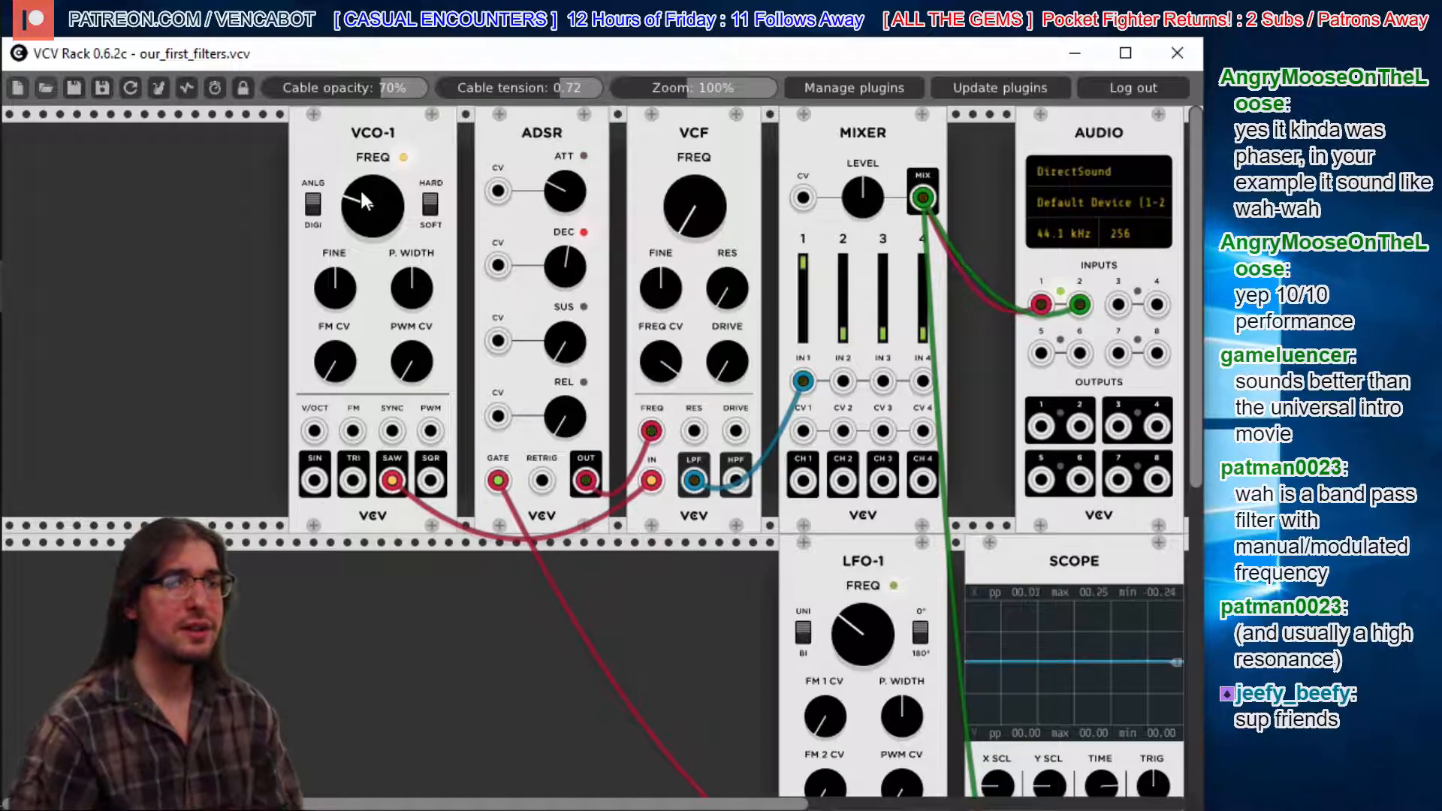
drag(852, 635, 850, 629)
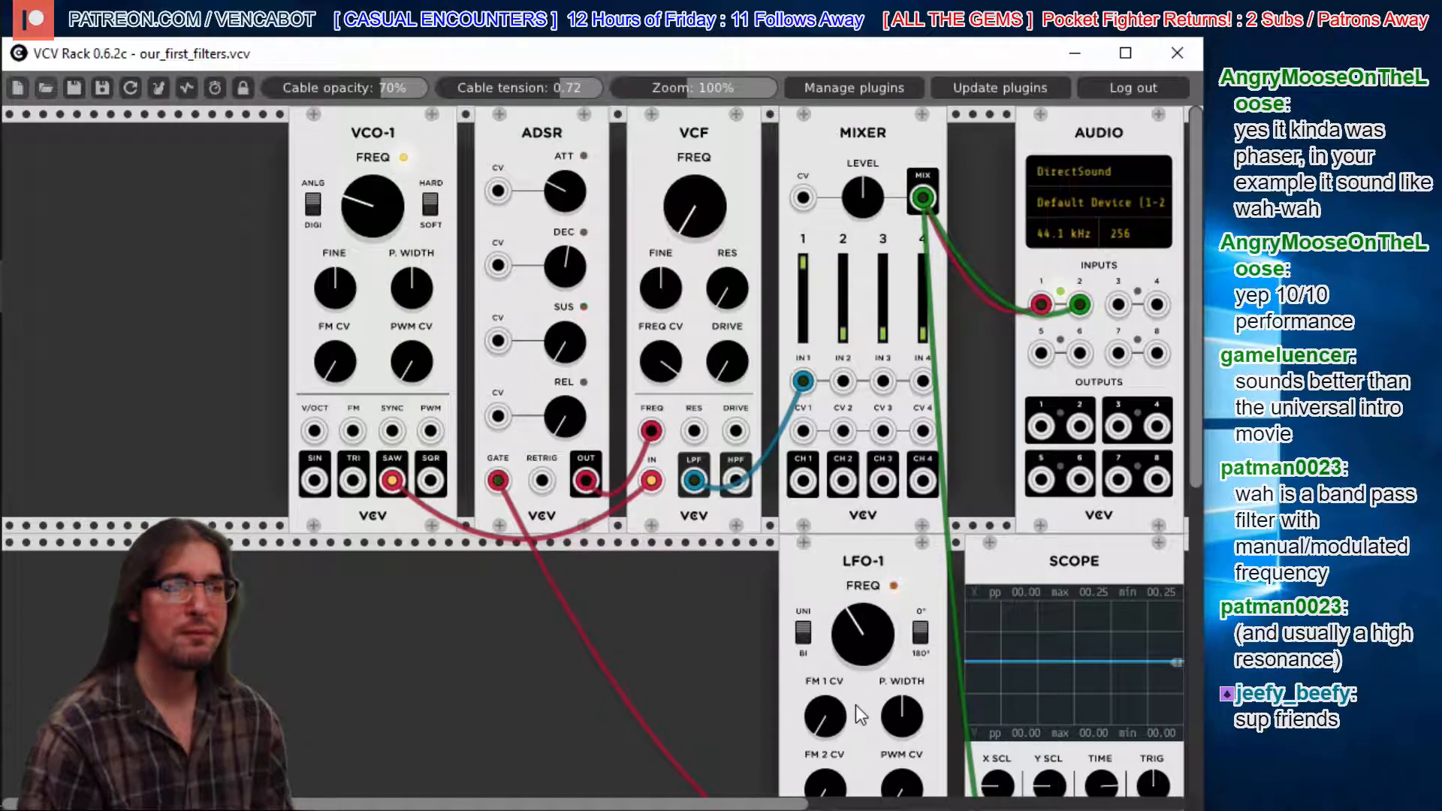
drag(845, 656, 845, 635)
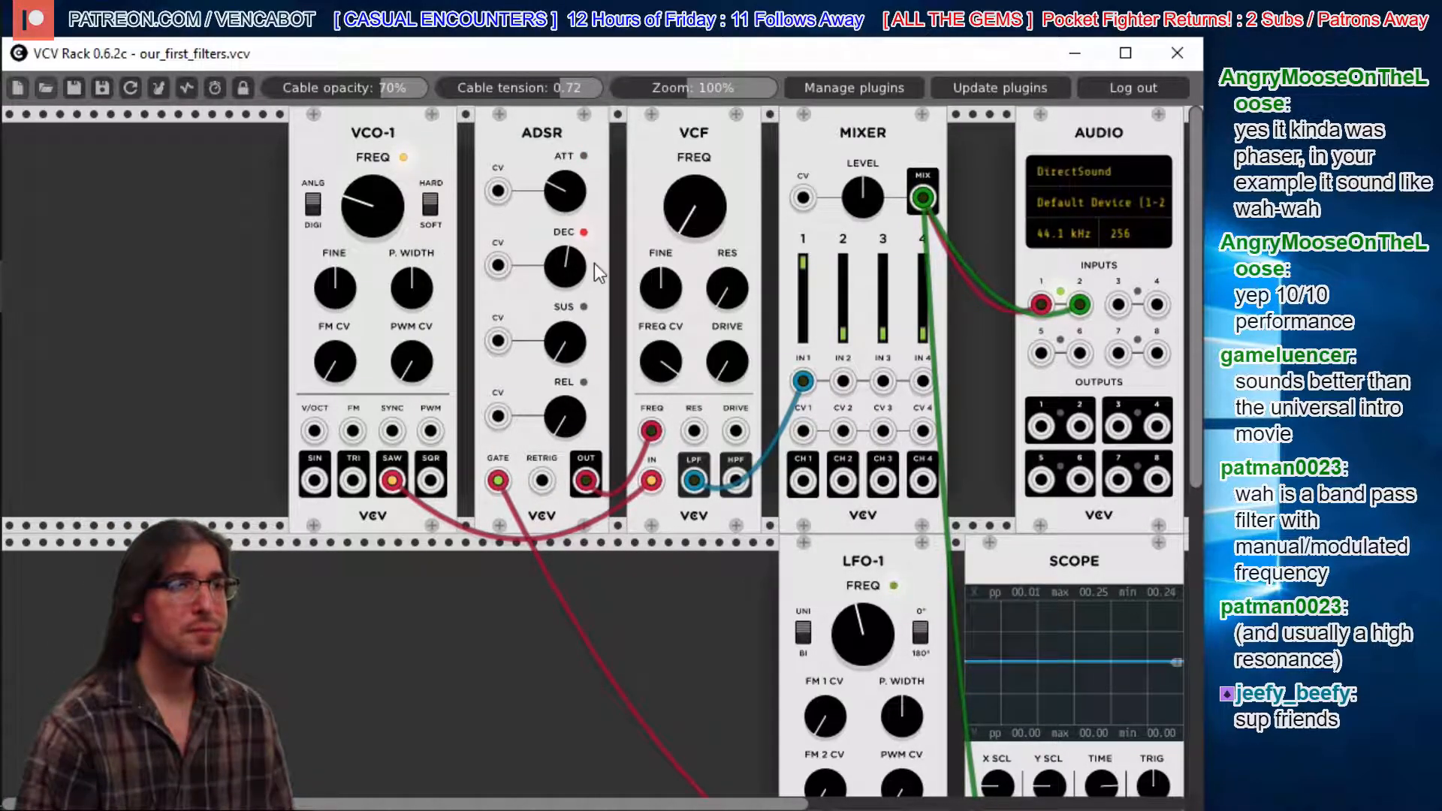
drag(682, 373, 682, 368)
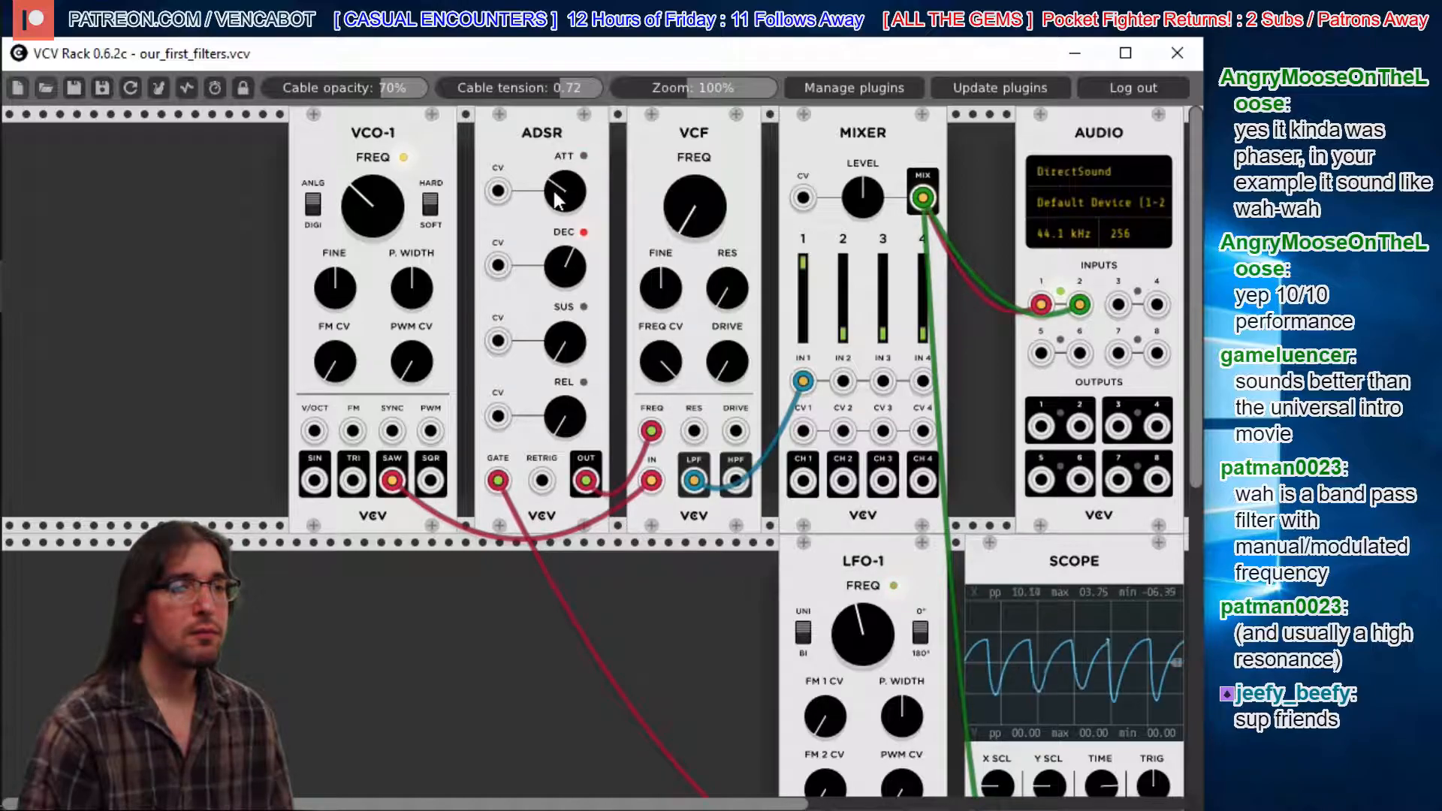
- Set the ADSR's ATT to about half past eleven and DEC, SUS and REL to around twelve, and slow LFO-1's FREQ to about ten o'clock
drag(560, 276, 560, 306)
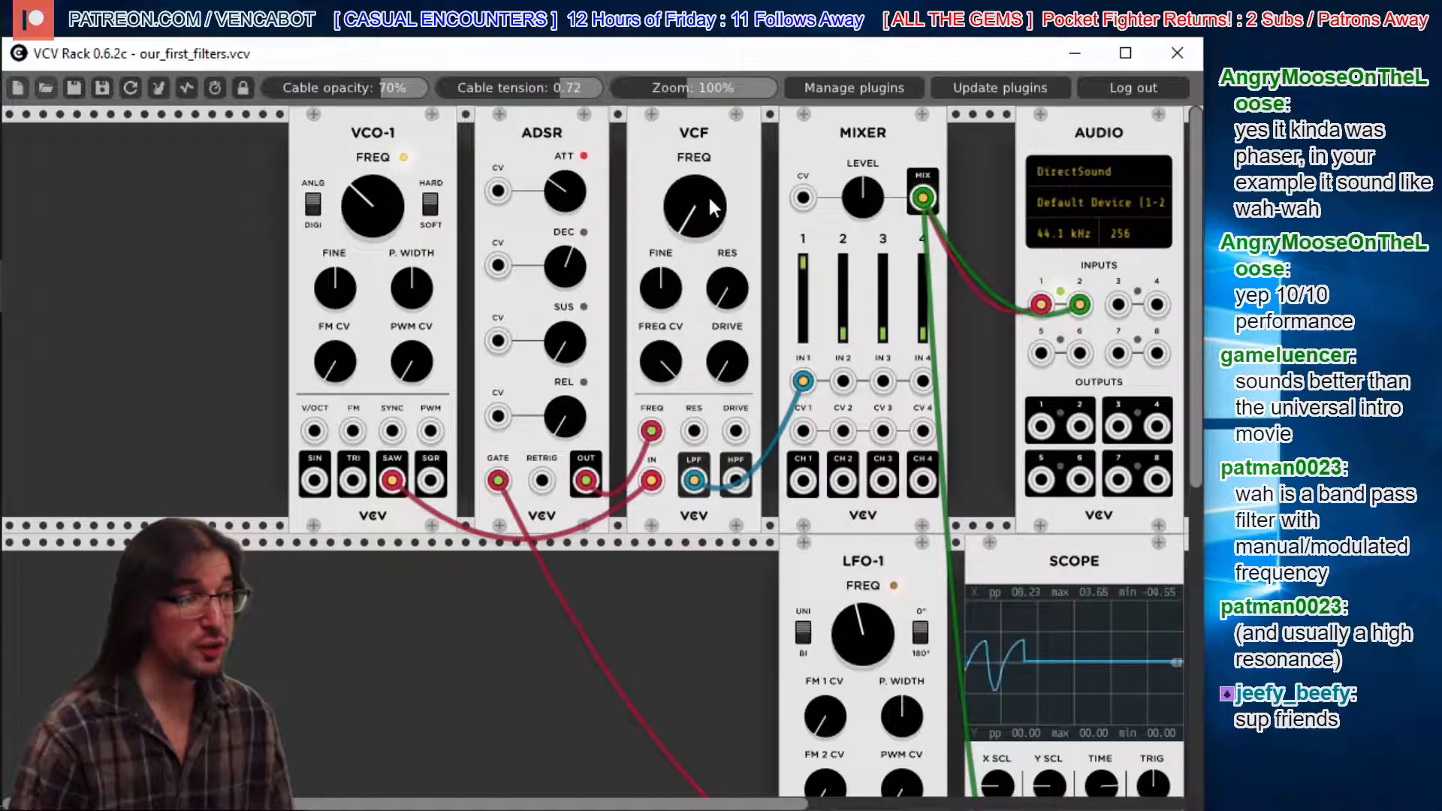
drag(563, 192, 564, 173)
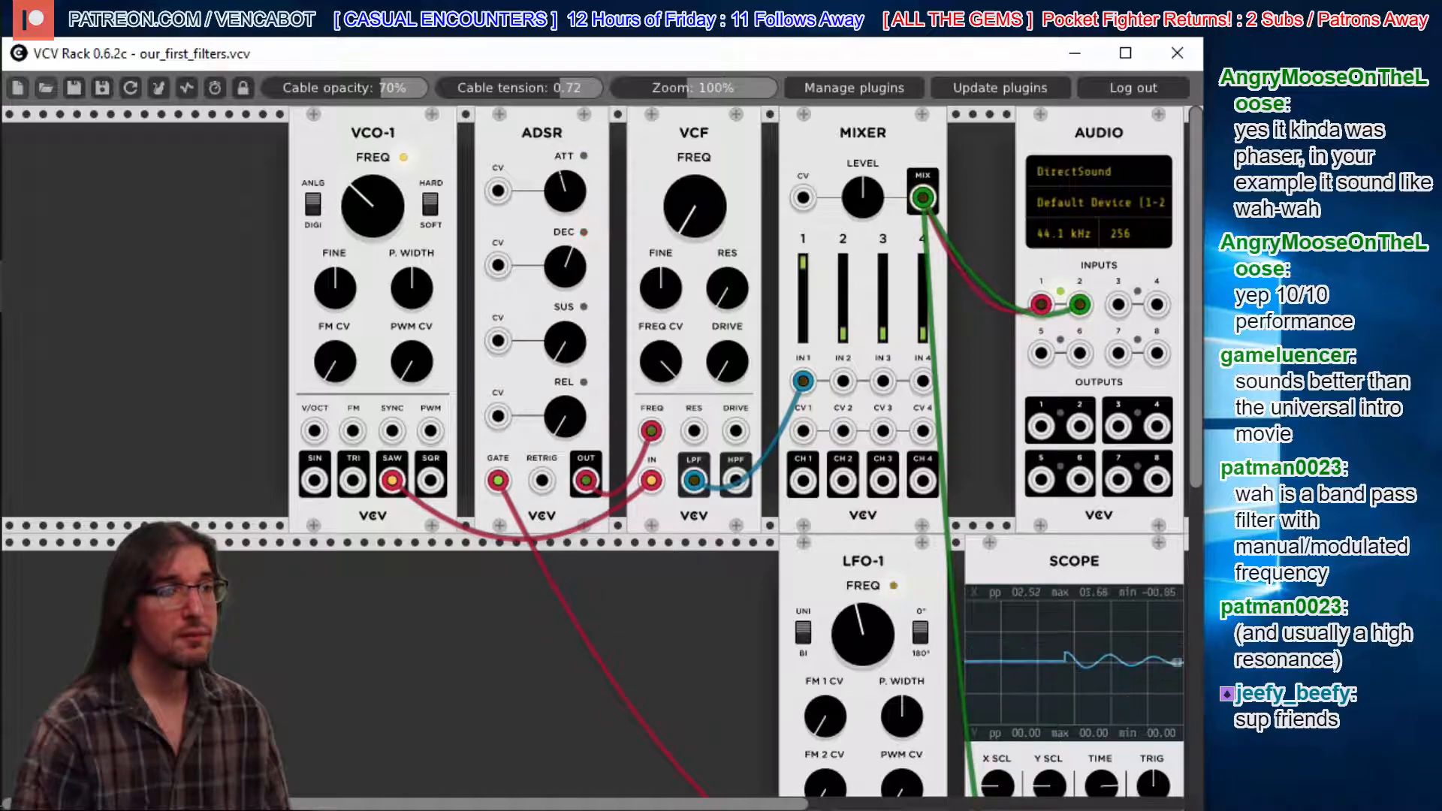
drag(559, 278, 559, 266)
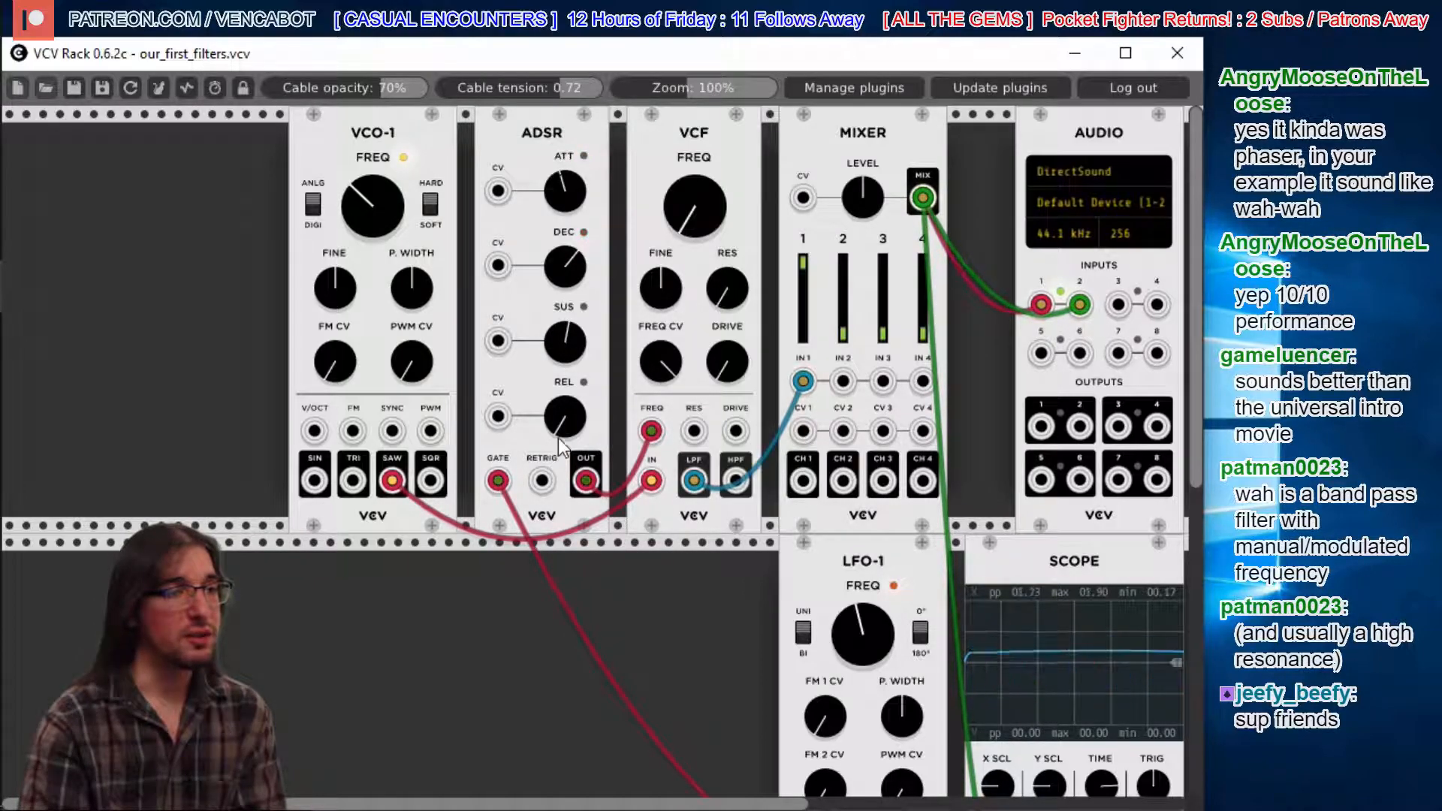
drag(879, 647, 869, 640)
drag(565, 417, 565, 342)
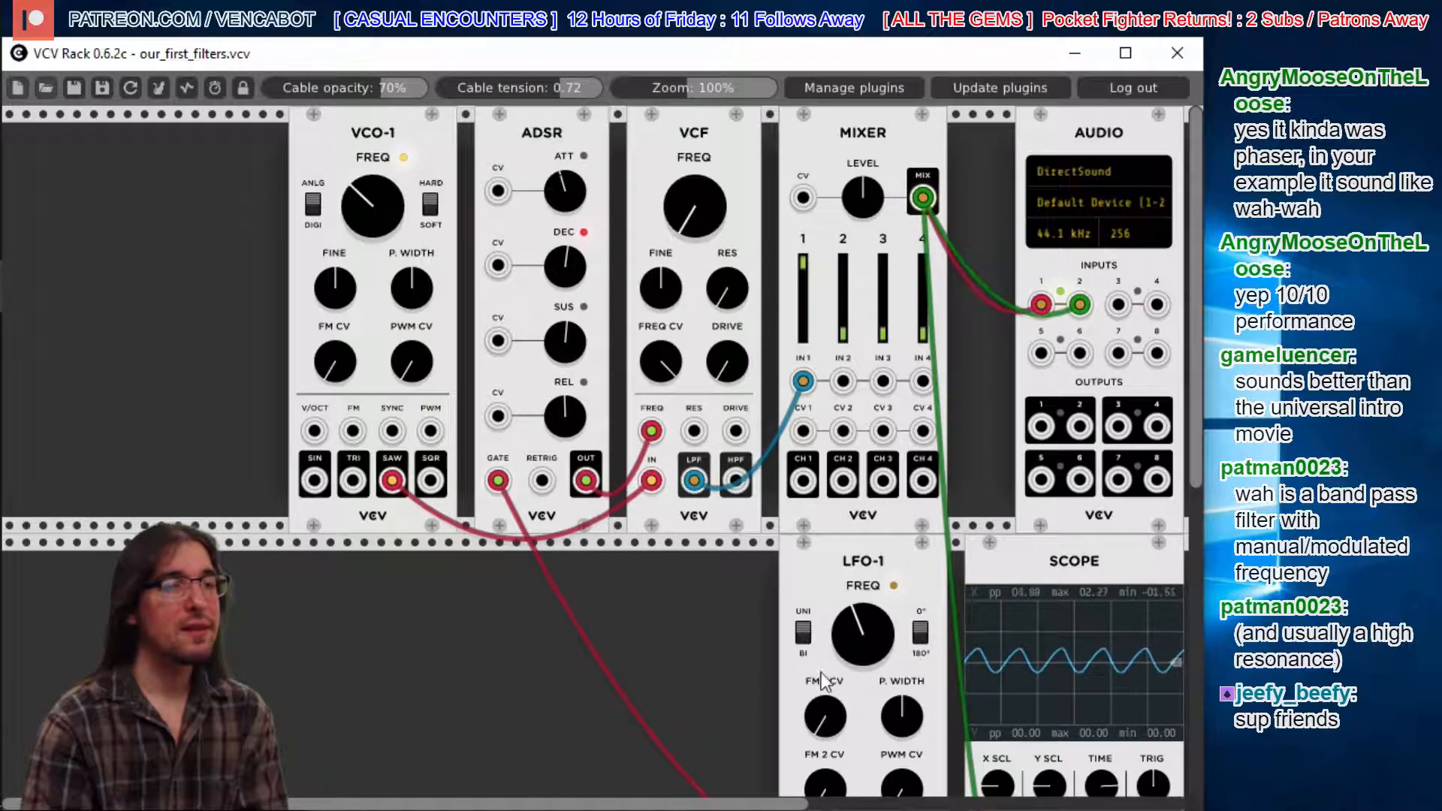
drag(841, 620, 851, 605)
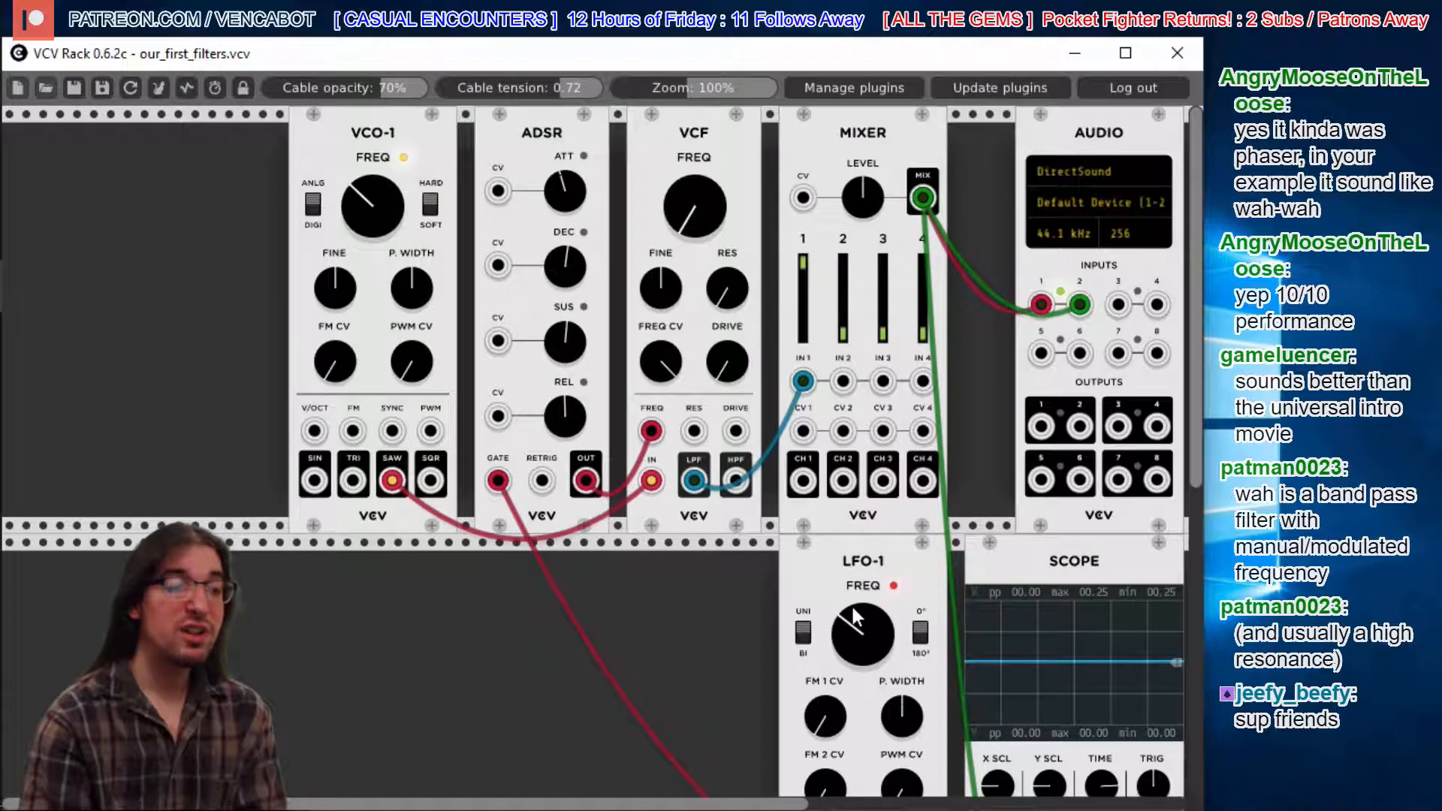
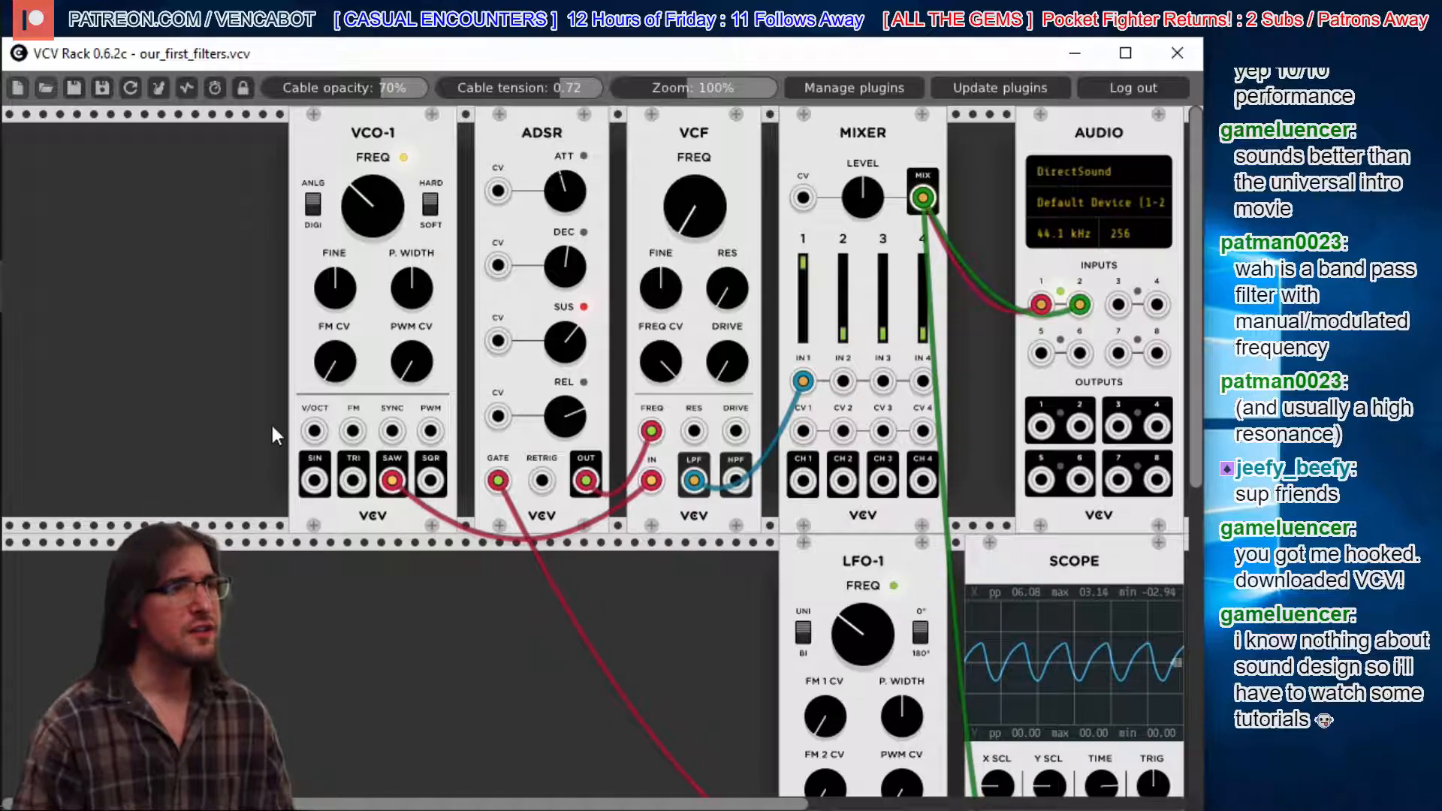
- Look through the Fundamental modules in the module browser, down to Octave, and close the browser
right_click(144, 281)
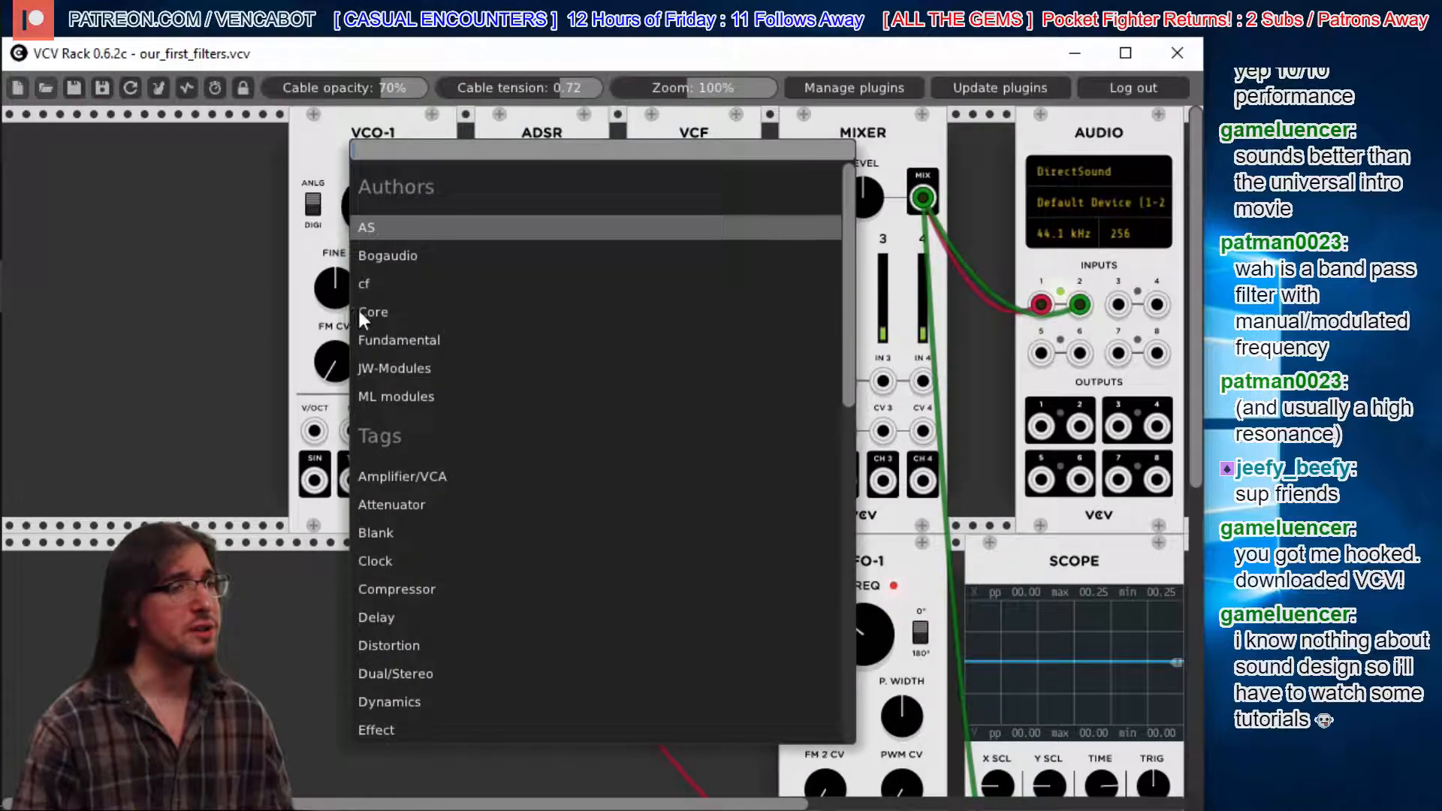
click(402, 336)
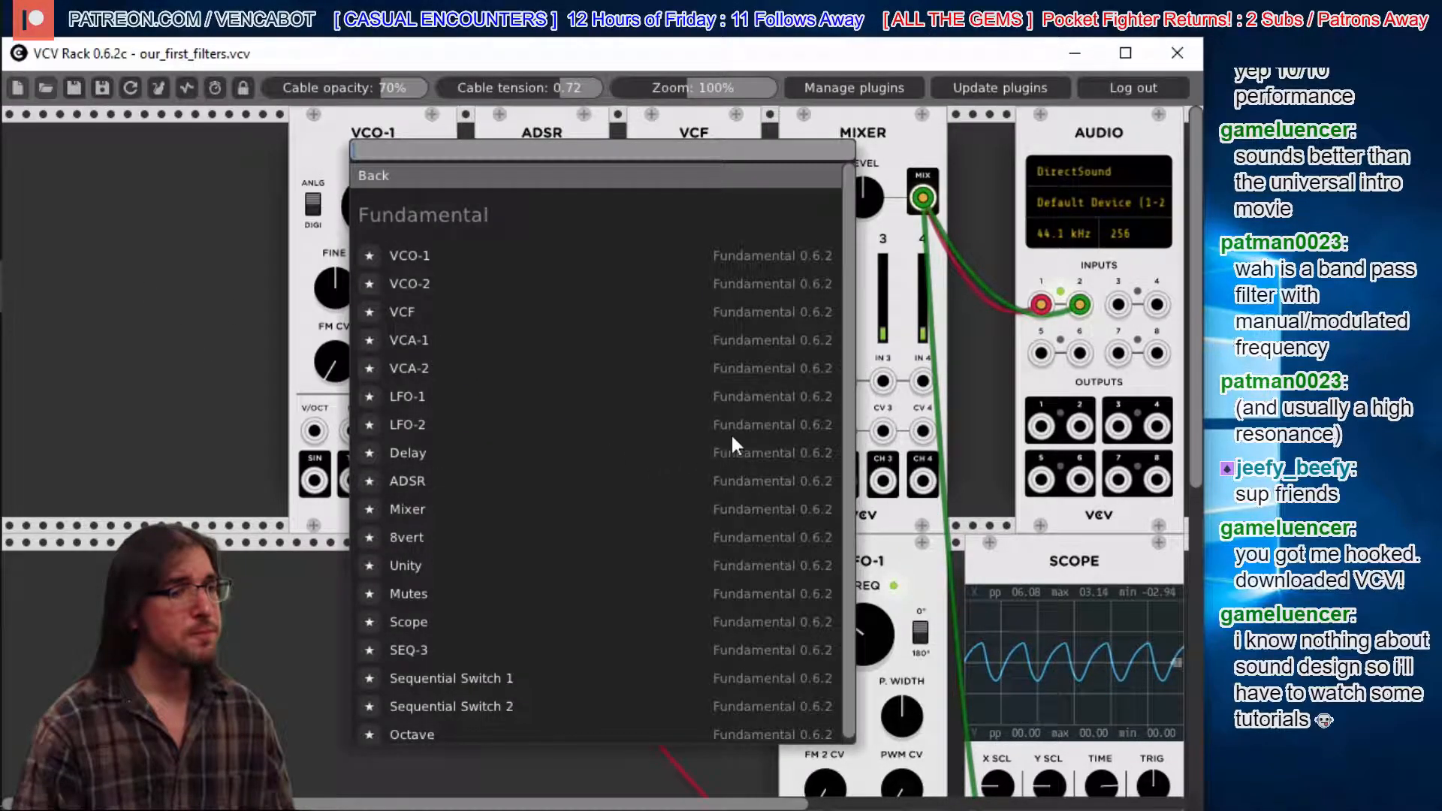
scroll(850, 394, down, 1)
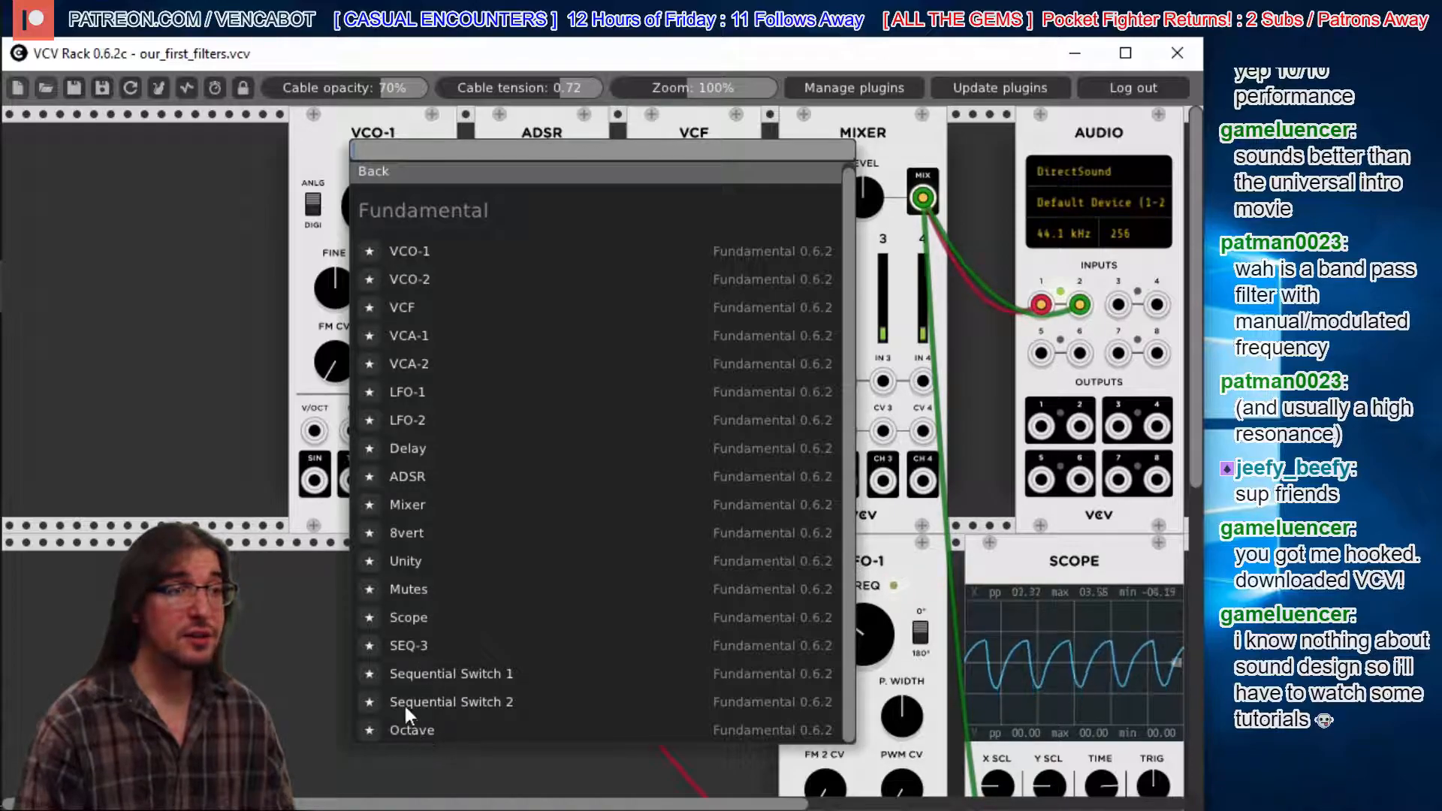
click(180, 413)
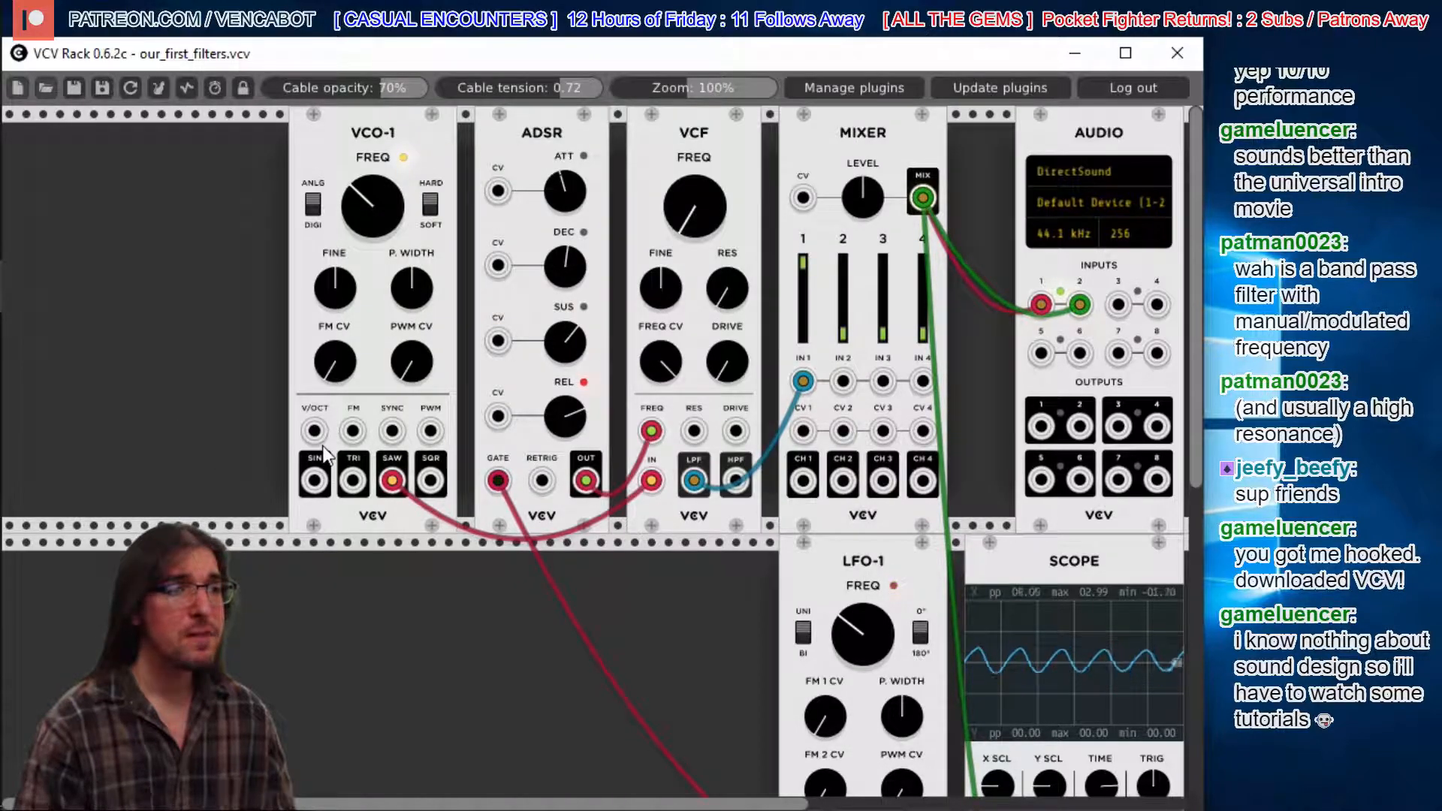
- Reopen the module browser and examine the full list of AS modules, from TinySine to Blank Panel Special
right_click(125, 178)
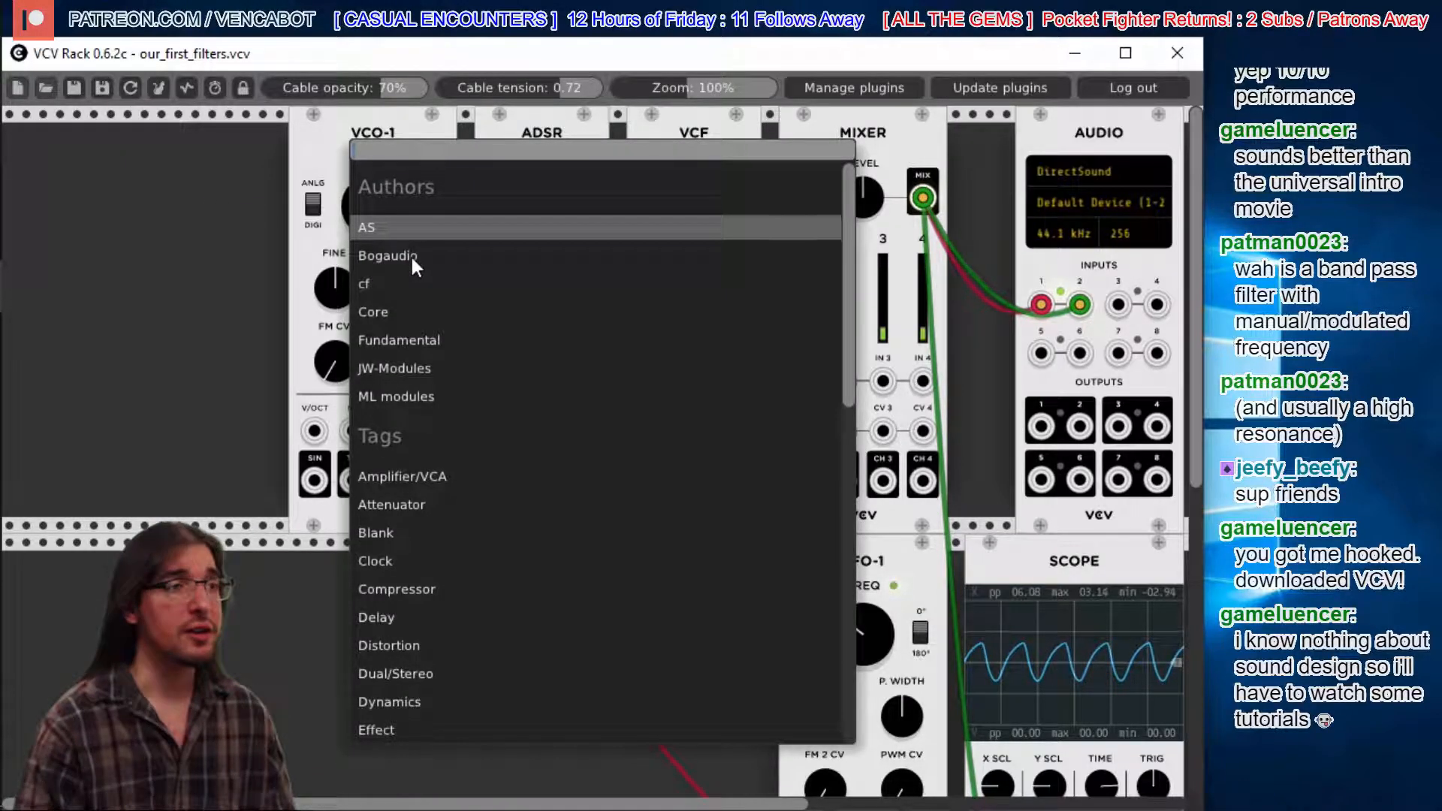
click(388, 229)
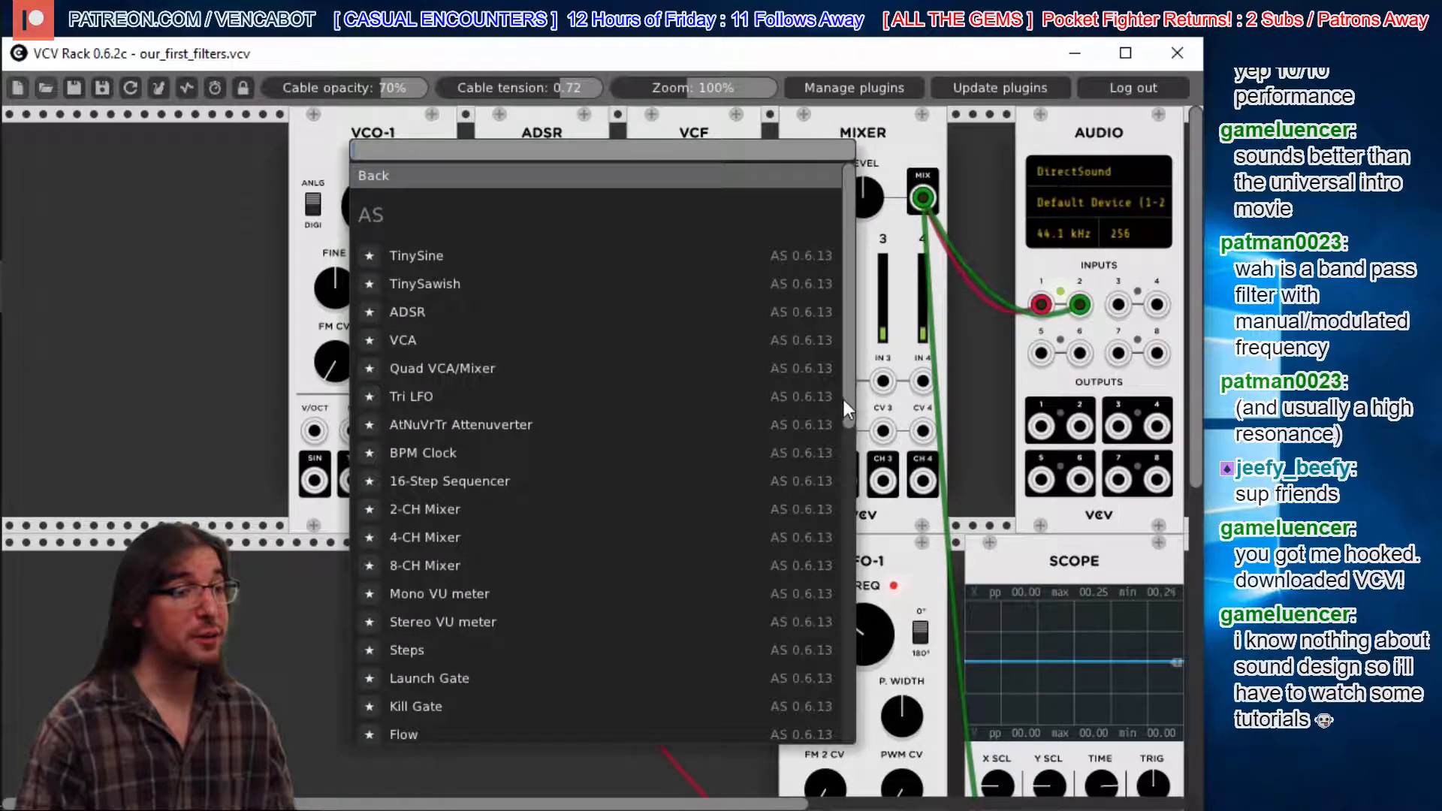
scroll(846, 409, down, 3)
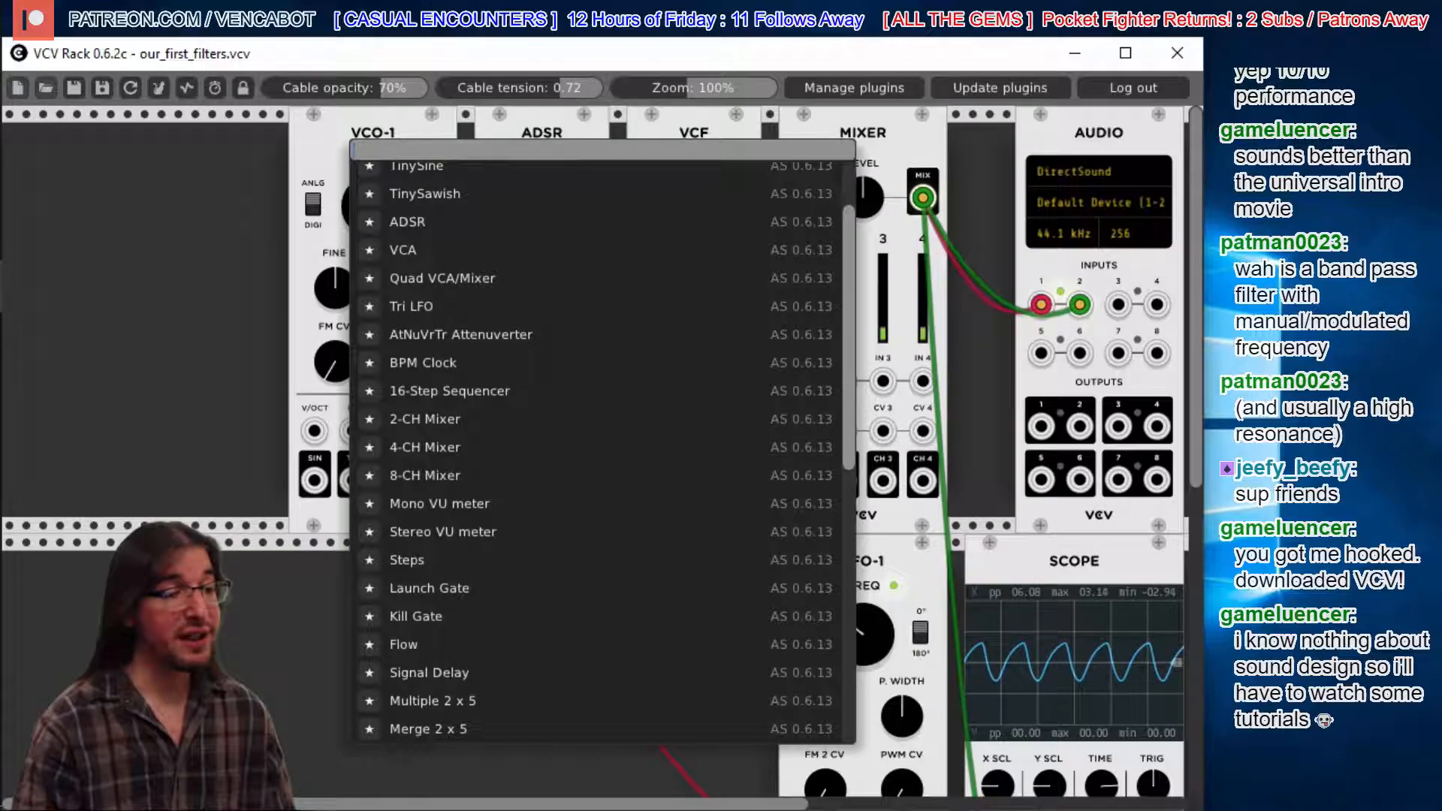
scroll(846, 409, up, 3)
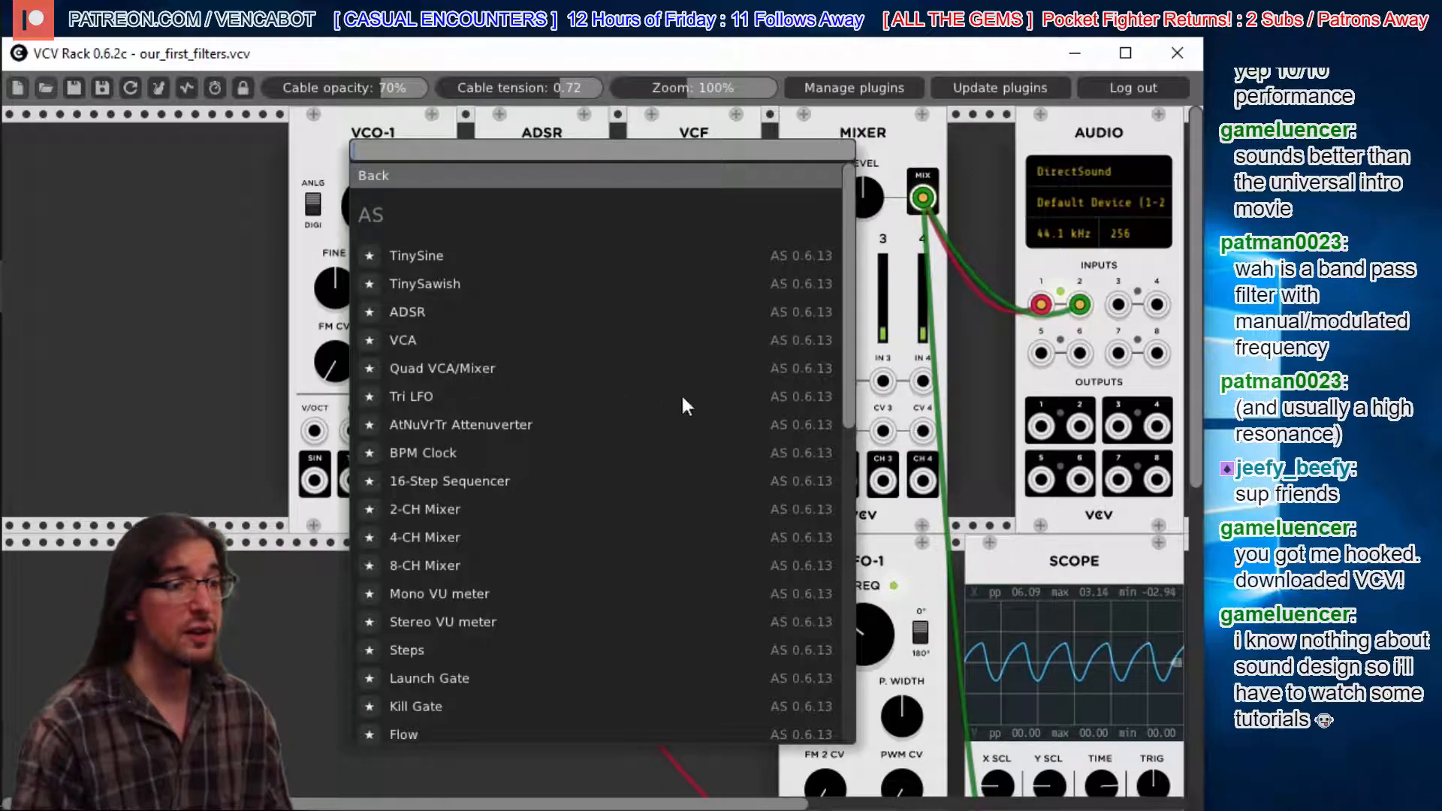
scroll(844, 327, down, 5)
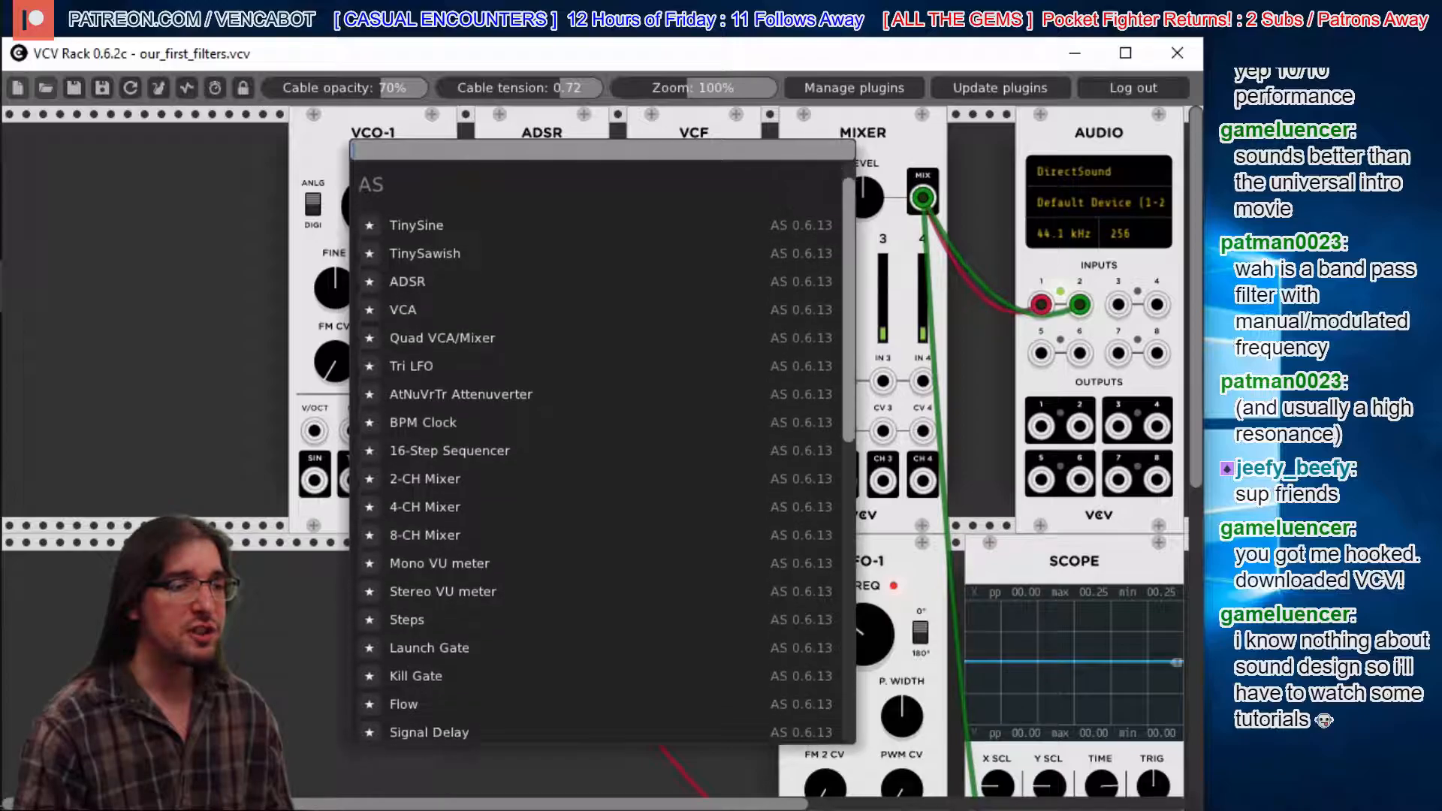
scroll(600, 451, down, 7)
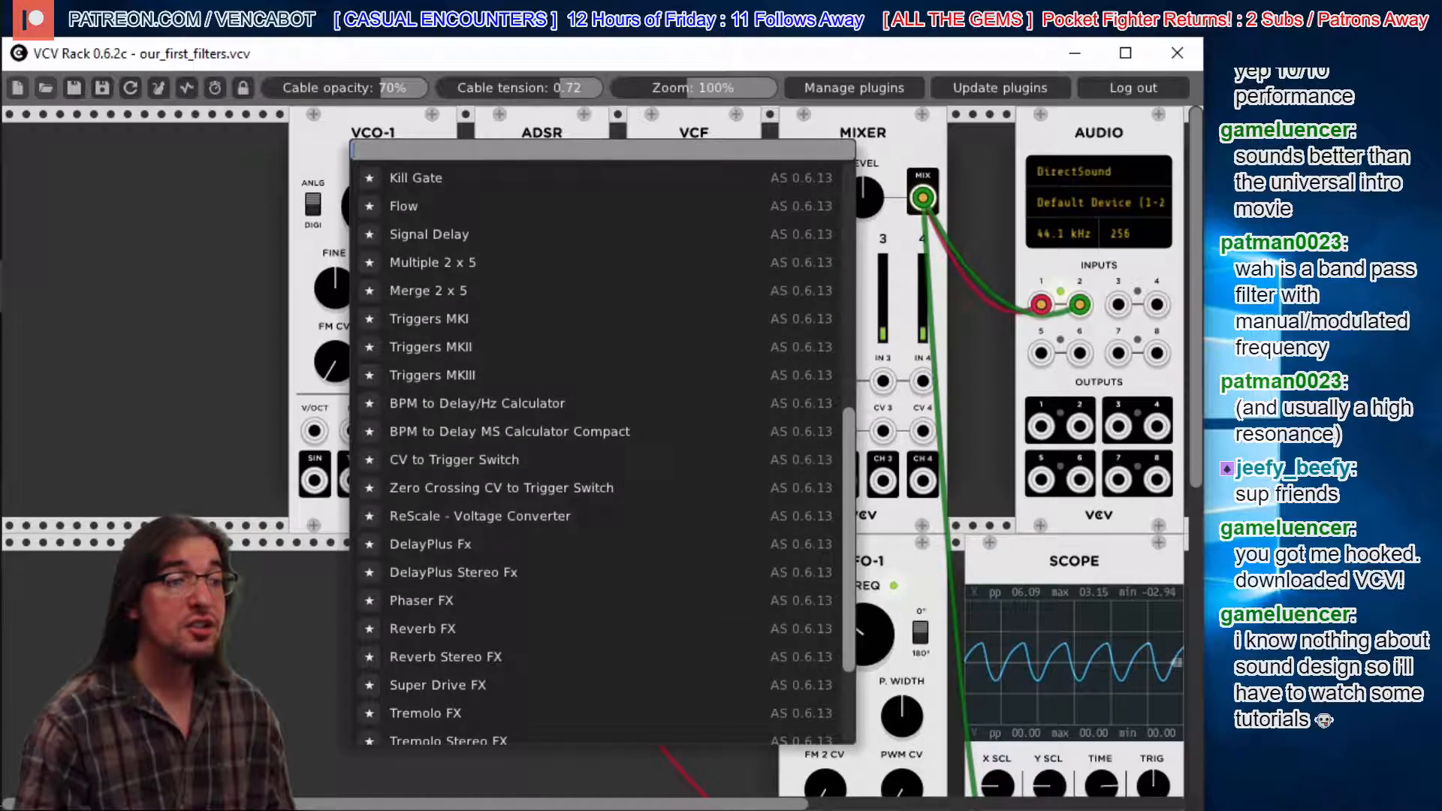
scroll(600, 450, down, 2)
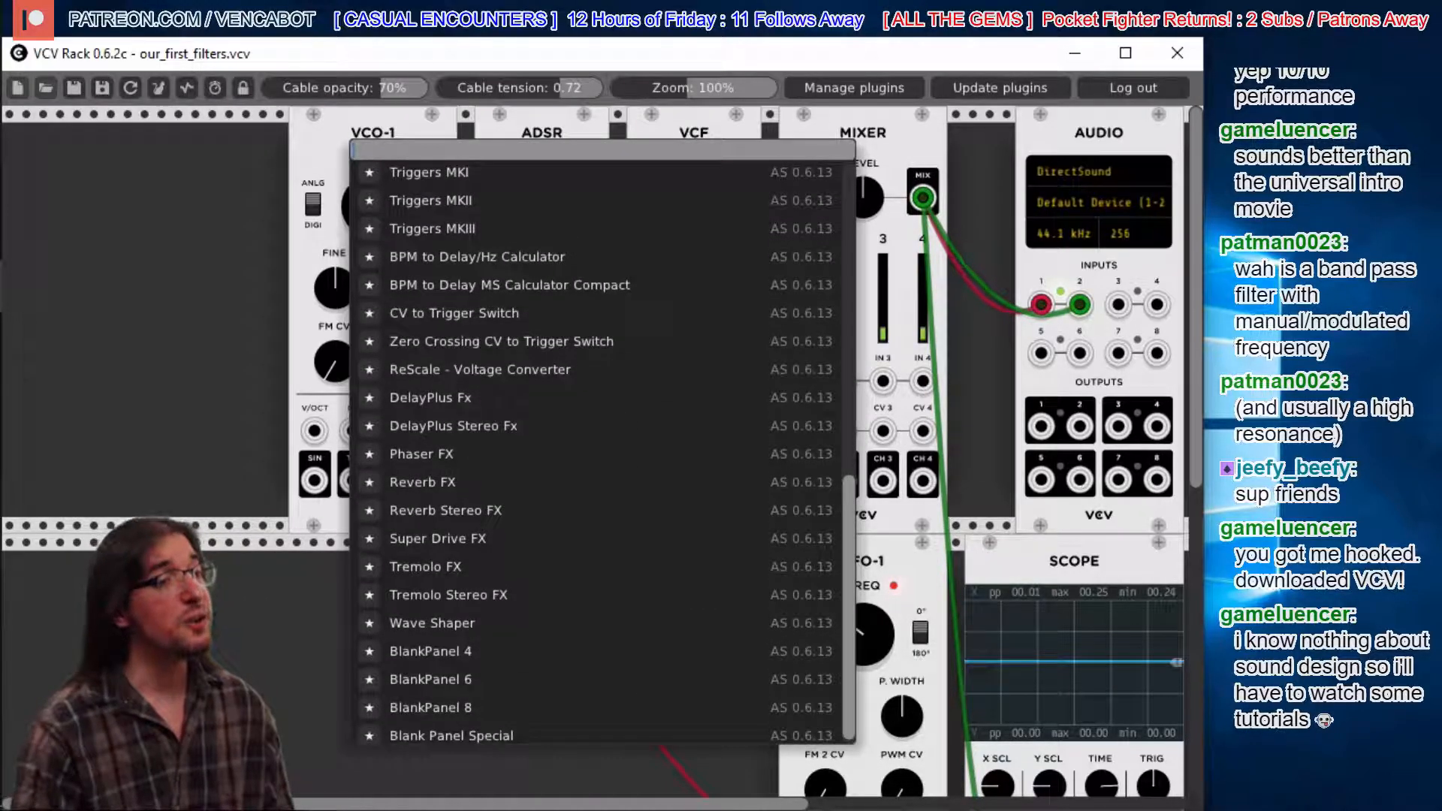
scroll(601, 451, down, 1)
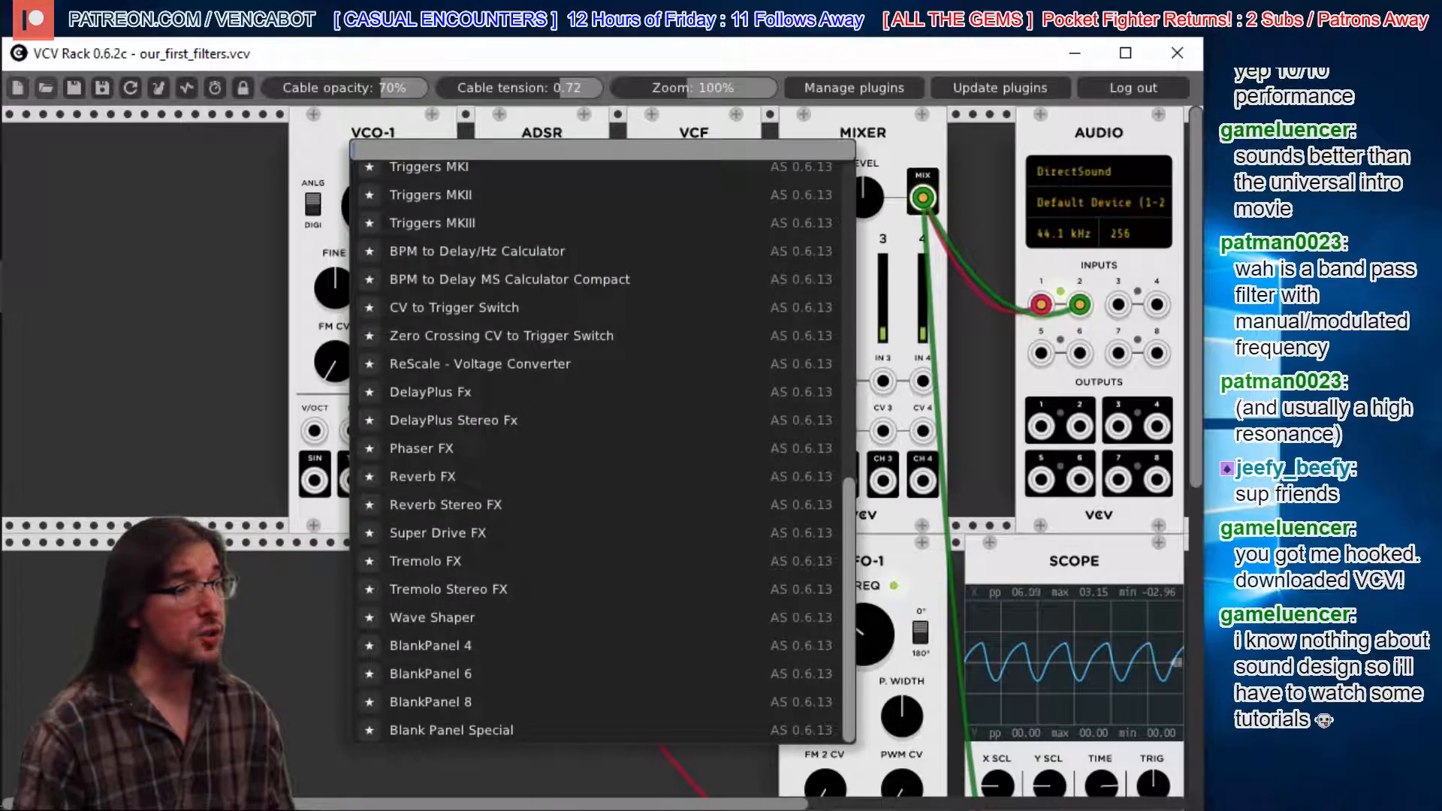
scroll(601, 451, up, 3)
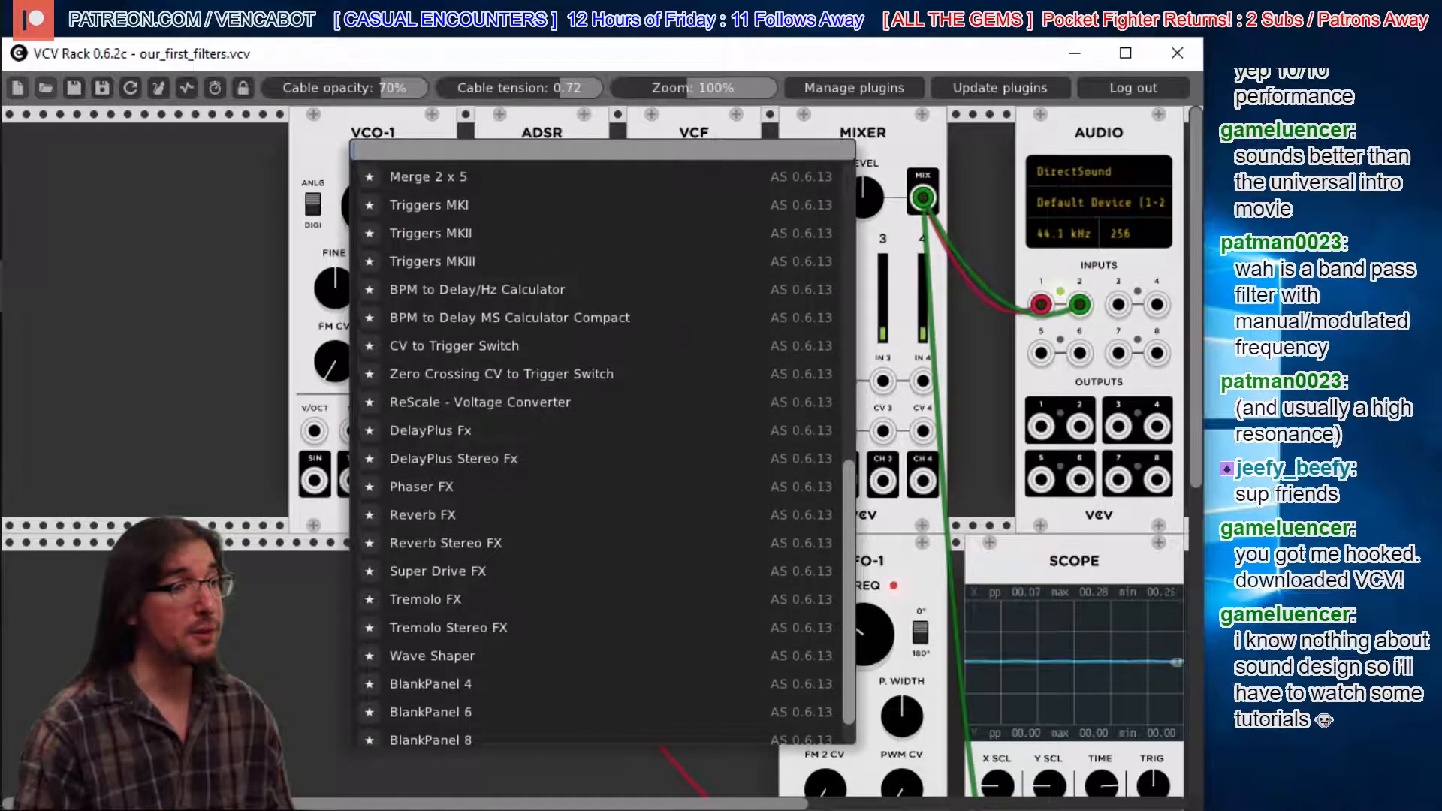
scroll(600, 451, up, 2)
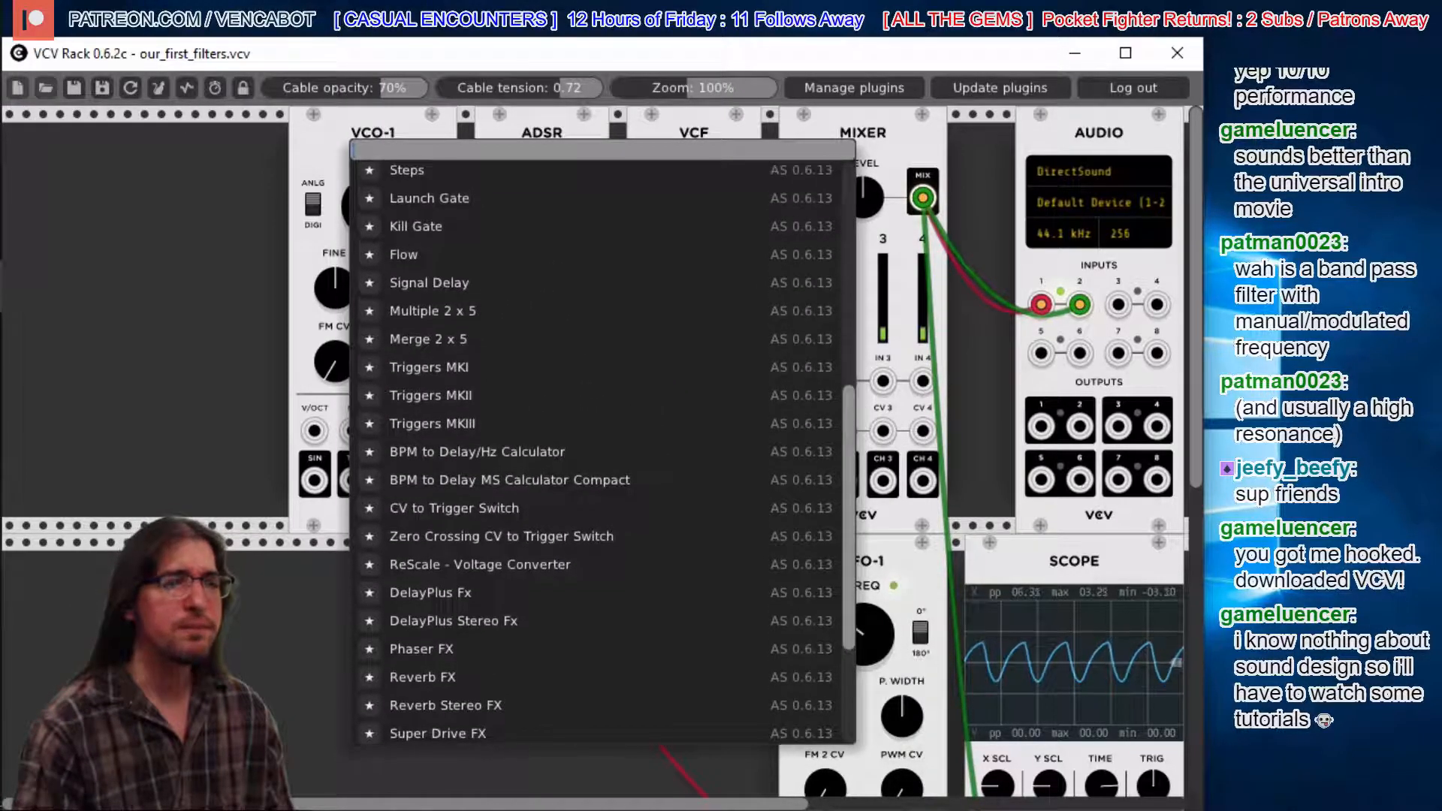
scroll(600, 451, up, 7)
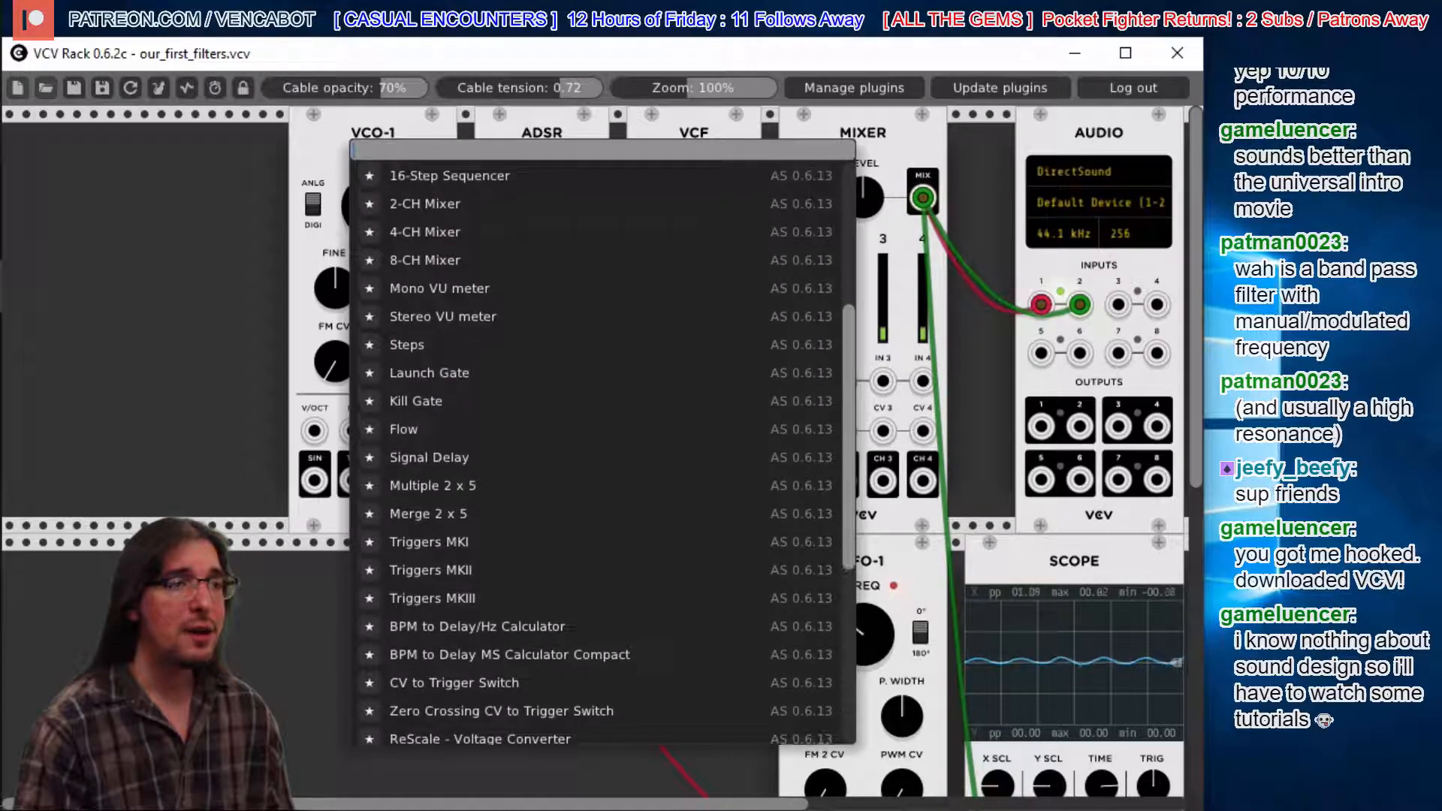
scroll(600, 450, up, 2)
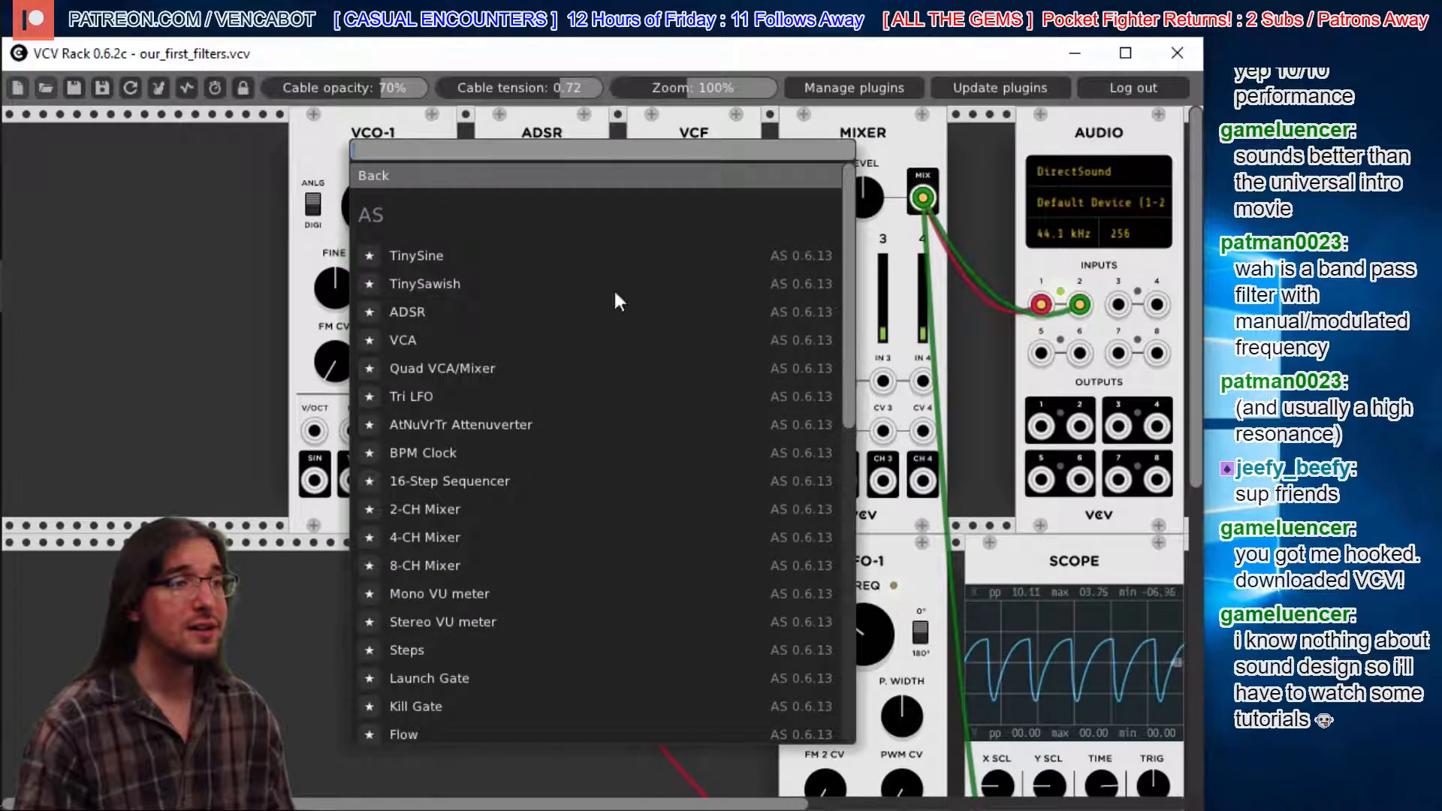
- Return to the author list and look through the Bogaudio modules, including its oscillators, envelopes, mixers and dynamics
click(367, 168)
click(380, 255)
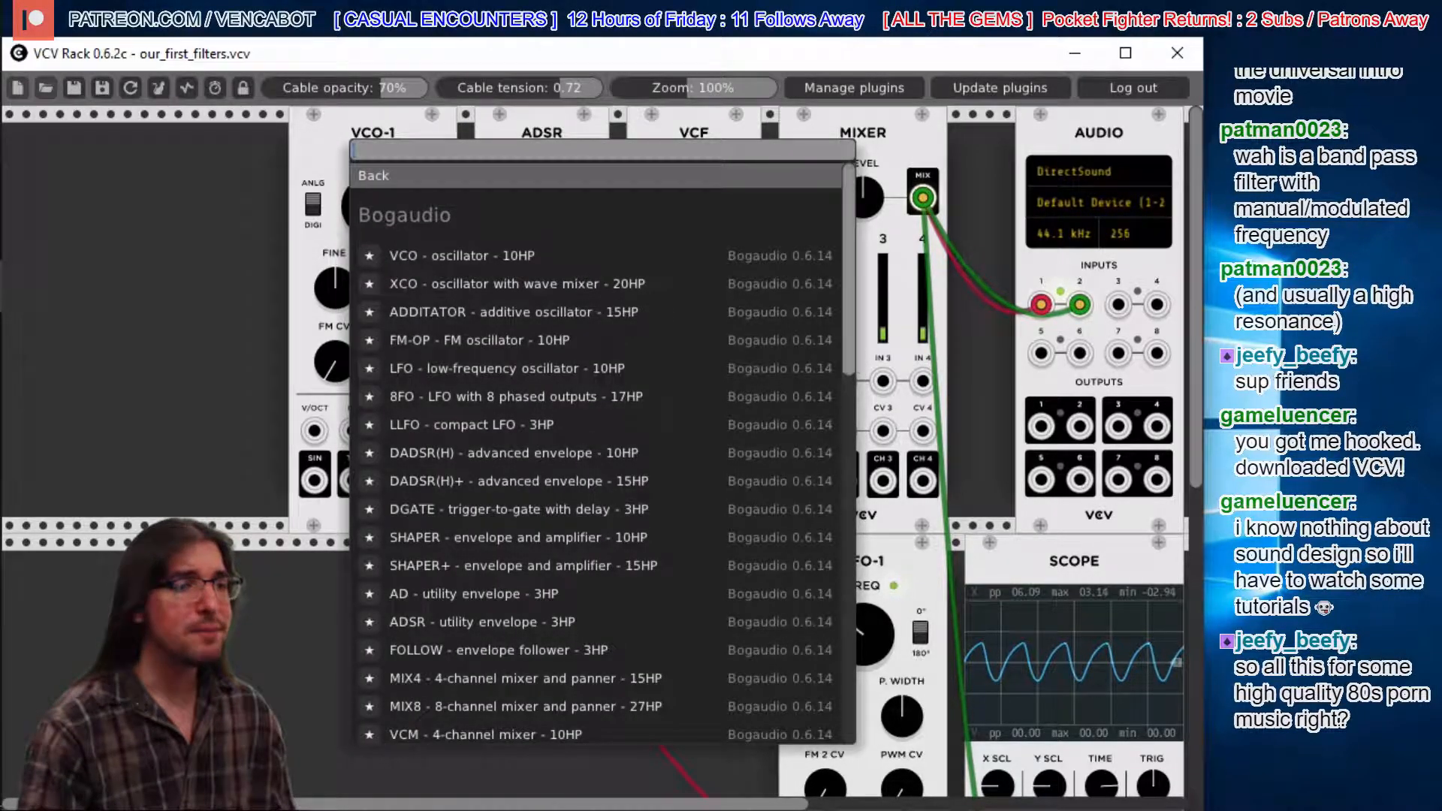
scroll(832, 363, down, 5)
scroll(605, 450, down, 8)
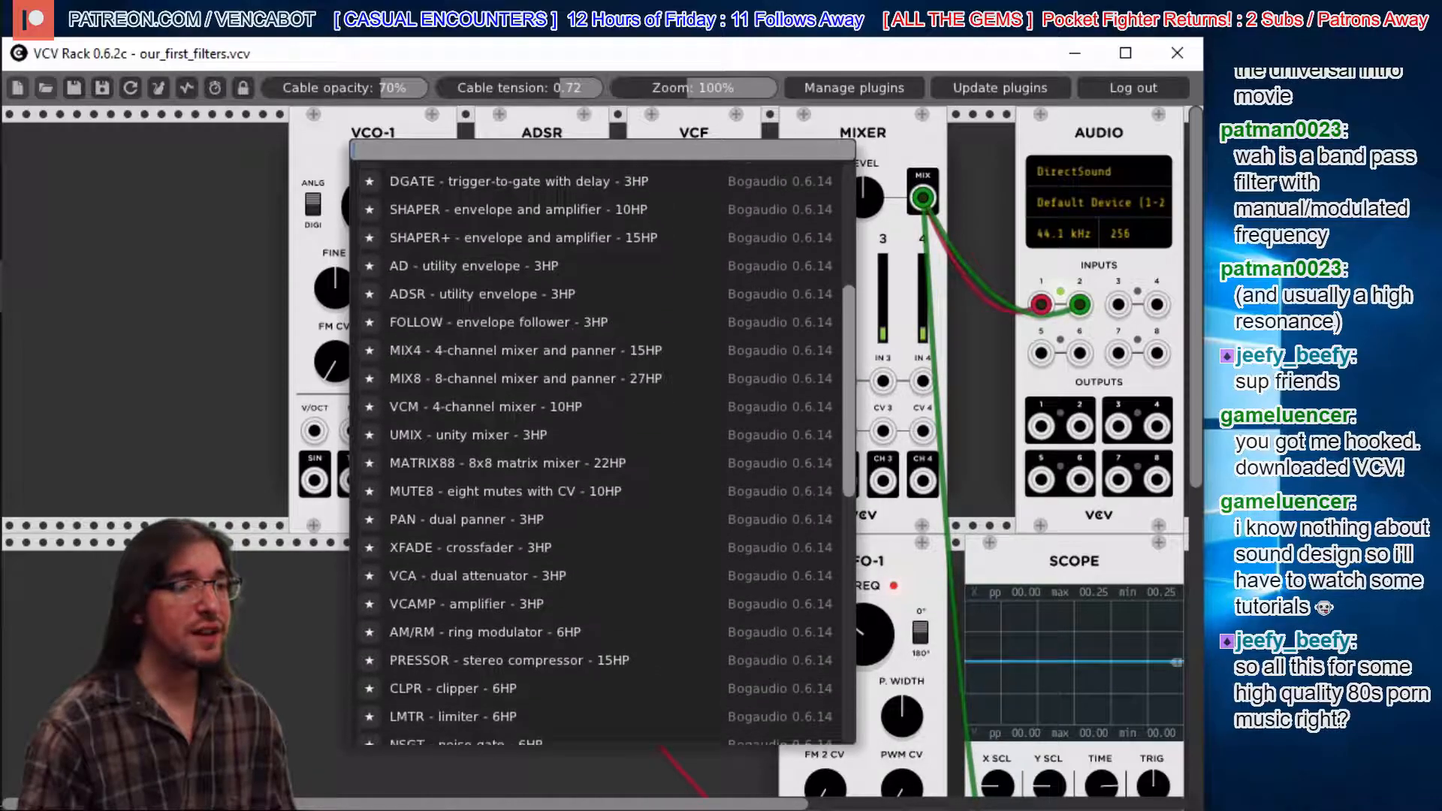
- Add the Bogaudio NOISE module to the rack and place it directly before VCO-1
scroll(601, 451, down, 7)
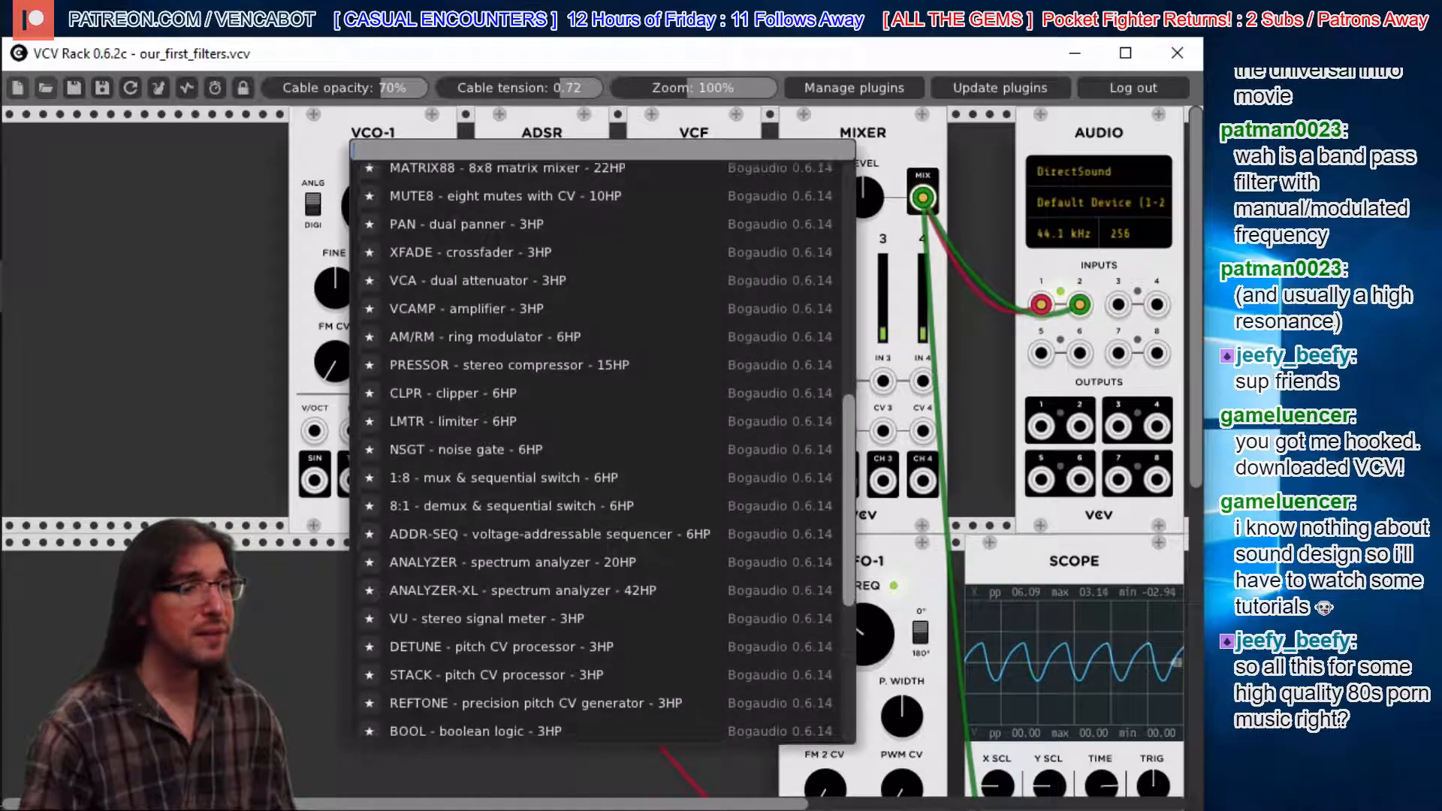
scroll(809, 373, down, 5)
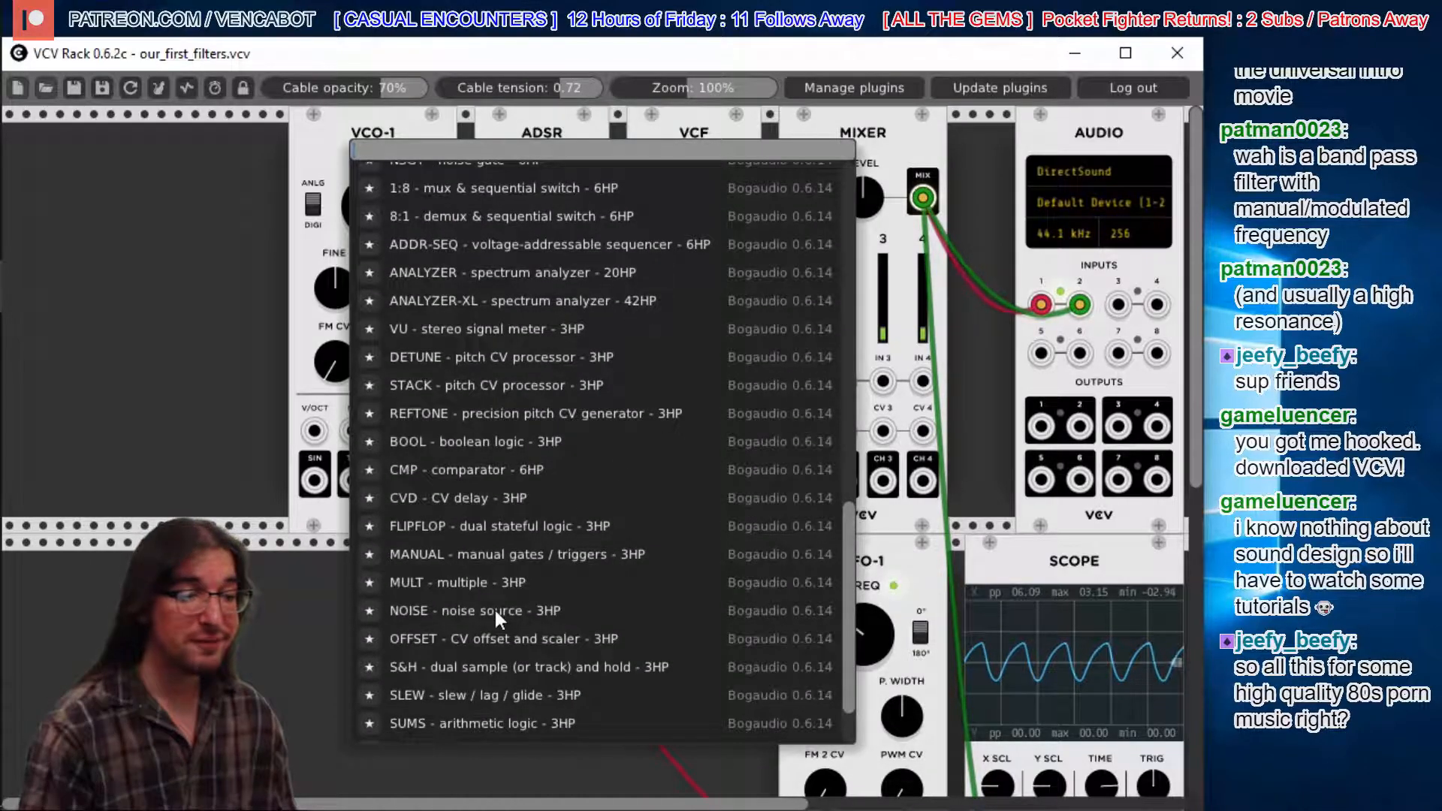
click(494, 609)
drag(132, 120, 246, 123)
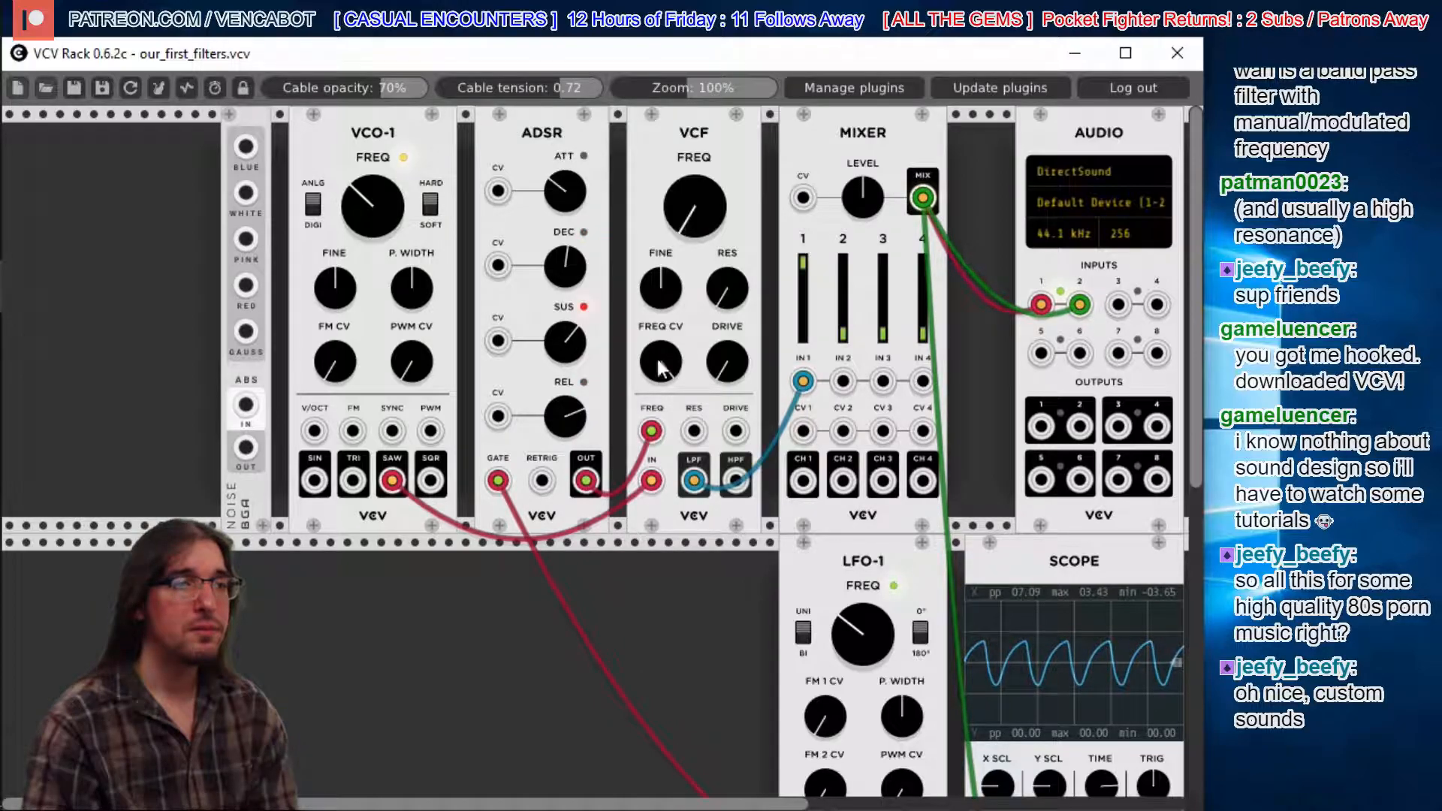
- Raise the ADSR decay and the VCO-1 frequency, and pull the mixer's channel 1 level down to minimum
drag(567, 256, 567, 228)
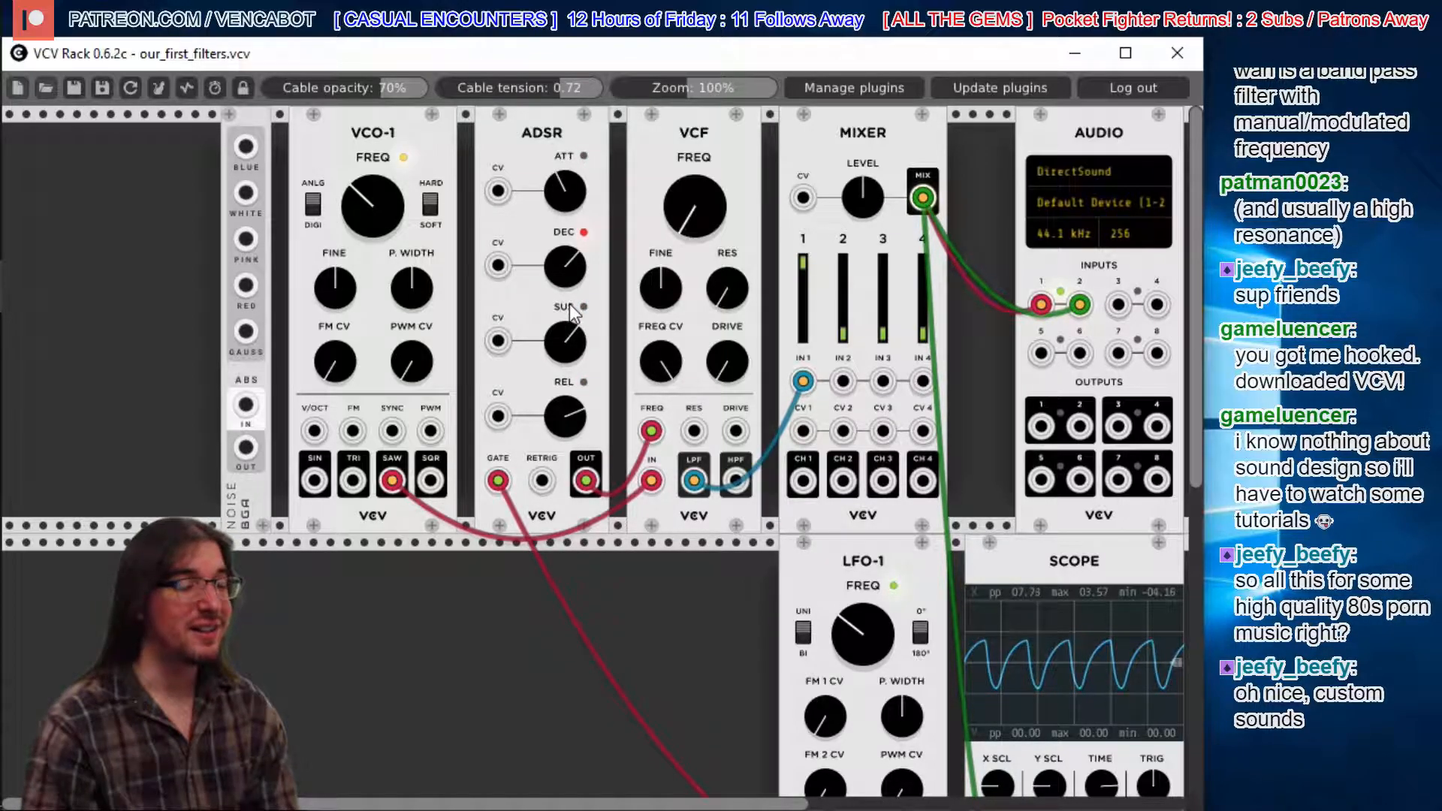
drag(361, 191, 360, 184)
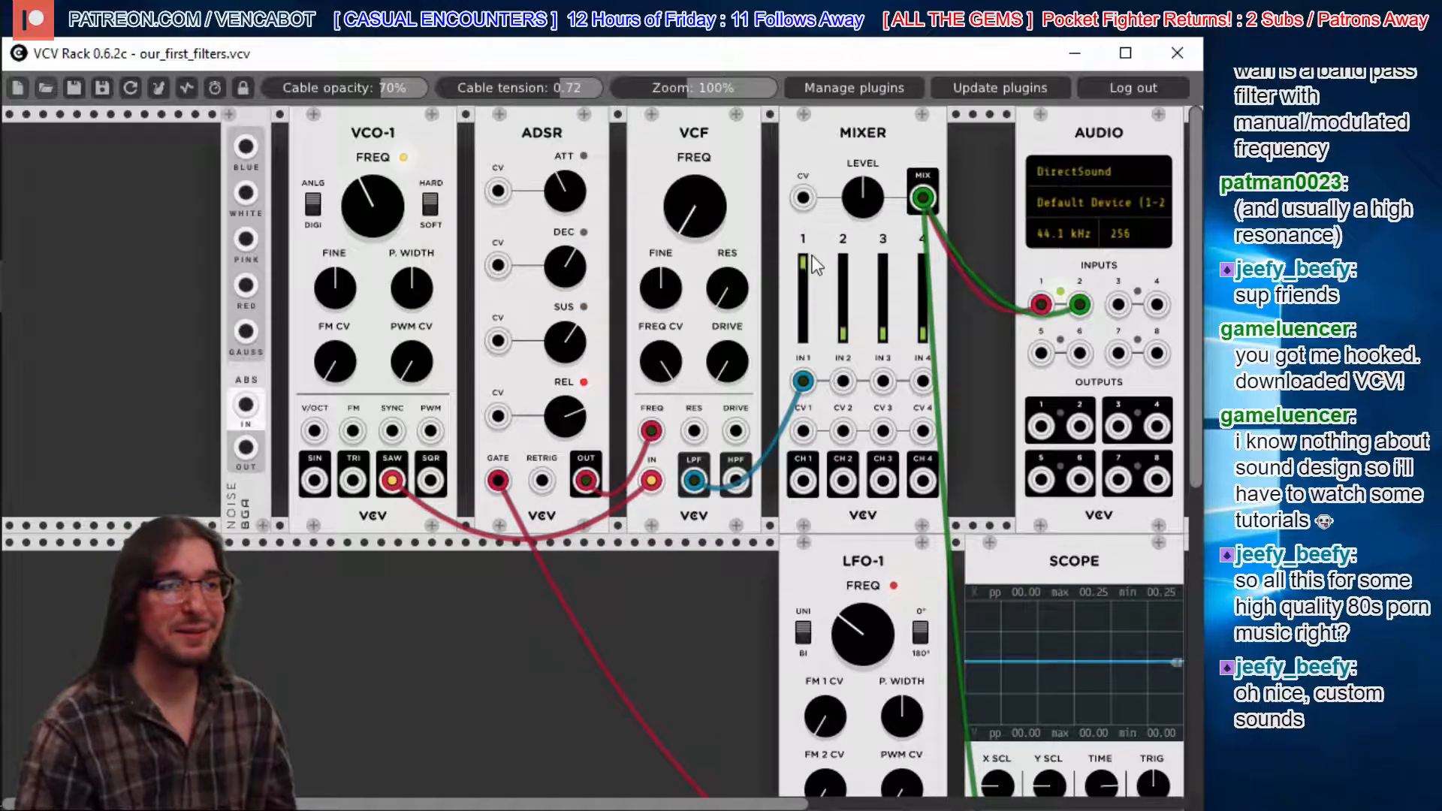
drag(800, 258, 800, 334)
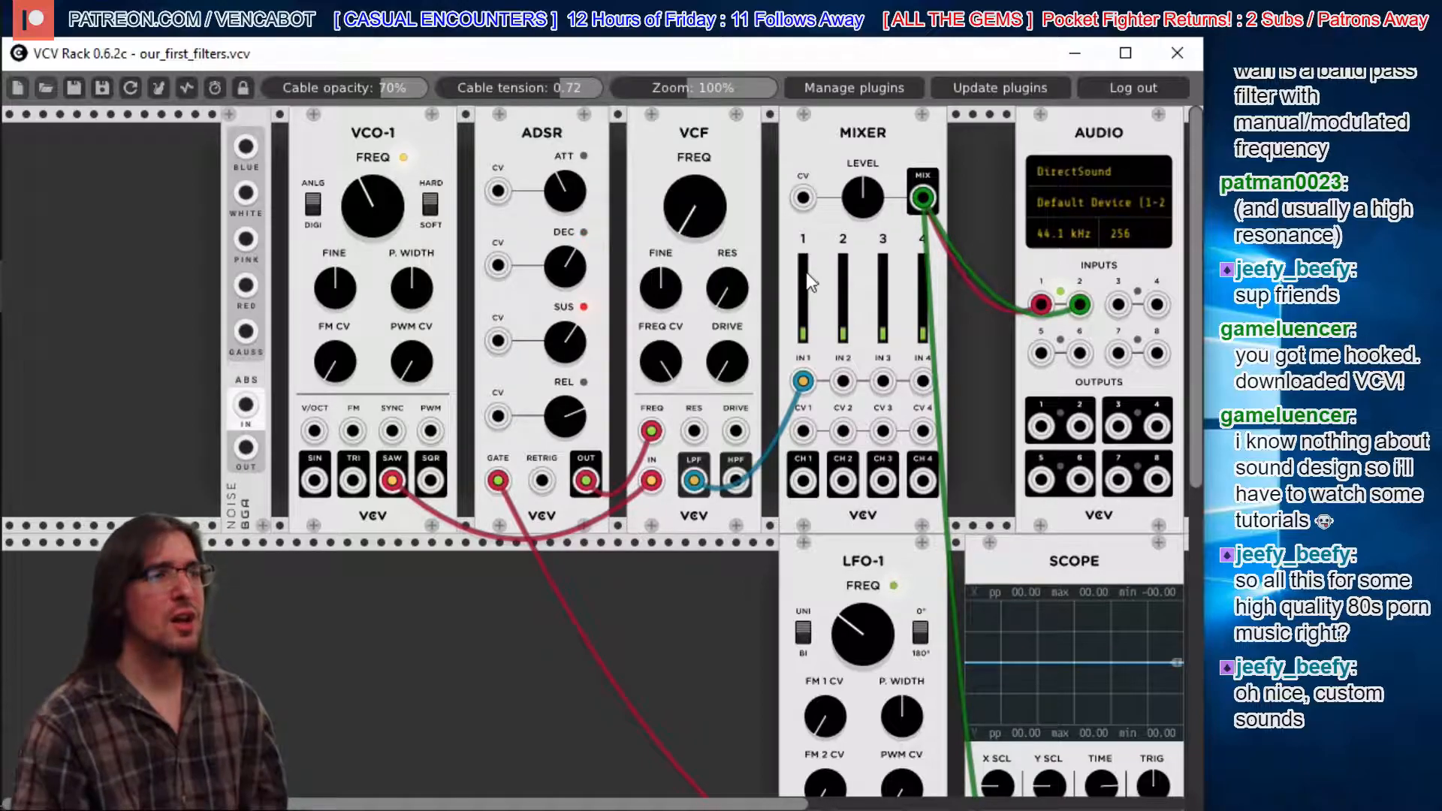
- Delete the NOISE module from the filter patch and start a new, empty patch
right_click(255, 123)
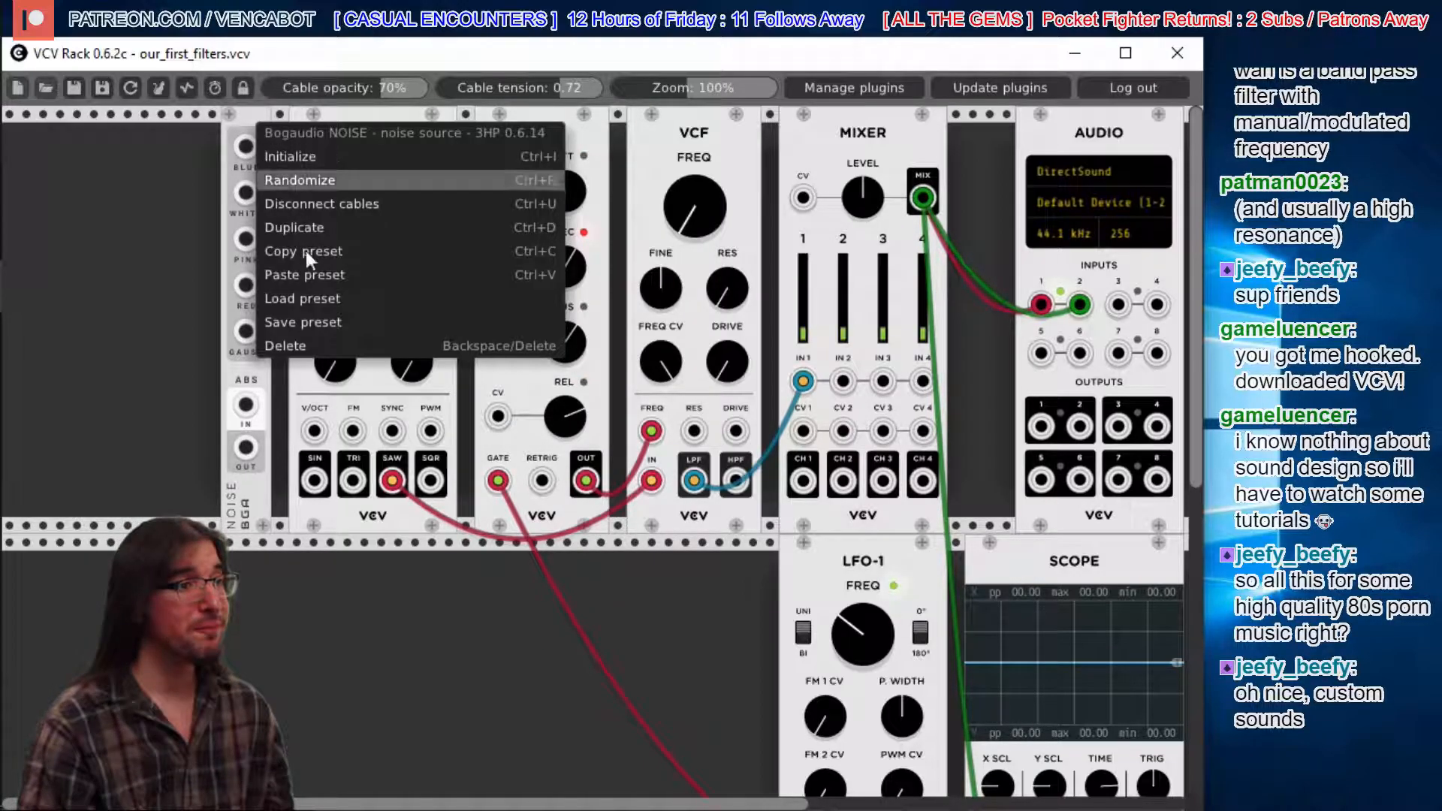
click(328, 345)
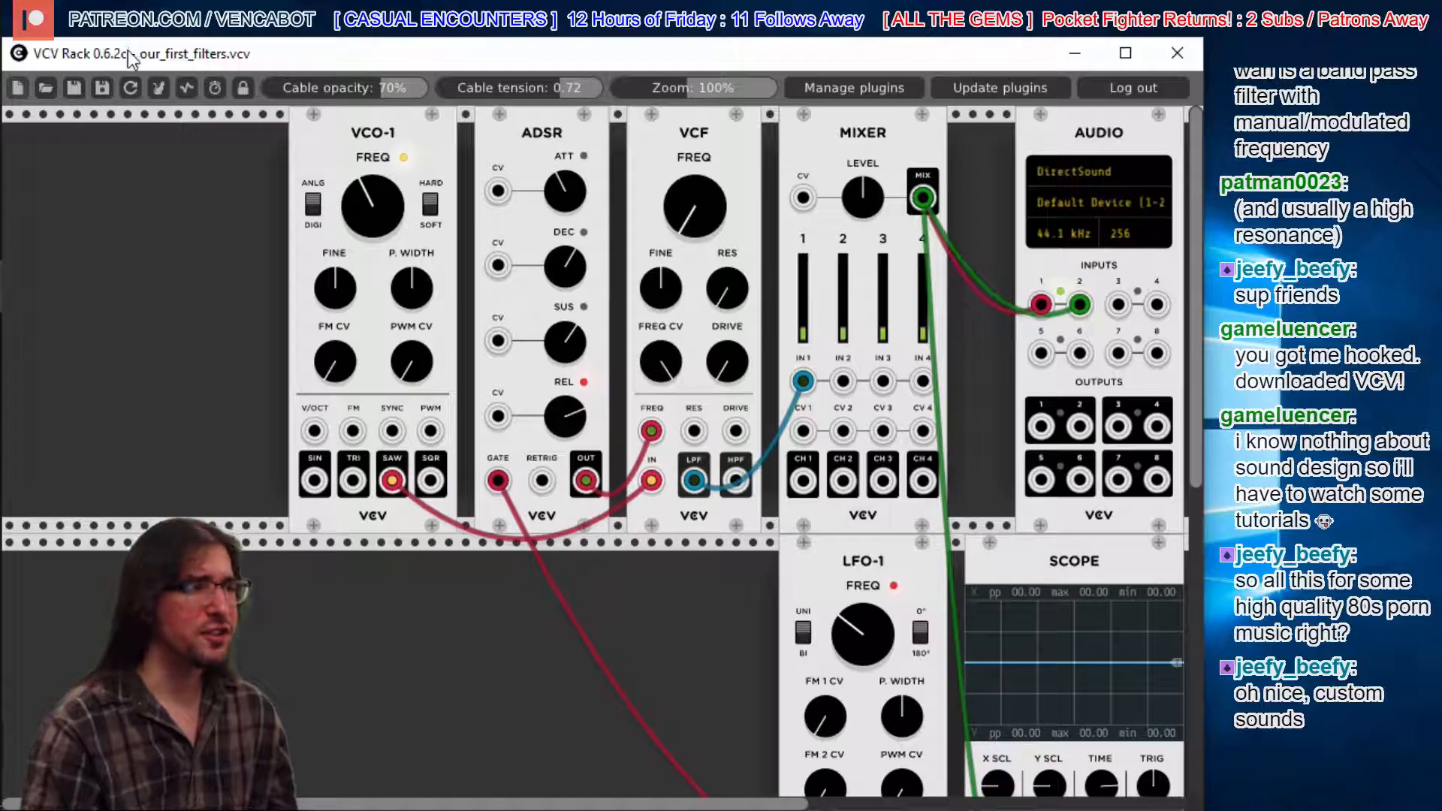
click(22, 83)
click(731, 490)
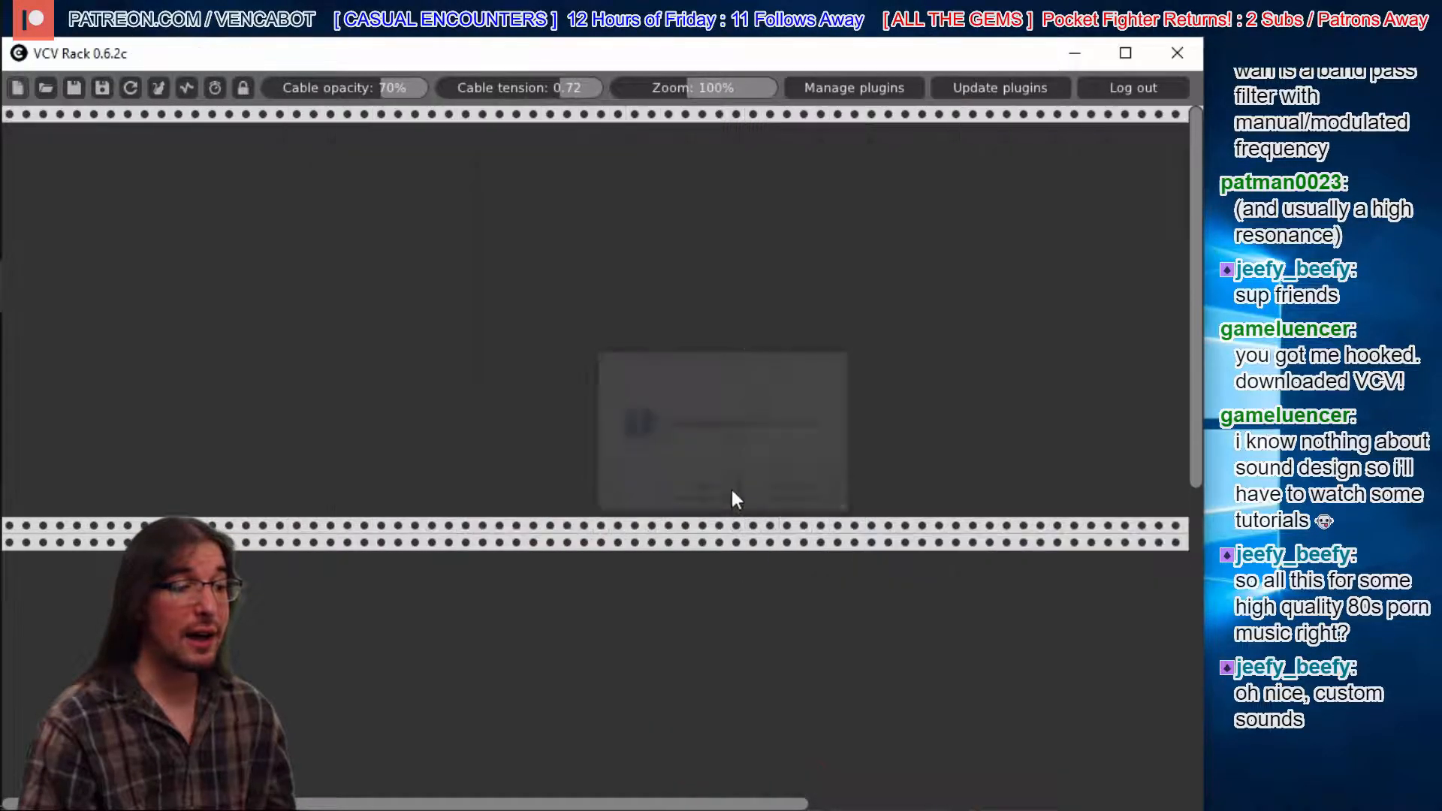
- Add the Bogaudio NOISE noise source module to the top row of the rack
right_click(437, 233)
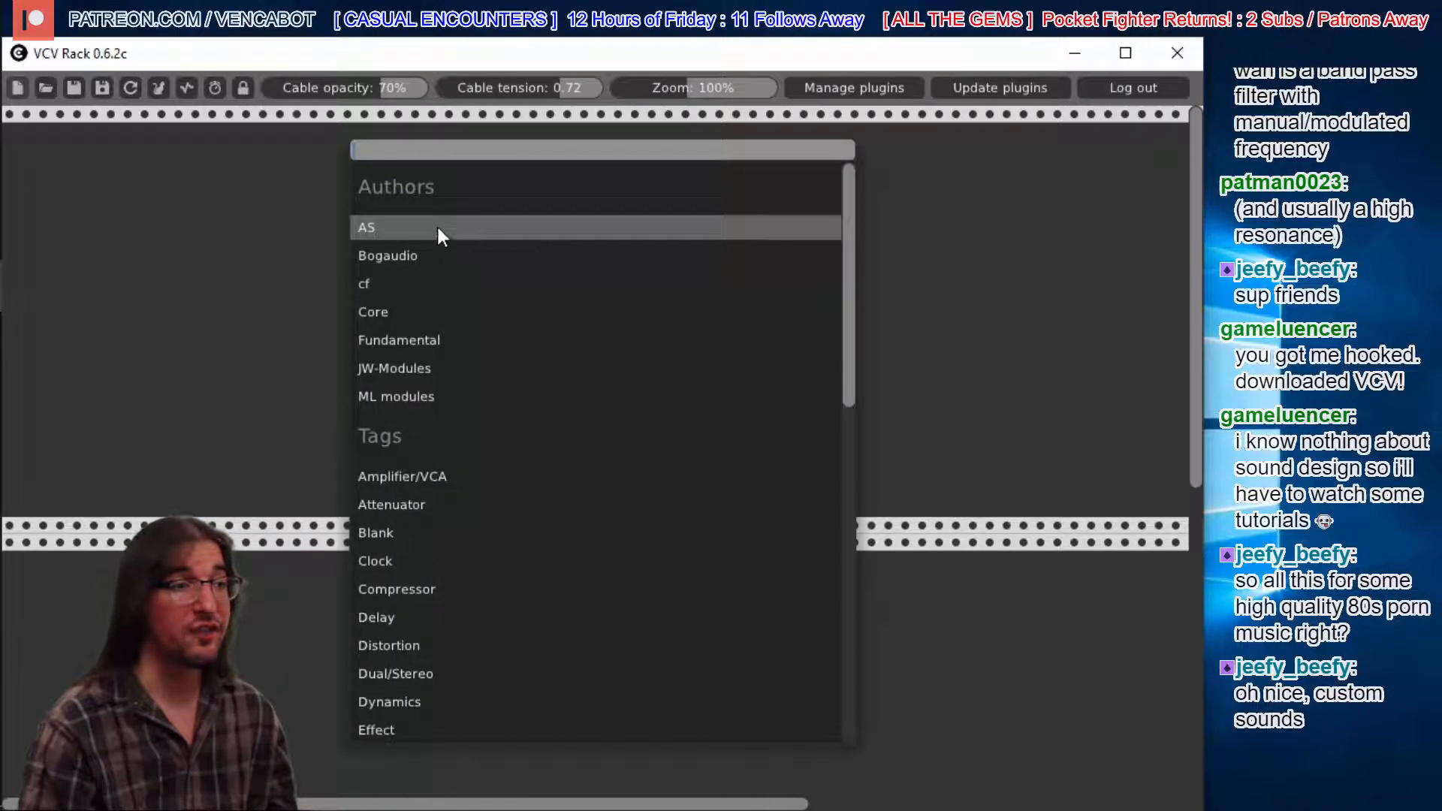
click(412, 258)
scroll(837, 276, down, 10)
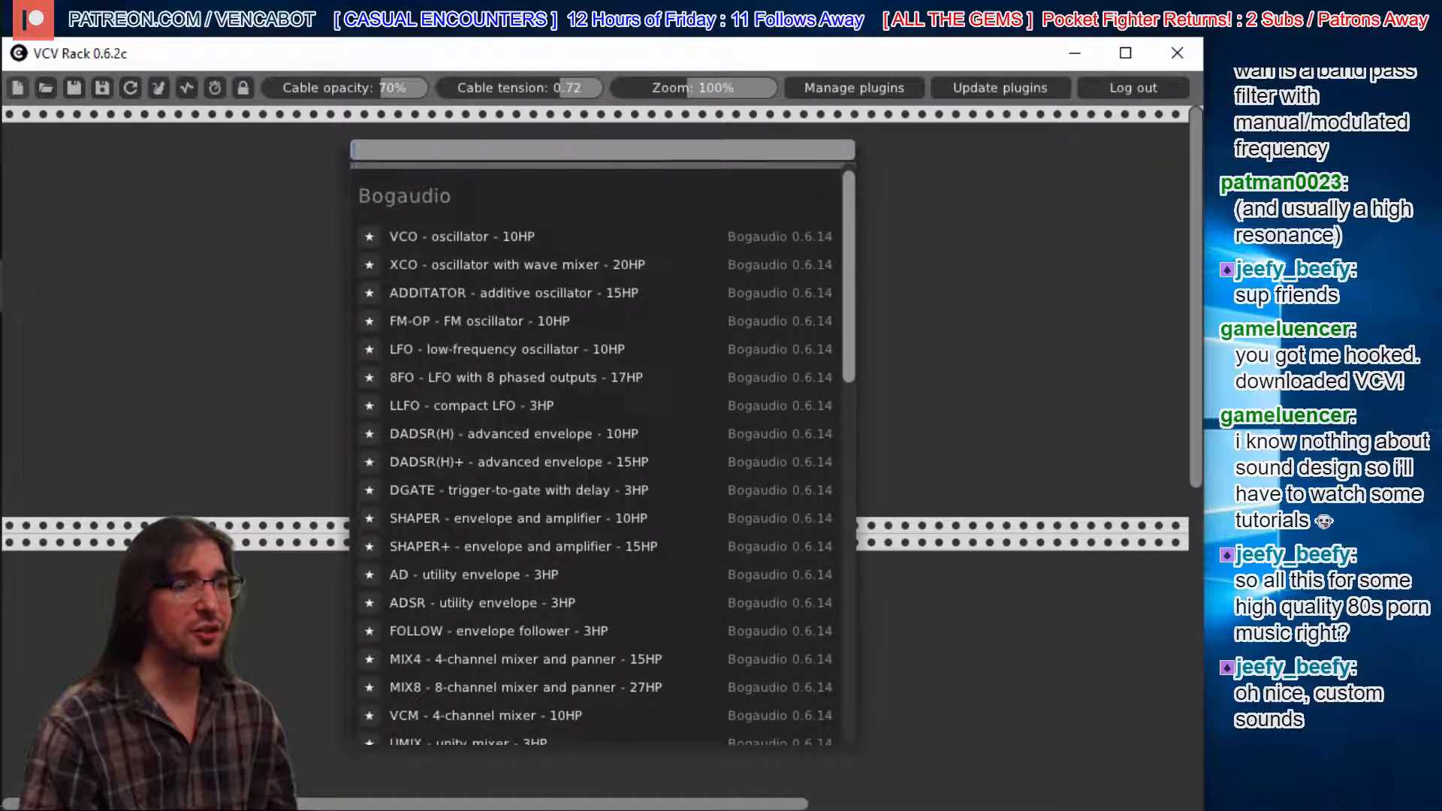
scroll(600, 451, down, 7)
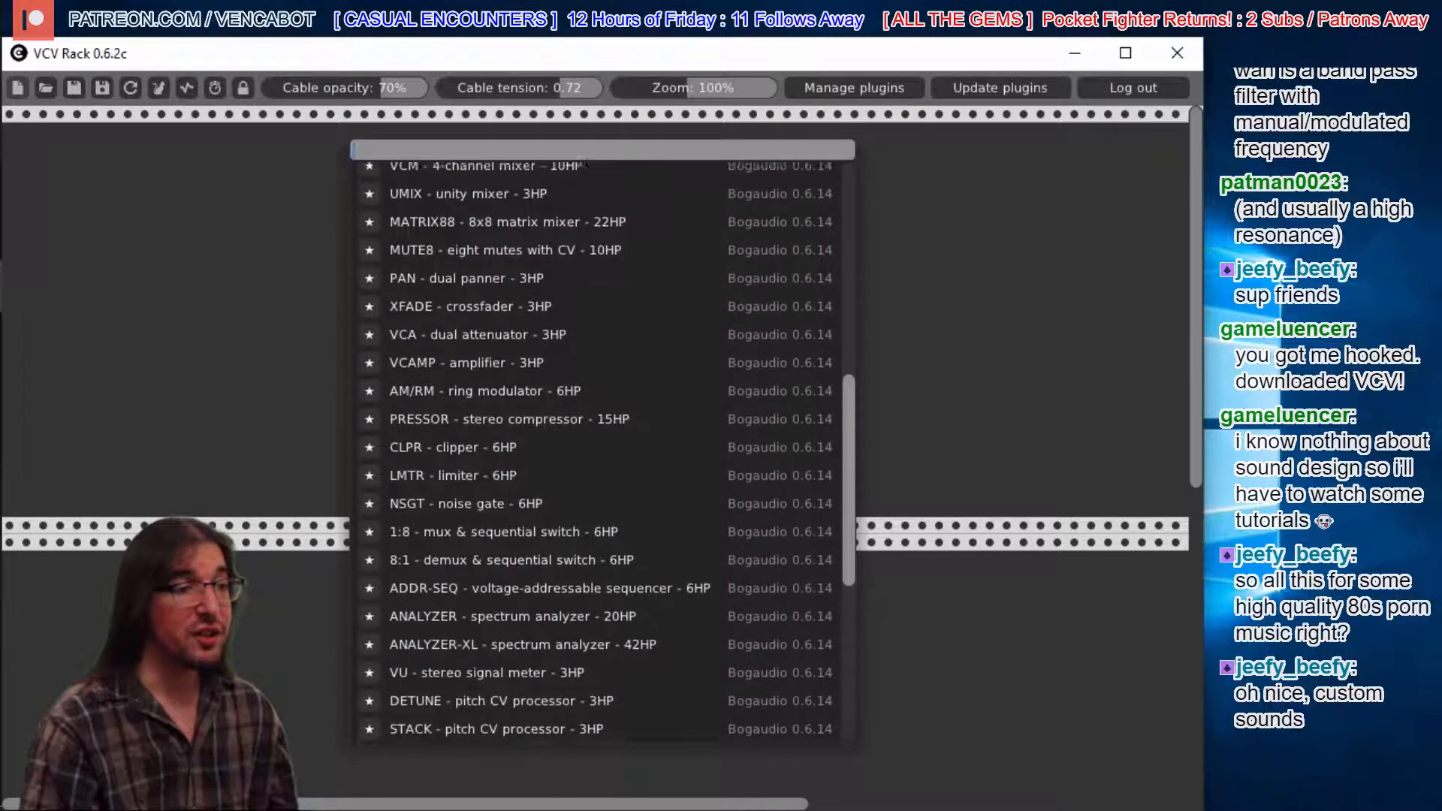
scroll(584, 257, down, 1)
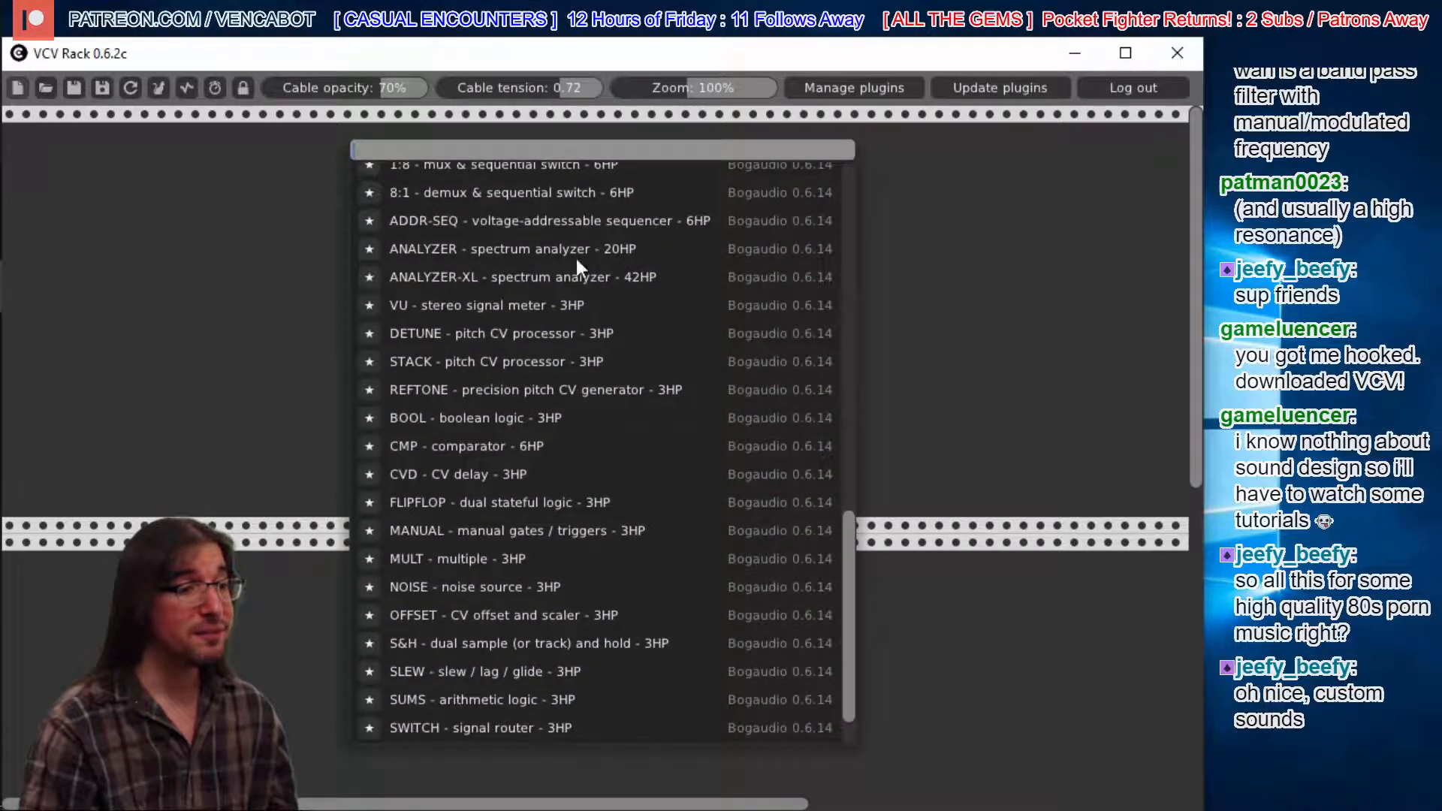
click(519, 588)
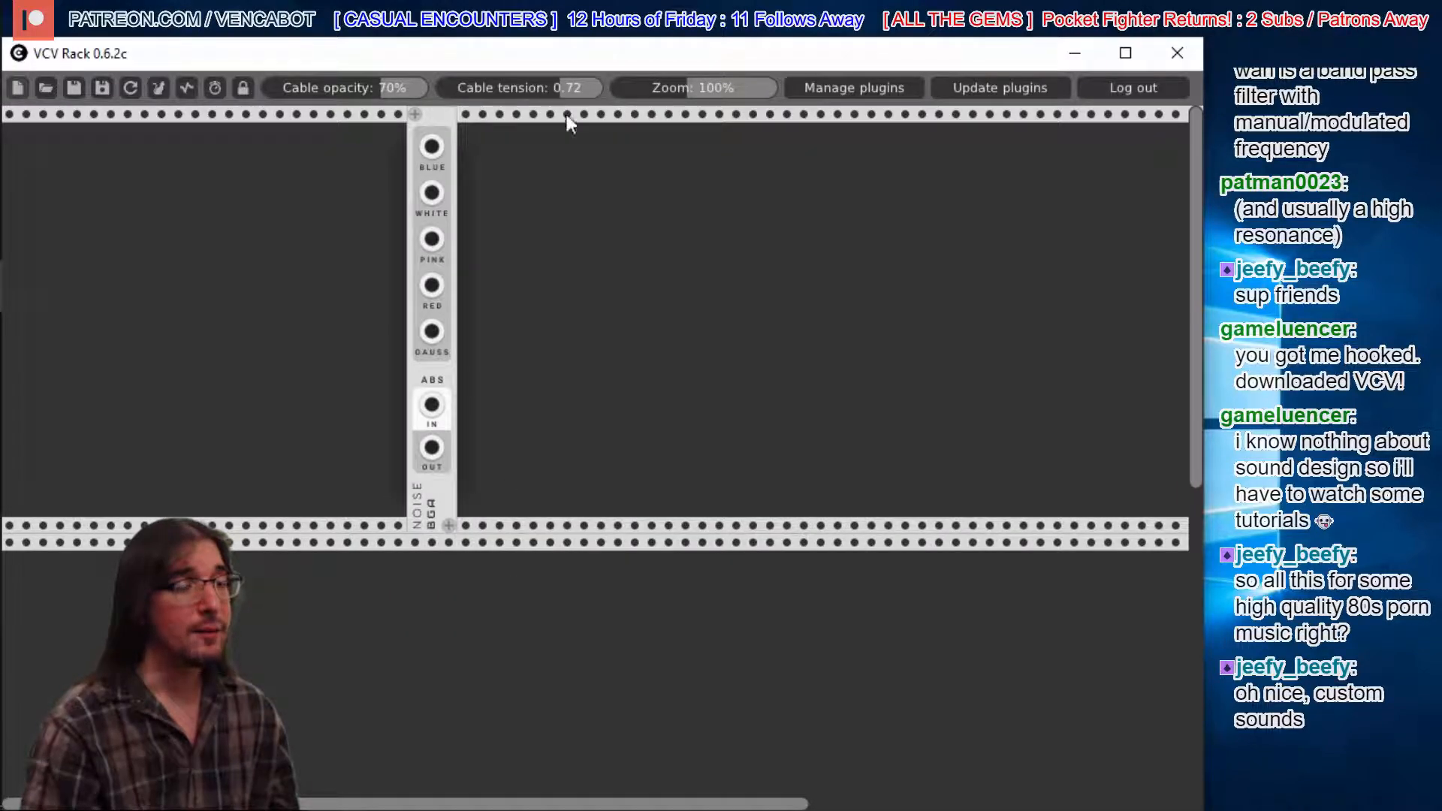
- Add the Fundamental Mixer module next to the NOISE module and pull its channel 1 level down to minimum
right_click(571, 168)
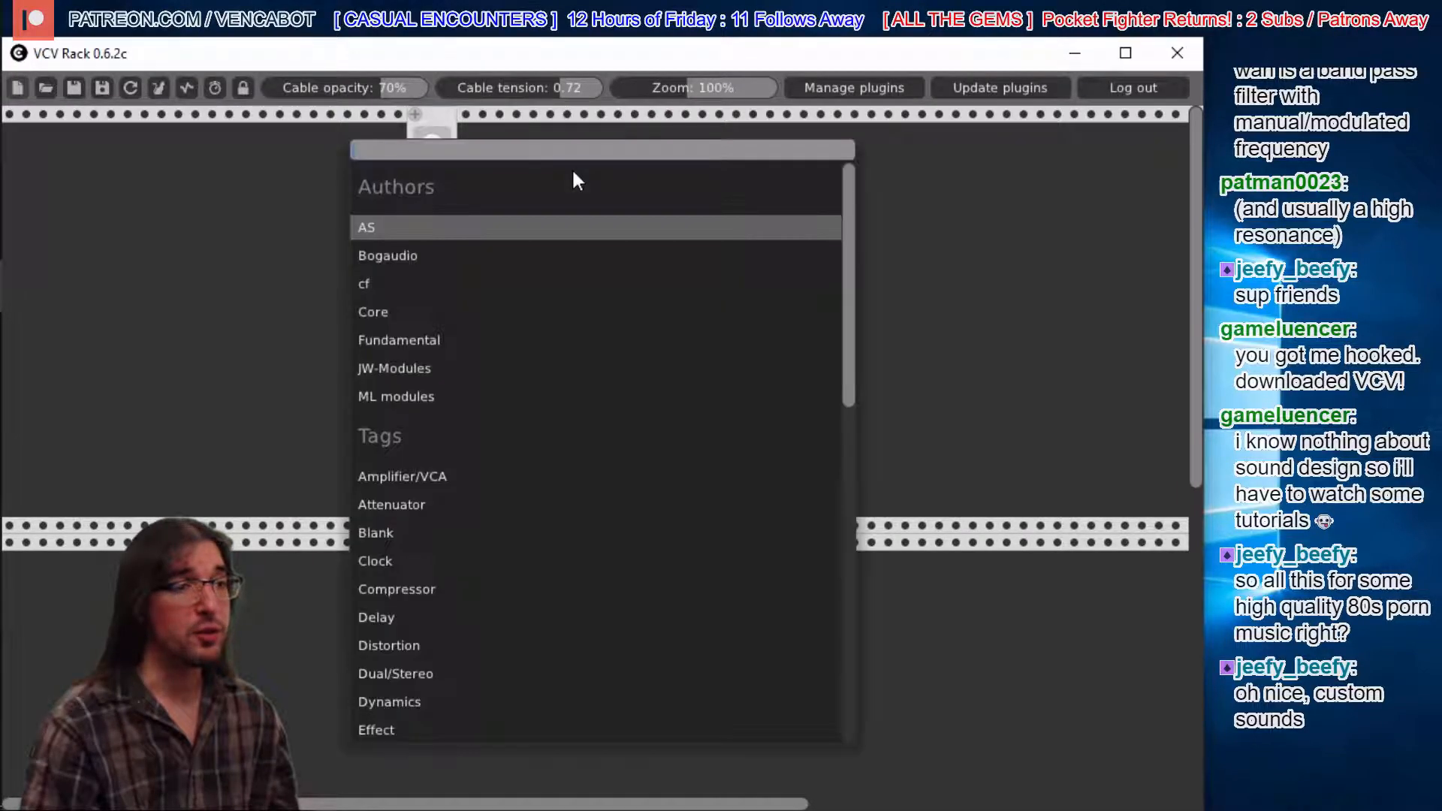
click(421, 344)
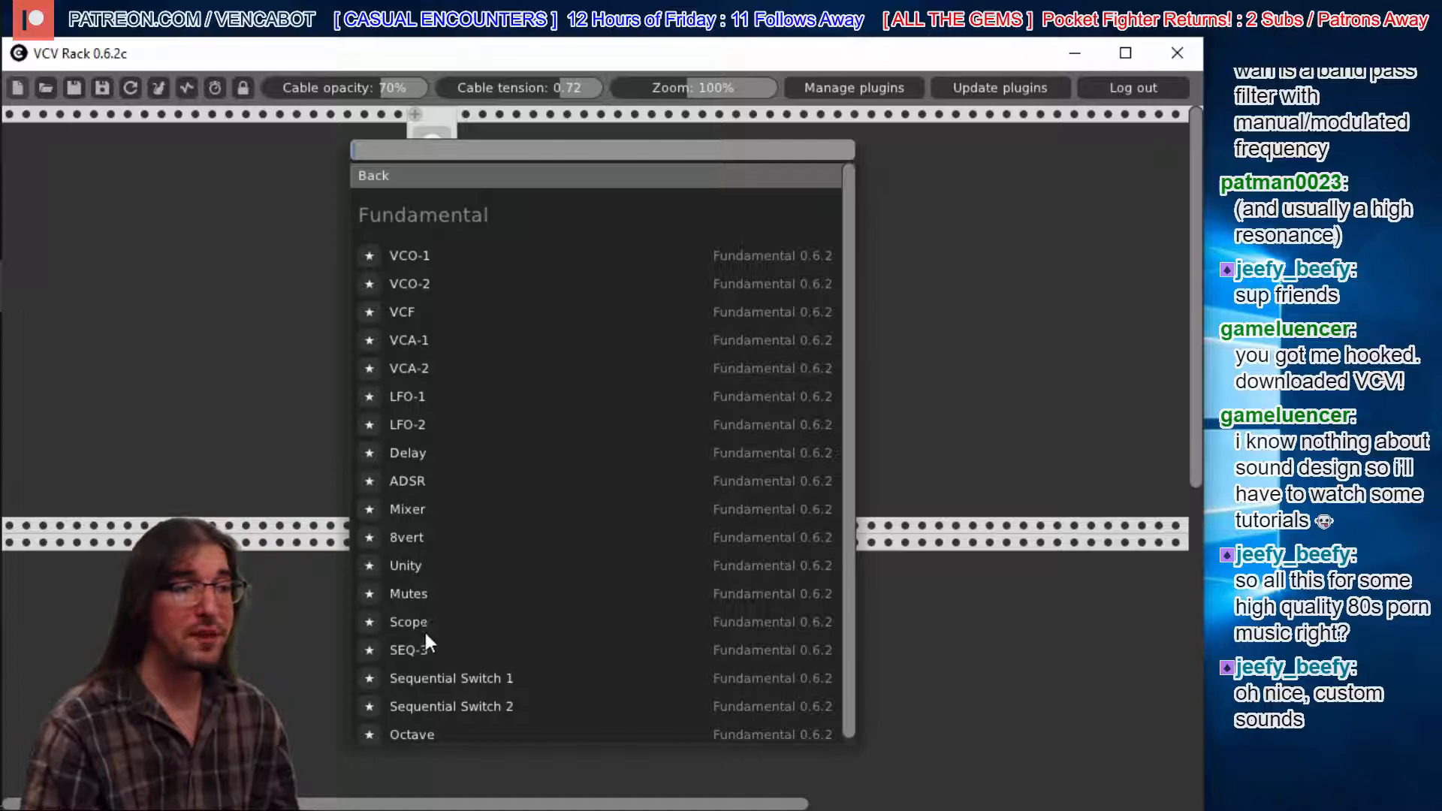
click(431, 511)
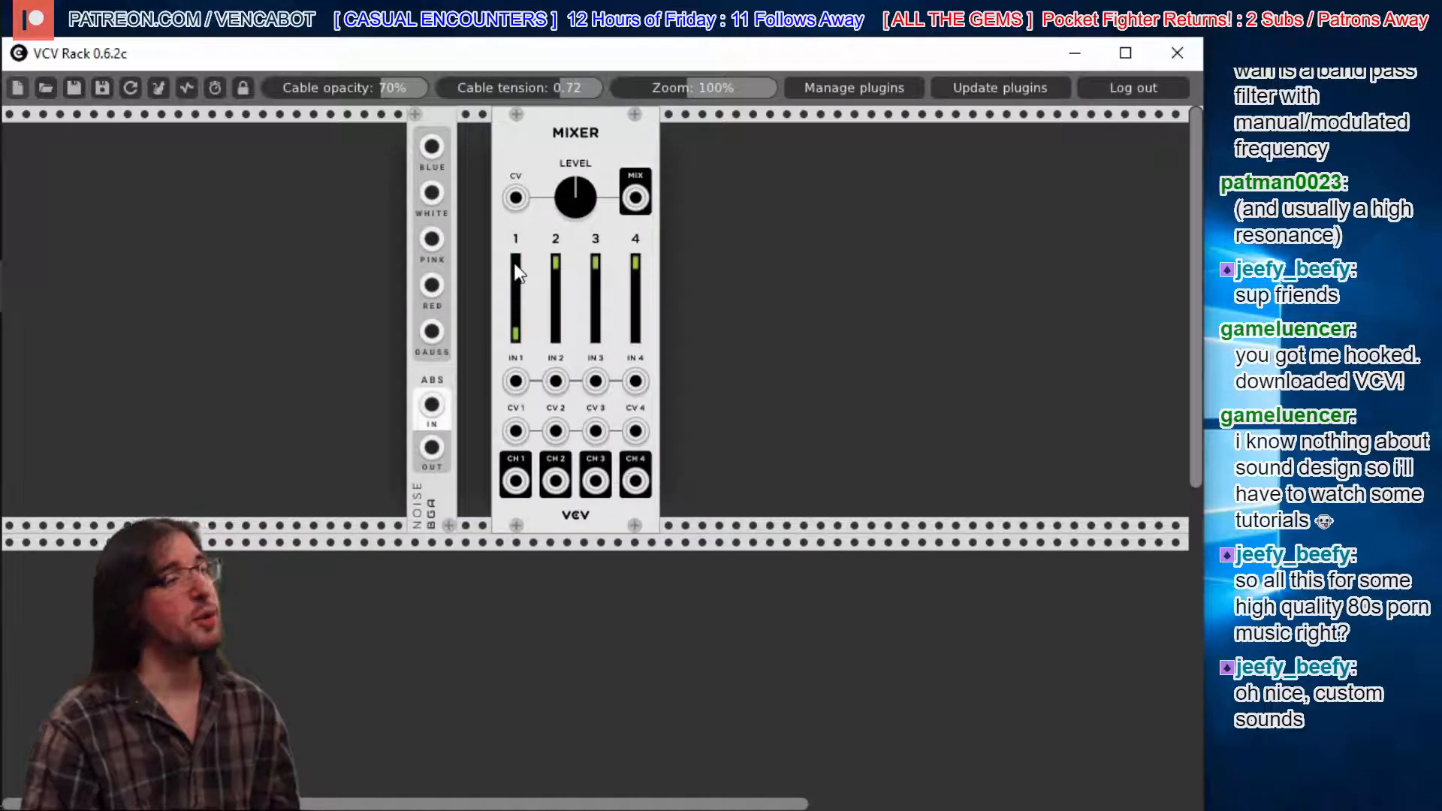
- Add the Core Audio module at the far end of the top row, using DirectSound and Default Device (1-2 out)
right_click(821, 204)
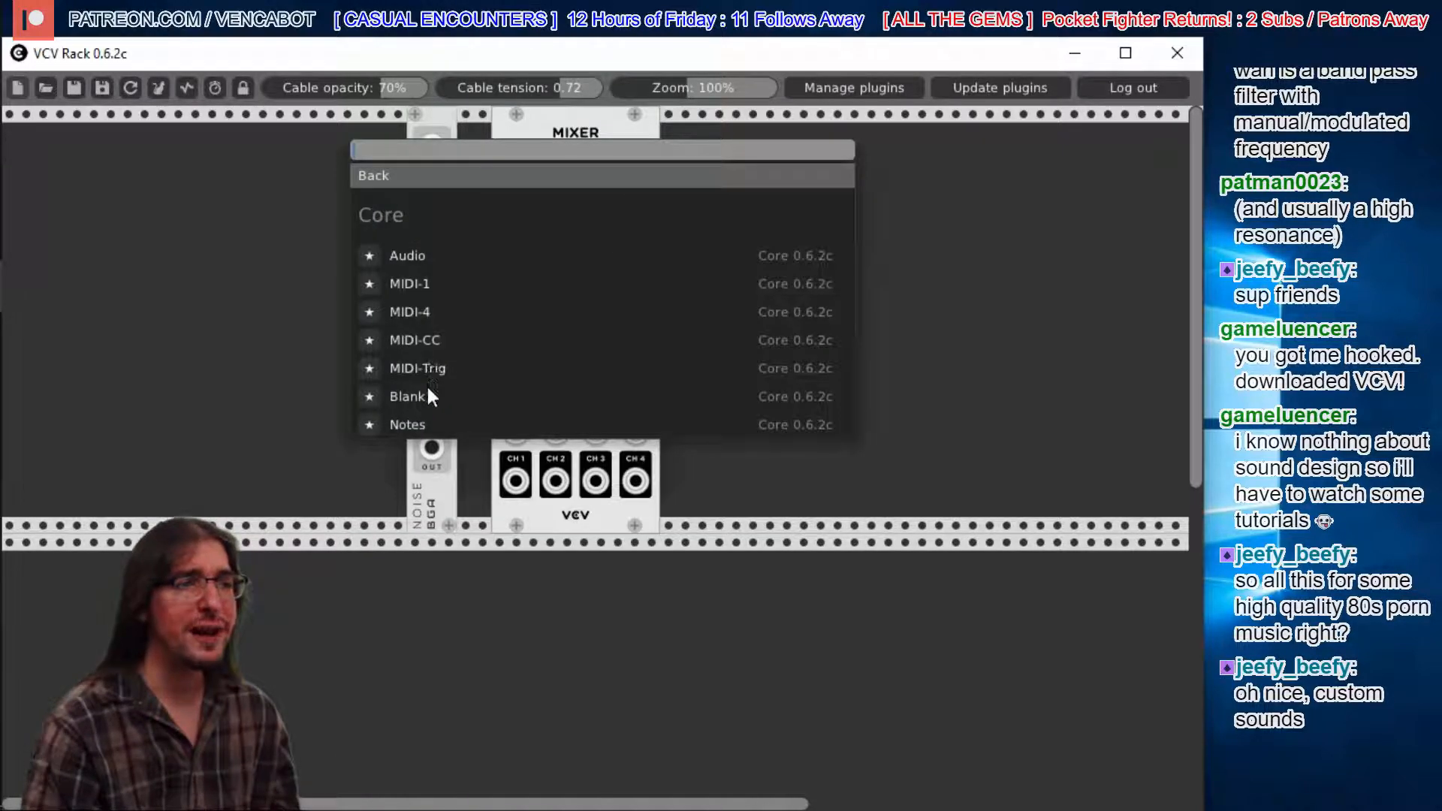
click(409, 255)
drag(832, 121, 1121, 132)
click(1060, 182)
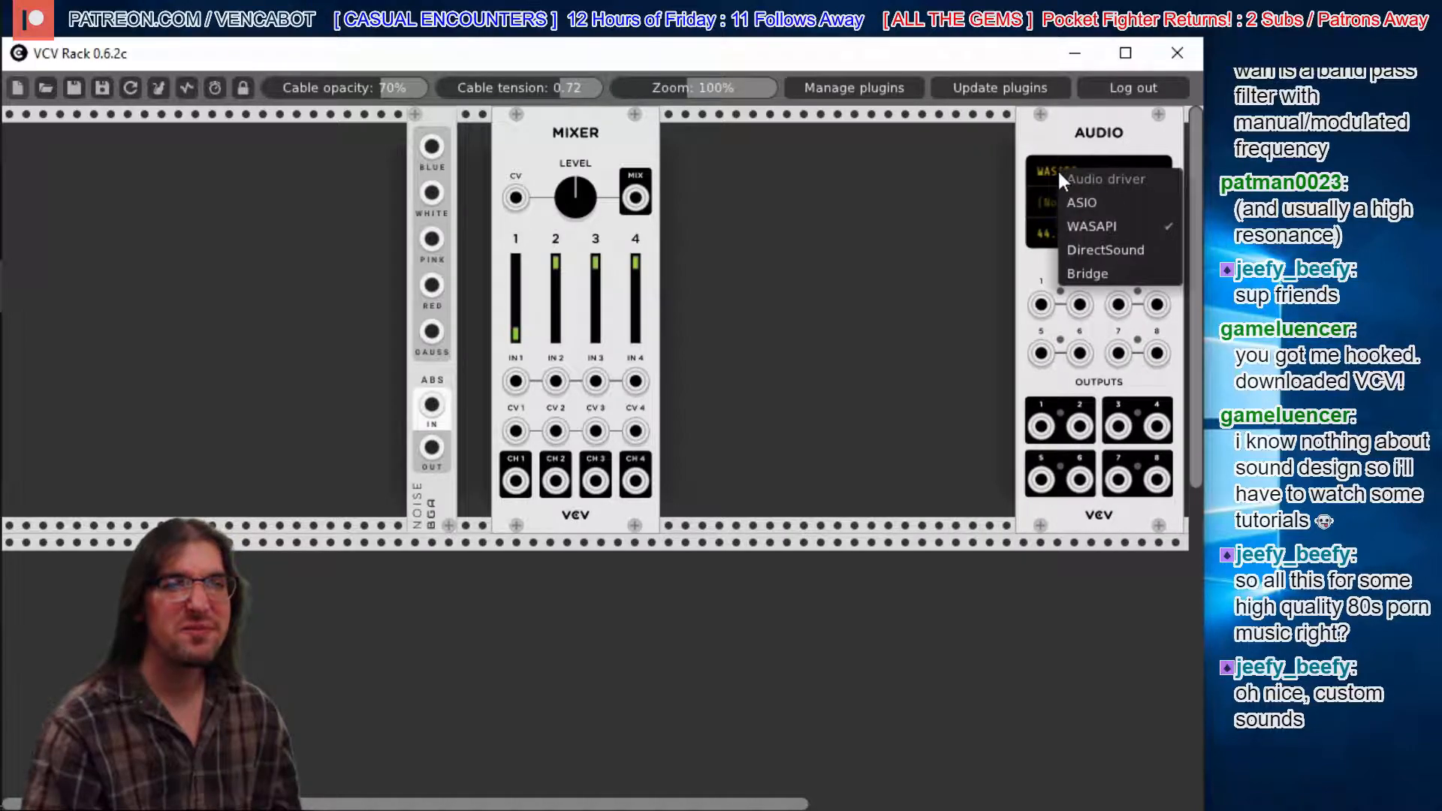
click(1096, 254)
click(1074, 200)
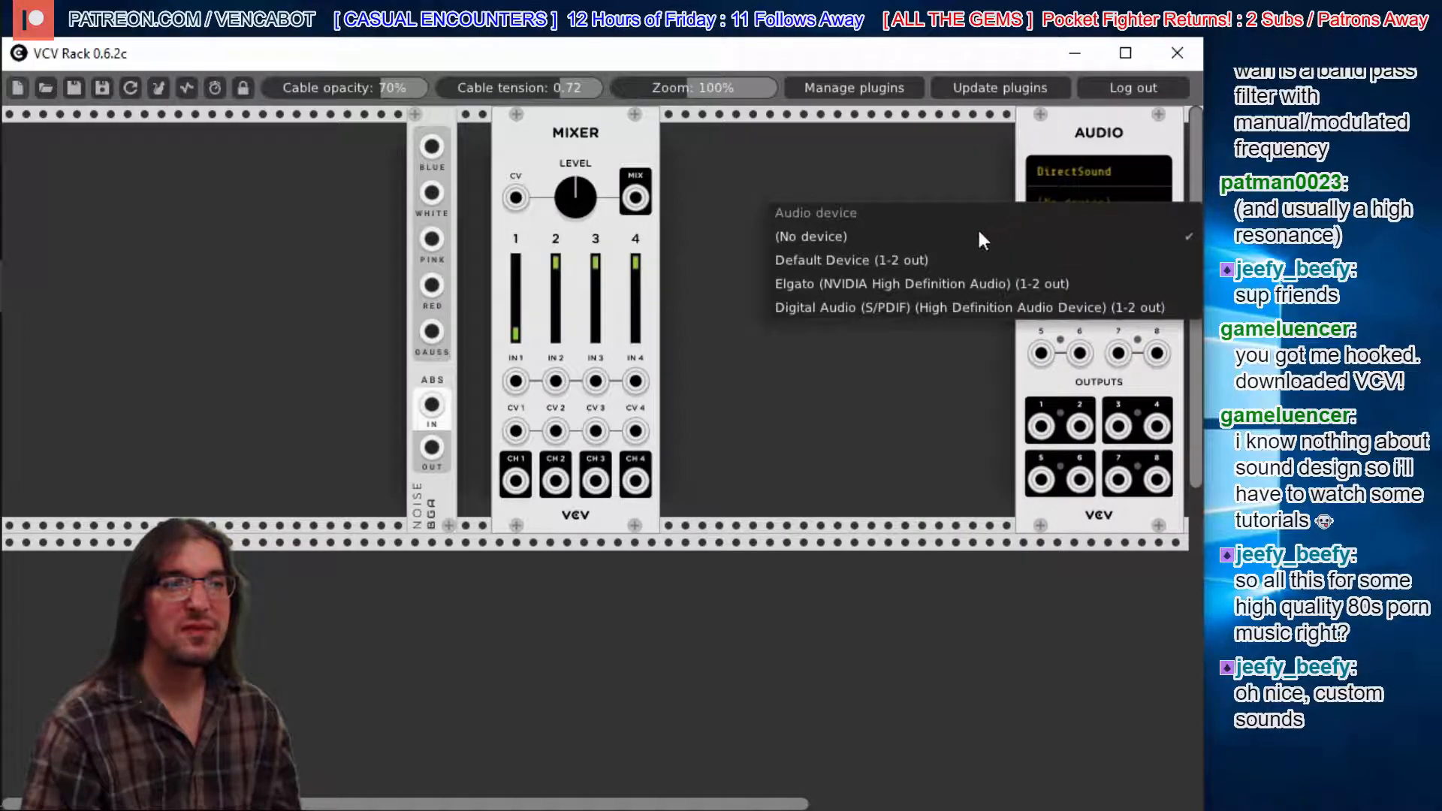
click(894, 258)
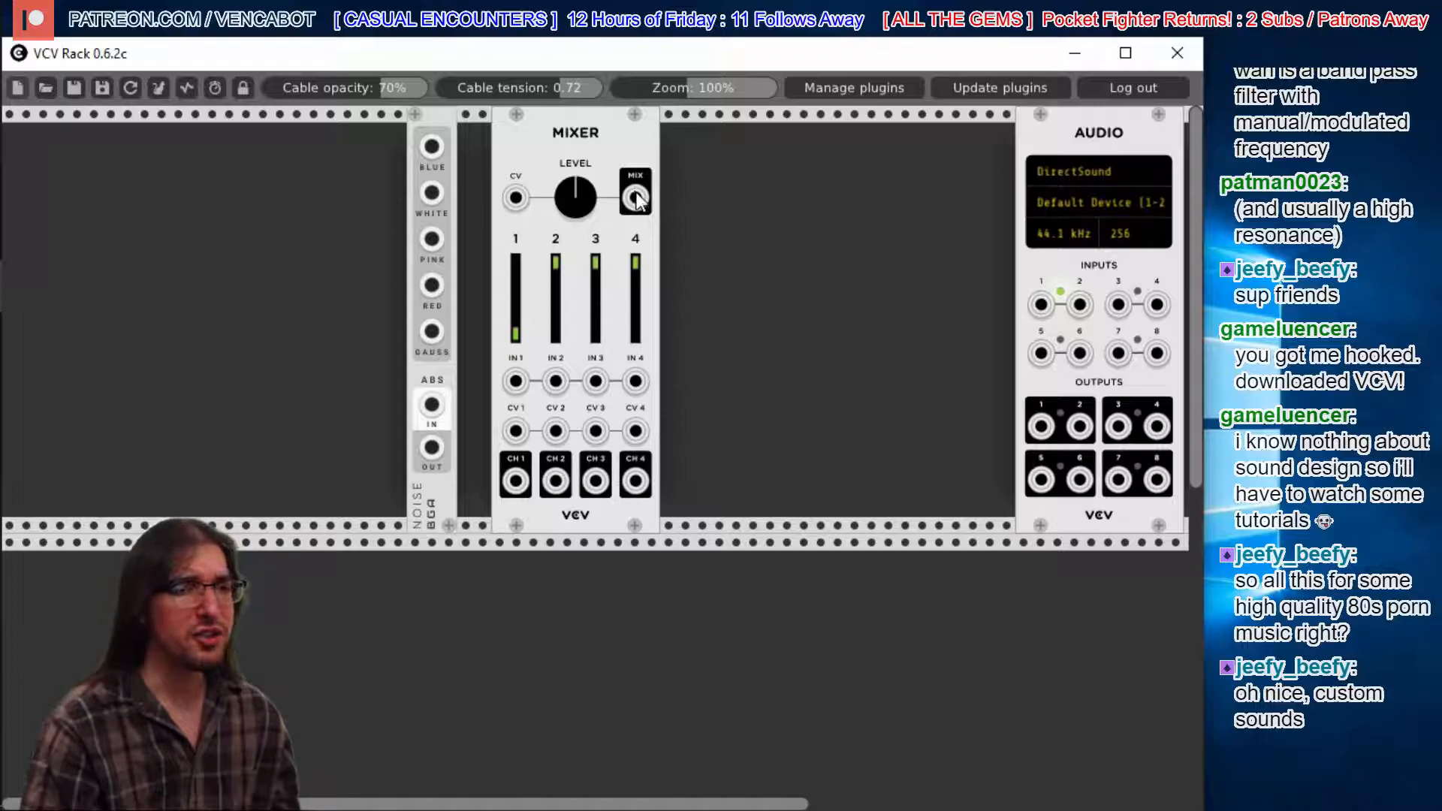
- Connect the mixer's MIX output to audio inputs 1 and 2, and move the Mixer and NOISE modules close to the Audio module
drag(637, 197, 1041, 304)
drag(635, 199, 1079, 306)
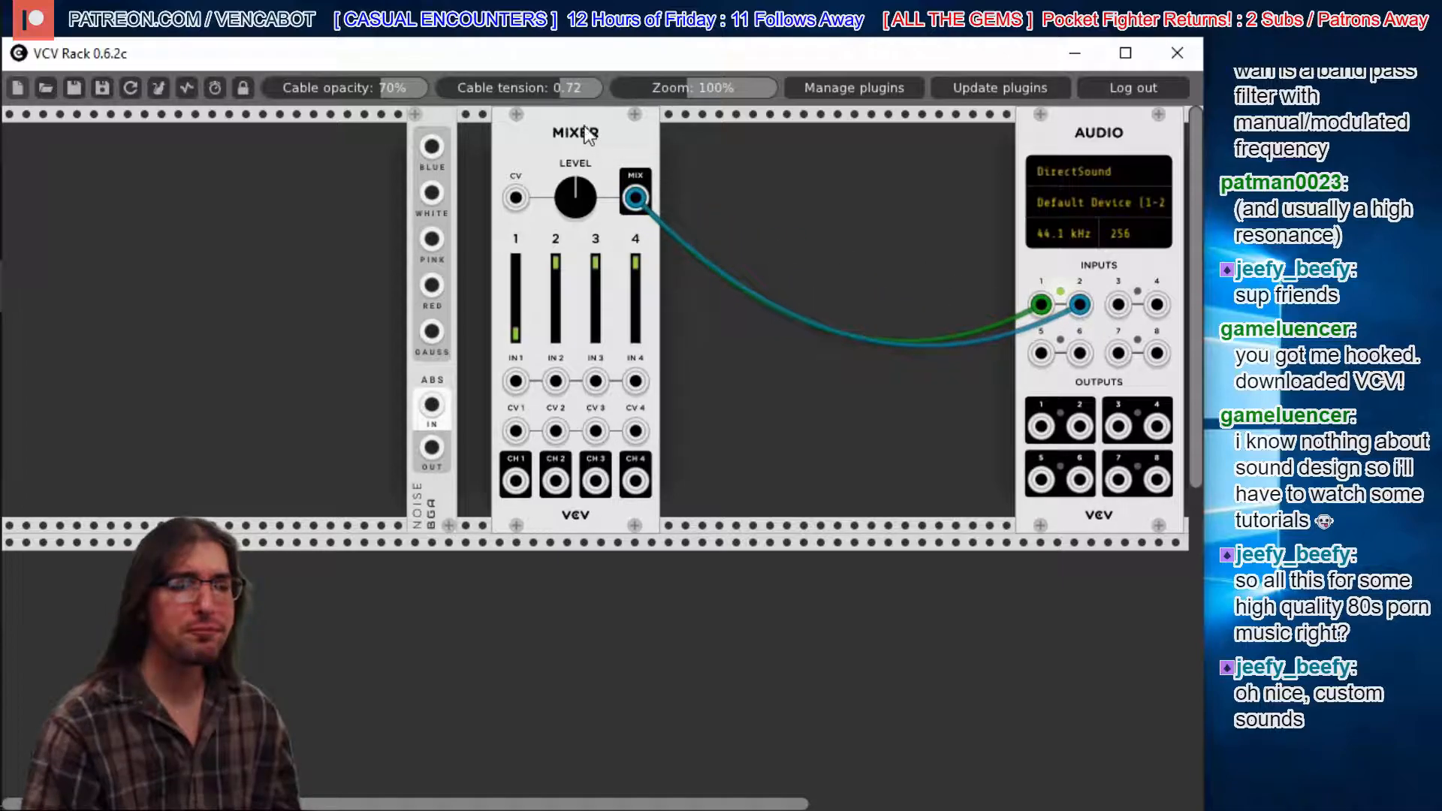
drag(597, 134, 916, 134)
drag(454, 123, 796, 123)
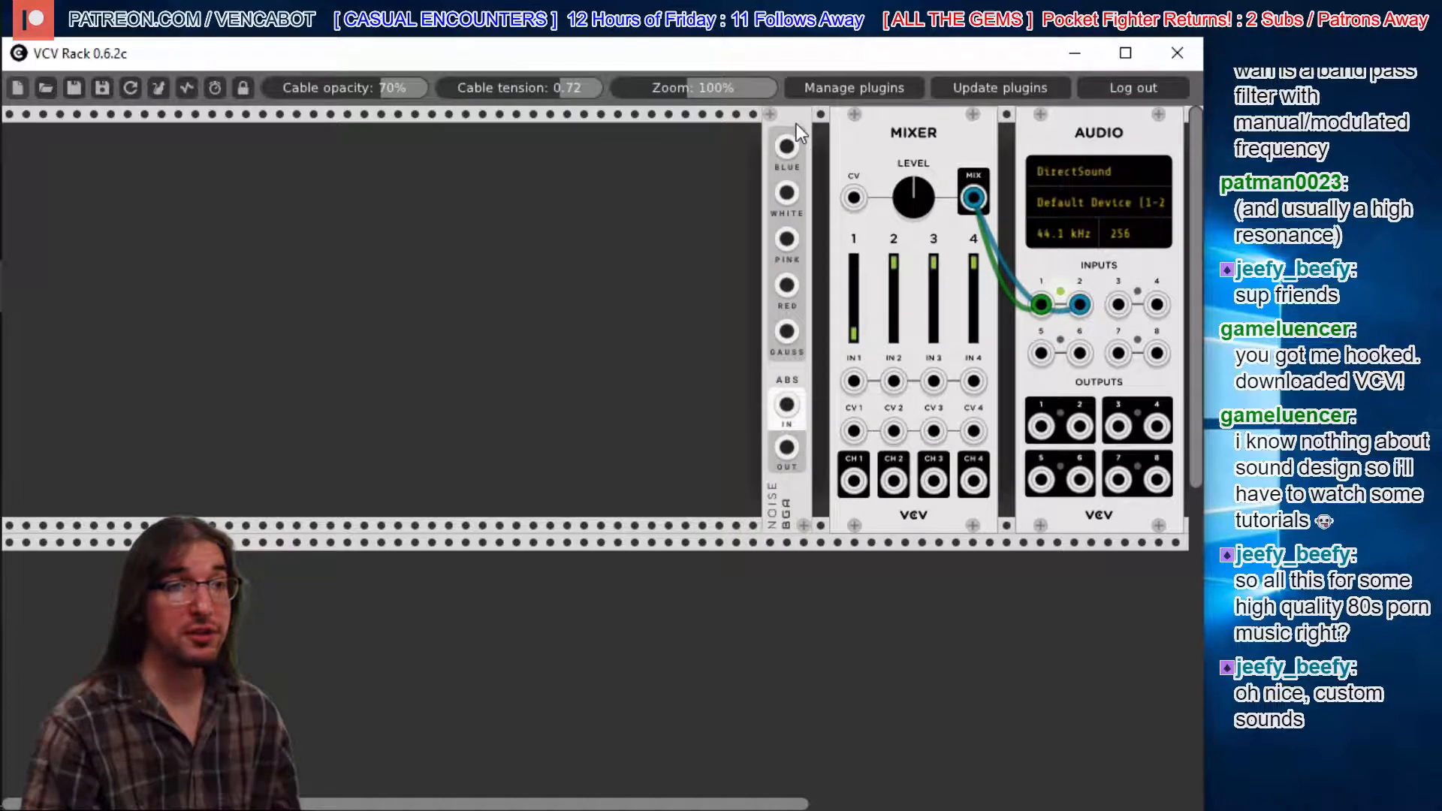
- Patch the WHITE noise output into mixer IN 1, raise channel 1 slightly, and alternate the cable between WHITE and PINK, ending on PINK
drag(785, 193, 853, 380)
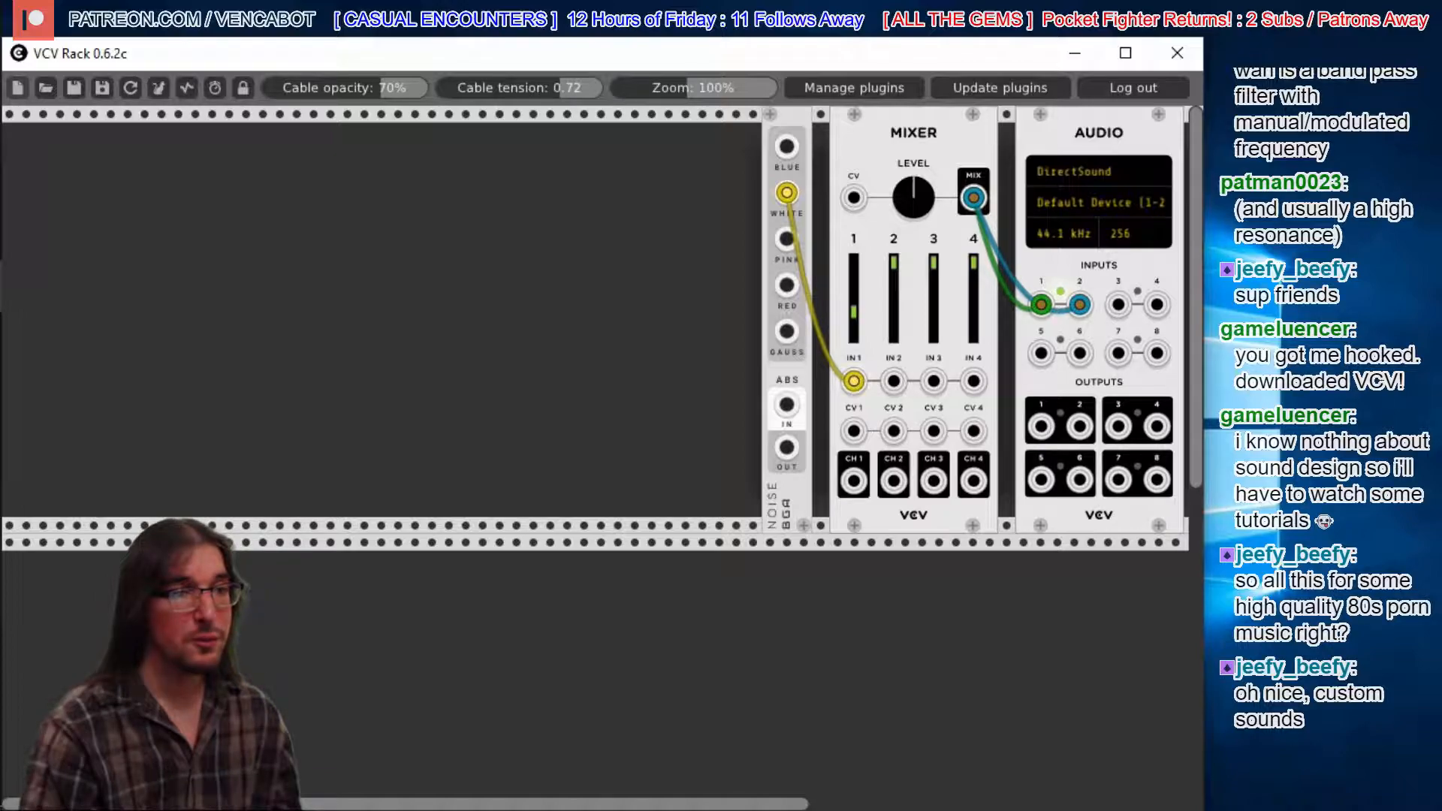
drag(787, 192, 787, 240)
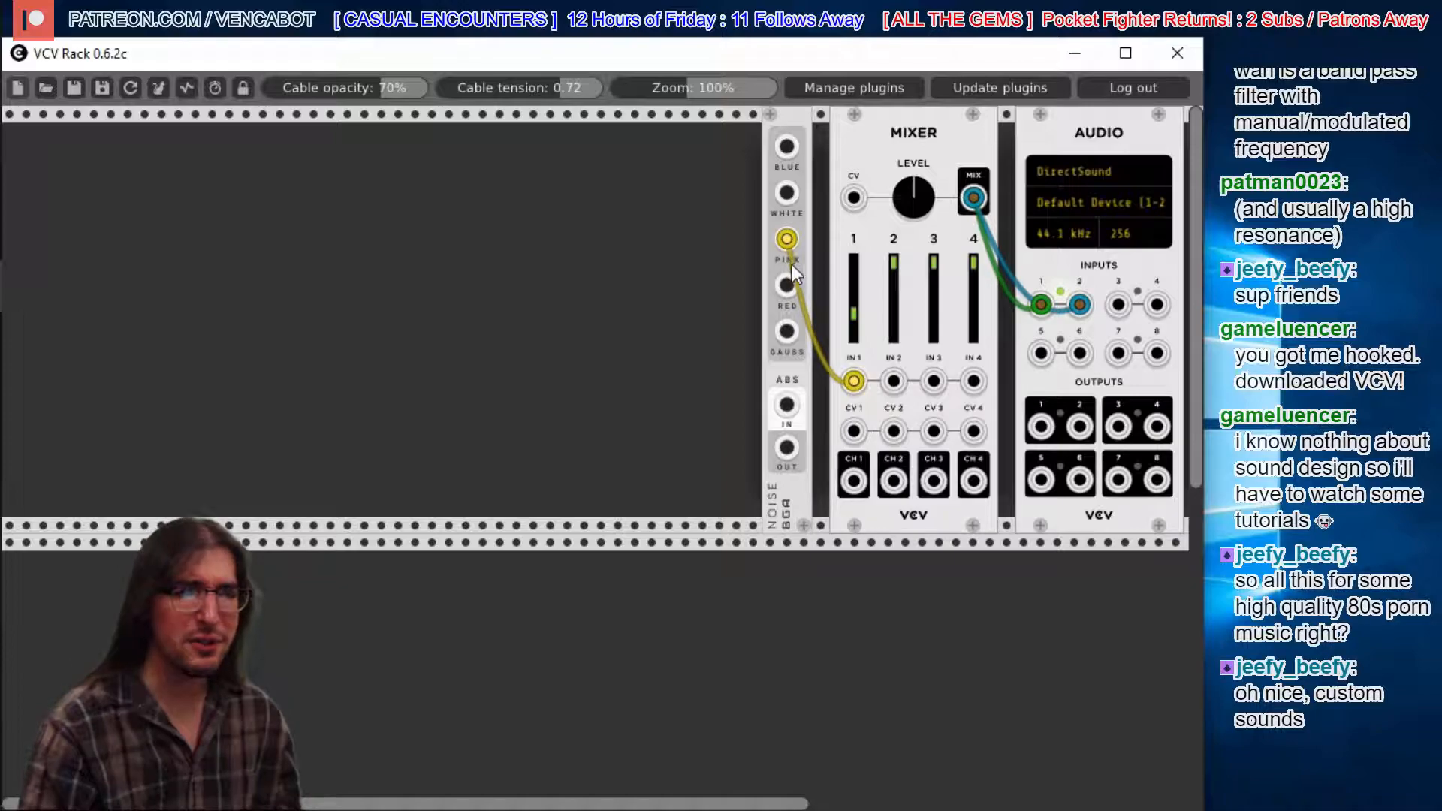
drag(787, 240, 787, 193)
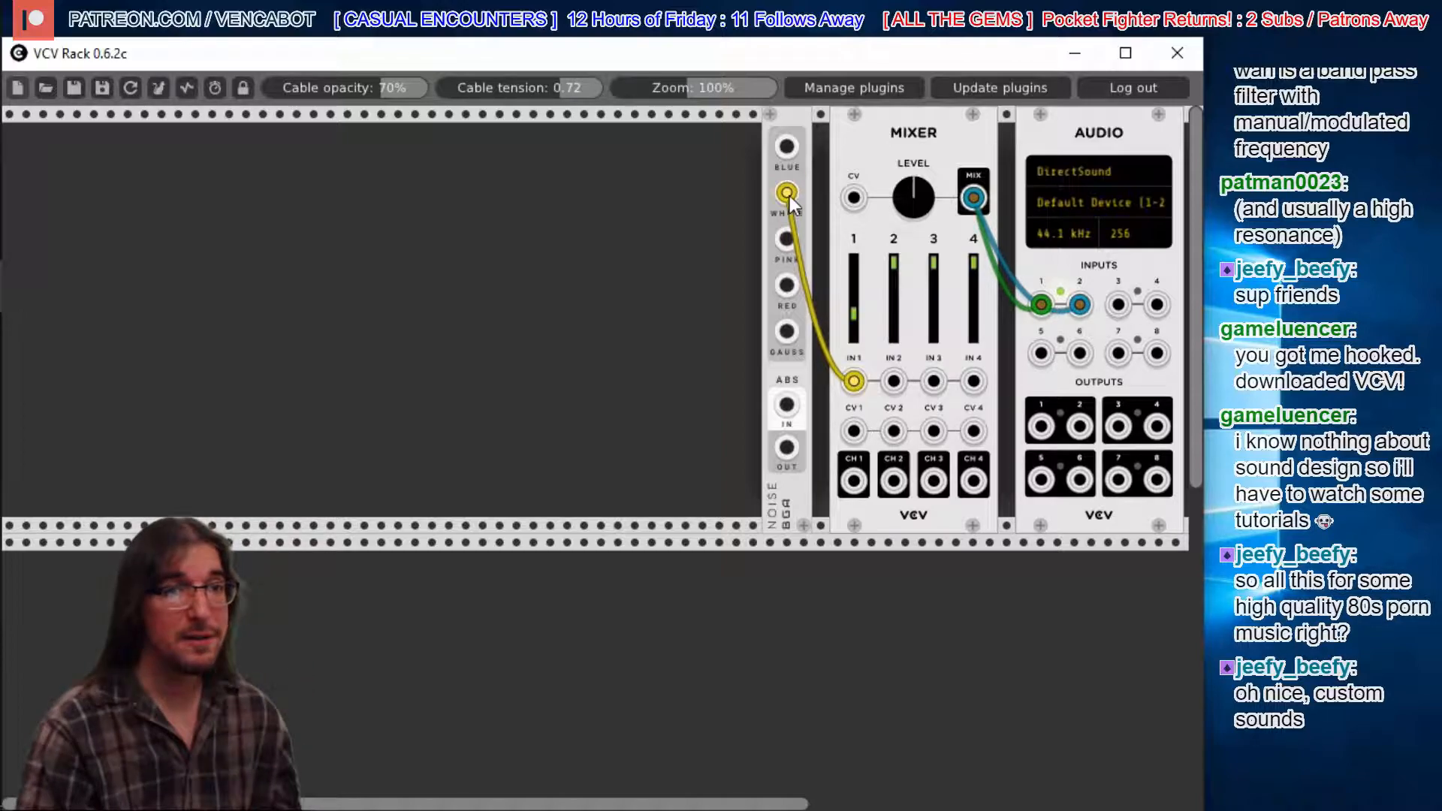
drag(787, 193, 786, 240)
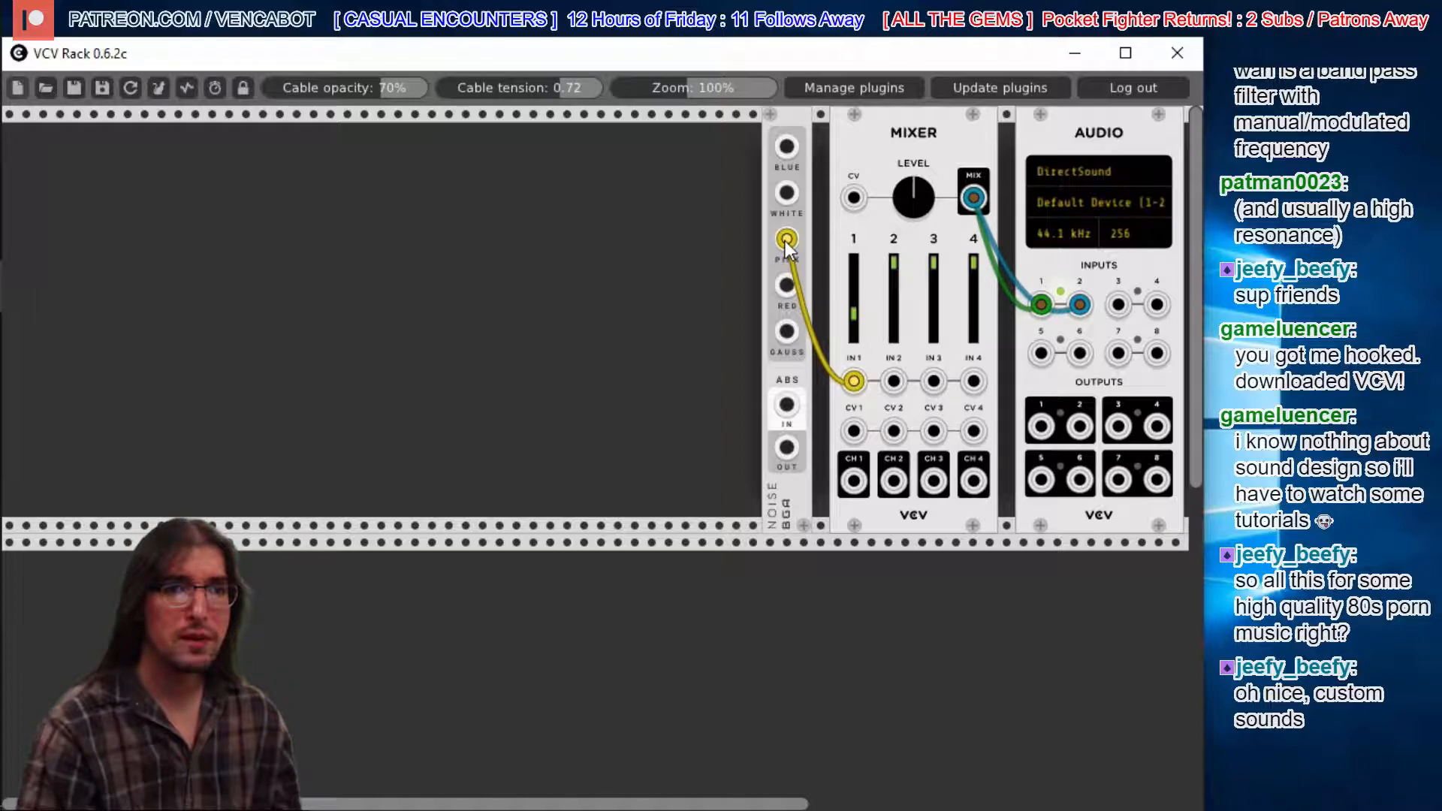
- Add the Fundamental Scope module below the Audio module and connect the mixer's MIX output to its X IN
right_click(492, 368)
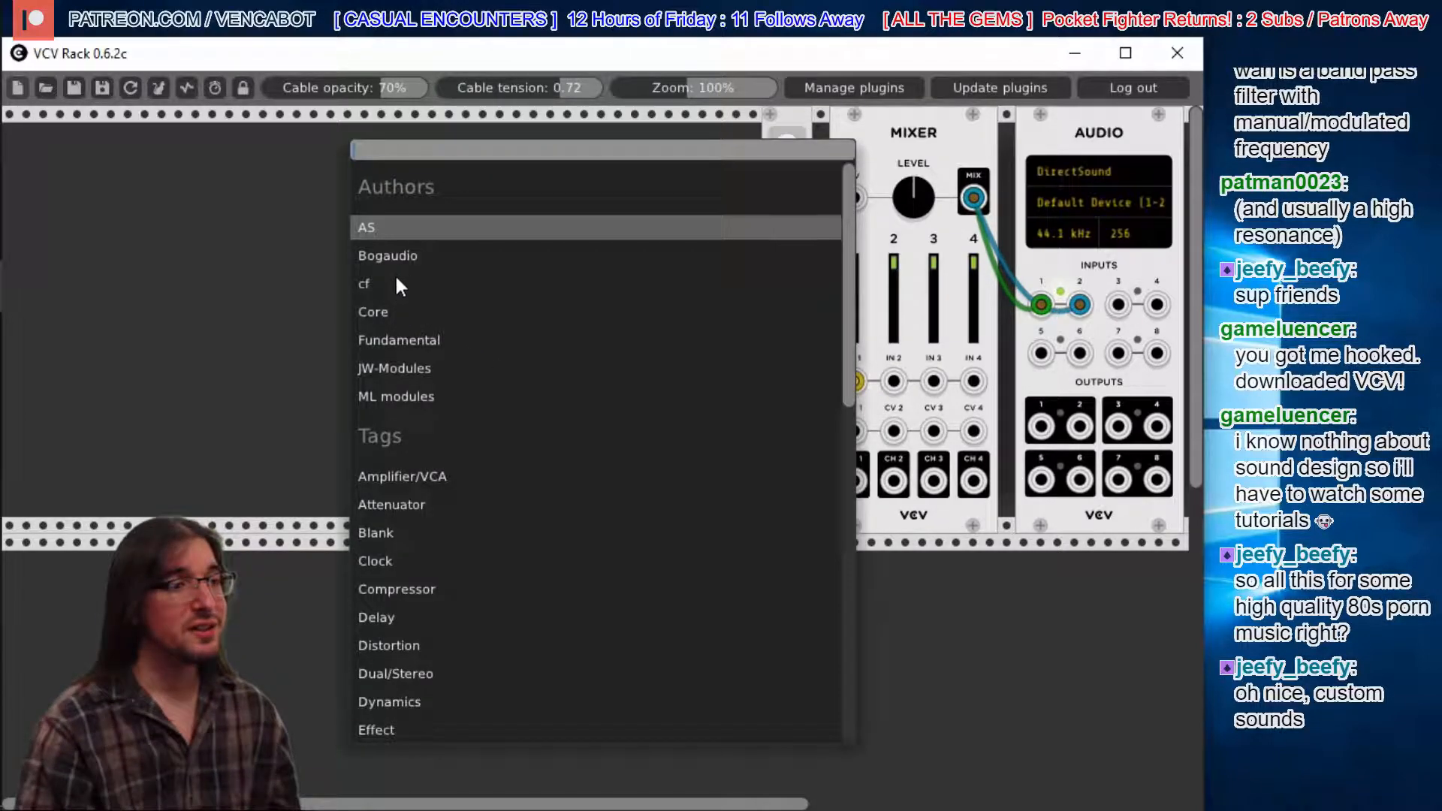
click(386, 340)
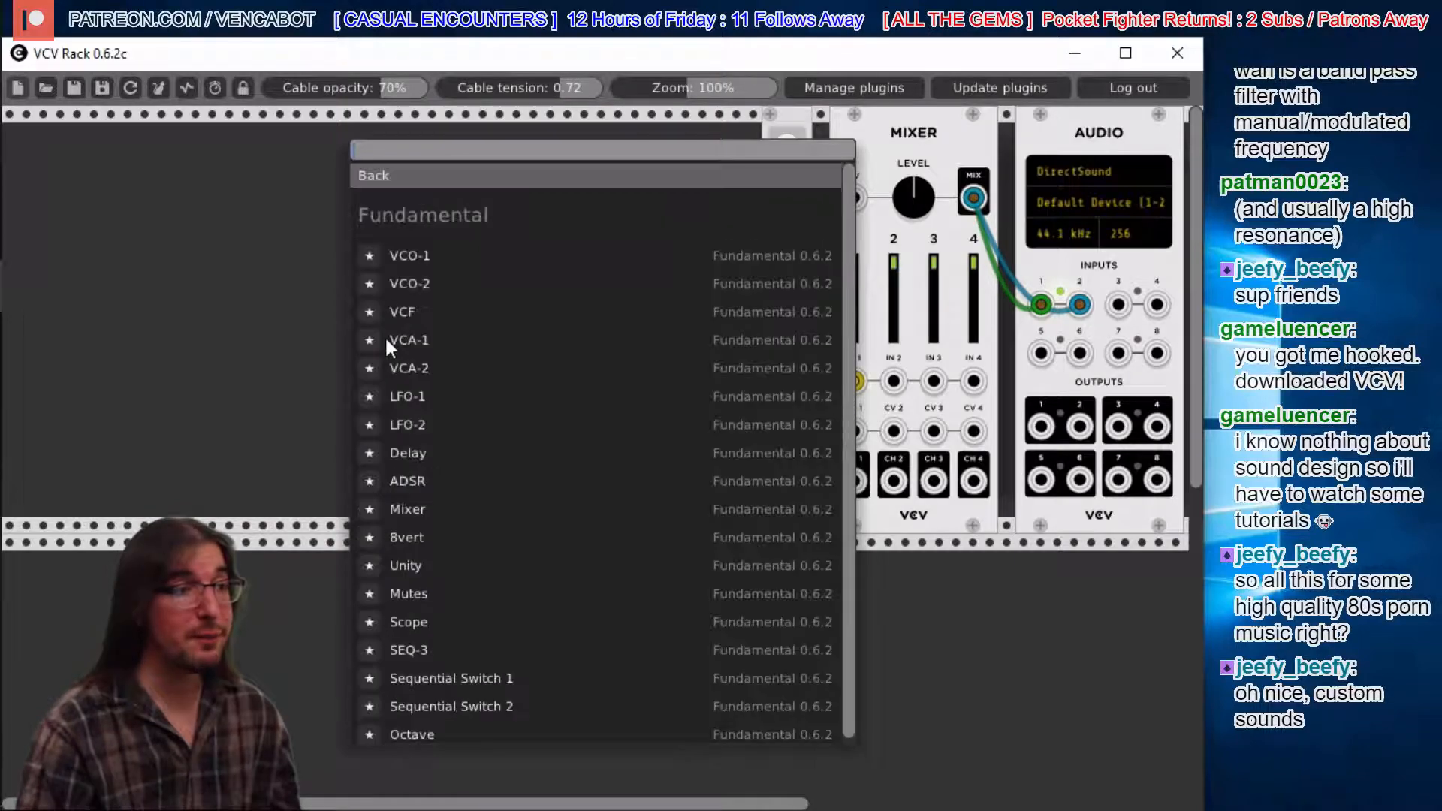
click(406, 621)
drag(472, 137, 1059, 577)
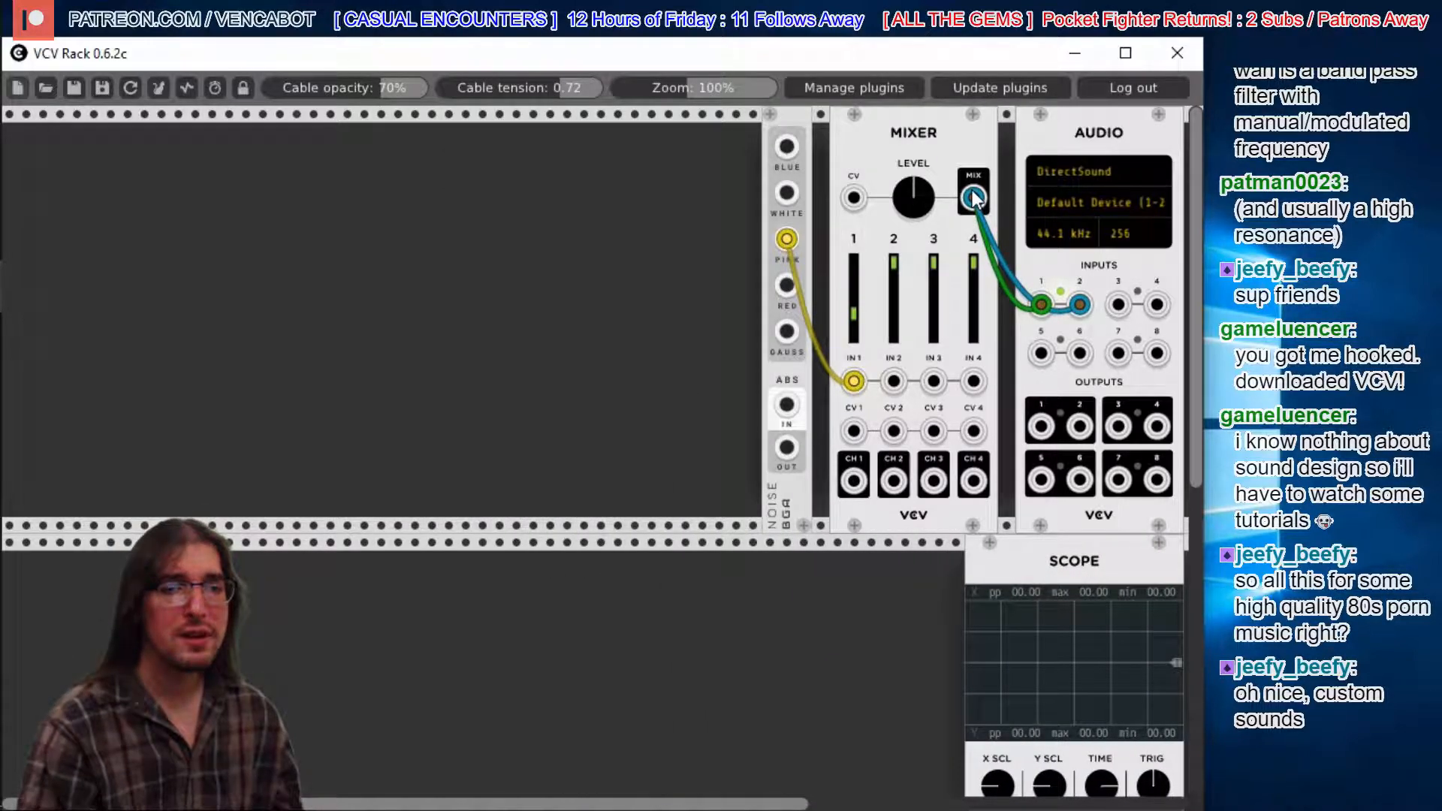
drag(1196, 254, 1197, 302)
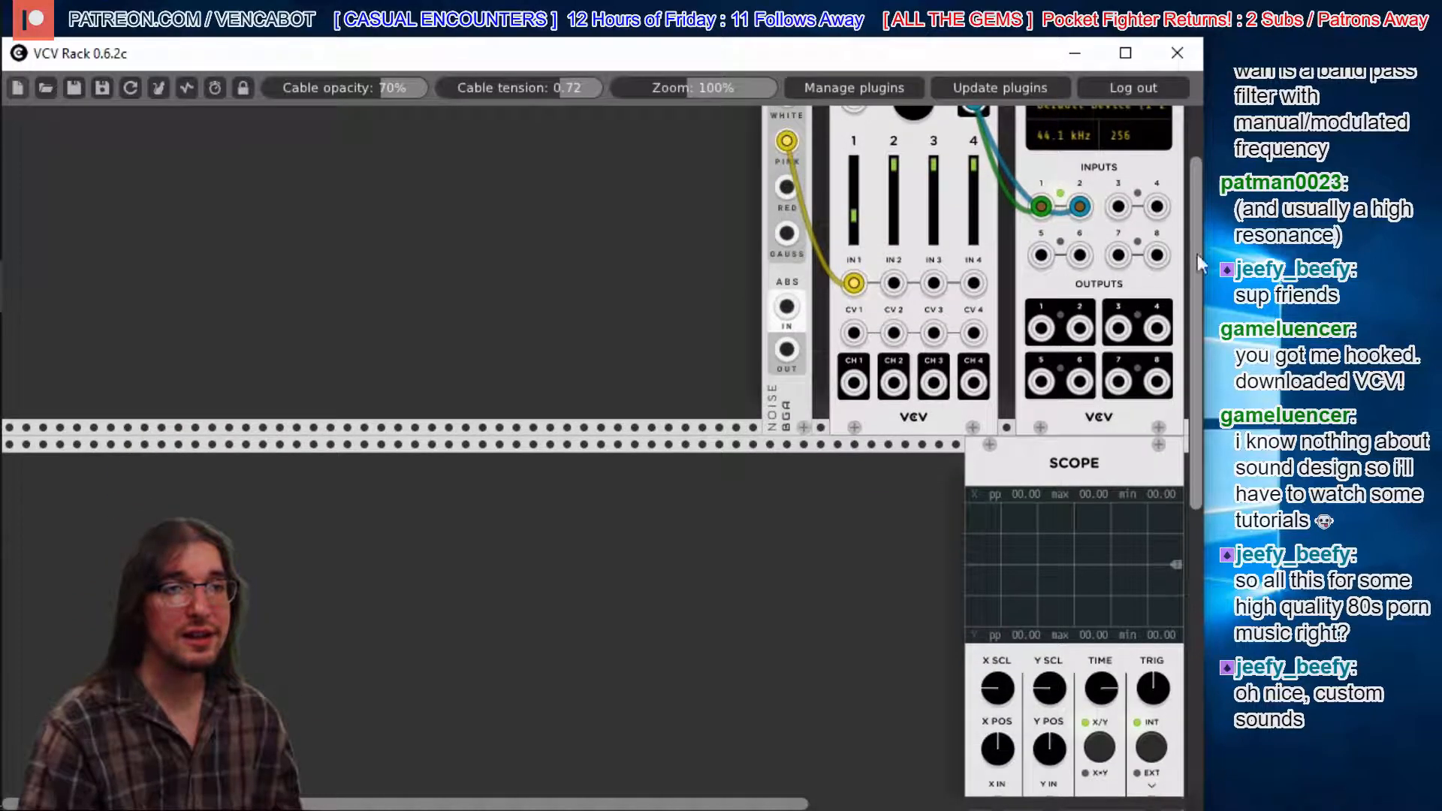
drag(979, 107, 1007, 530)
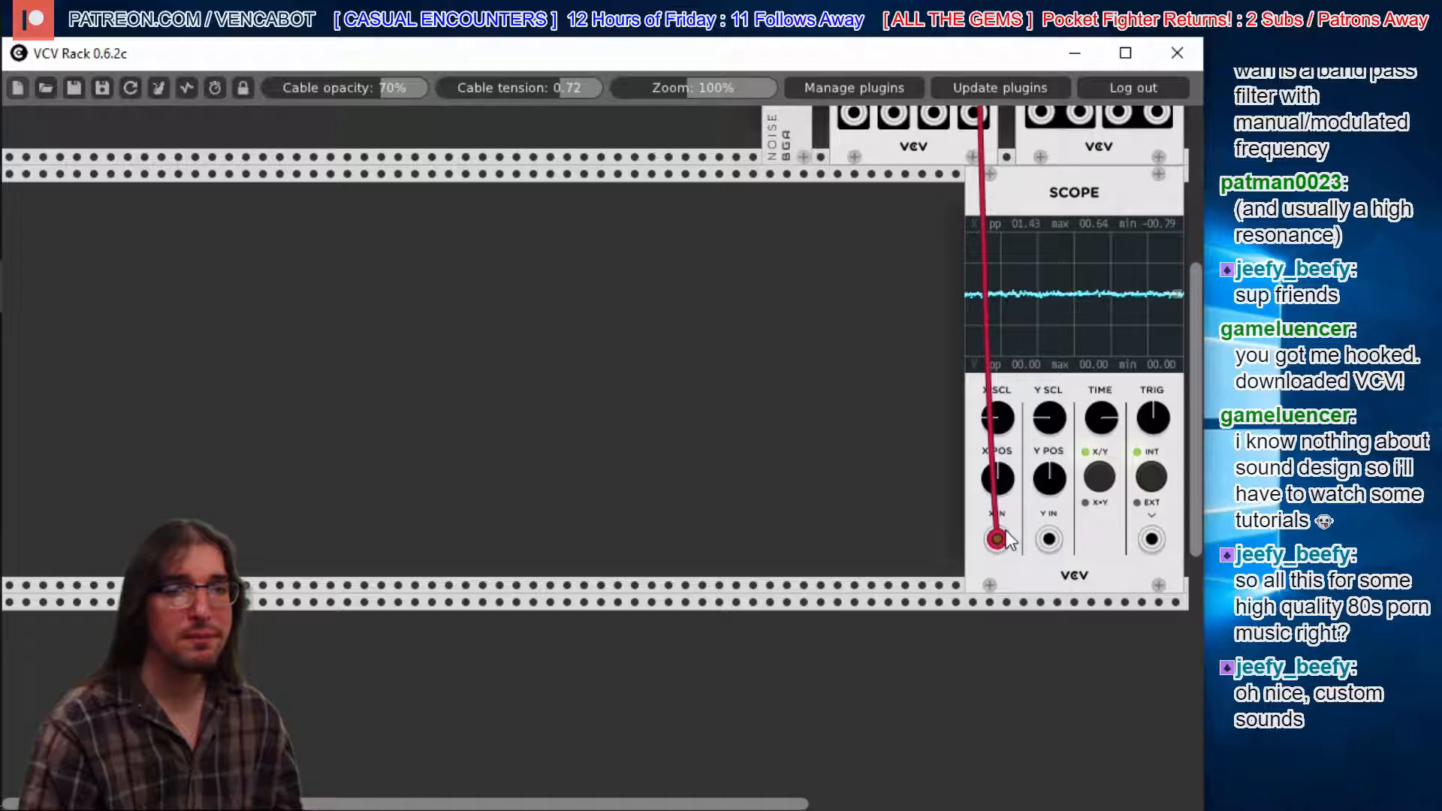
- Briefly raise the mixer's channel 1 level to examine the pink noise waveform on the scope, and lower it again
drag(1195, 341, 1196, 175)
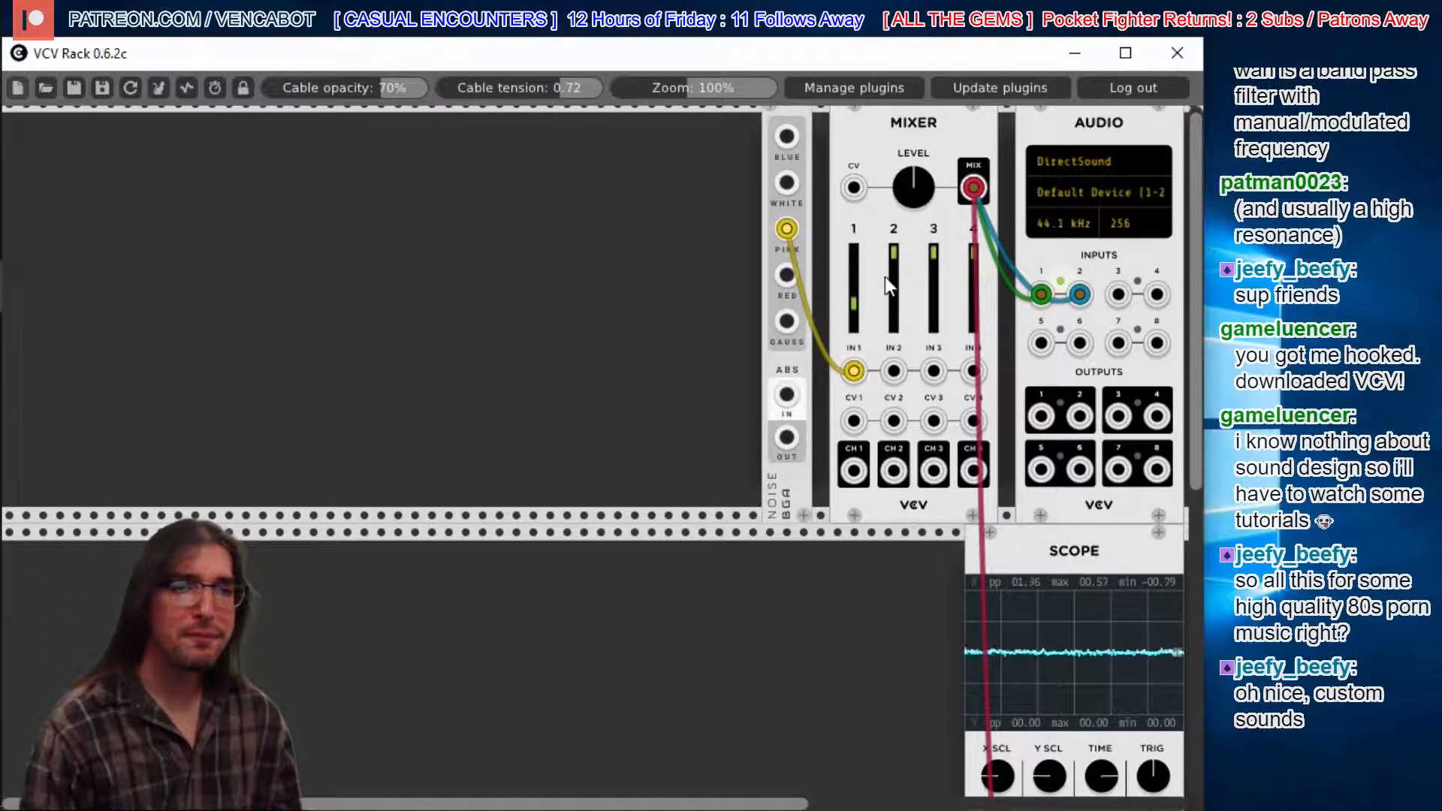
drag(853, 296, 852, 277)
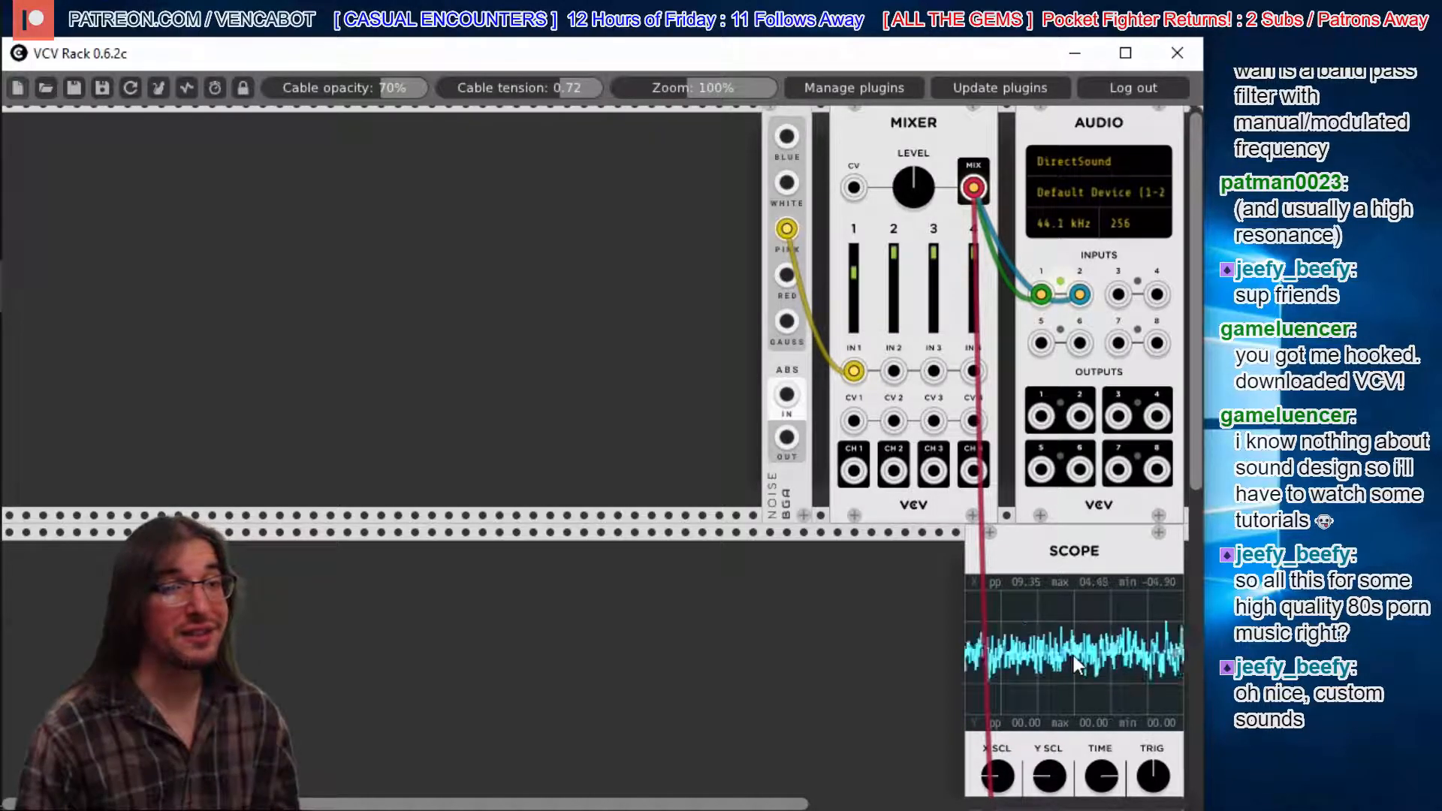
drag(852, 275, 853, 308)
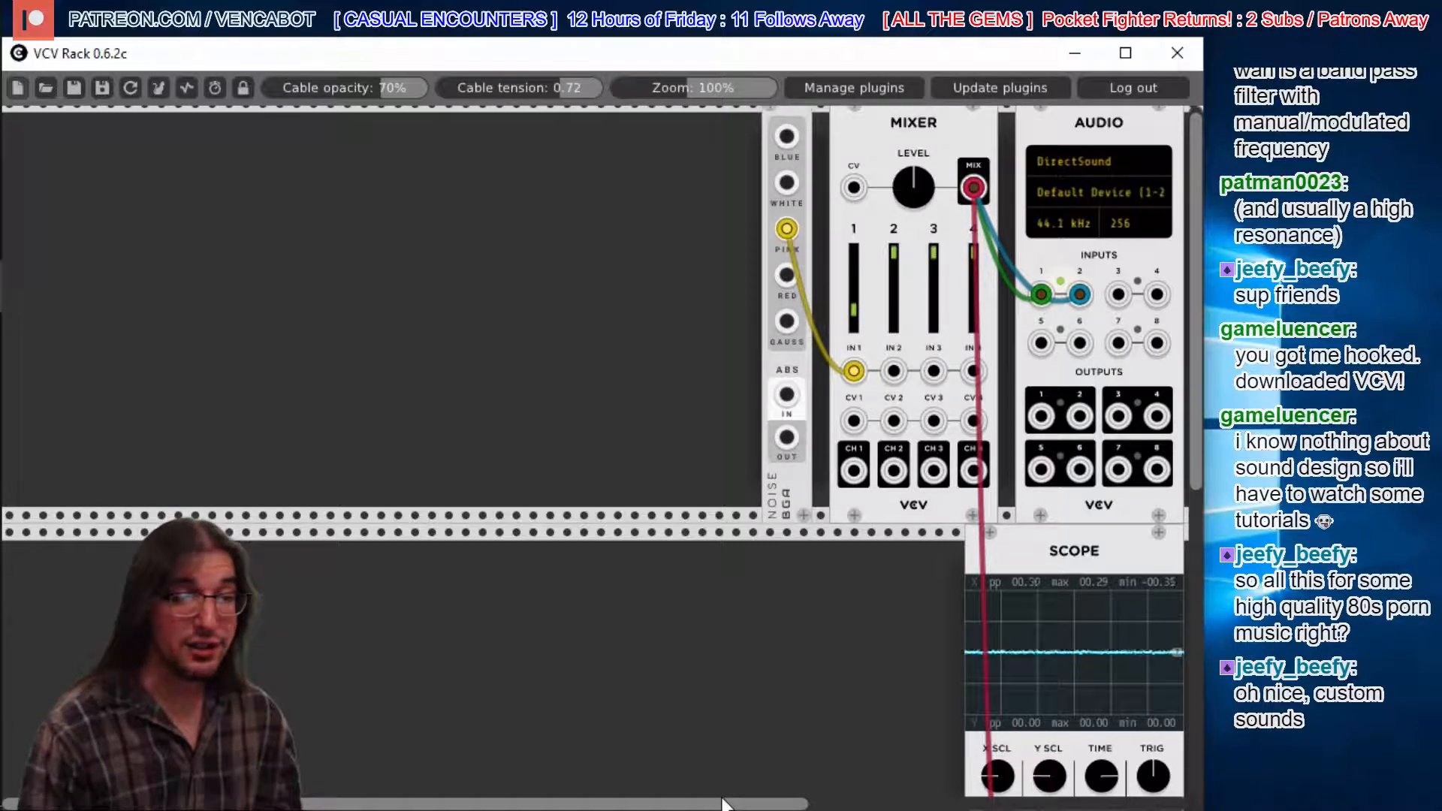
- Move the NOISE module away from the Mixer and add a Fundamental VCF module in the gap, close to the Mixer
scroll(1197, 467, up, 1)
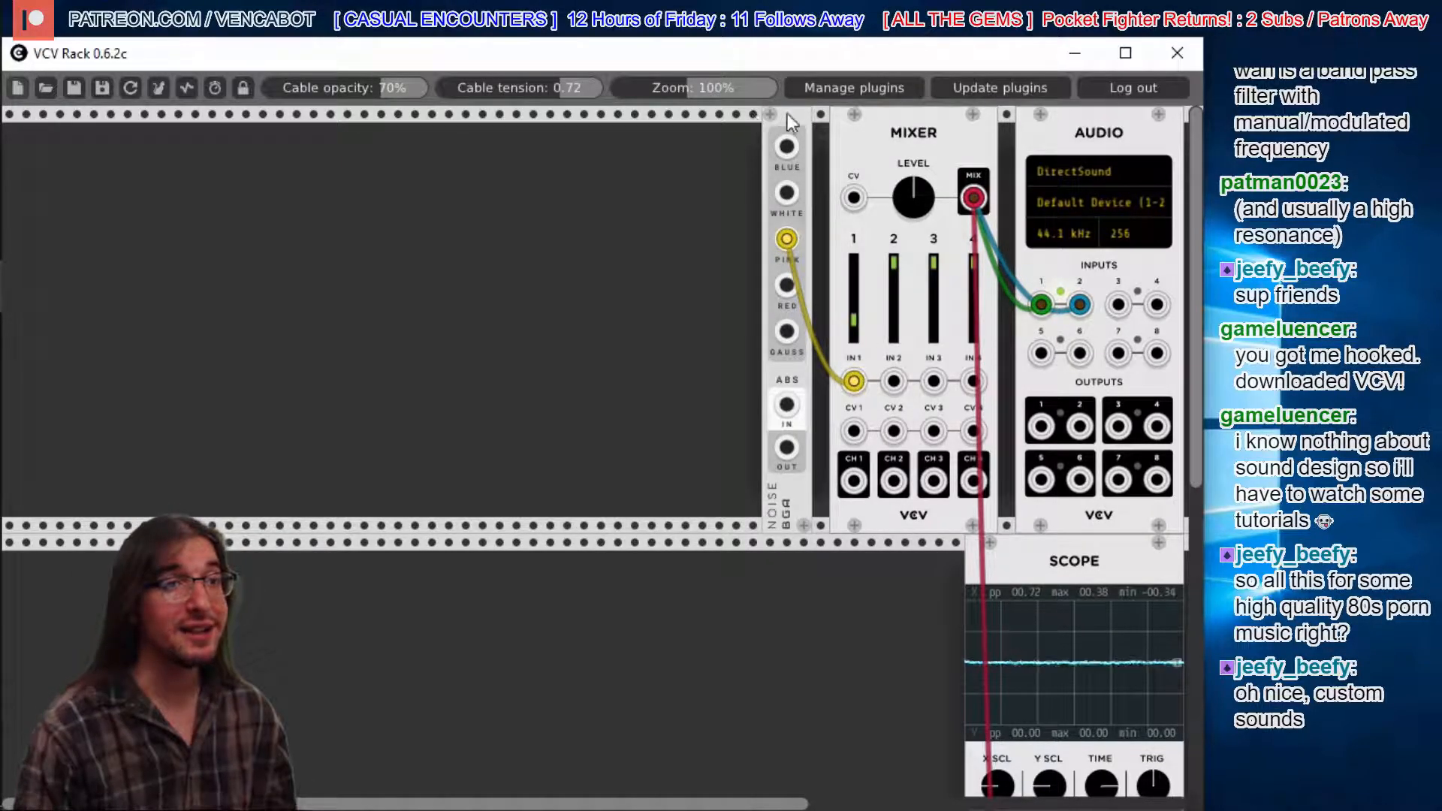
drag(792, 114, 587, 136)
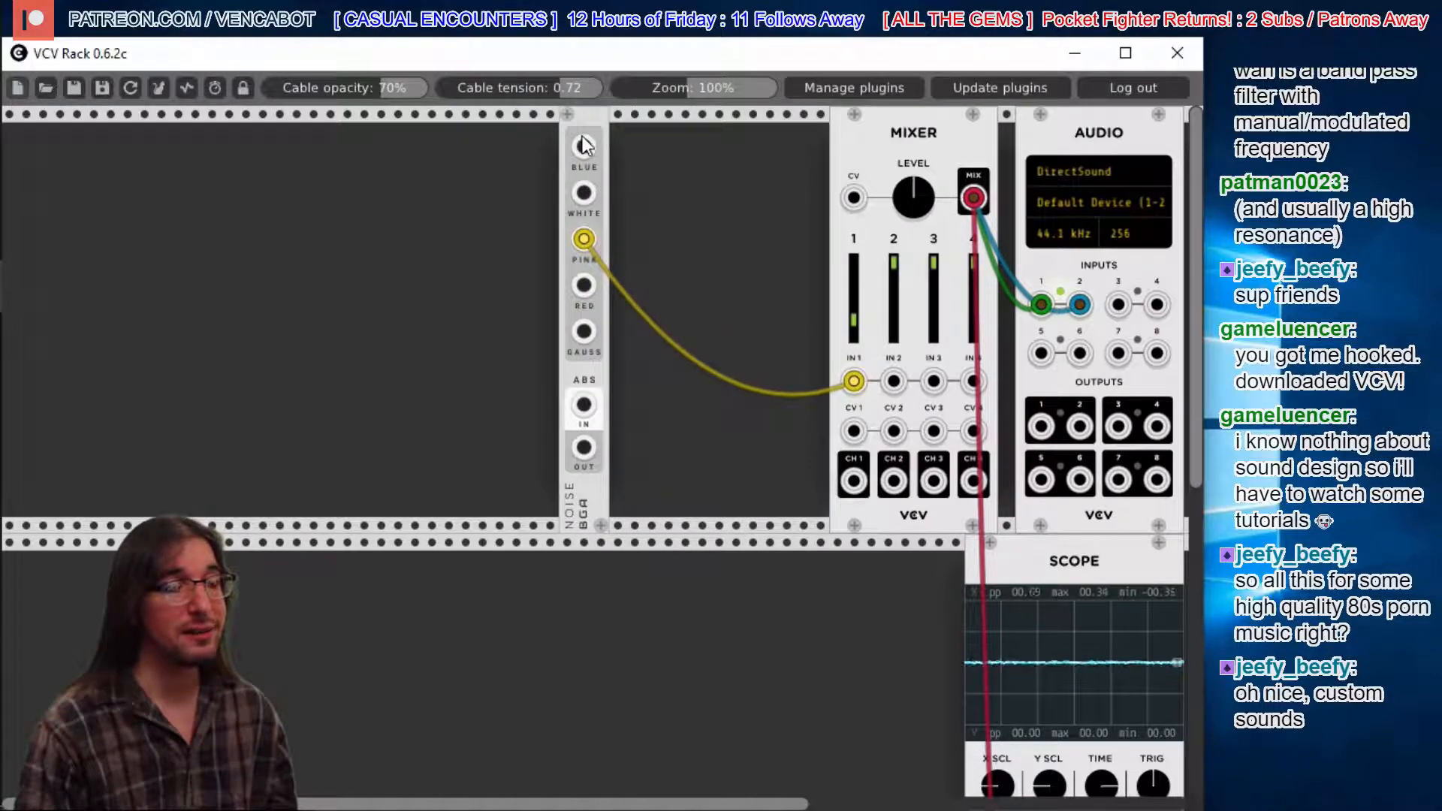
right_click(701, 159)
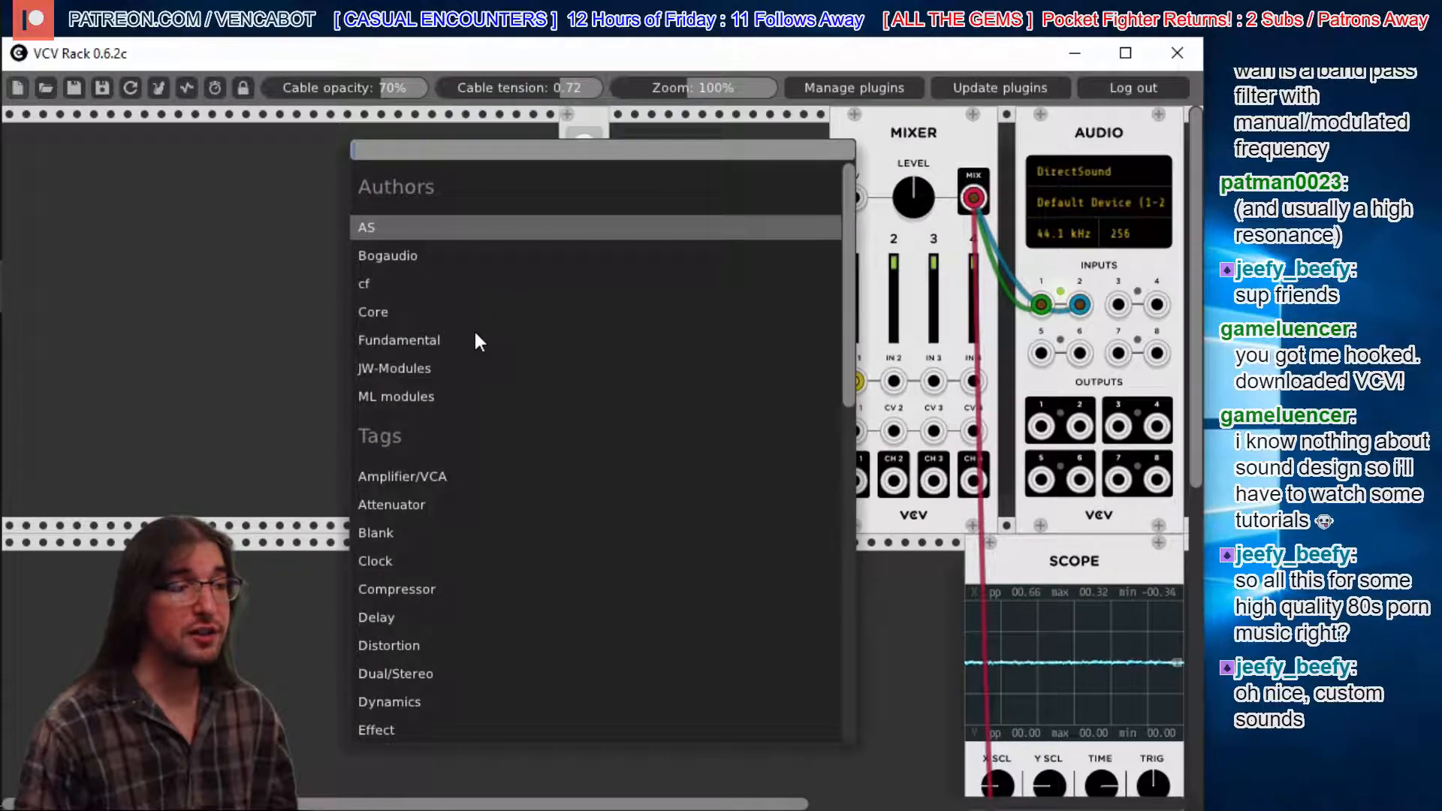
click(389, 342)
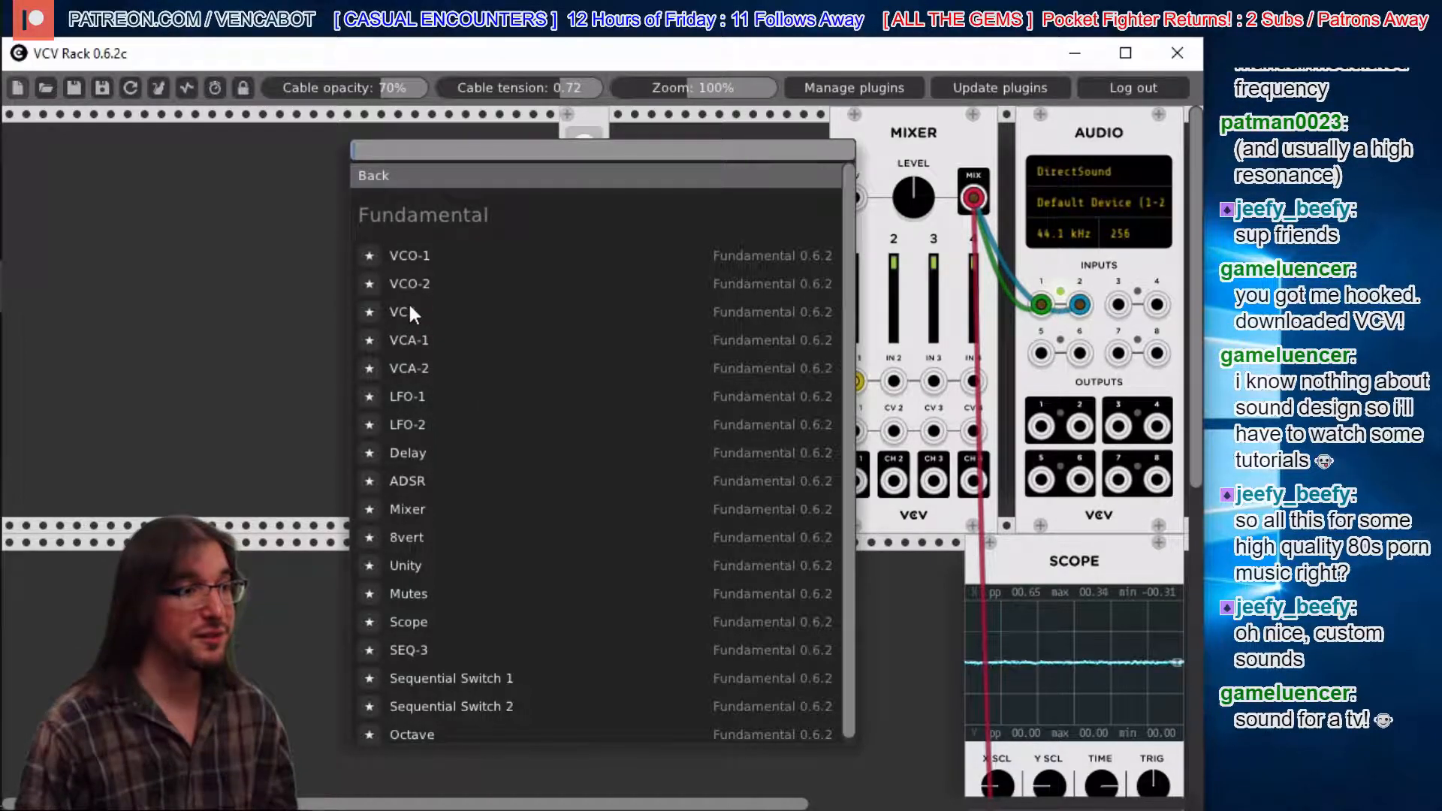
click(407, 304)
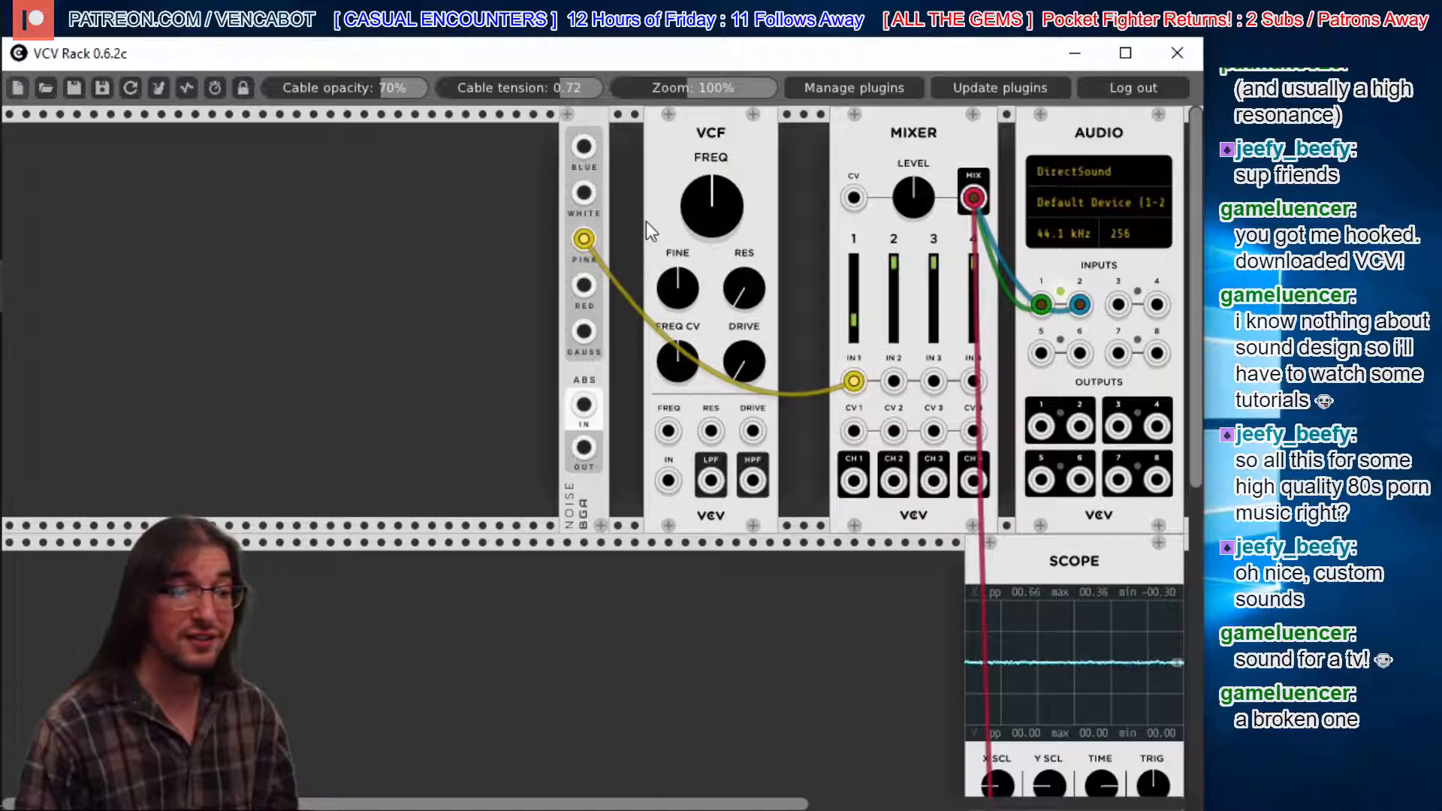
drag(673, 161, 707, 161)
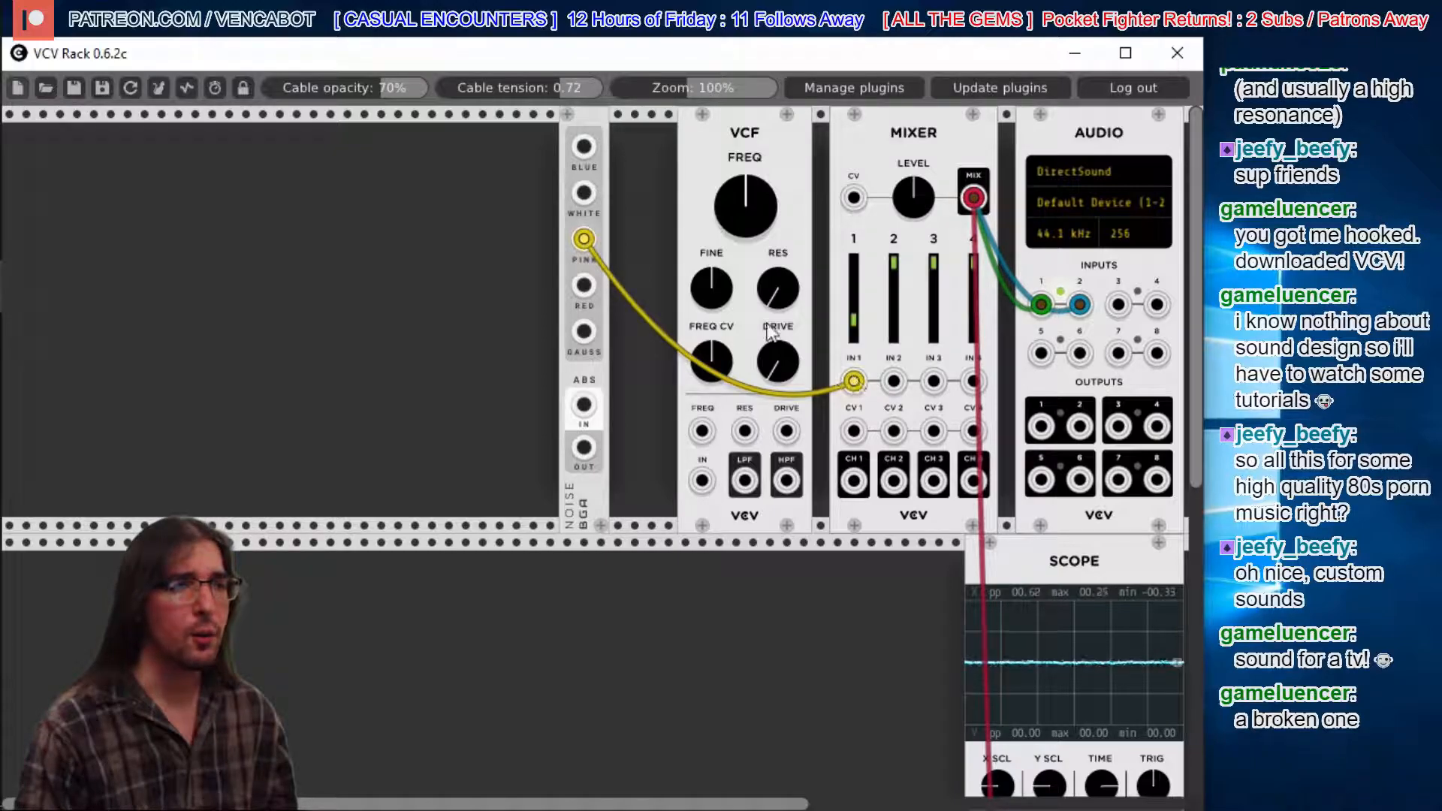
- Switch the noise cable to the WHITE output, reroute its other end into the VCF's IN, and turn the filter's FREQ fully up
drag(583, 239, 583, 192)
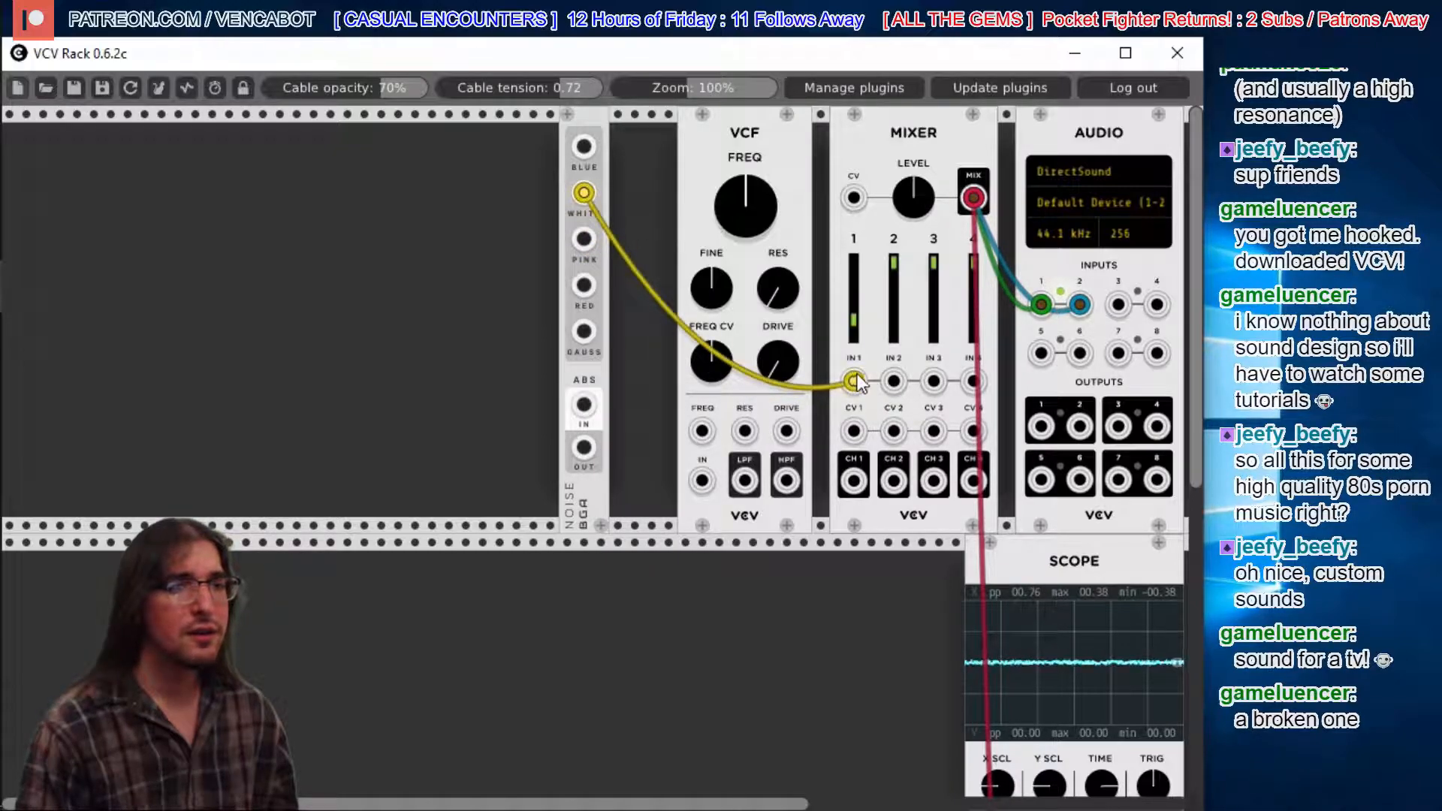
drag(854, 381, 702, 481)
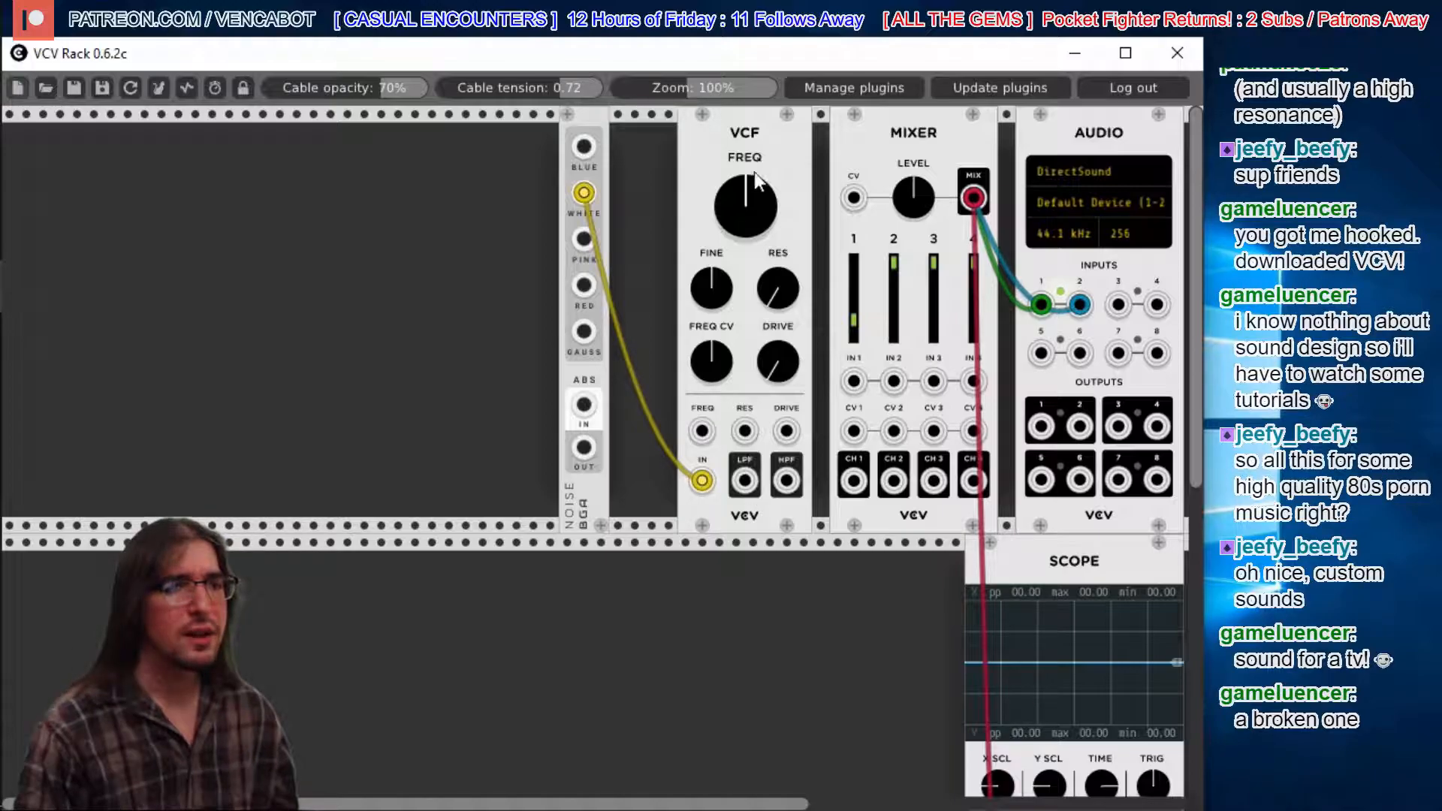
drag(745, 206, 746, 45)
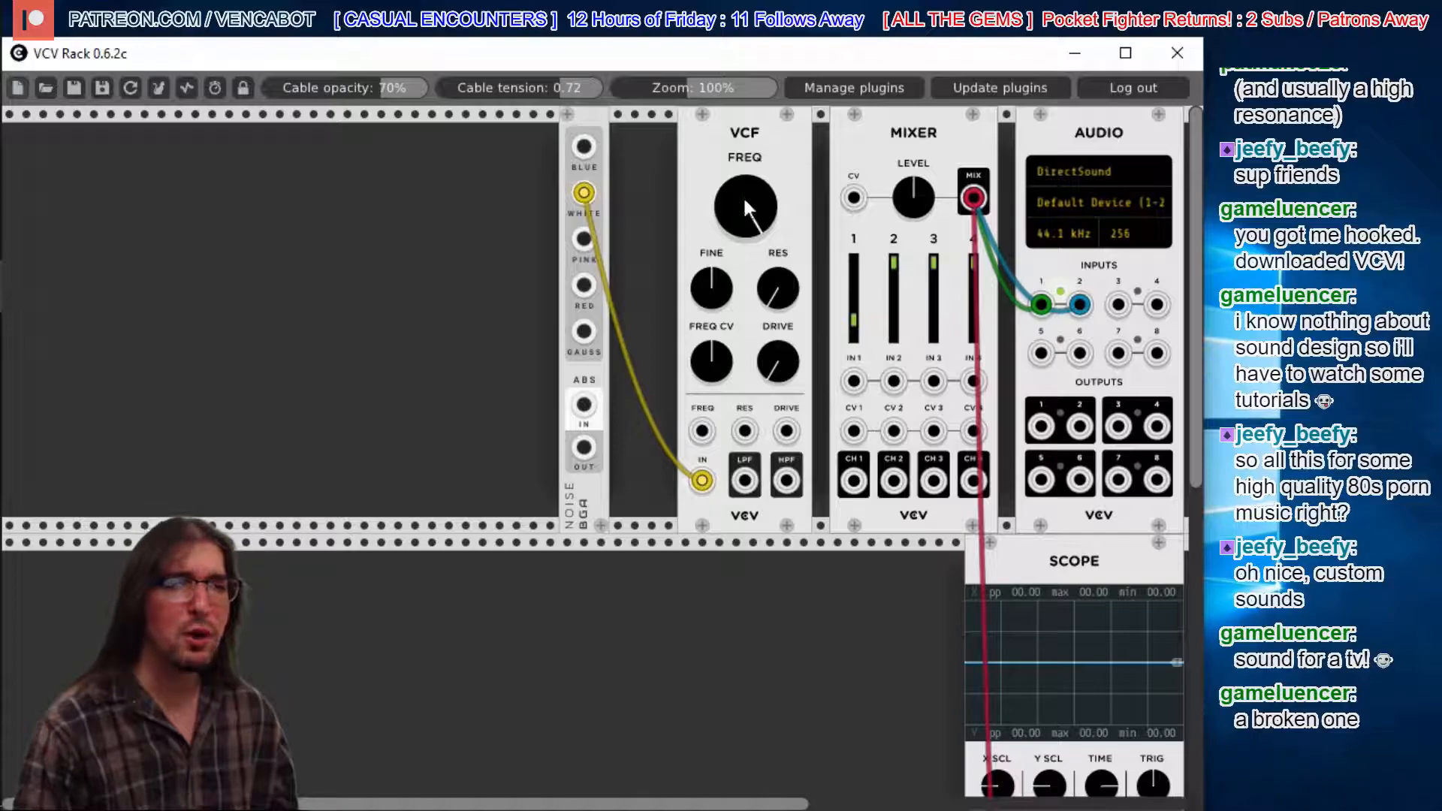
- Connect the VCF's LPF output to mixer IN 1, raise channel 1 near maximum, and sweep FREQ down to about three o'clock
drag(743, 480, 853, 380)
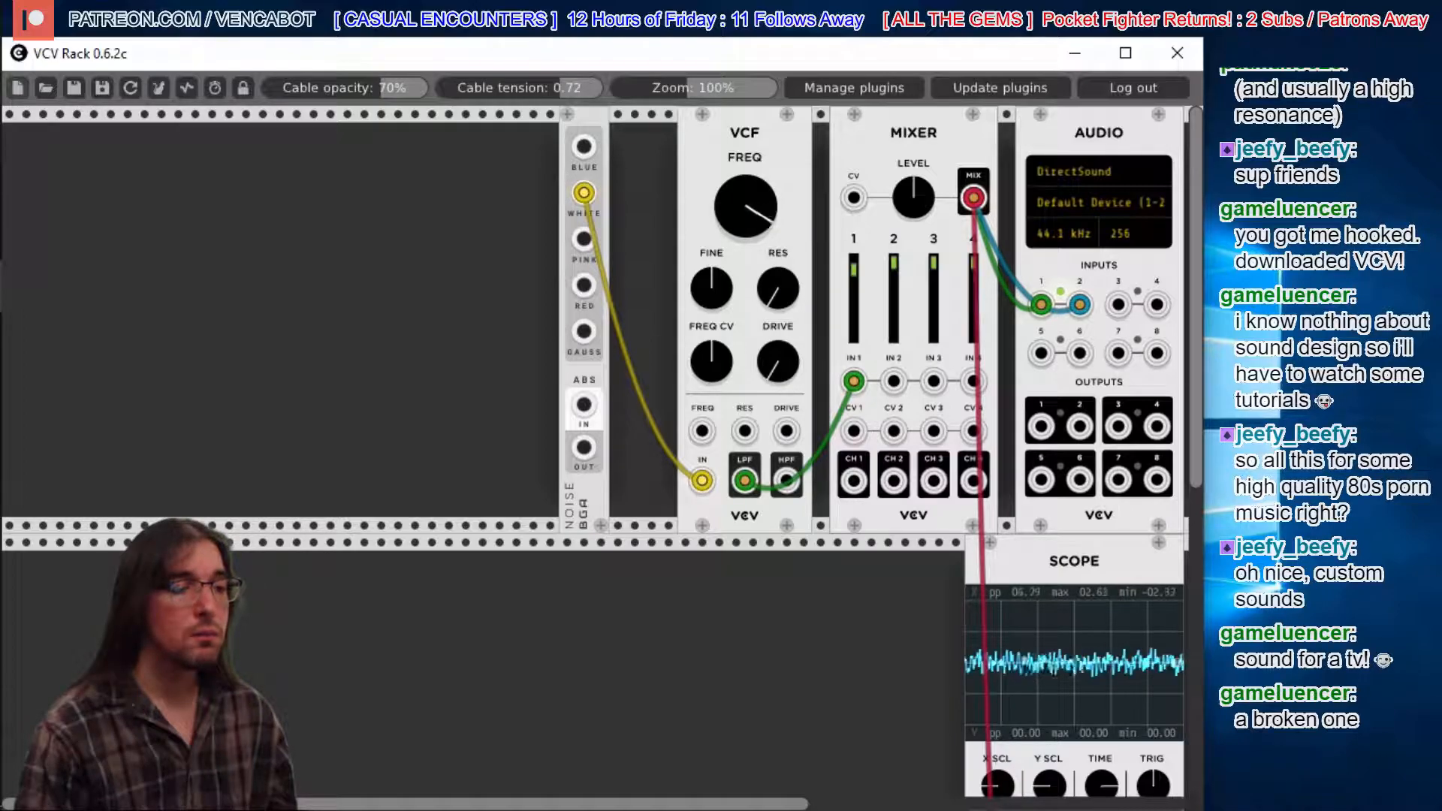
drag(745, 205, 746, 191)
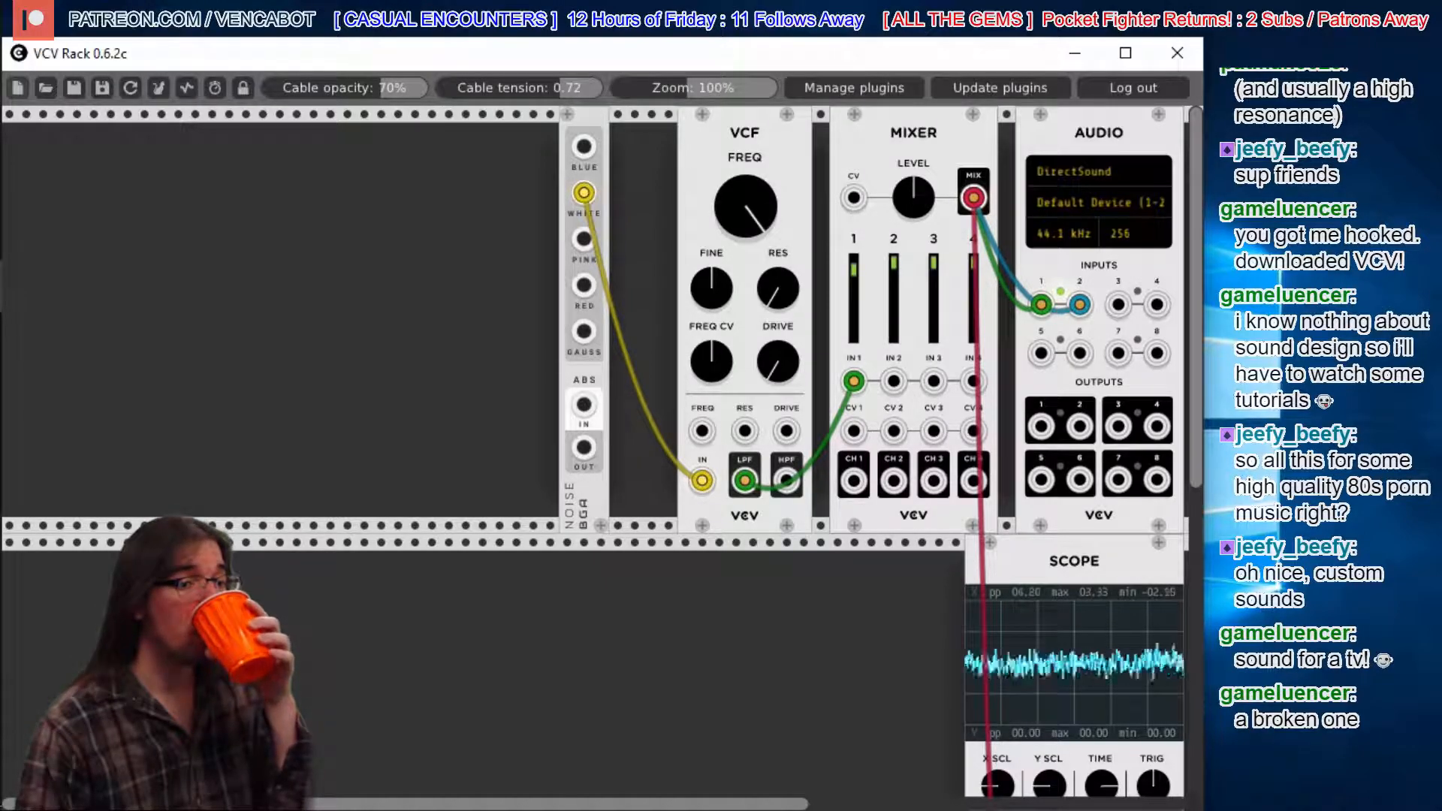
drag(745, 206, 746, 204)
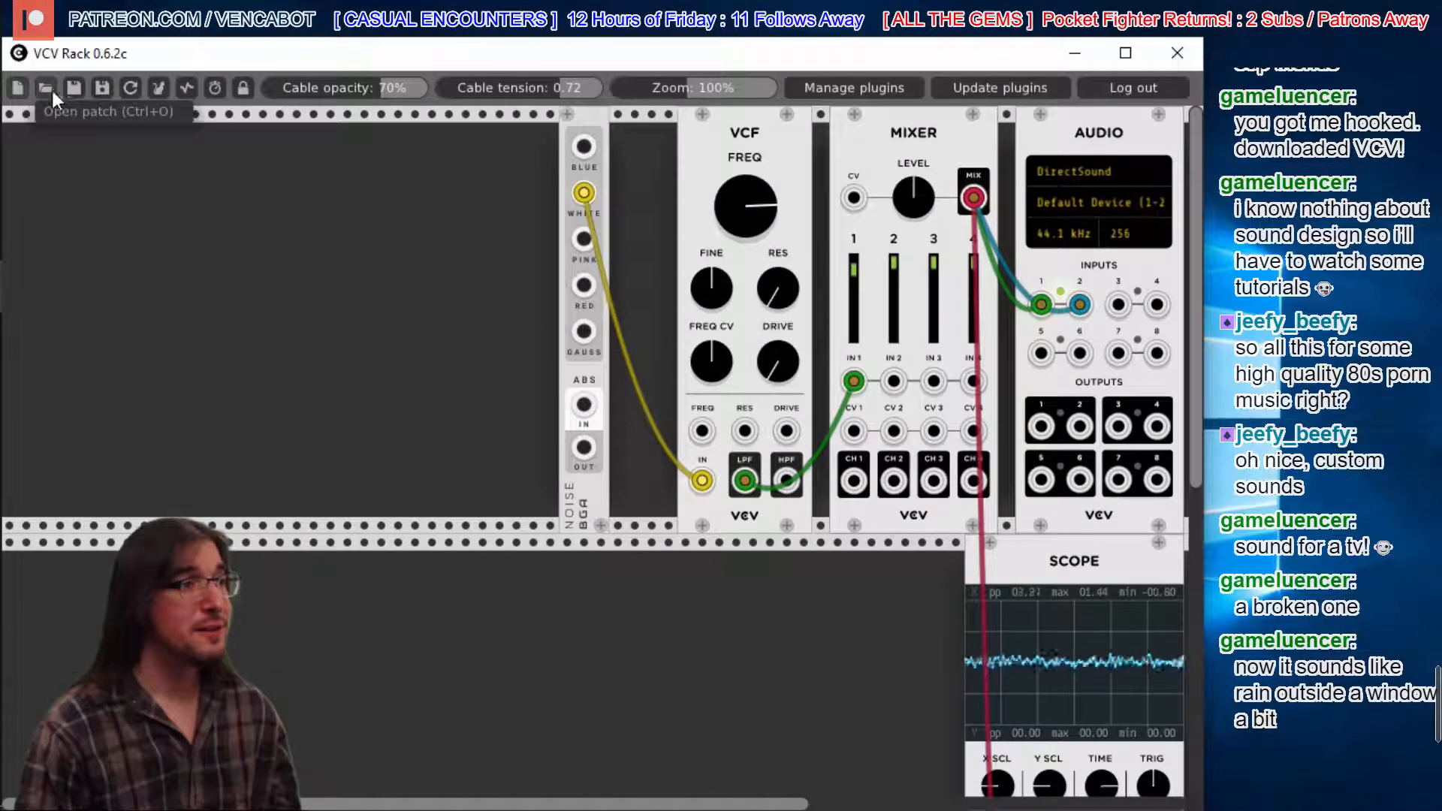
- Save the patch as noise.vcv in the vcv_racks folder
click(106, 88)
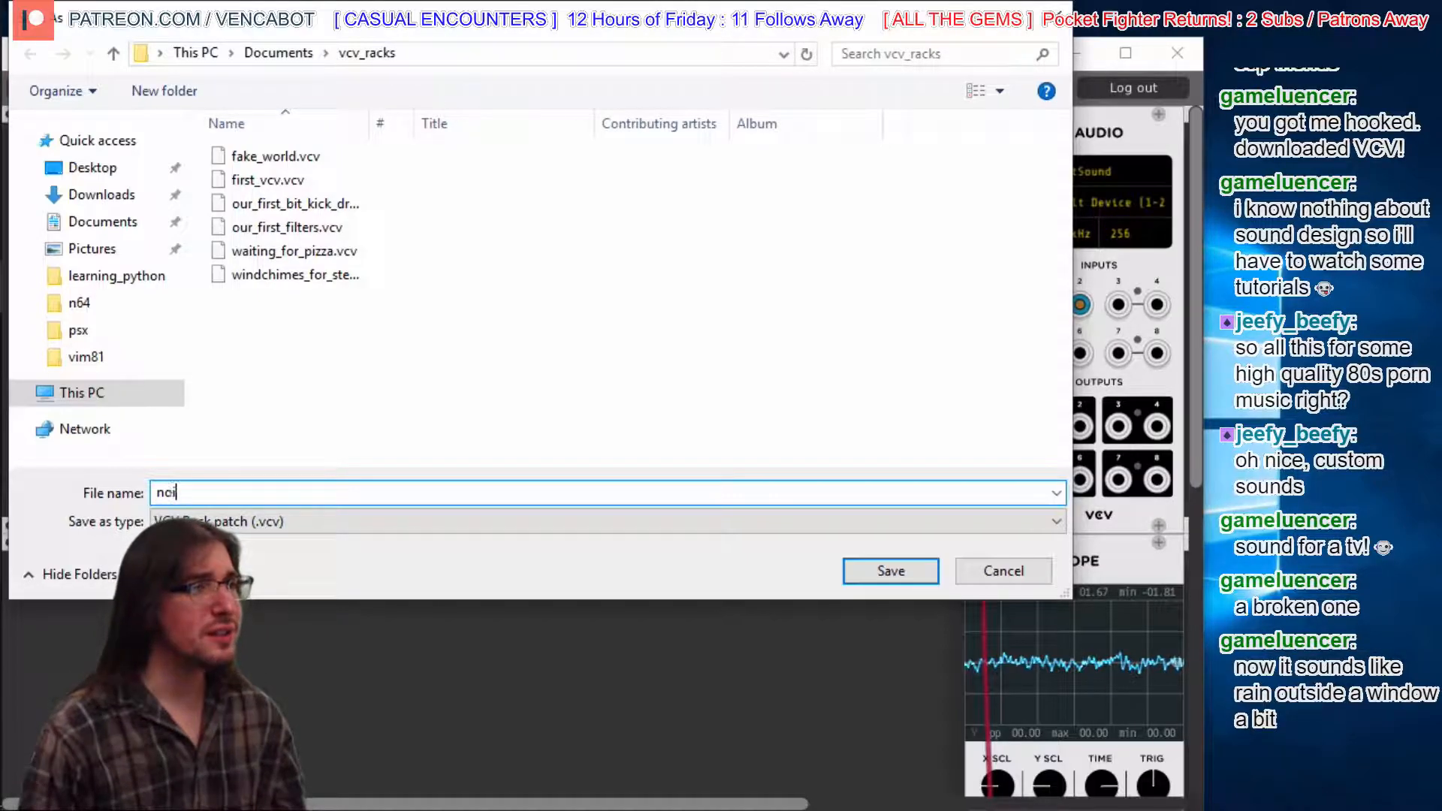
text(noise.vcv)
key(Return)
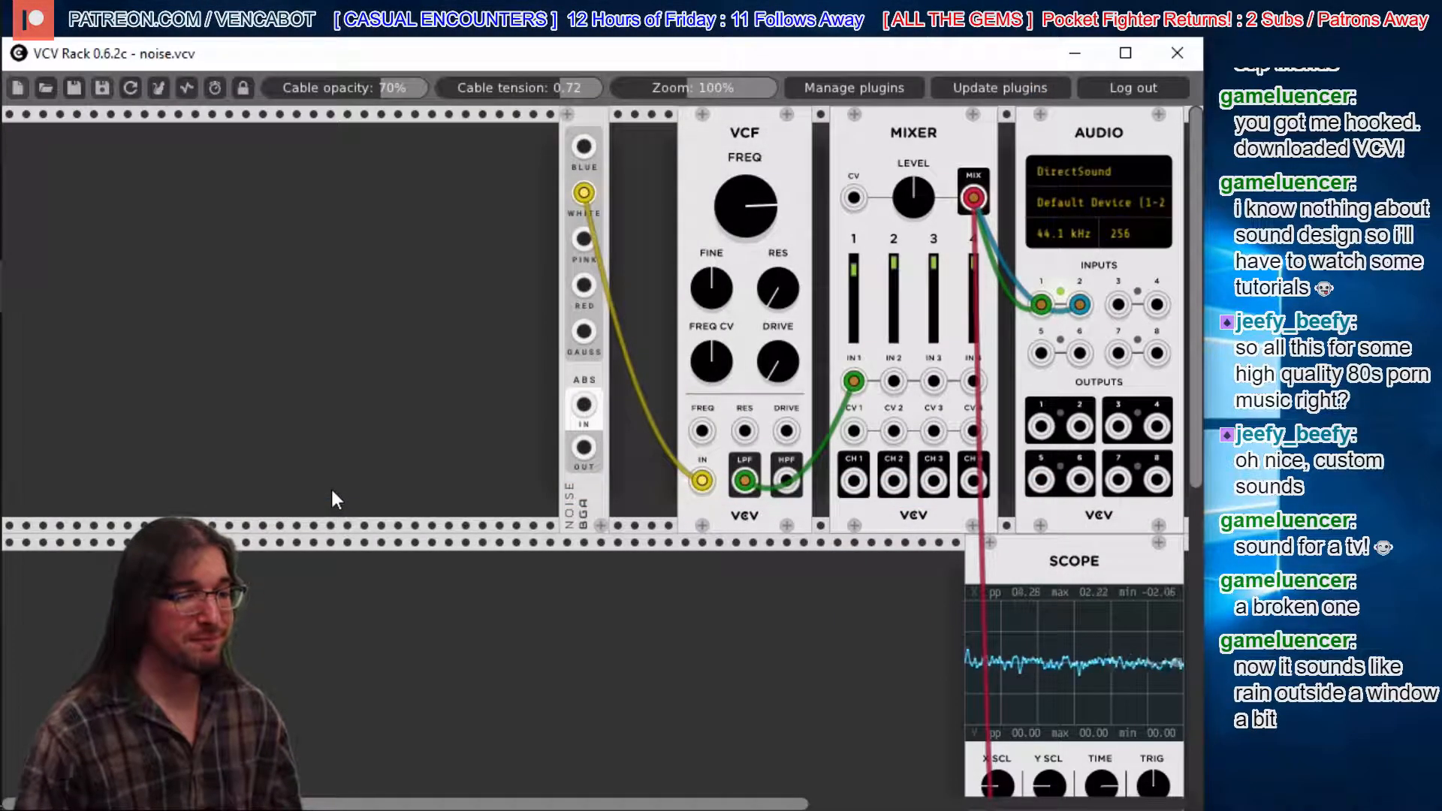
- Open the saved windchimes patch from the vcv_racks folder and examine its modules and cabling, including its noise and filter section
click(47, 90)
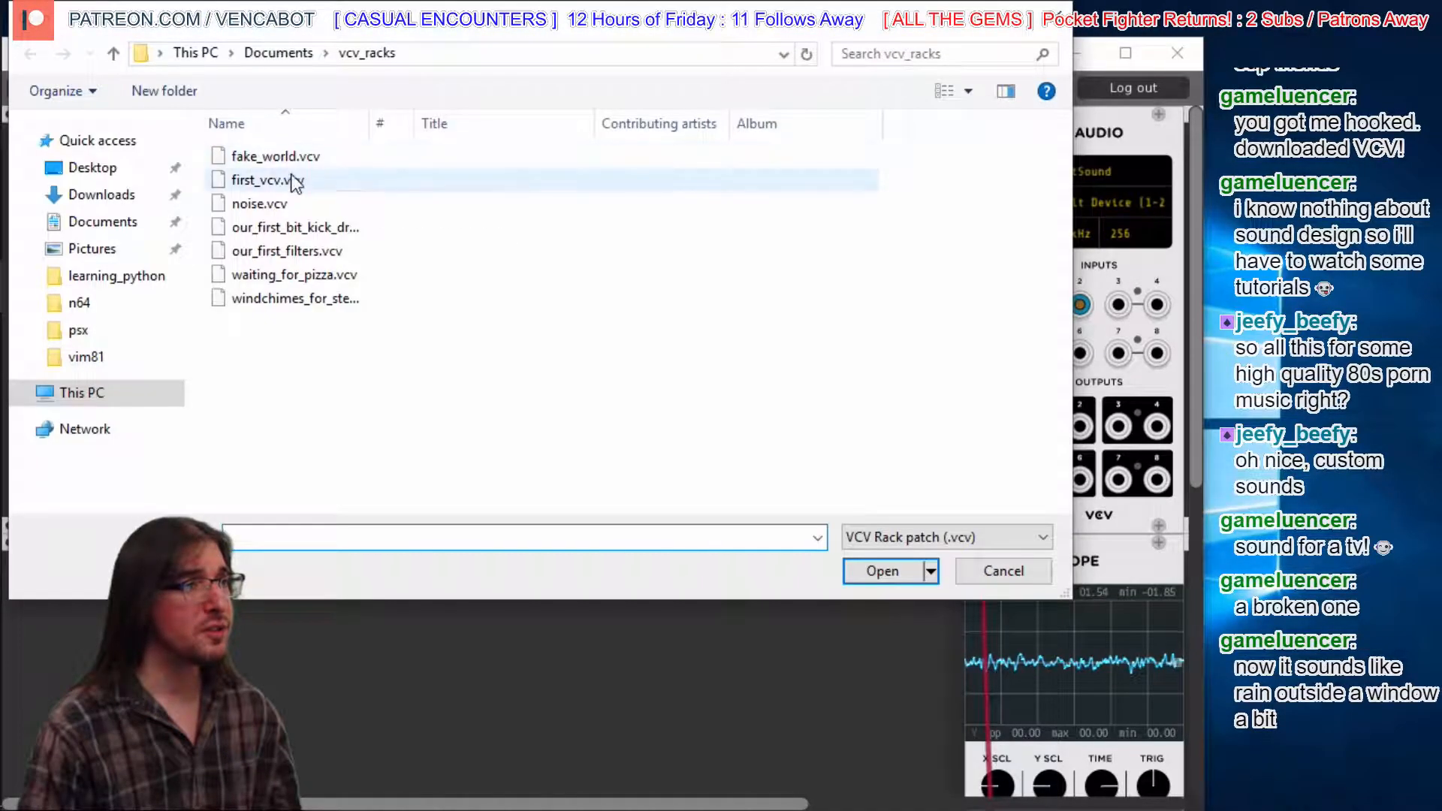
double_click(318, 300)
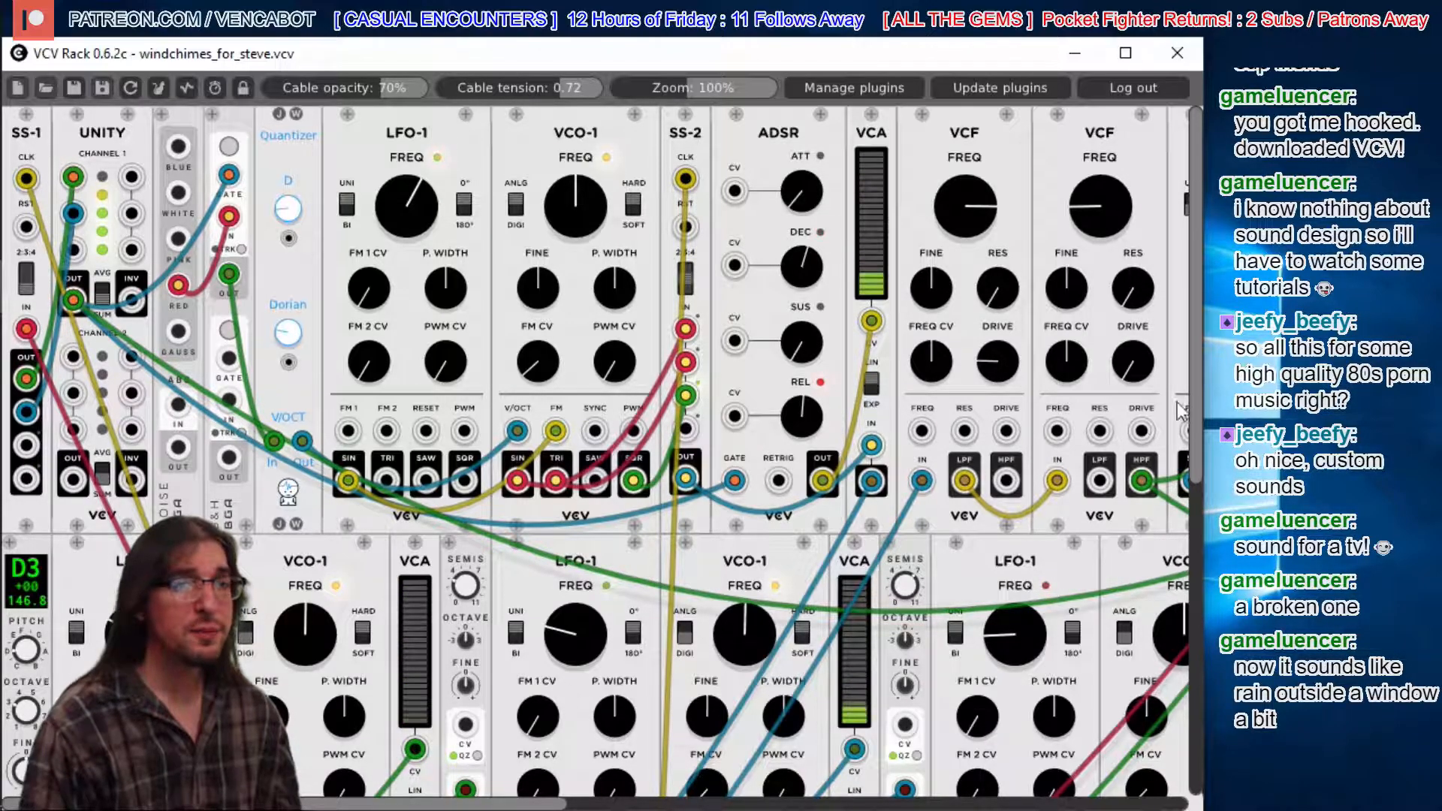
scroll(779, 614, down, 4)
scroll(778, 614, down, 12)
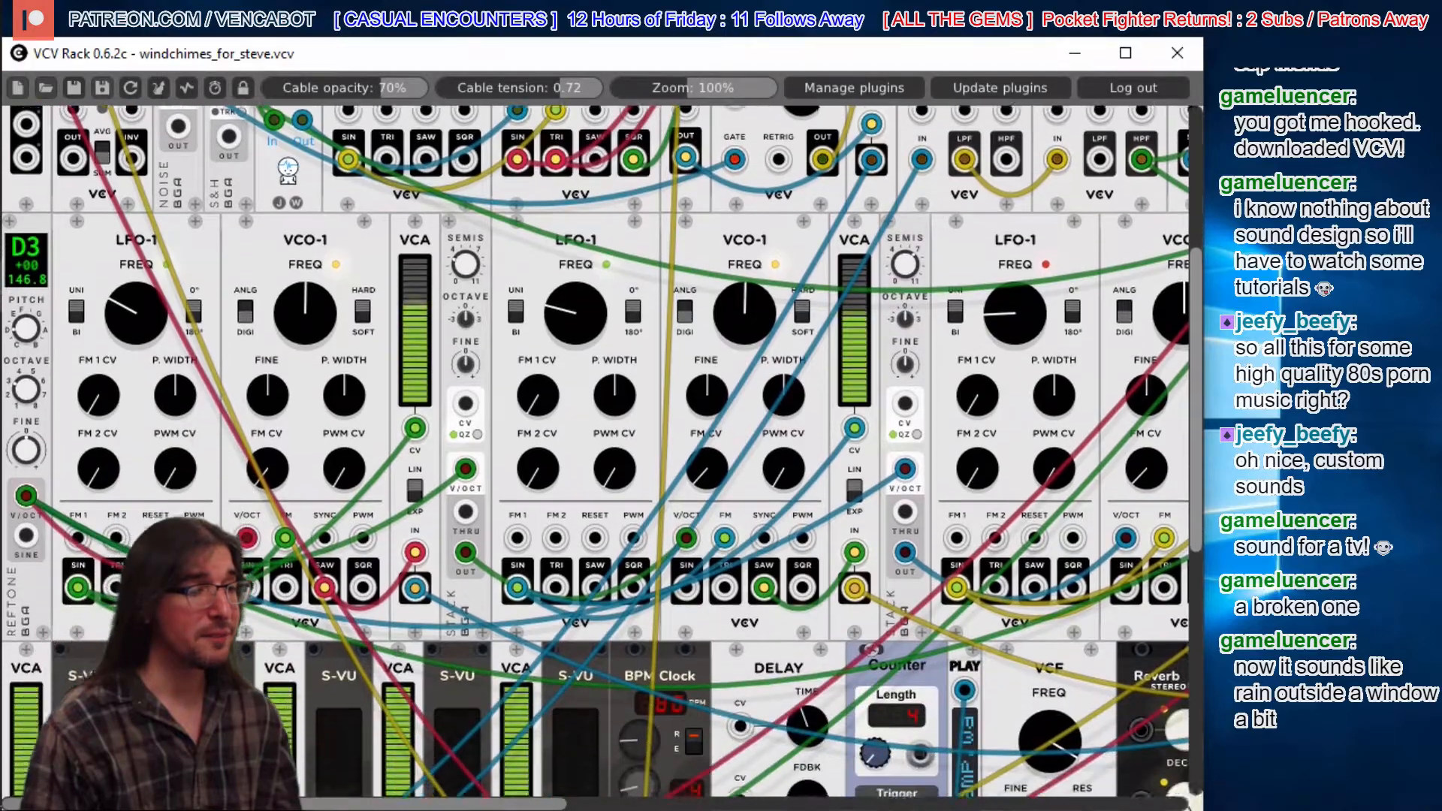
scroll(779, 614, down, 1)
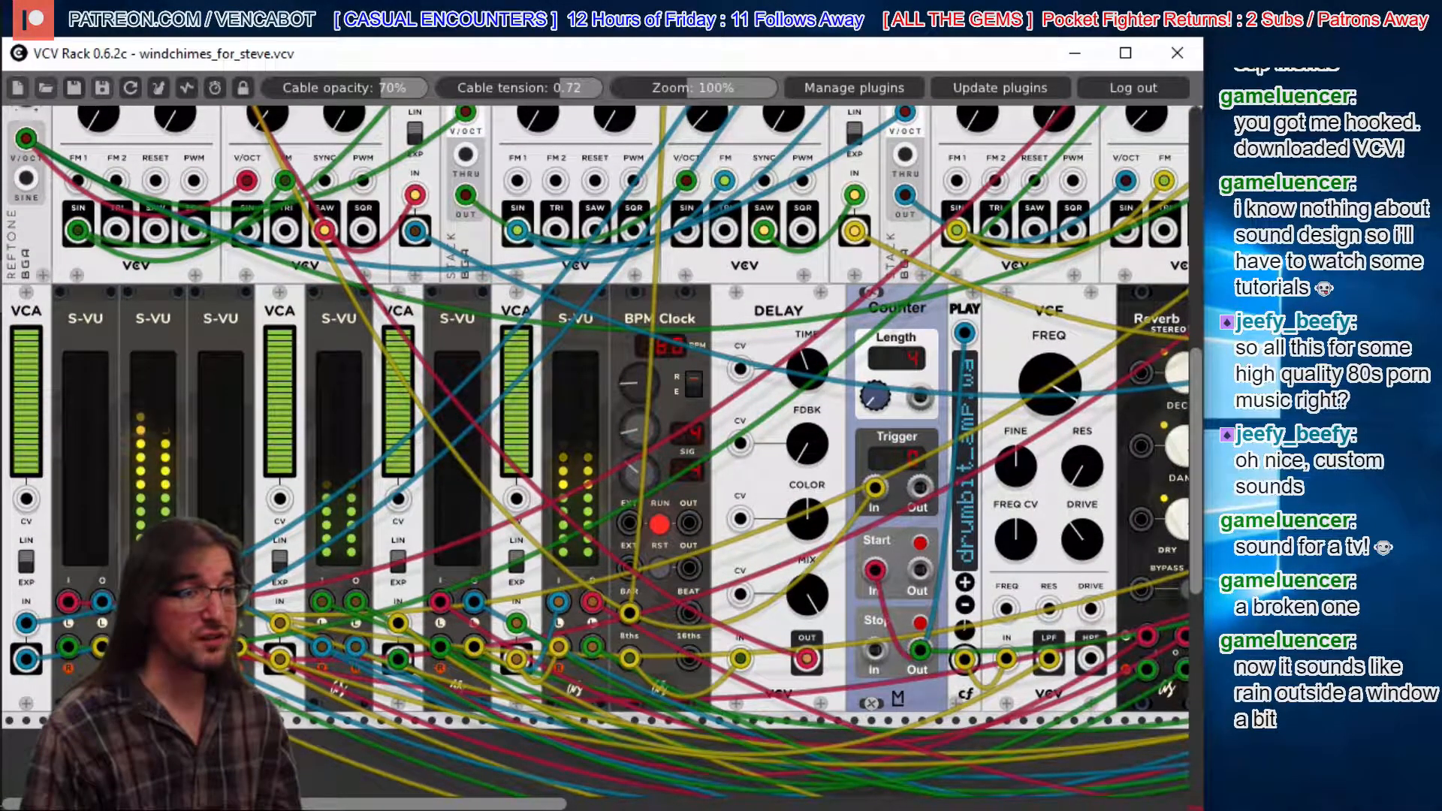
scroll(601, 456, right, 4)
scroll(600, 456, right, 4)
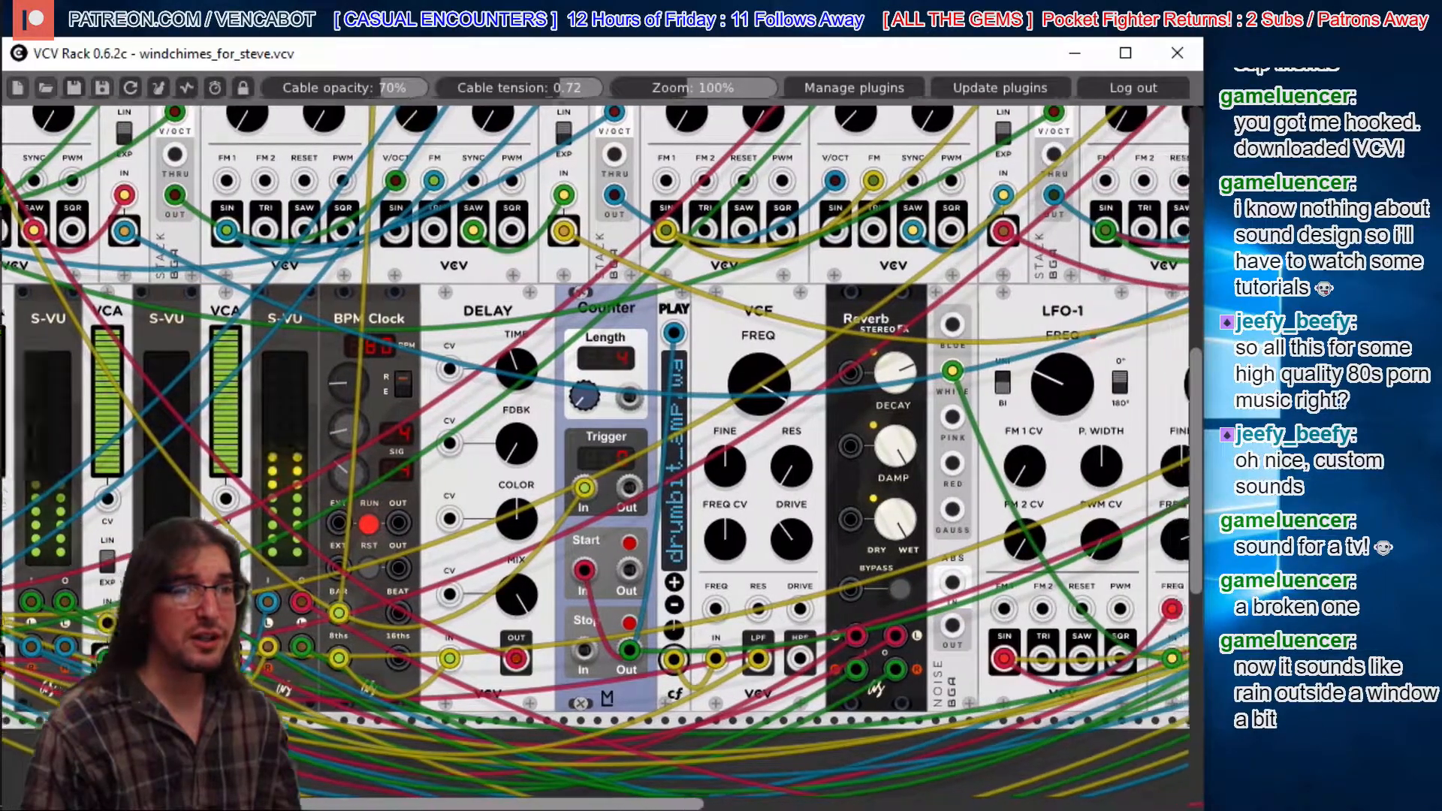
scroll(600, 456, left, 8)
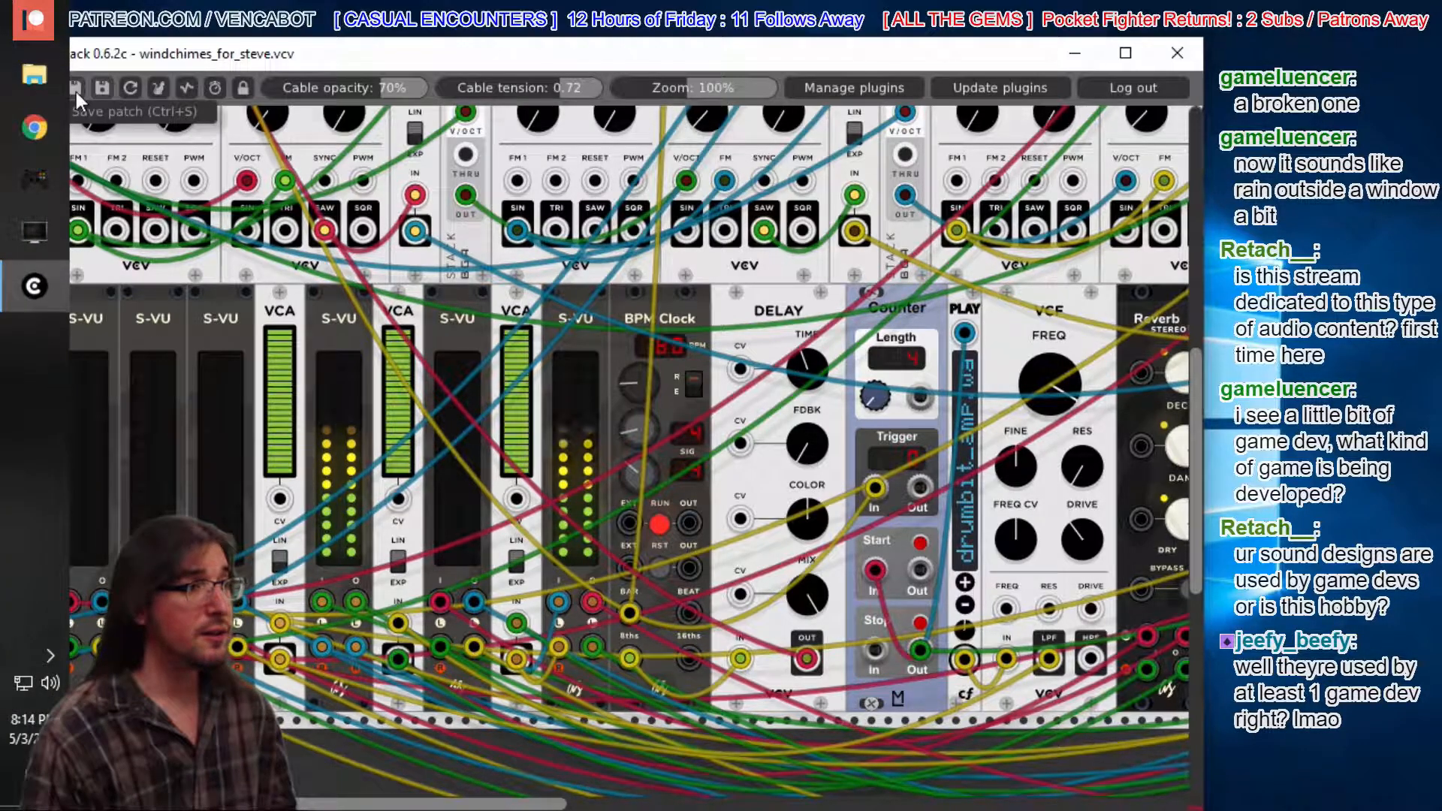
- Reopen the noise.vcv patch from the vcv_racks folder
click(43, 86)
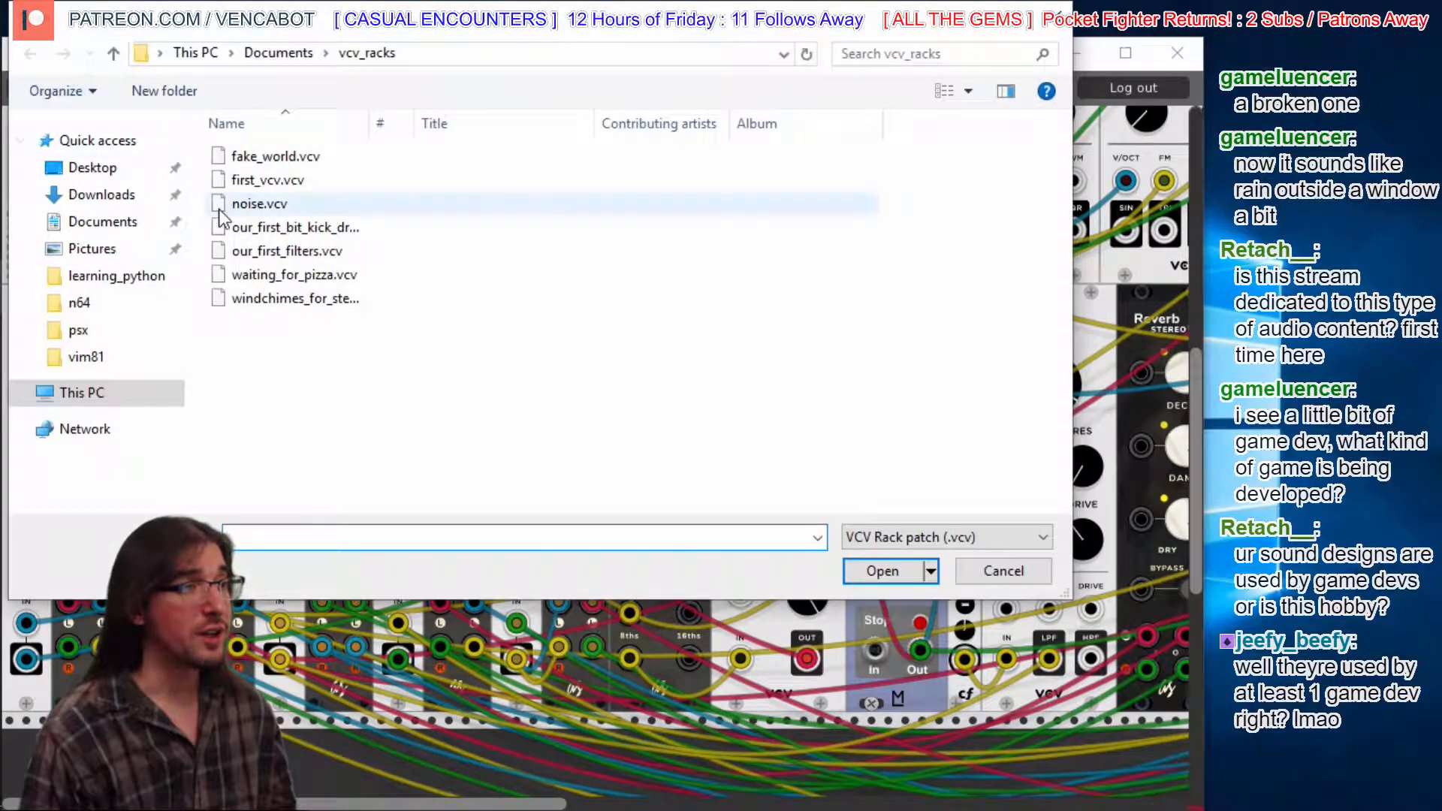
click(269, 210)
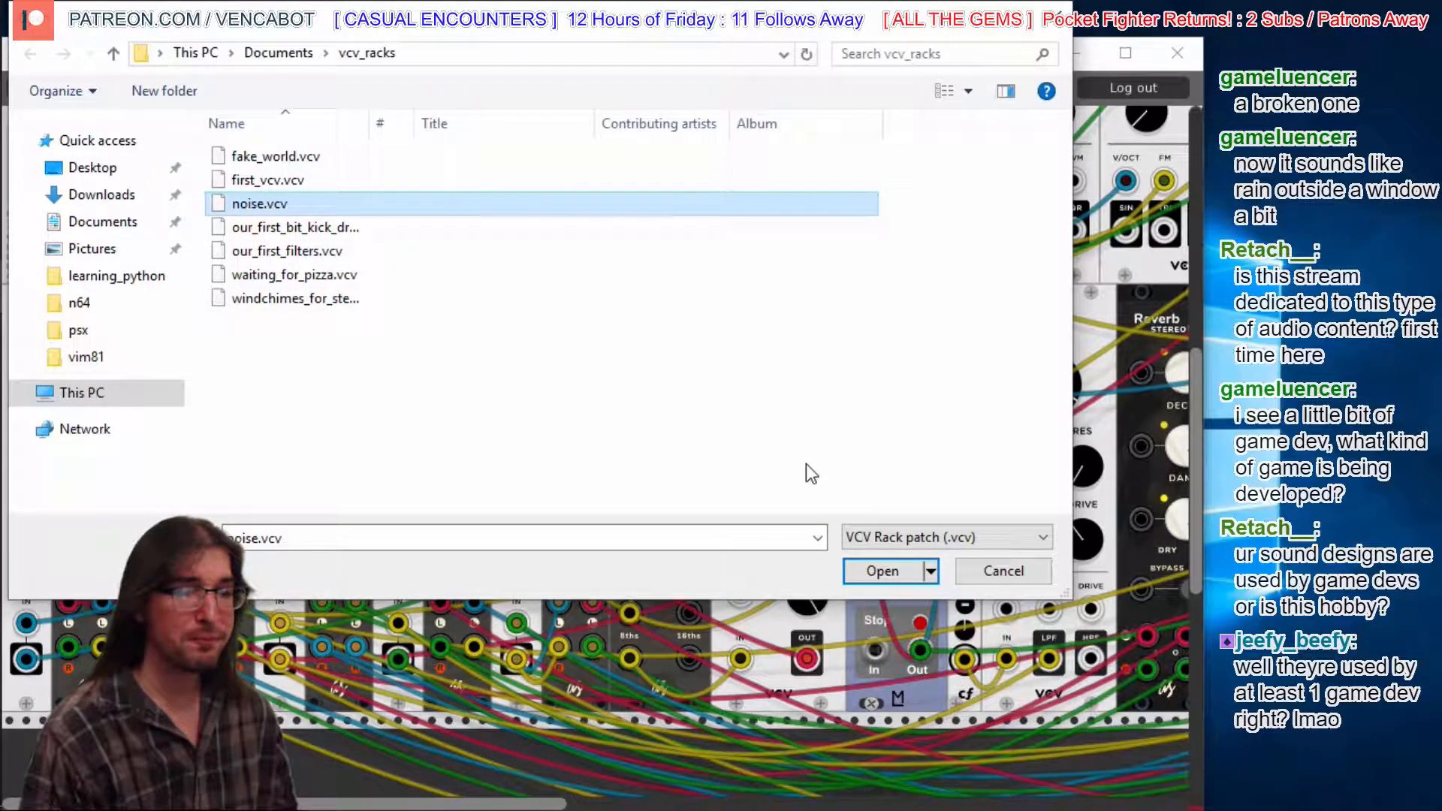
click(874, 570)
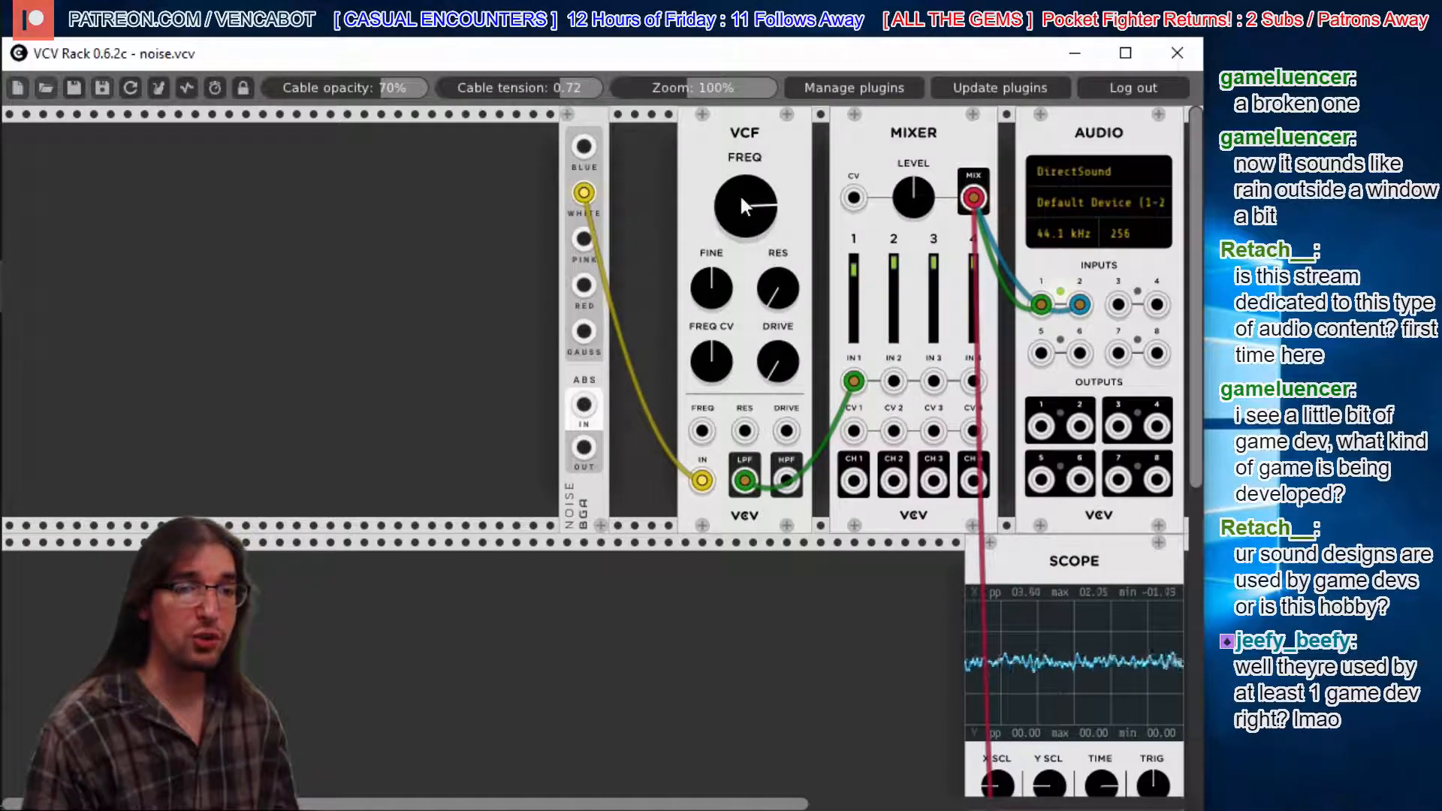
- Sweep the VCF's FREQ up near maximum and back down to about twelve o'clock, varying it slightly around there
drag(744, 195, 745, 169)
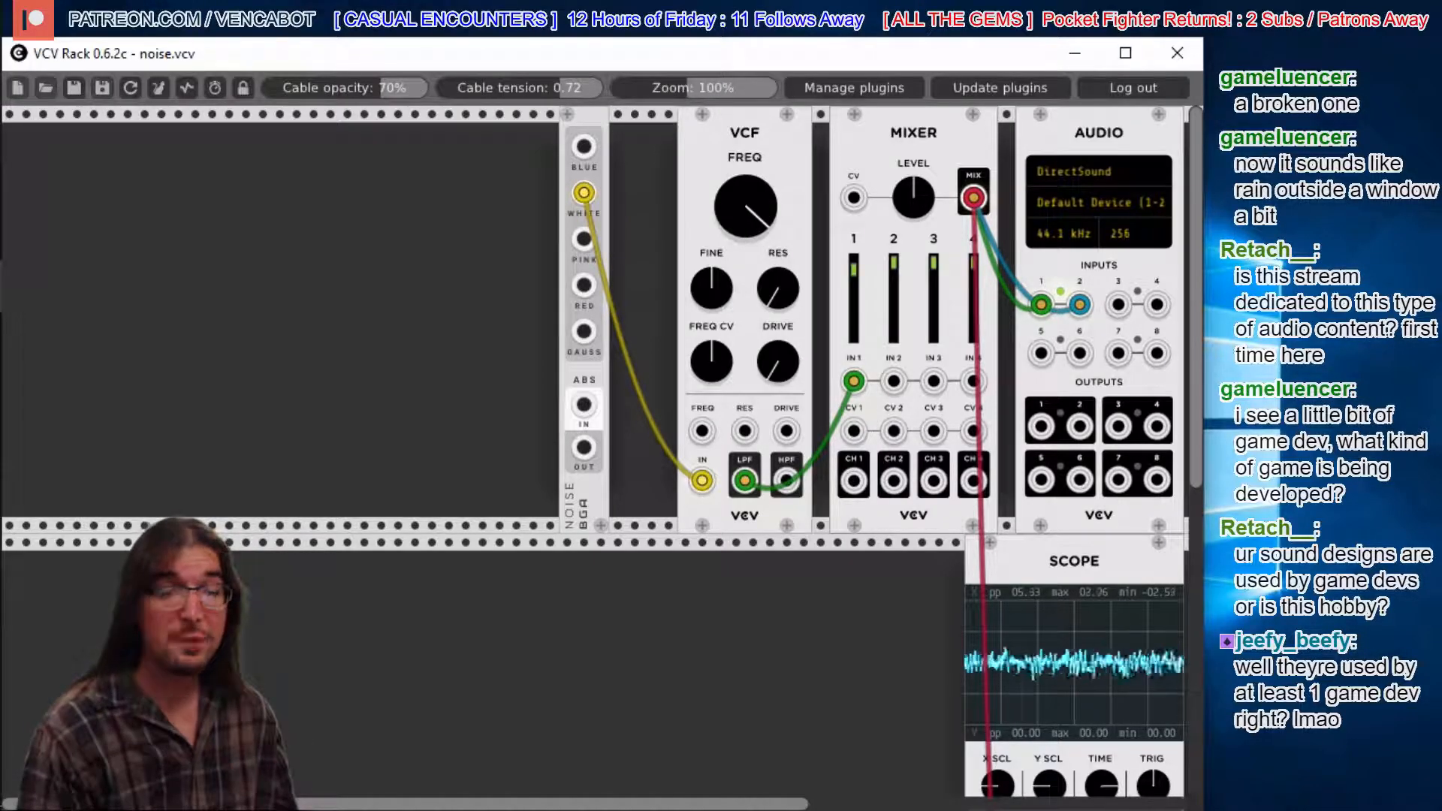
mouse_move(745, 206)
mouse_down()
mouse_move(745, 226)
mouse_move(745, 213)
mouse_up()
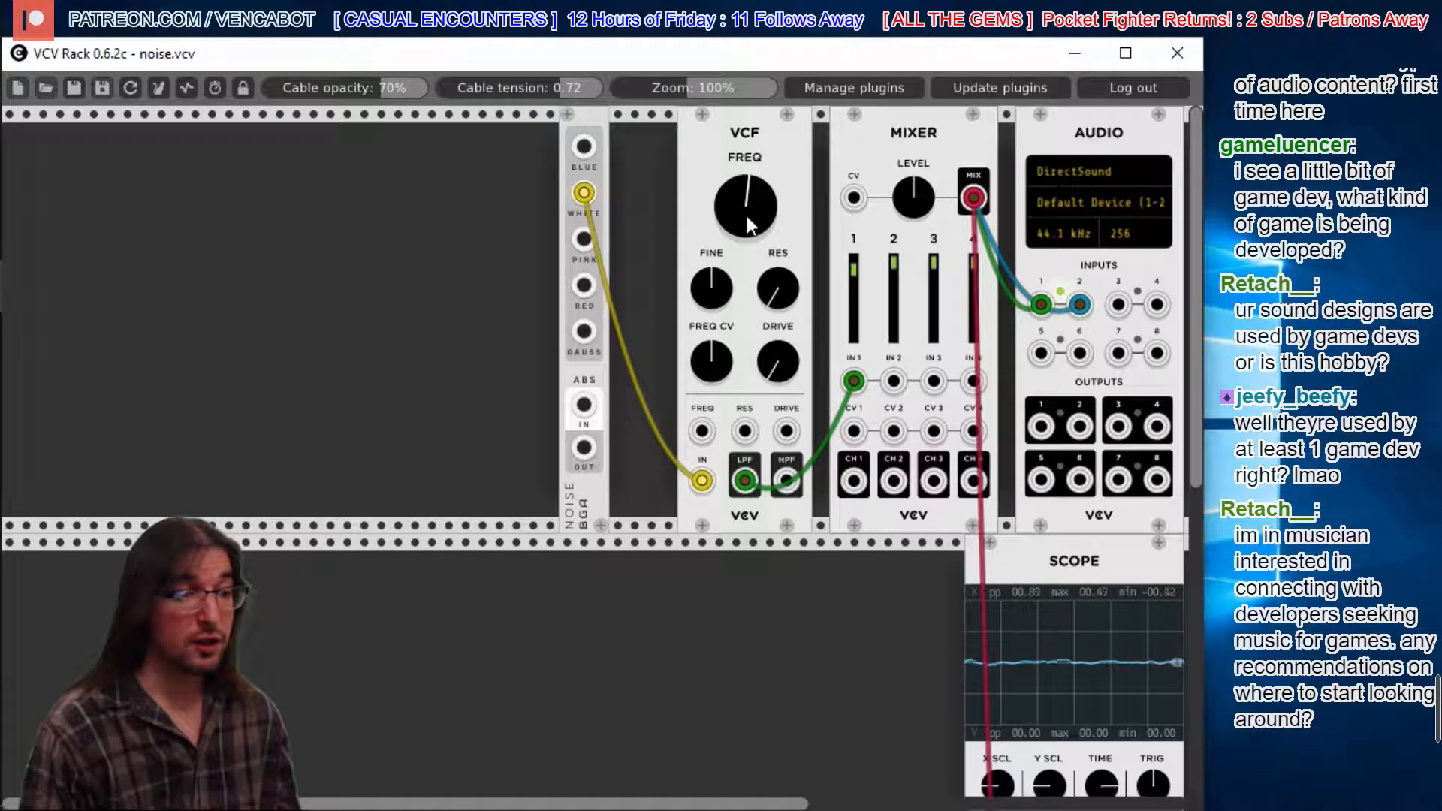
drag(746, 216, 745, 204)
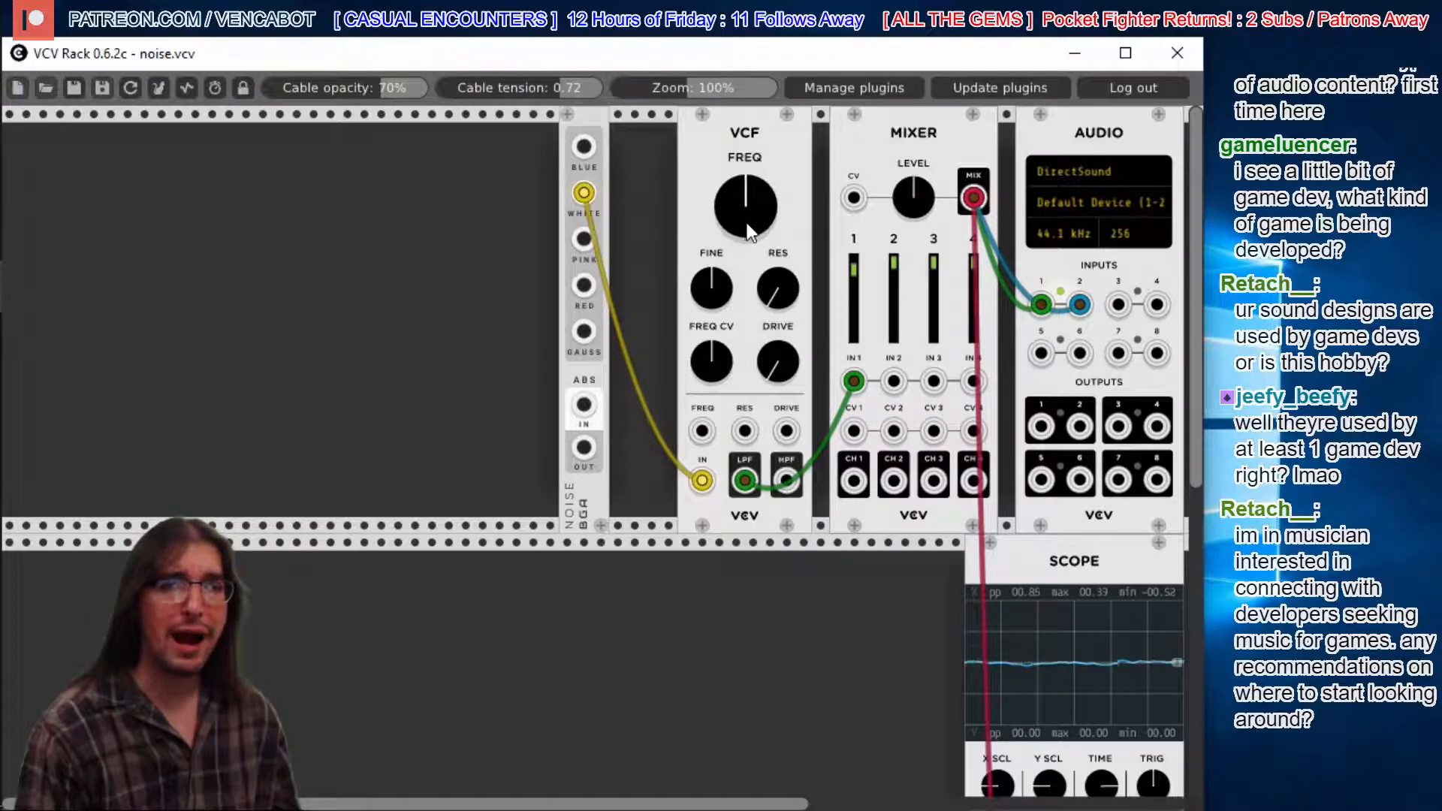
drag(749, 211, 748, 210)
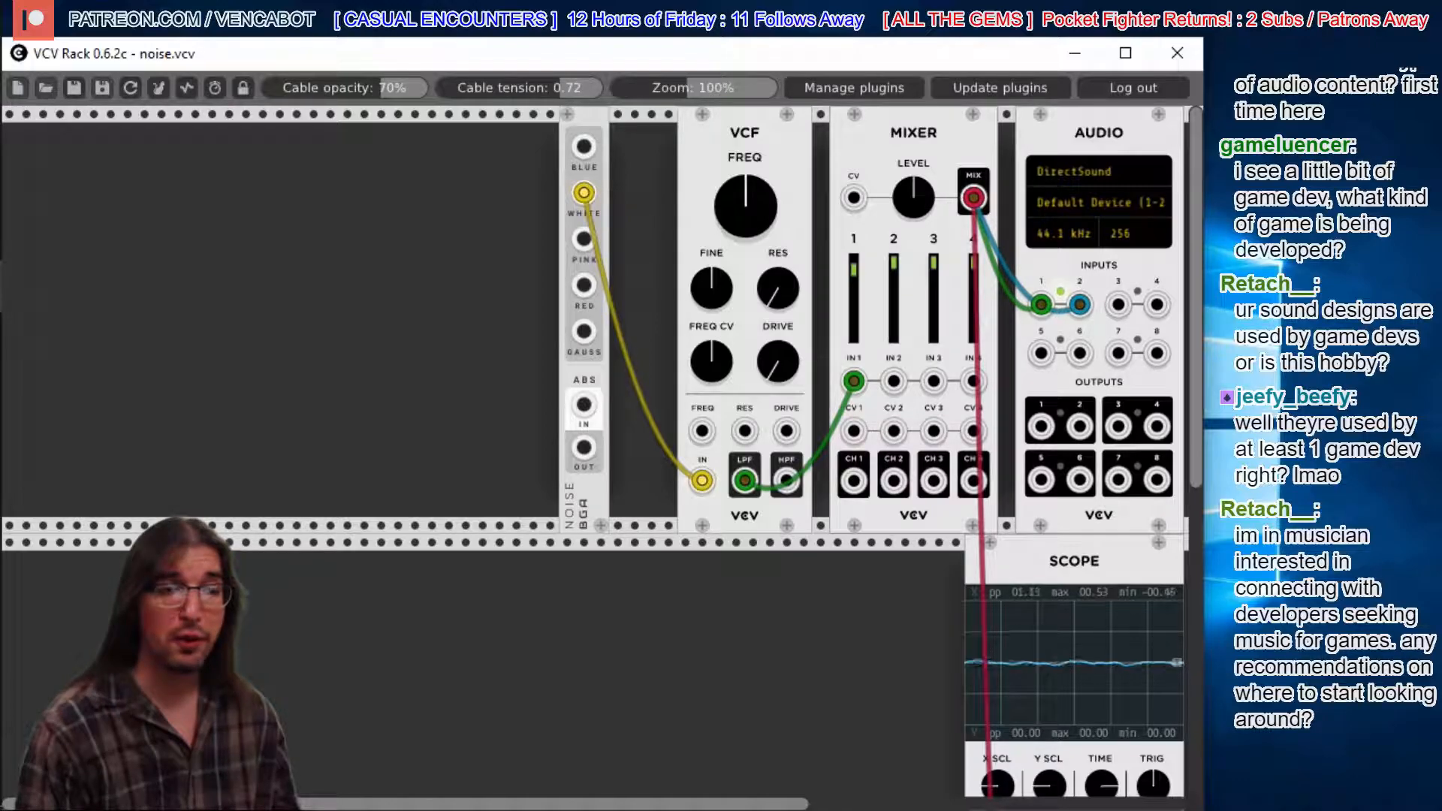
mouse_move(745, 206)
mouse_down()
mouse_move(745, 132)
mouse_move(746, 201)
mouse_up()
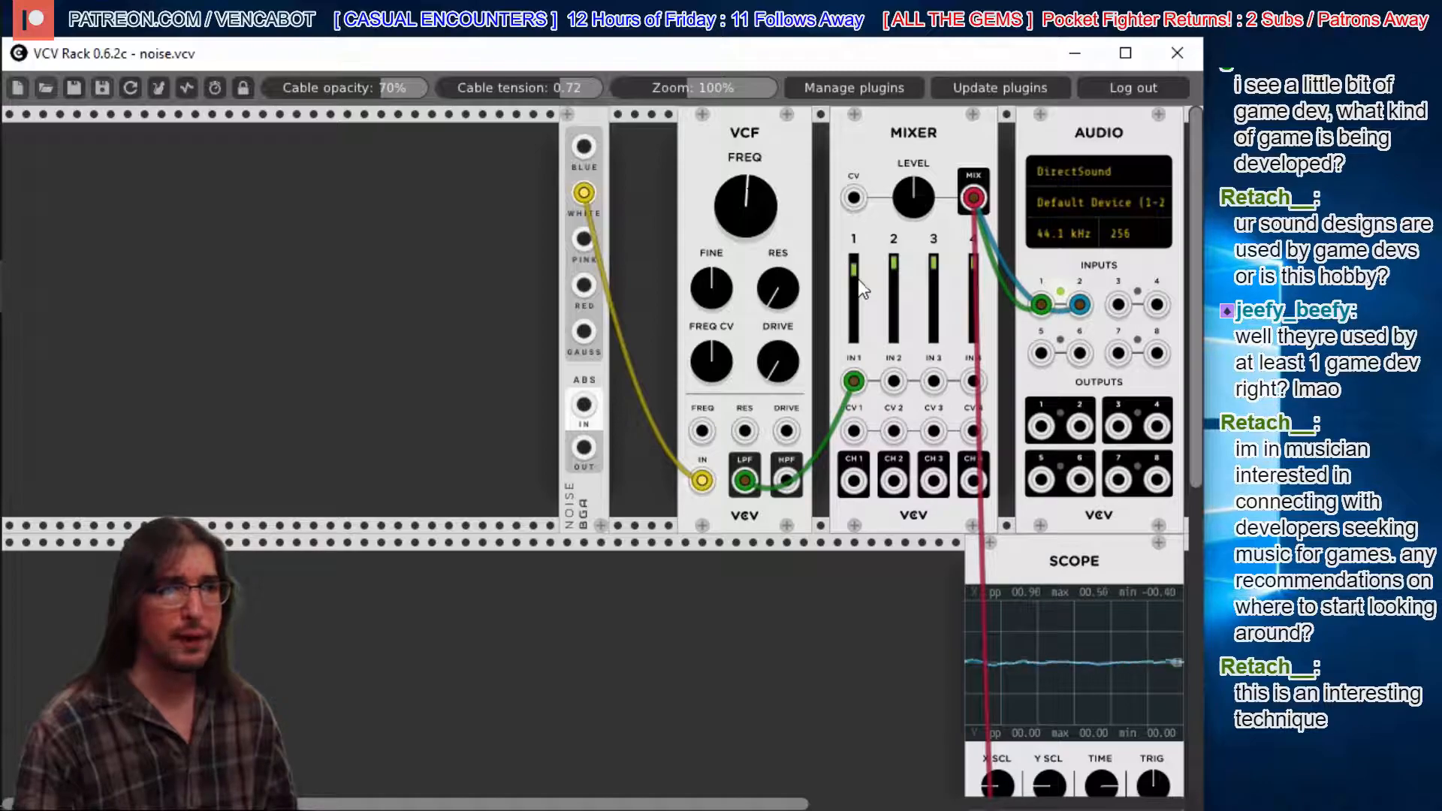
- Lower mixer channel 1 near minimum, bring it back to about three quarters, and raise the VCF's FREQ to about three o'clock
drag(862, 282, 862, 342)
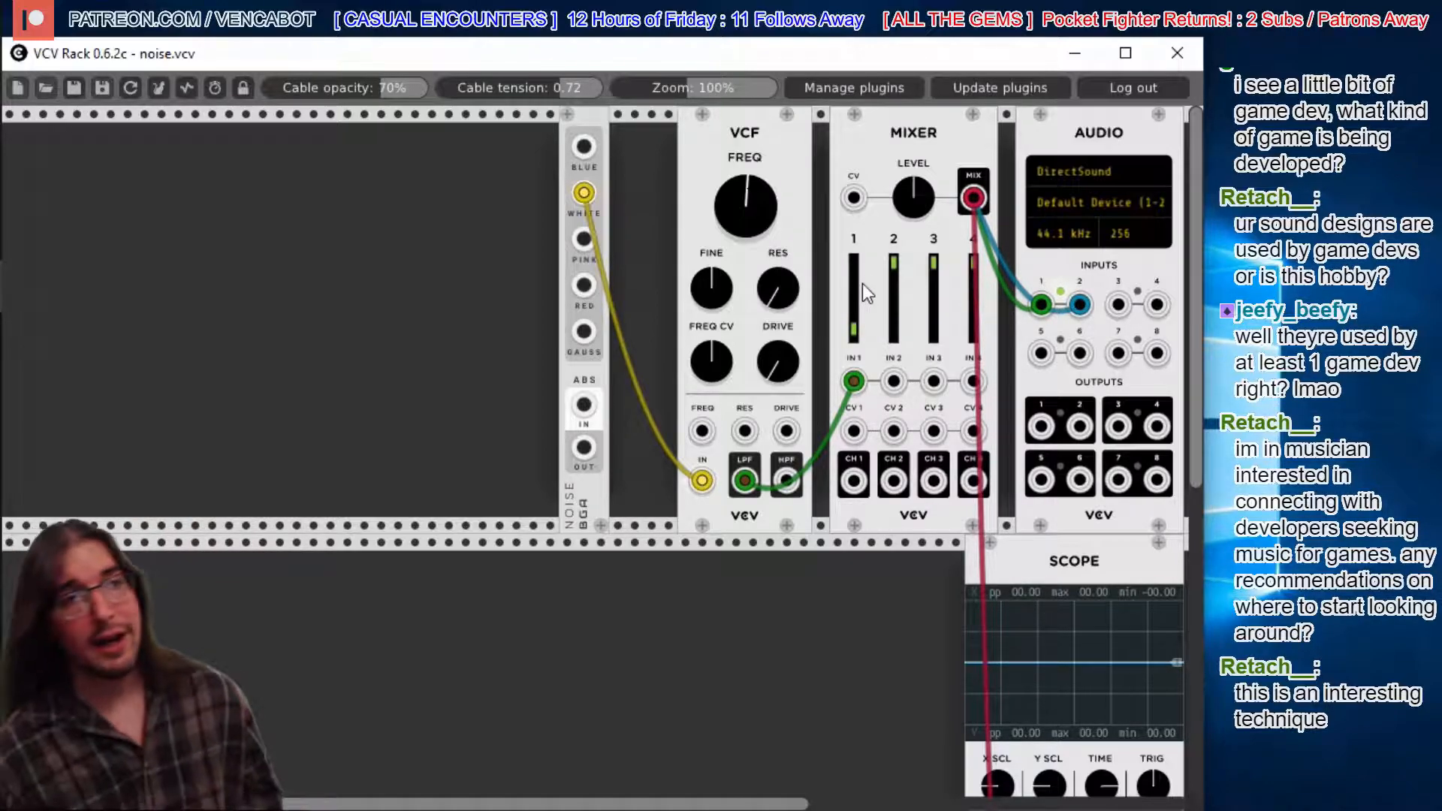
mouse_move(854, 330)
mouse_down()
mouse_move(854, 262)
mouse_move(853, 289)
mouse_up()
drag(745, 207, 745, 150)
mouse_move(854, 290)
mouse_down()
mouse_move(853, 319)
mouse_move(854, 272)
mouse_move(854, 320)
mouse_up()
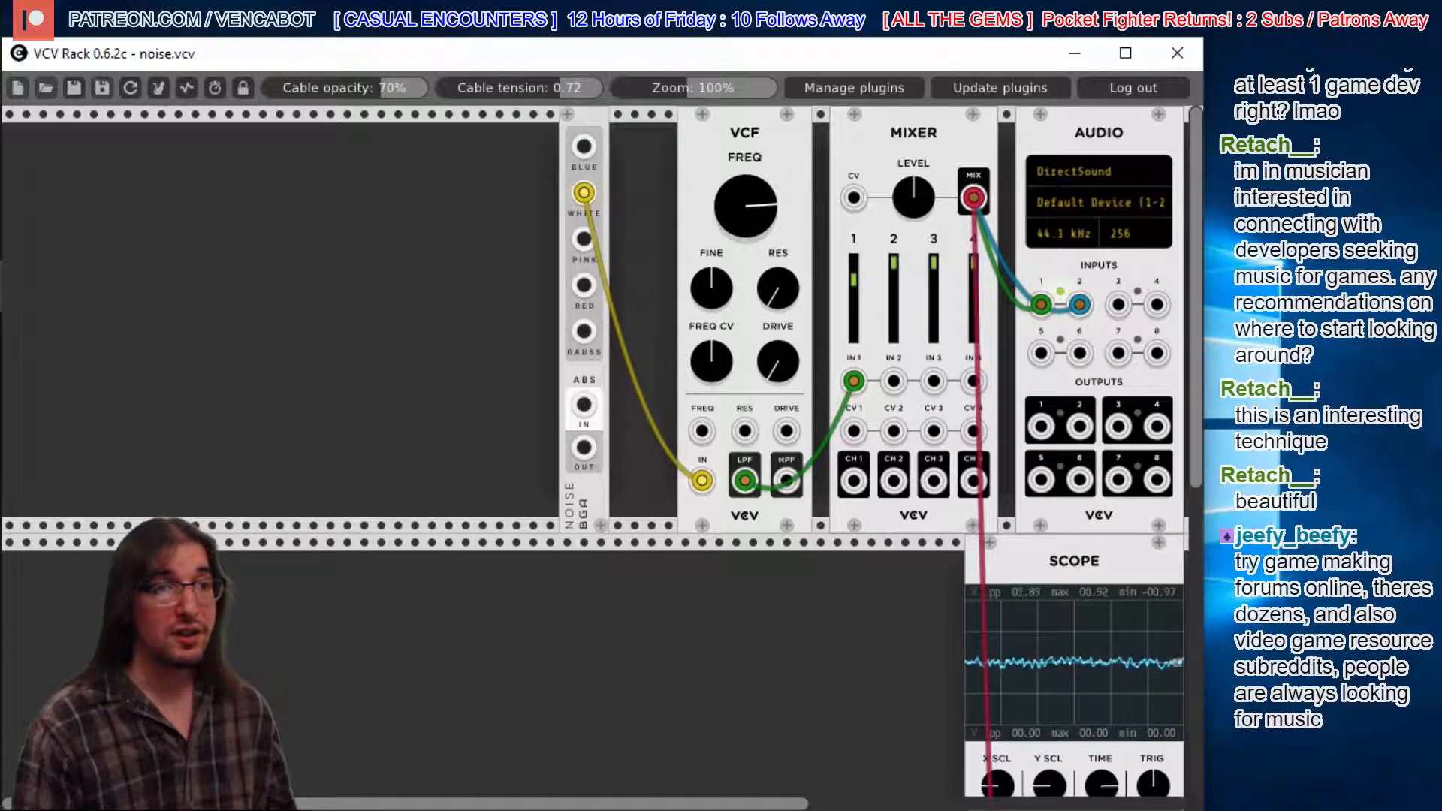
- Vary the VCF's FREQ in small moves, bringing it down gradually to about twelve o'clock
drag(733, 191, 733, 158)
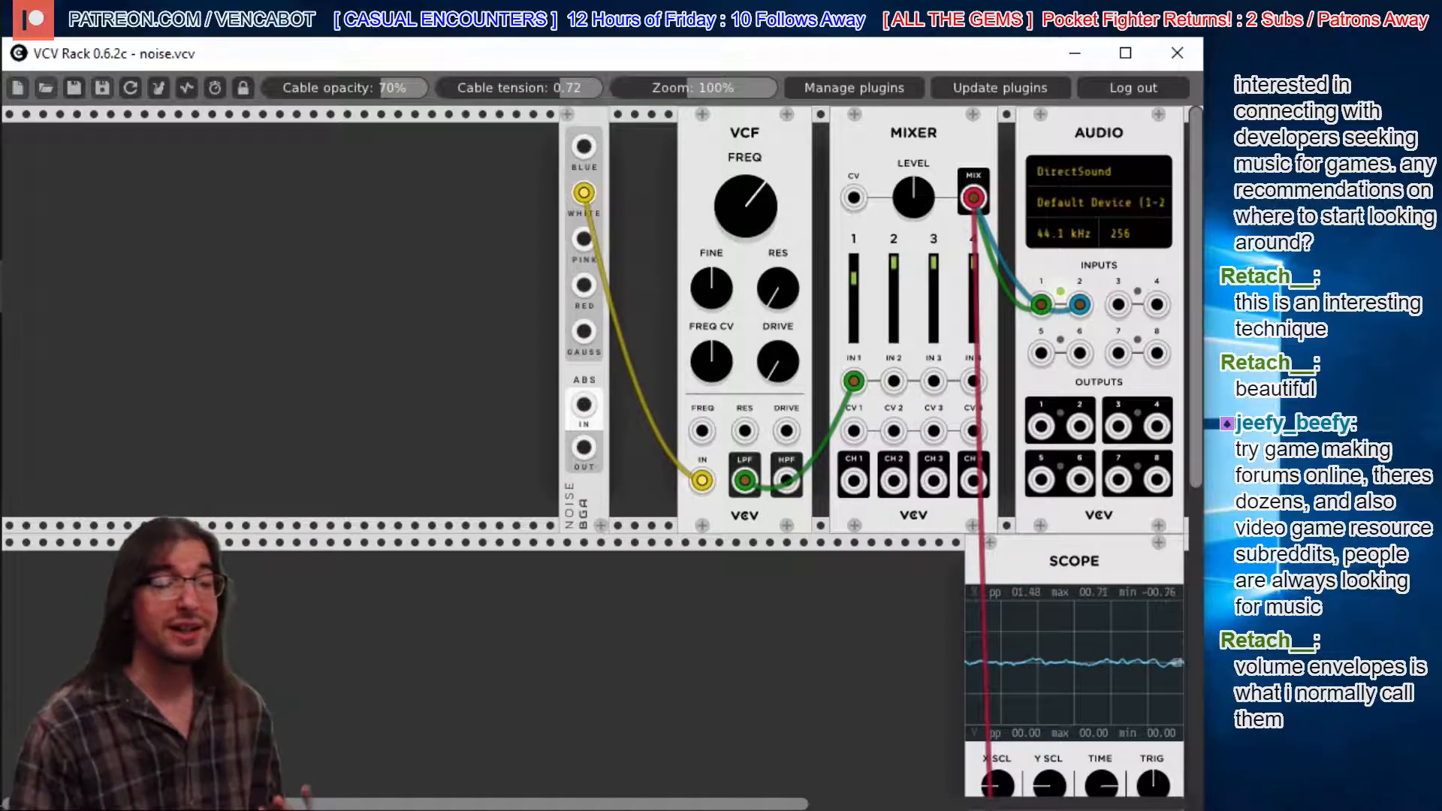
mouse_move(733, 178)
mouse_down()
mouse_move(733, 197)
mouse_move(733, 183)
mouse_up()
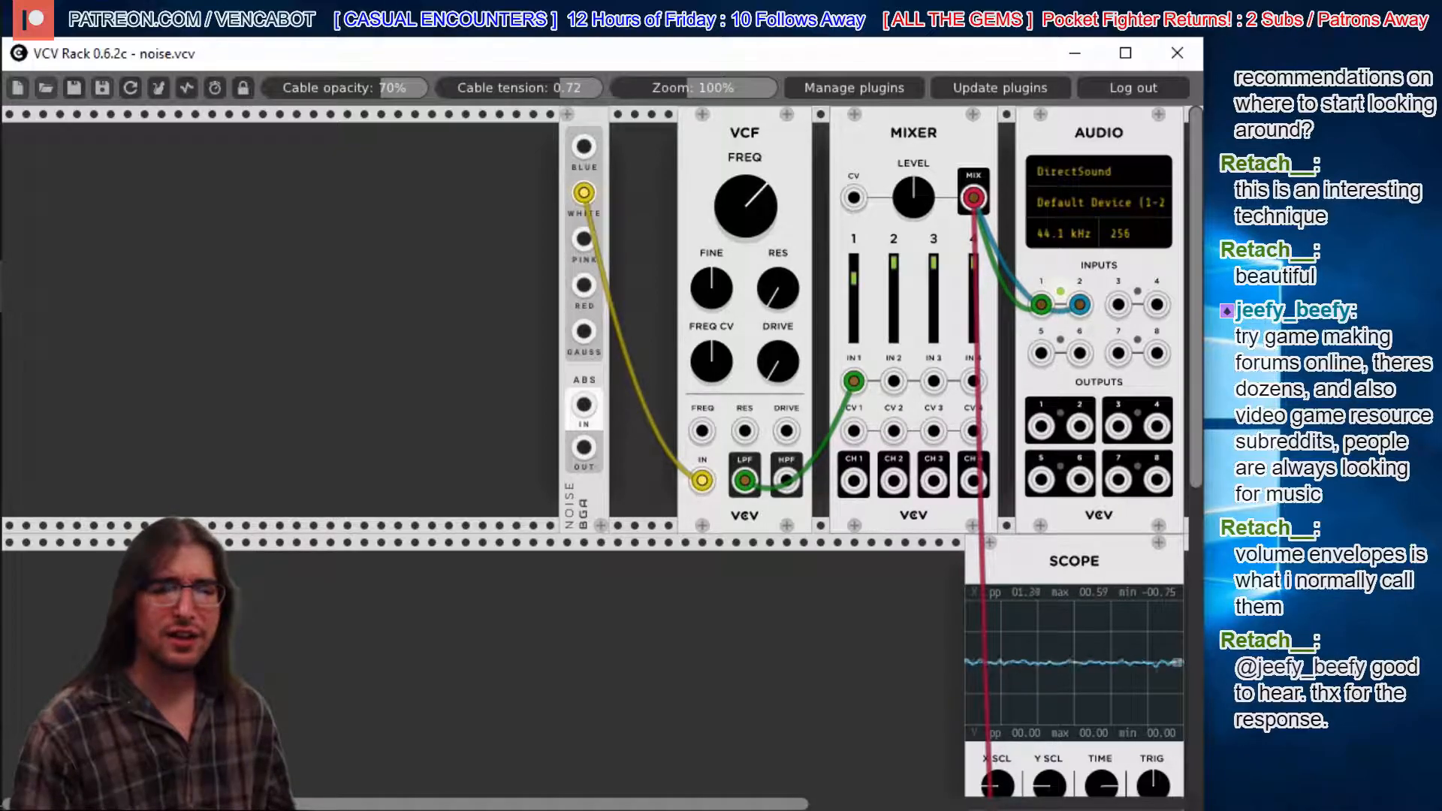
drag(733, 182, 733, 203)
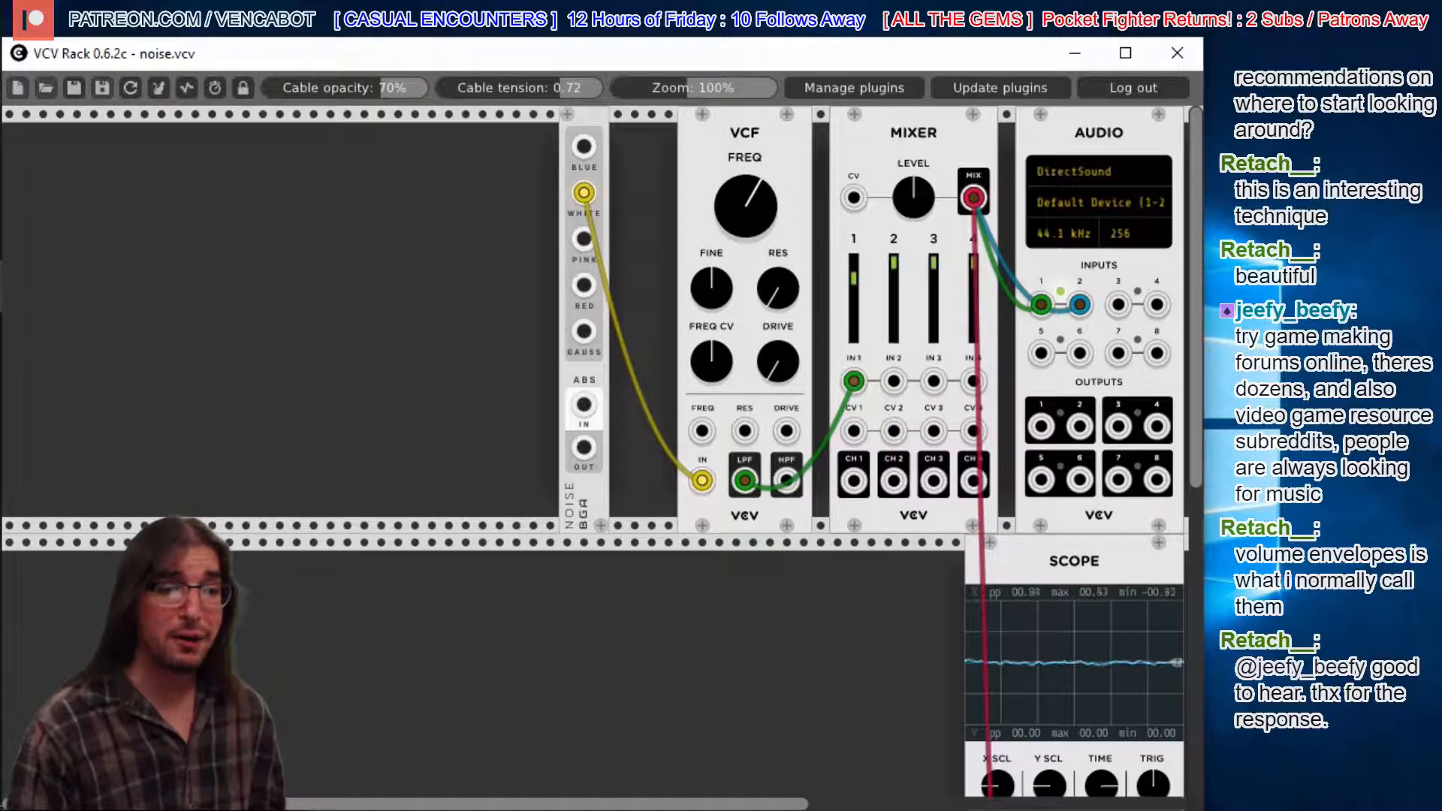
mouse_move(733, 204)
mouse_down()
mouse_move(733, 161)
mouse_move(732, 189)
mouse_up()
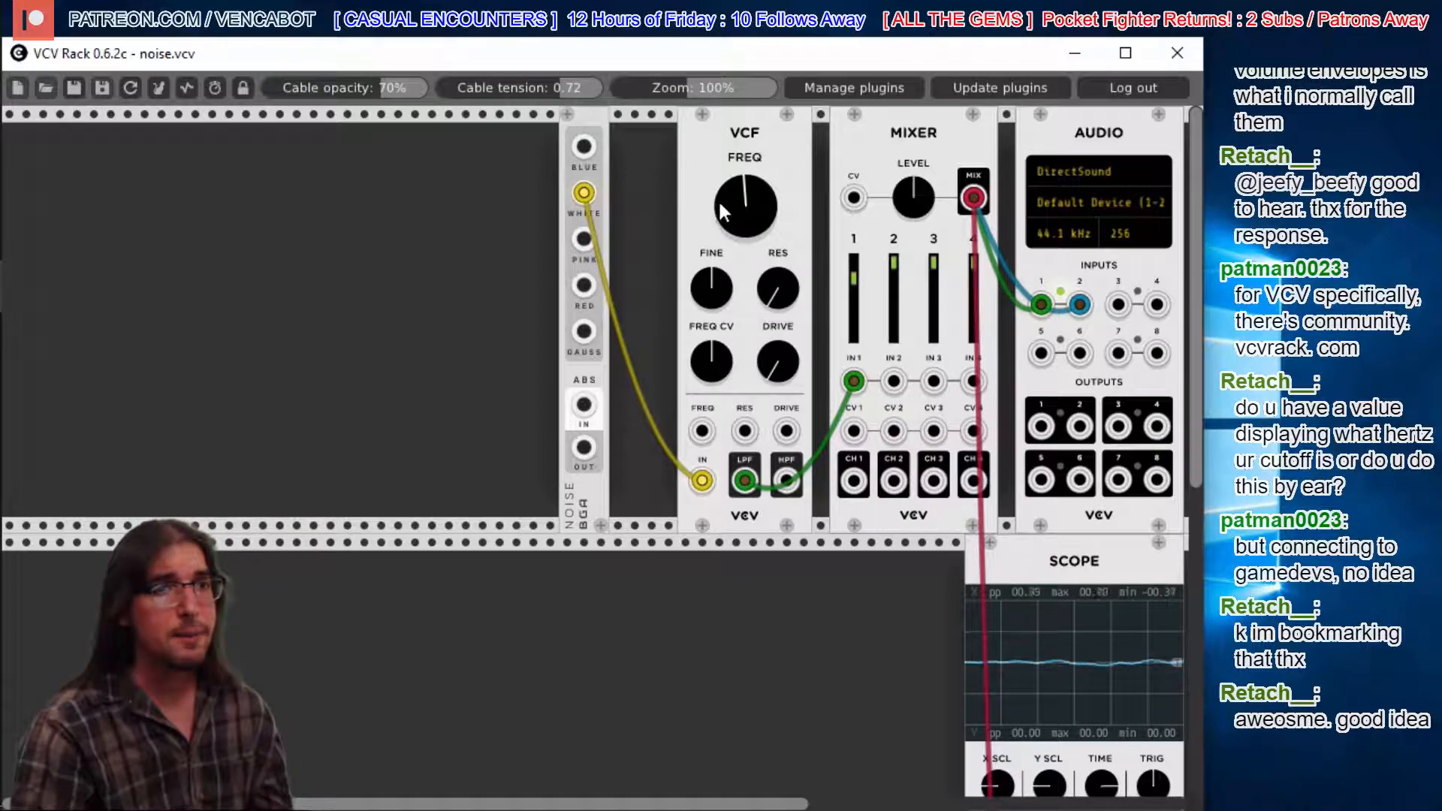
mouse_move(743, 205)
mouse_down()
mouse_move(743, 177)
mouse_move(743, 194)
mouse_up()
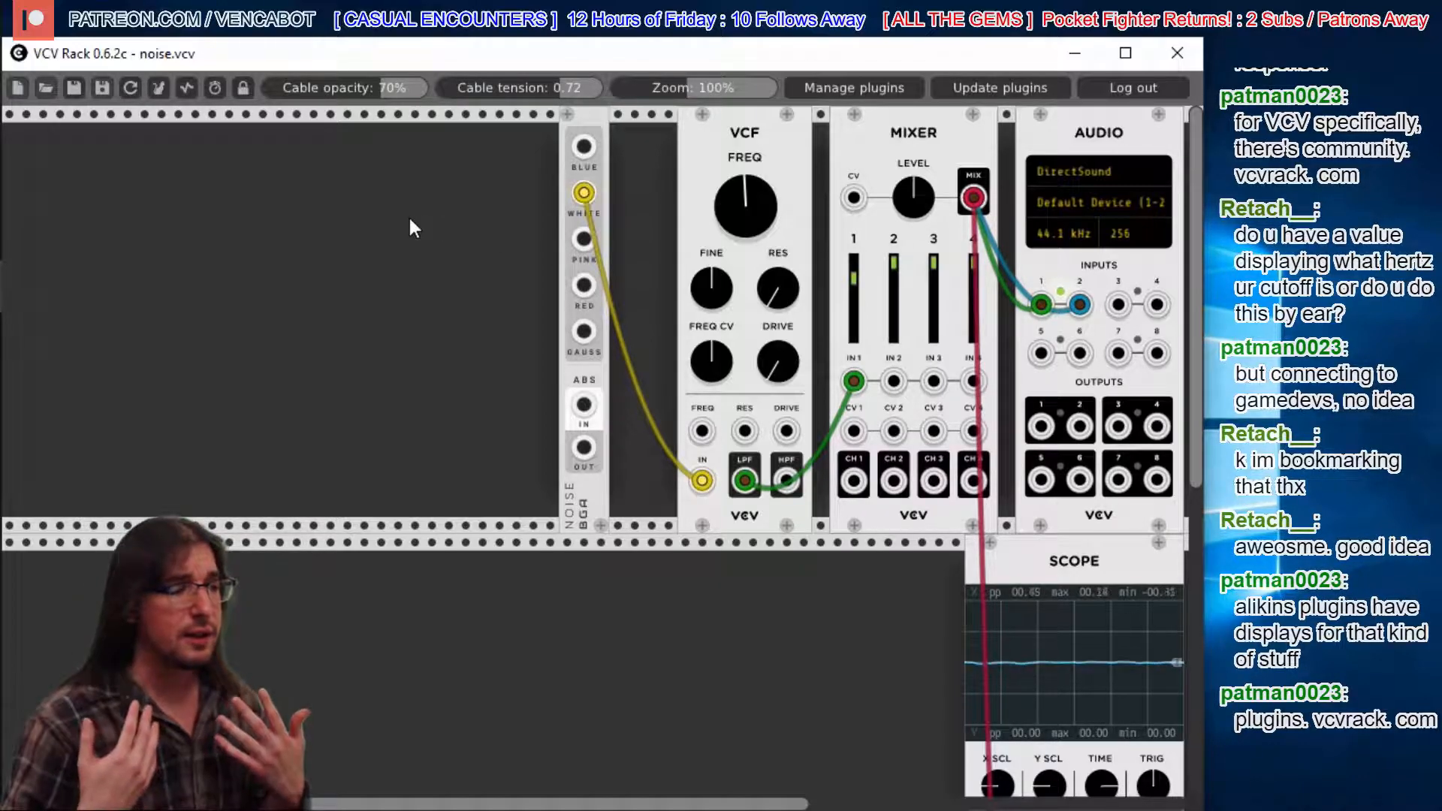
right_click(350, 192)
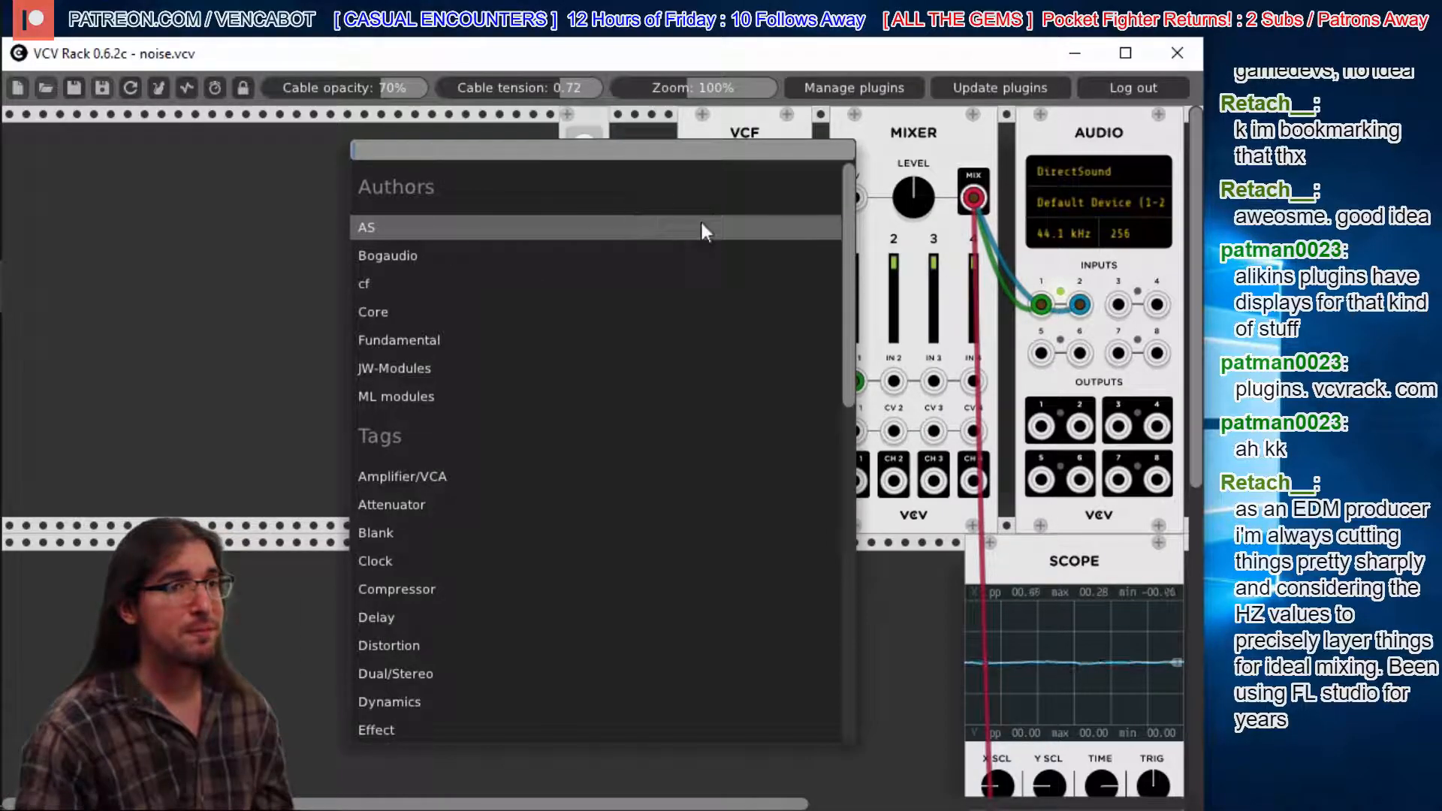
mouse_move(846, 254)
mouse_down()
mouse_move(845, 273)
mouse_move(846, 254)
mouse_up()
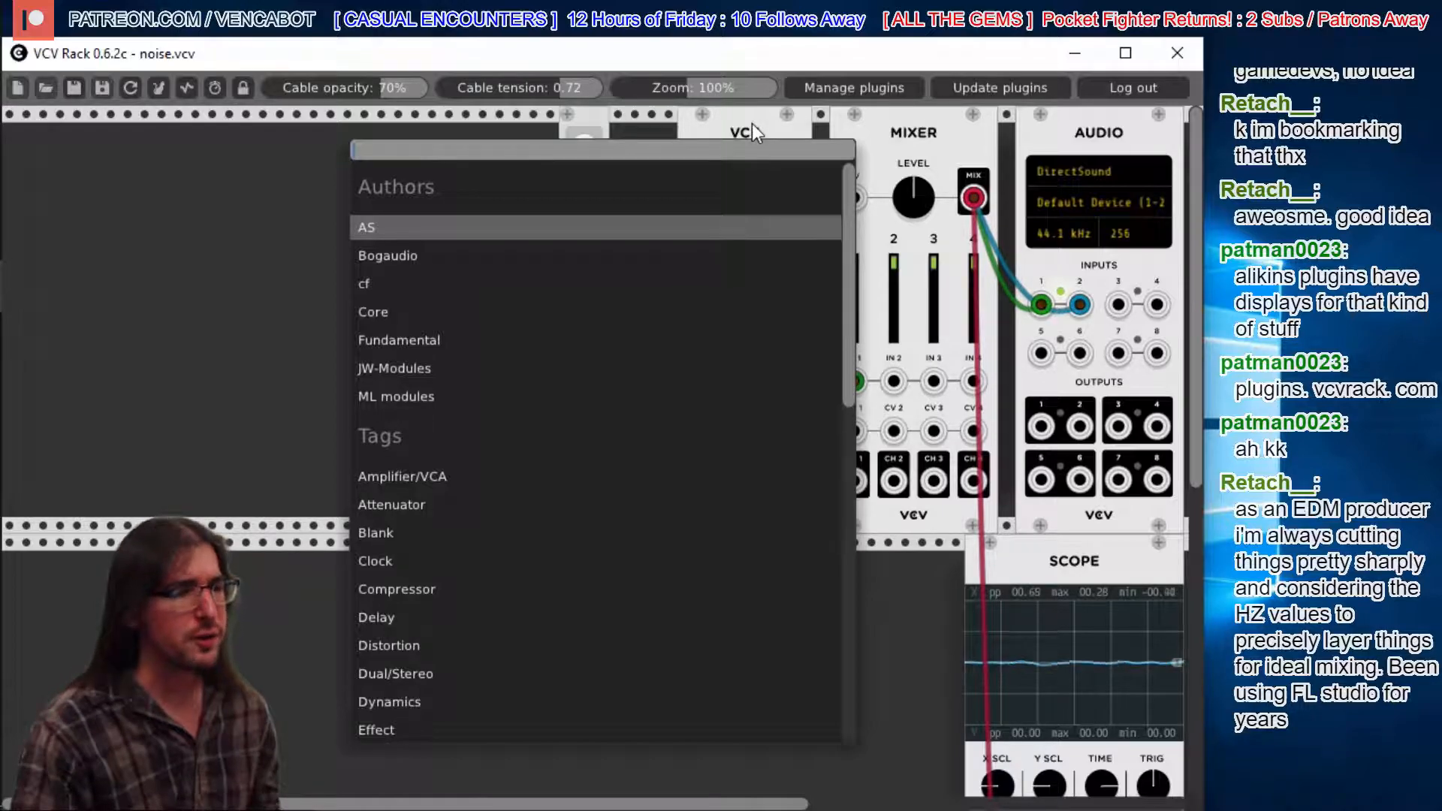
key(Escape)
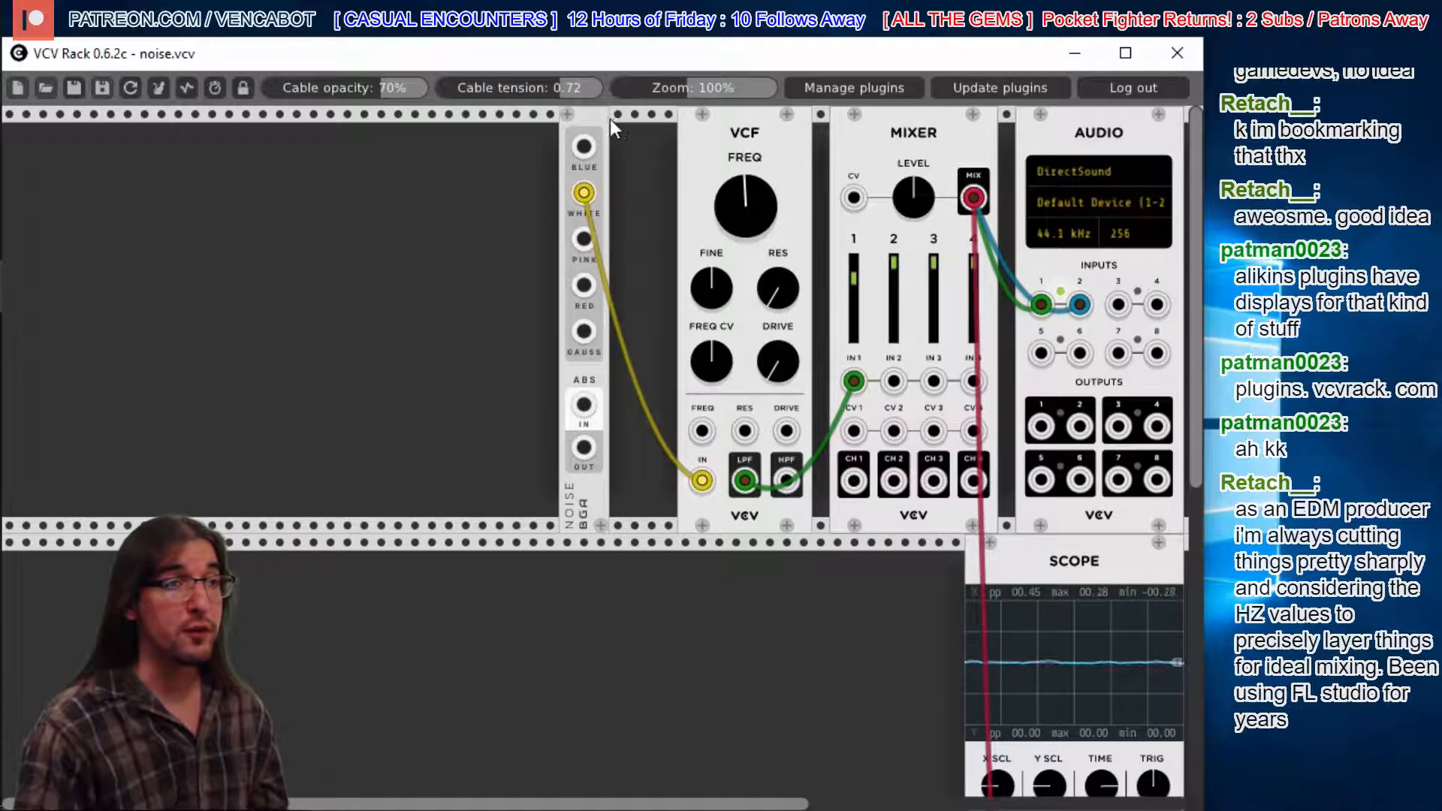
- Move the NOISE module closer to the VCF and raise the VCF's FREQ slightly past twelve o'clock
drag(591, 116, 633, 123)
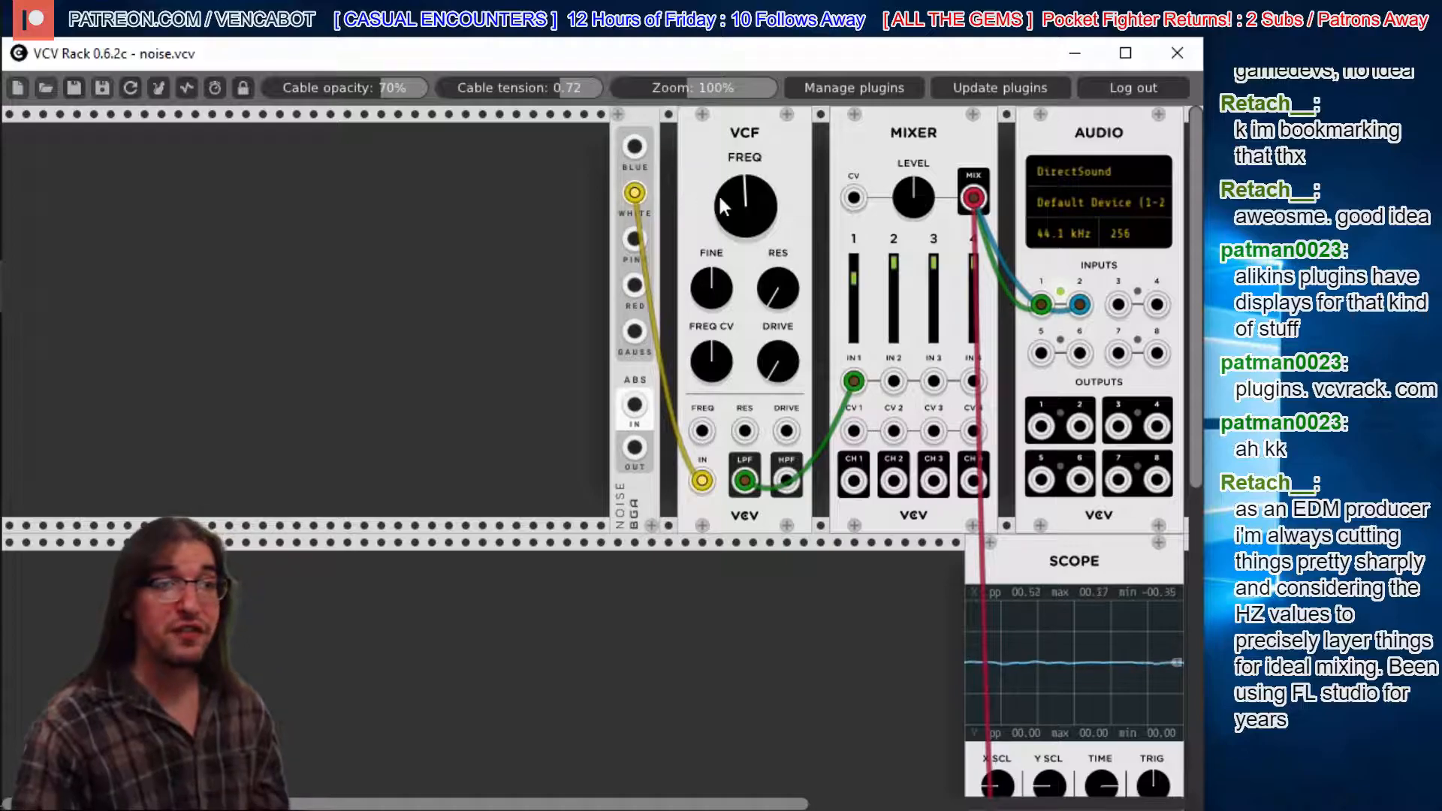
mouse_move(746, 206)
mouse_down()
mouse_move(745, 167)
mouse_move(746, 196)
mouse_up()
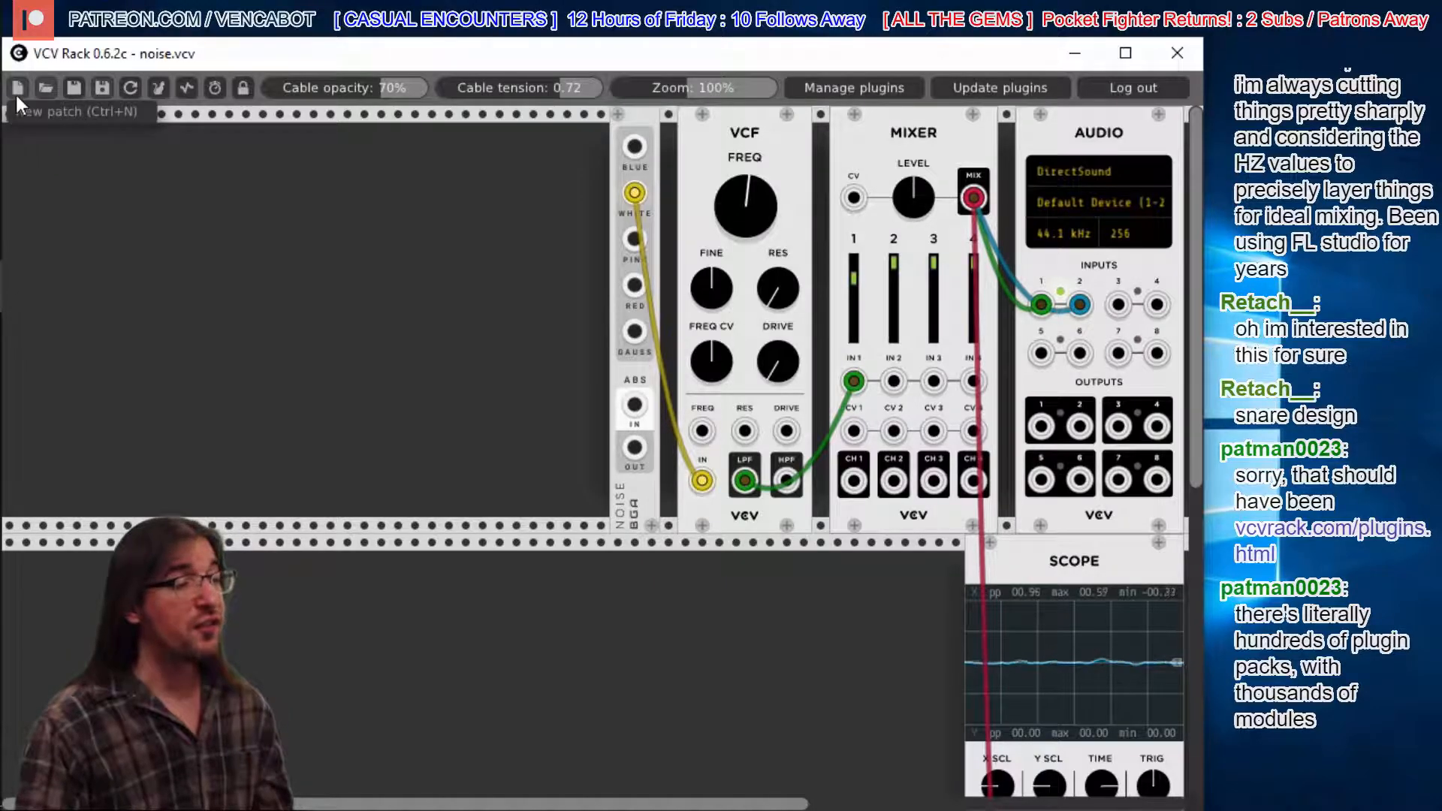
right_click(269, 168)
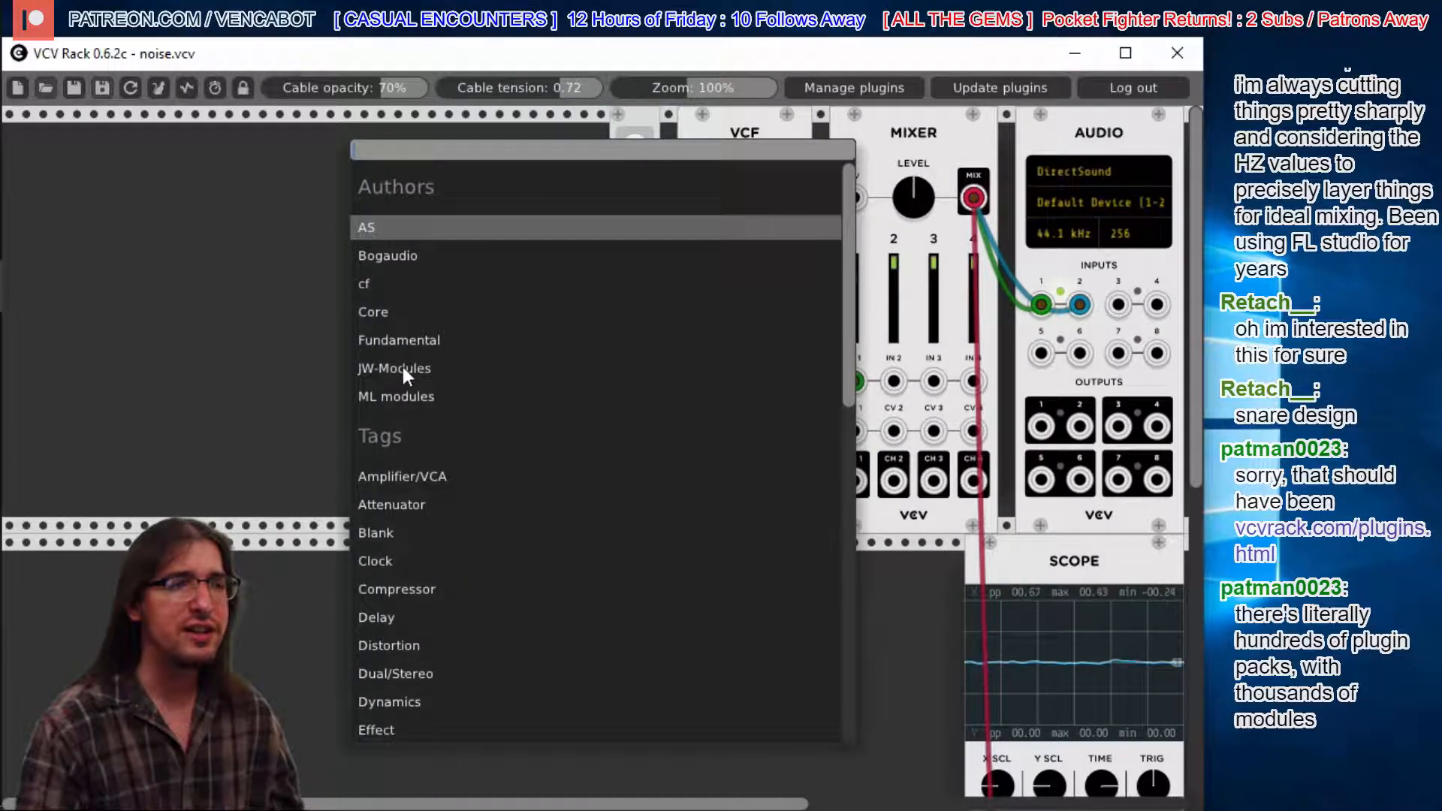
click(157, 276)
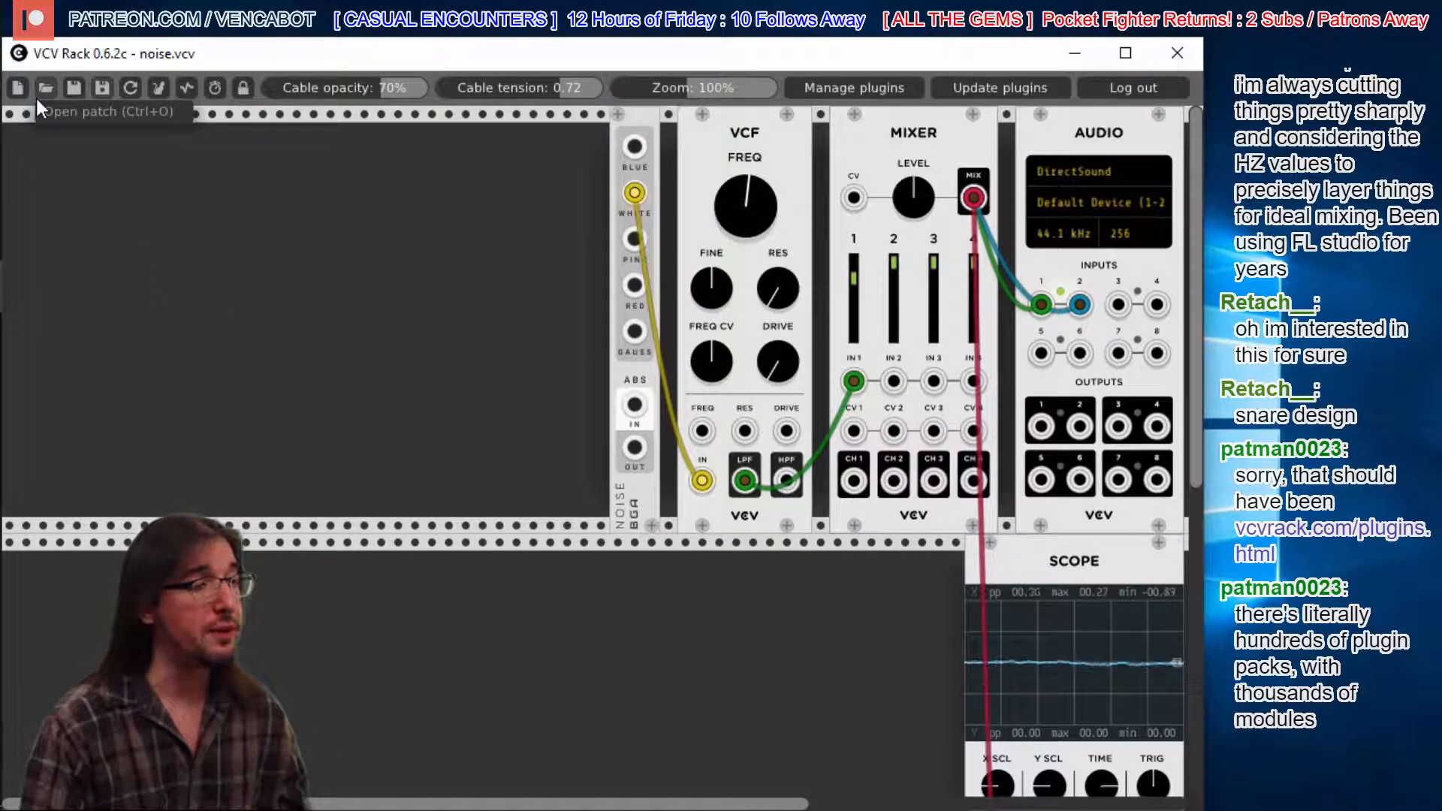
click(14, 85)
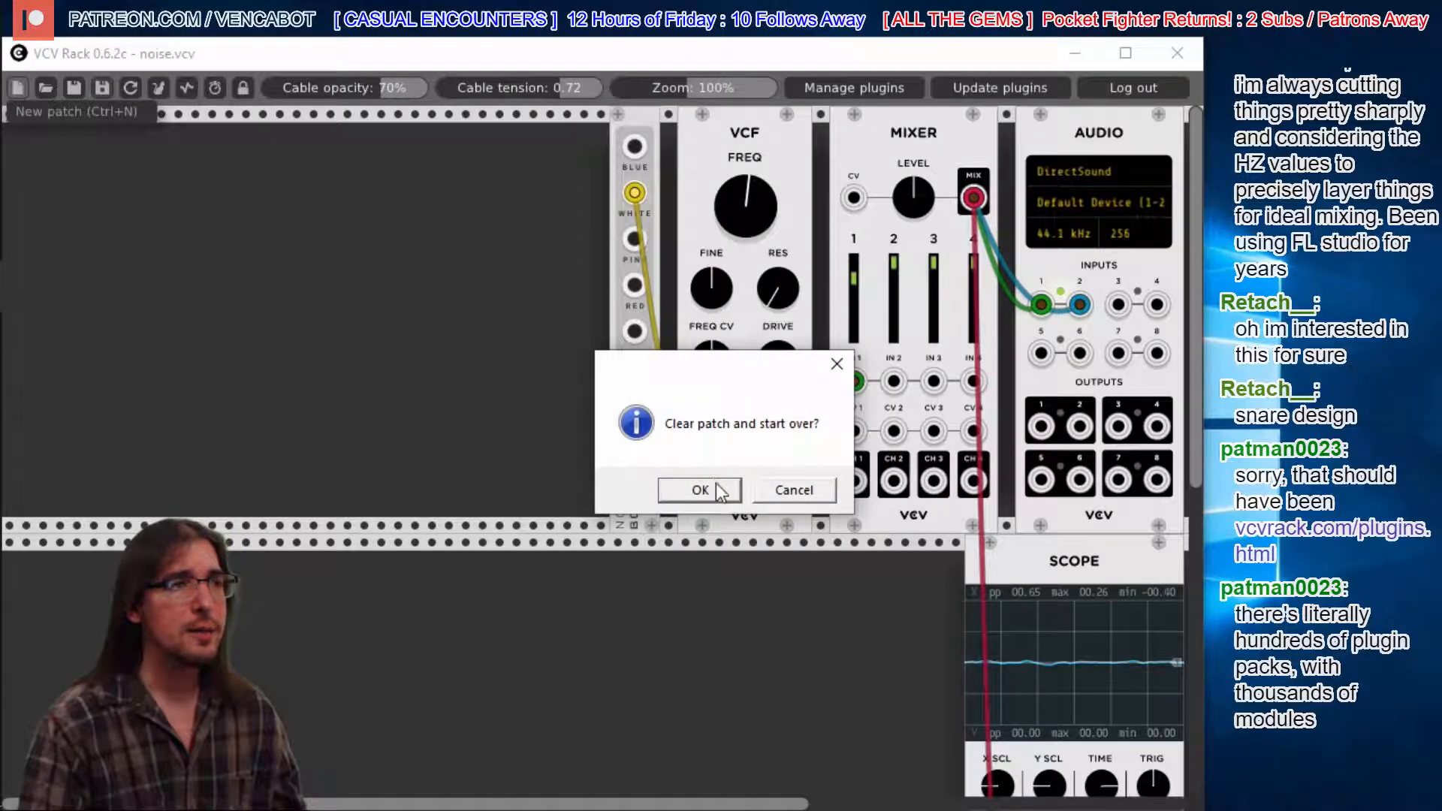
click(785, 491)
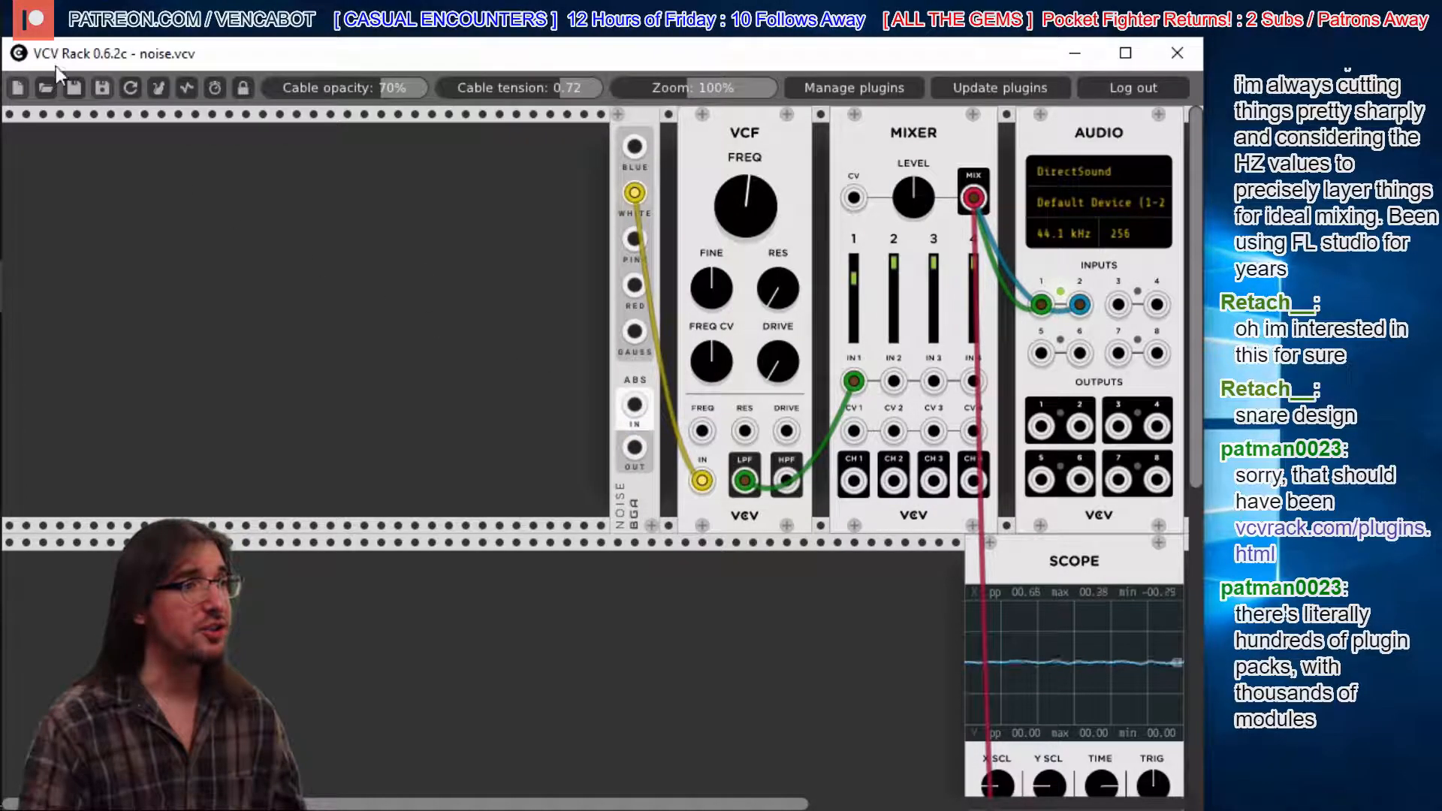
- Start a new empty patch and save it as our_first_bit_snare.vcv in the vcv_racks folder
click(21, 86)
click(718, 489)
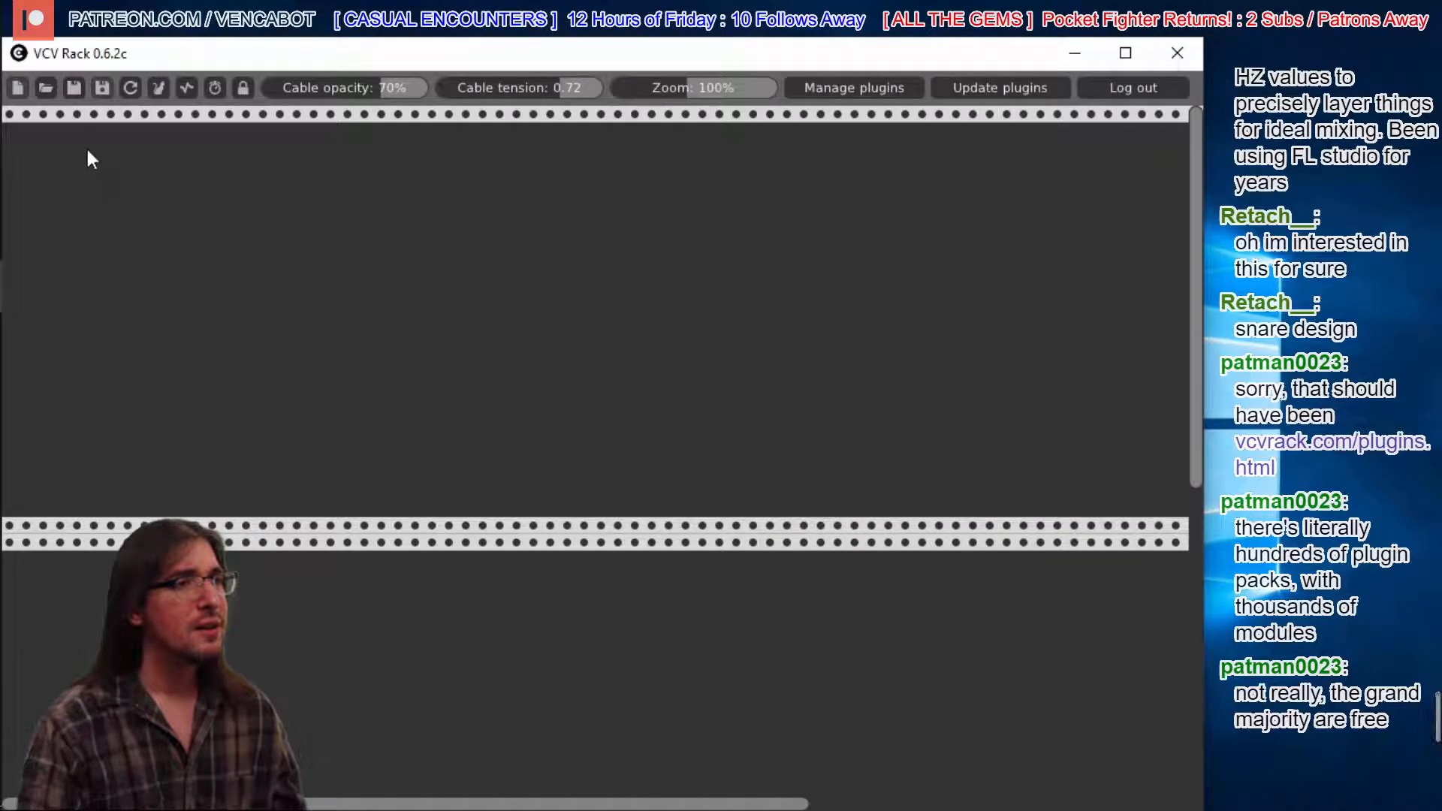
click(72, 88)
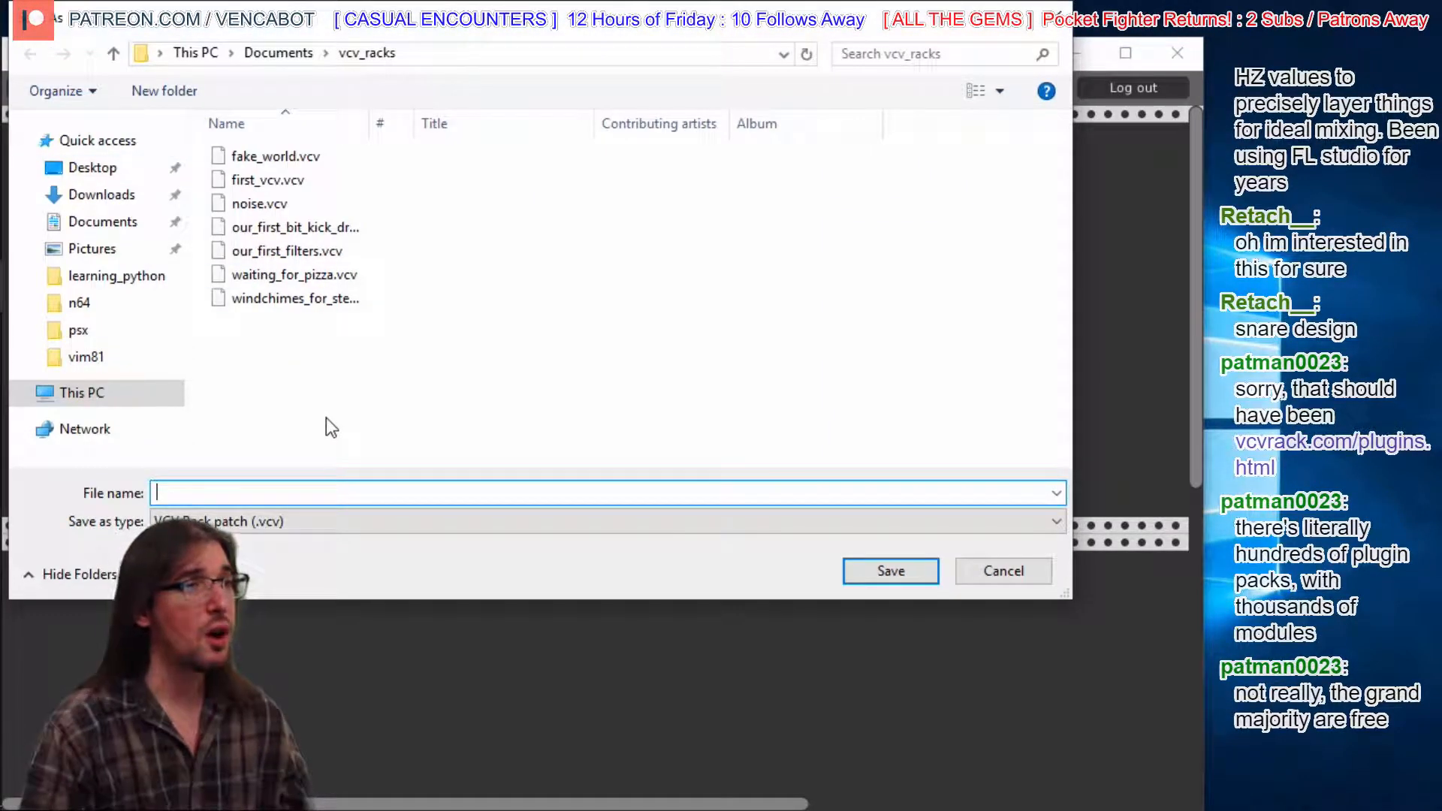
text(our_first_b)
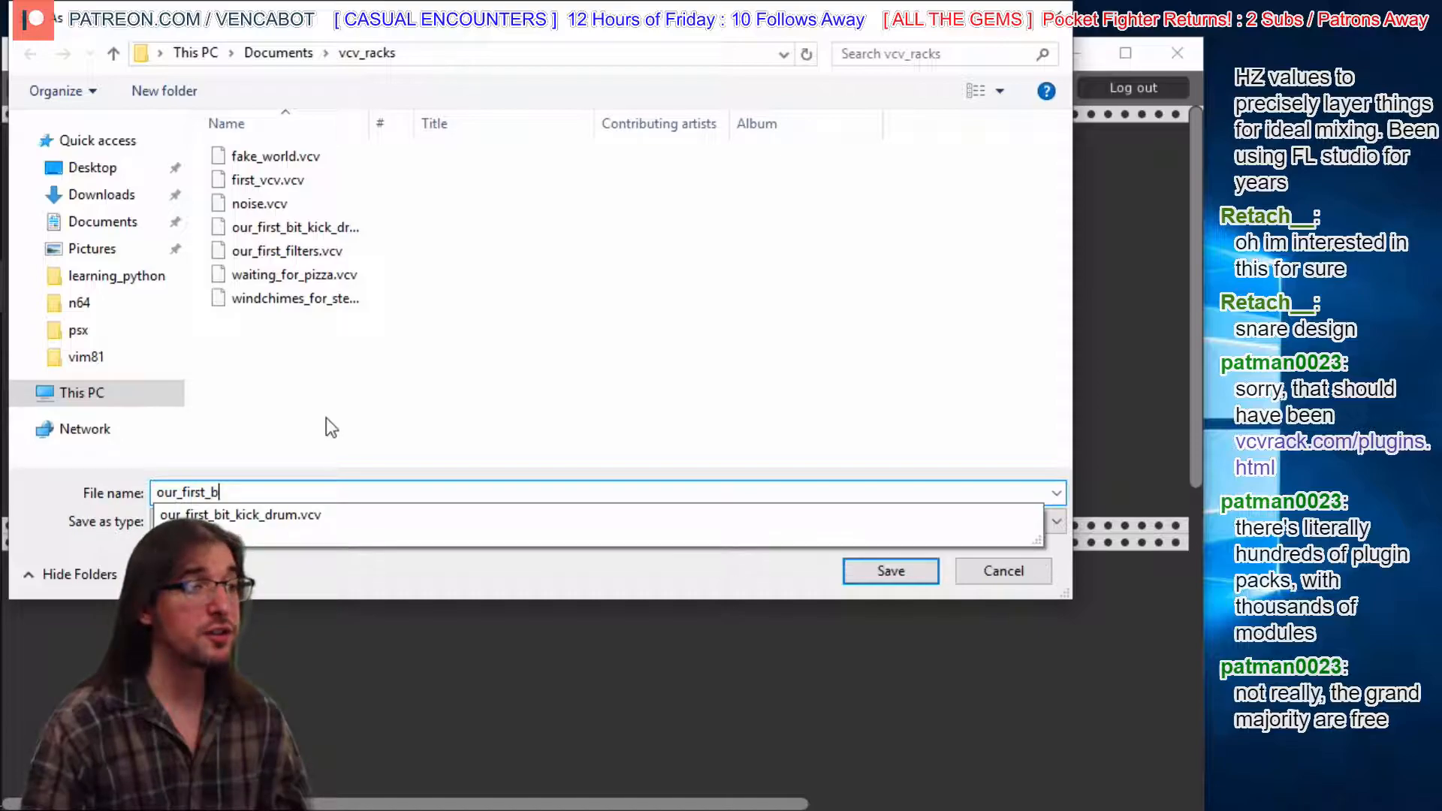
text(it_snare.vcv)
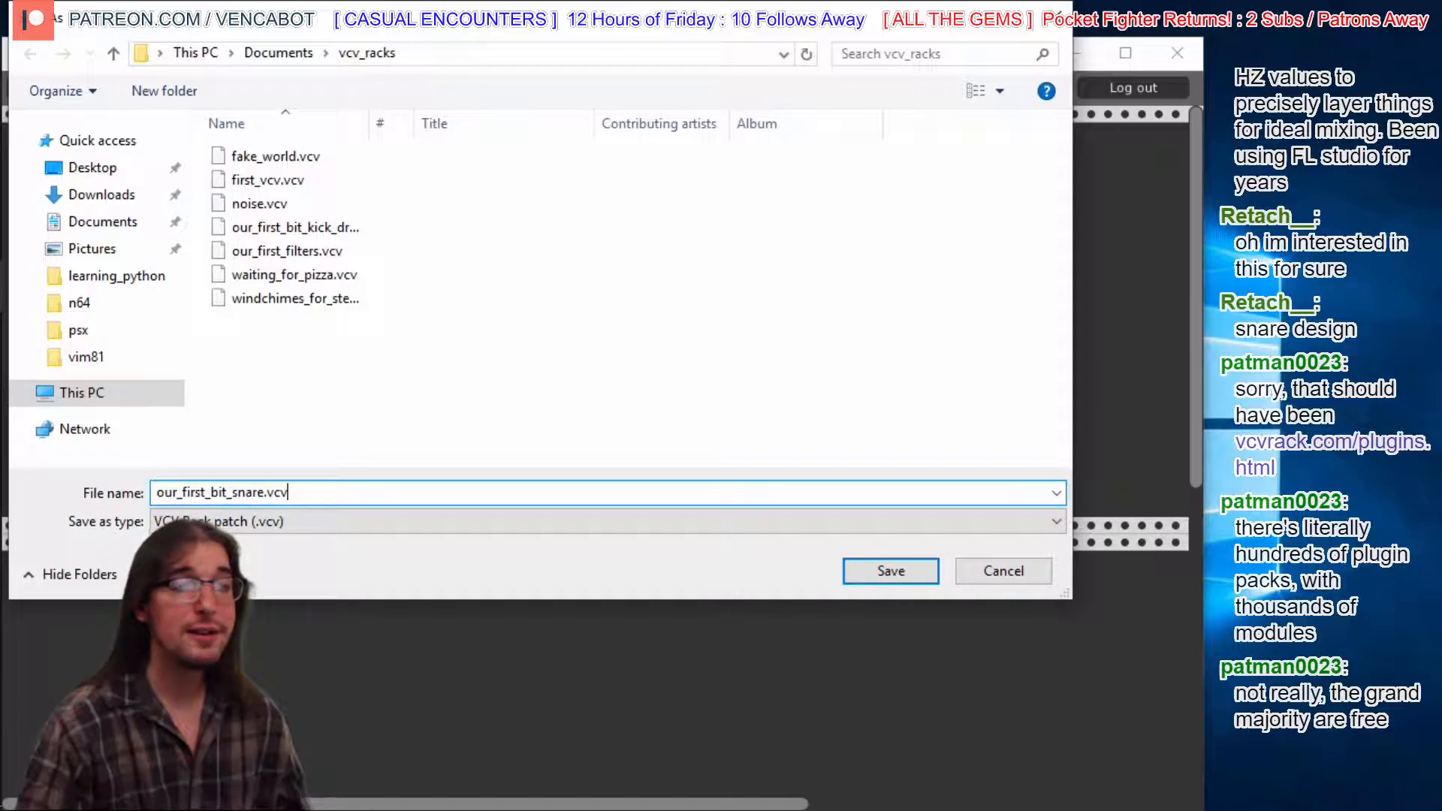
click(929, 574)
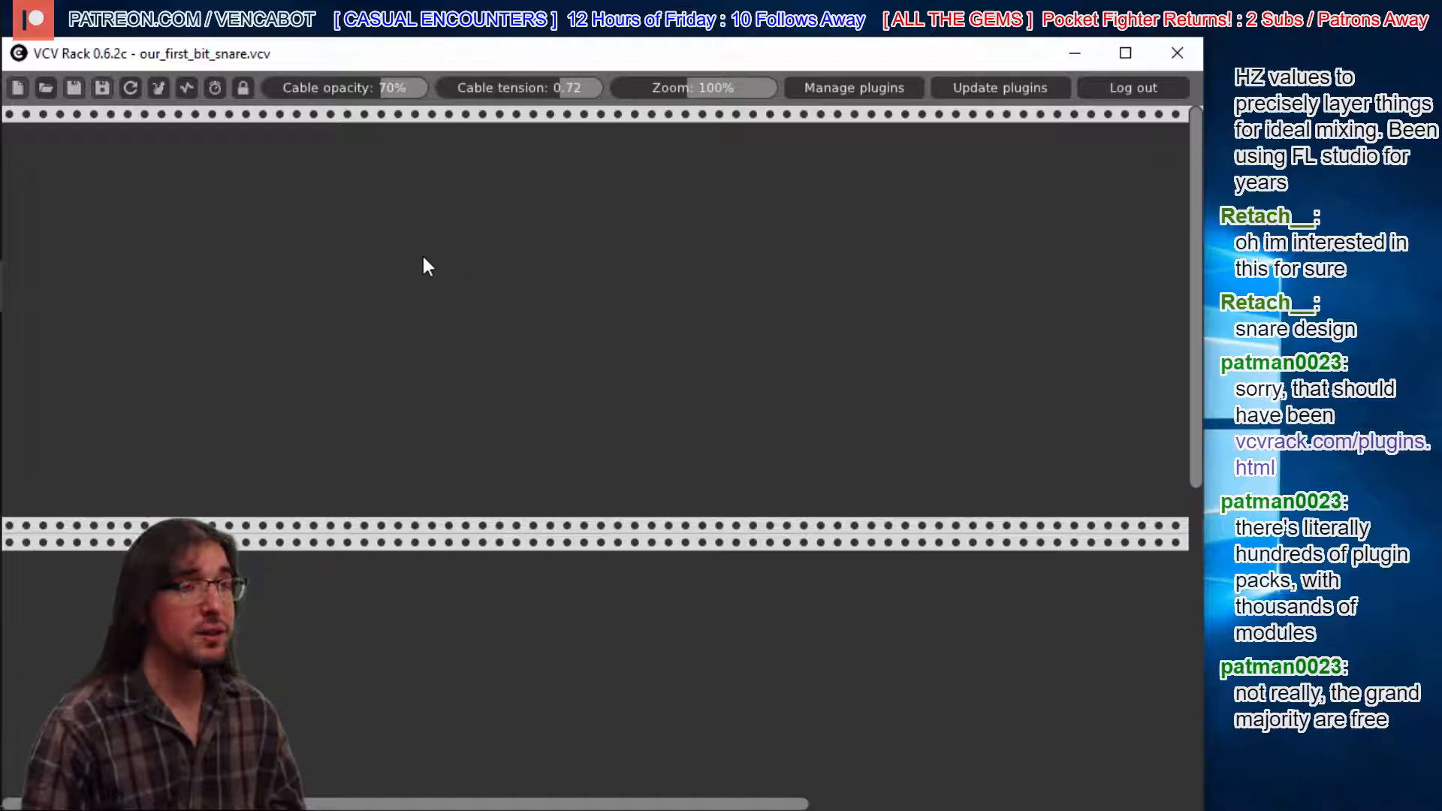
- Add the Core Audio module and place it at the far right of the visible upper rack row
right_click(365, 189)
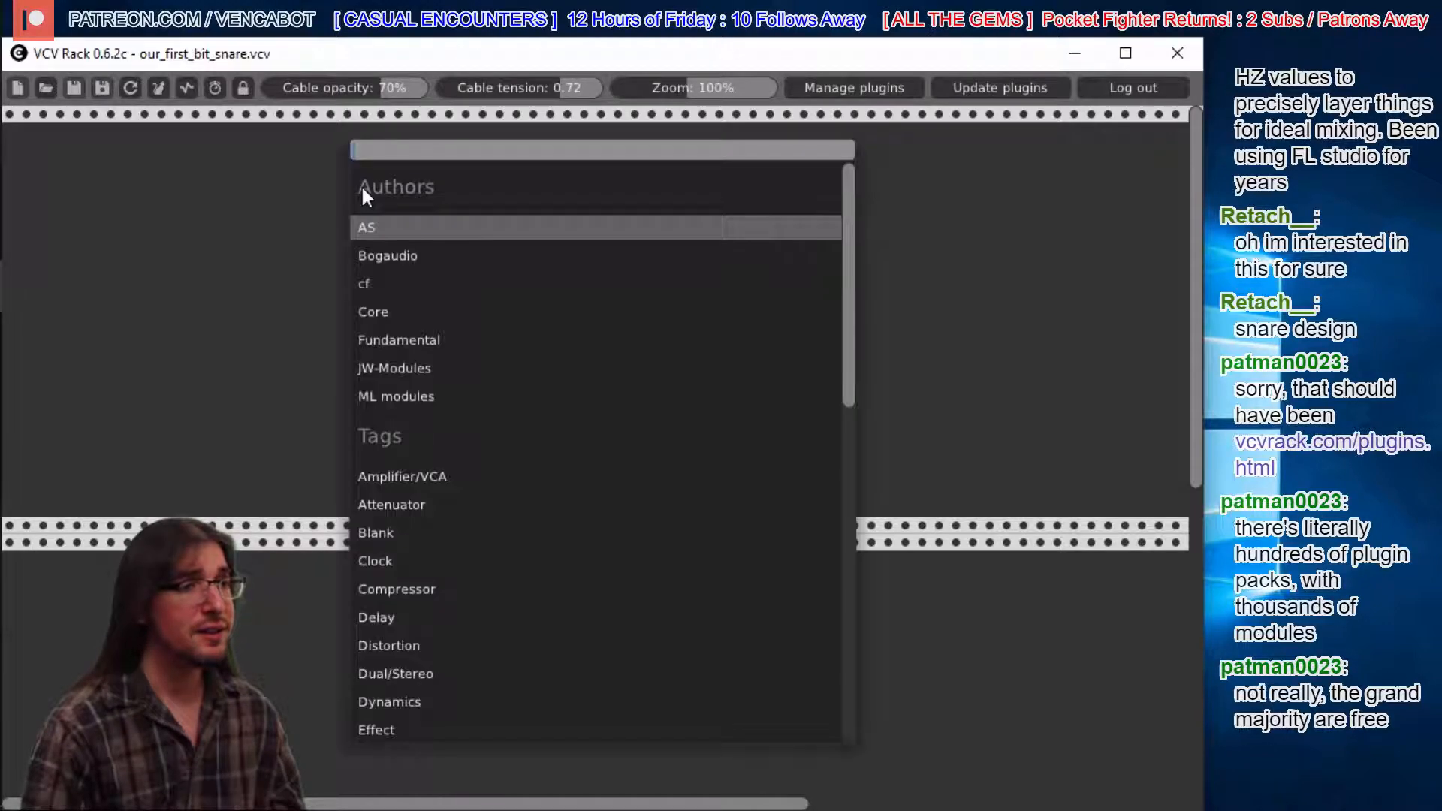
click(388, 310)
click(393, 255)
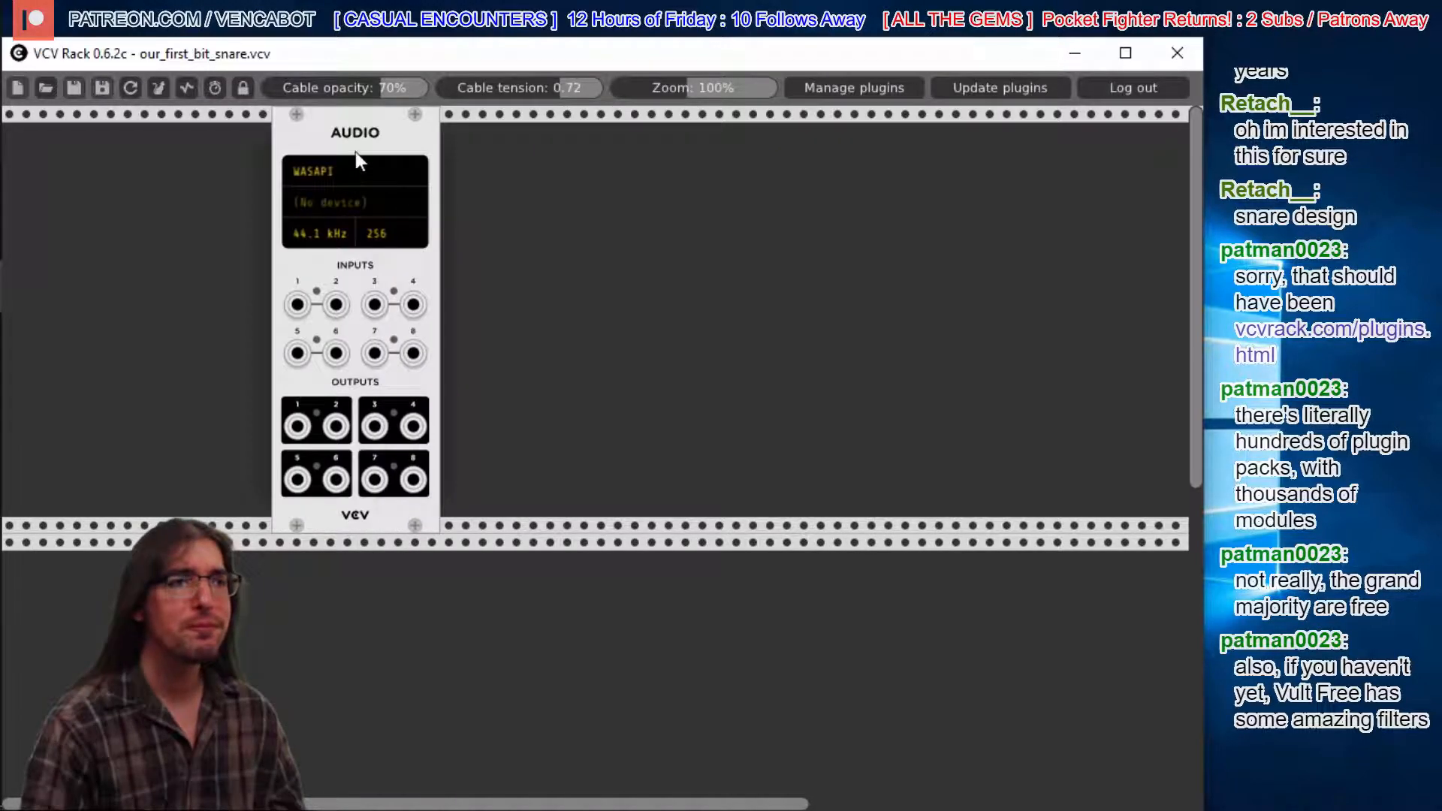
drag(362, 128, 1099, 159)
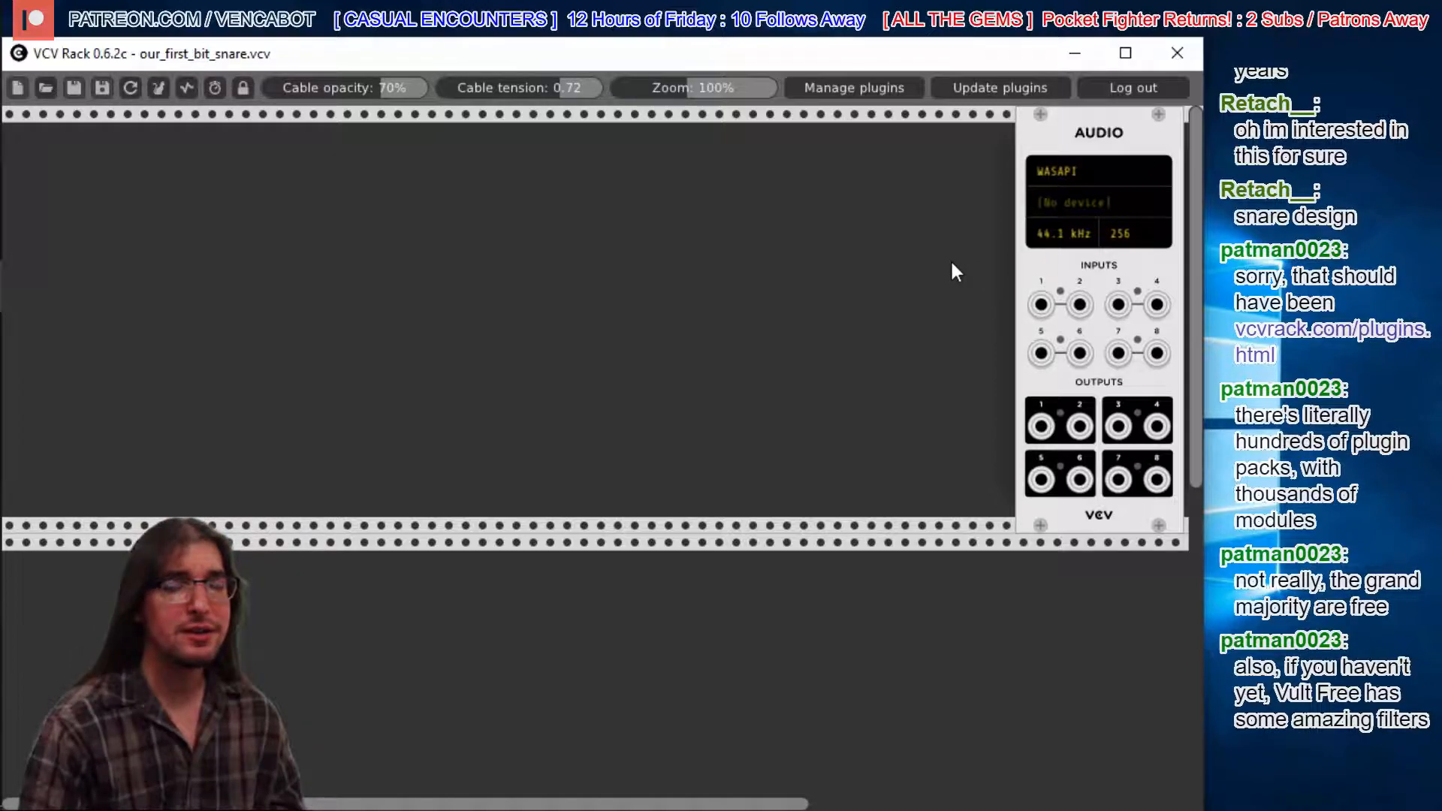
- Set the Audio module's driver to DirectSound and its device to Default Device (1-2 out)
right_click(403, 173)
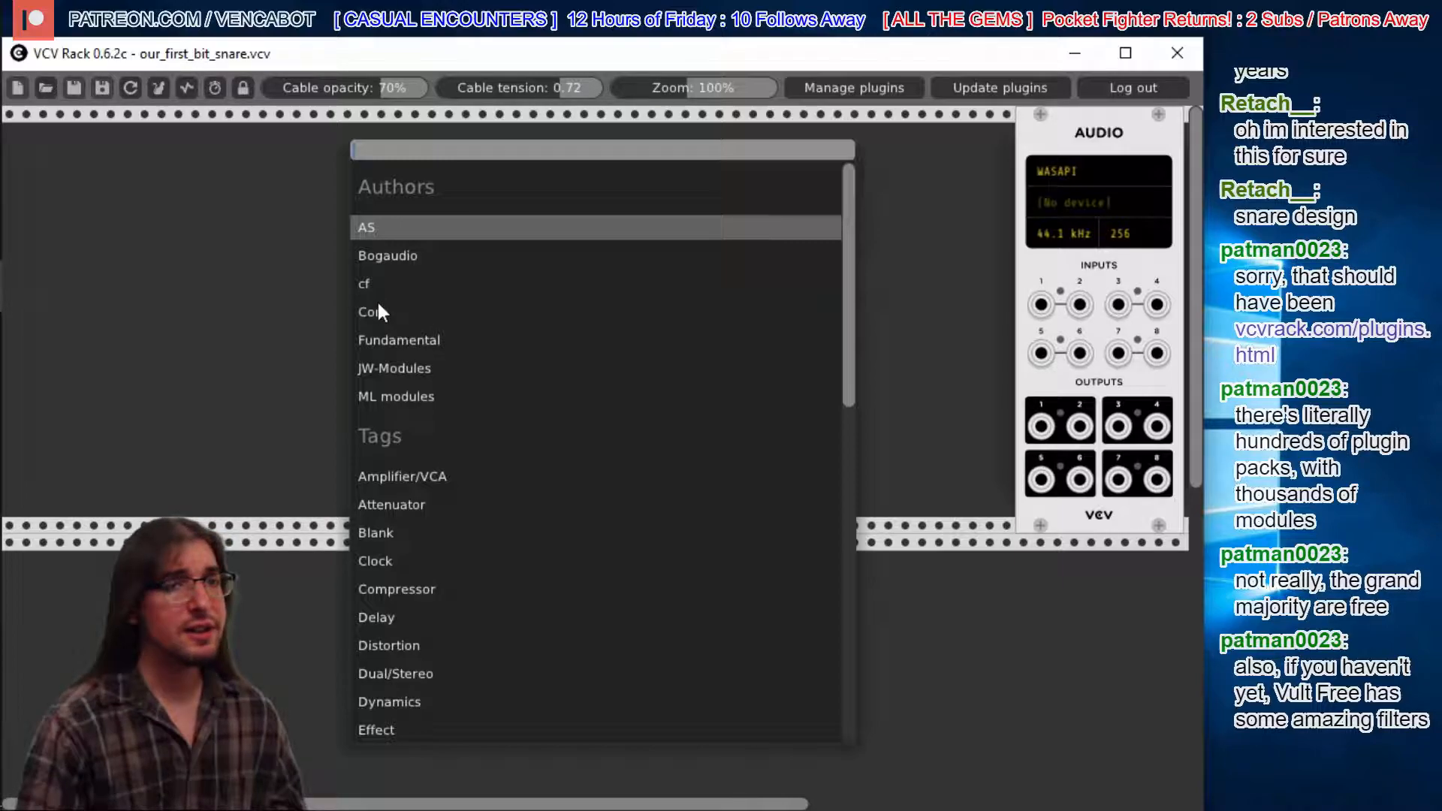
click(1092, 170)
click(1091, 167)
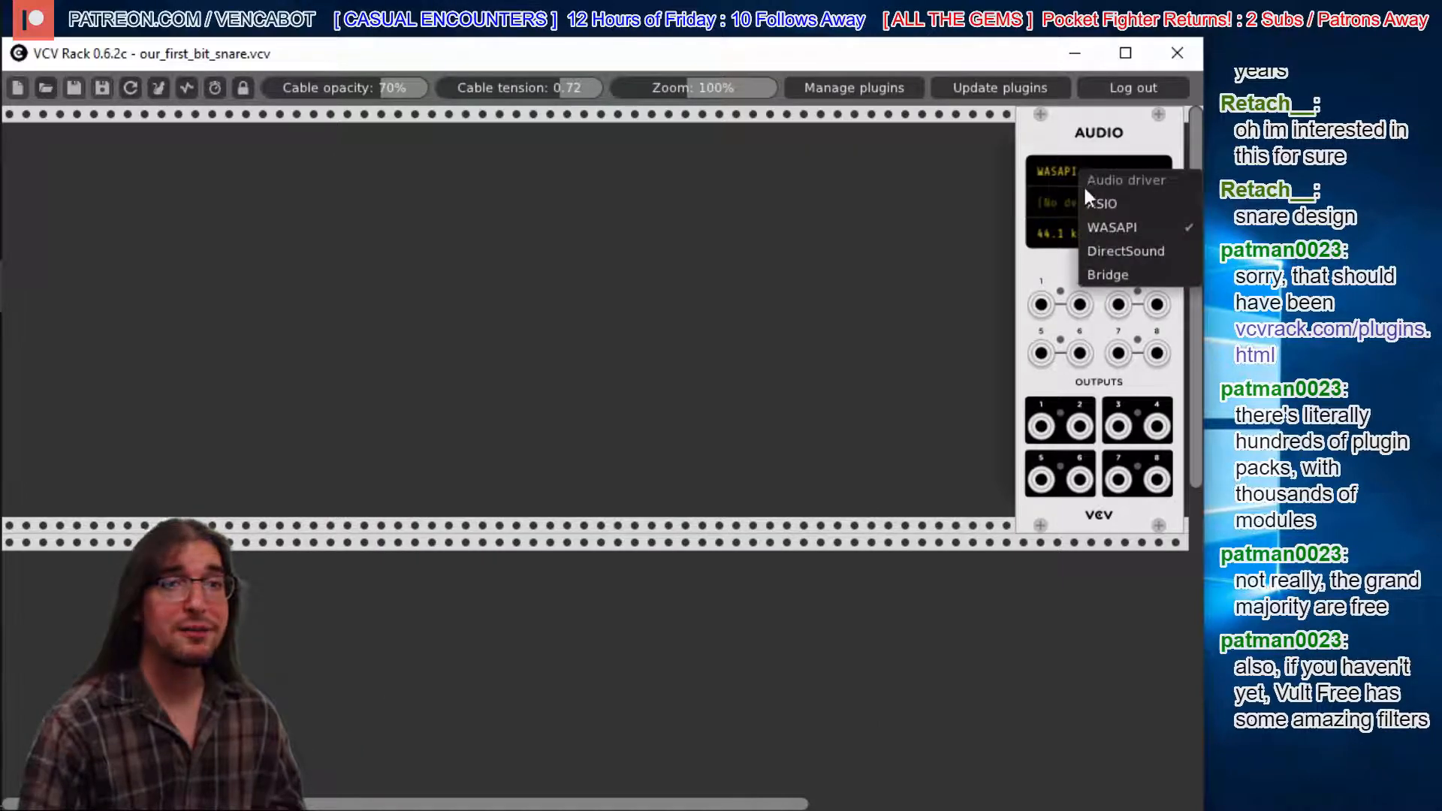
click(1129, 242)
click(1093, 205)
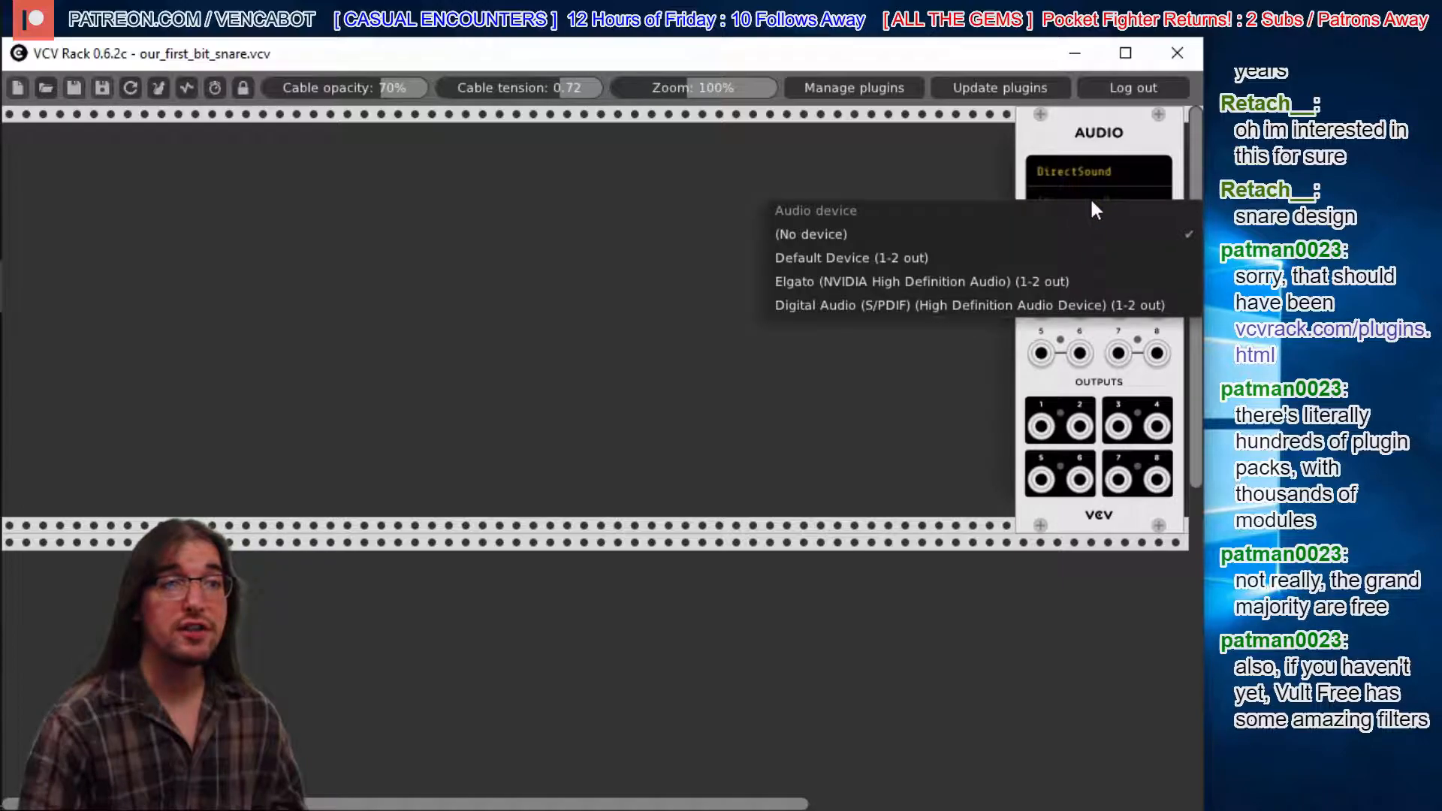
click(977, 254)
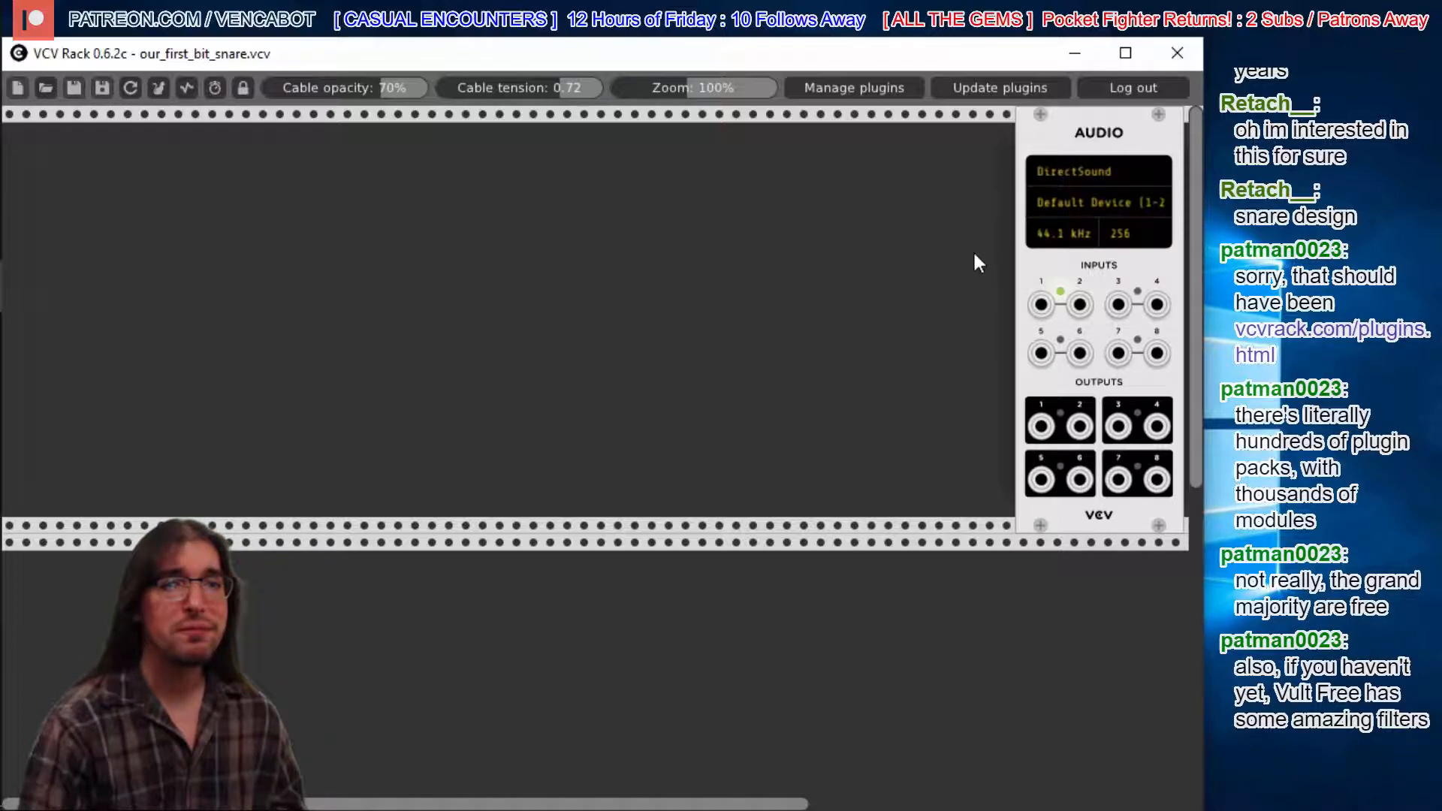
- Add a Fundamental Mixer and place it just left of the Audio module with a narrow gap
right_click(487, 205)
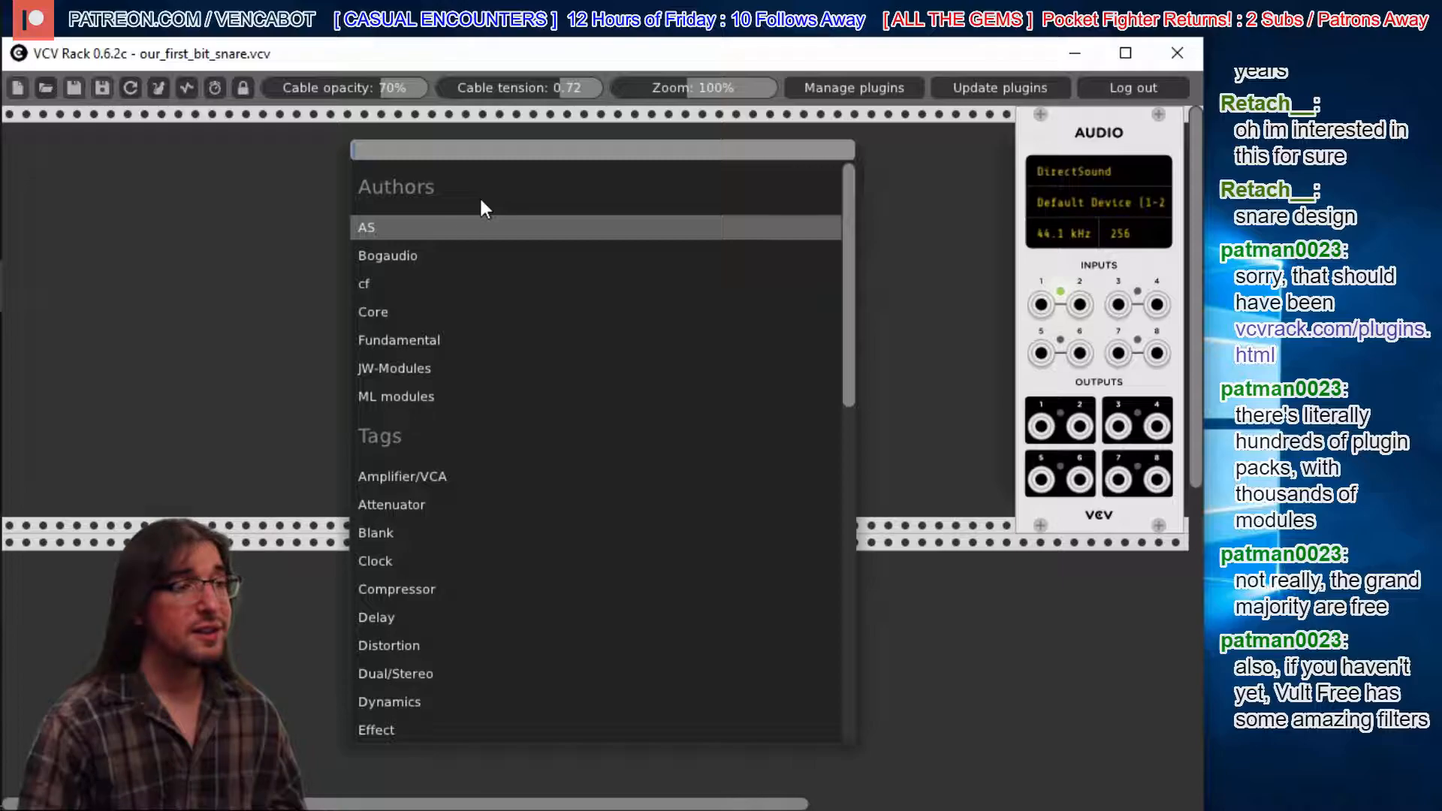
click(404, 340)
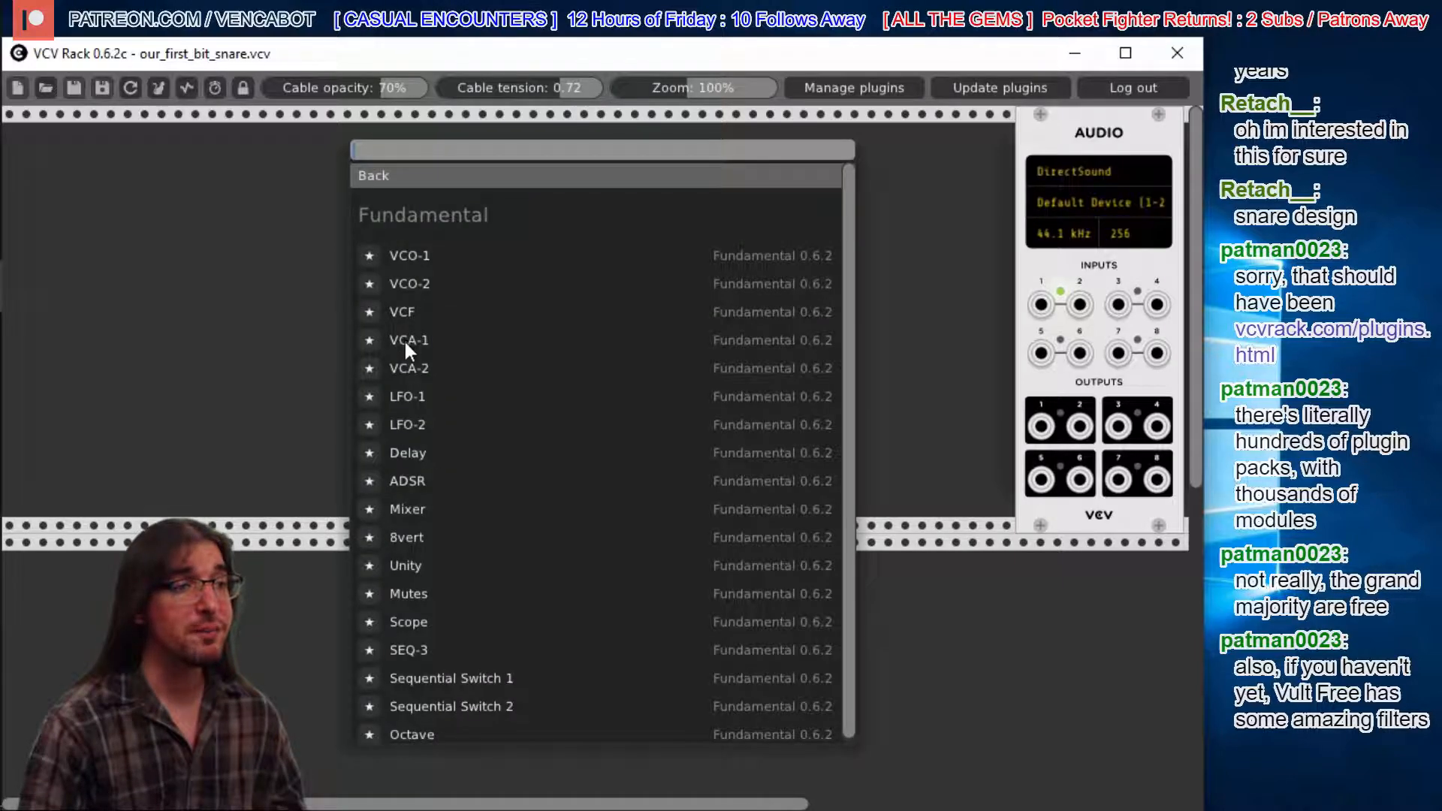
click(419, 503)
drag(469, 129, 899, 141)
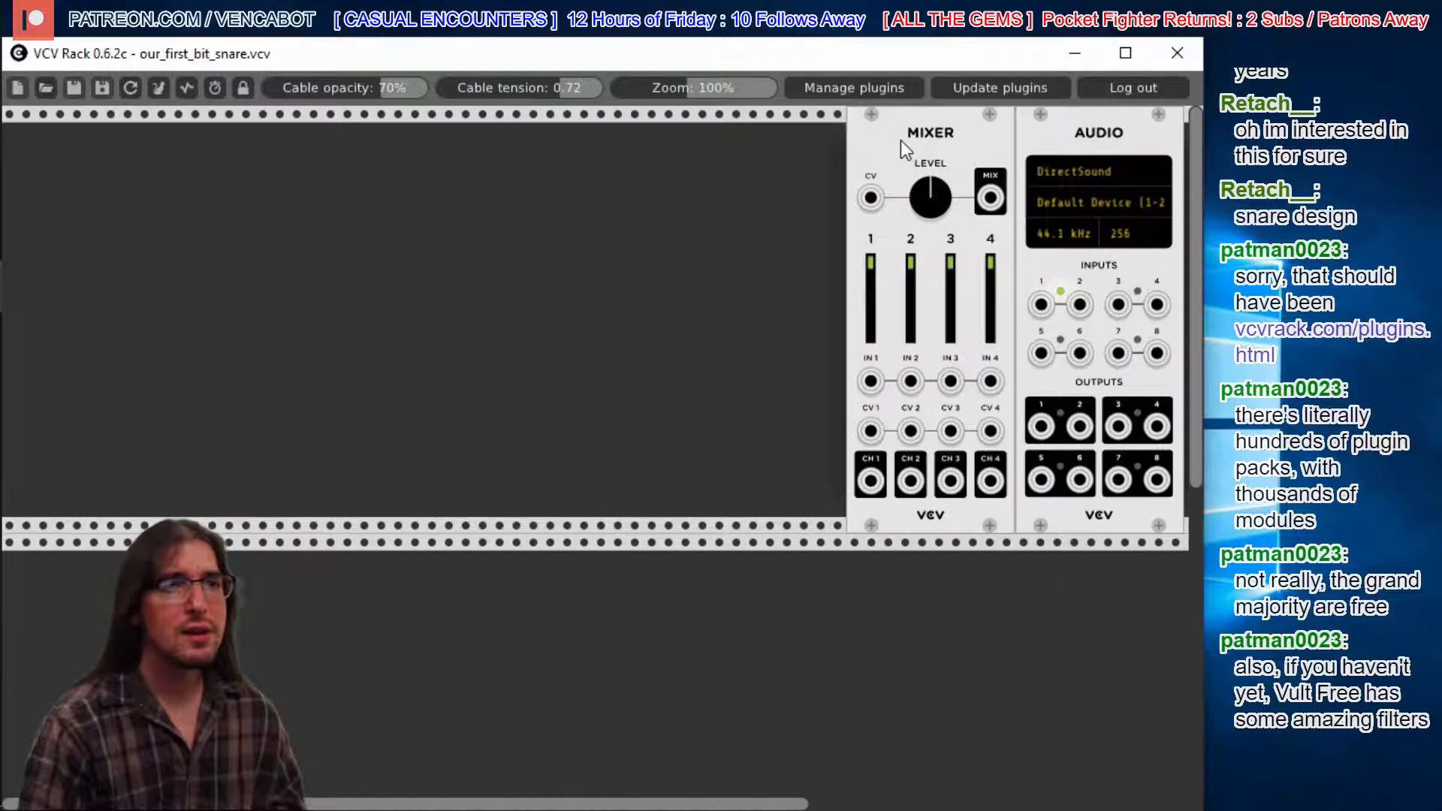
- Lower all four mixer channels near minimum and connect the mixer's MIX output to Audio inputs 1 and 2
drag(863, 251, 863, 330)
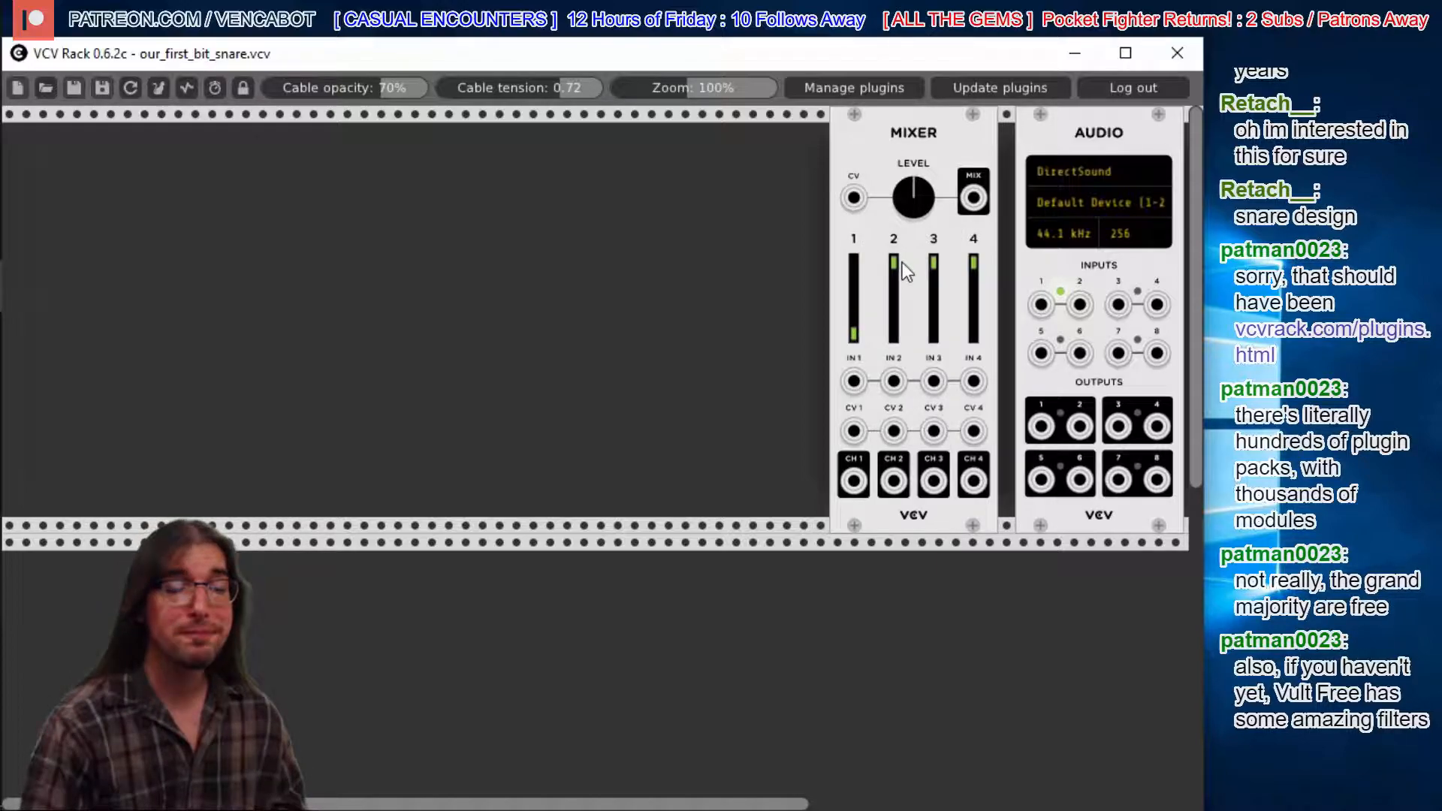
drag(902, 262, 902, 335)
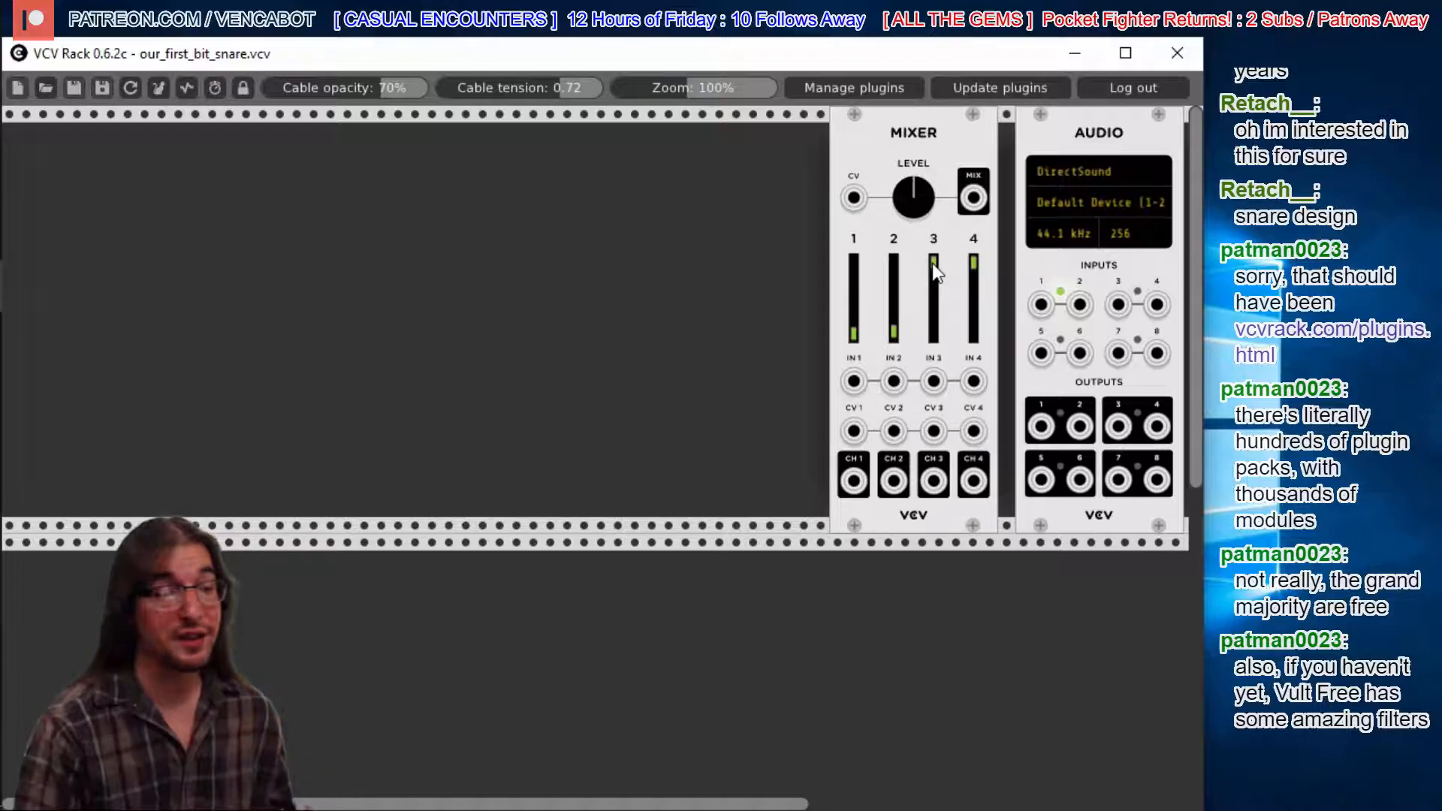
drag(931, 263, 931, 324)
drag(973, 261, 973, 330)
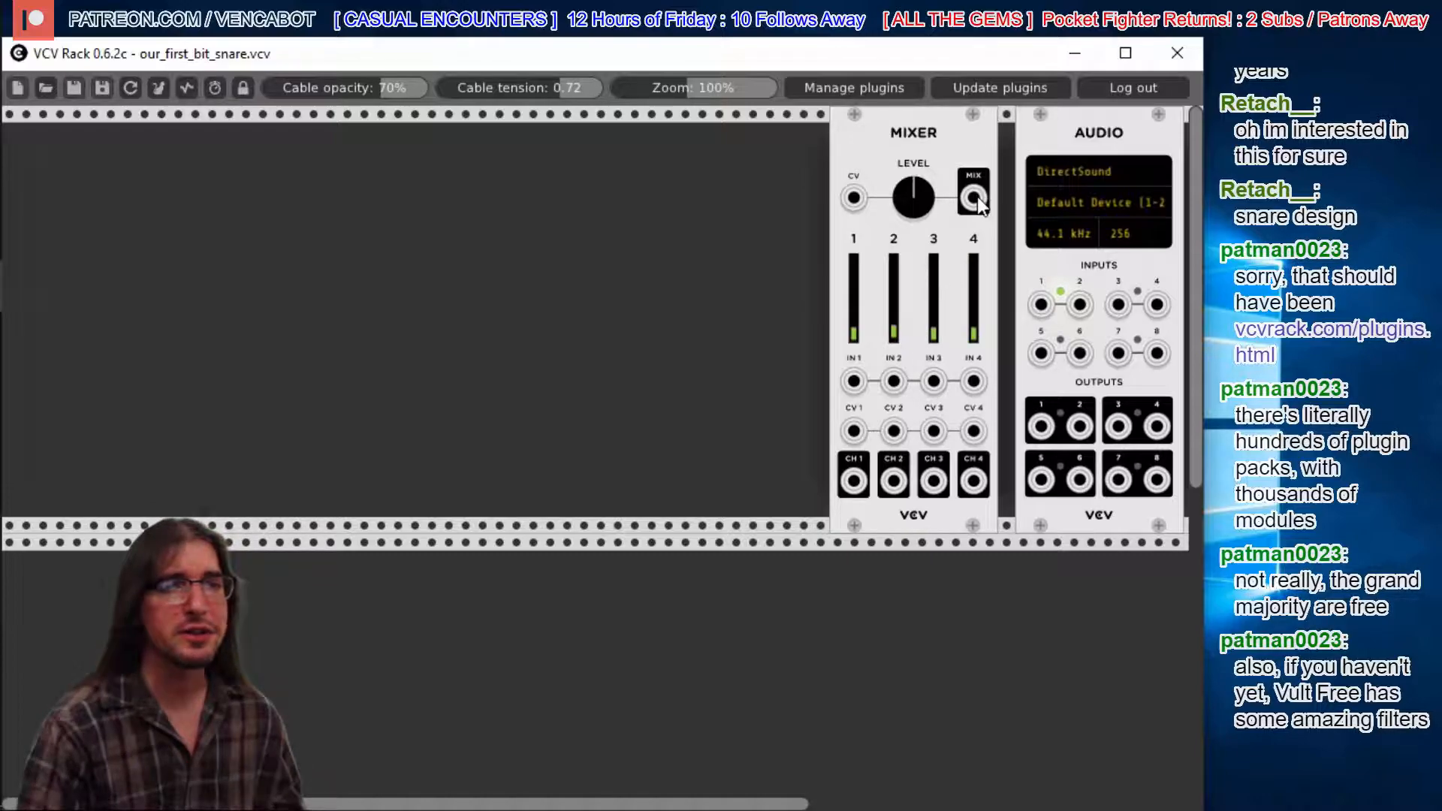
drag(976, 201, 1040, 304)
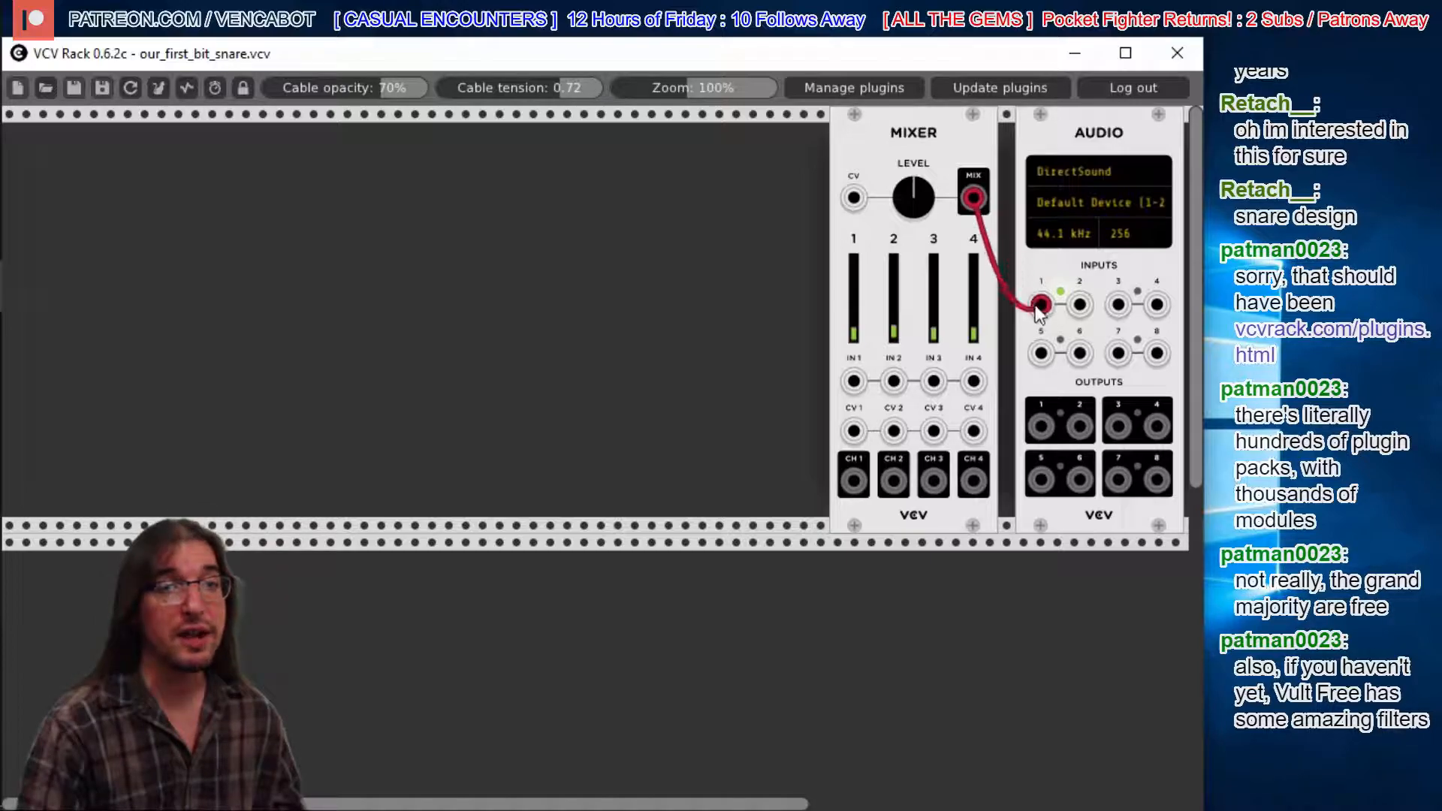
drag(974, 198, 1079, 309)
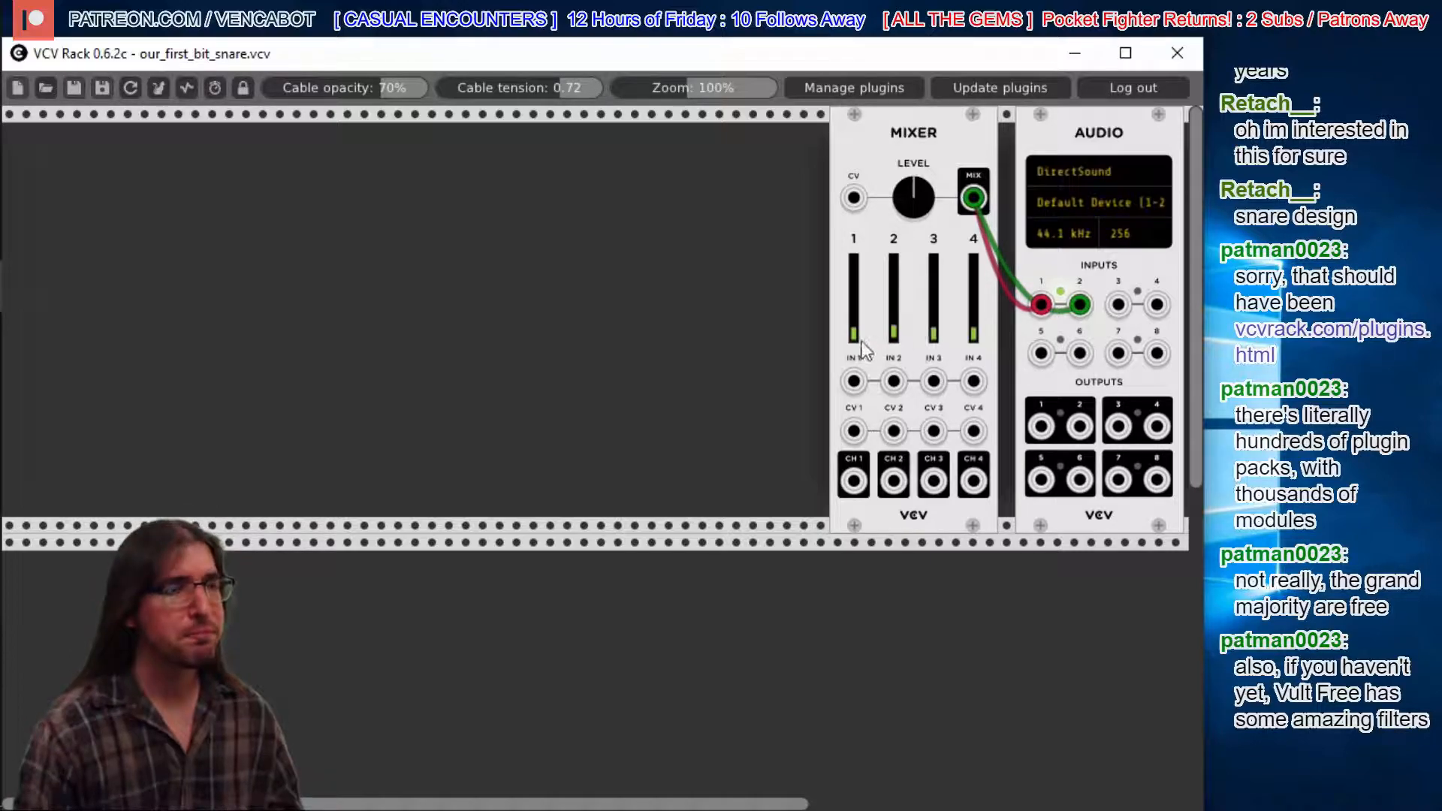
- Add a Fundamental VCO-1 well left of the mixer and connect its SIN output to mixer IN 1
right_click(474, 210)
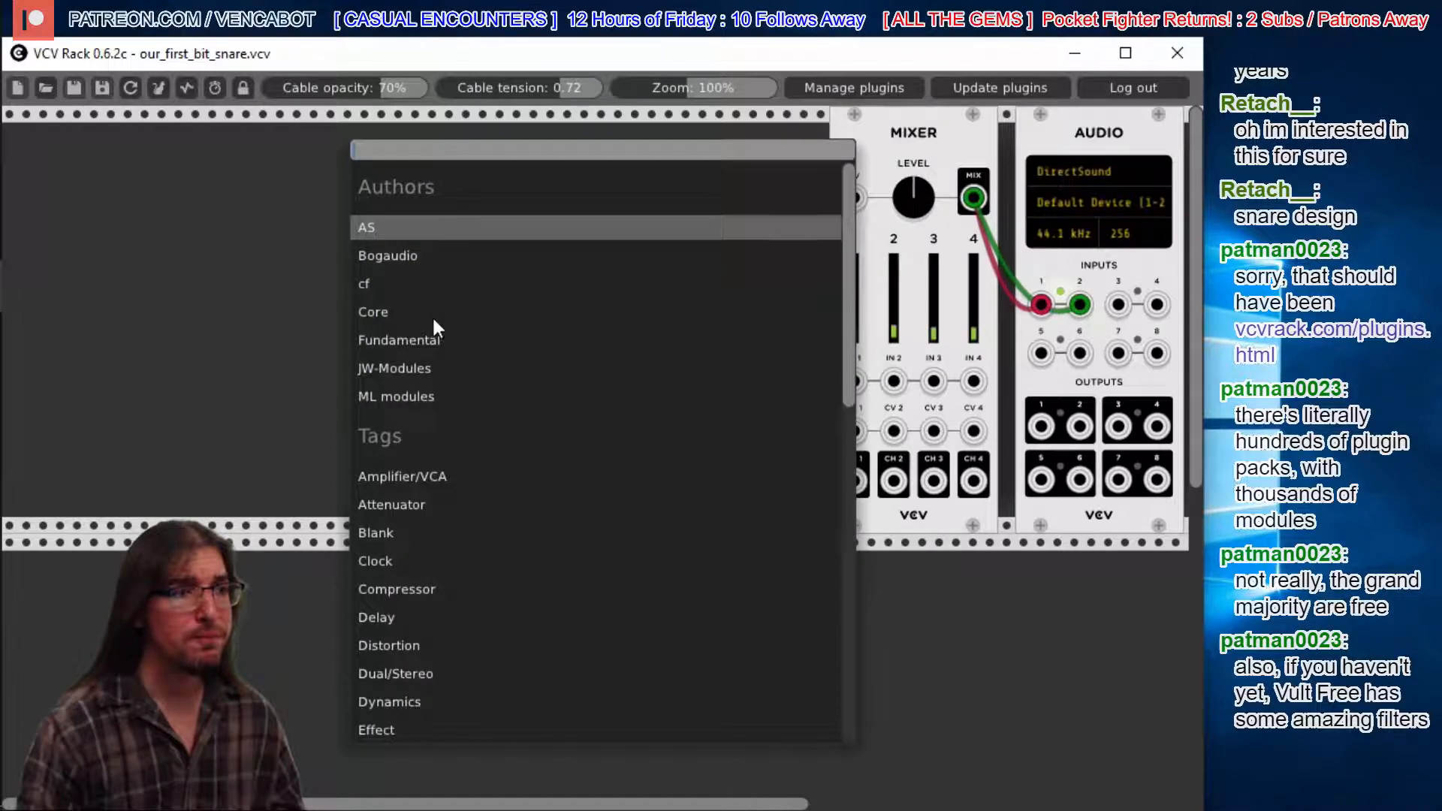
click(389, 336)
click(411, 257)
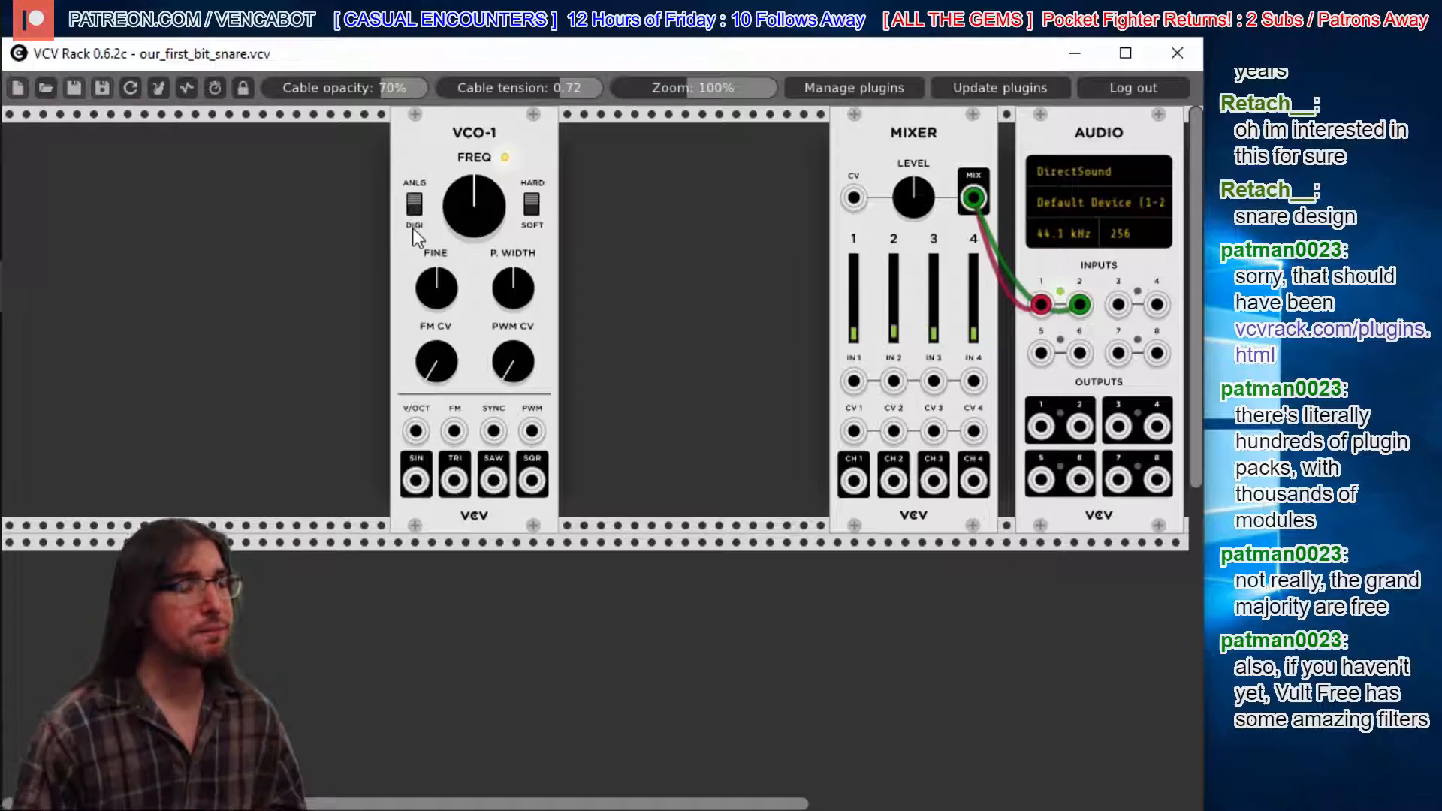
drag(469, 128, 452, 129)
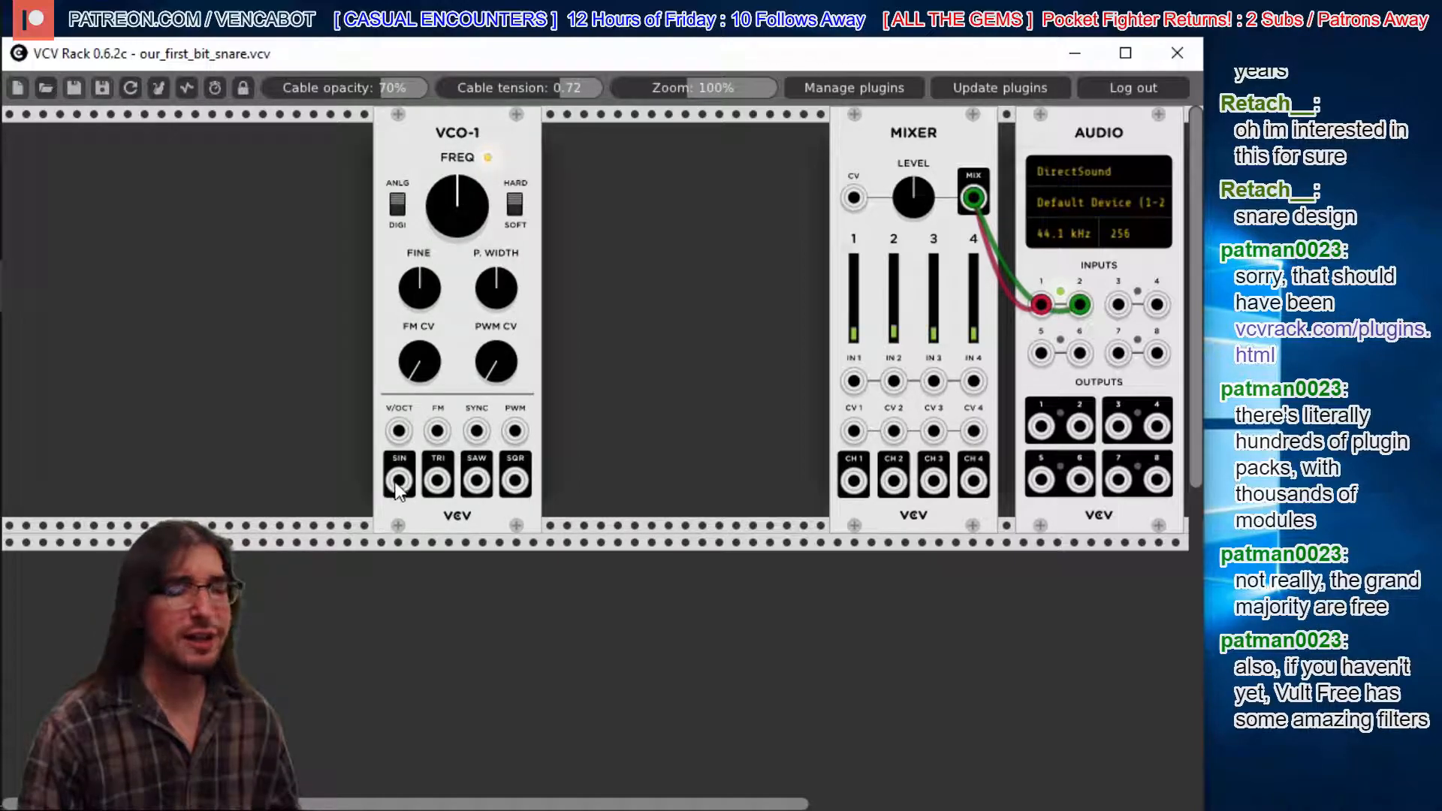
drag(398, 480, 854, 381)
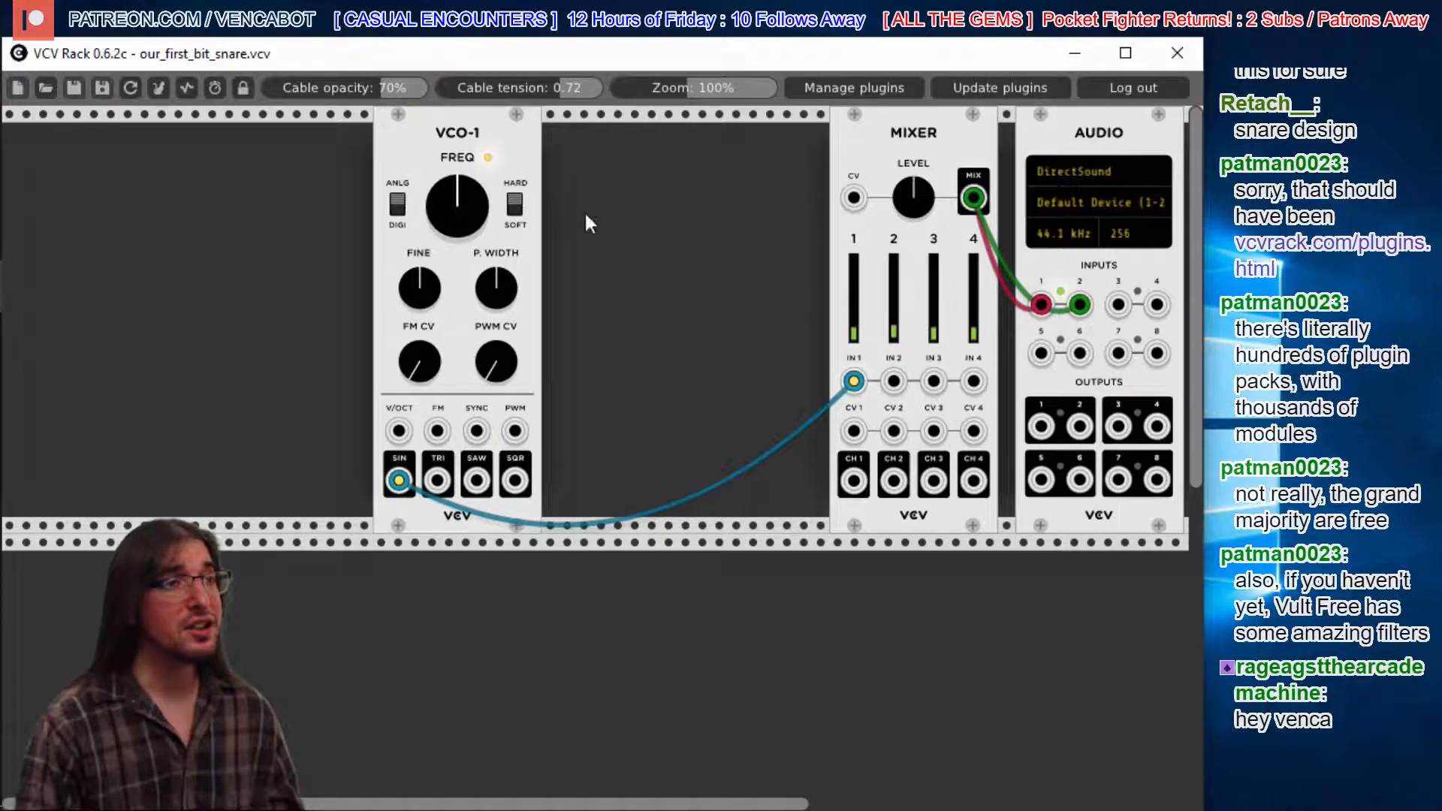
drag(448, 134, 370, 120)
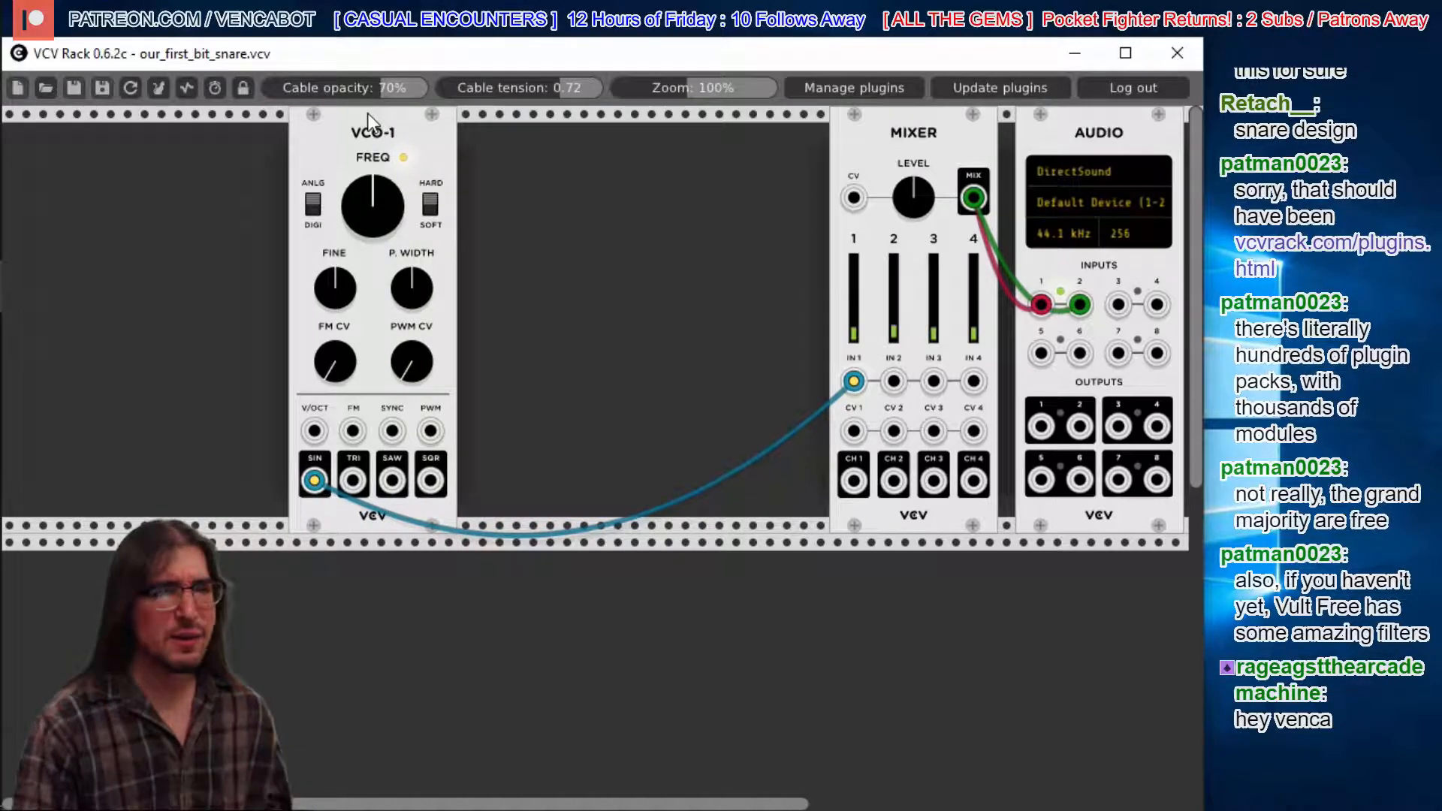
- Add a Fundamental ADSR just left of the mixer and connect its OUT to the mixer's CV 1 input
right_click(521, 188)
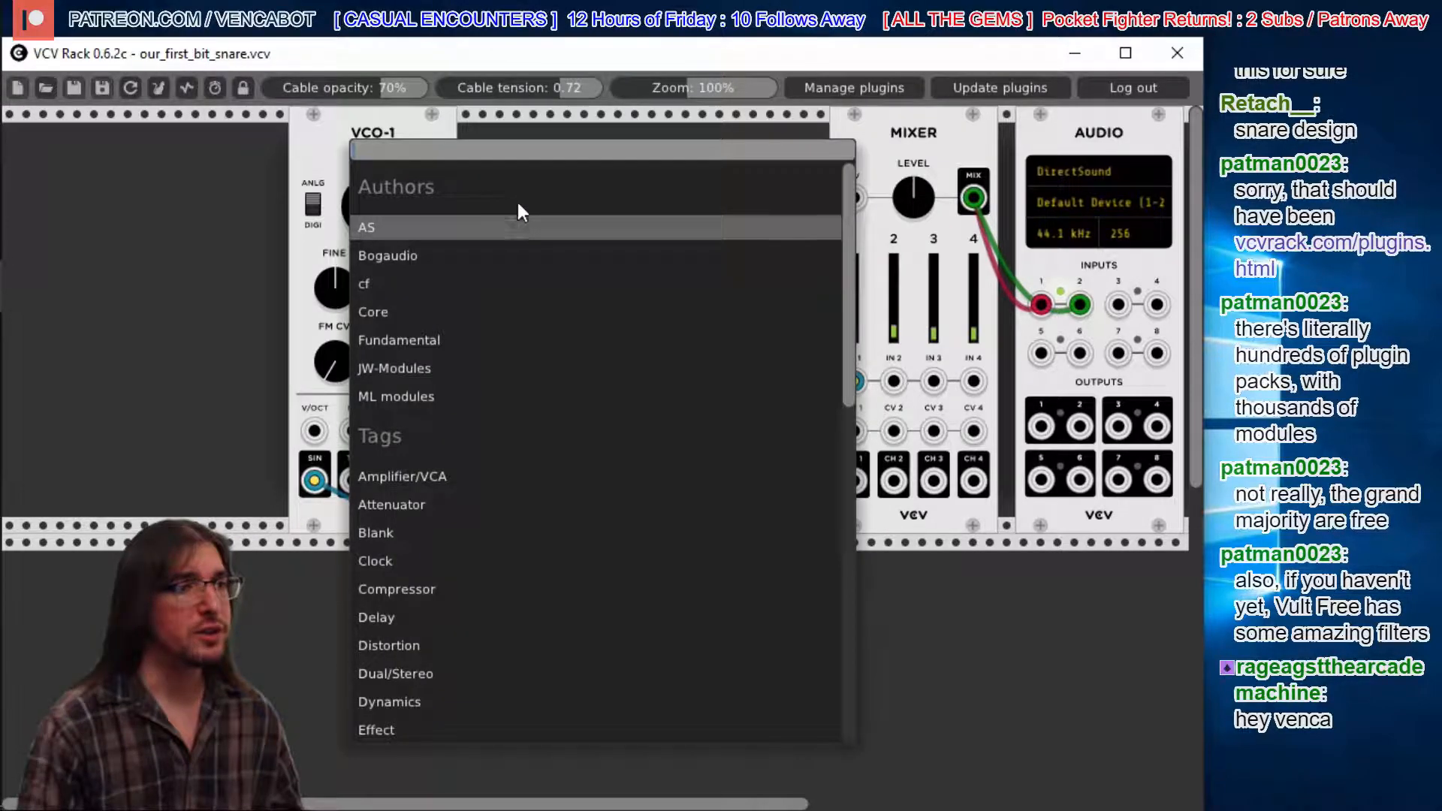
click(425, 342)
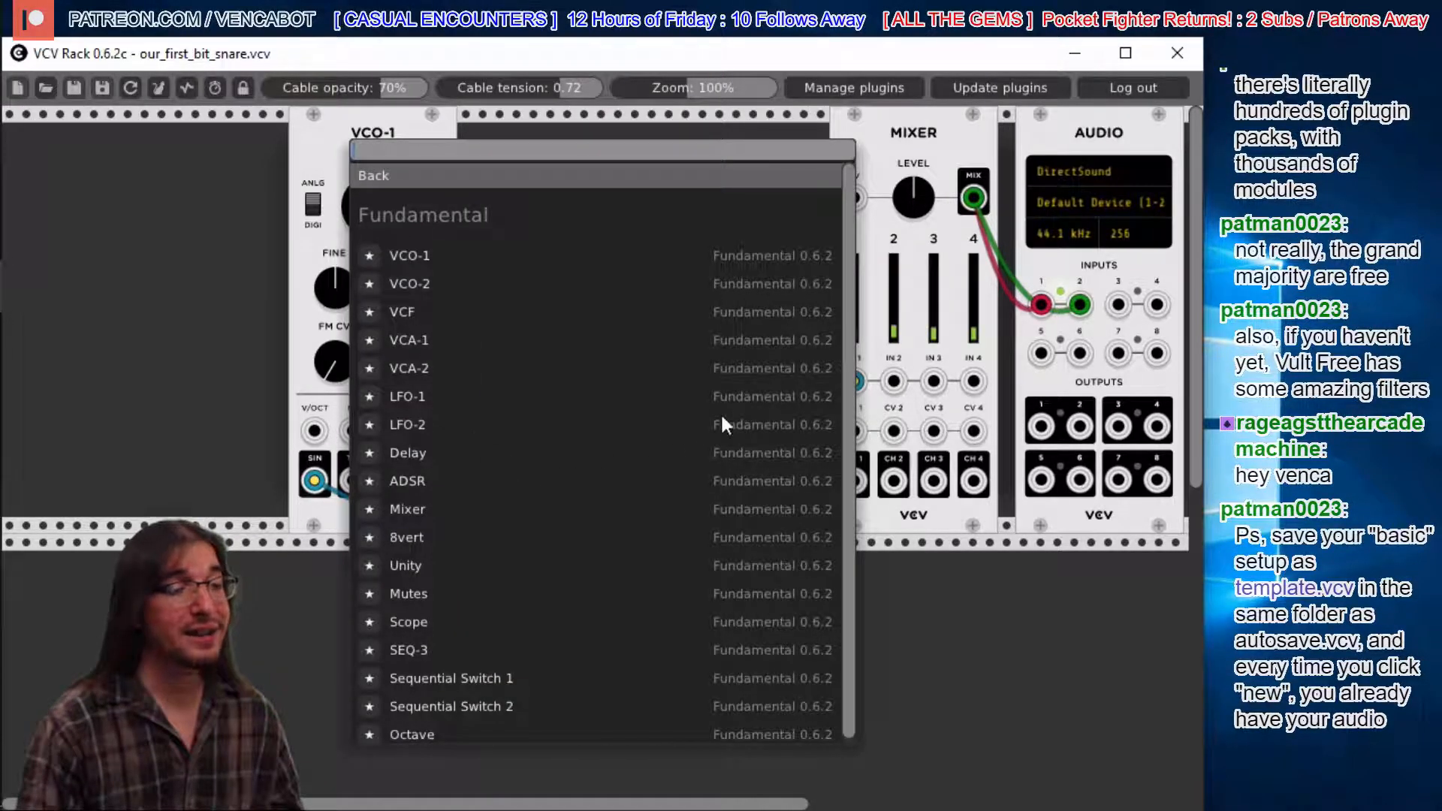
drag(852, 317, 851, 323)
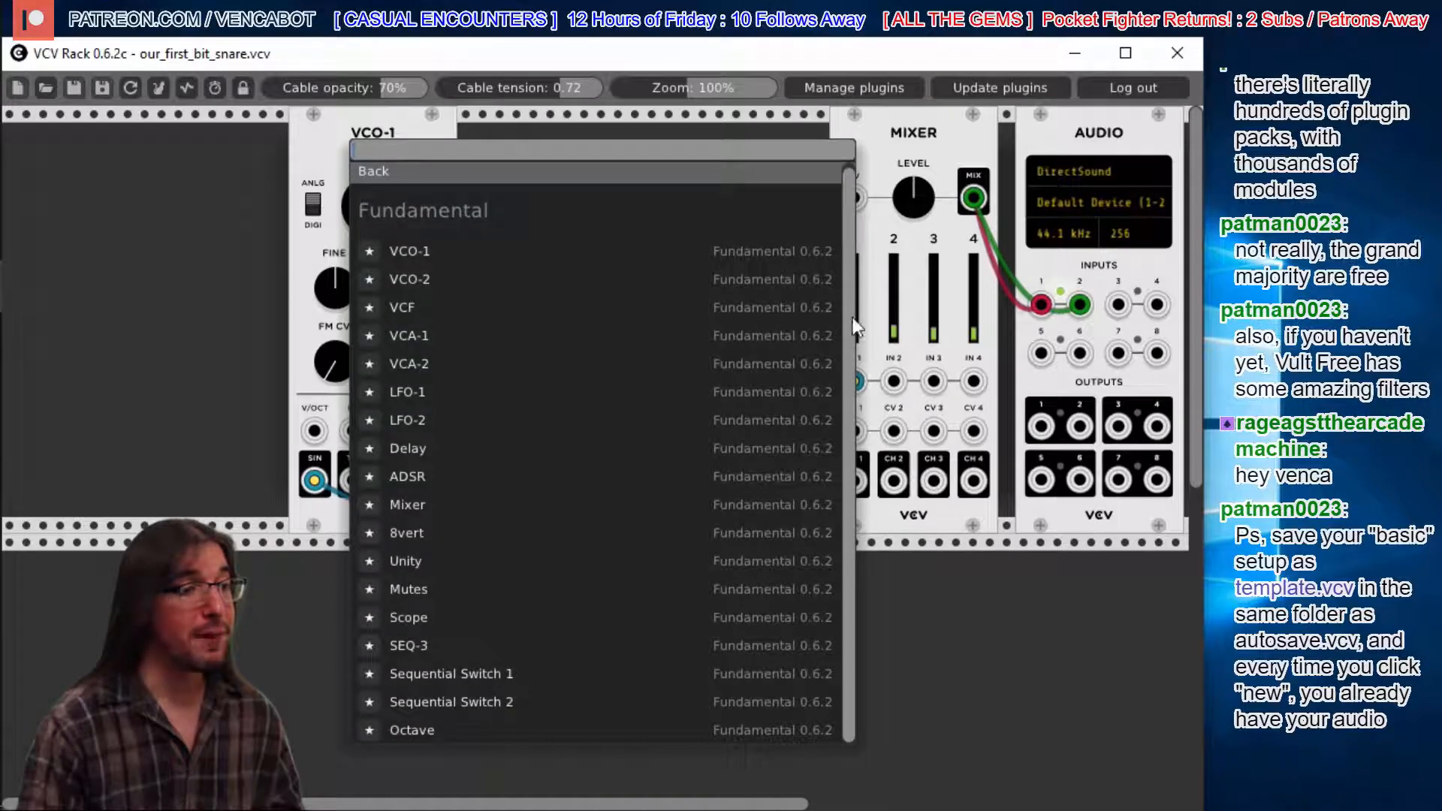
click(409, 476)
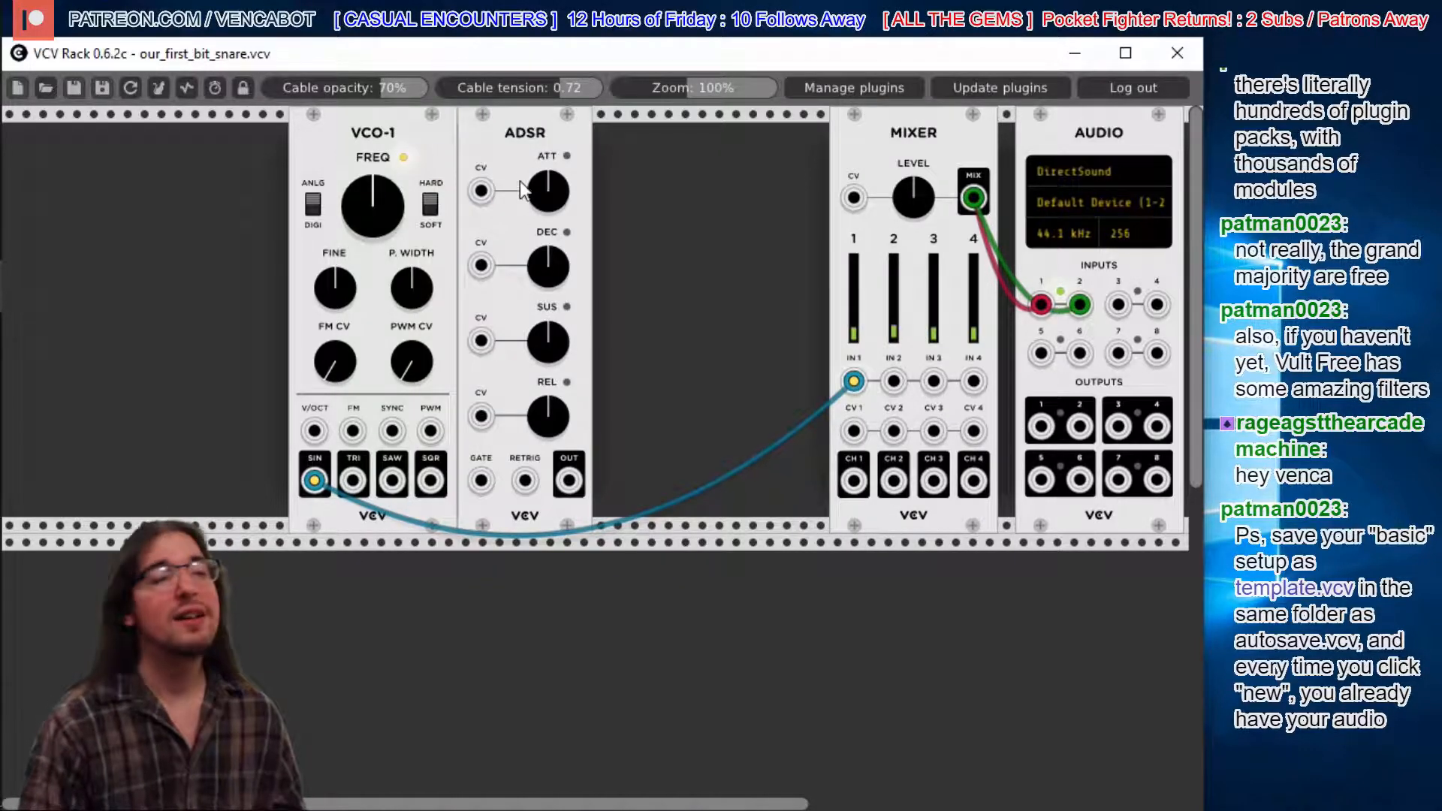
drag(526, 129, 746, 133)
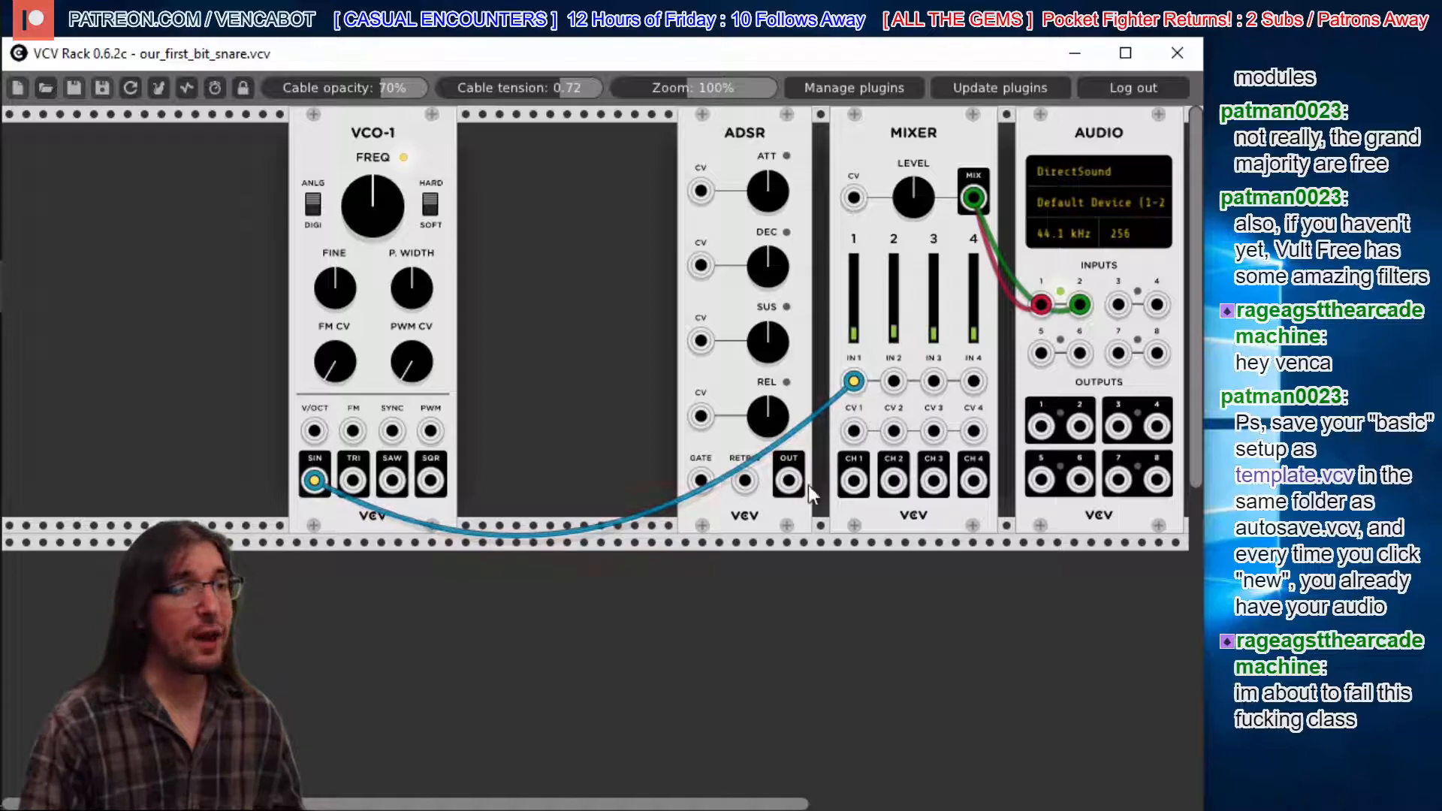
drag(789, 482, 854, 430)
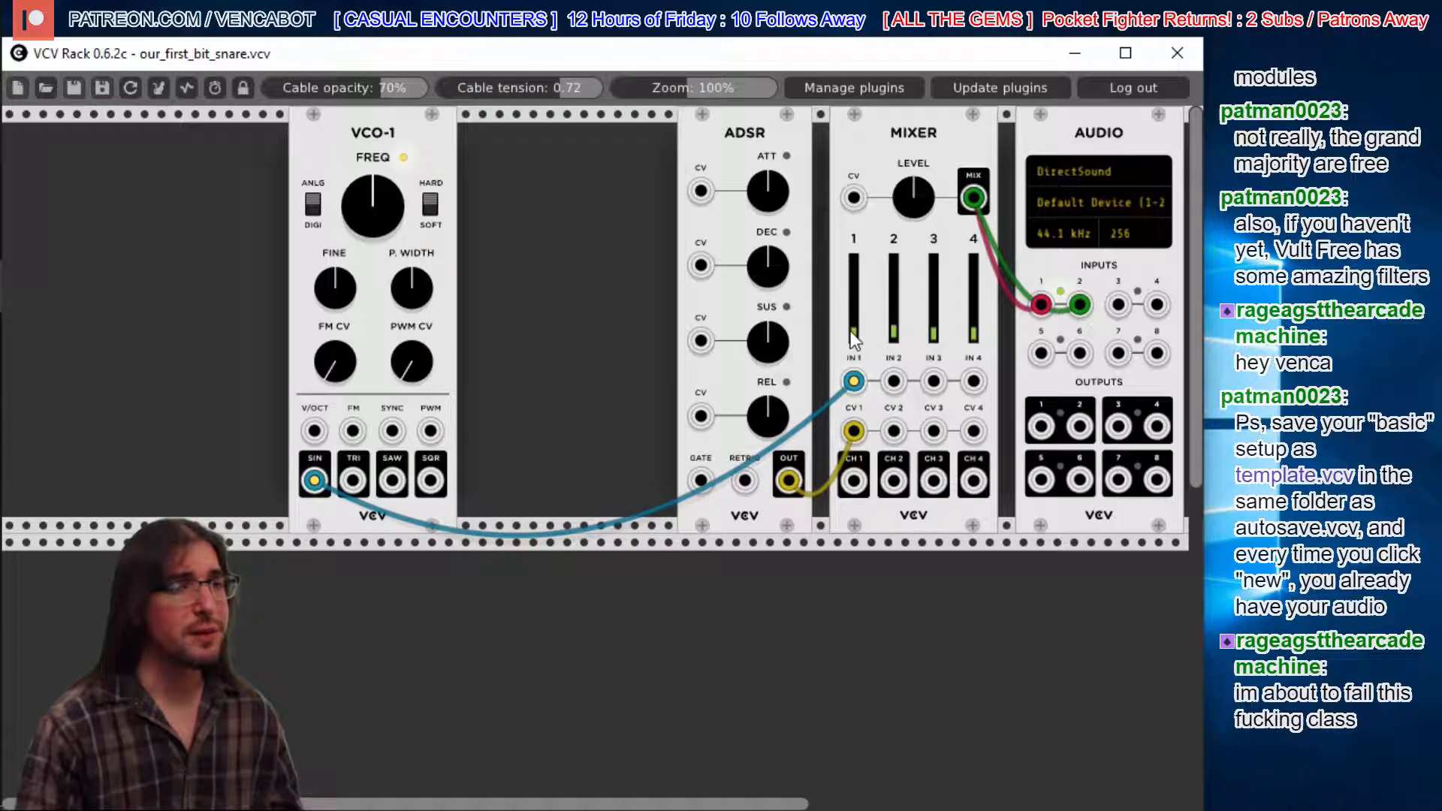
mouse_move(853, 331)
mouse_down()
mouse_move(854, 293)
mouse_move(854, 334)
mouse_up()
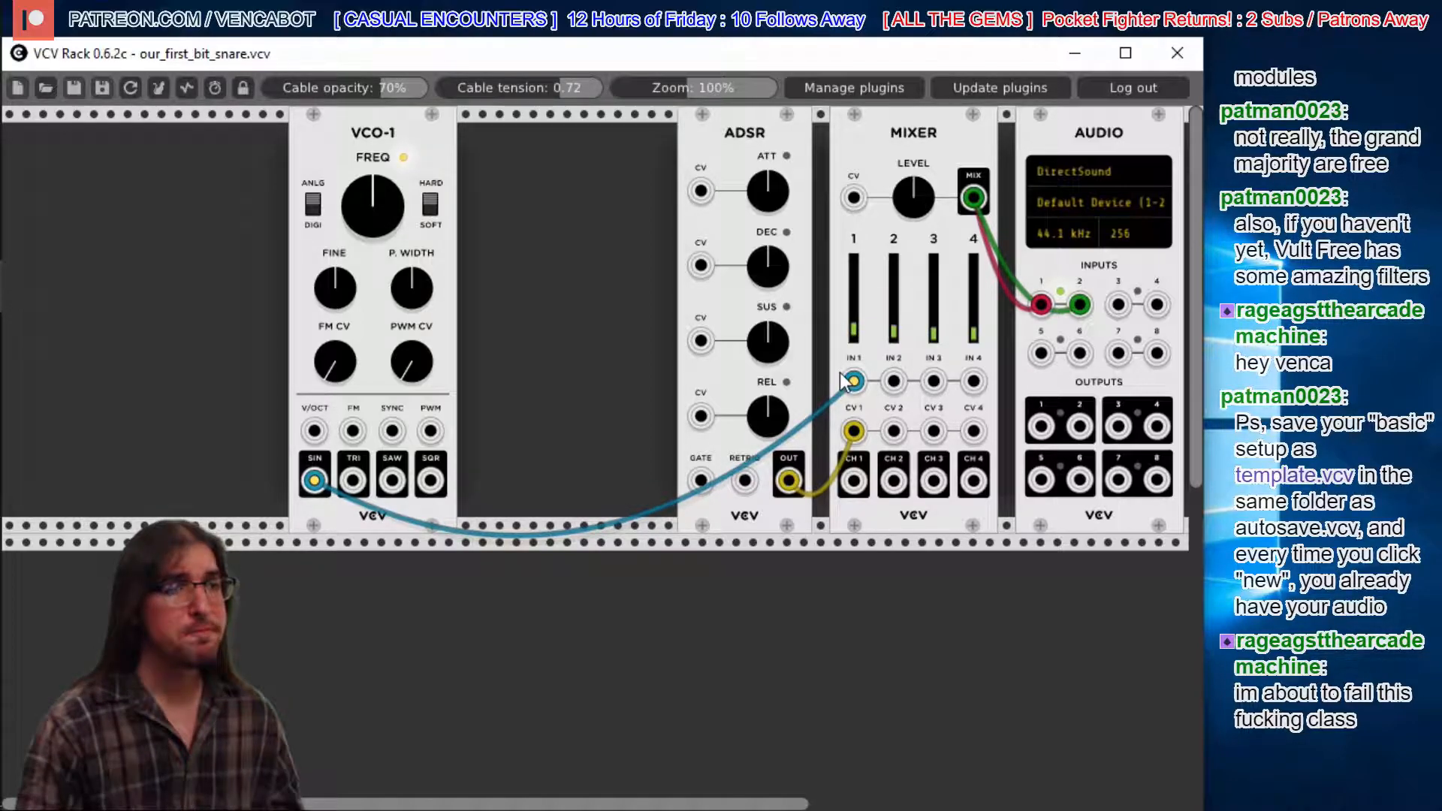
- Add a Fundamental LFO-1 directly below the mixer and gate the ADSR from its SQR output at a slightly lowered FREQ
right_click(607, 588)
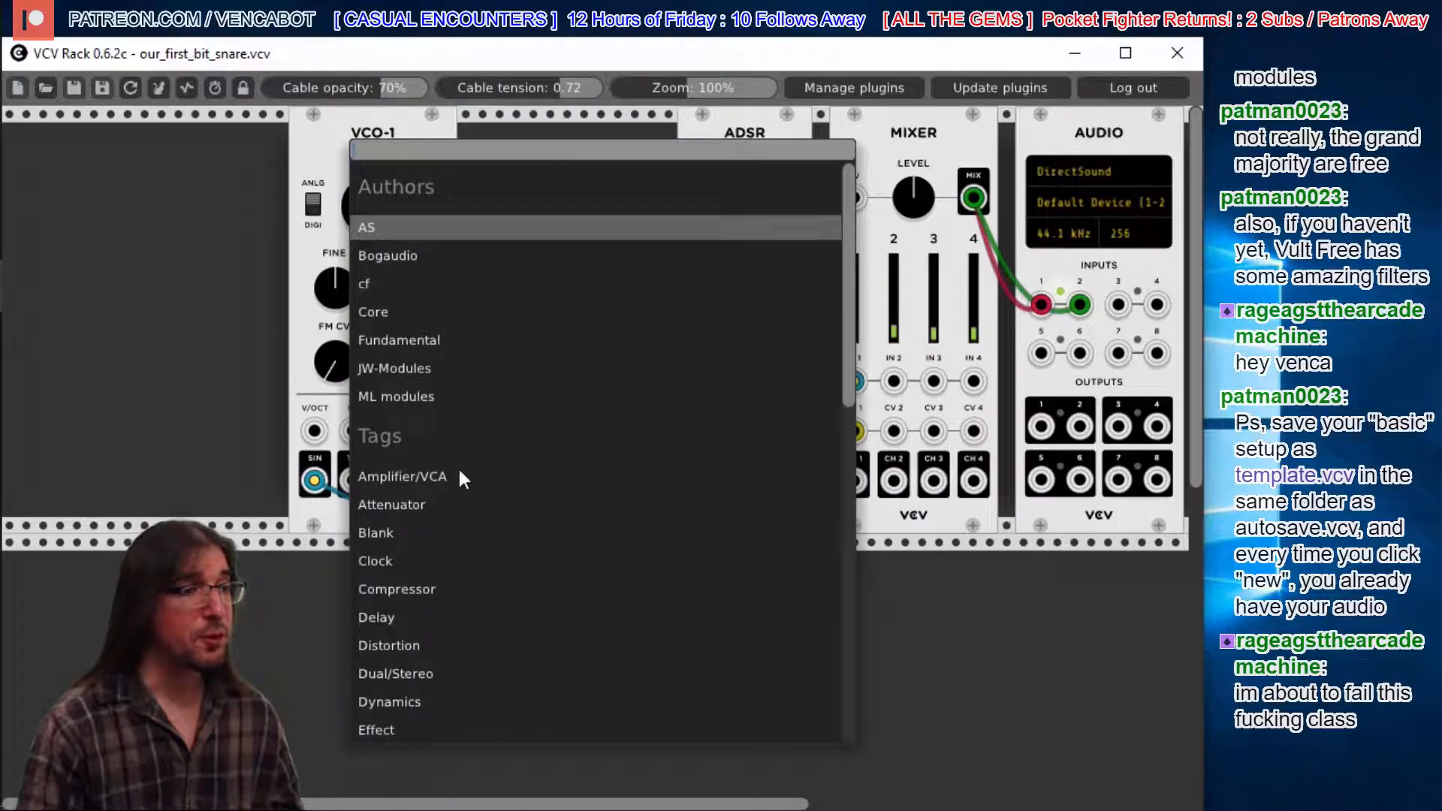
click(392, 341)
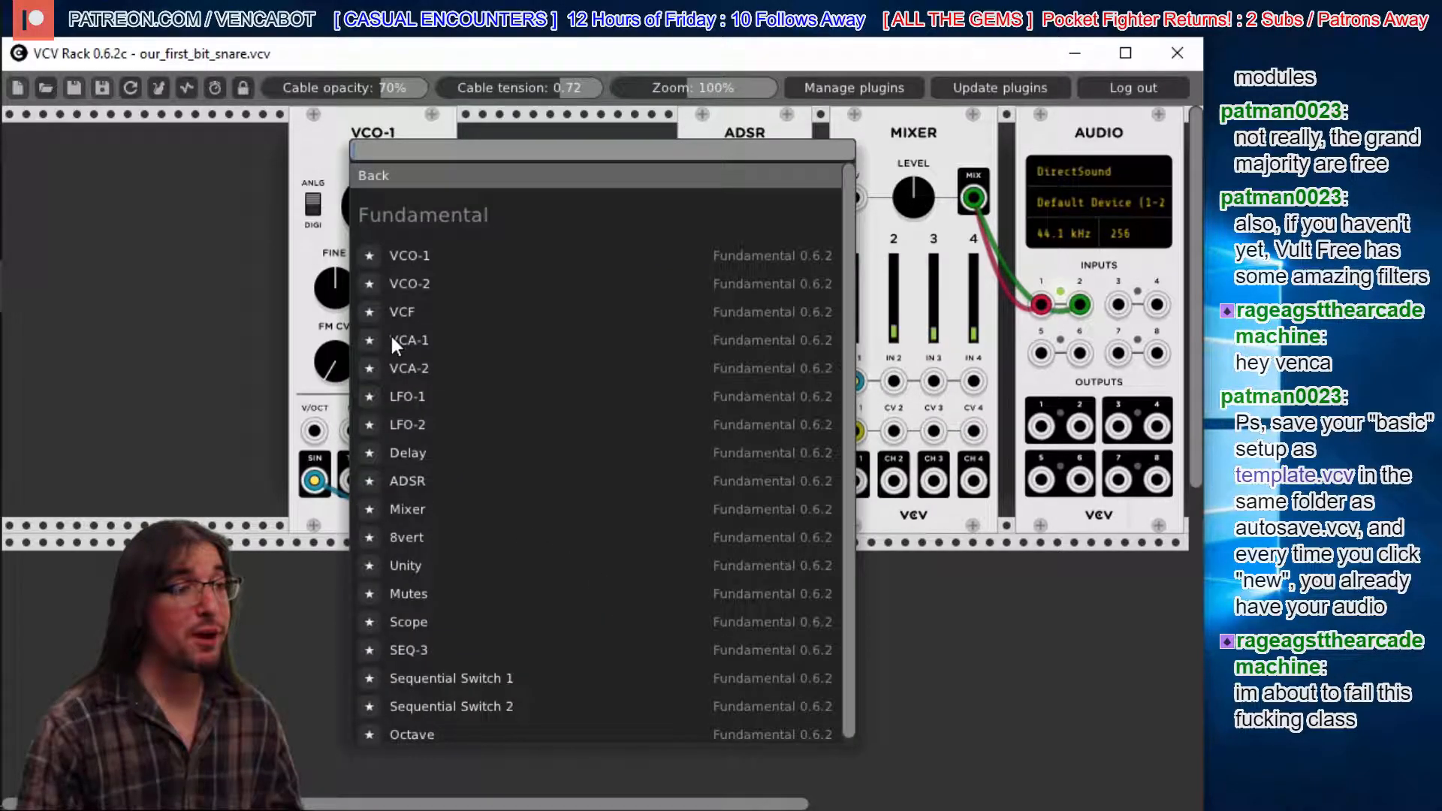
click(409, 394)
drag(614, 566, 918, 566)
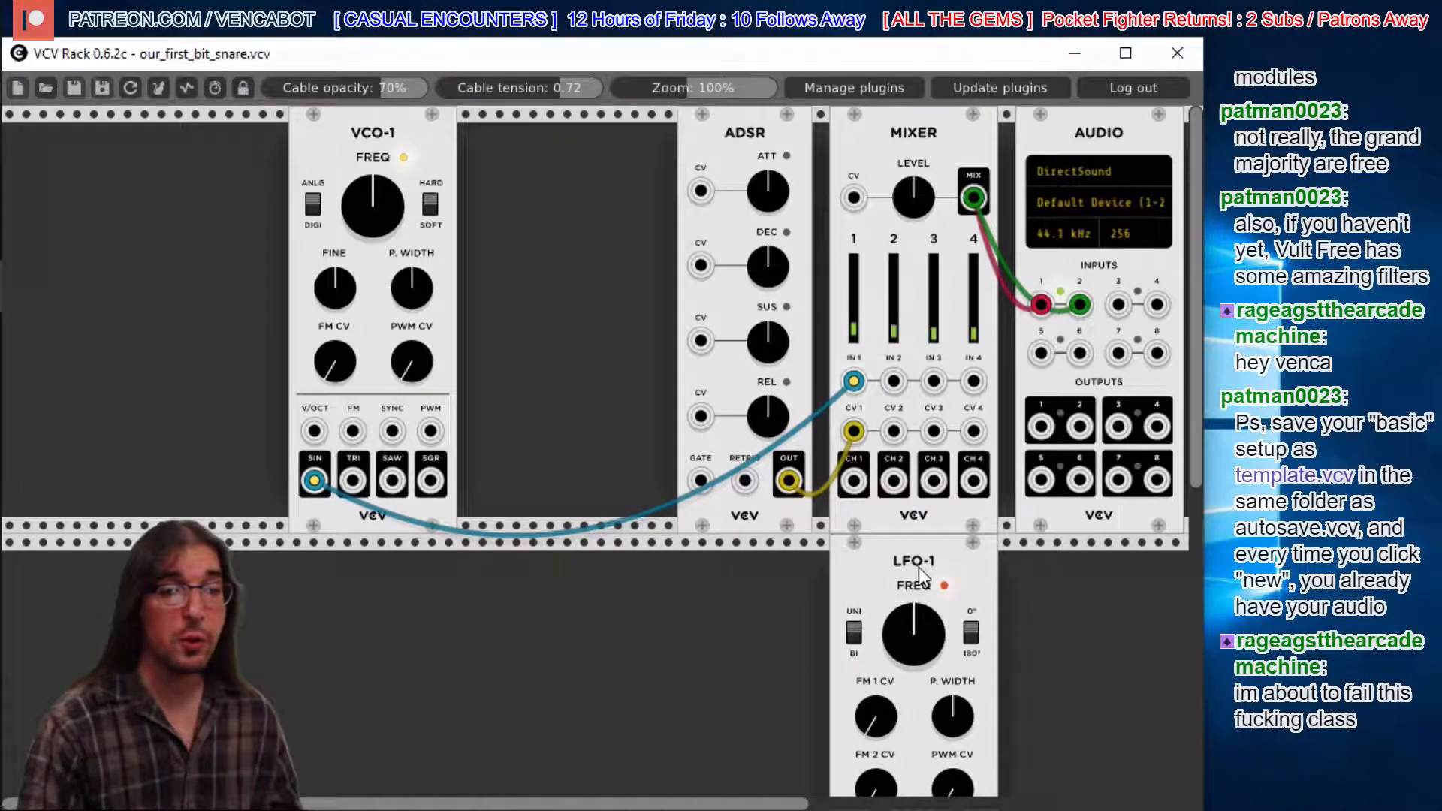
drag(1195, 467, 1195, 555)
drag(971, 735, 701, 305)
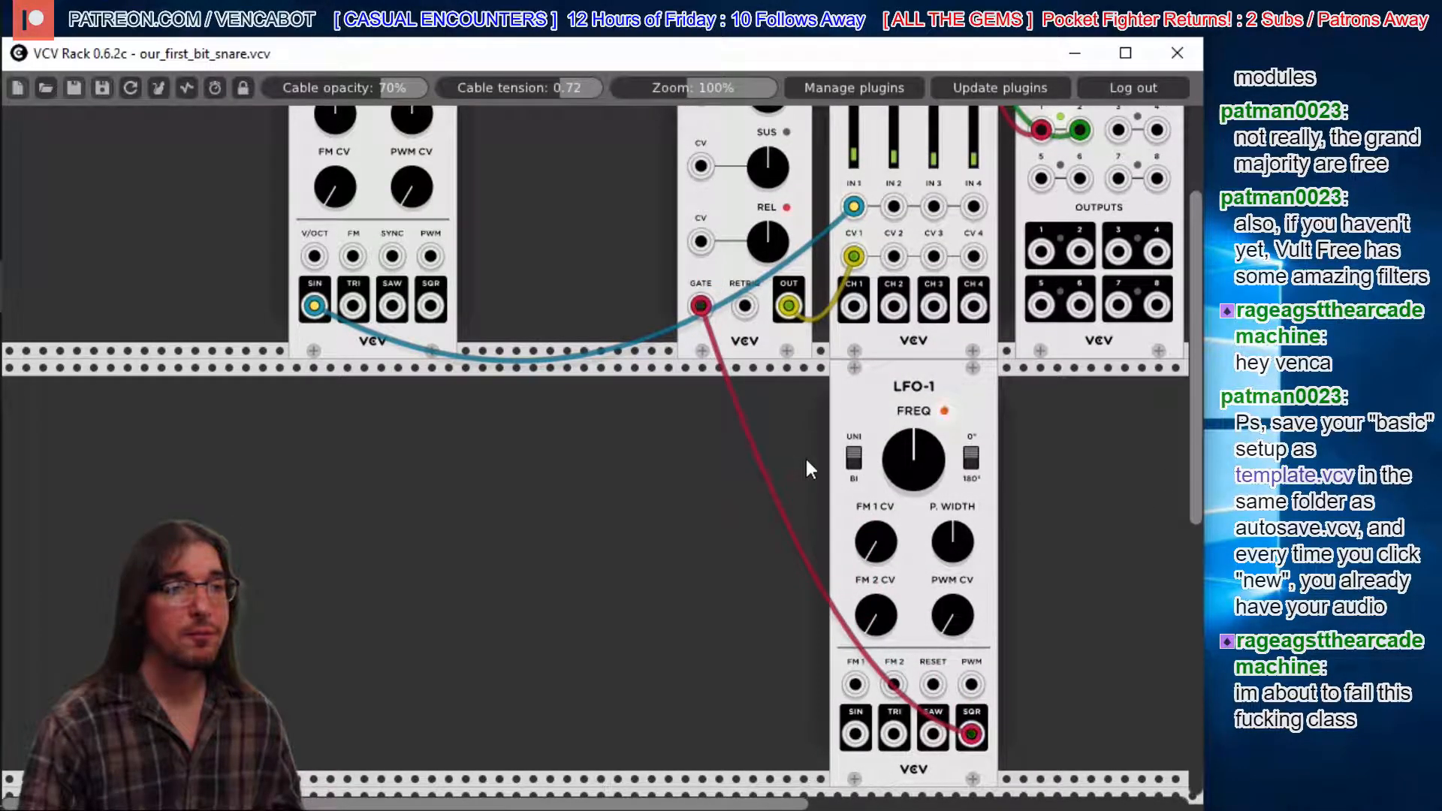
drag(911, 445, 911, 458)
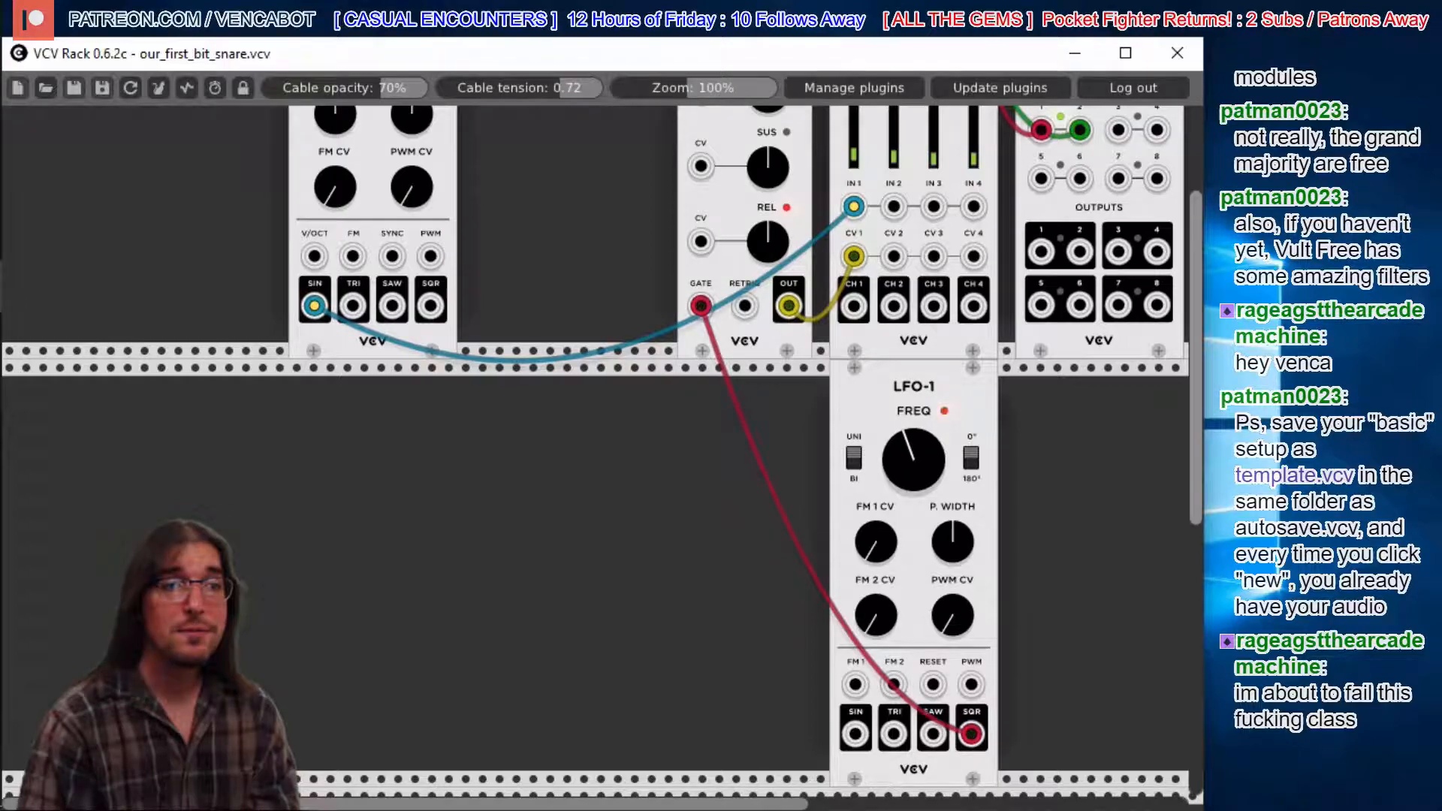
- Raise mixer channel 1 near maximum and set the ADSR's attack, sustain and release at or near minimum, with decay slightly below centre
scroll(1193, 372, up, 5)
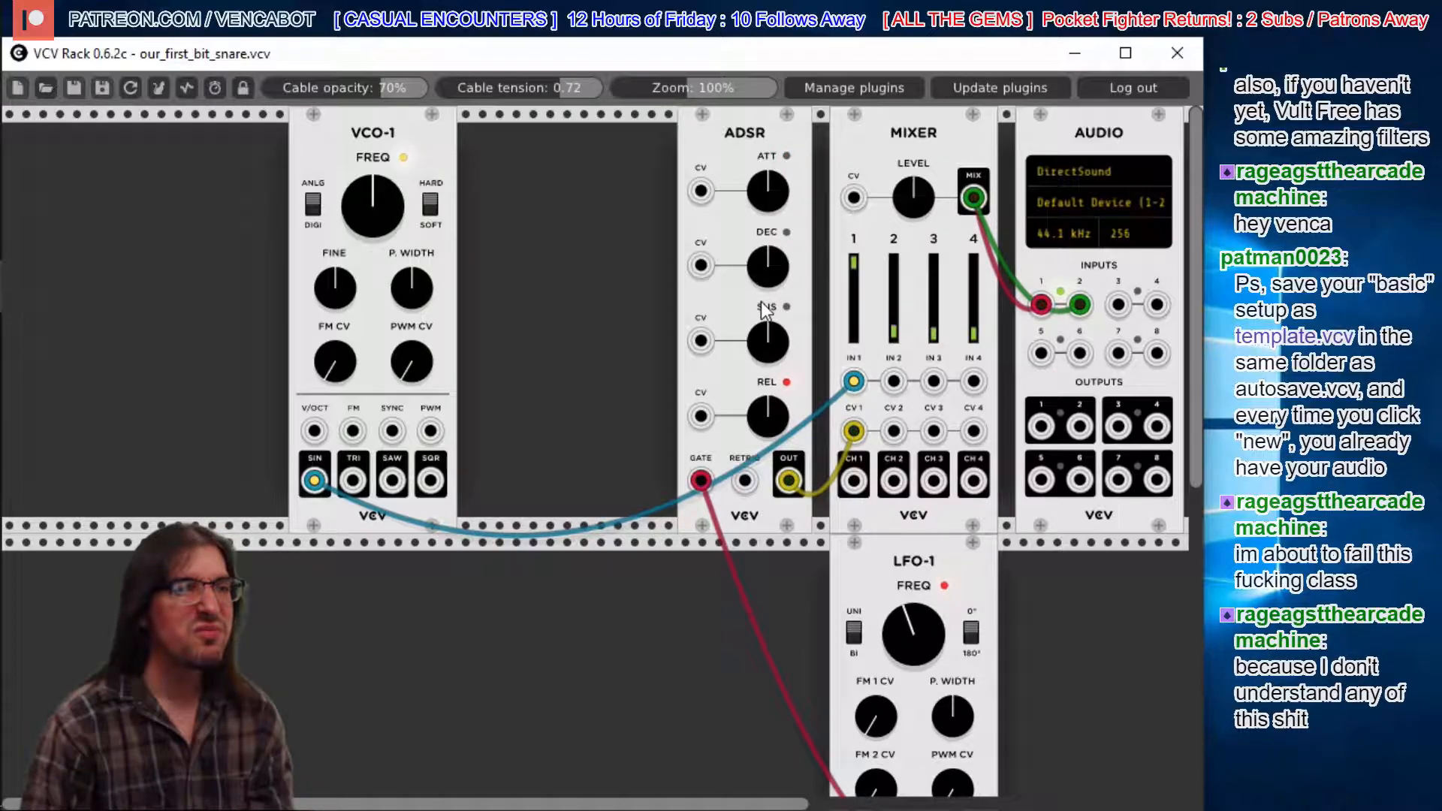
drag(768, 191, 768, 213)
drag(765, 274, 765, 331)
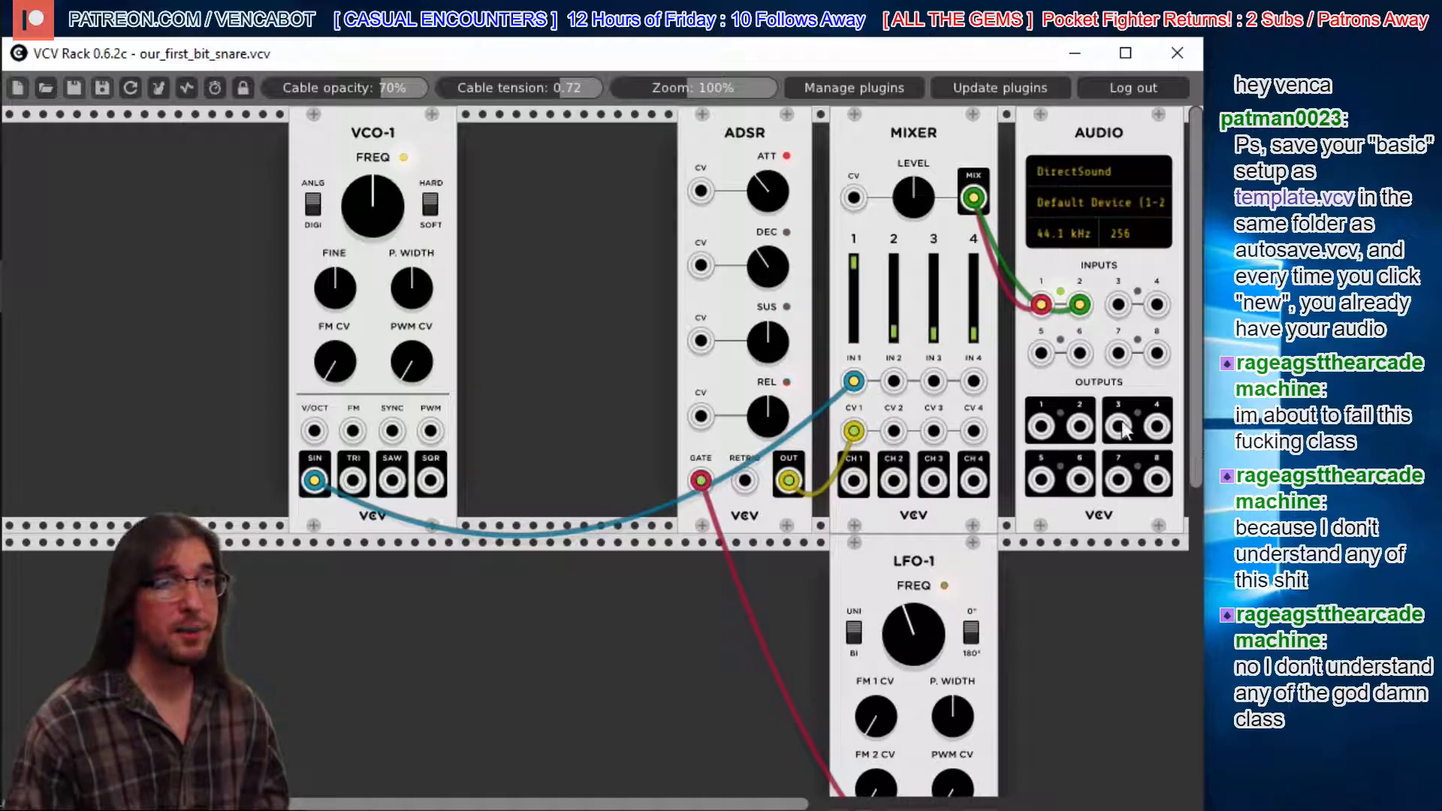
drag(768, 191, 768, 214)
drag(769, 338, 769, 443)
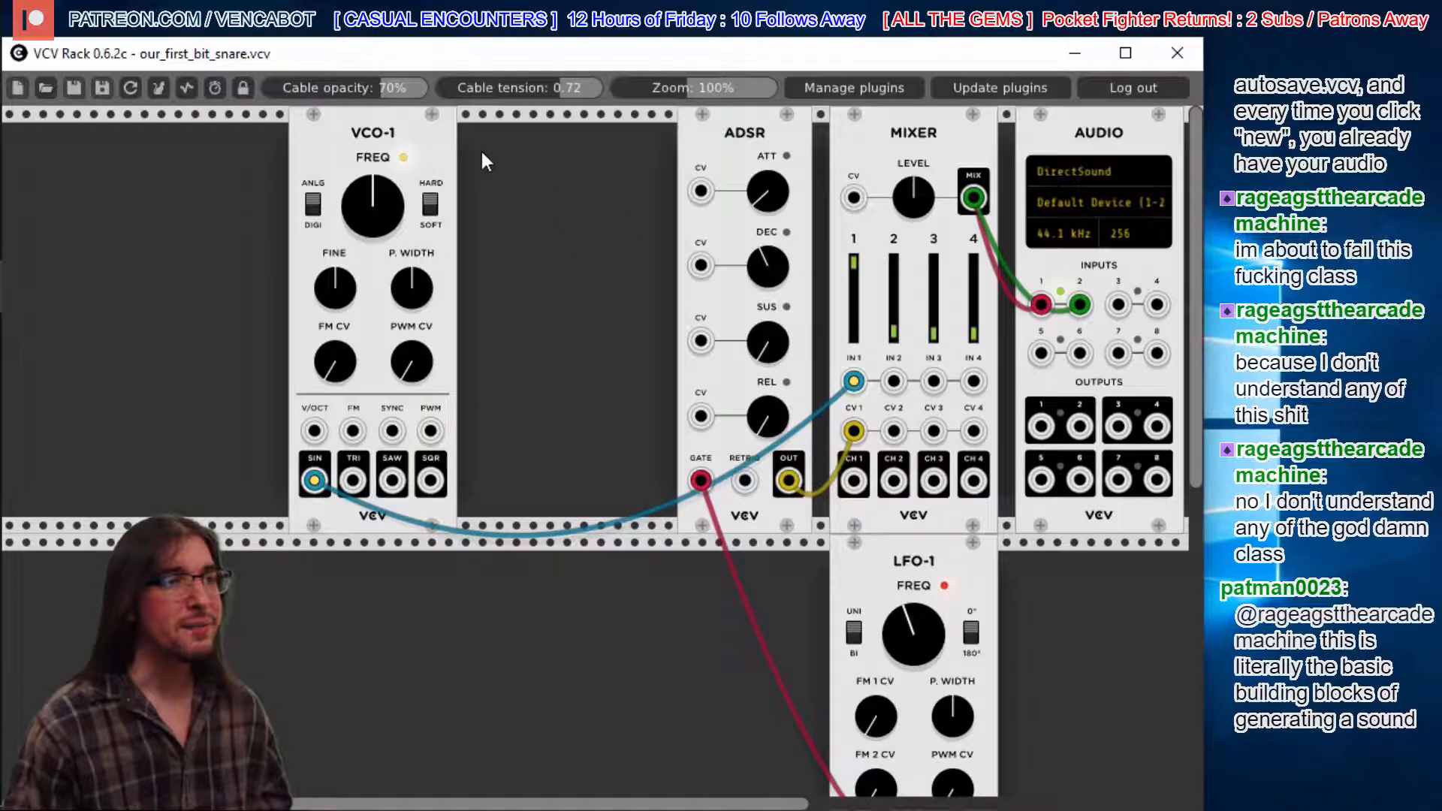
- Move VCO-1 close to the left side of the ADSR and add a second Fundamental ADSR just left of VCO-1
drag(398, 131, 596, 132)
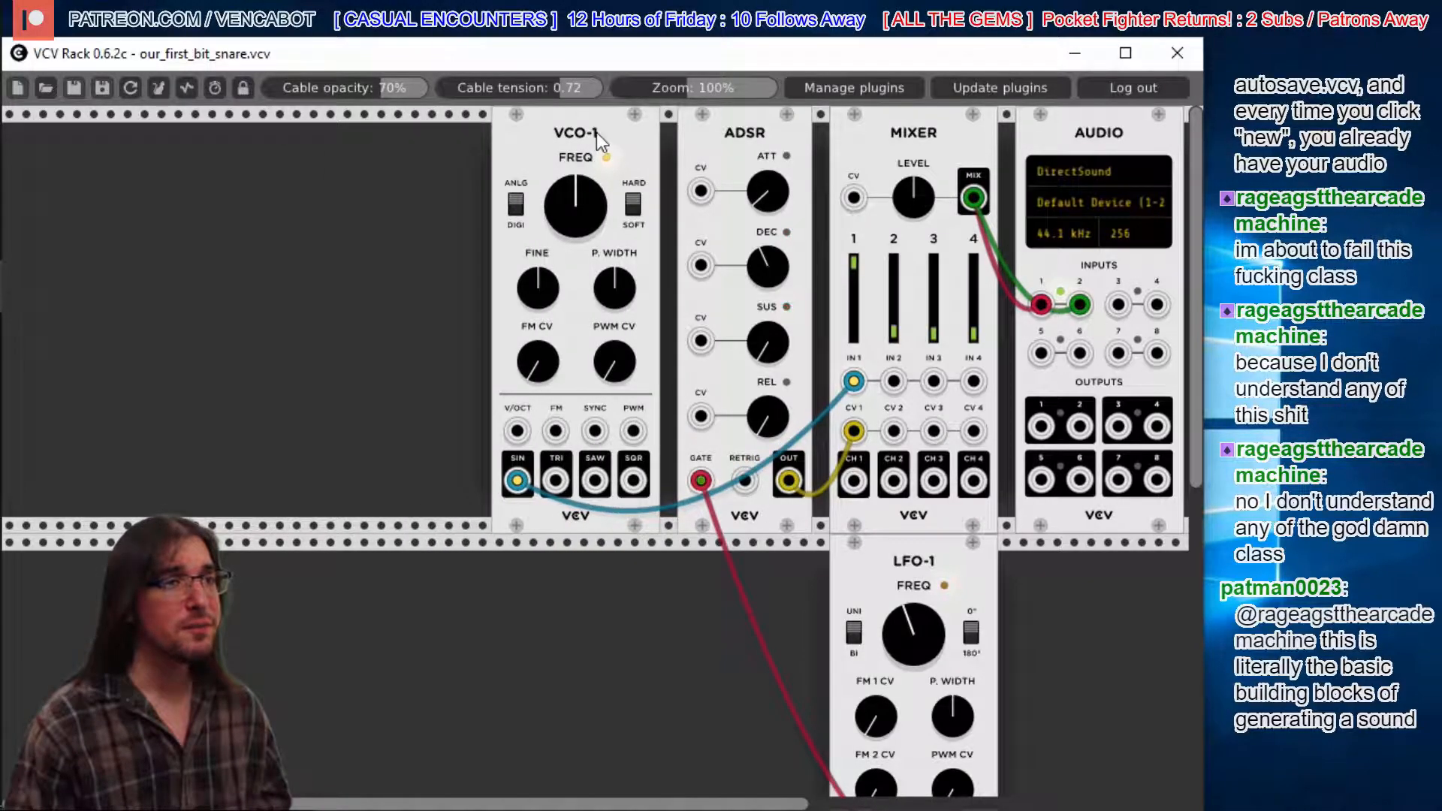
right_click(328, 185)
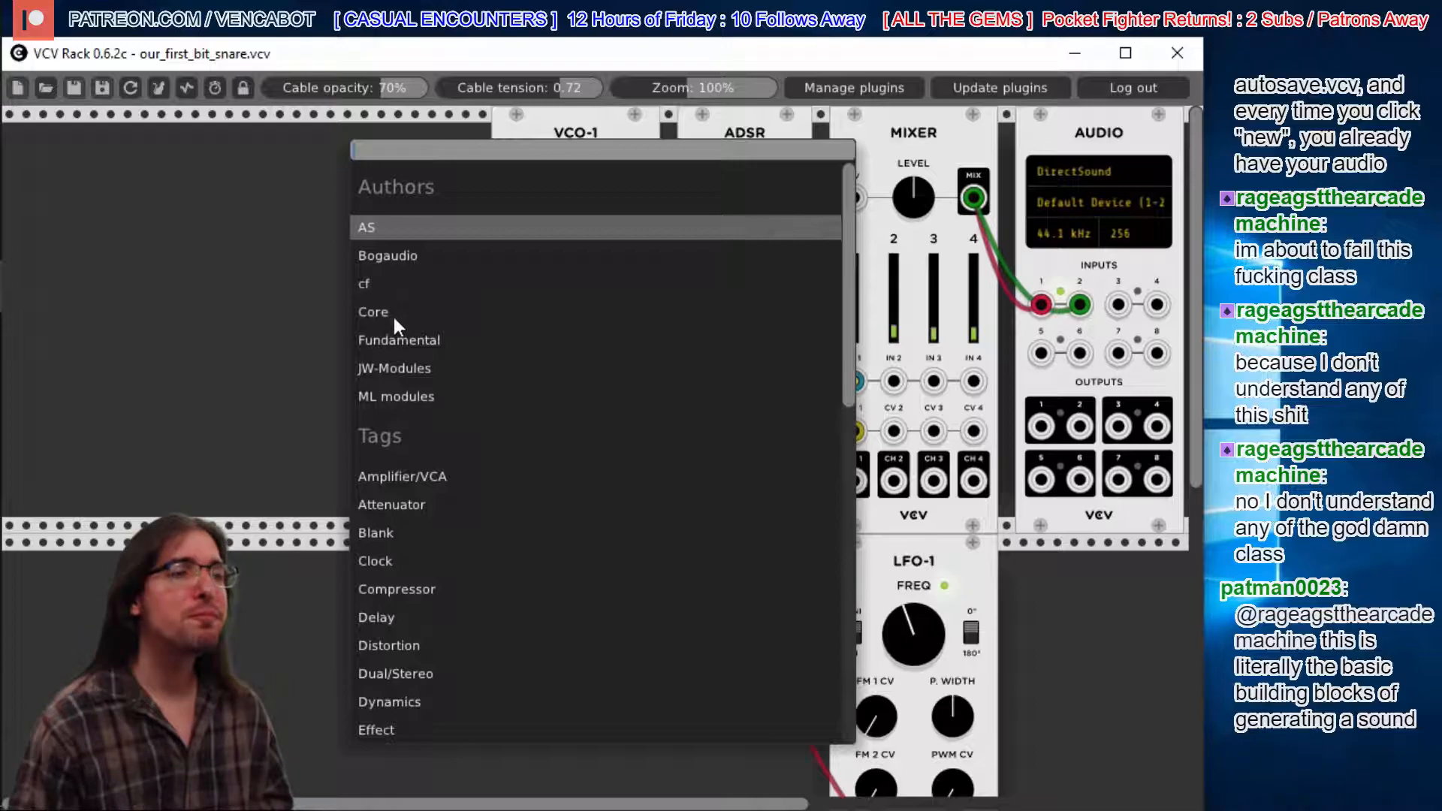
click(398, 341)
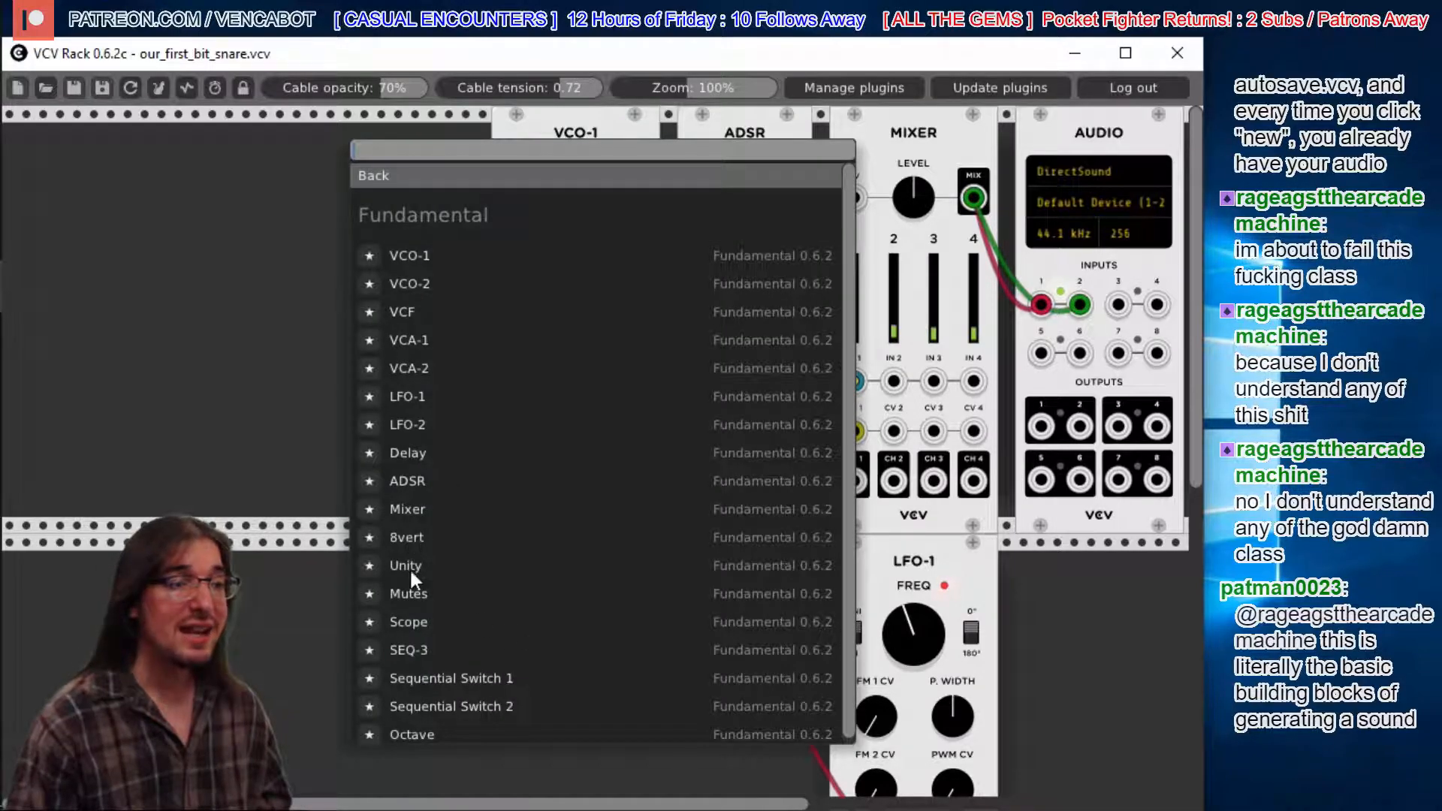
click(412, 480)
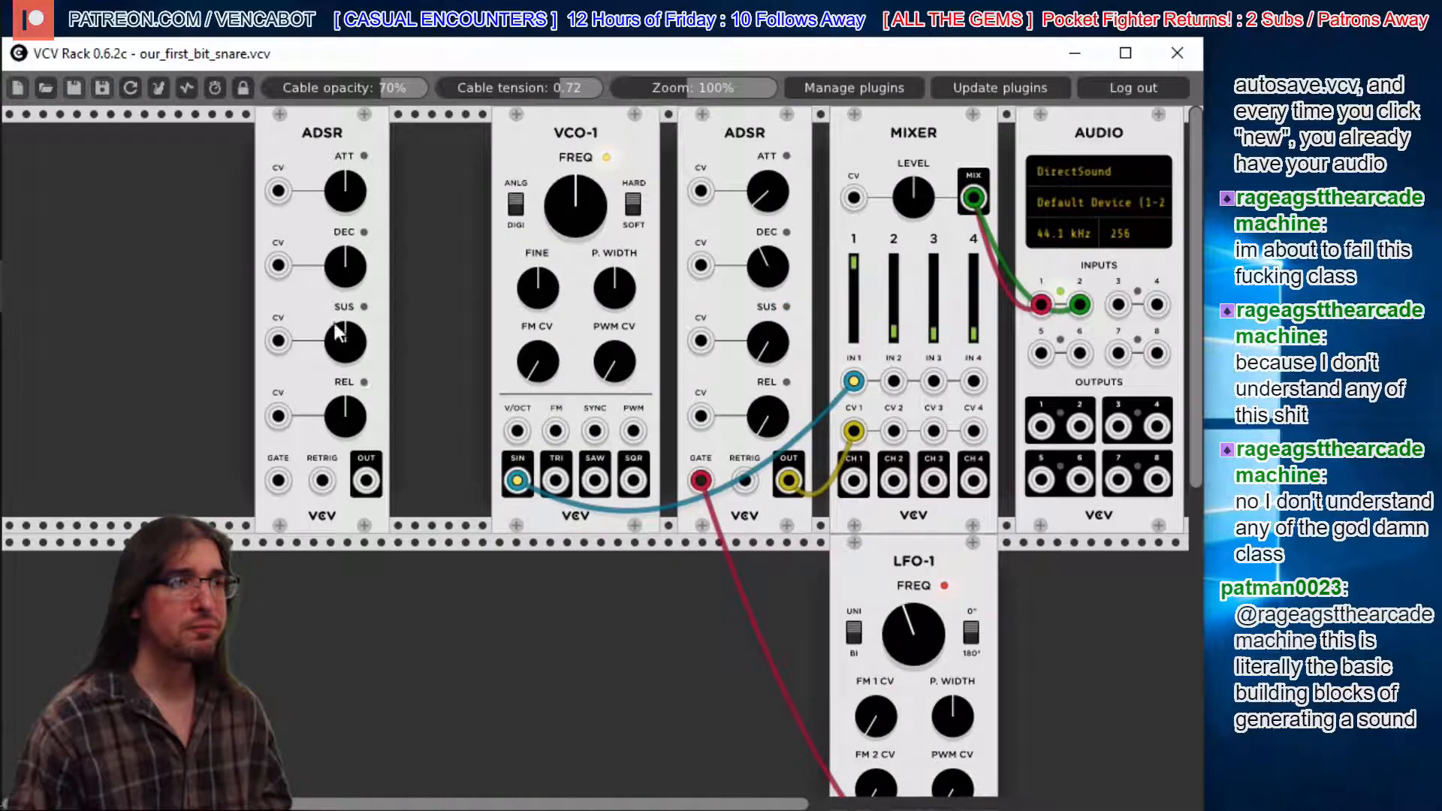
drag(359, 139, 408, 132)
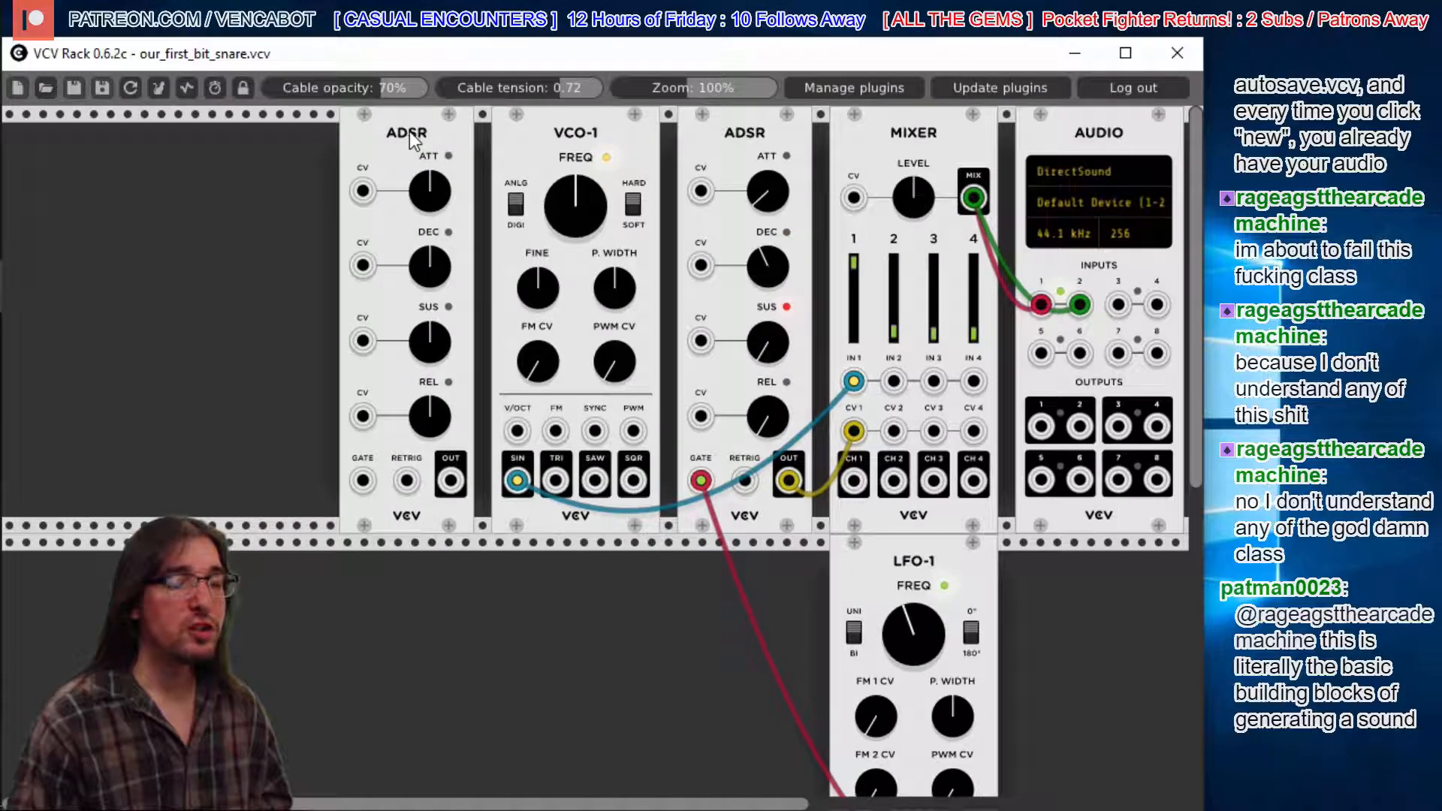
- Connect the SQR output of LFO-1 to the GATE input of the second ADSR, left of VCO-1
scroll(1200, 350, down, 5)
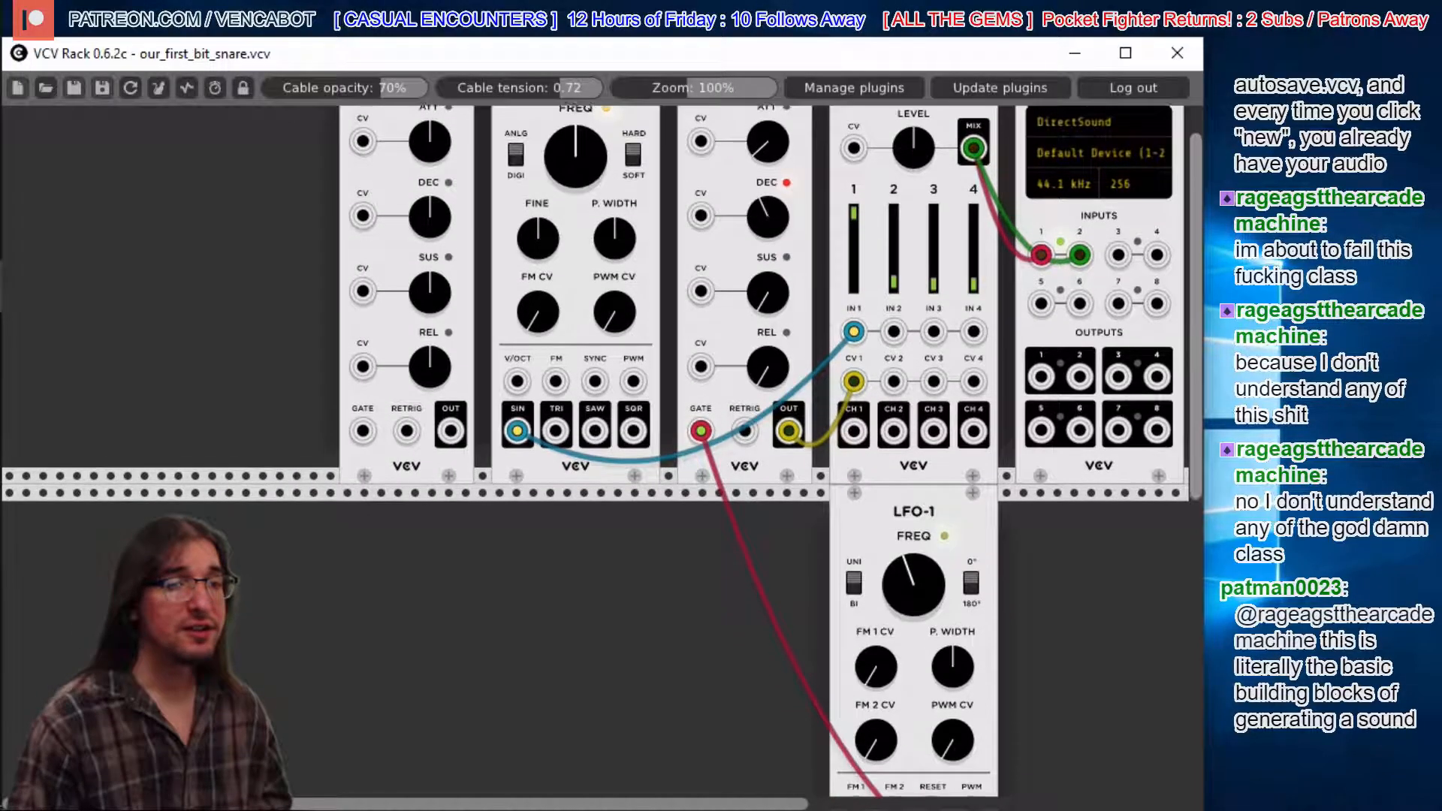
drag(970, 719, 363, 293)
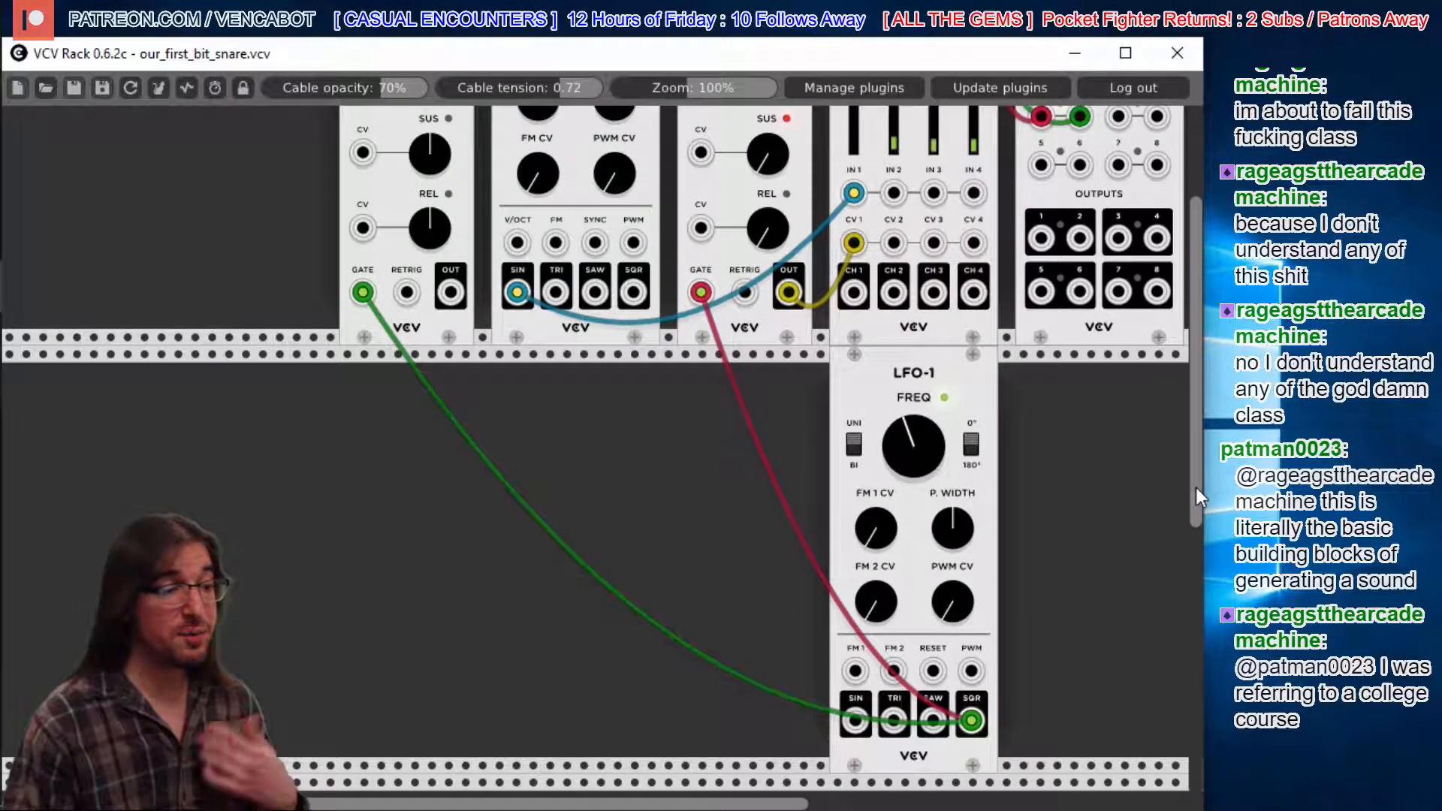
- Try patching the left ADSR's OUT into VCO-1's V/OCT input, and remove that cable
scroll(1196, 488, up, 5)
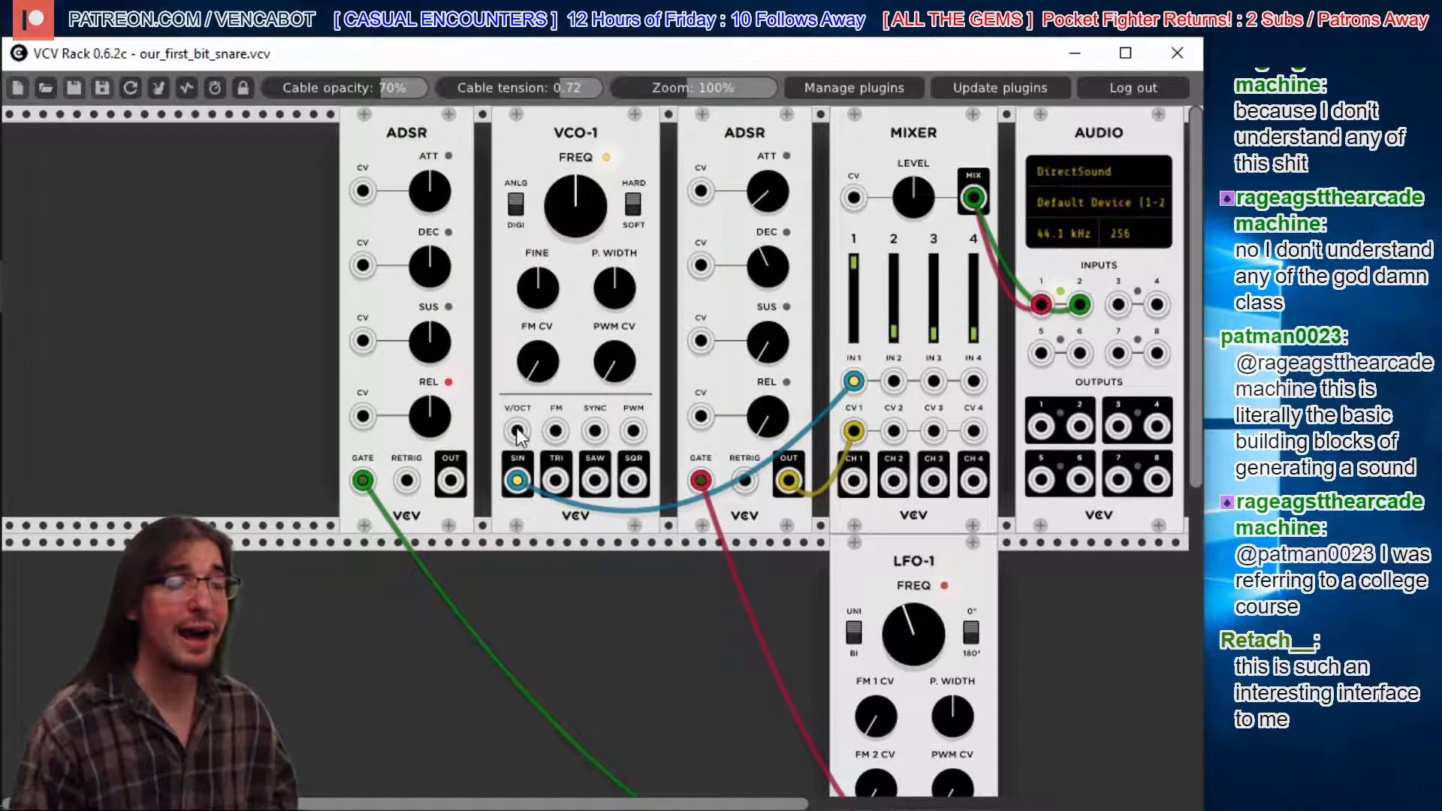
drag(450, 480, 516, 432)
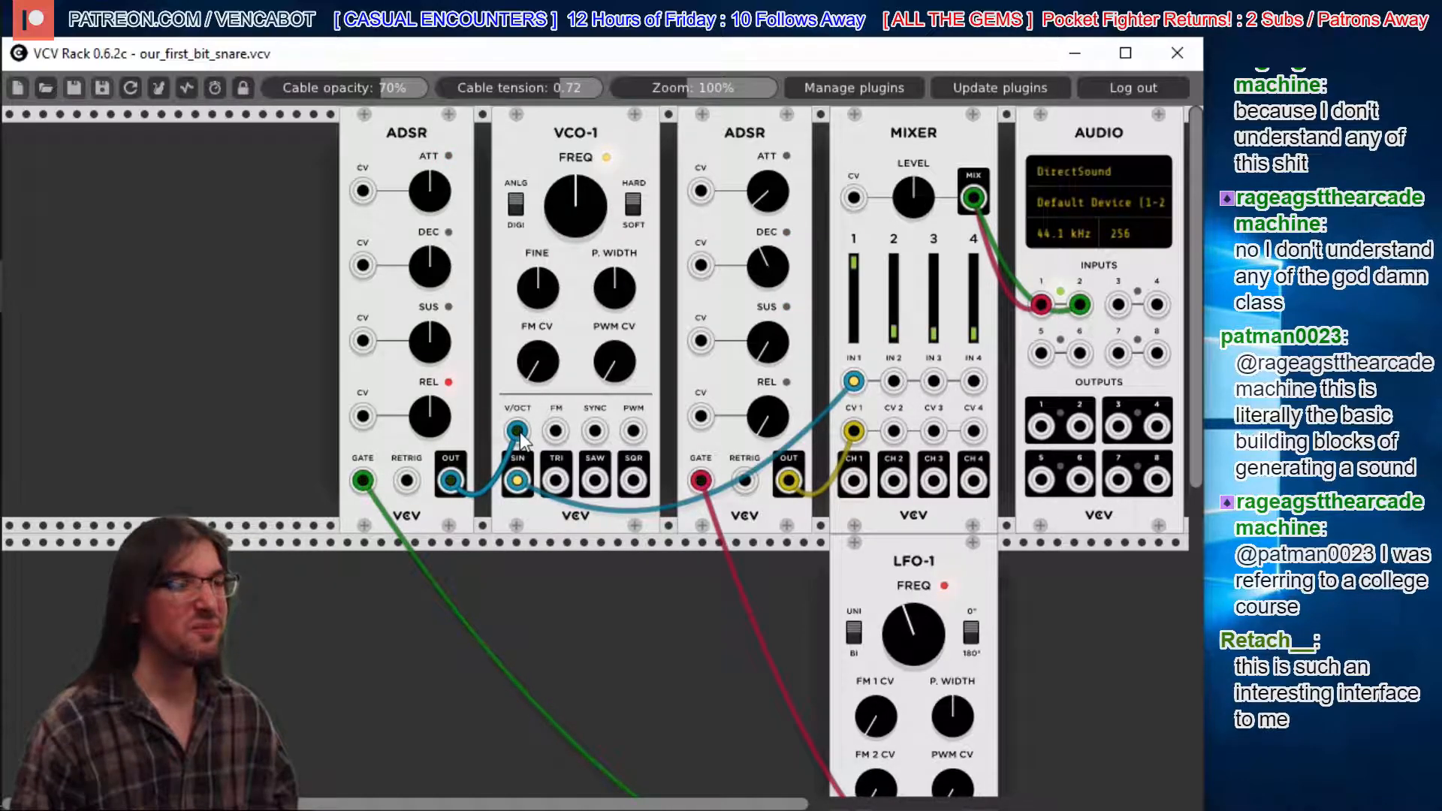
drag(519, 432, 490, 419)
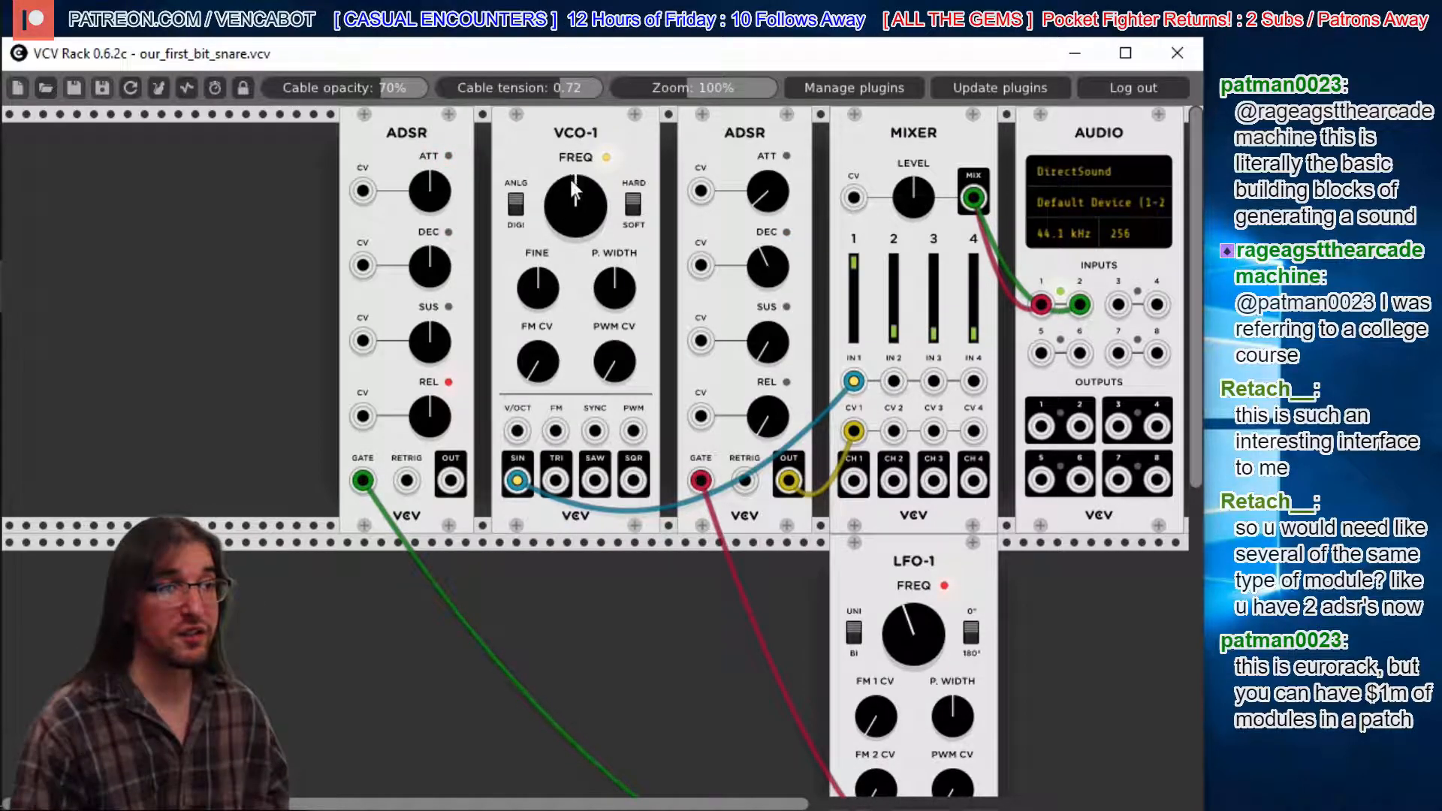
- Sweep VCO-1's FREQ knob down to minimum, up to maximum and back to about centre
drag(566, 183, 567, 255)
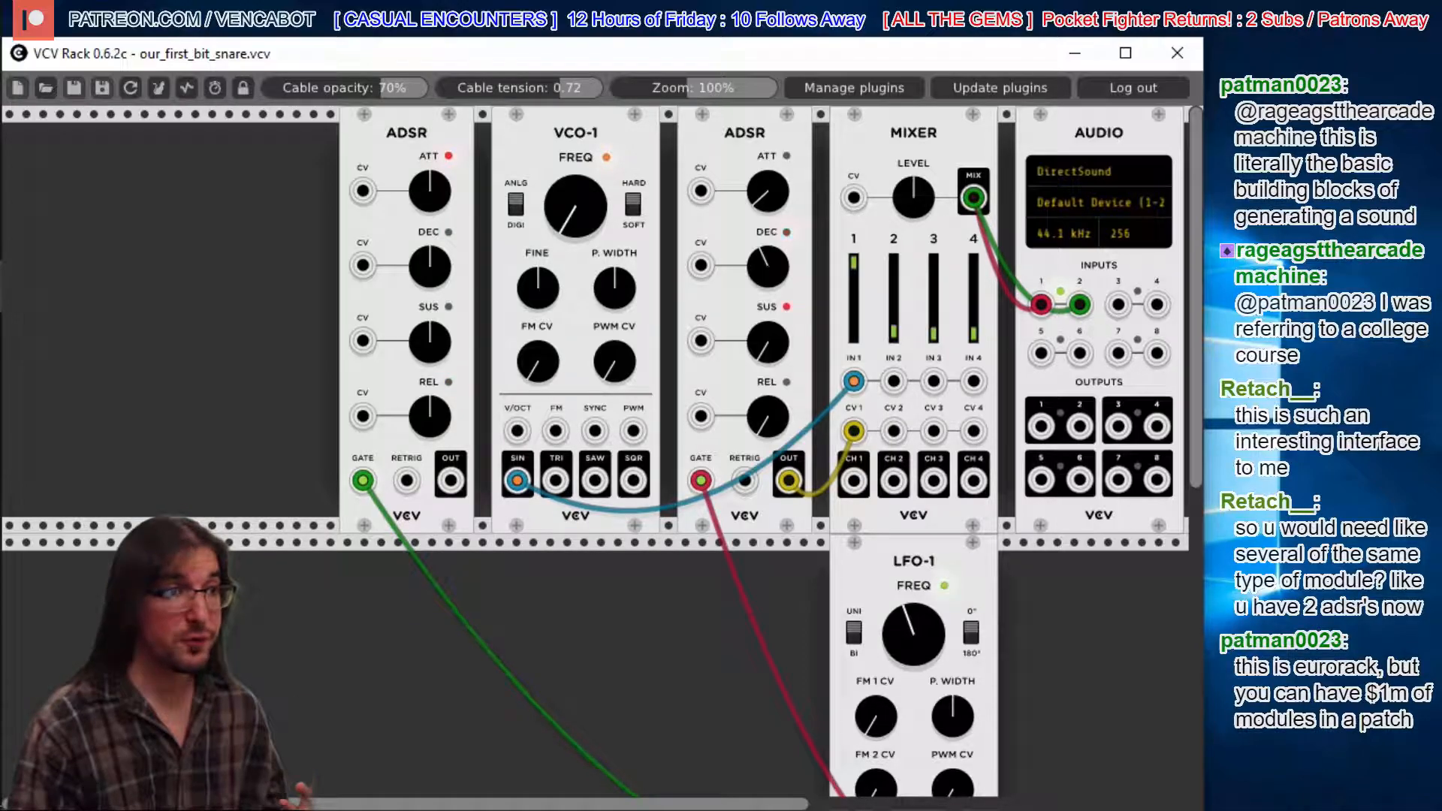
drag(575, 206, 576, 78)
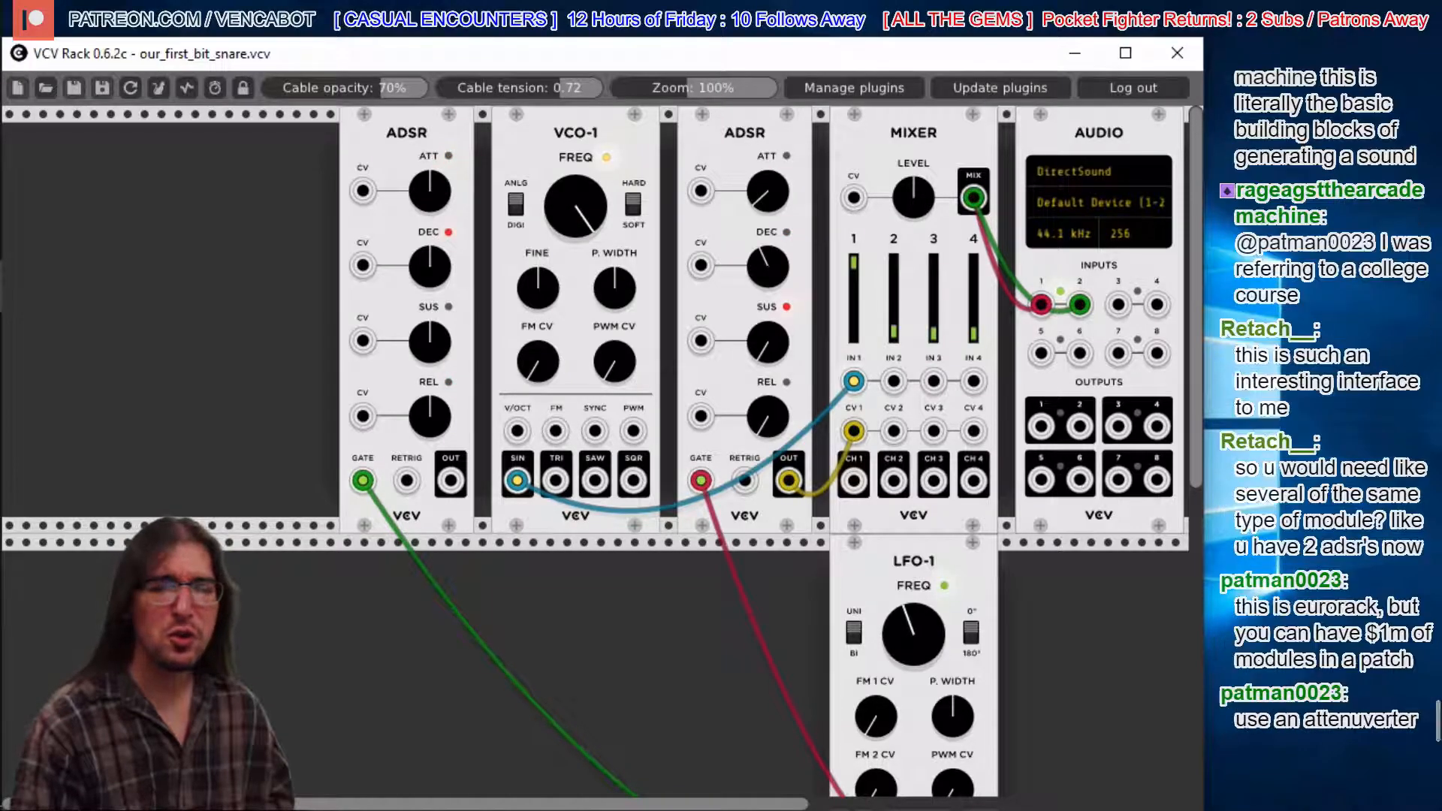
drag(575, 78, 575, 146)
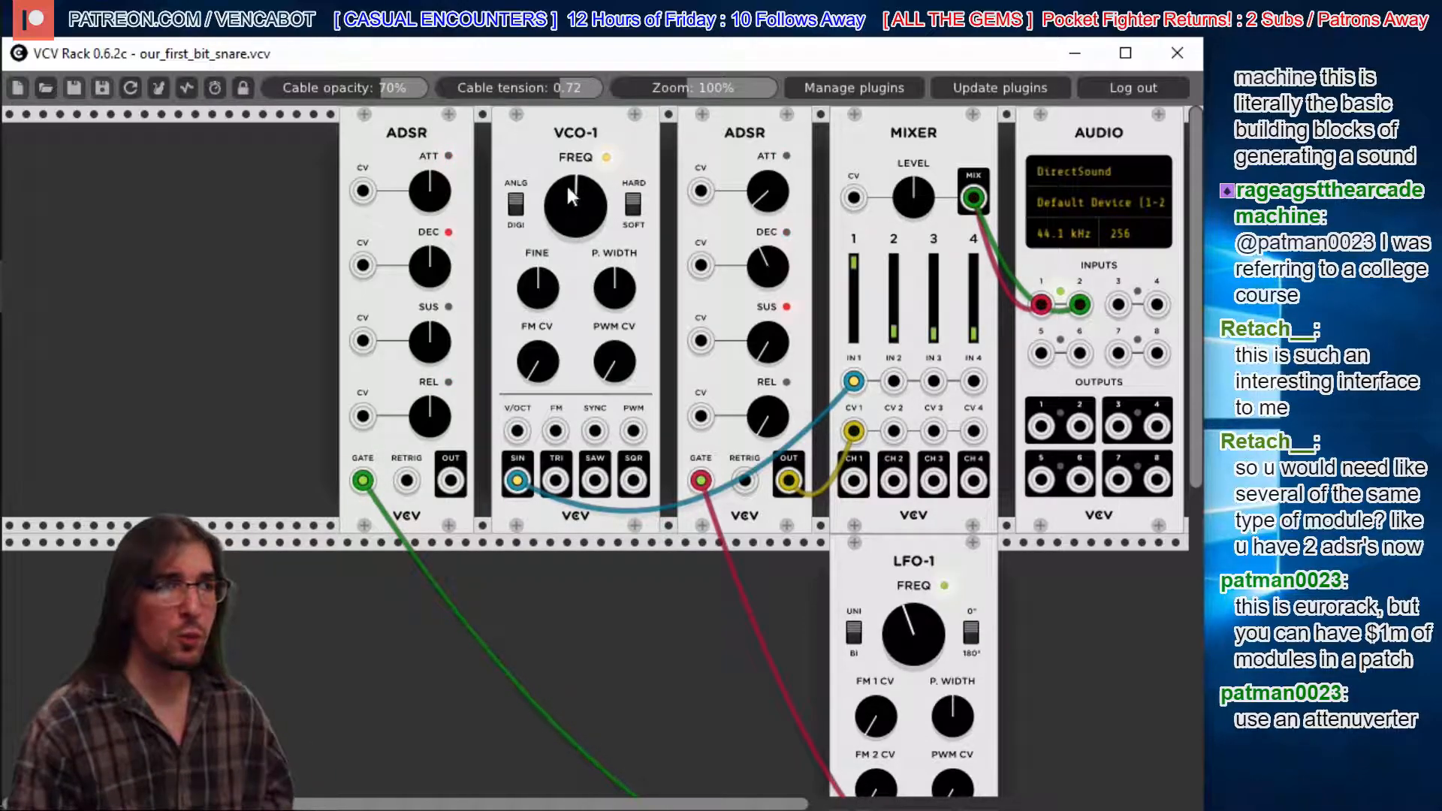
- Move the left ADSR away from VCO-1 and add a Fundamental VCA-1 in the gap, just left of VCO-1
drag(431, 118, 319, 134)
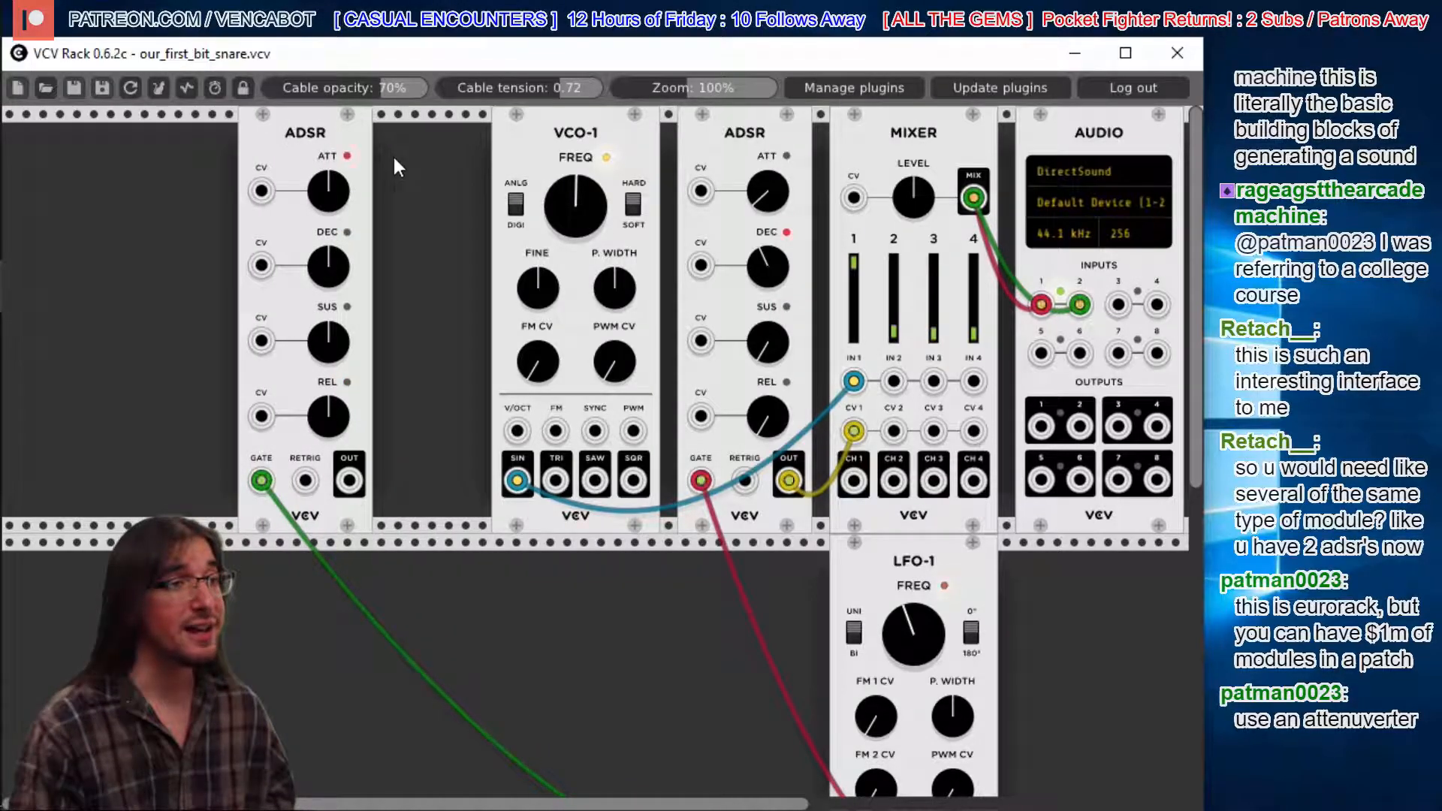
right_click(404, 157)
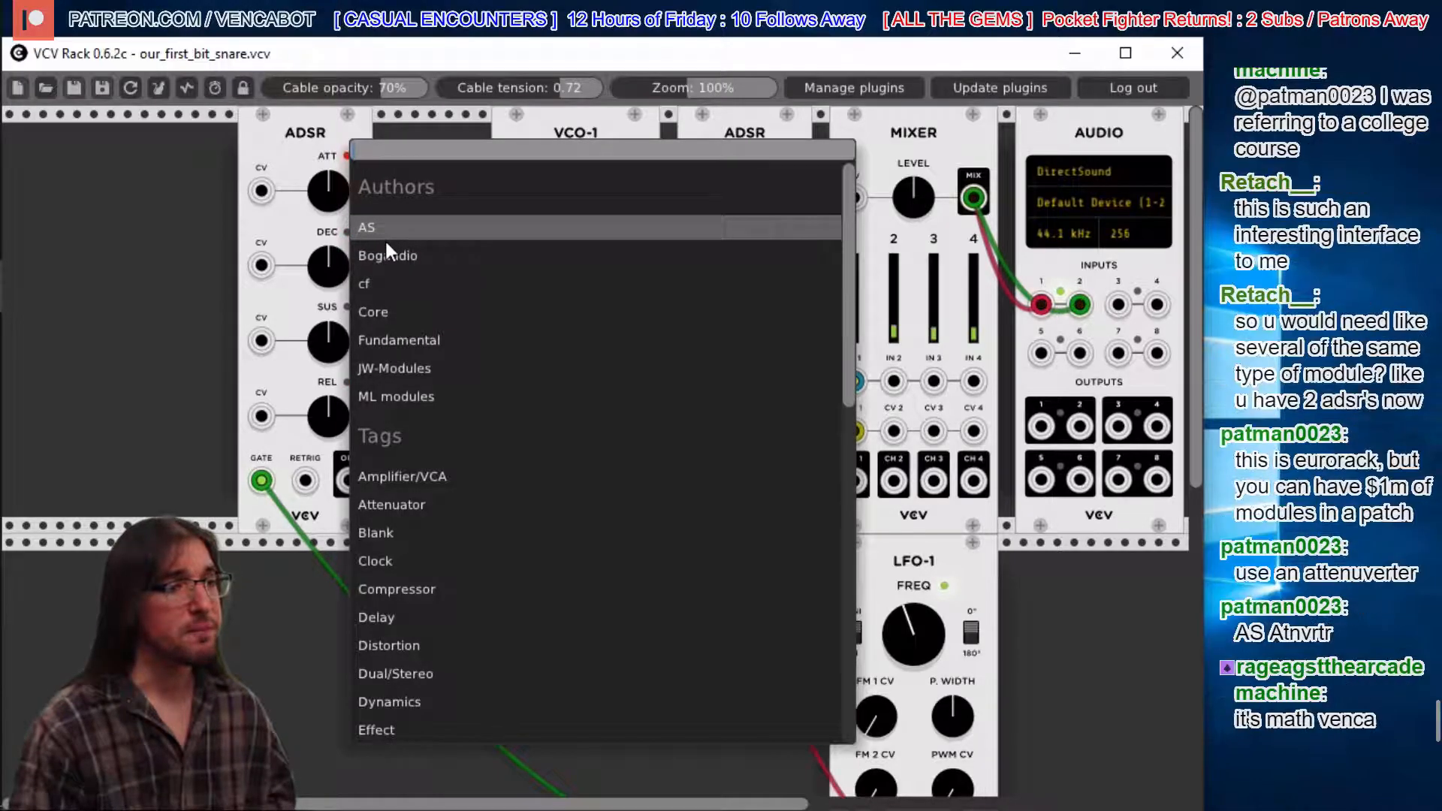
click(402, 339)
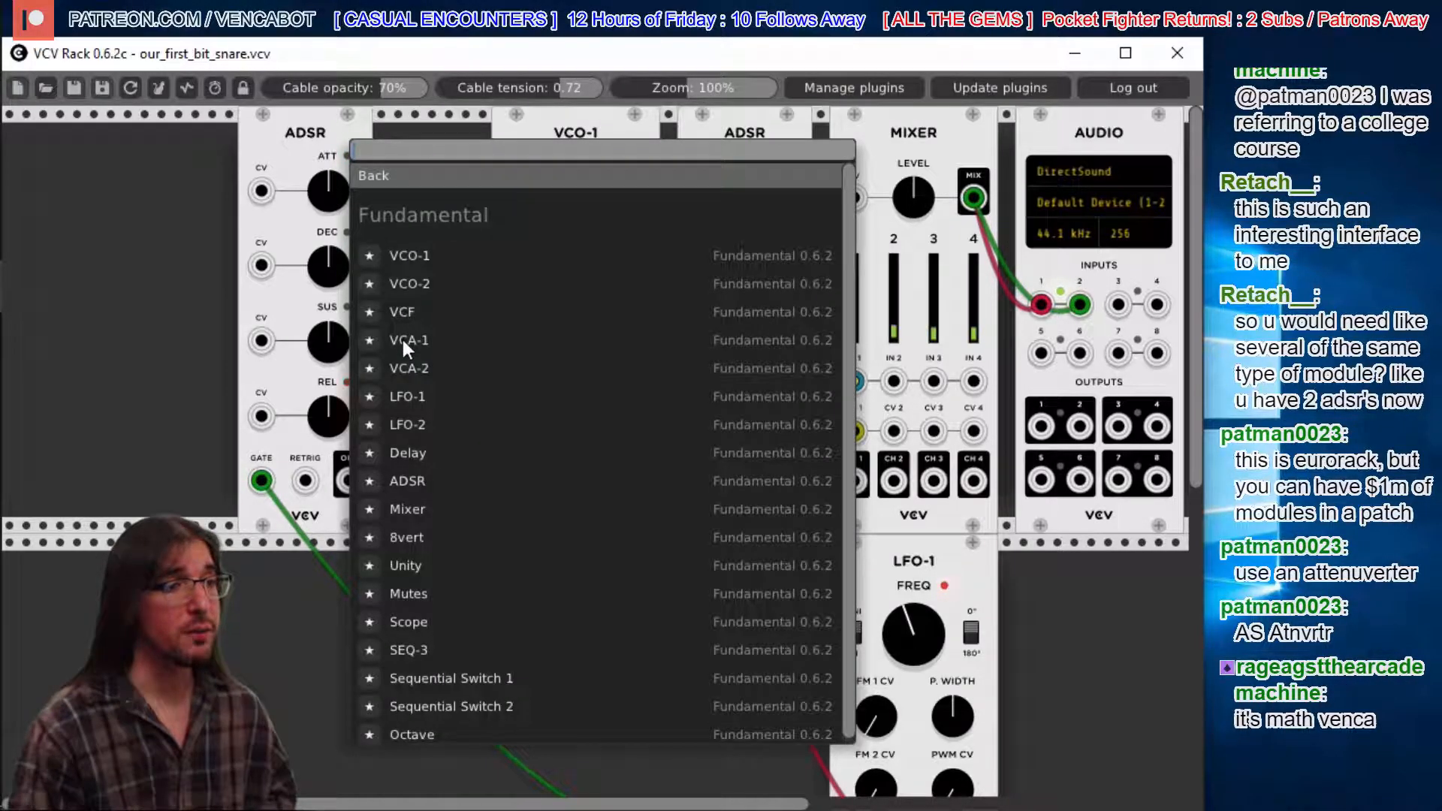
click(417, 331)
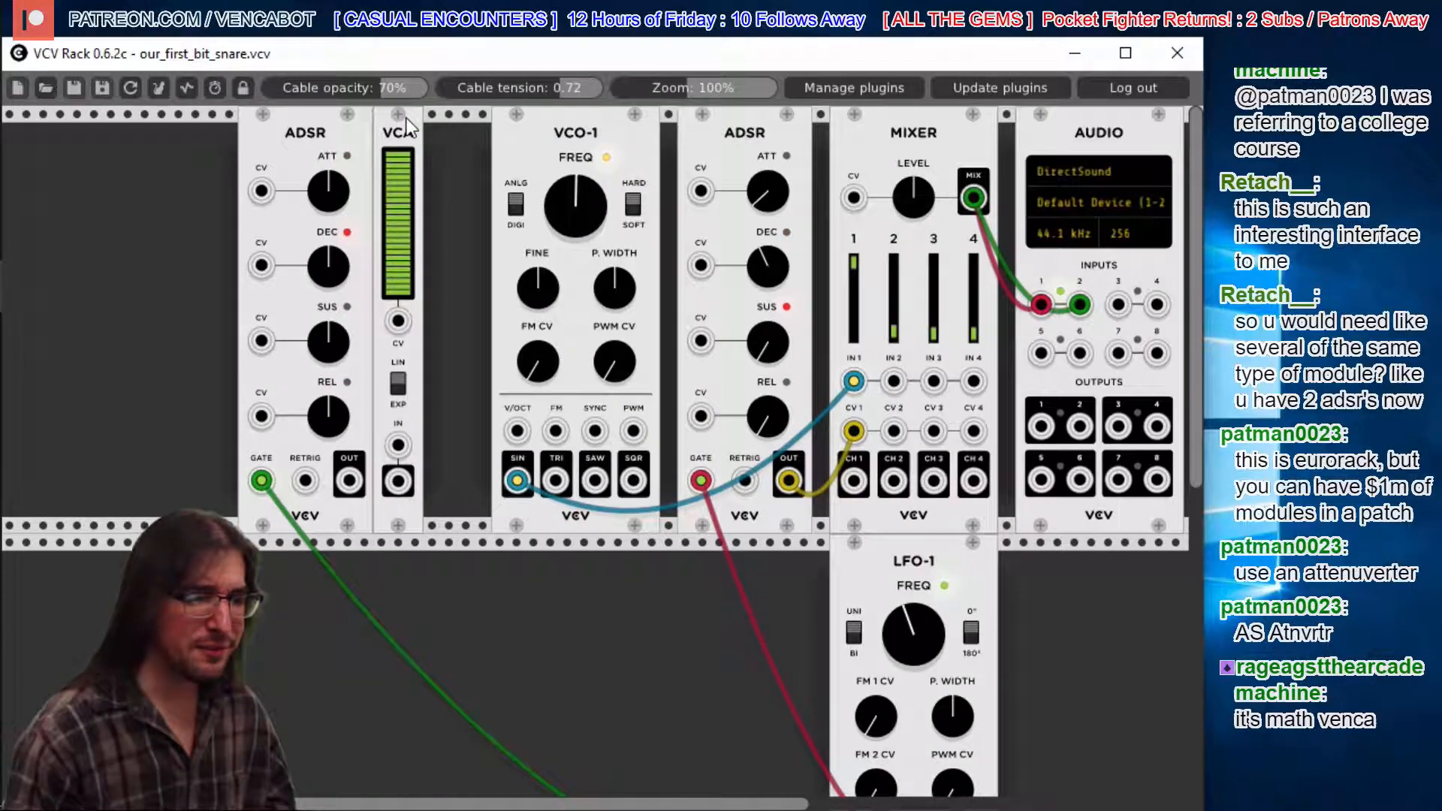
drag(406, 122, 455, 124)
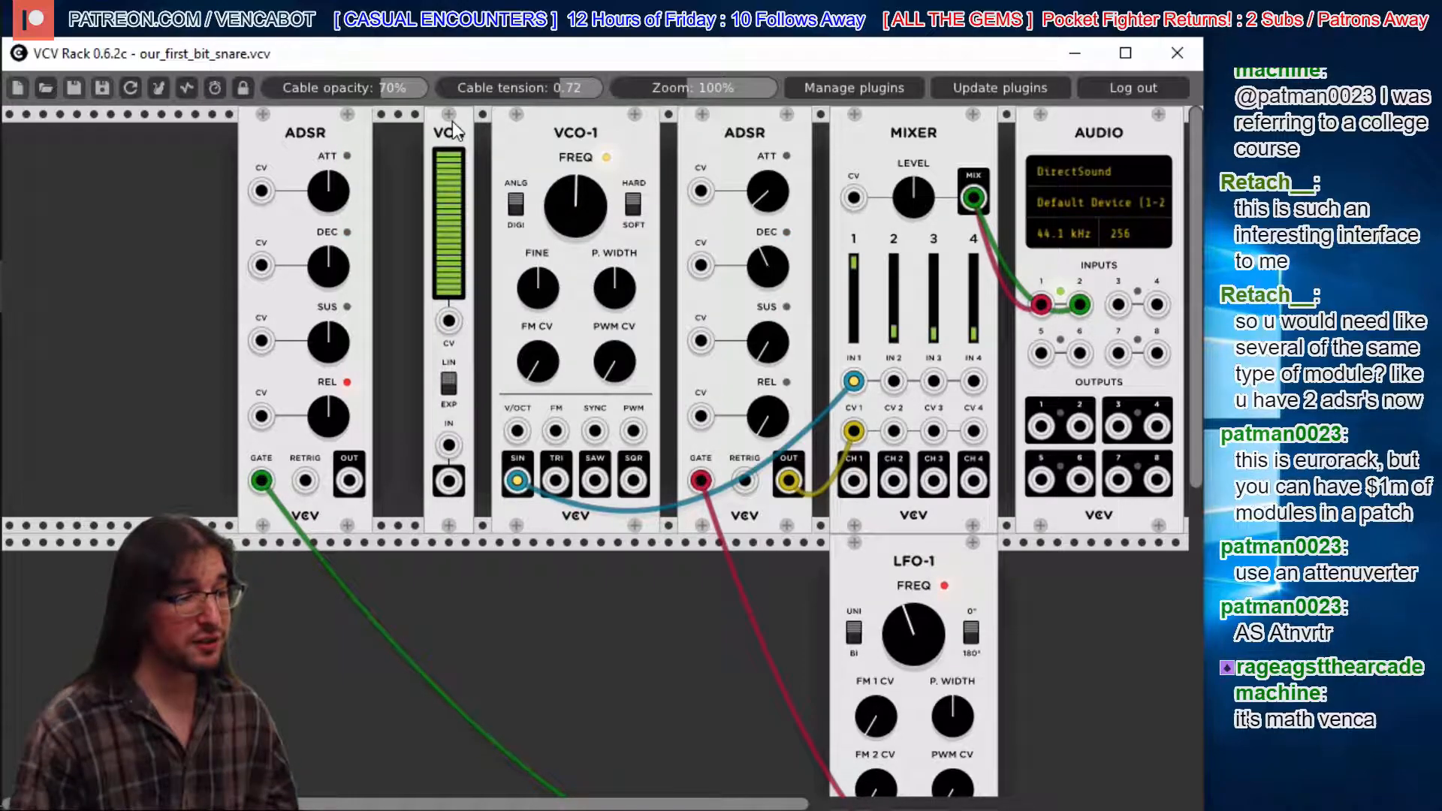
- Move the left ADSR close to the VCA and connect its OUT to the VCA's IN
drag(300, 137, 334, 137)
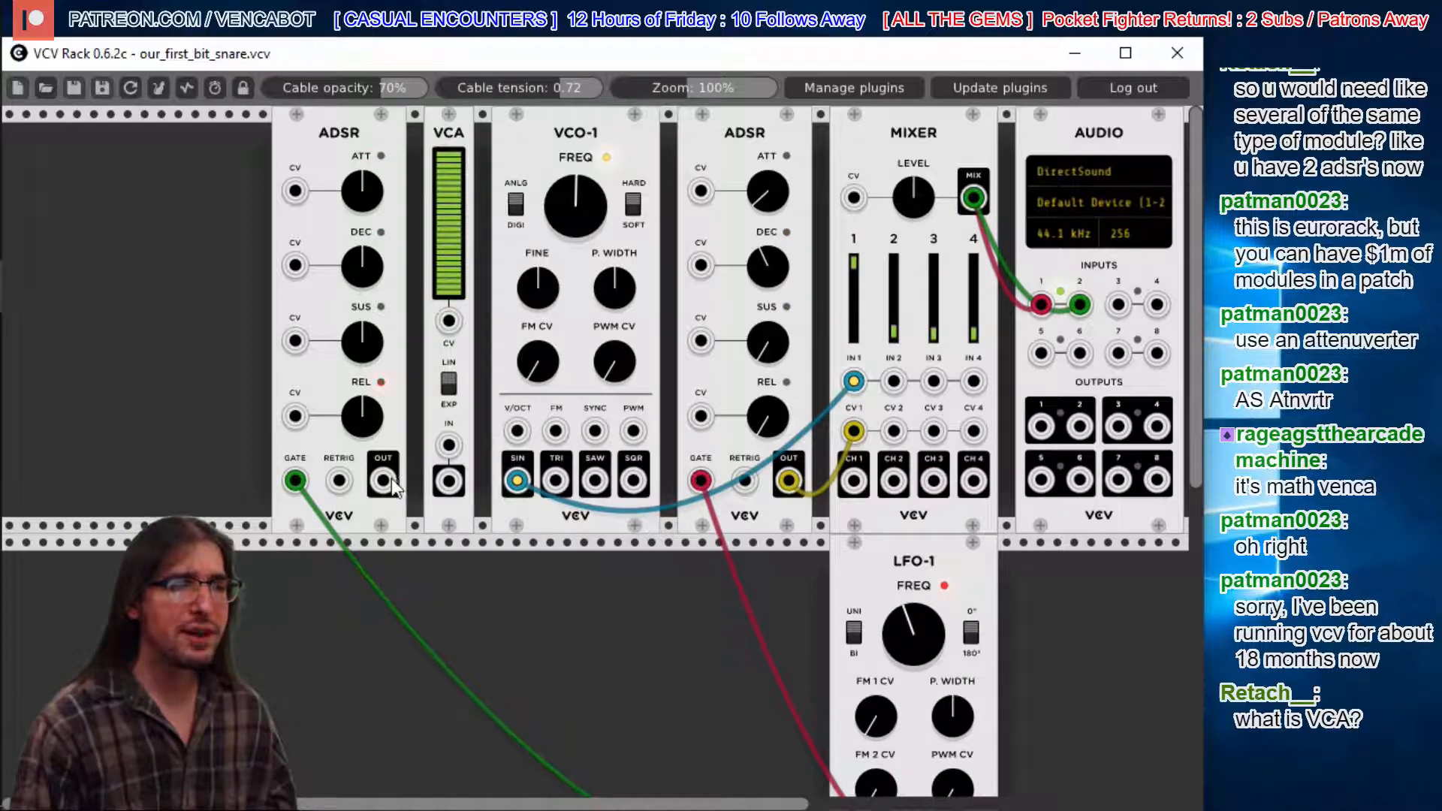
drag(385, 483, 448, 445)
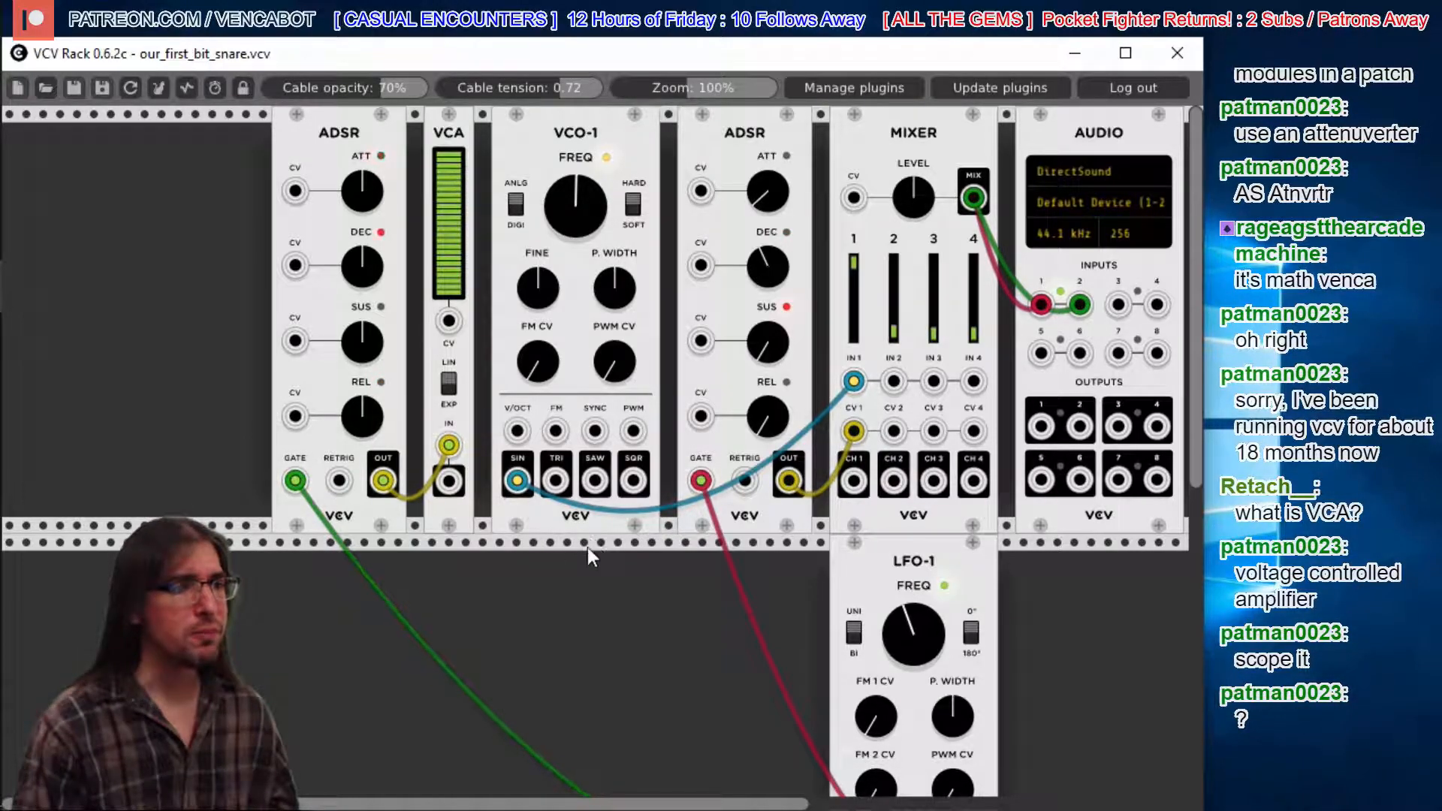
- Add a Fundamental Scope below VCO-1 and connect the VCA's output to the Scope's X IN
right_click(585, 574)
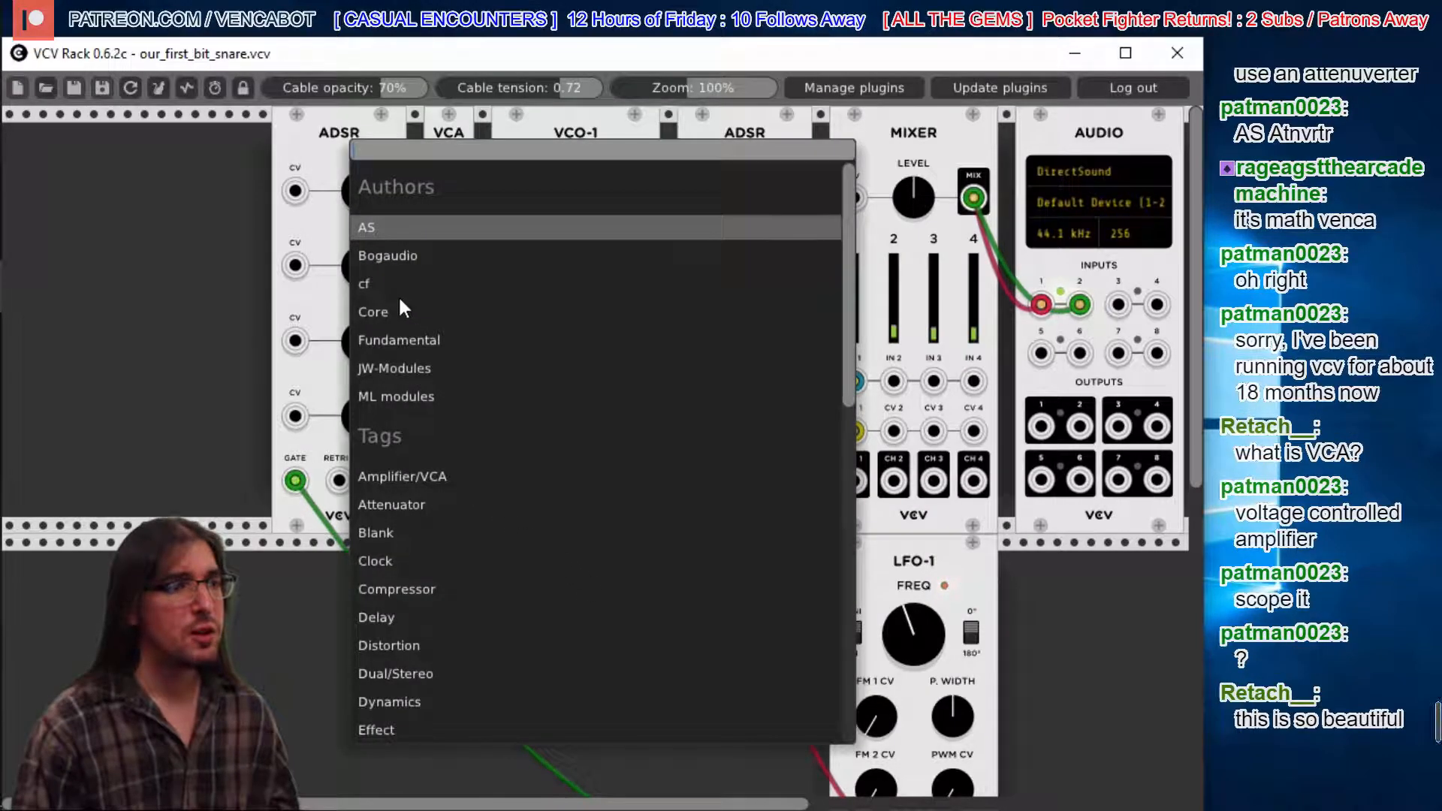
click(397, 342)
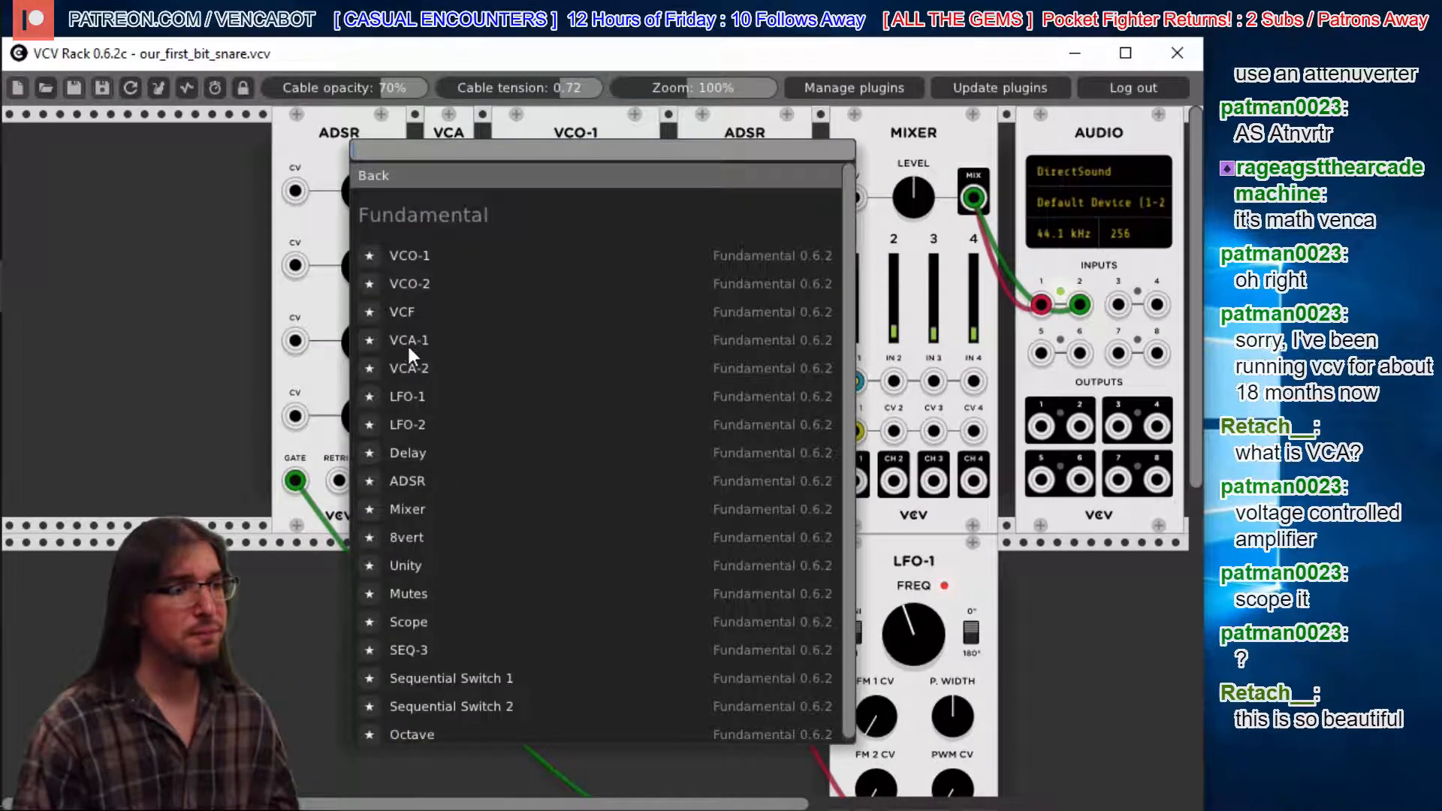
click(405, 620)
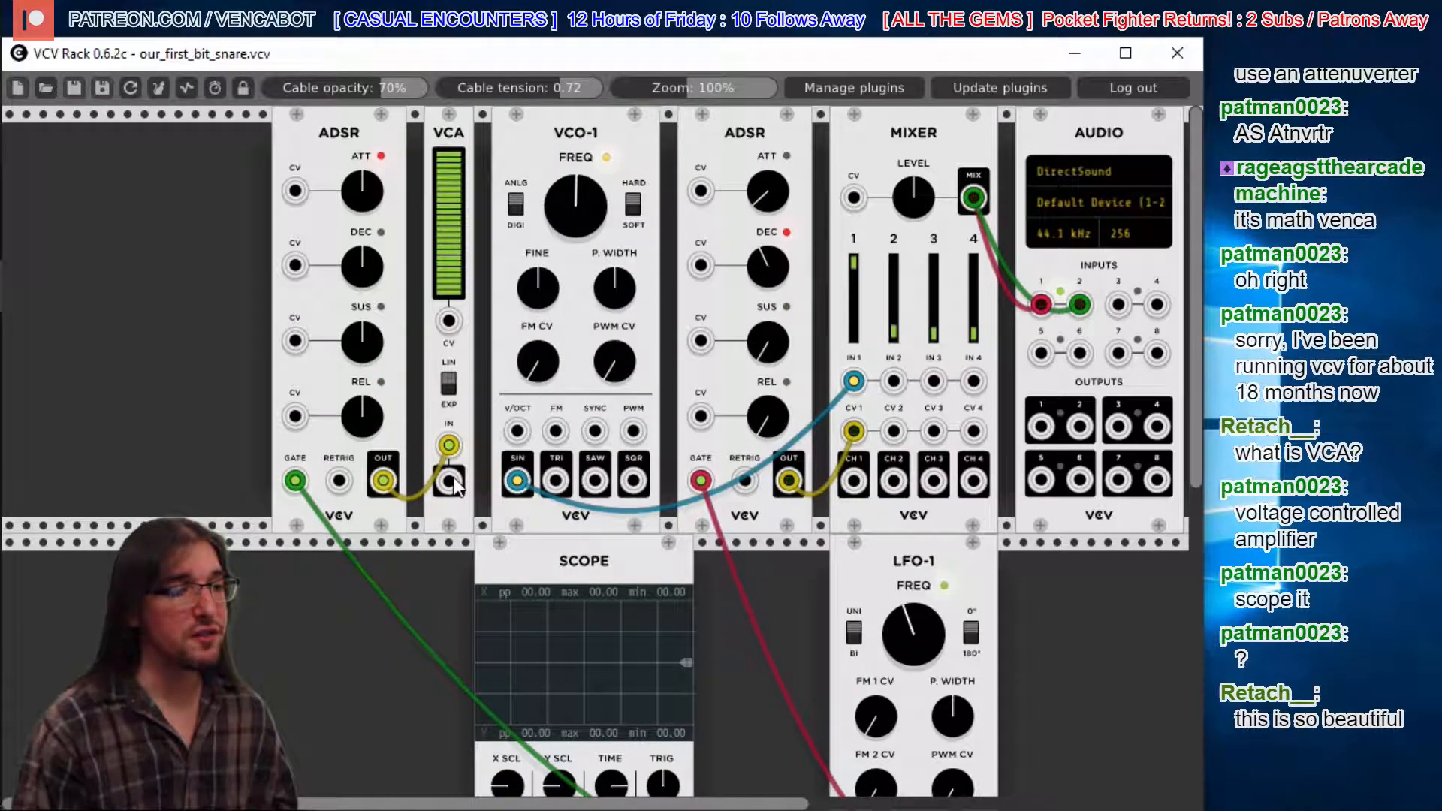
scroll(467, 278, down, 6)
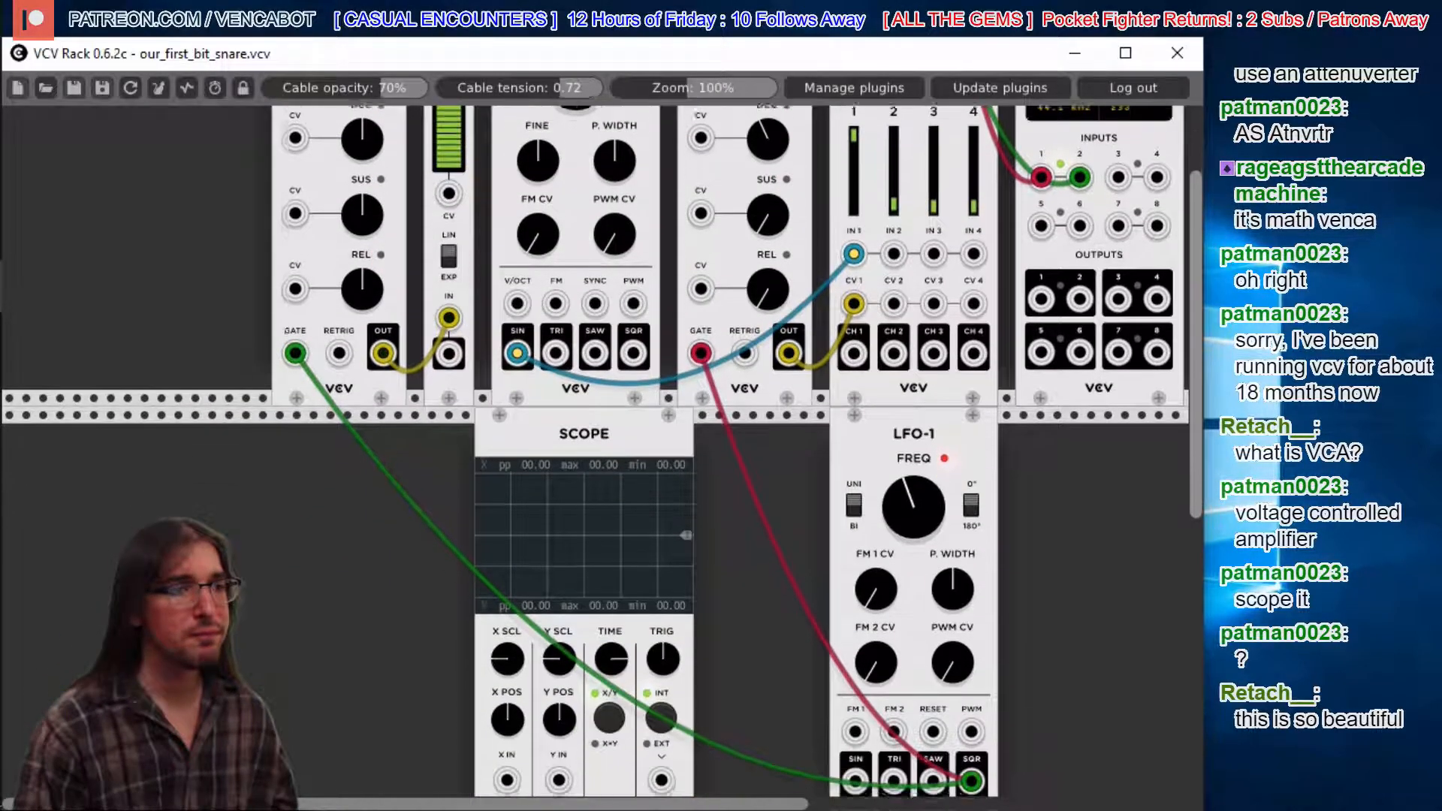
drag(449, 265, 507, 692)
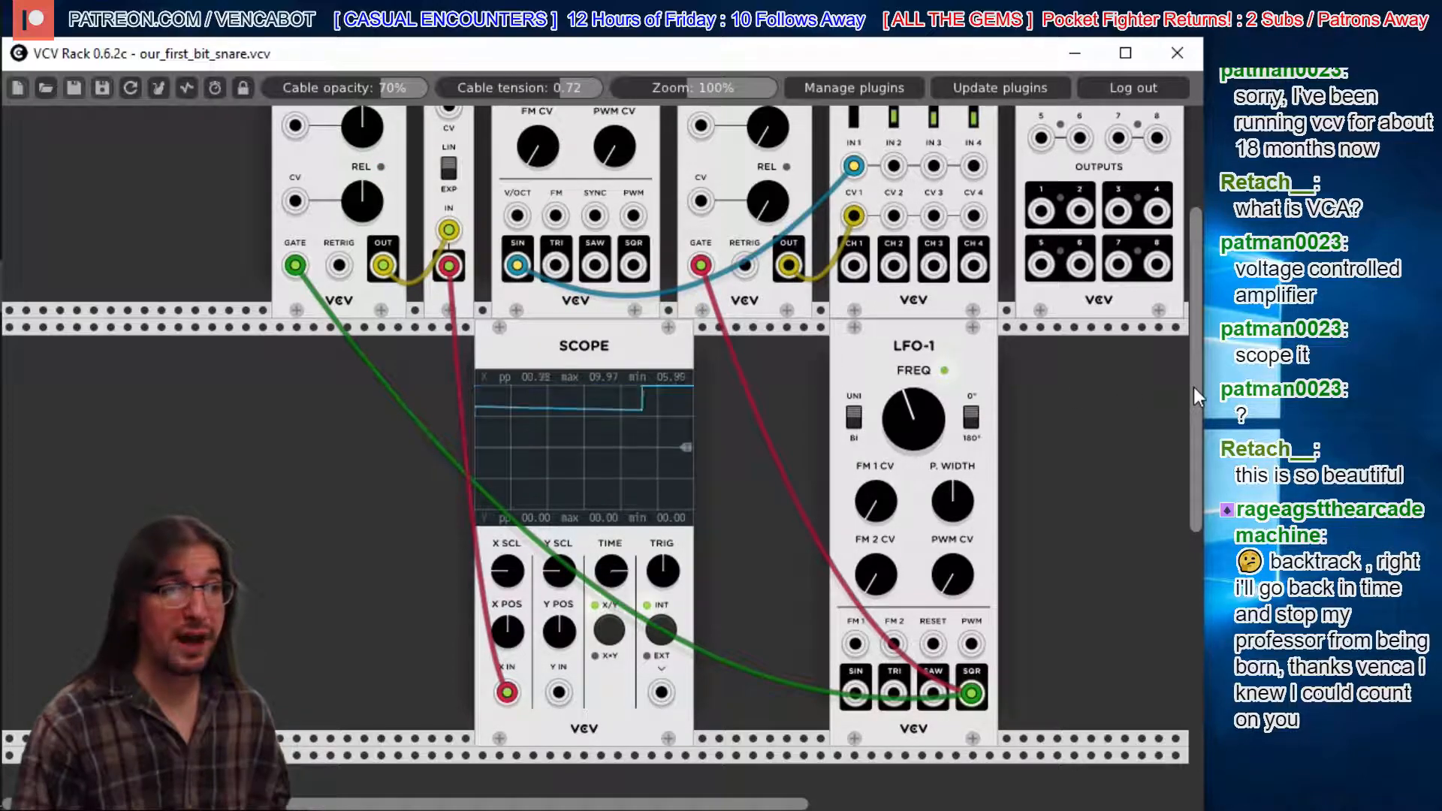
scroll(1193, 386, up, 5)
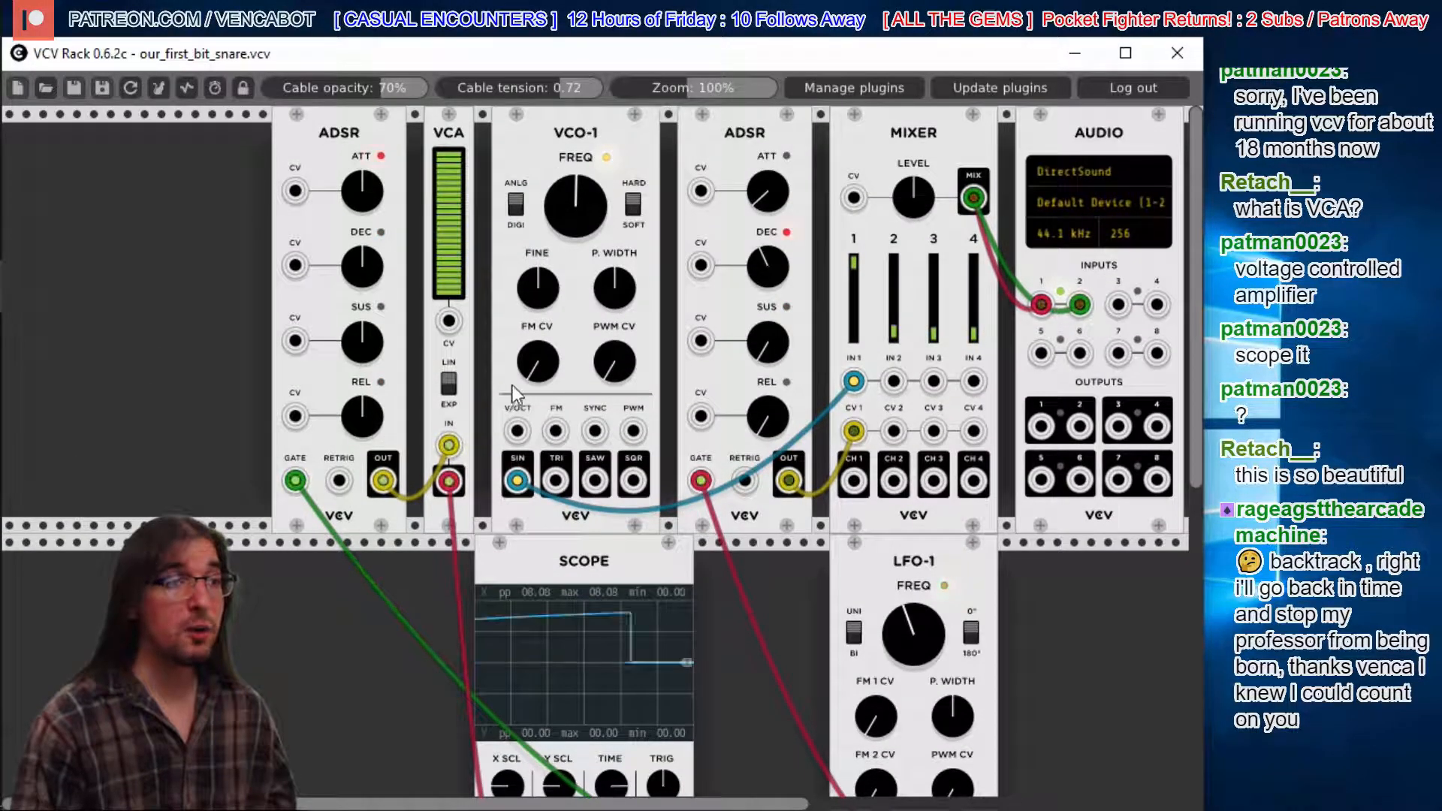
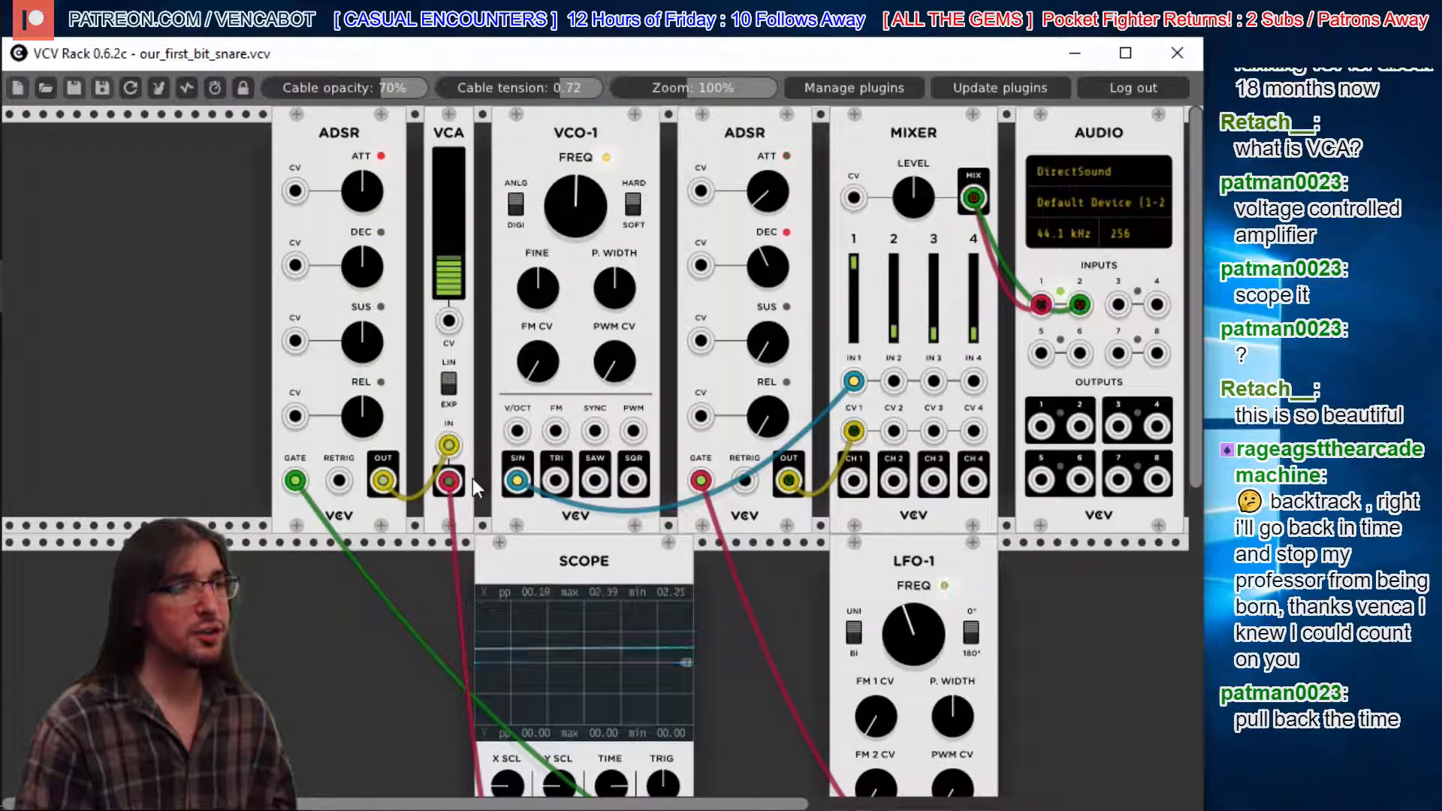
- Turn VCO-1's FREQ knob slightly below centre, and delete the Scope along with its cable from the VCA
mouse_move(571, 195)
mouse_down()
mouse_move(570, 229)
mouse_move(571, 211)
mouse_up()
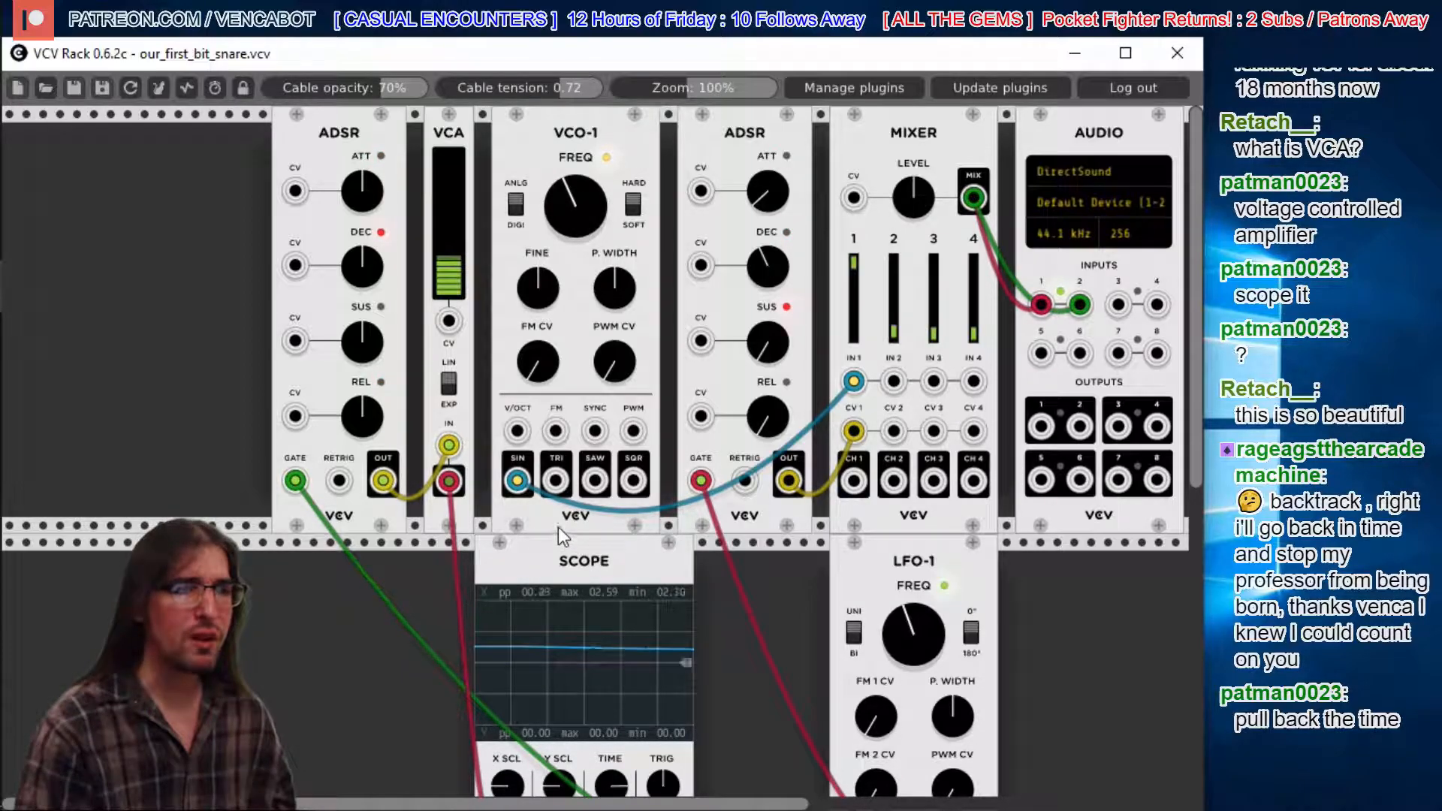
drag(448, 481, 450, 570)
right_click(561, 568)
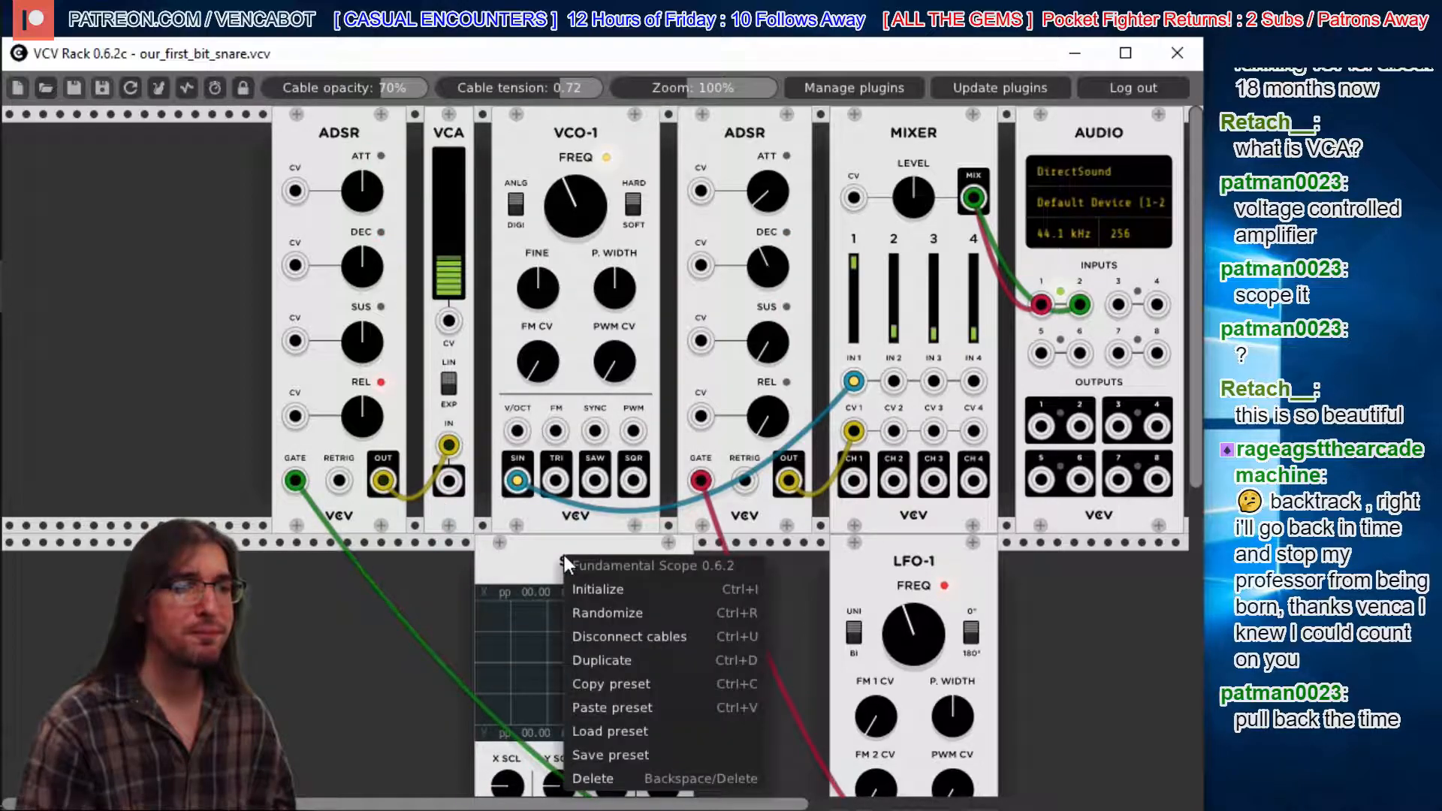
click(621, 777)
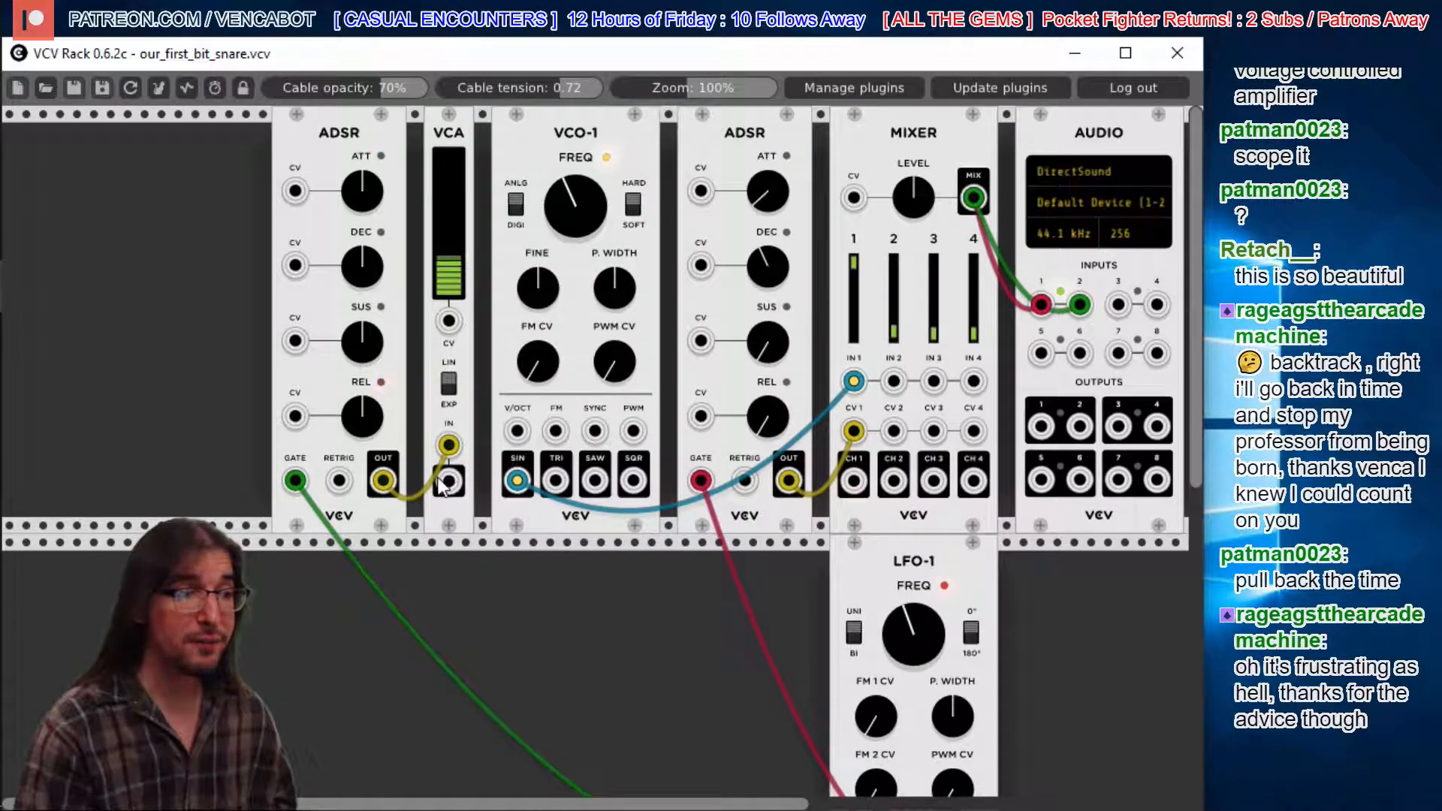
- Connect the VCA's output to VCO-1's V/OCT, and set the left ADSR to minimum attack, sustain and release with decay slightly below centre
drag(449, 481, 517, 430)
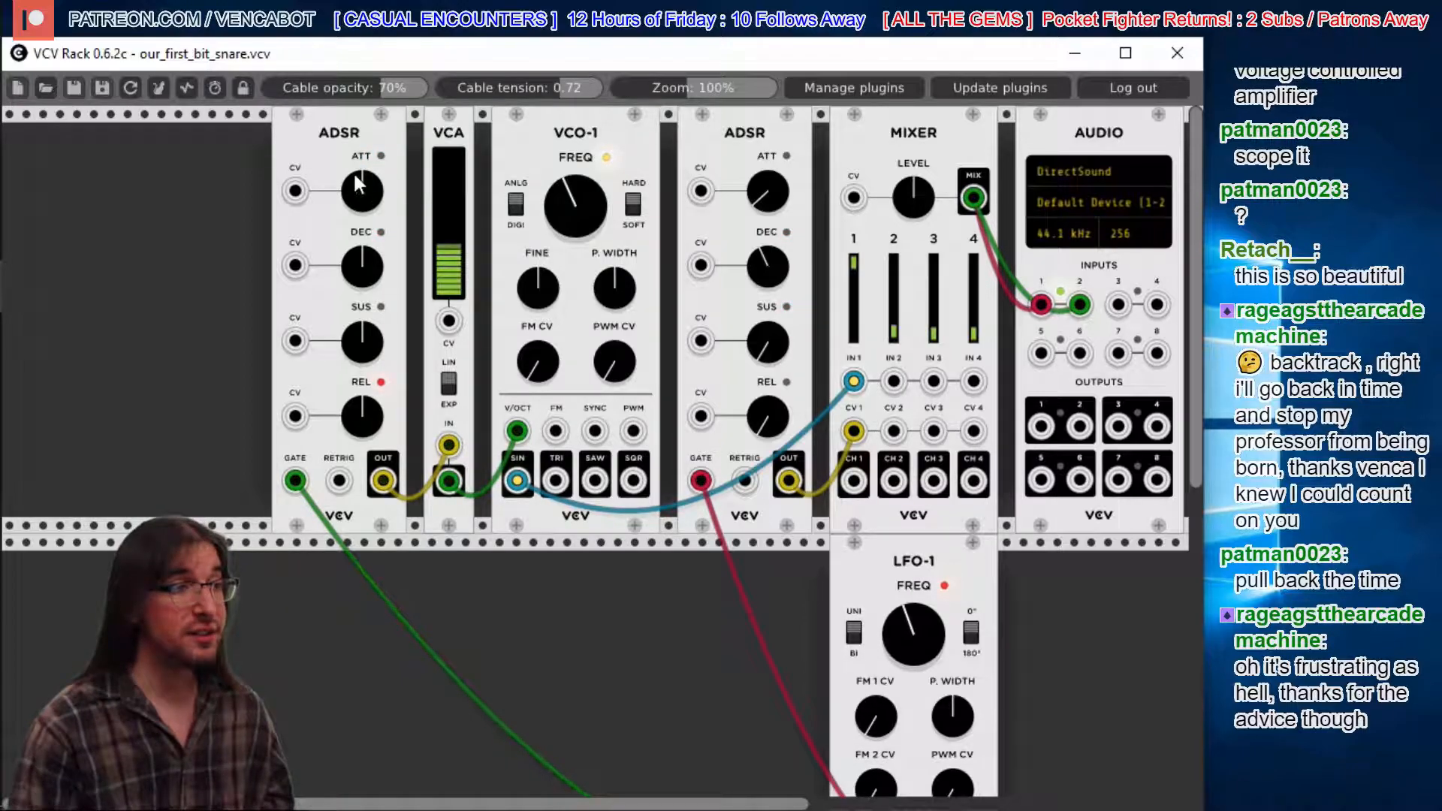
drag(353, 173, 353, 218)
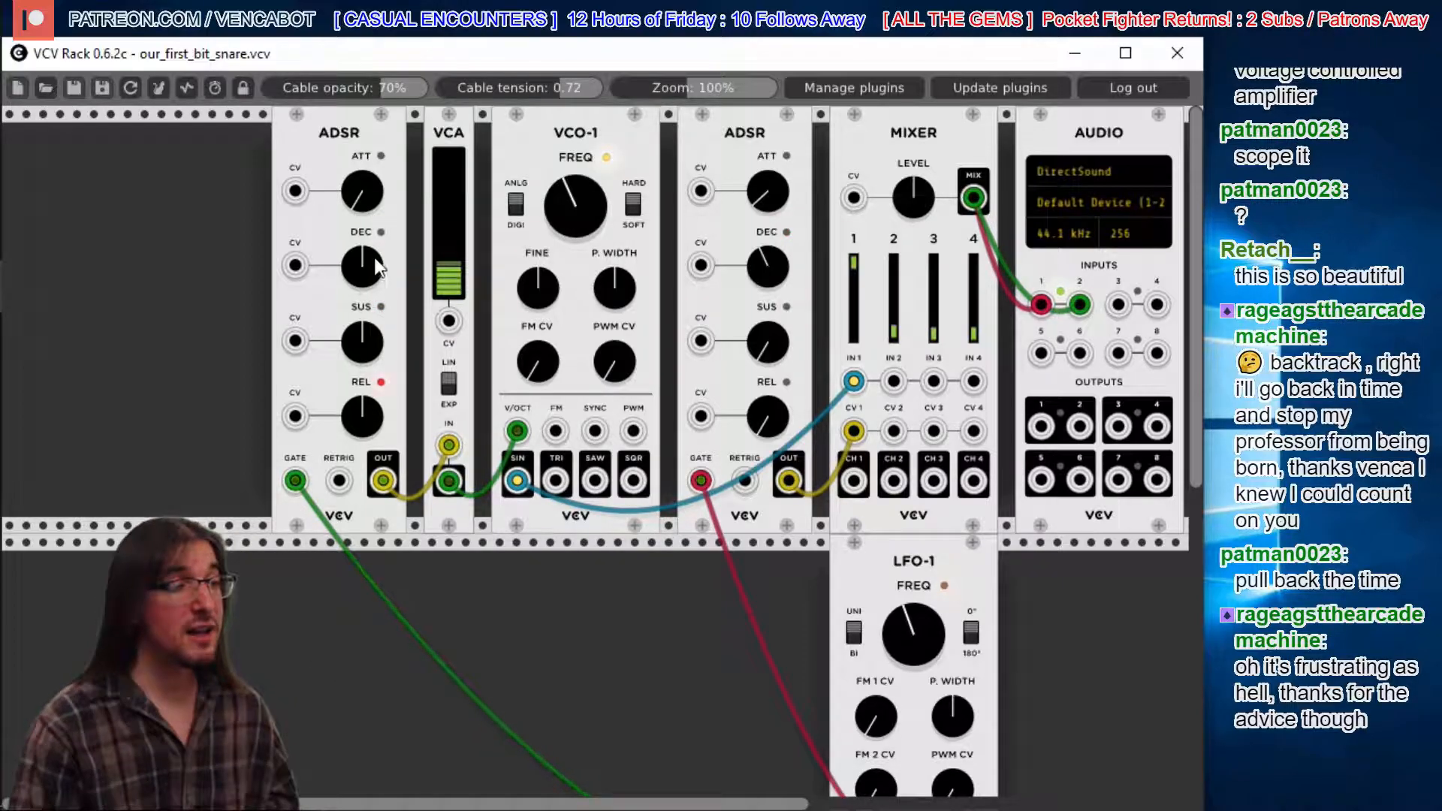
drag(359, 256, 359, 289)
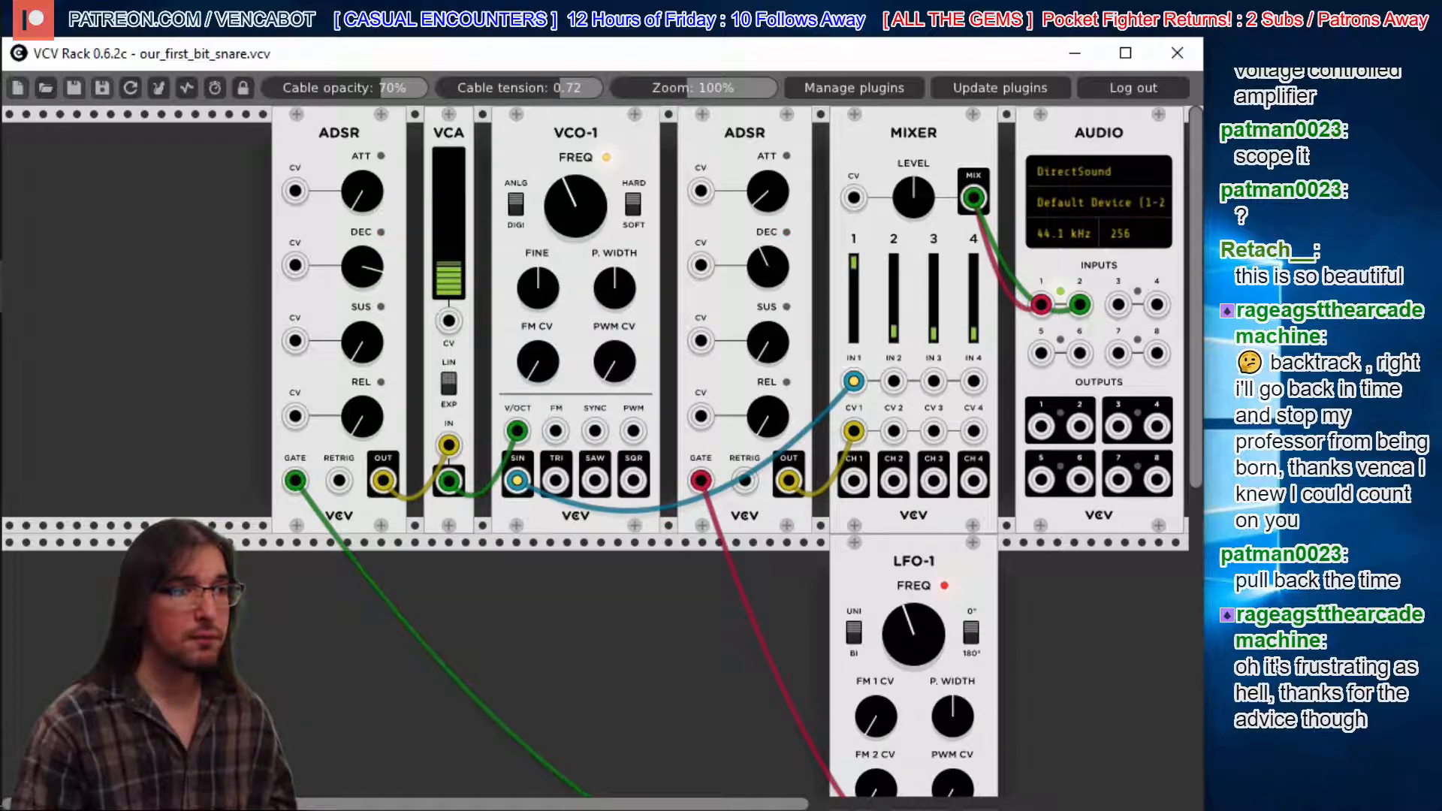
drag(361, 271, 361, 302)
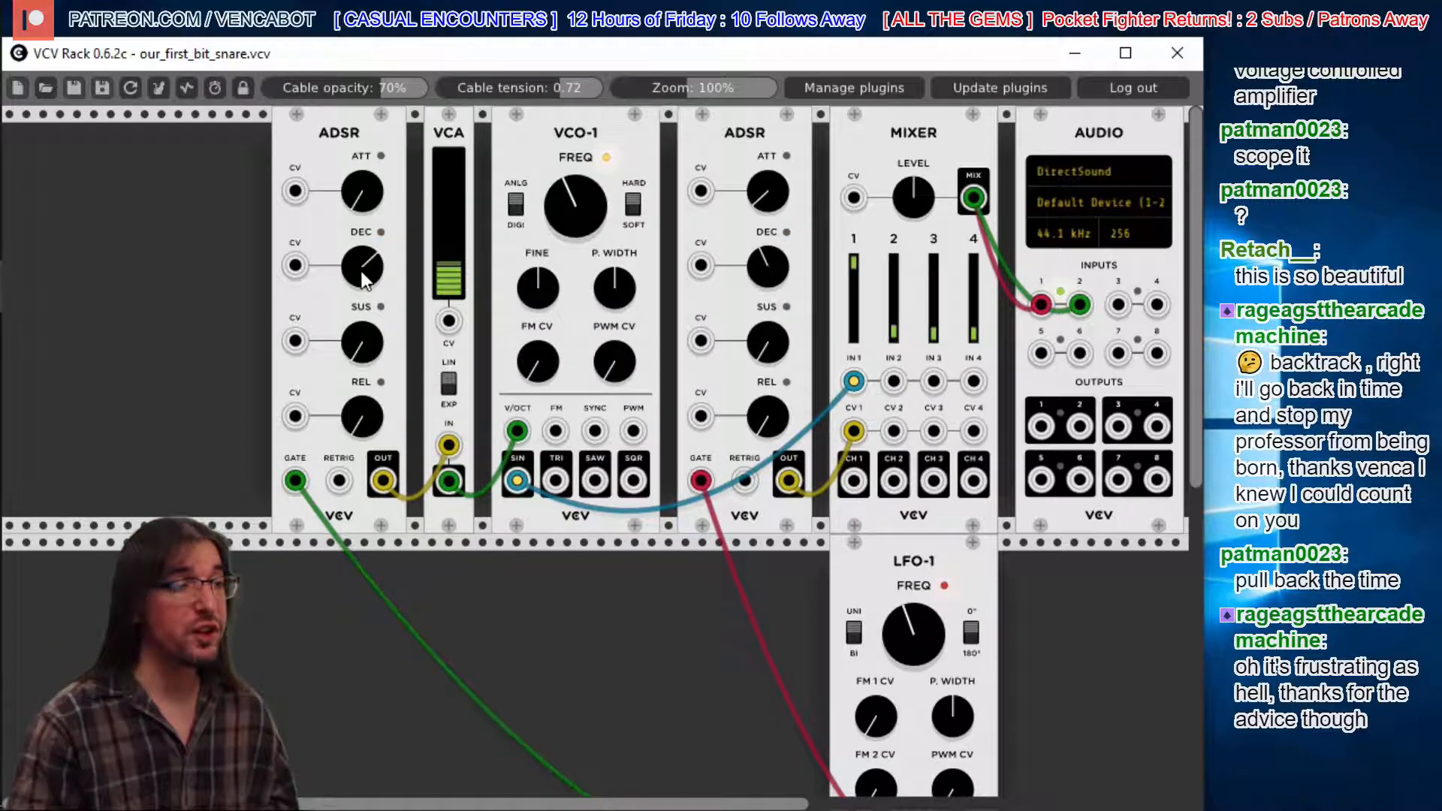
drag(362, 279, 362, 255)
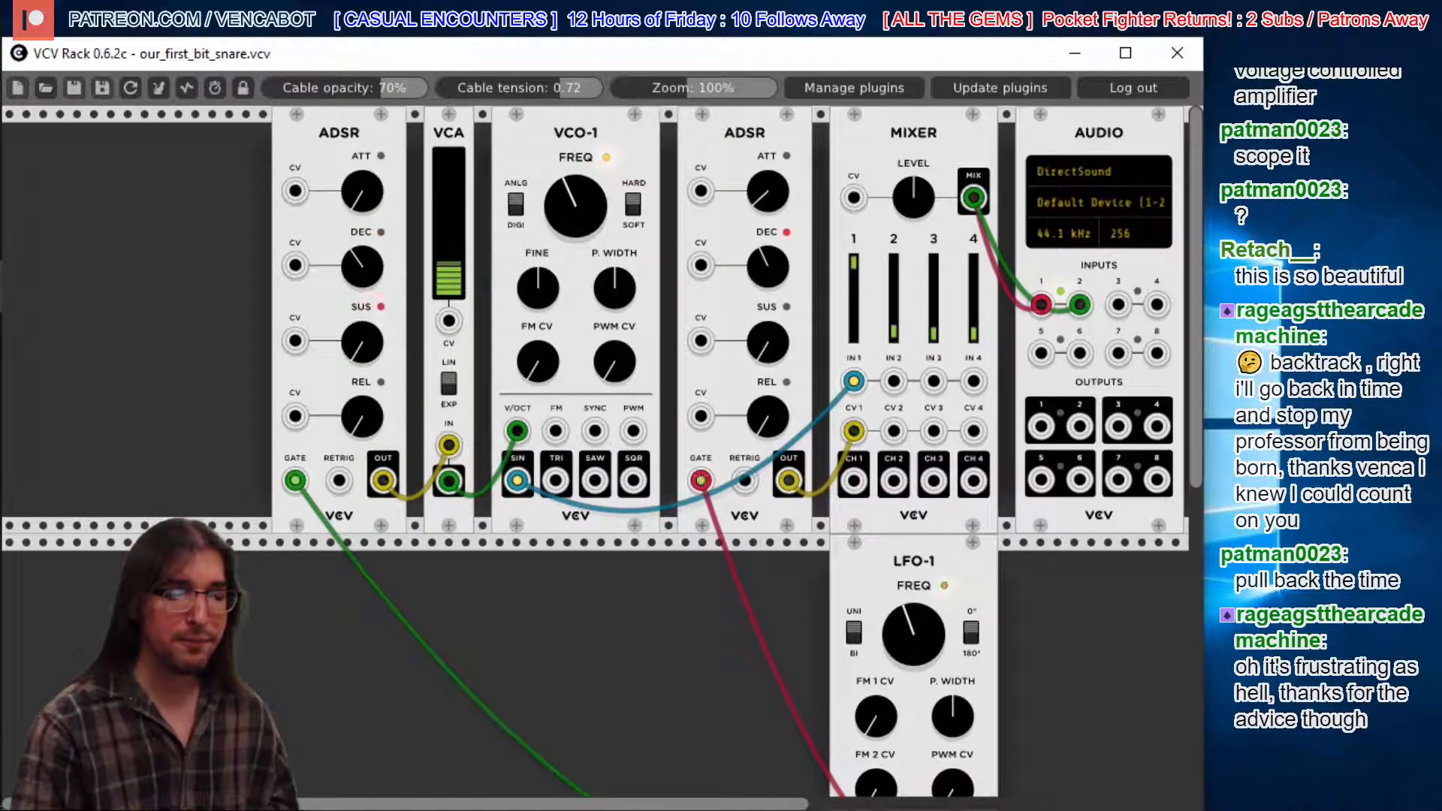
- Raise VCO-1's FREQ knob well above centre and bring it back to slightly below centre
drag(580, 201, 579, 173)
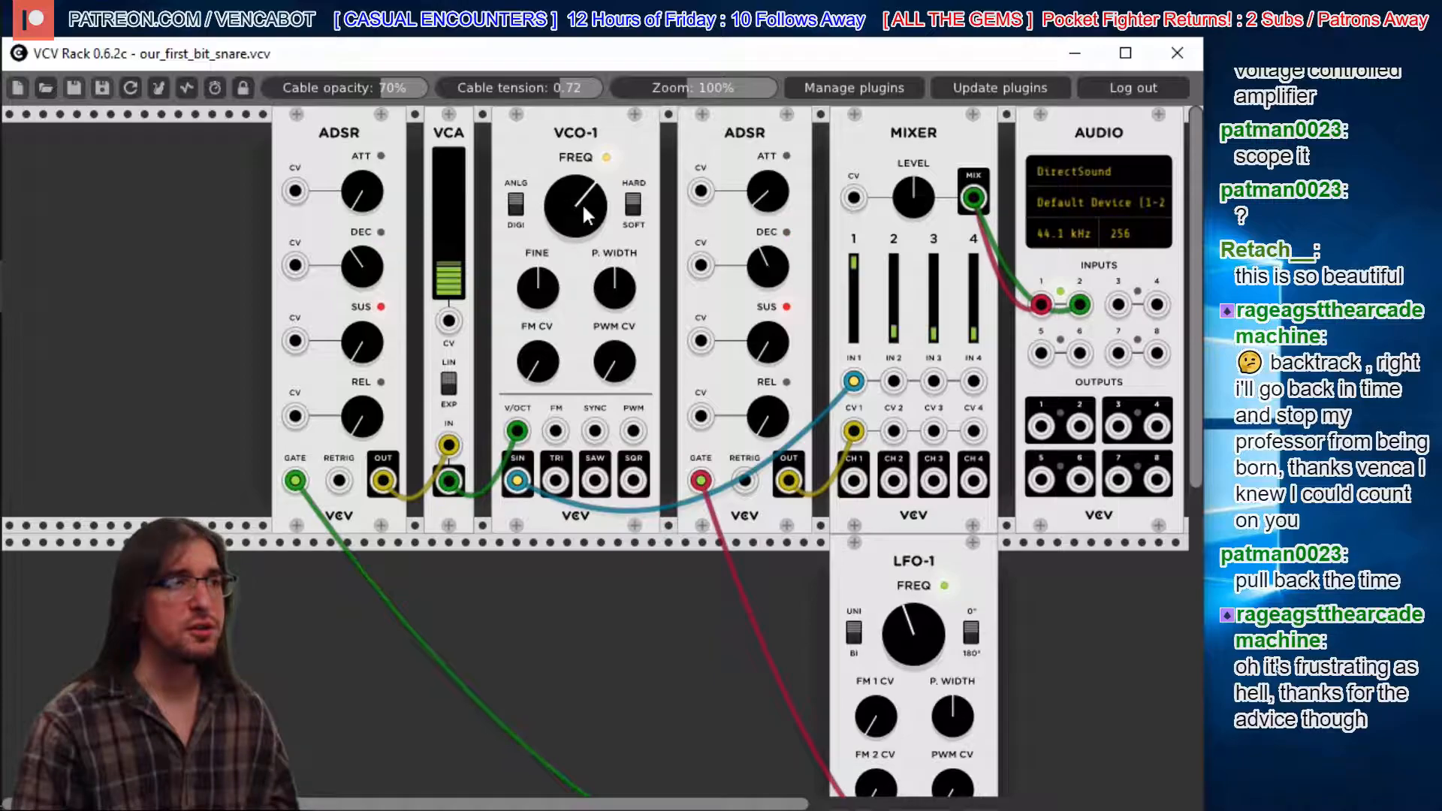
drag(580, 173, 580, 188)
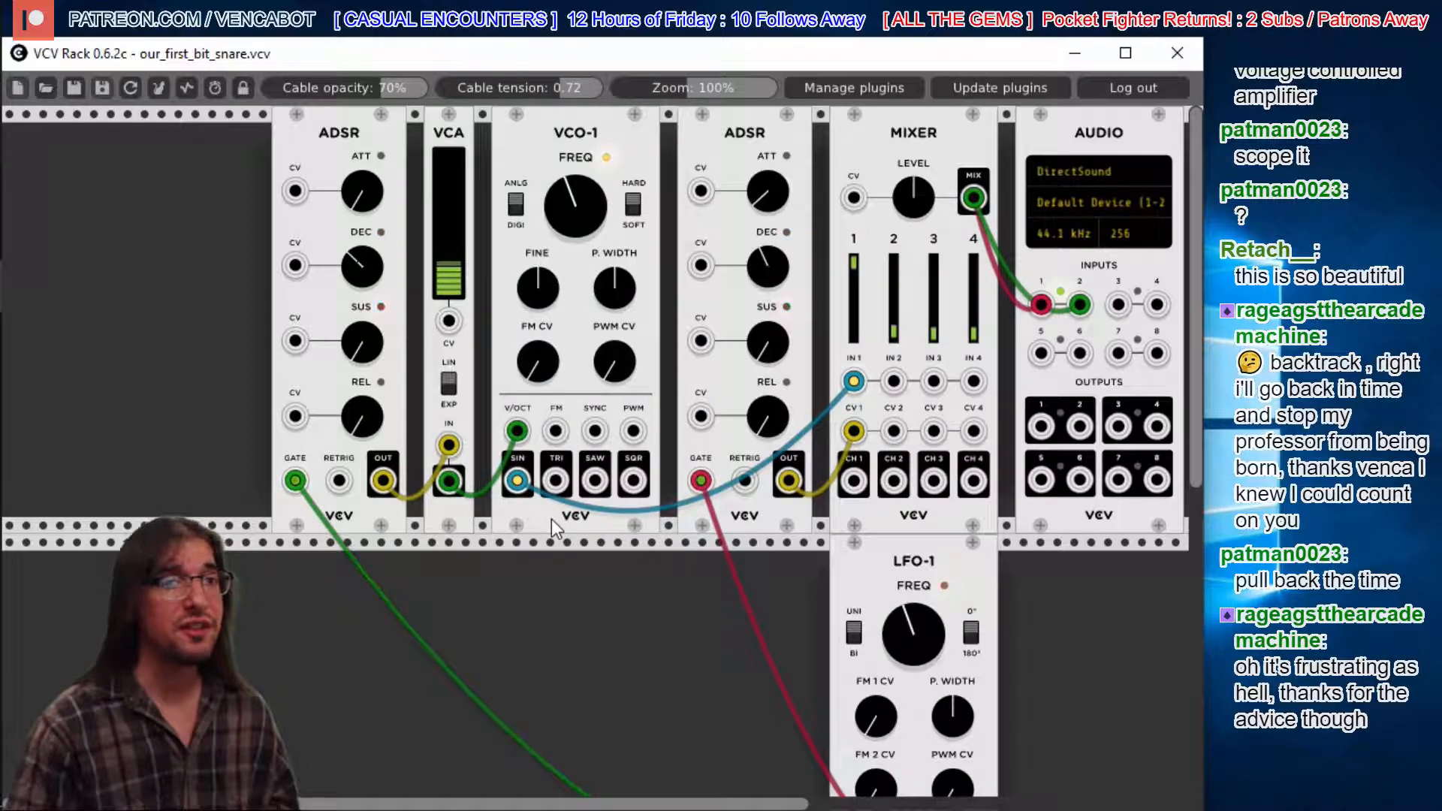
drag(1199, 348, 1199, 429)
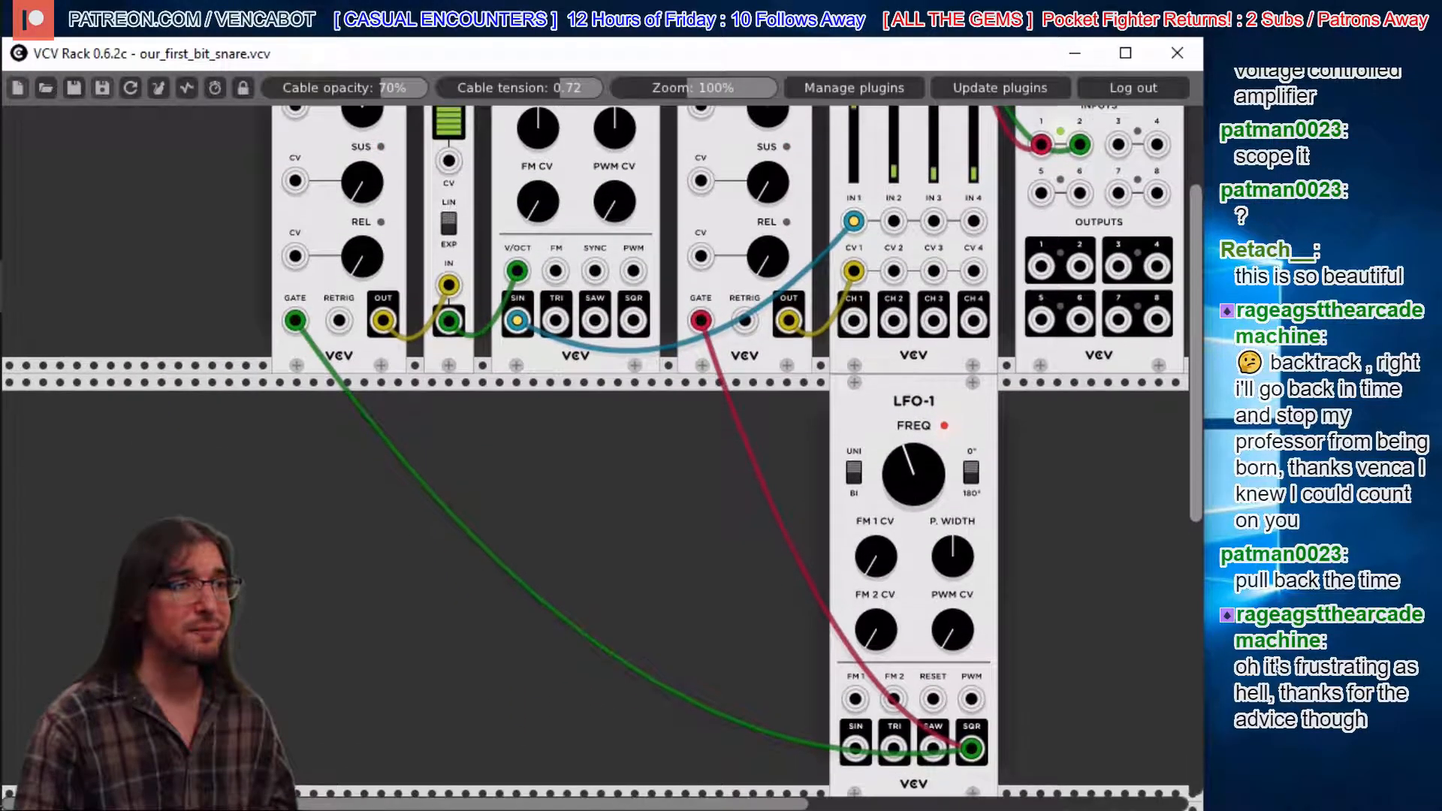
right_click(277, 460)
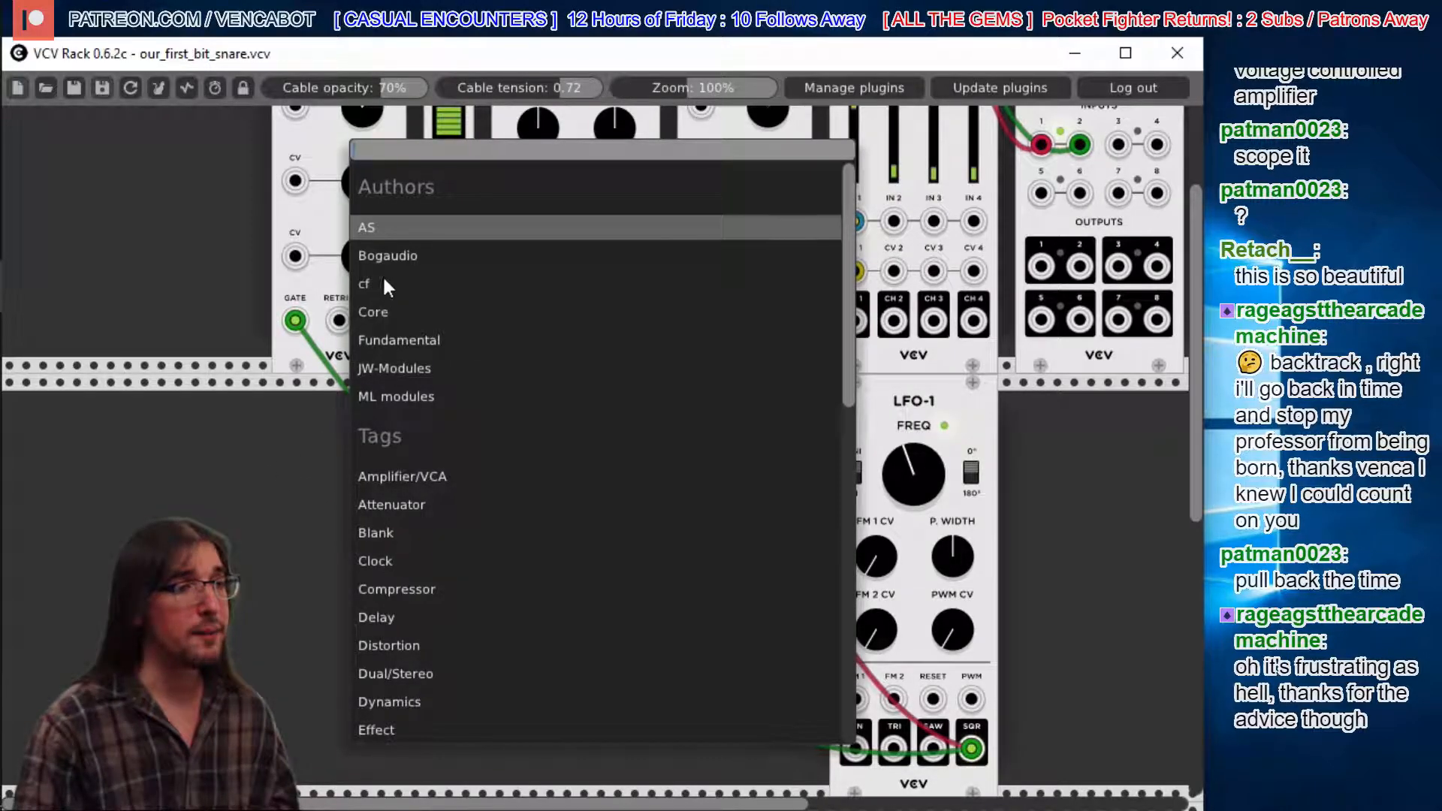
click(394, 256)
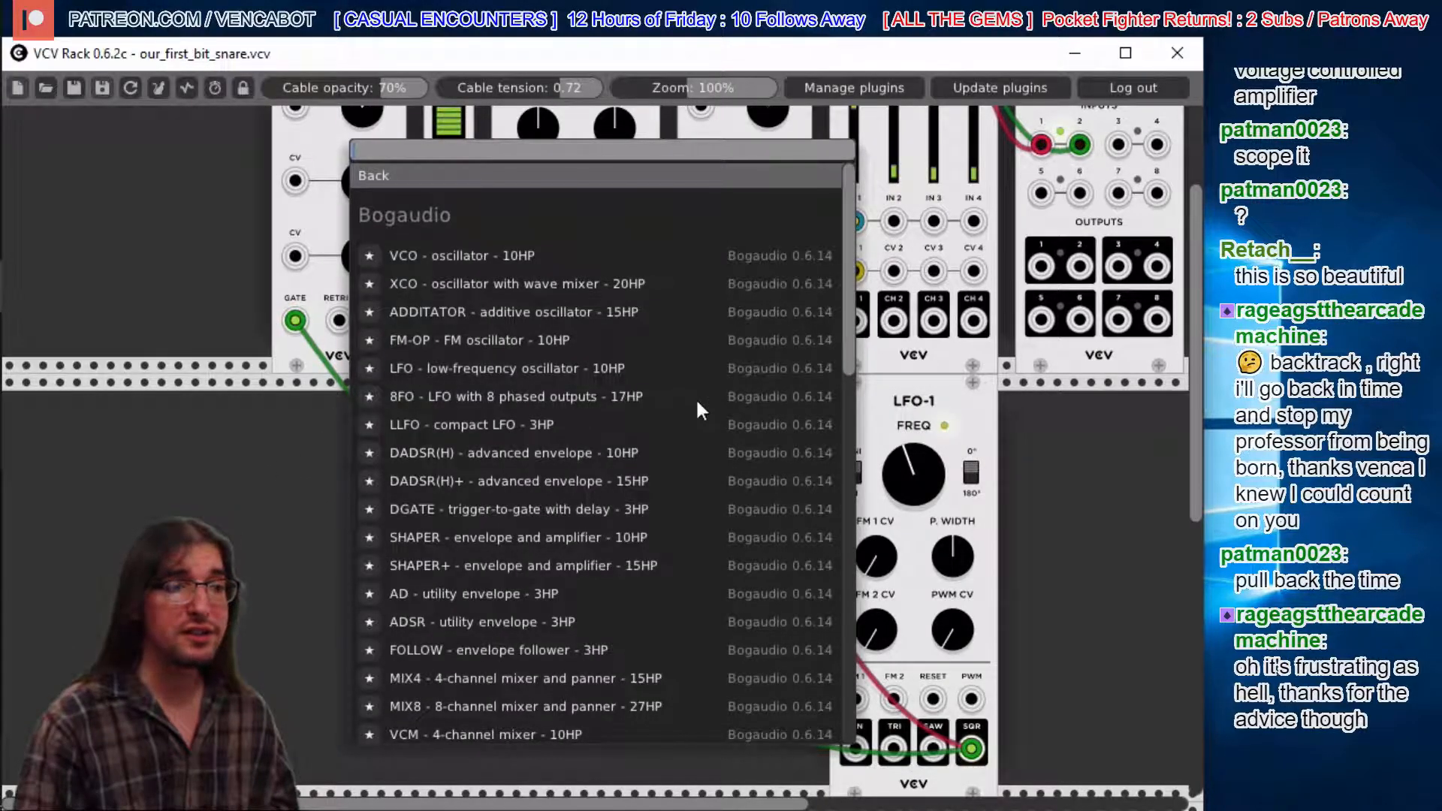
drag(844, 331, 844, 682)
key(Escape)
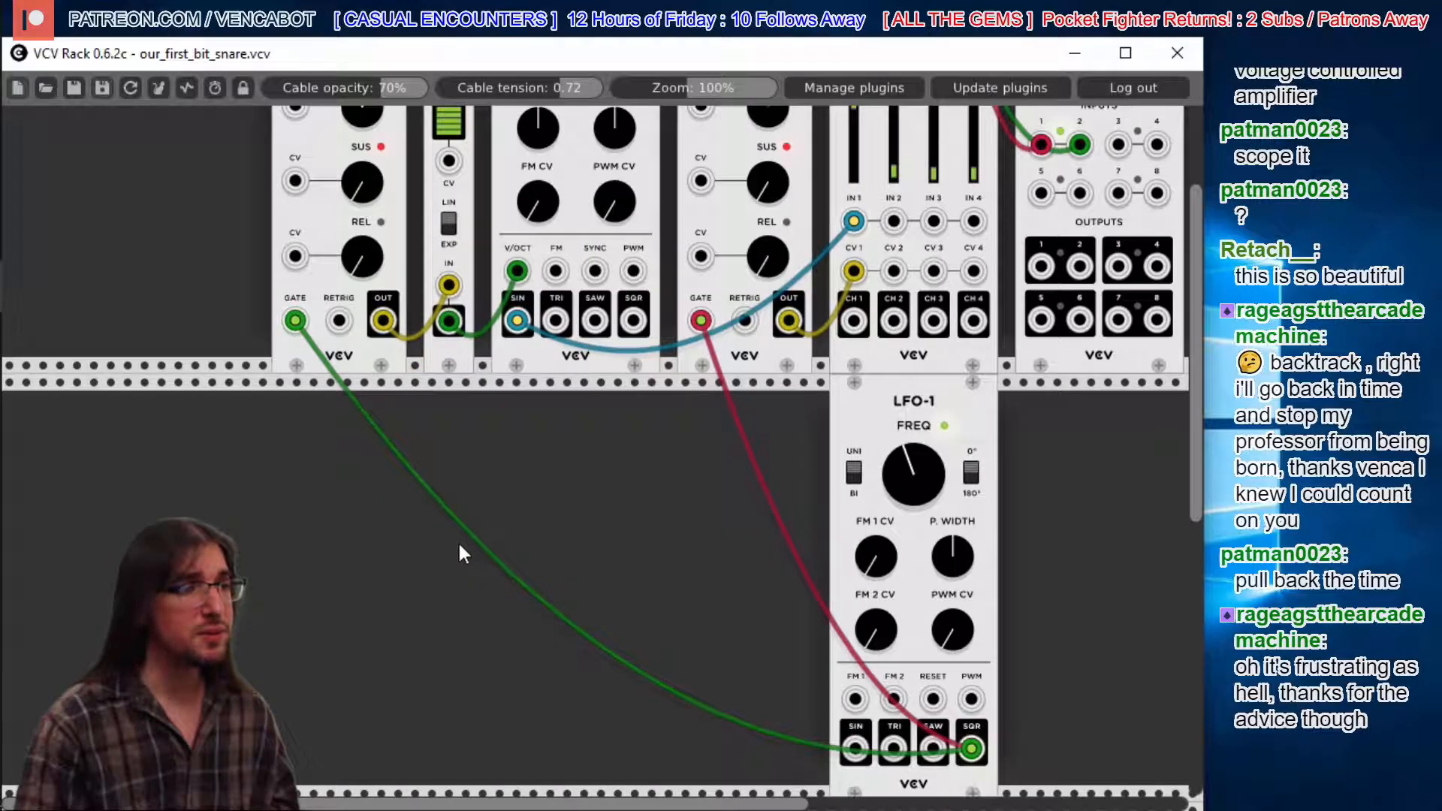
- Add a Bogaudio NOISE module in the row below the left ADSR, aligned with that ADSR's left edge
right_click(313, 474)
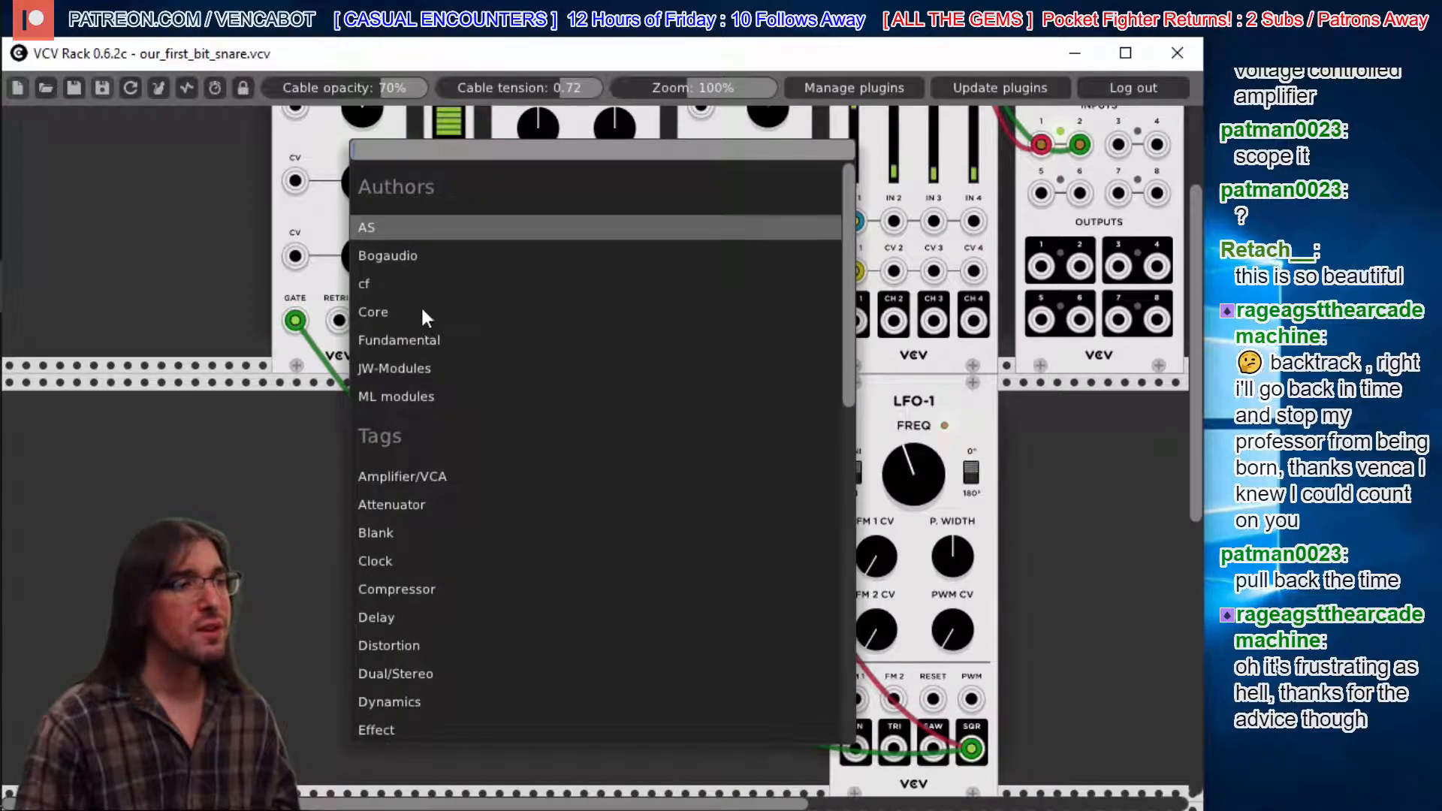
click(364, 255)
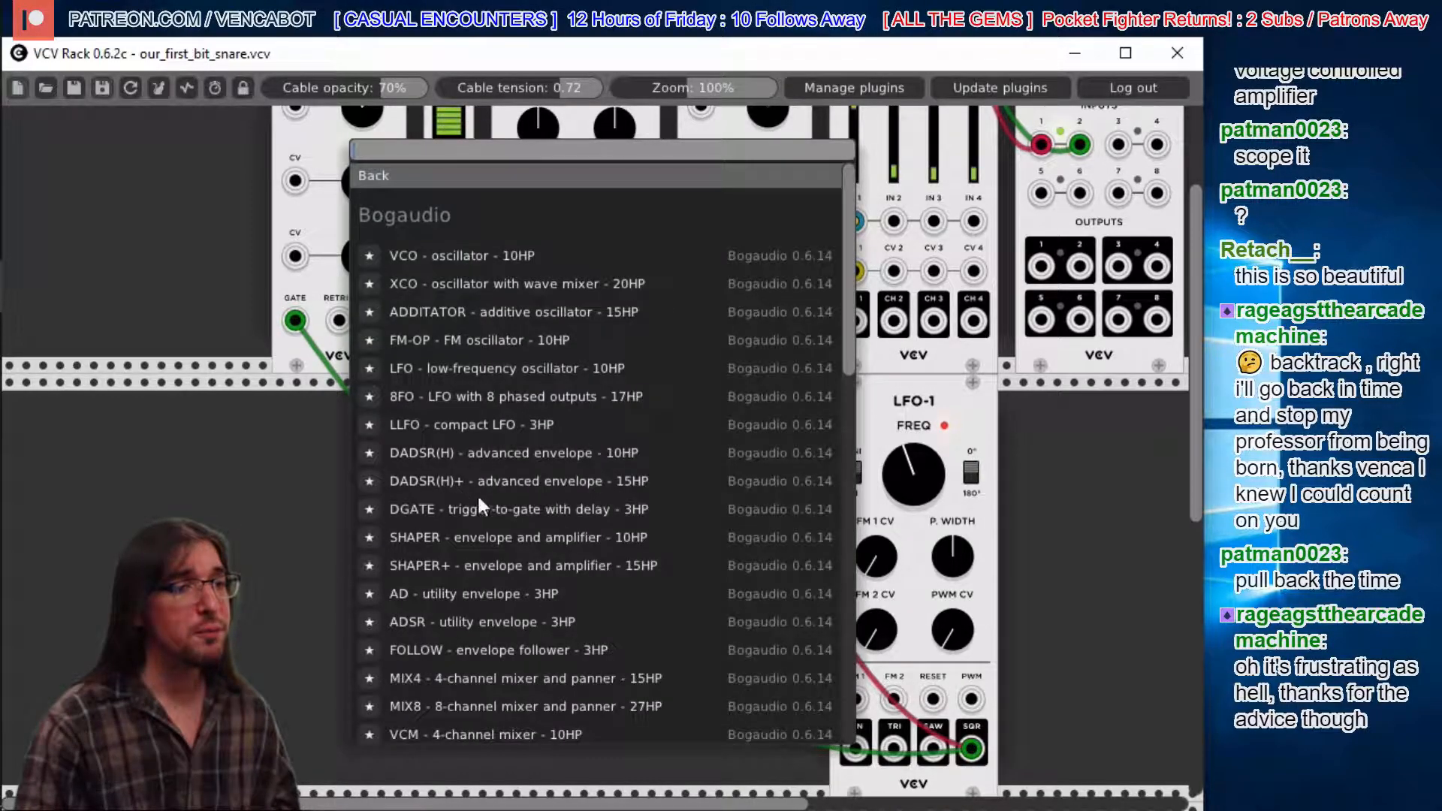
scroll(597, 451, down, 15)
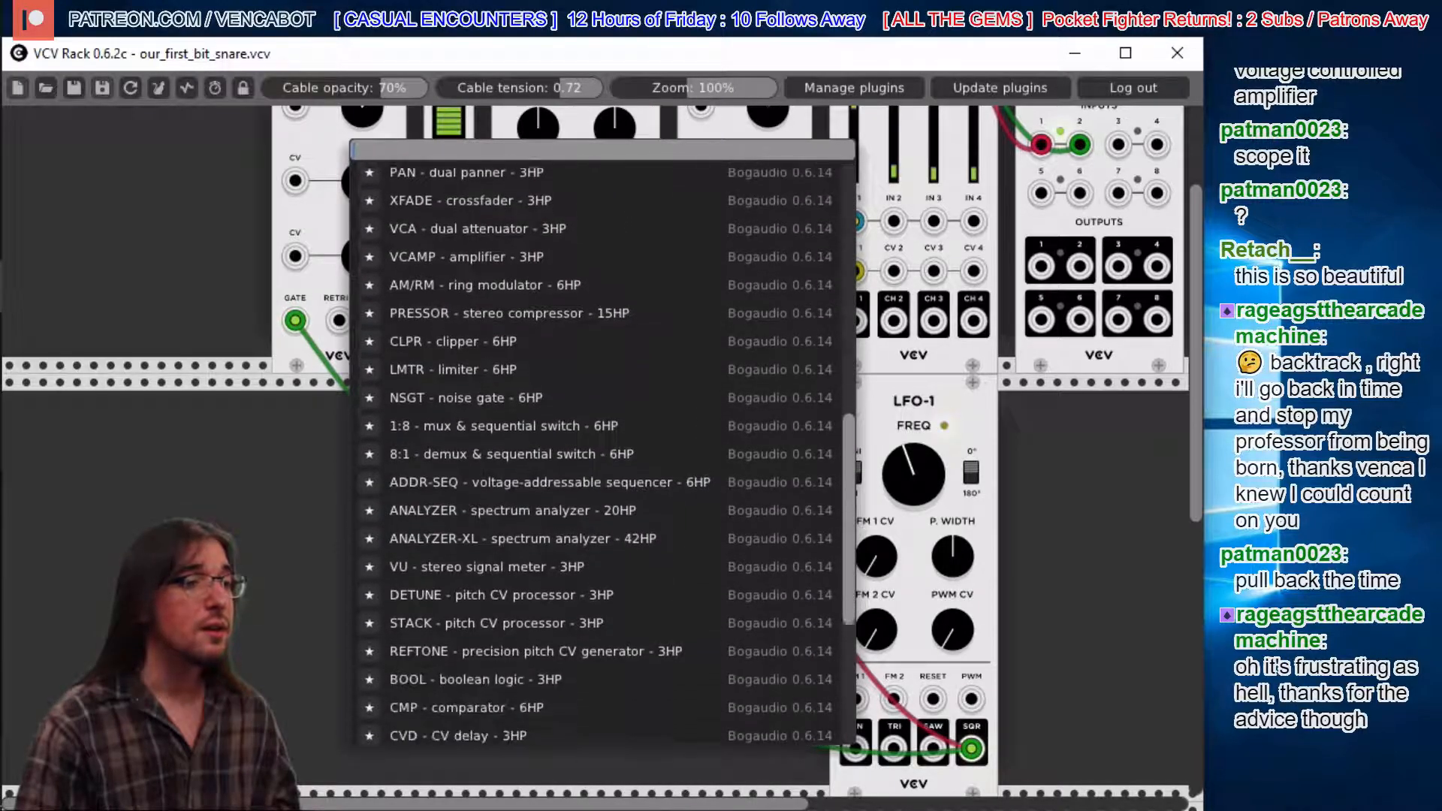
scroll(597, 450, down, 5)
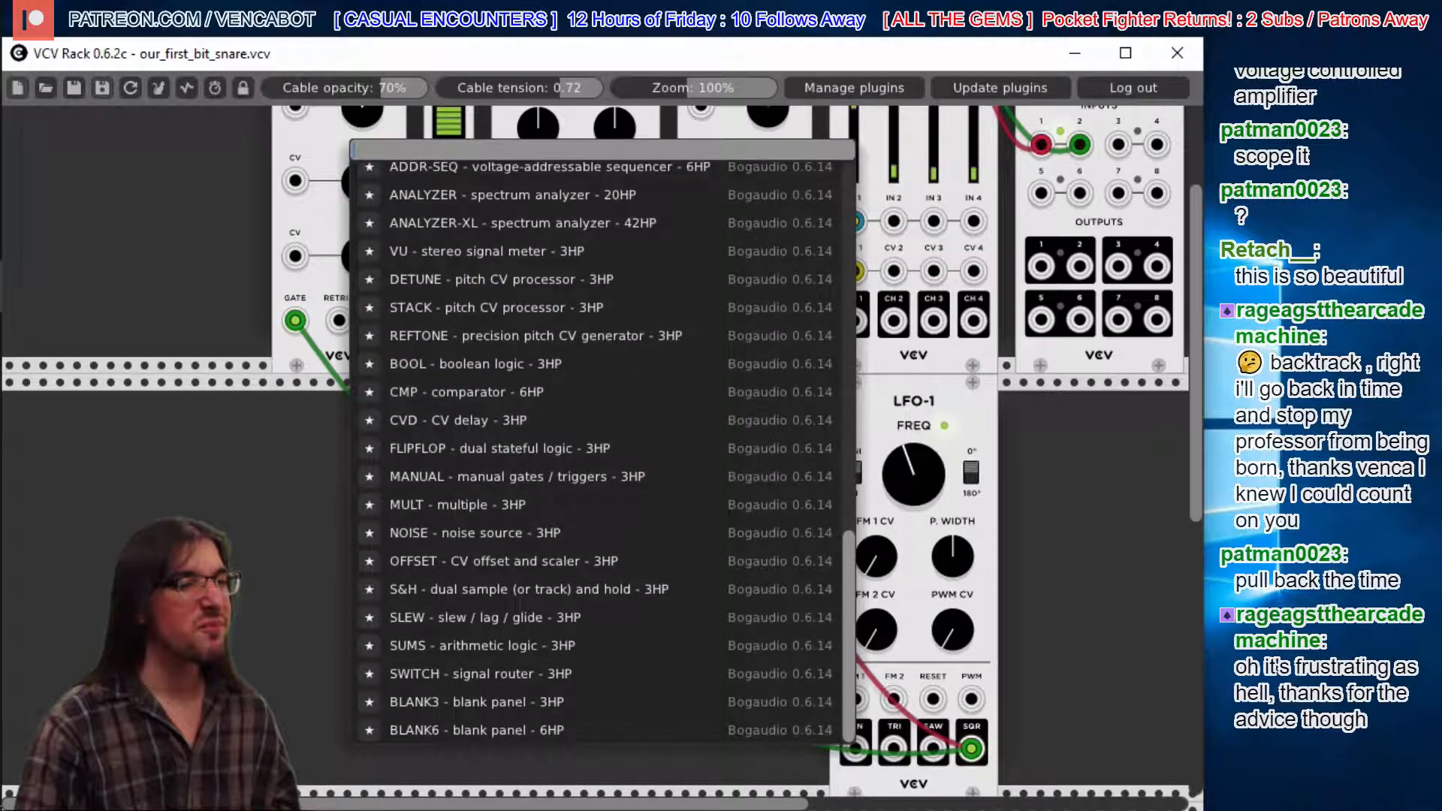
click(429, 530)
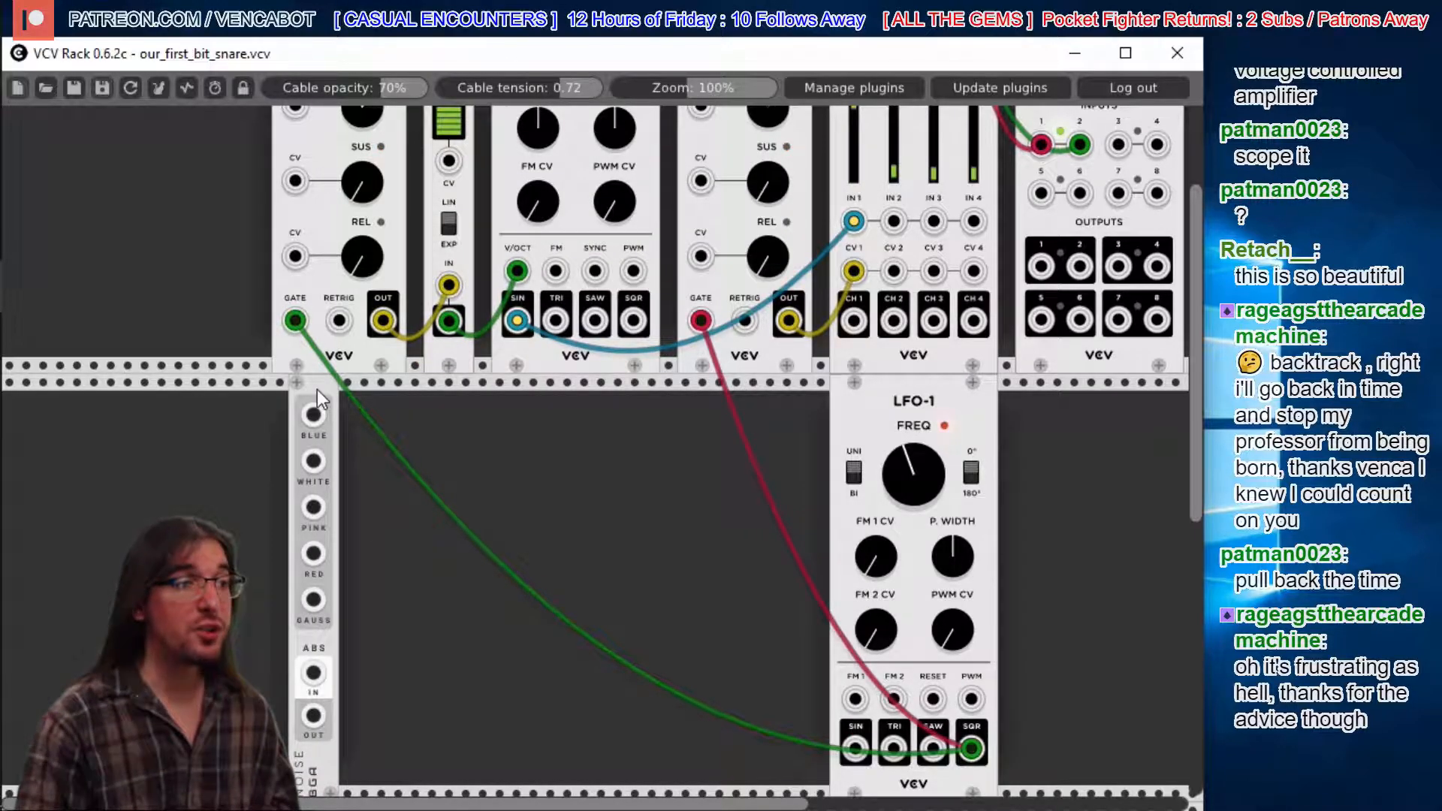
drag(317, 389, 304, 386)
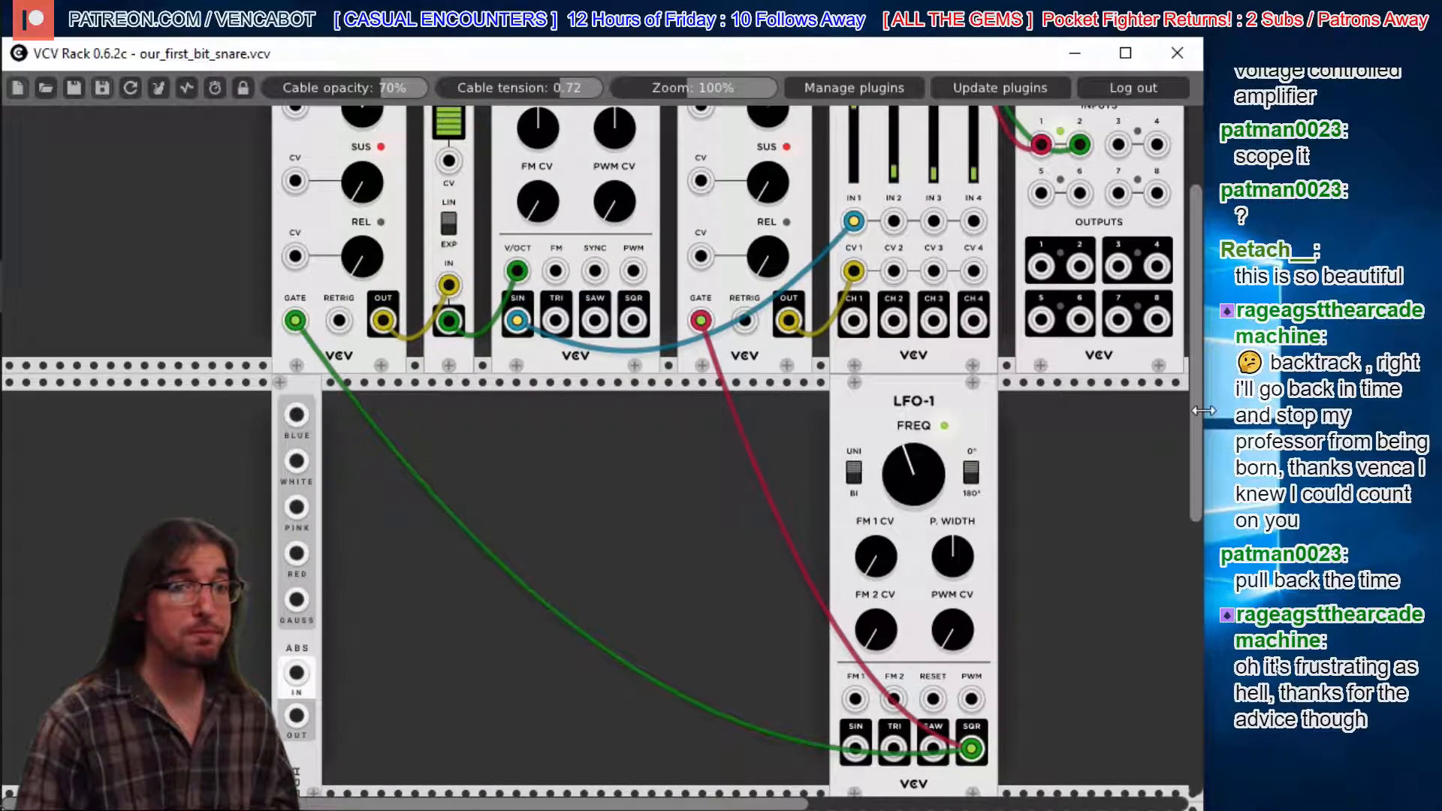
- Add another Fundamental ADSR in the second row and place it just left of LFO-1
scroll(966, 386, up, 4)
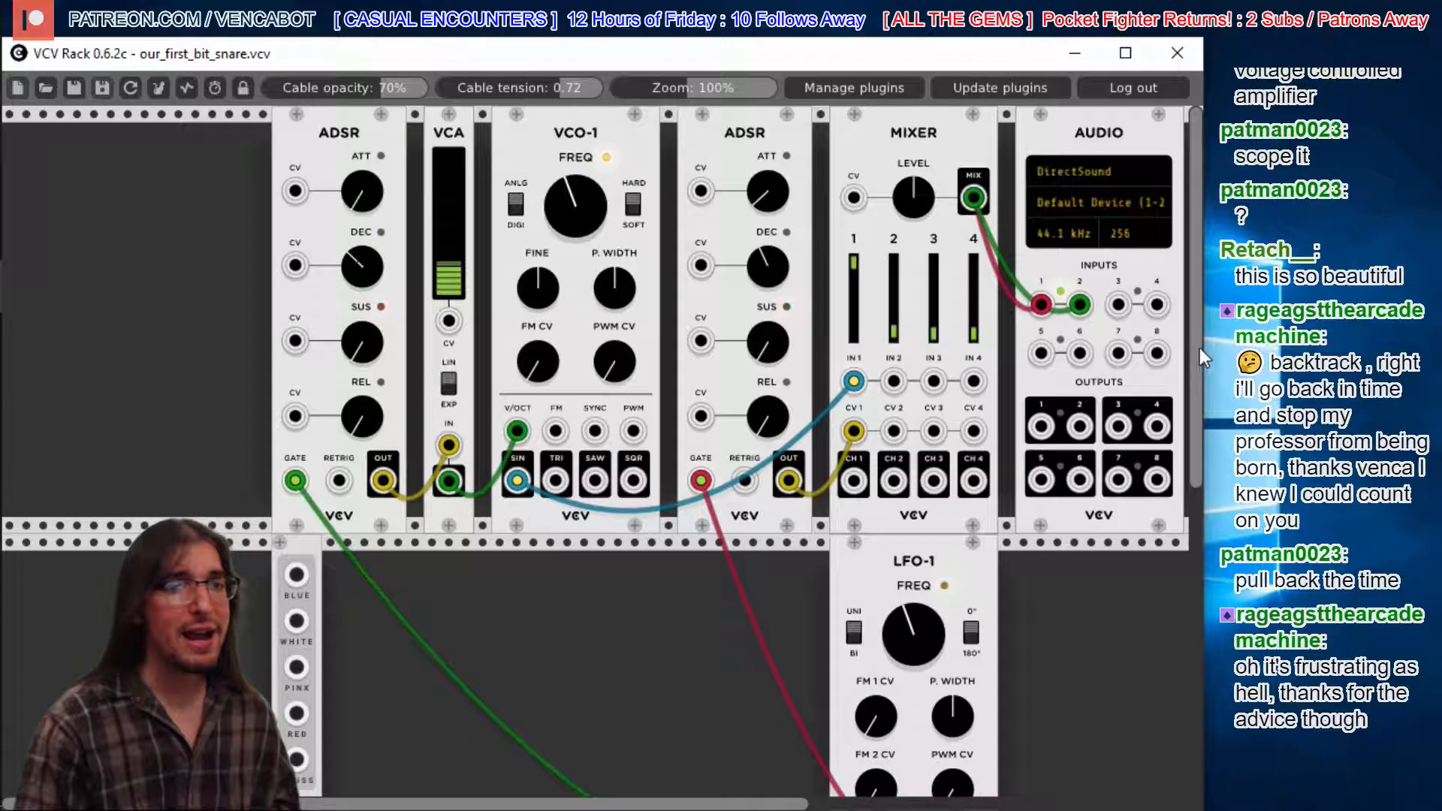
scroll(1200, 348, down, 3)
right_click(511, 445)
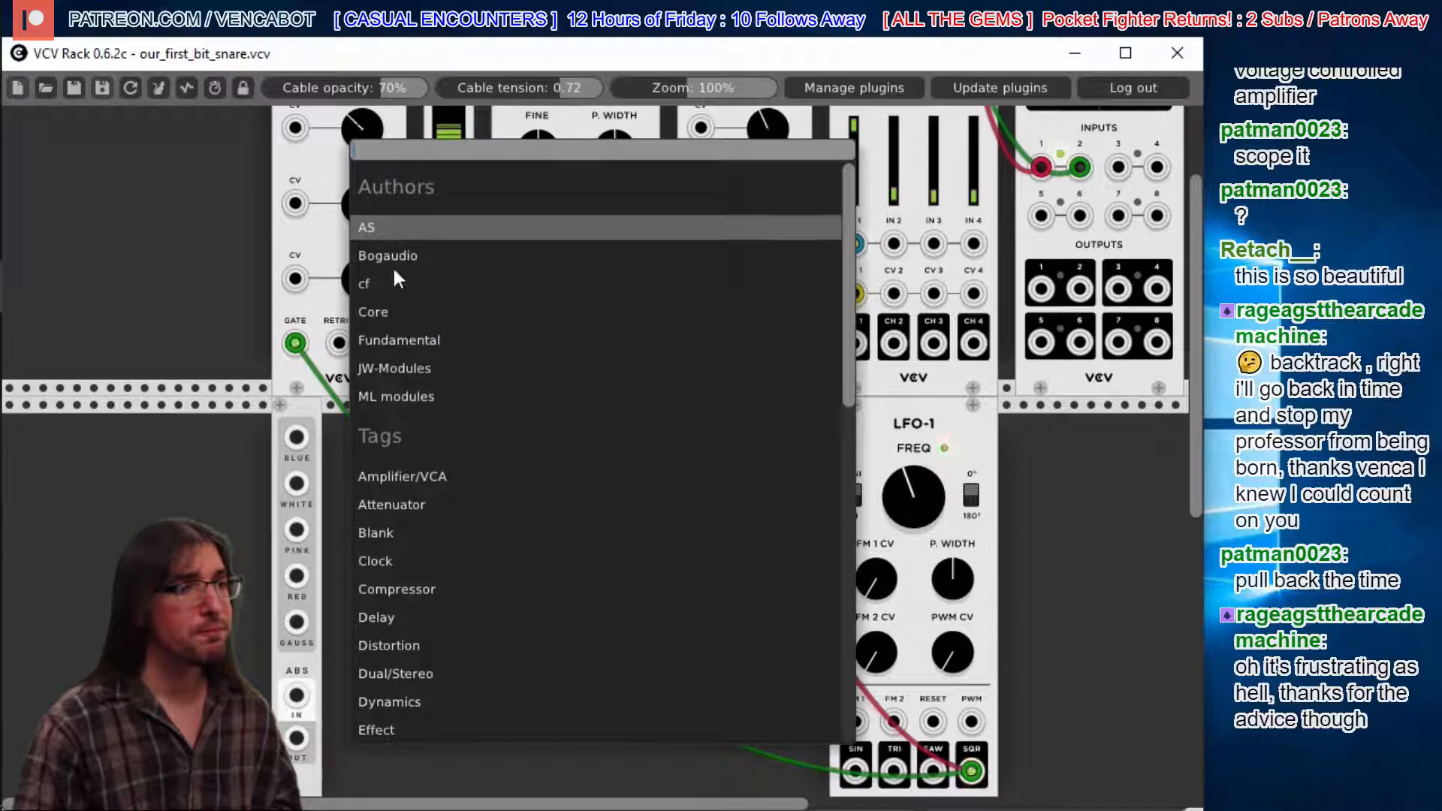
click(394, 338)
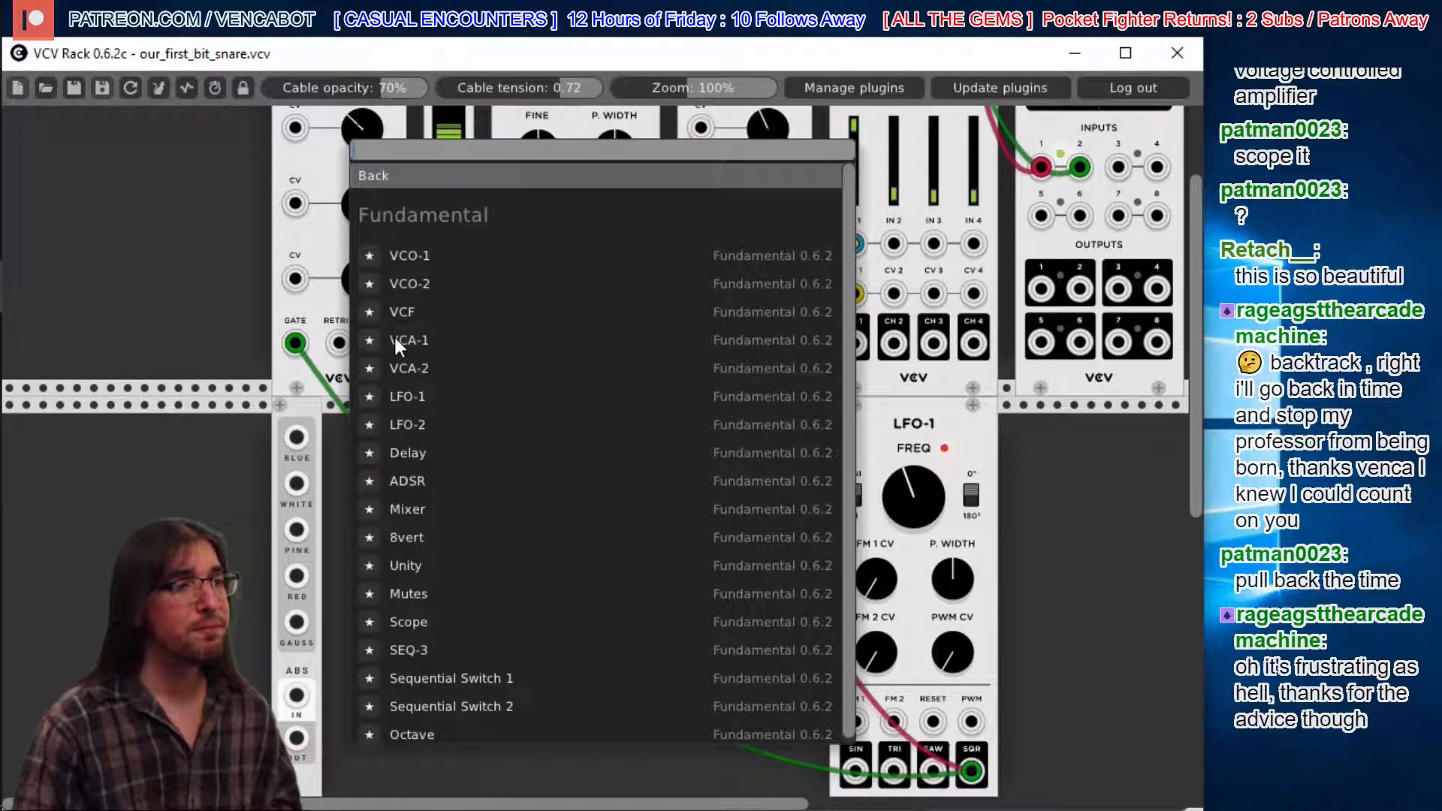
click(407, 485)
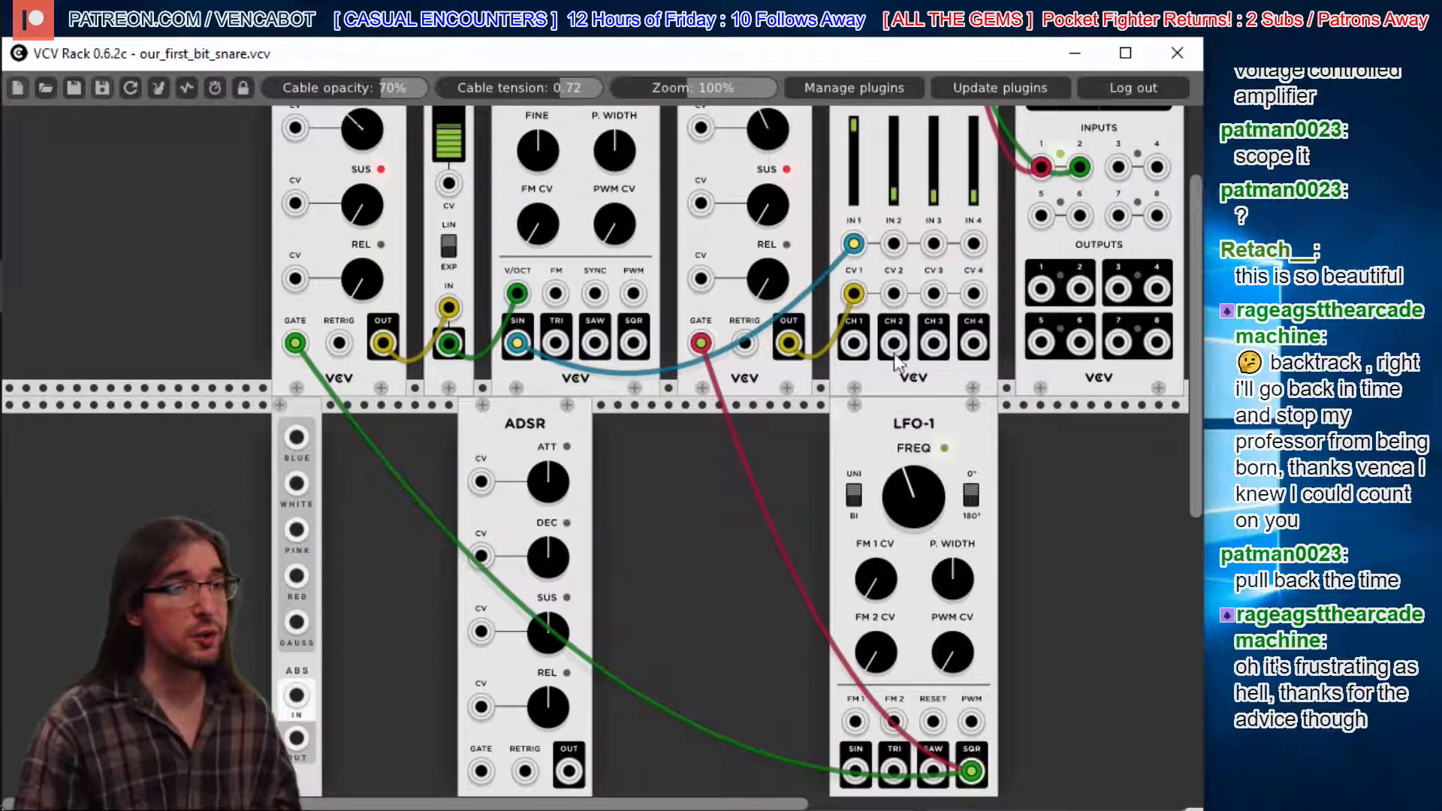
scroll(1194, 402, up, 4)
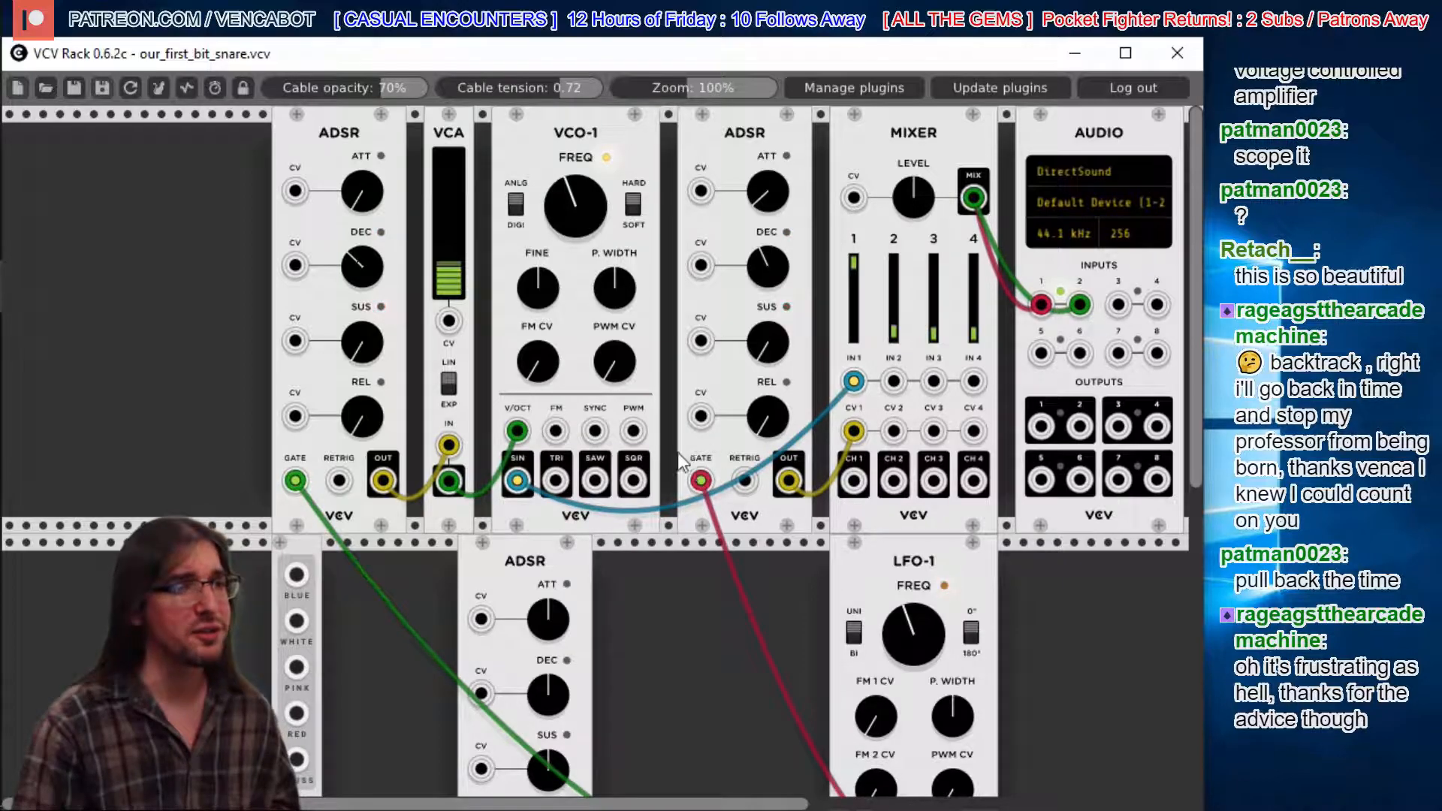
drag(522, 560, 736, 574)
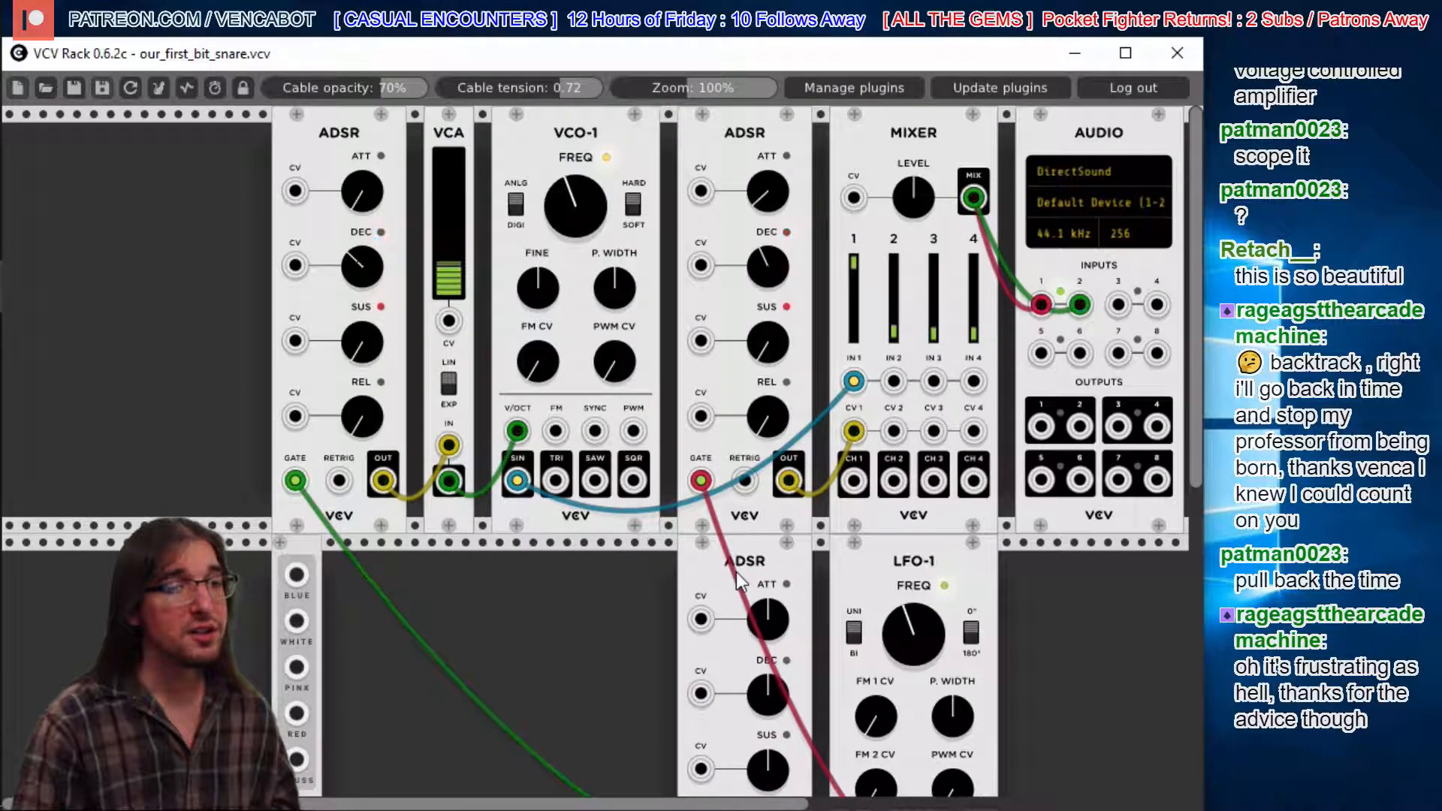
- Connect the second-row ADSR's OUT to the Mixer's CV 2 input
scroll(1197, 422, down, 5)
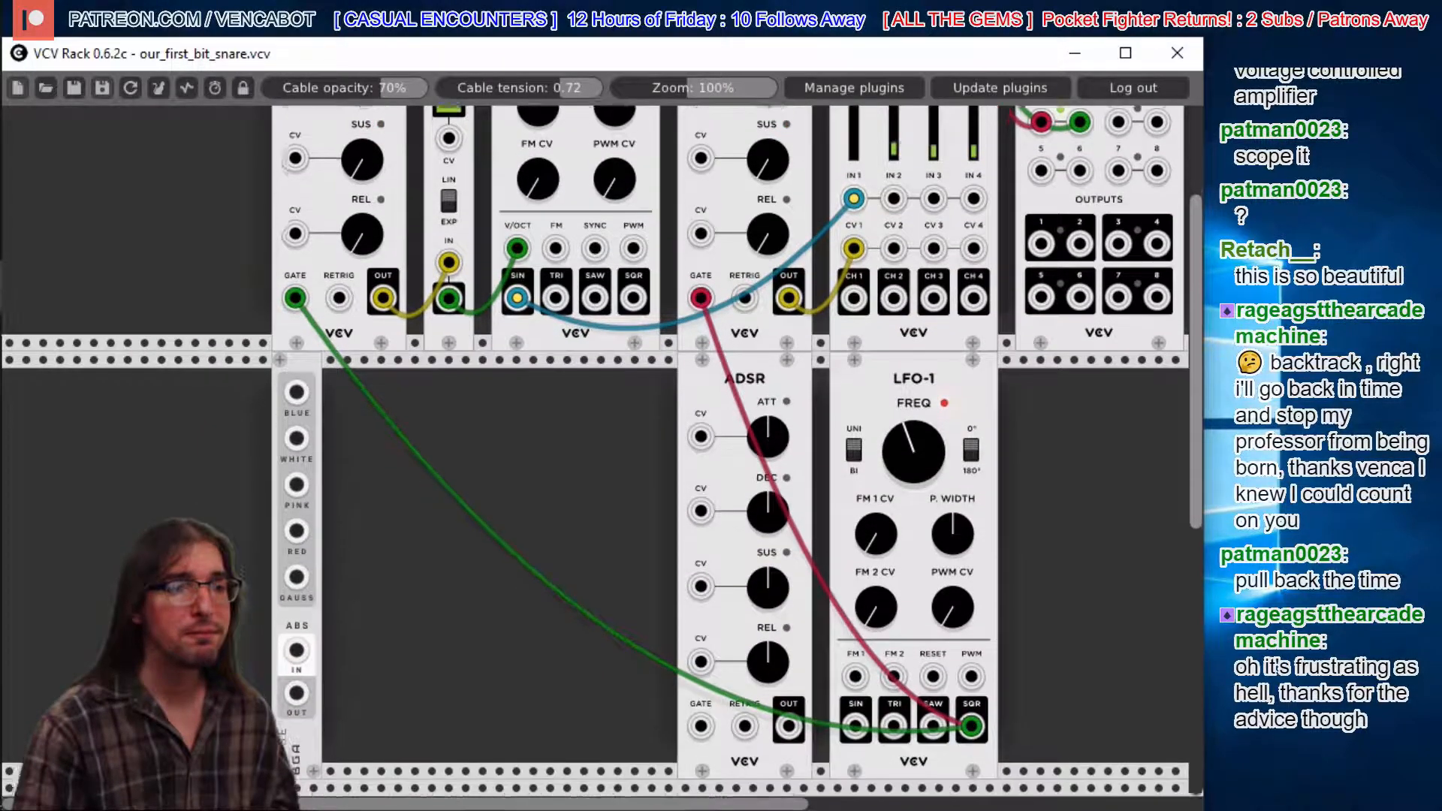
drag(789, 695, 893, 217)
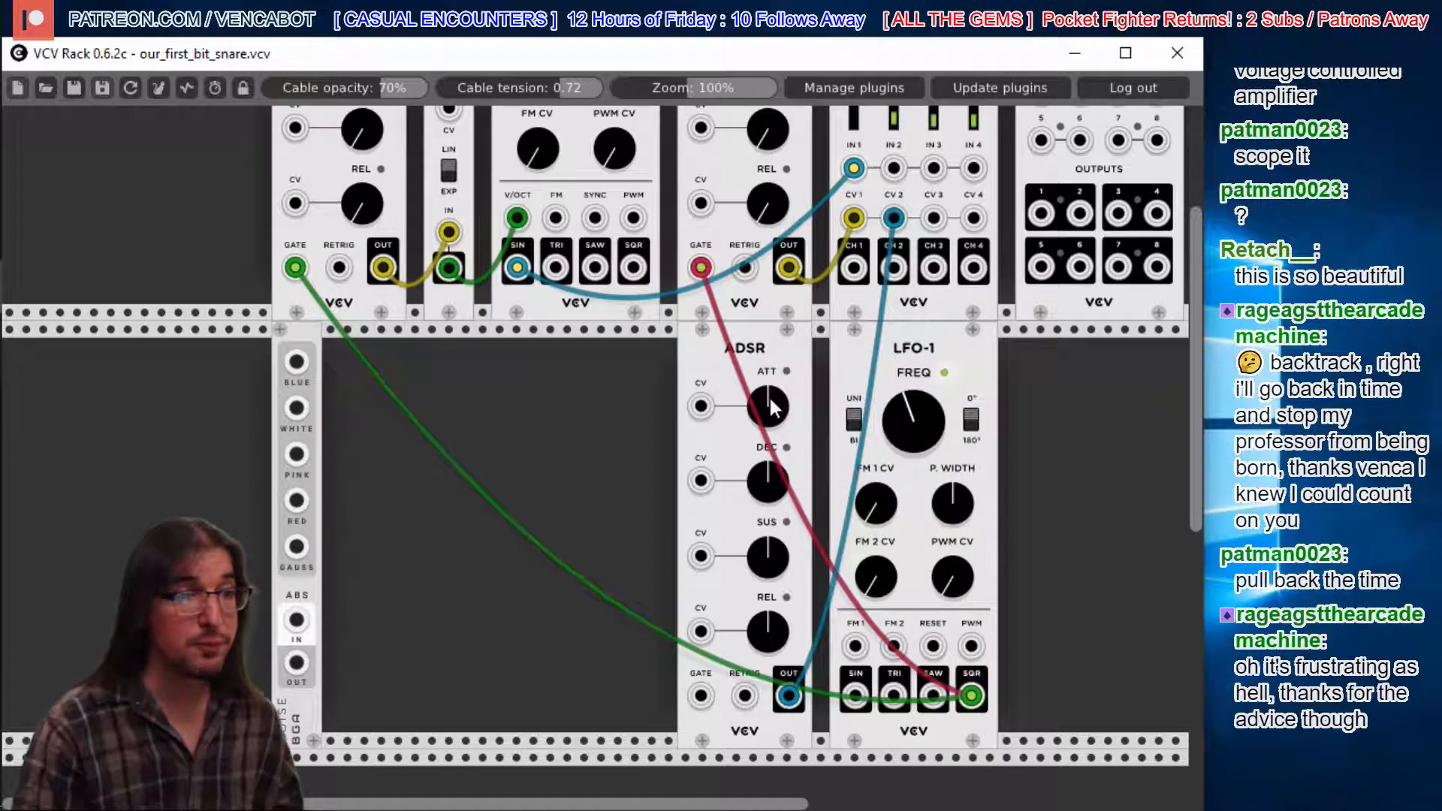
- Connect the NOISE module's WHITE output to the Mixer's IN 2 input
scroll(1200, 402, up, 5)
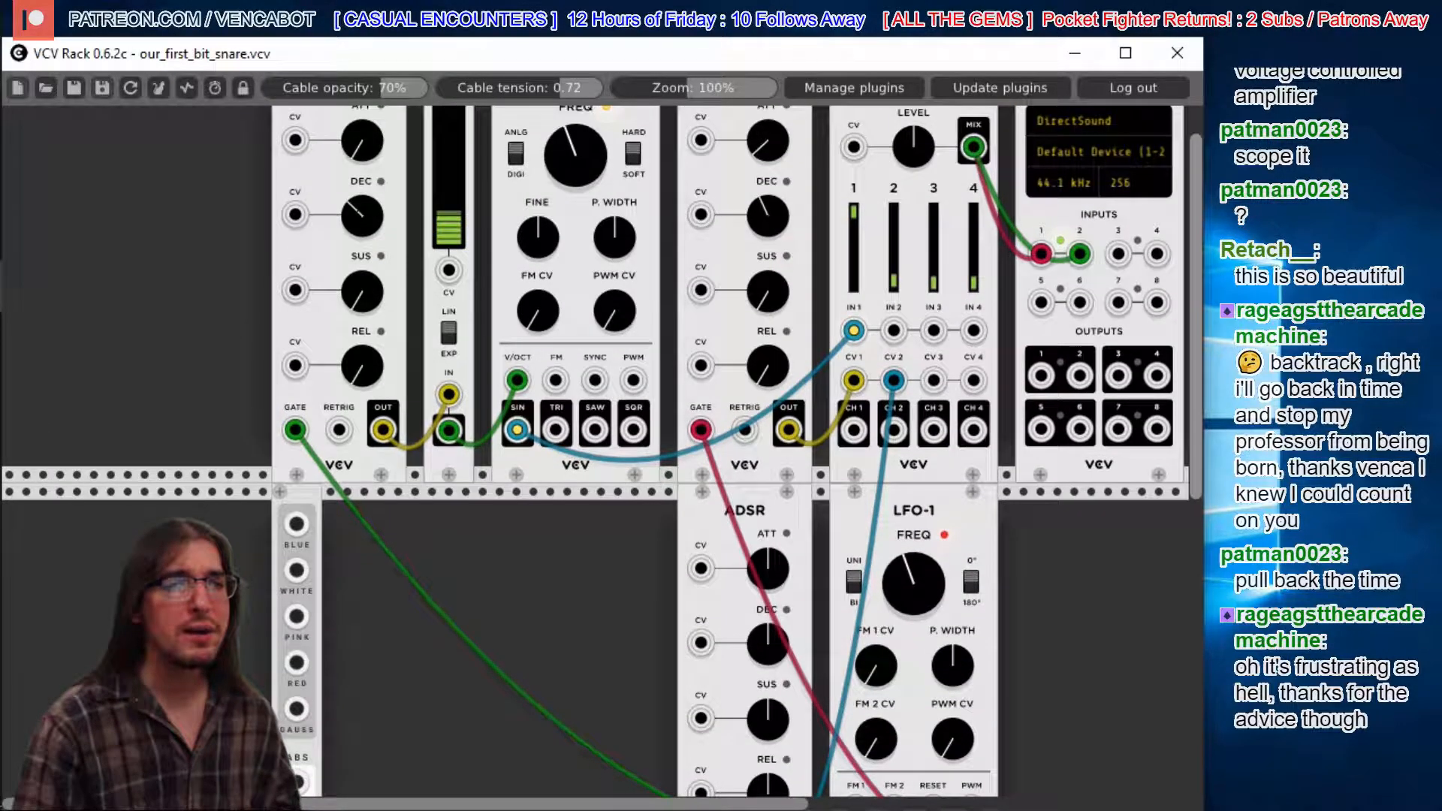
scroll(1199, 403, down, 1)
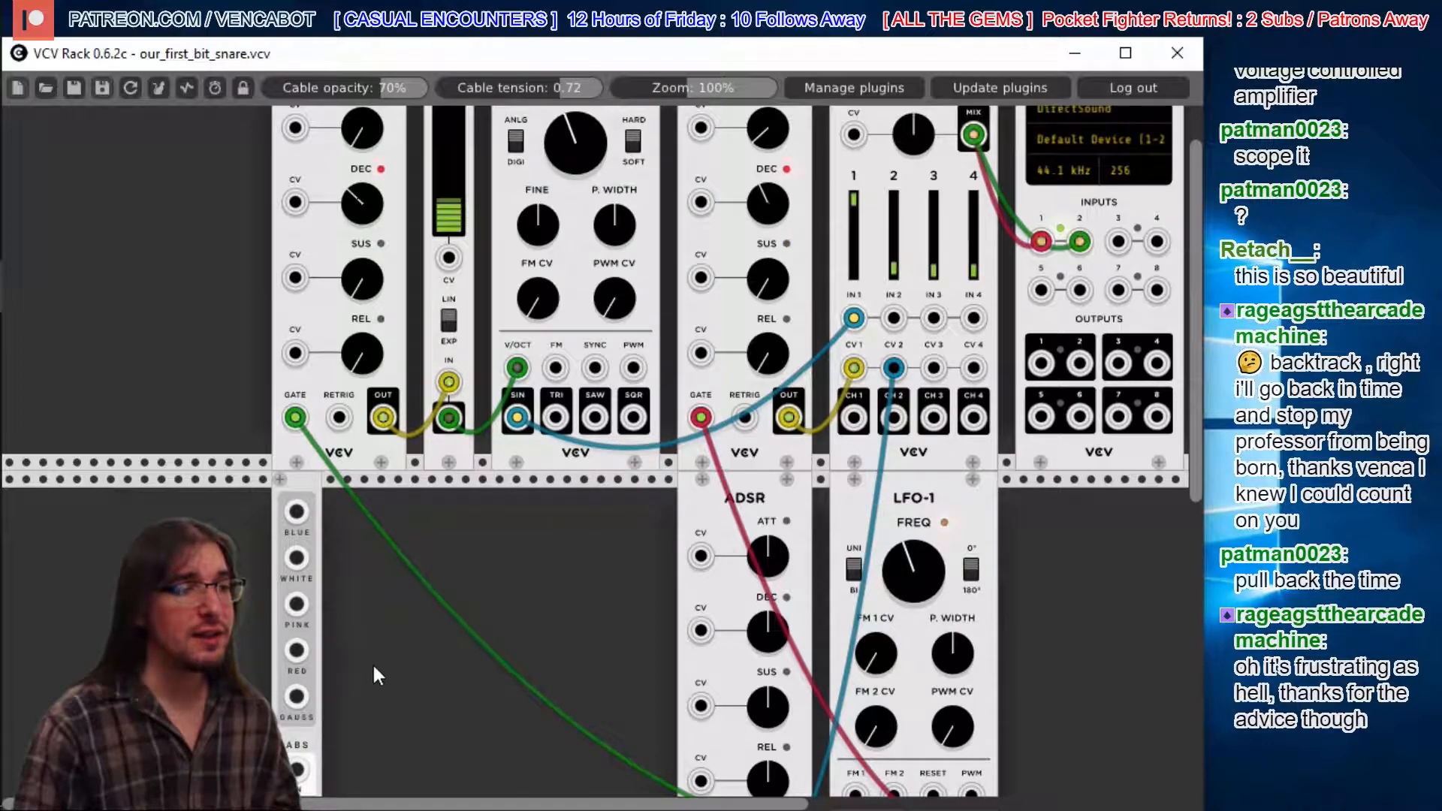
scroll(1186, 385, down, 3)
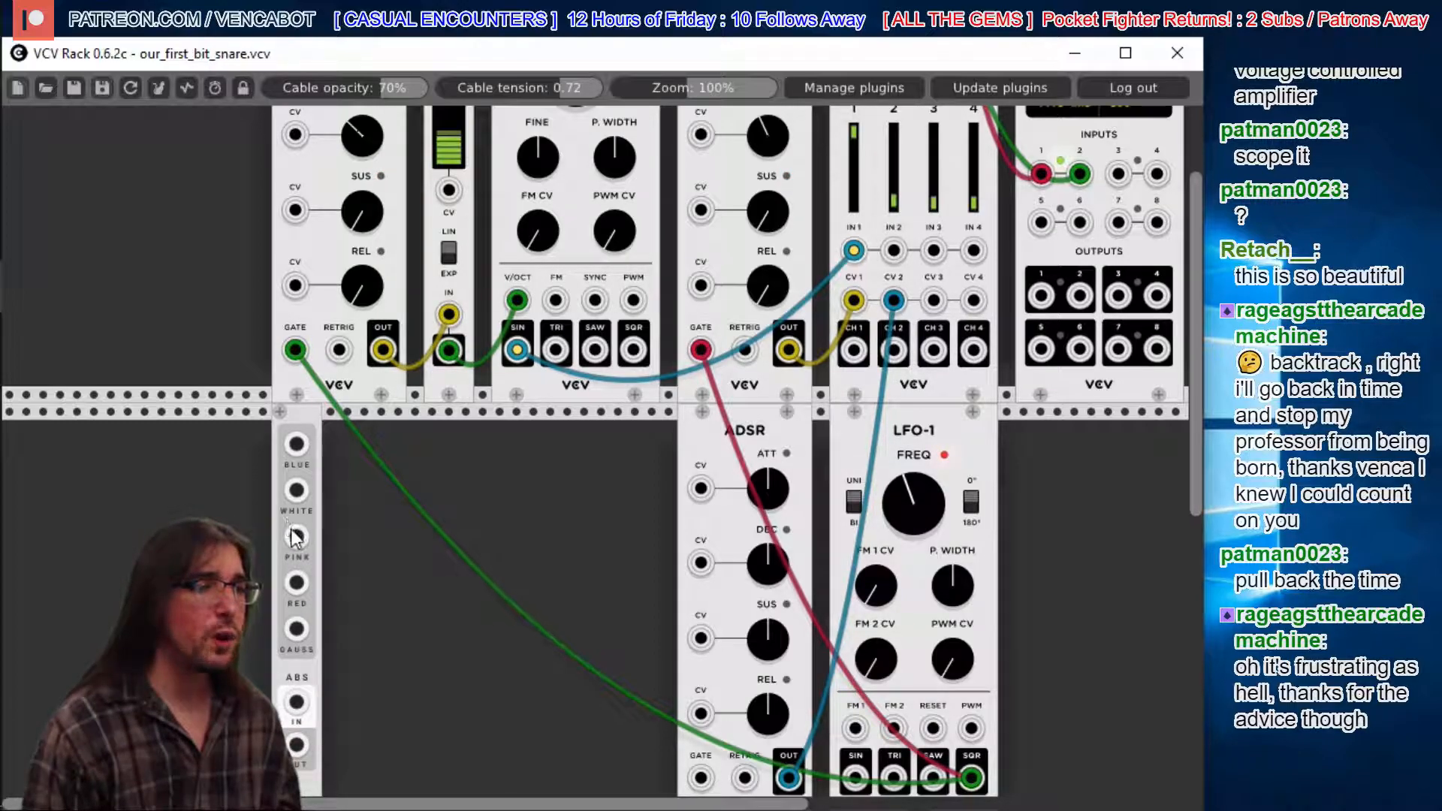
drag(295, 490, 894, 250)
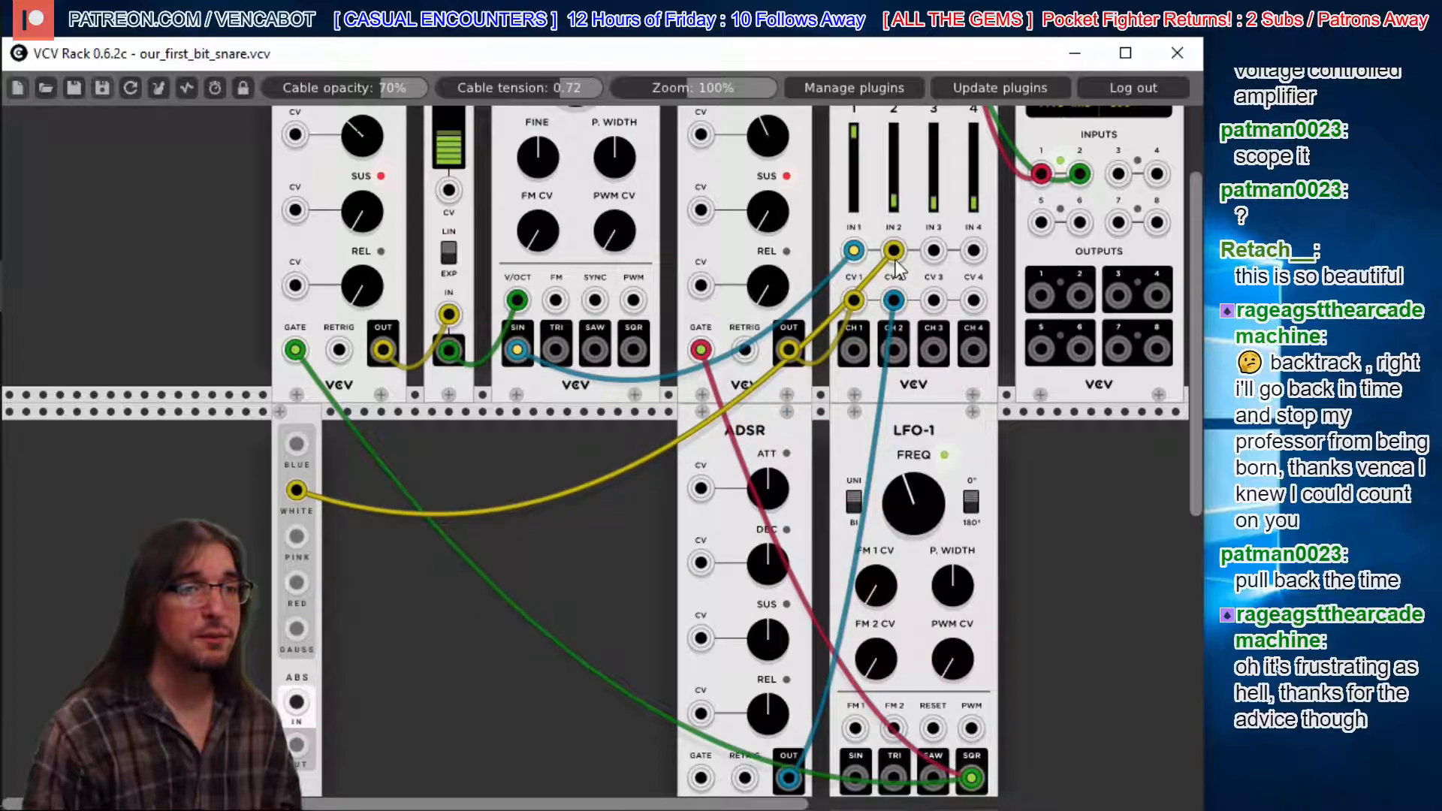
scroll(901, 331, up, 4)
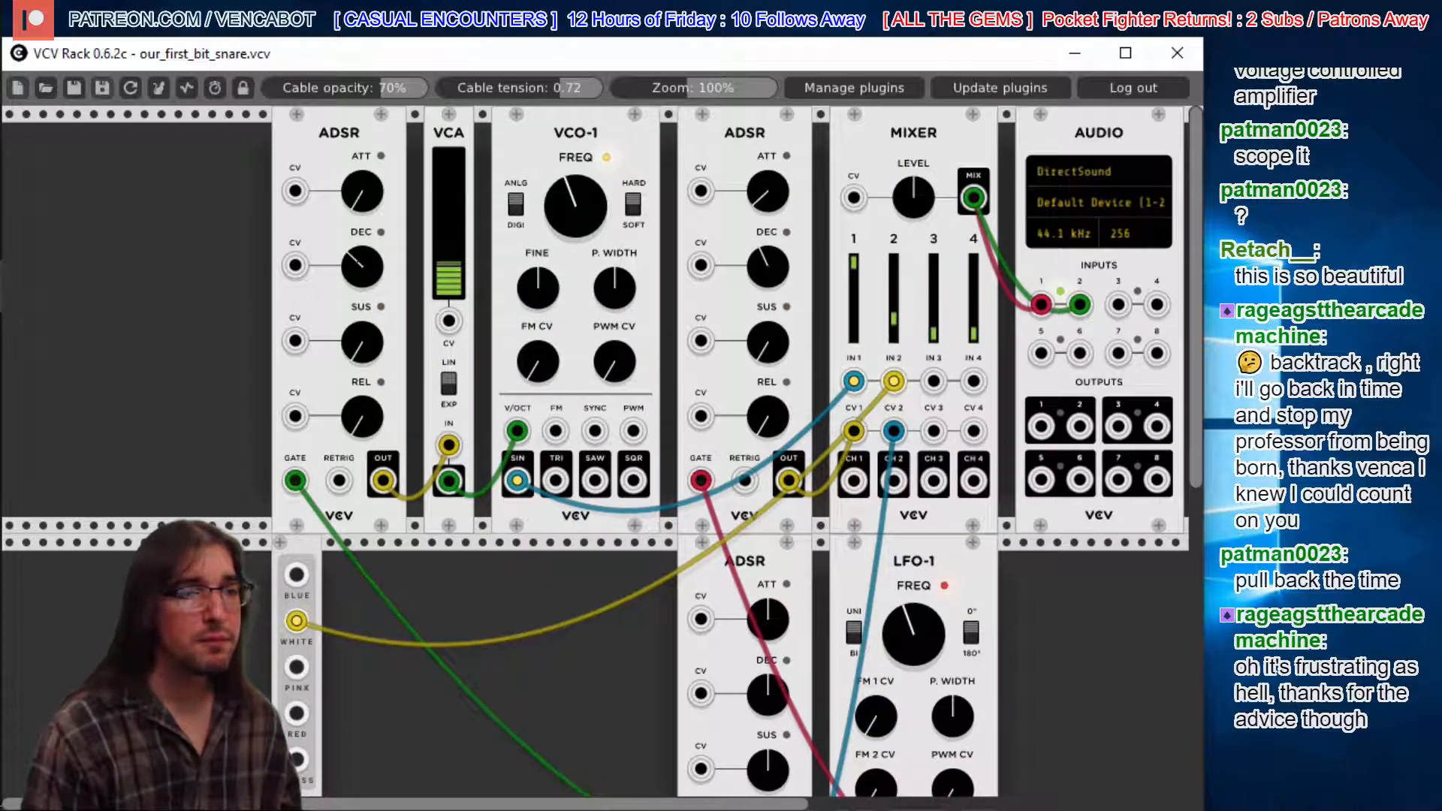
drag(898, 328, 893, 274)
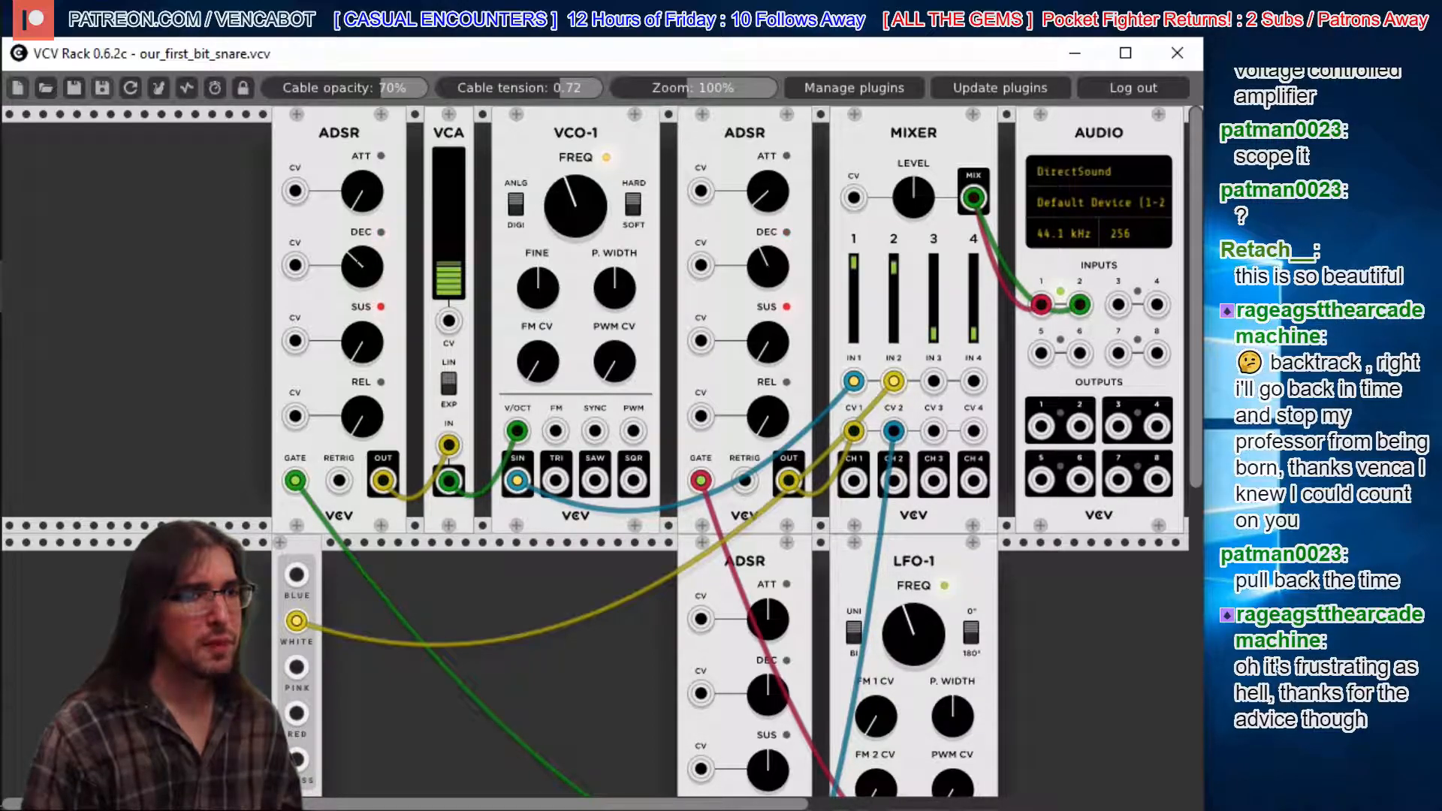
drag(894, 272, 892, 330)
drag(893, 430, 1033, 607)
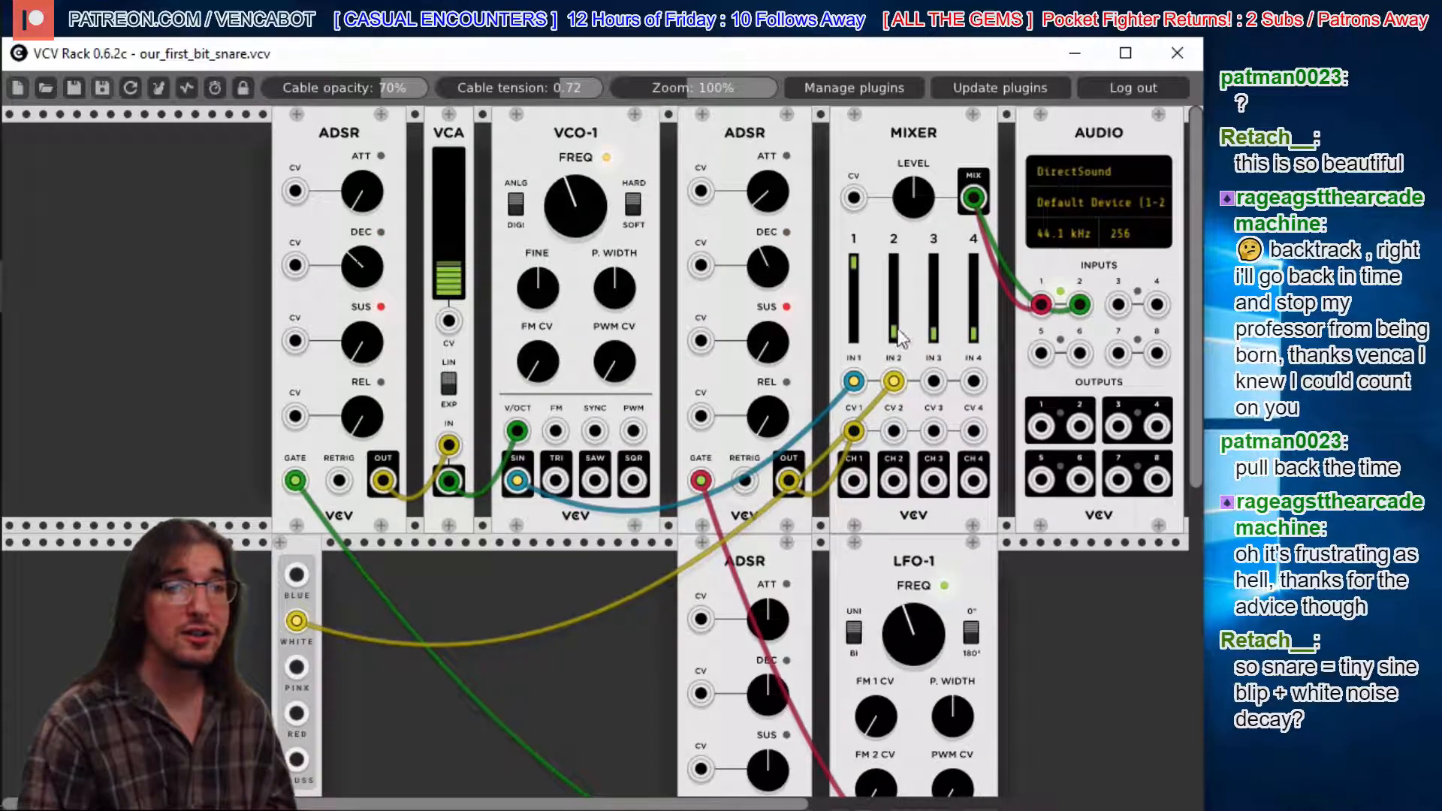
- Connect the second-row ADSR's OUT to the Mixer's CV 2 and LFO-1's SQR output to that ADSR's GATE
scroll(1147, 377, down, 5)
scroll(788, 683, down, 1)
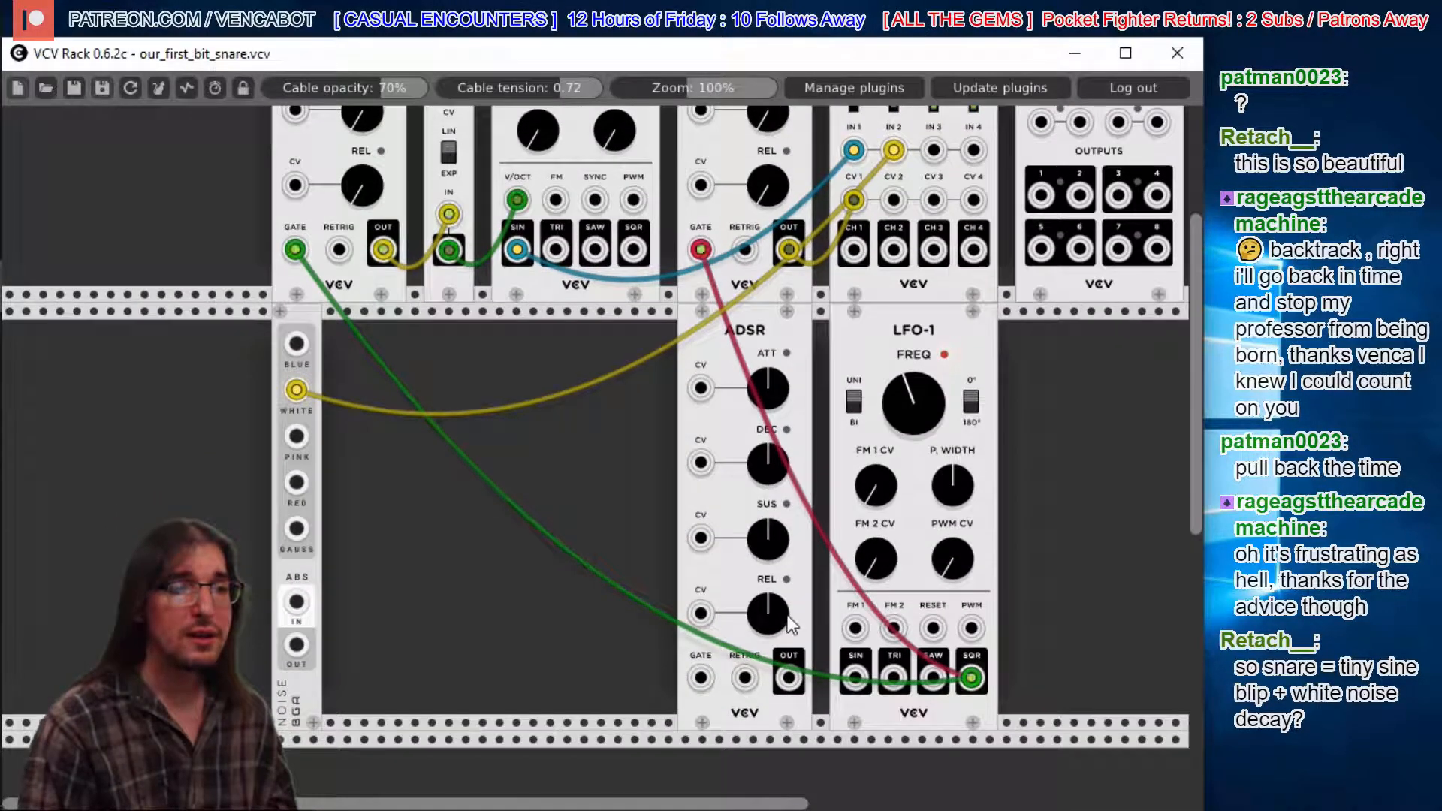
drag(787, 677, 893, 199)
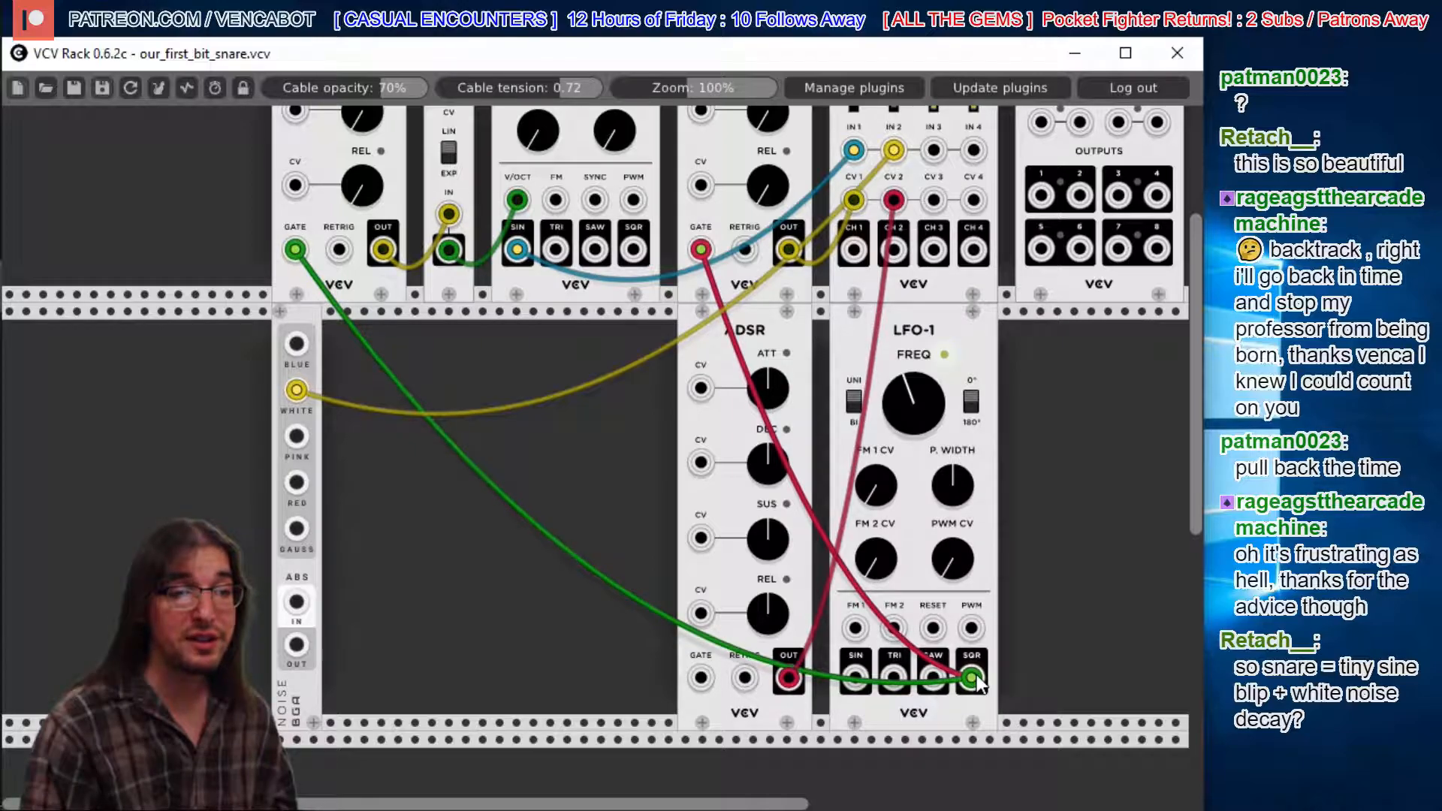
drag(971, 678, 700, 678)
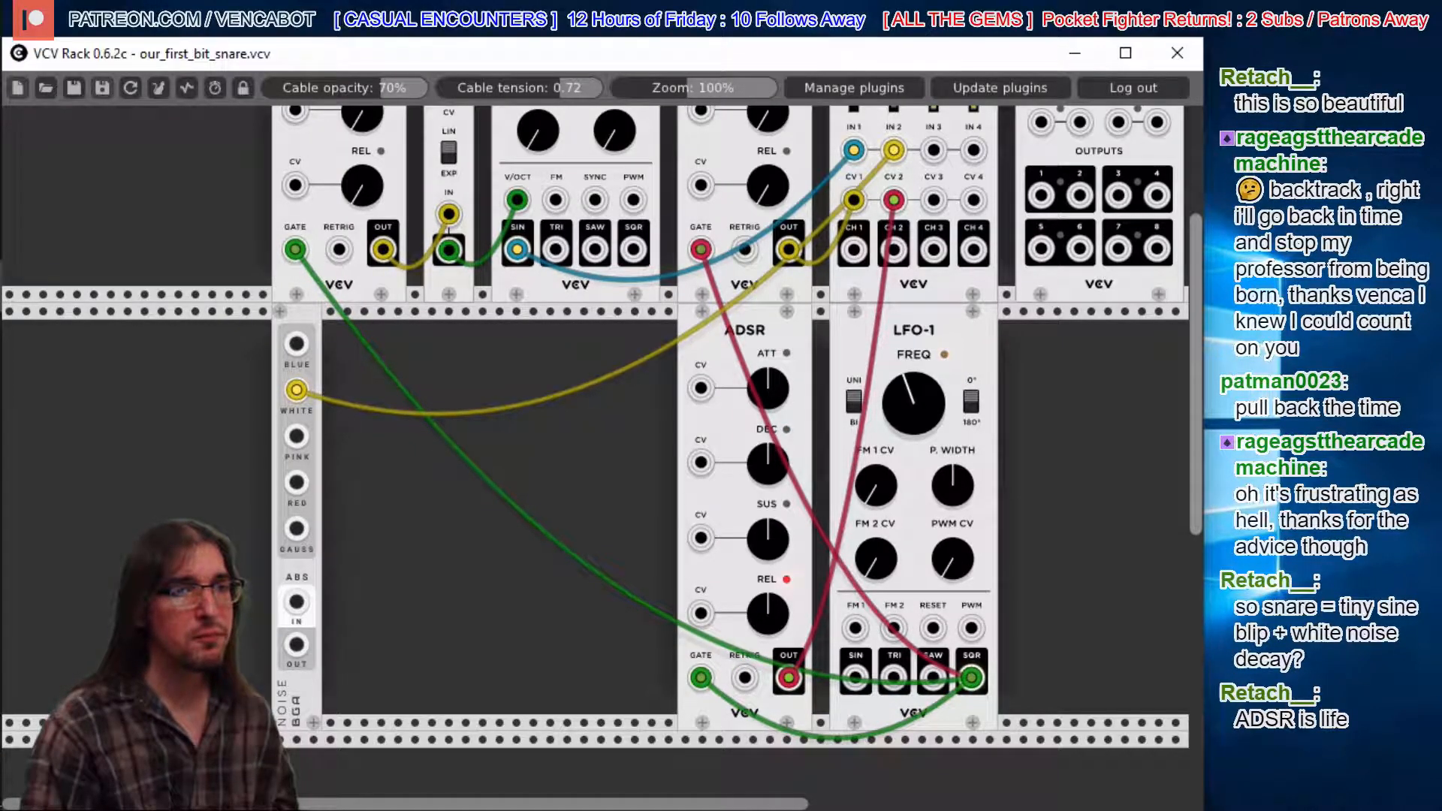
- Turn the second-row ADSR's sustain and release down to minimum and lower its attack well below centre
scroll(1194, 338, up, 5)
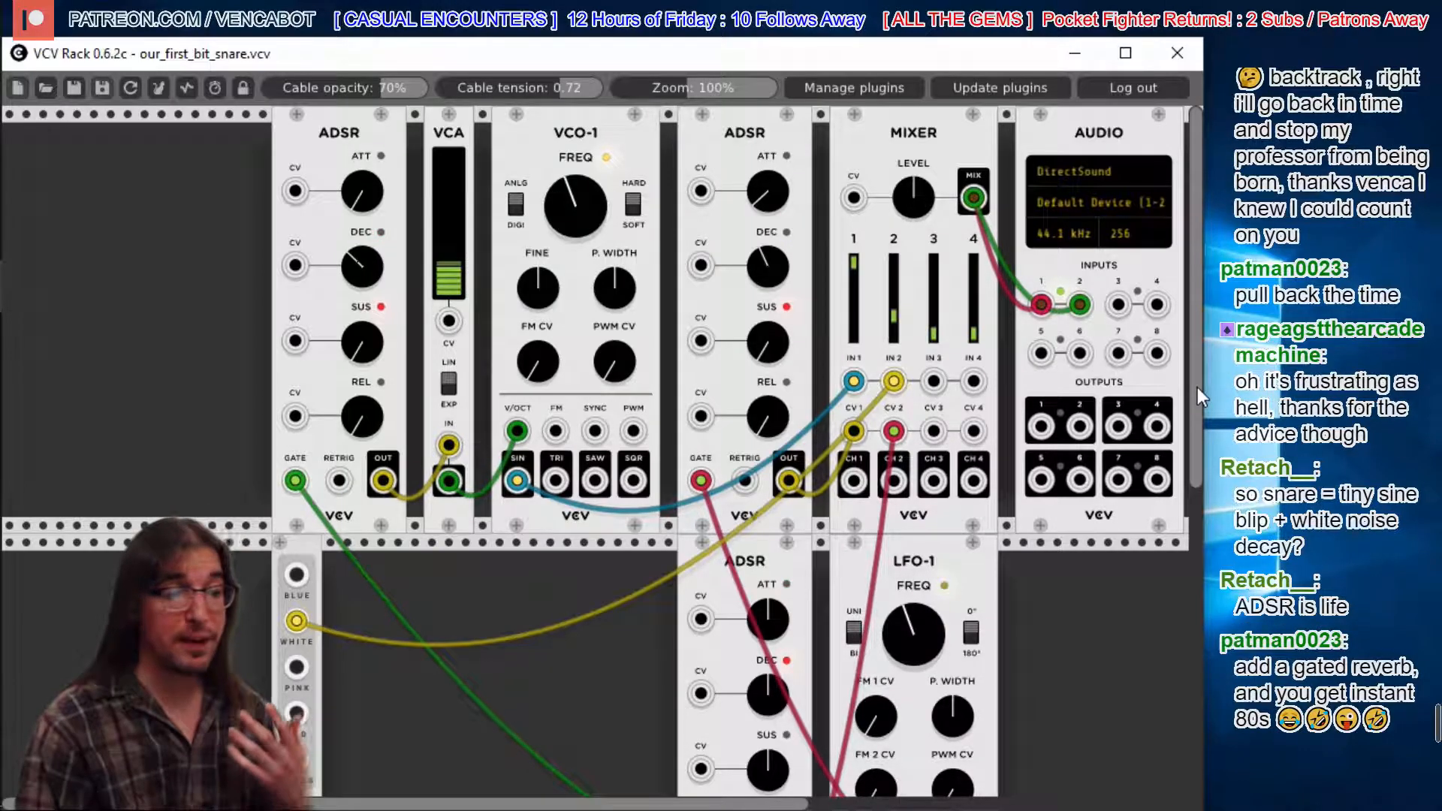
scroll(1197, 386, down, 1)
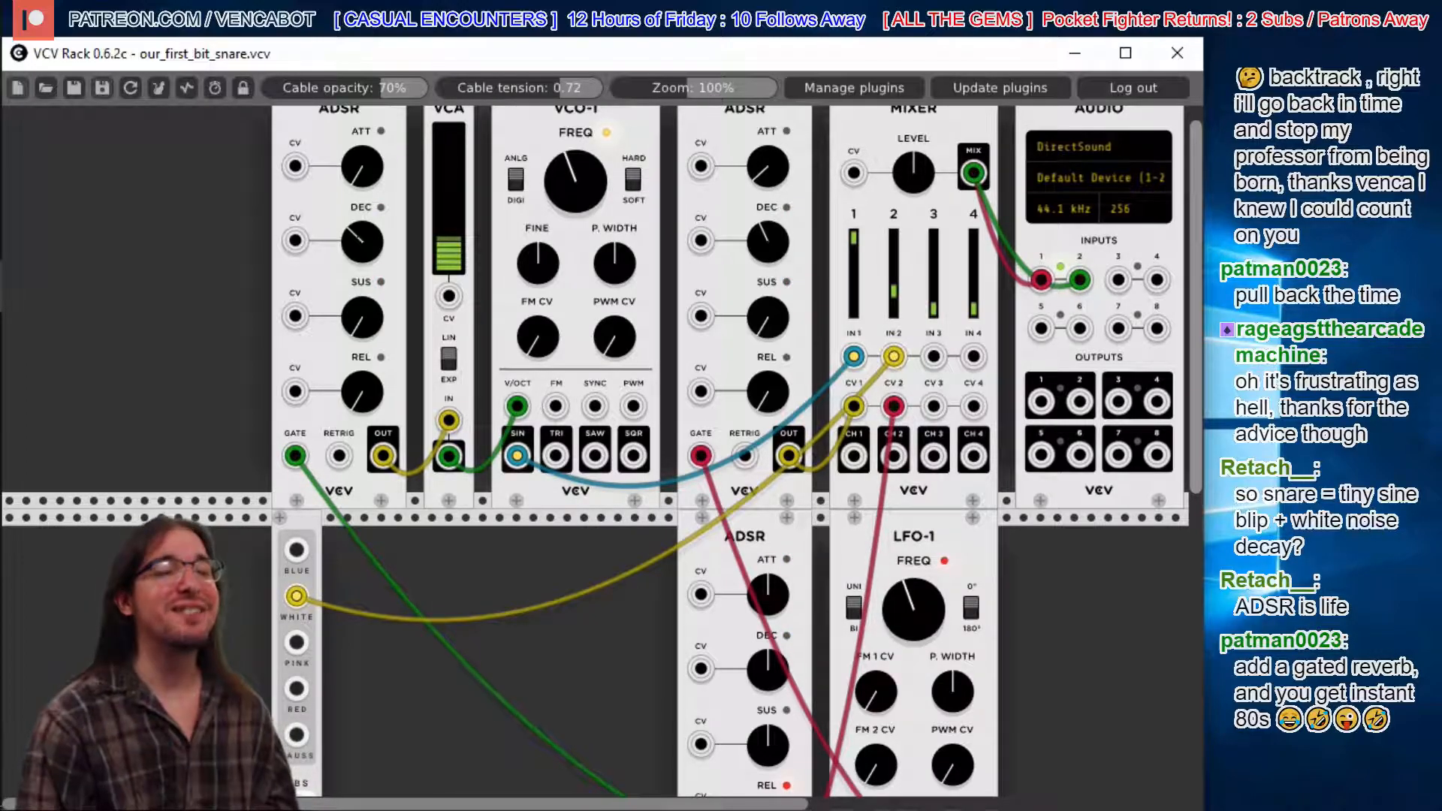
scroll(601, 451, down, 1)
scroll(805, 650, down, 3)
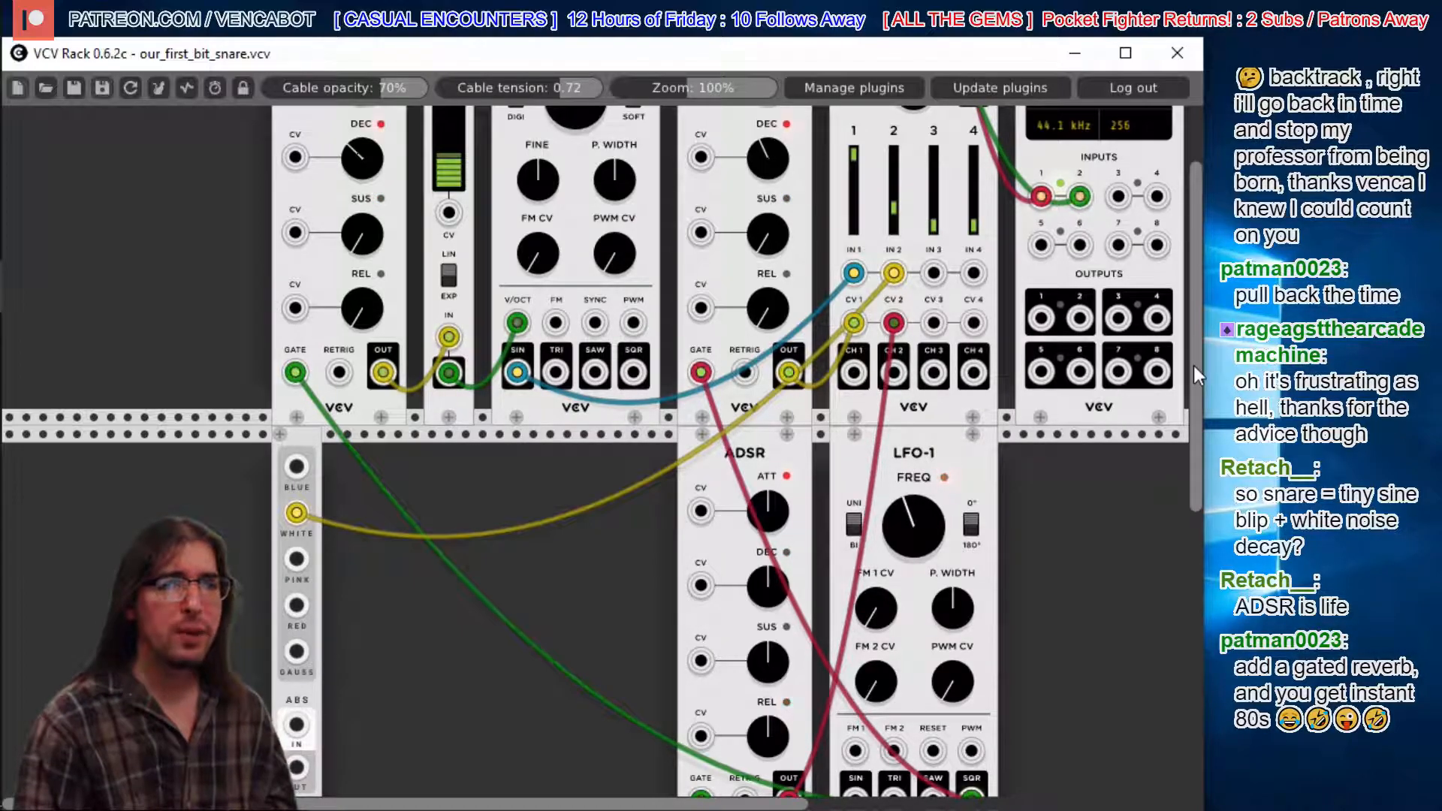
scroll(1192, 367, down, 5)
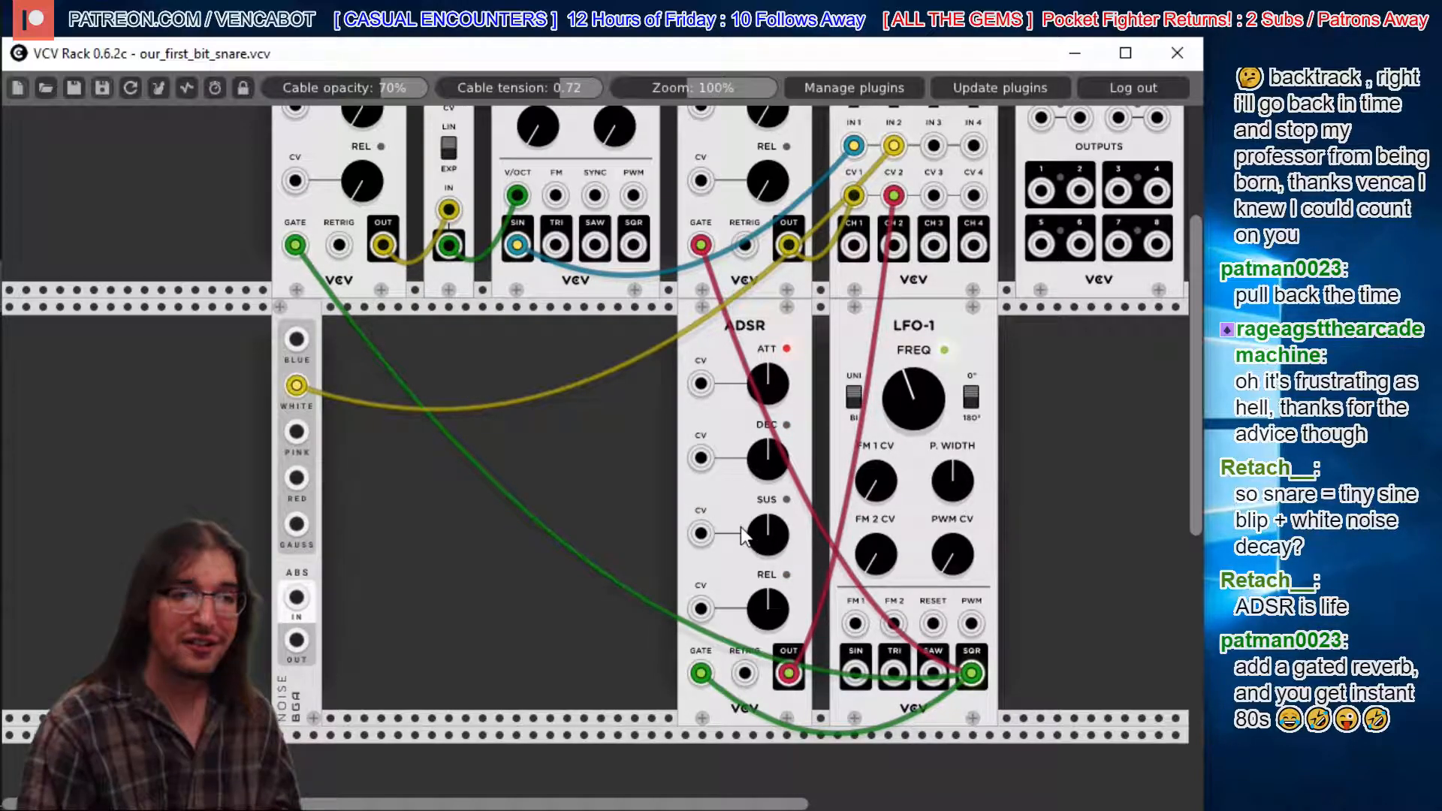
drag(763, 521, 771, 650)
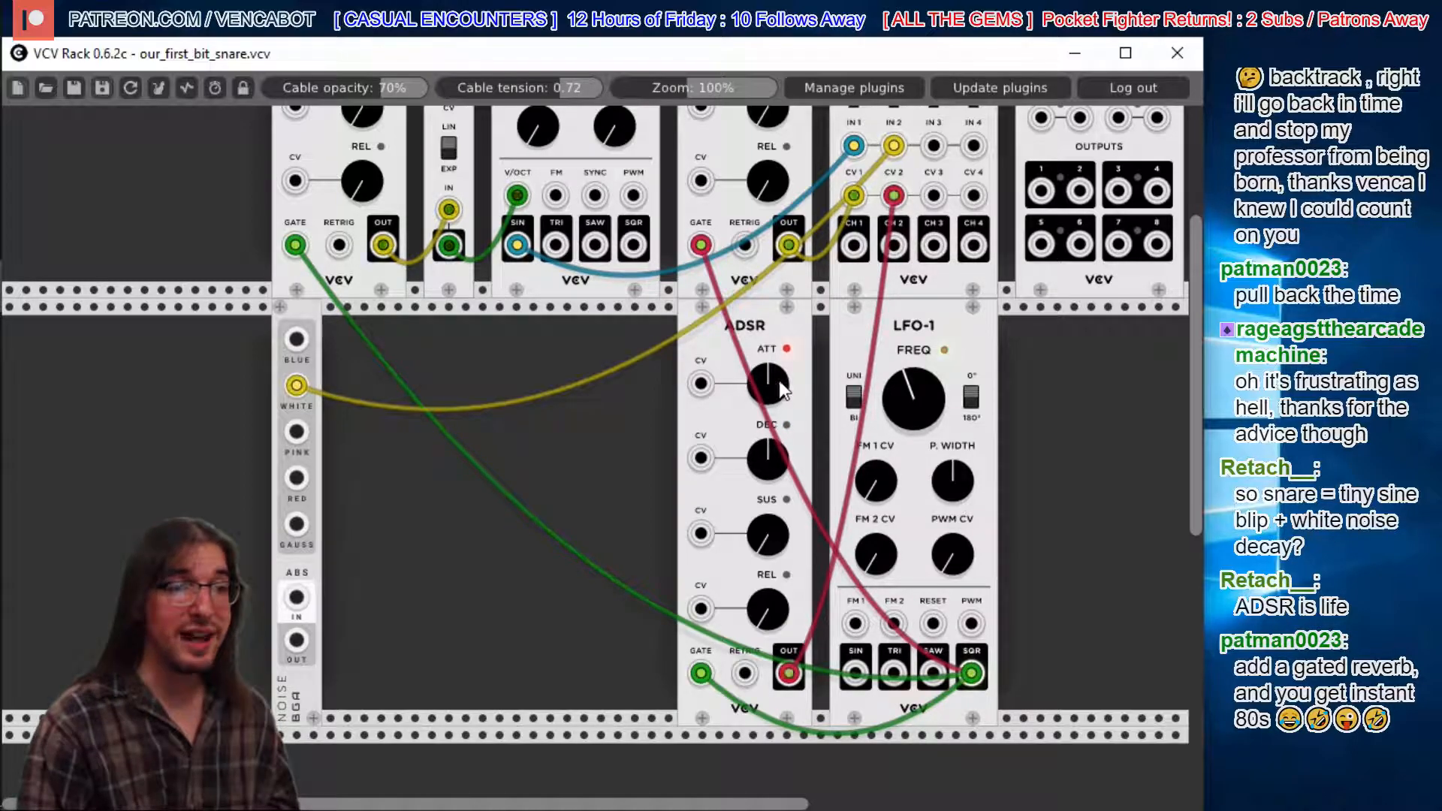
drag(769, 371, 769, 410)
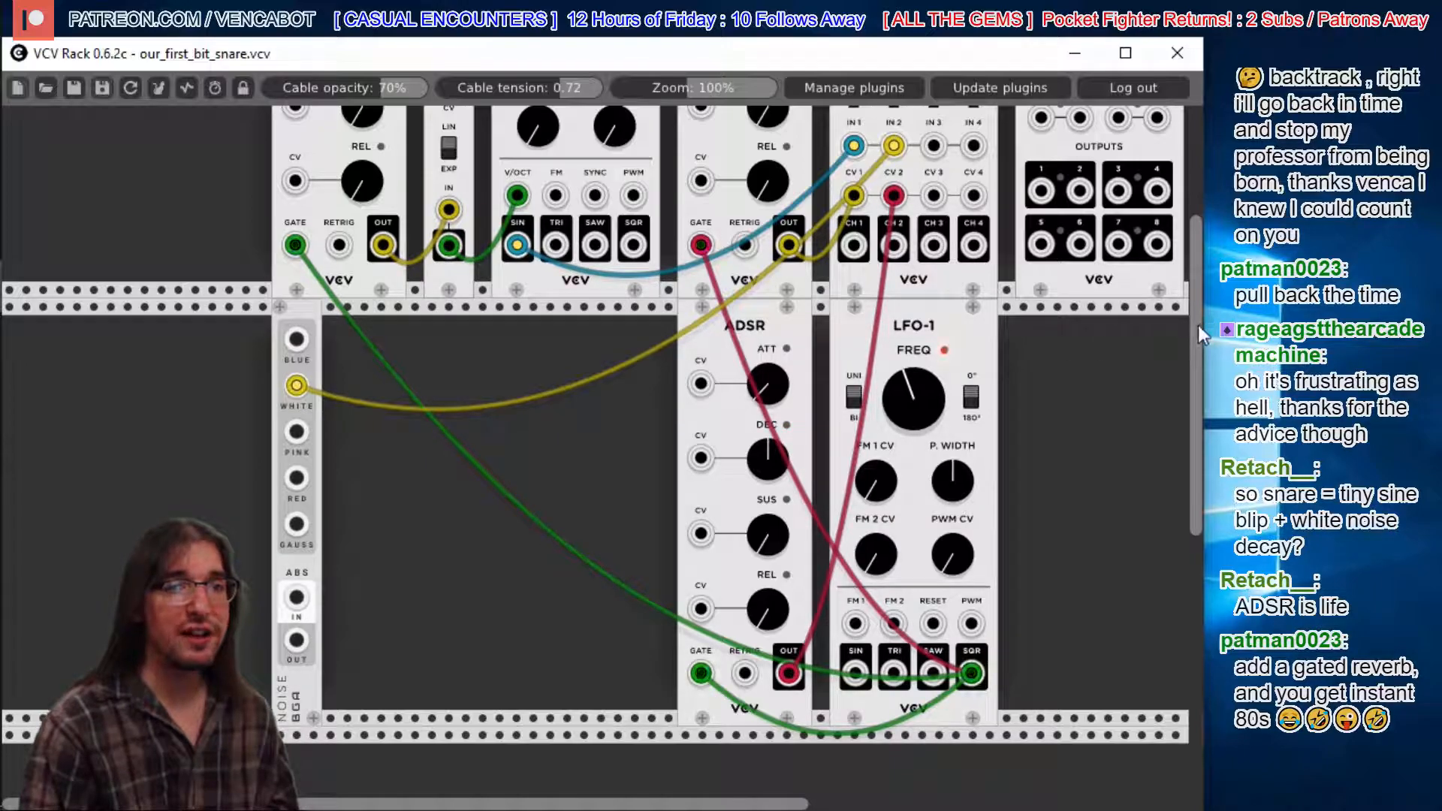
- Lower Mixer channel 1 slightly, raise channel 2 to about halfway, and slightly shorten the second-row ADSR's decay
scroll(1197, 326, up, 5)
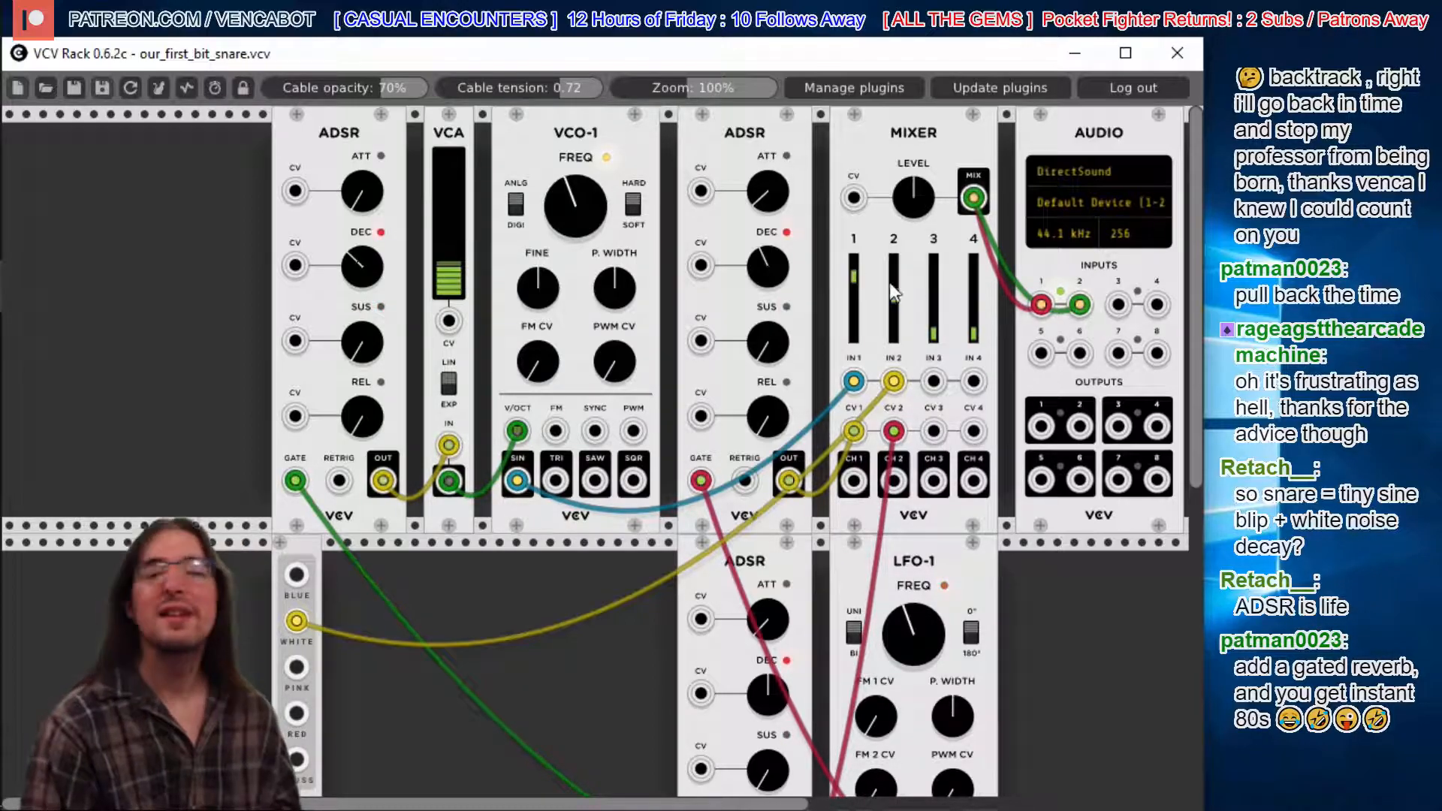
scroll(1193, 321, down, 5)
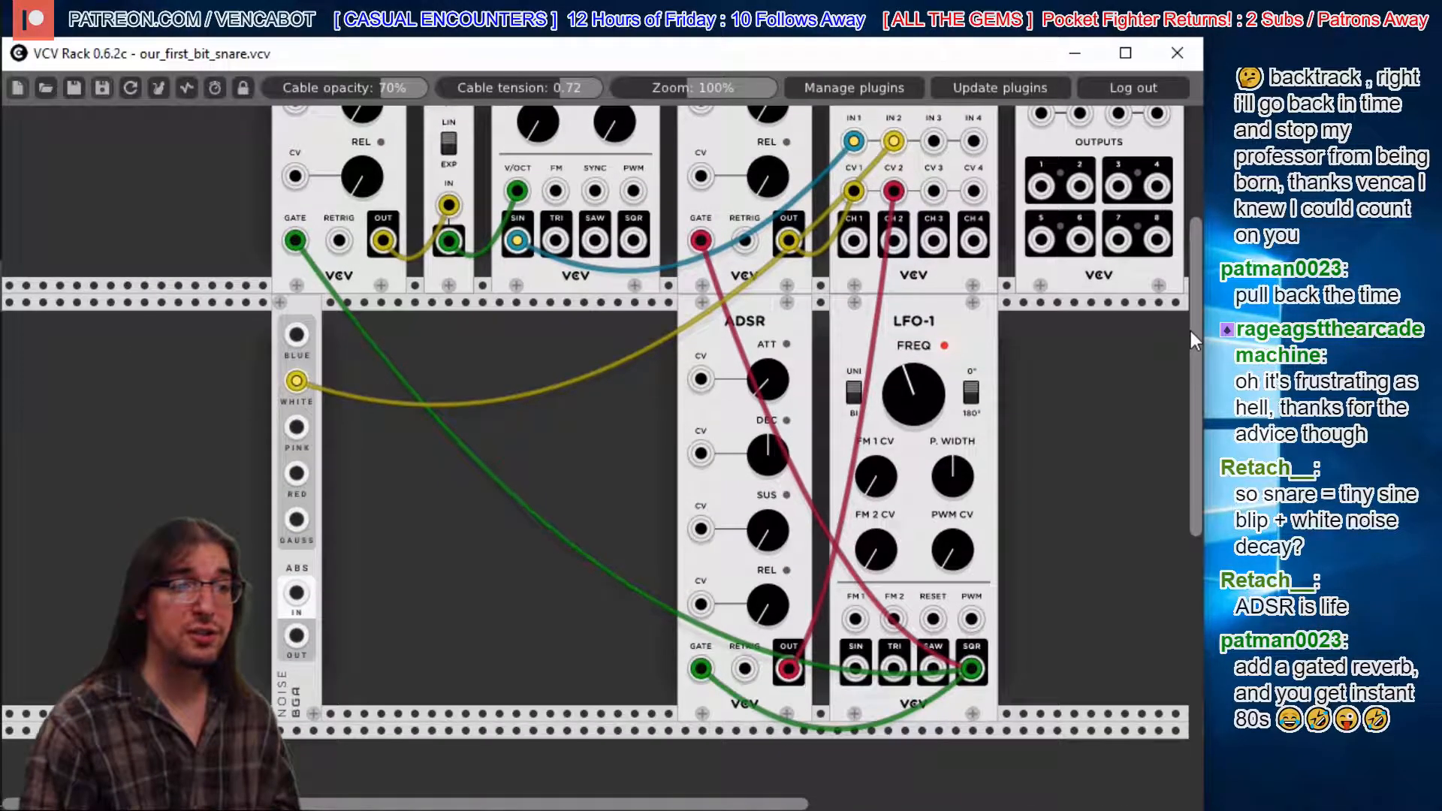
drag(760, 450, 759, 467)
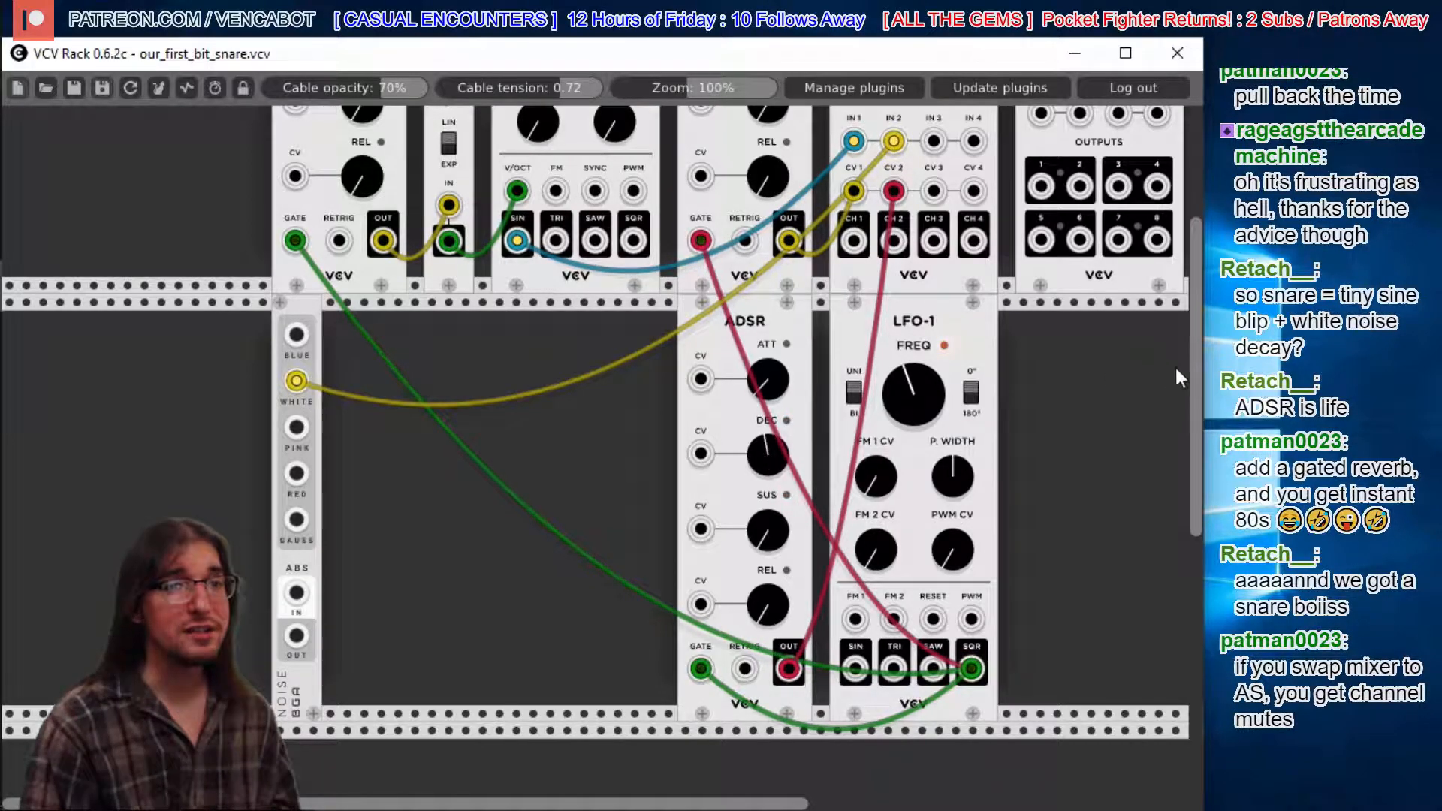
scroll(1199, 377, up, 1)
scroll(1200, 377, up, 7)
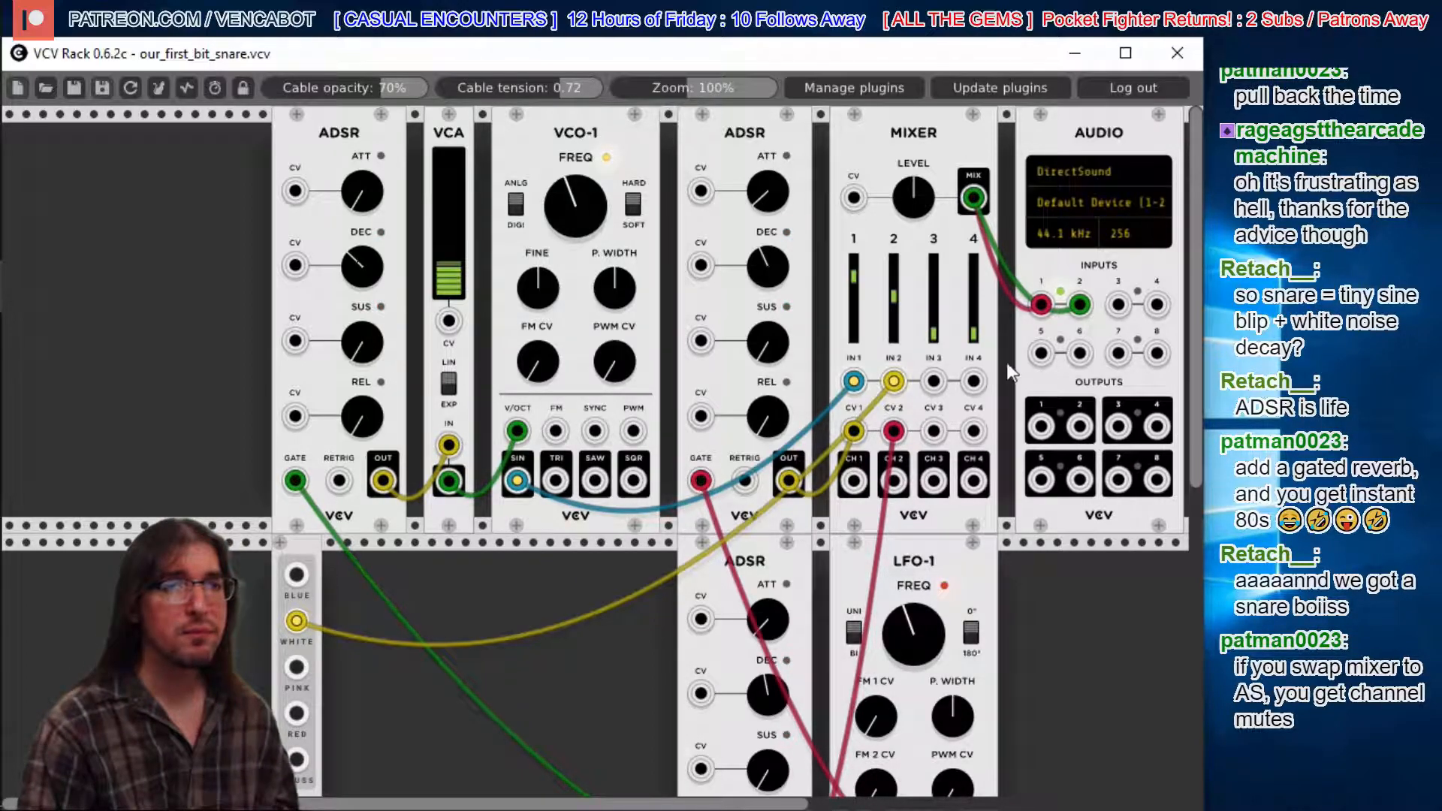
right_click(142, 278)
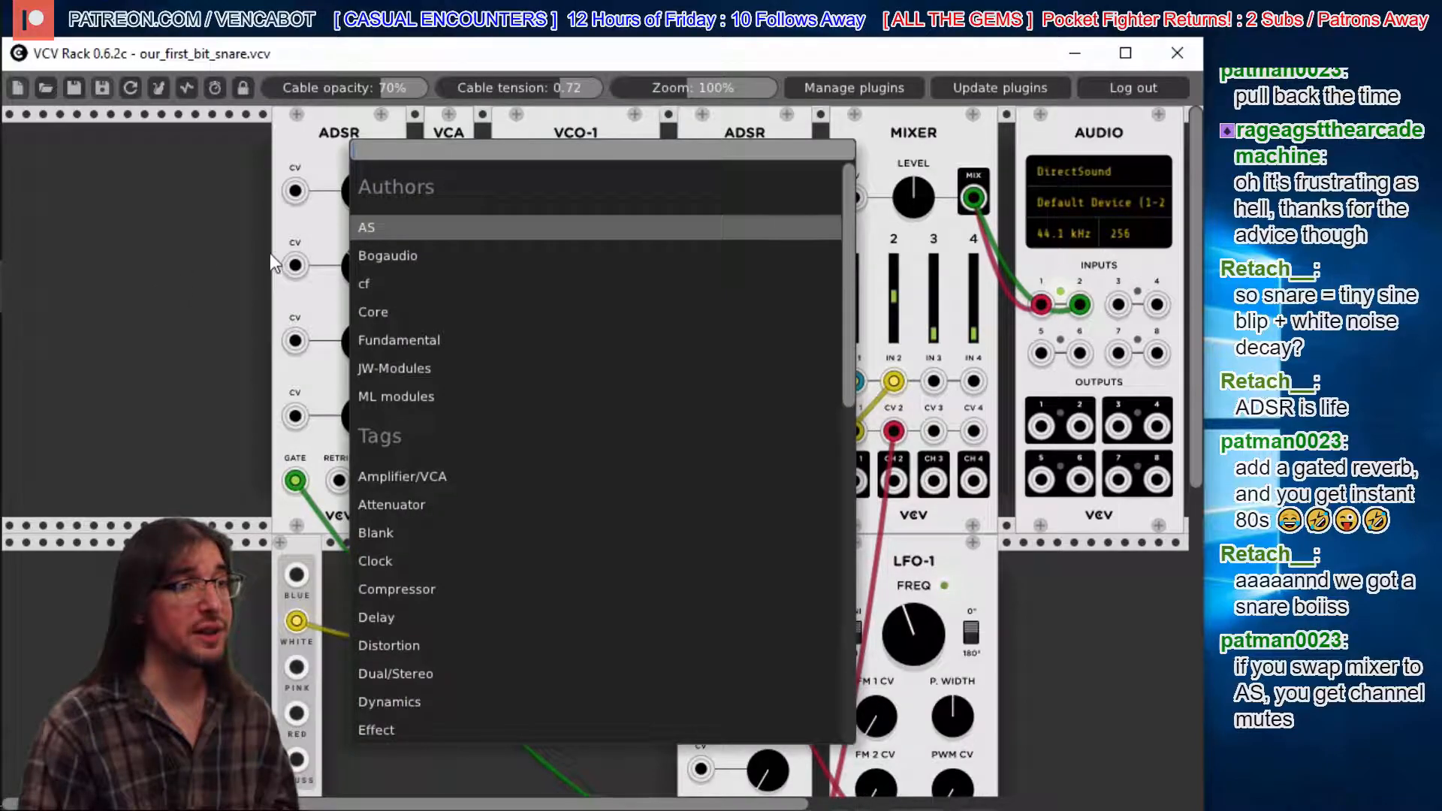
click(175, 308)
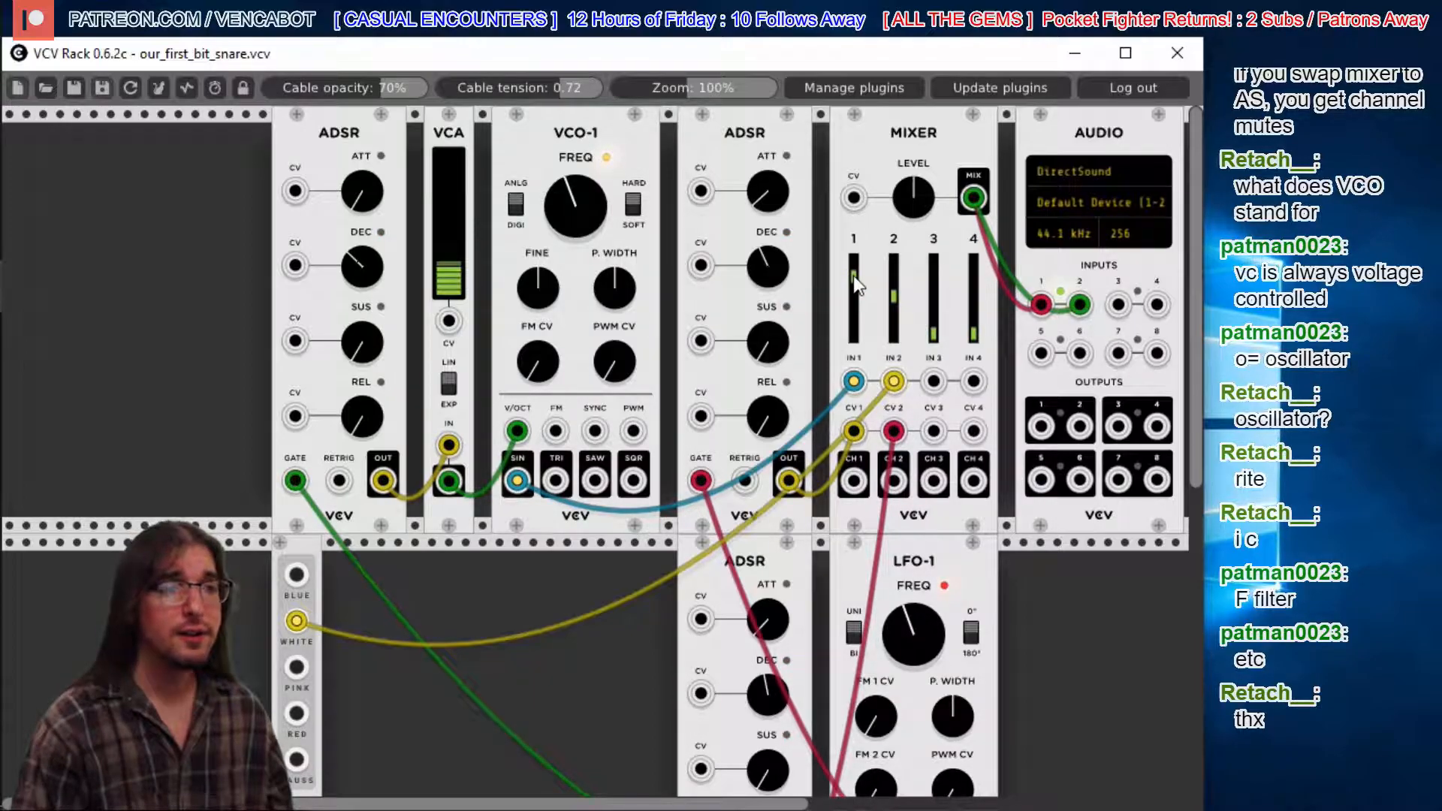
drag(853, 276, 853, 334)
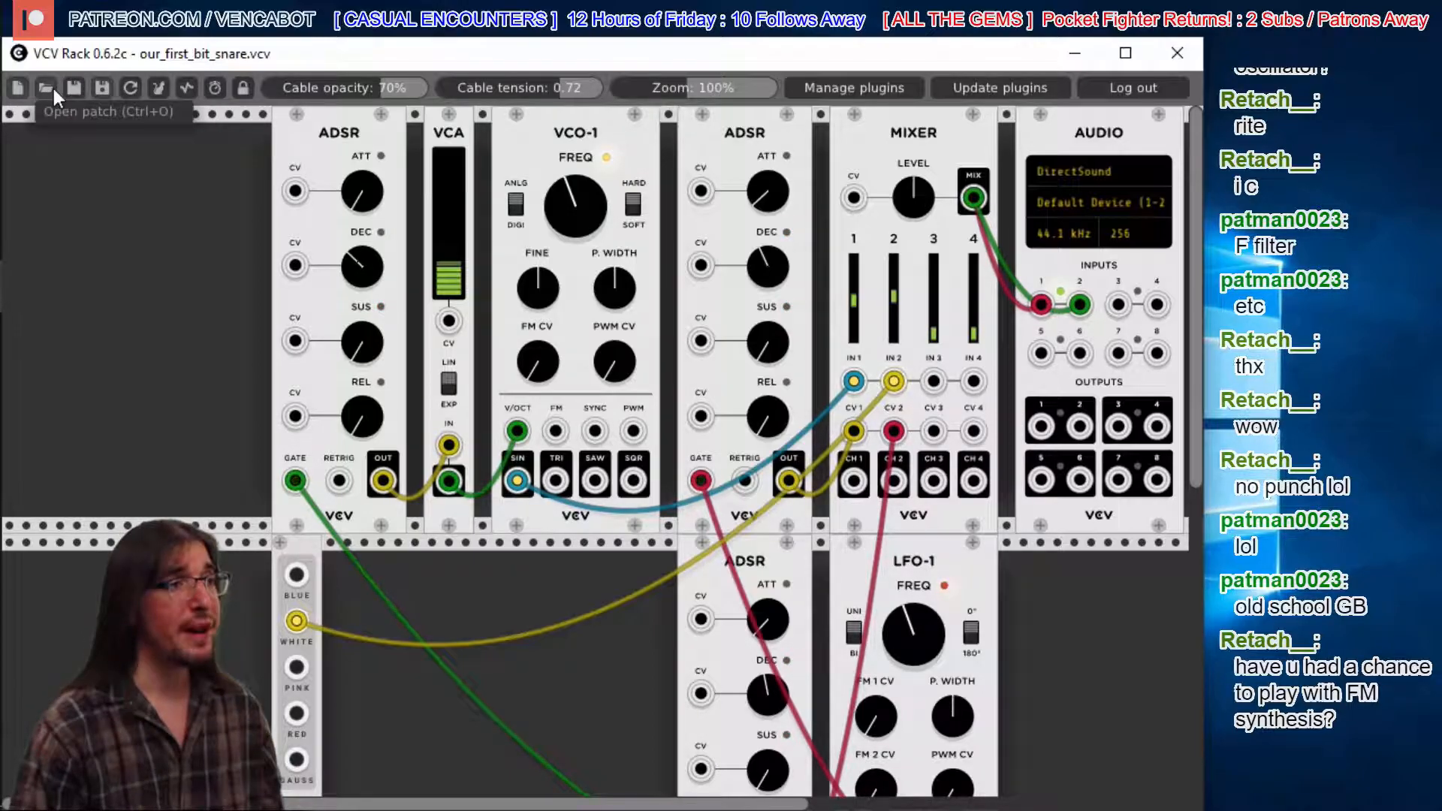
- Clear the snare patch and start a new empty patch
click(19, 87)
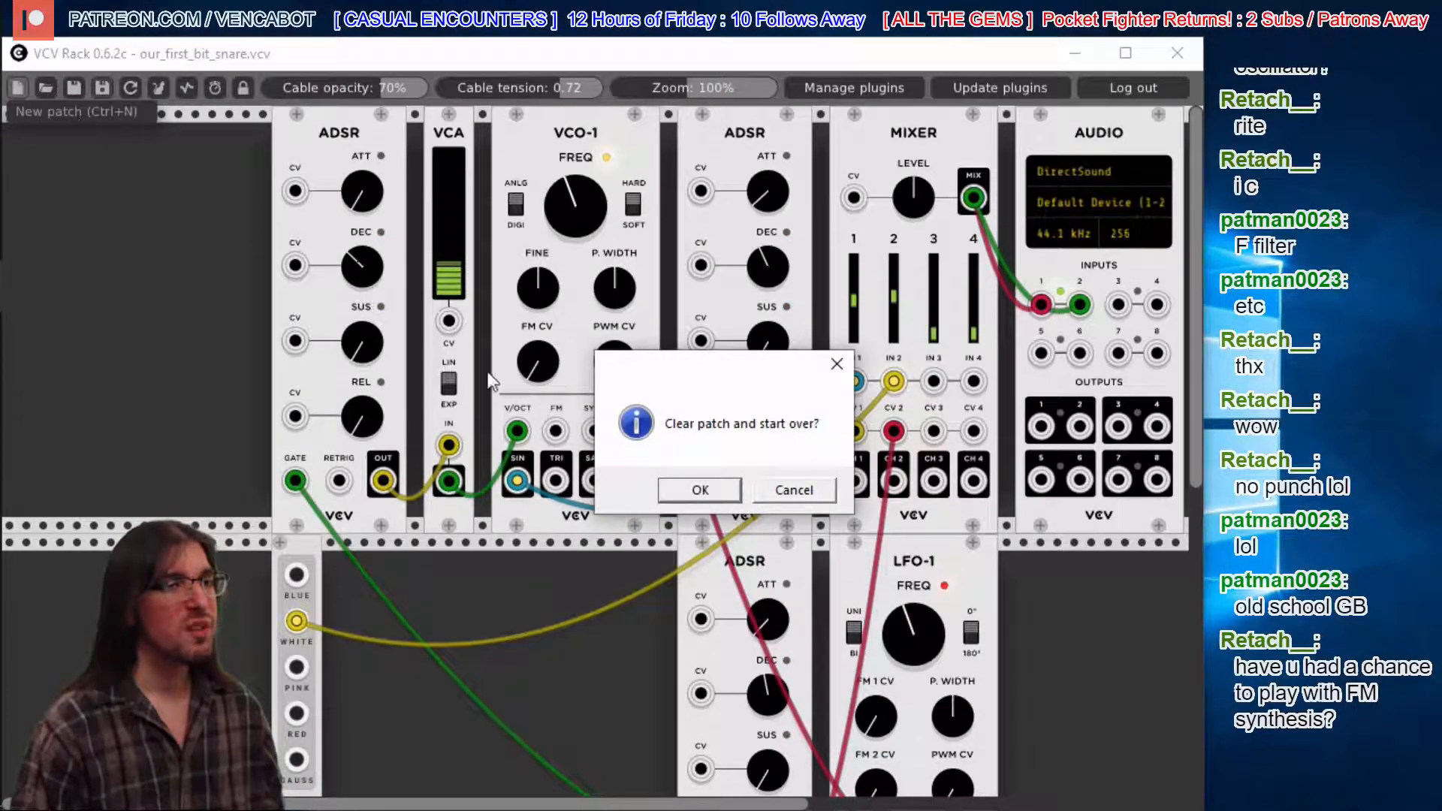
click(687, 497)
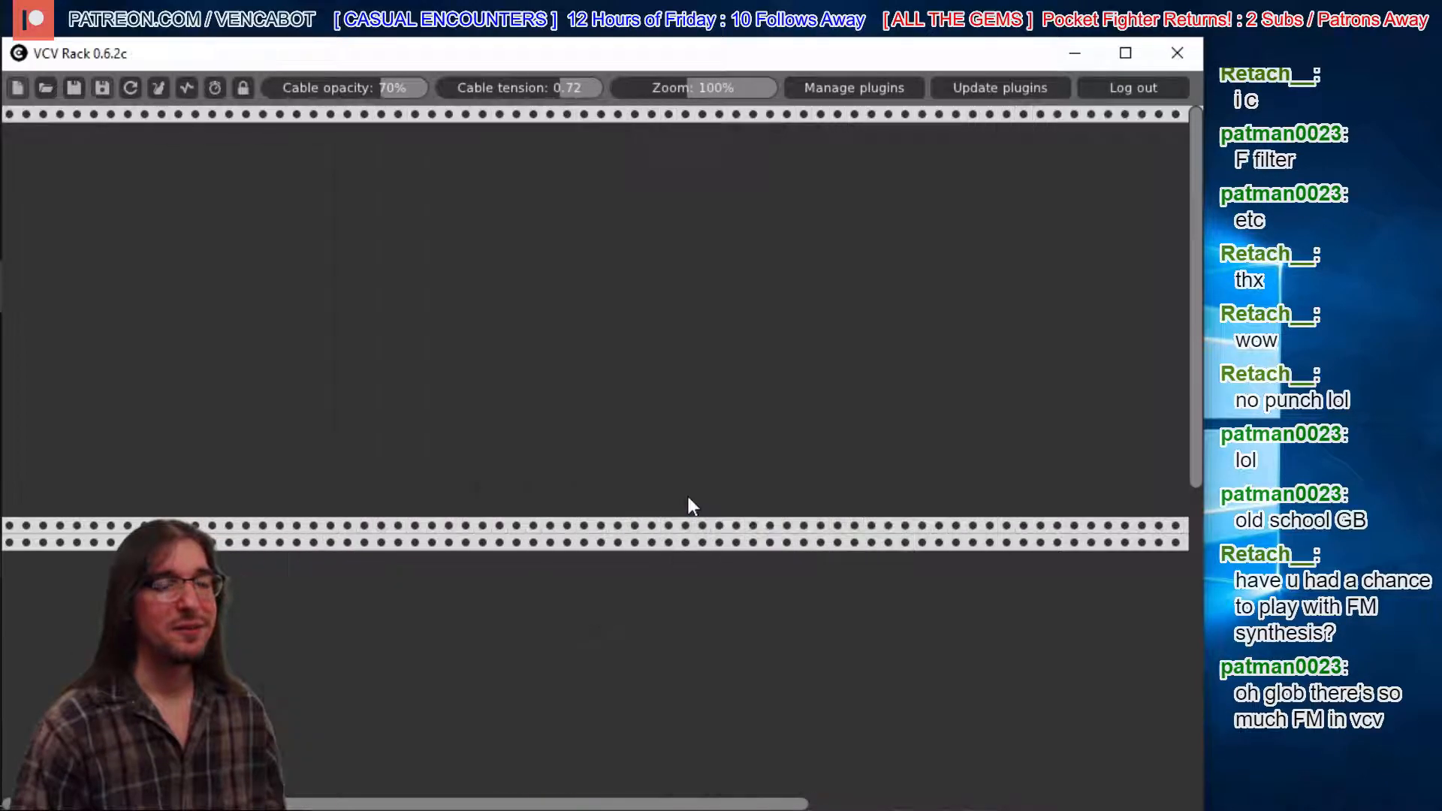
right_click(868, 224)
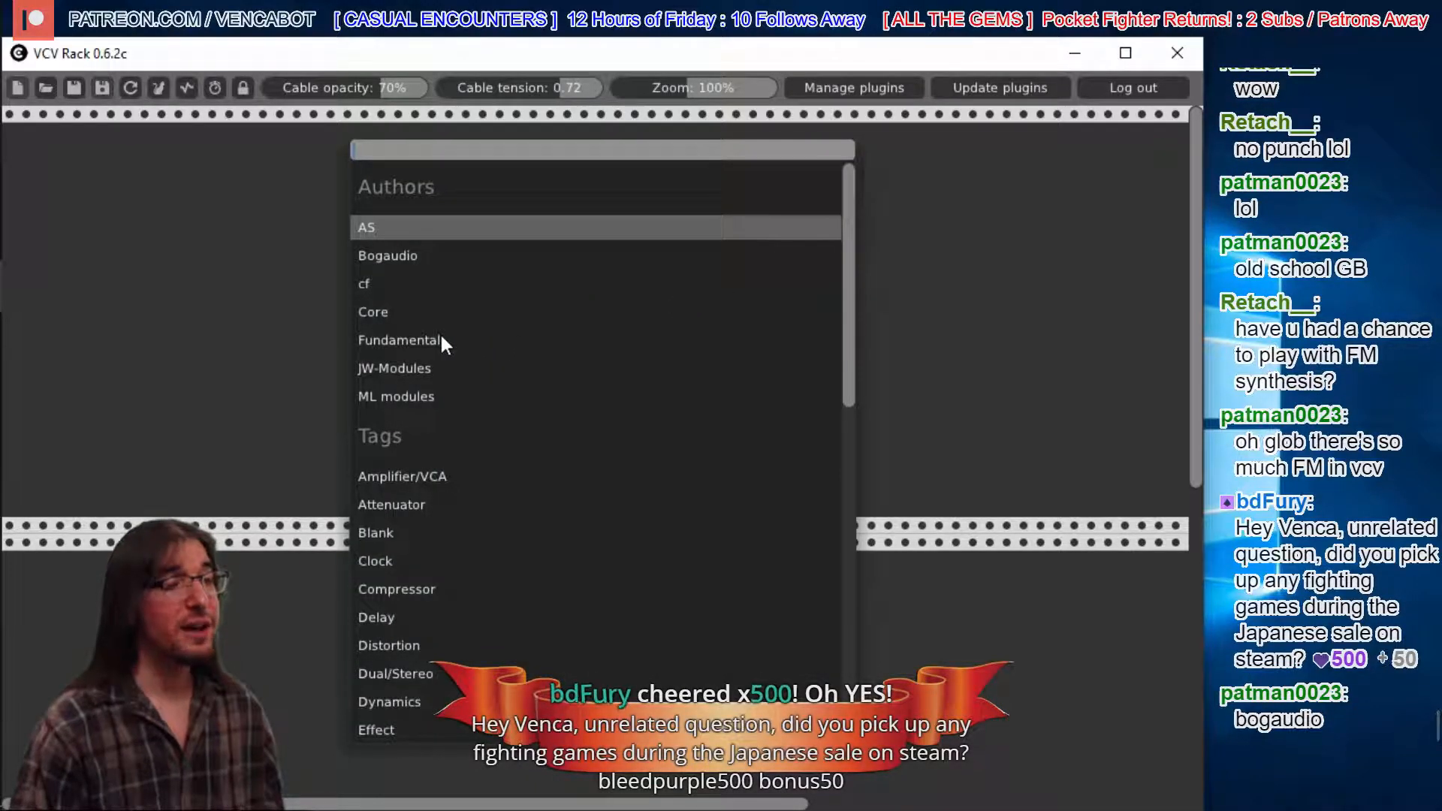
click(393, 338)
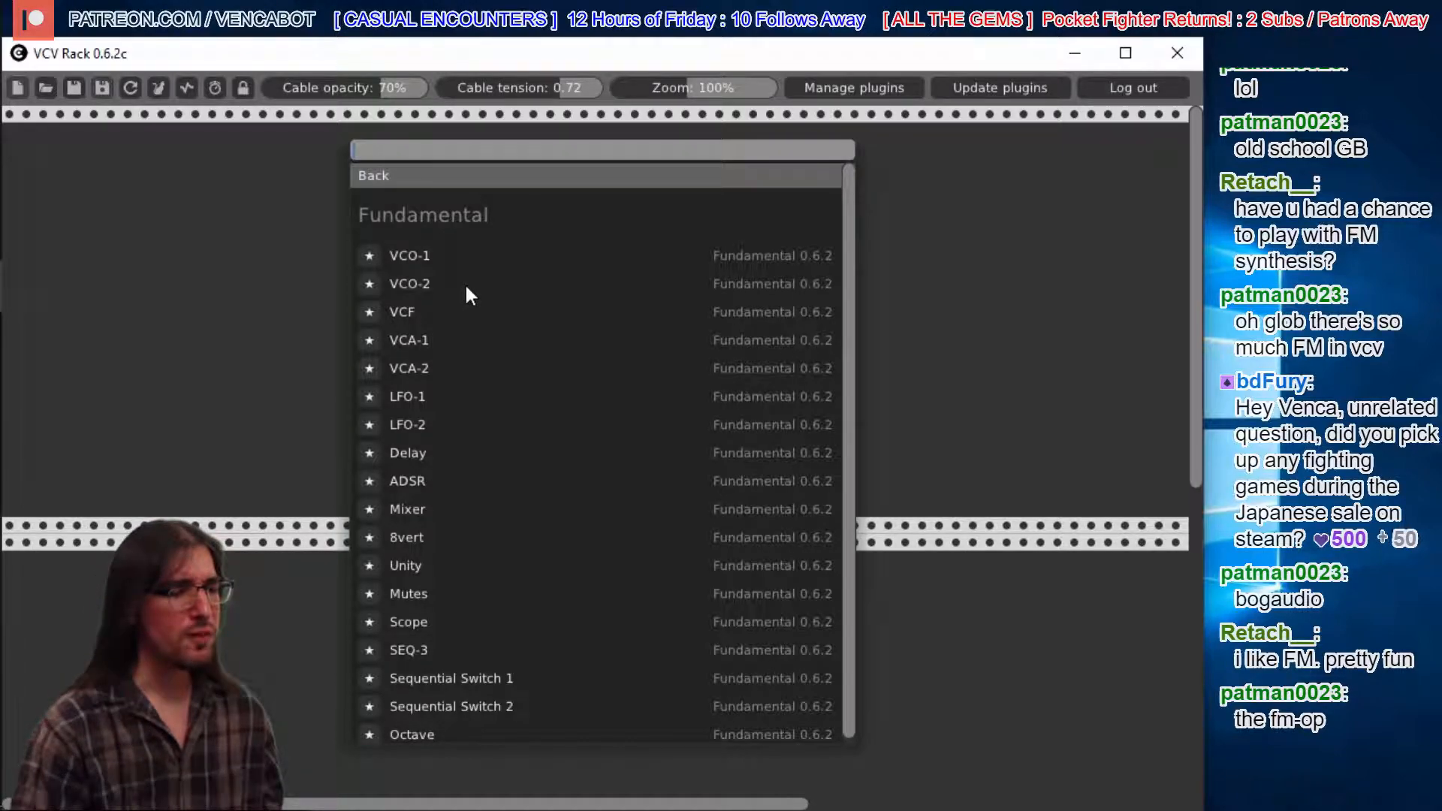
click(289, 235)
- Add a Core Audio module and place it at the far right of the first row
right_click(300, 237)
click(399, 310)
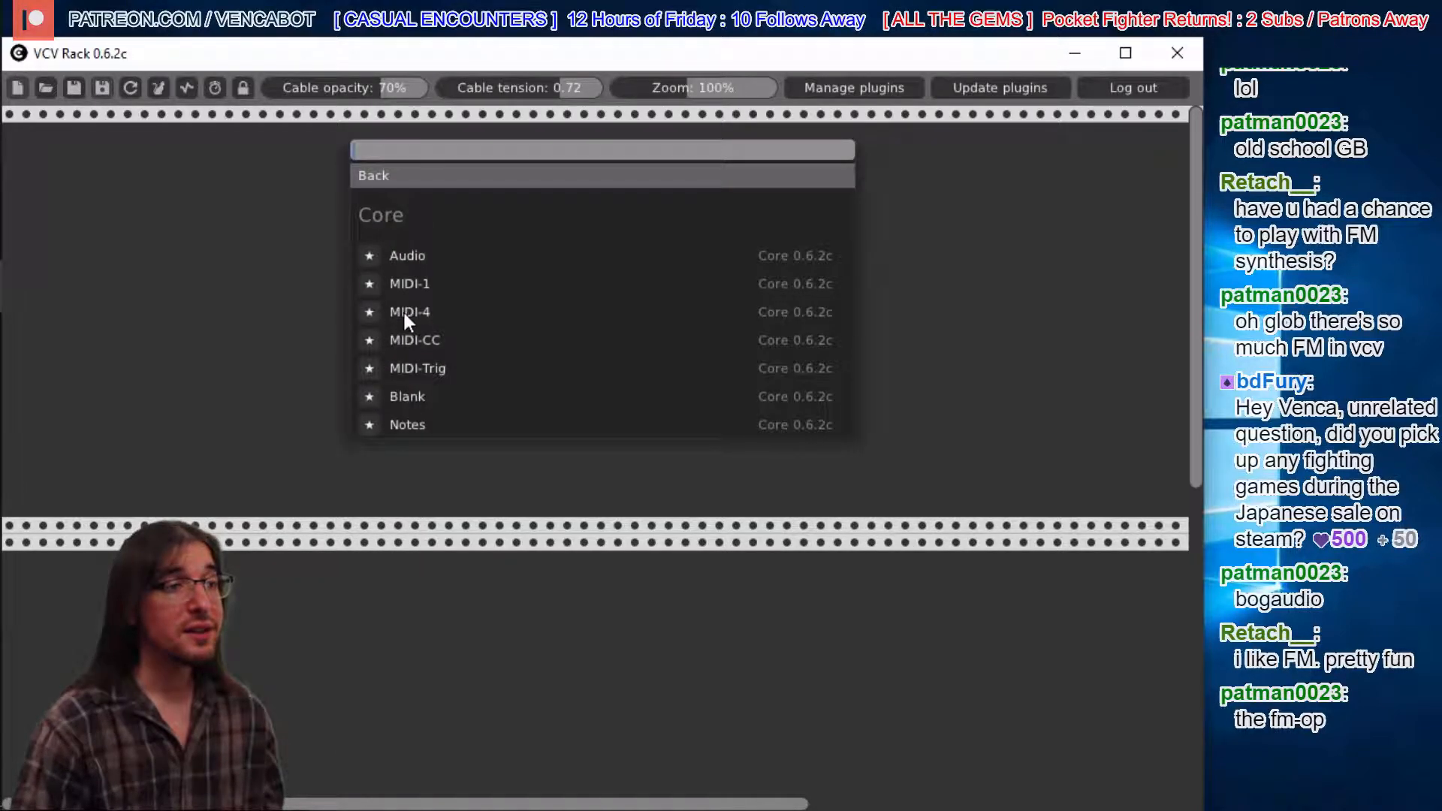
click(407, 255)
drag(426, 165, 1078, 165)
- Set the Audio module's driver to DirectSound and its device to Default Device
click(1078, 167)
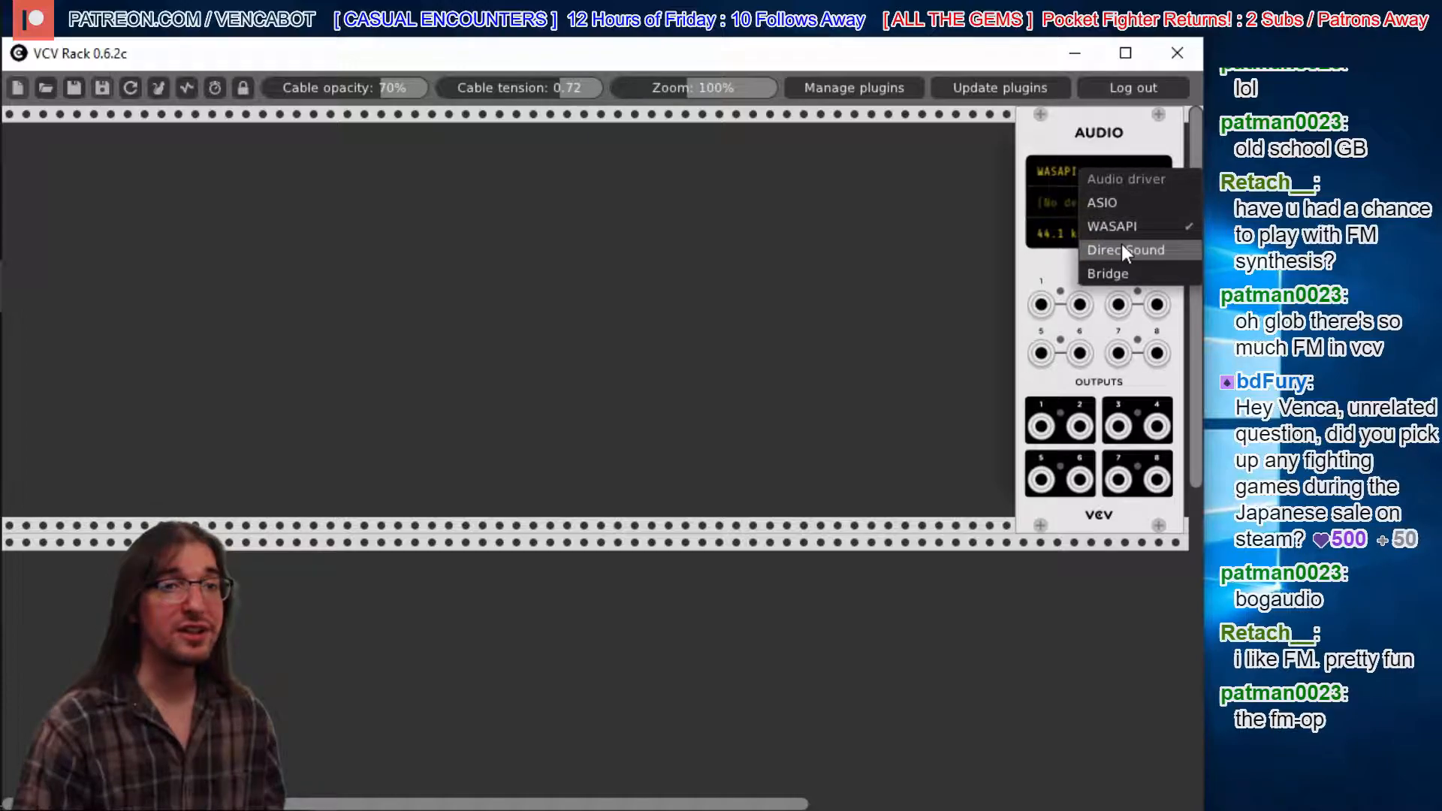
click(1120, 246)
click(1089, 200)
click(954, 260)
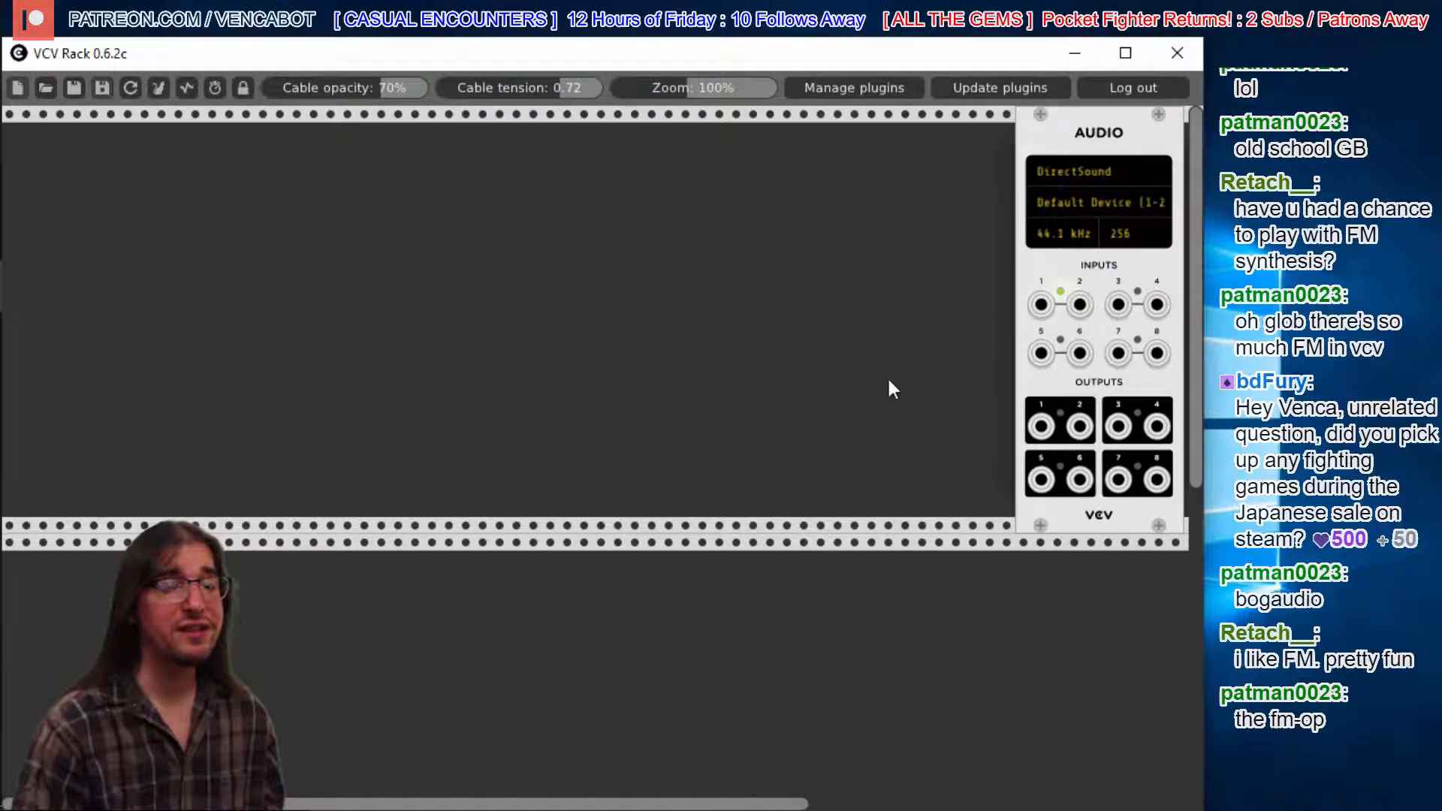
- Add a Fundamental VCA-1 module just left of the Audio module and lower its level to zero
right_click(451, 252)
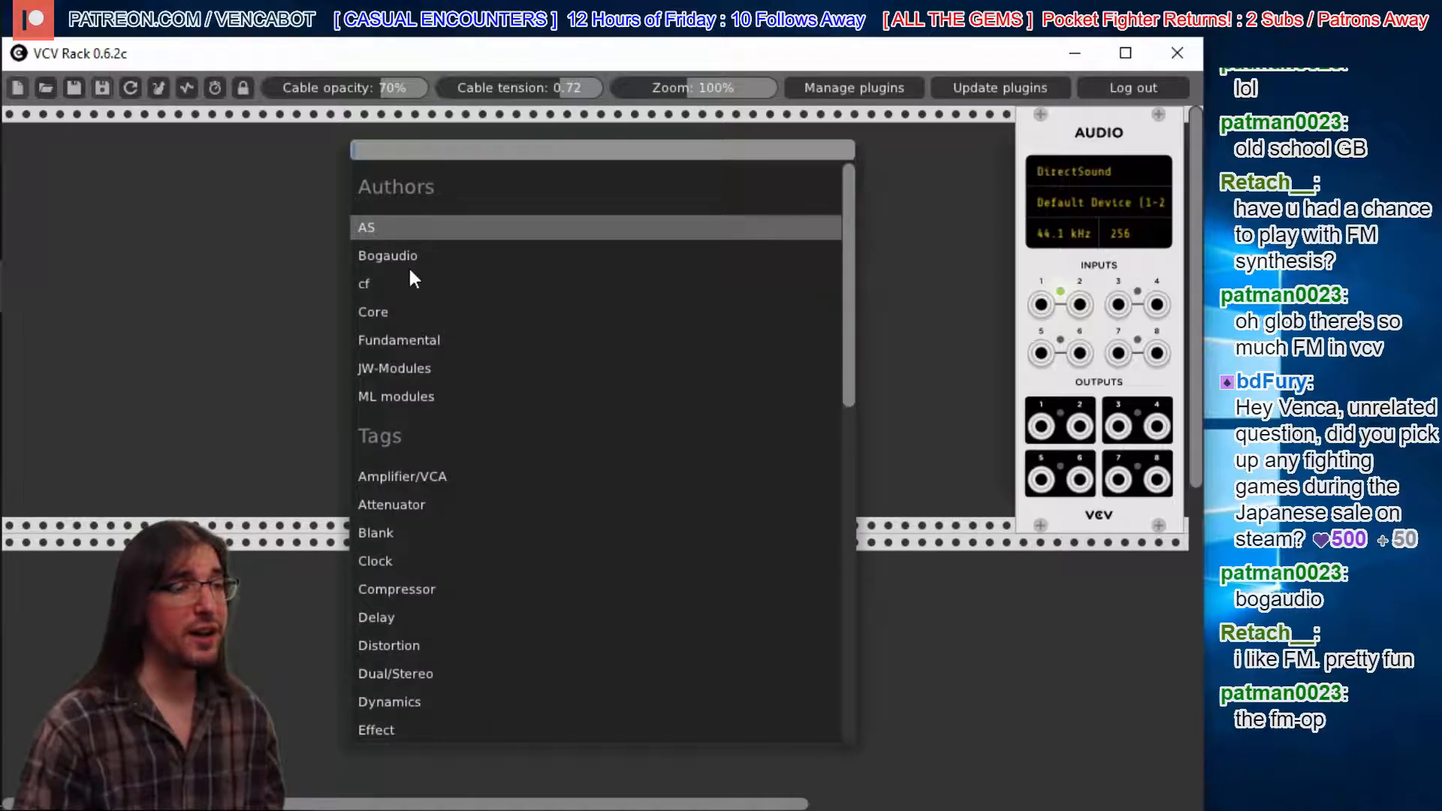
click(395, 338)
click(402, 341)
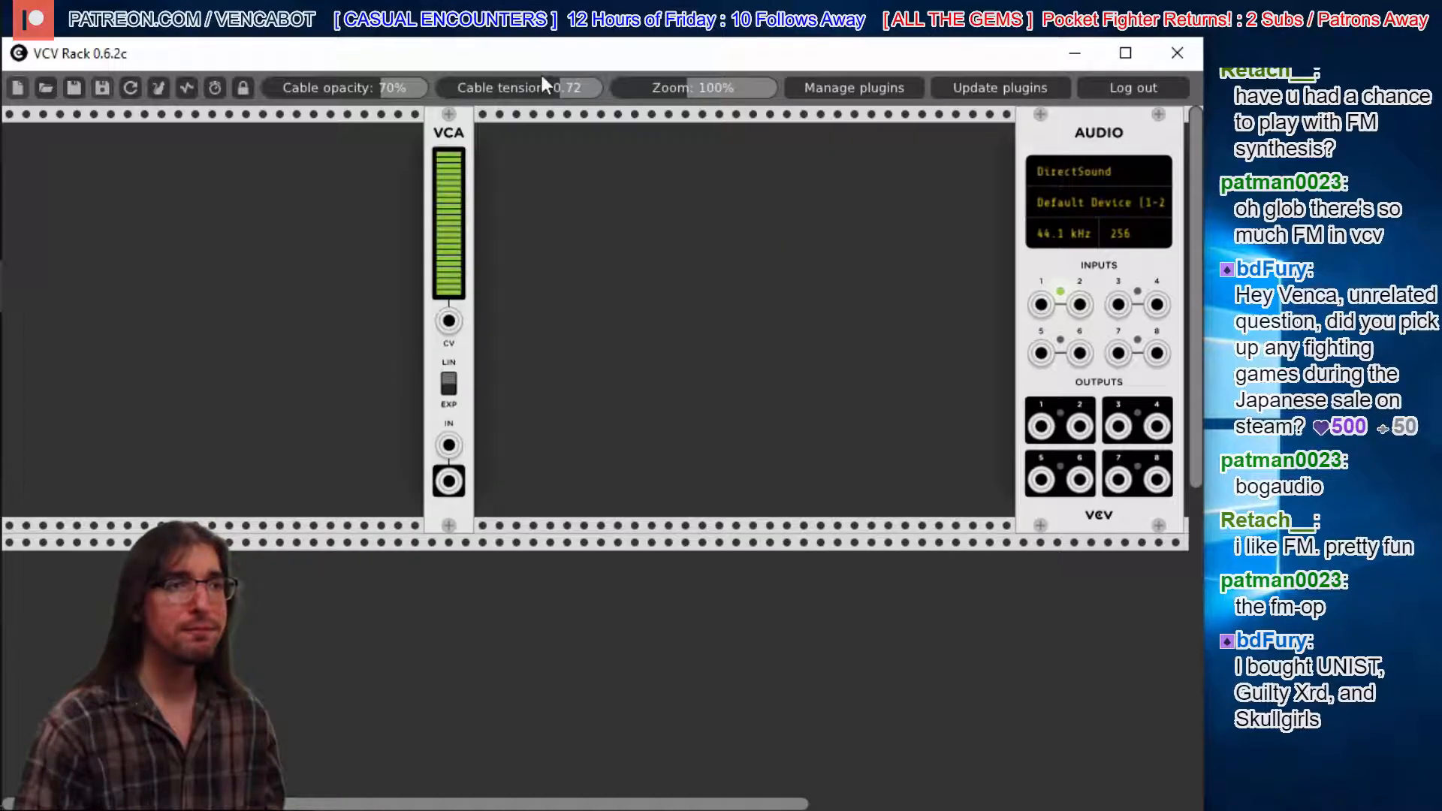
drag(476, 139, 957, 134)
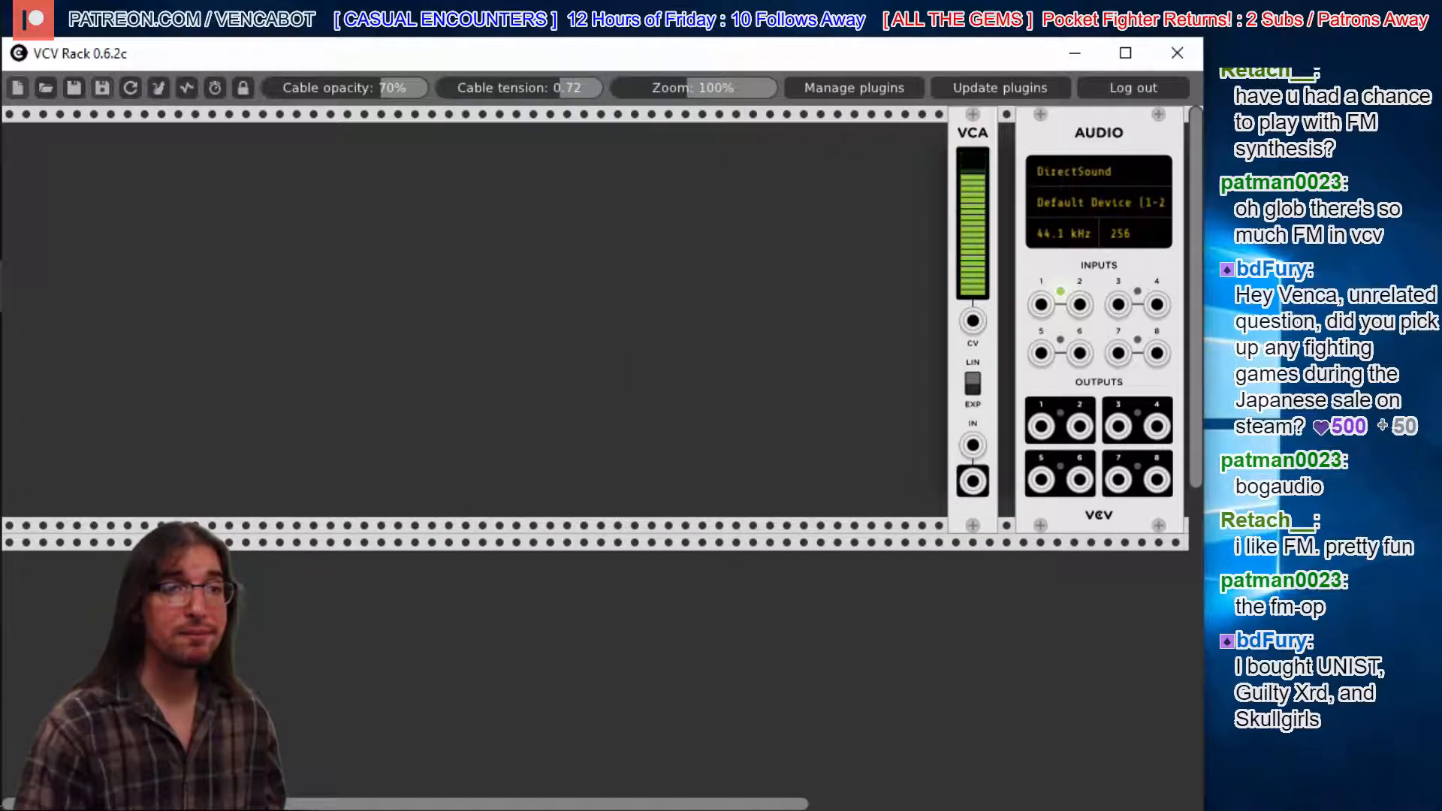
- Add a Fundamental VCO-1 module and place it just left of the VCA
right_click(389, 192)
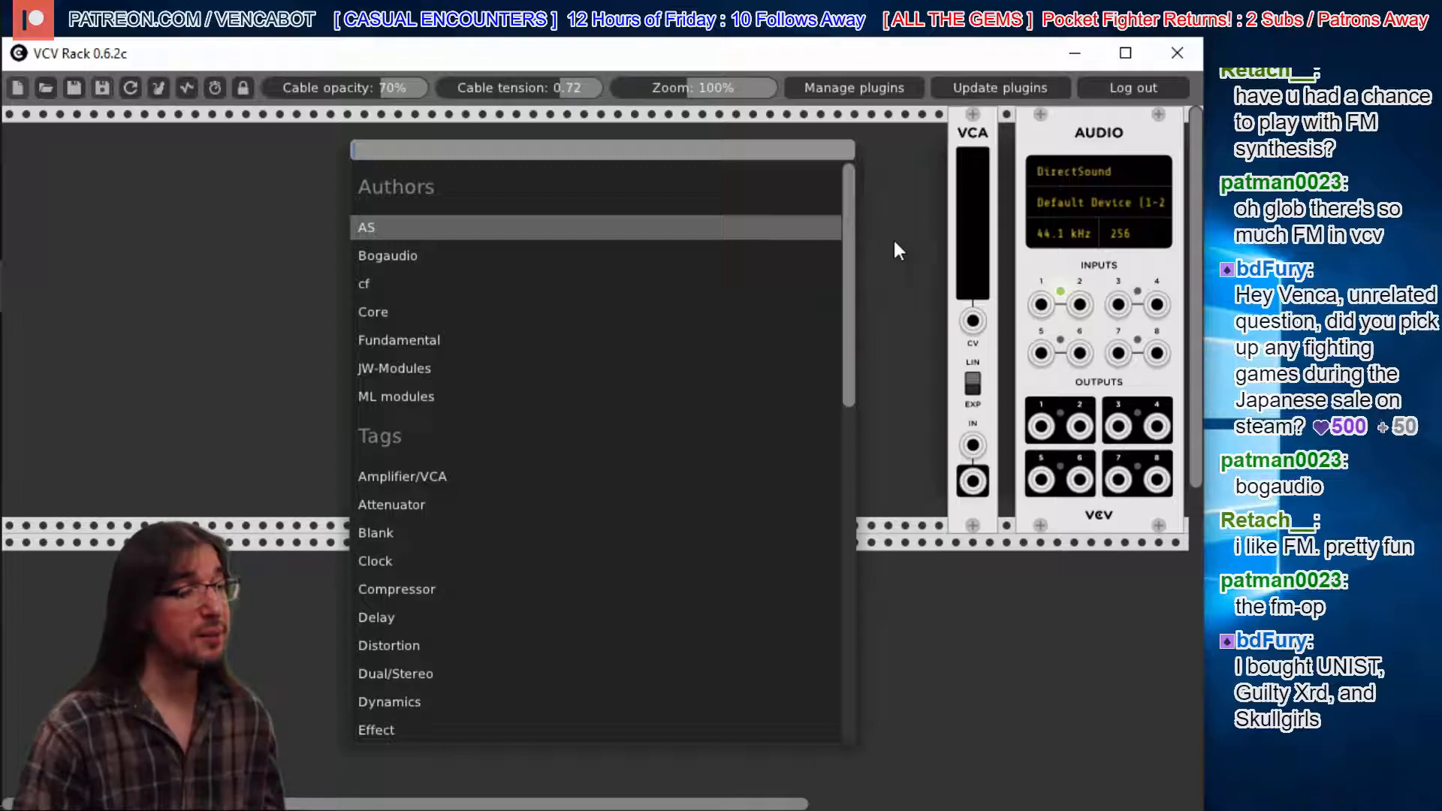
click(392, 339)
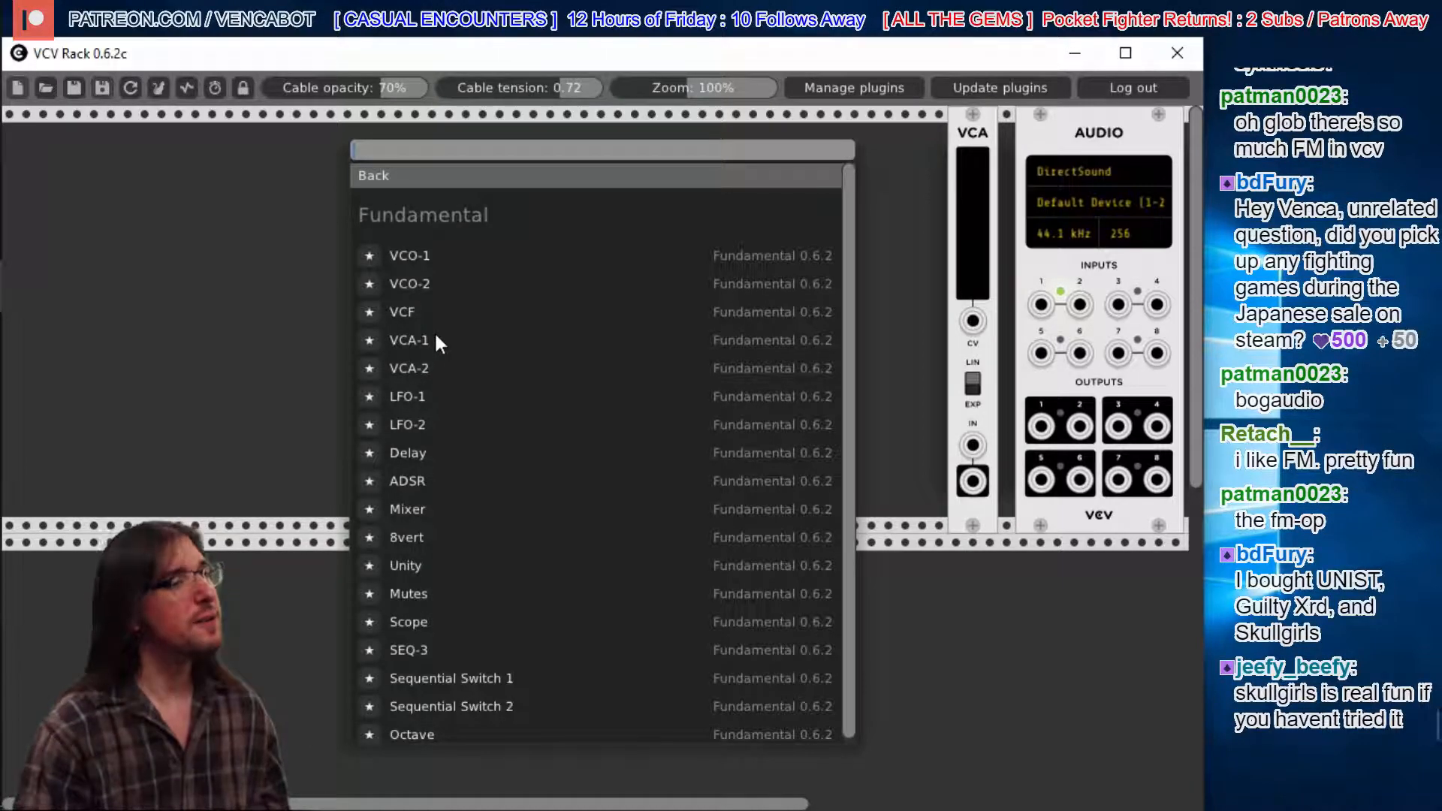
click(426, 254)
drag(448, 120, 859, 111)
- Patch the VCO-1 sine output through the VCA into Audio inputs 1 and 2, then bring the VCA level down to zero
drag(792, 482, 1041, 304)
drag(972, 484, 1078, 304)
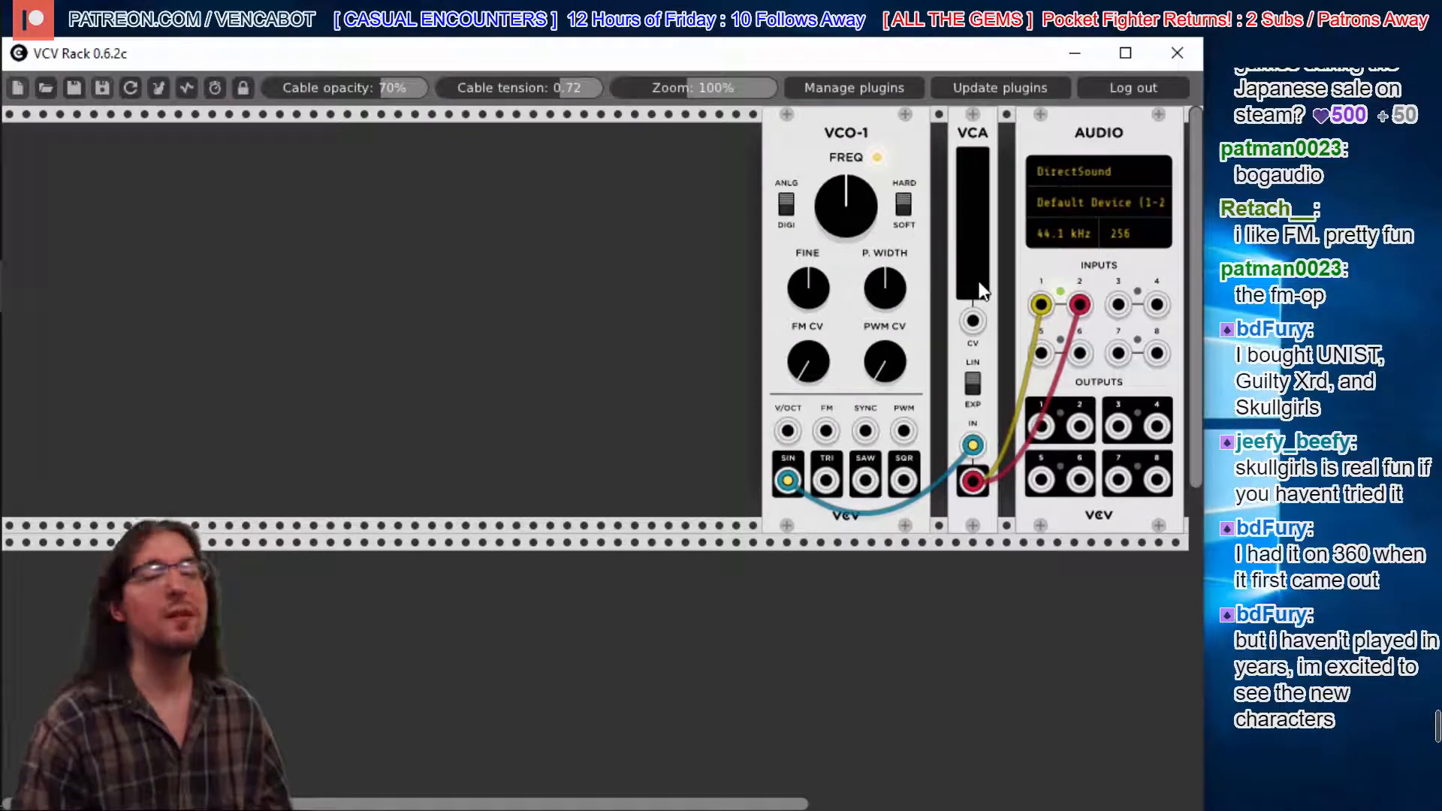
mouse_move(979, 295)
mouse_down()
mouse_move(979, 221)
mouse_move(981, 316)
mouse_up()
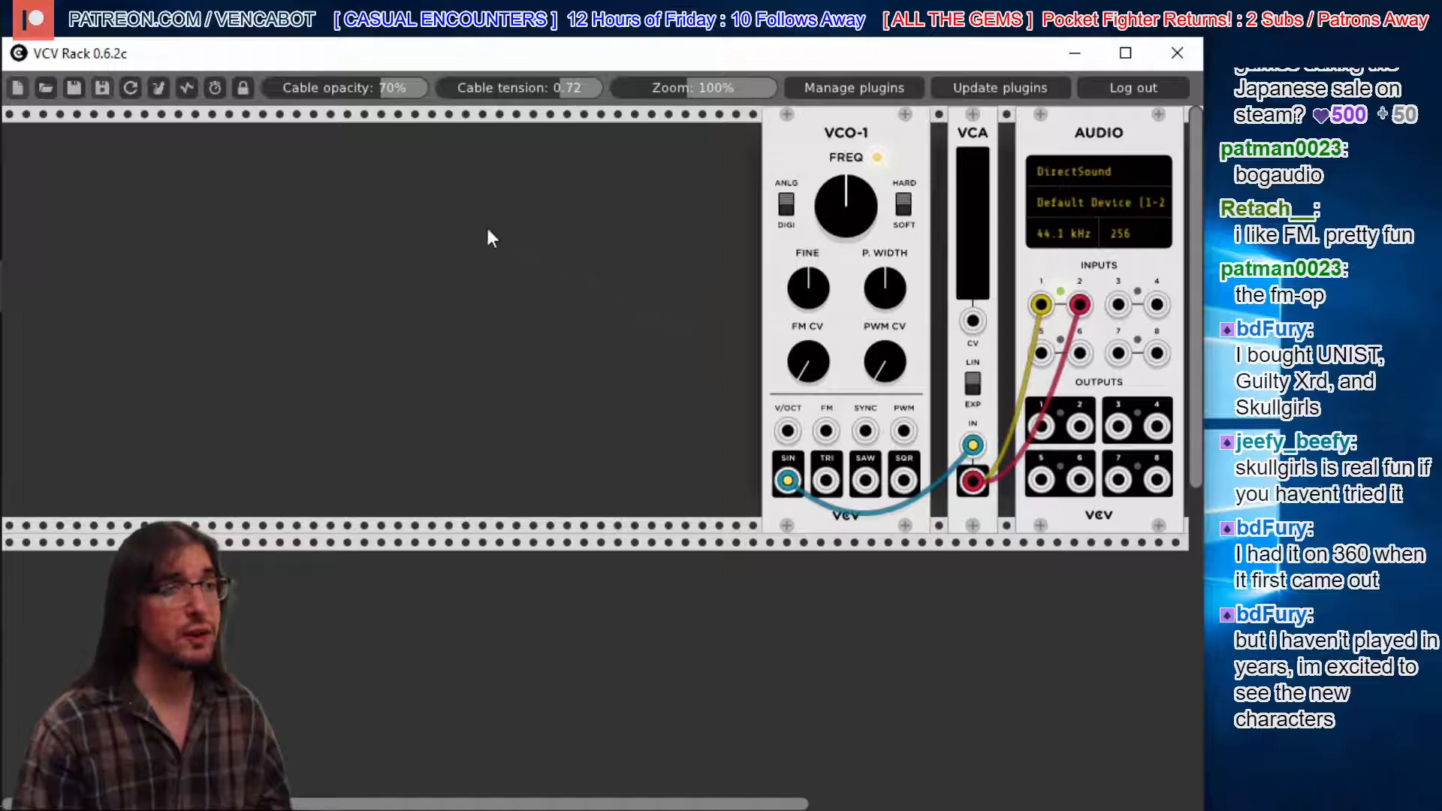
- Add a Fundamental LFO-1 module left of the VCO-1 and patch its sine output into the VCO-1's V/OCT input
right_click(409, 224)
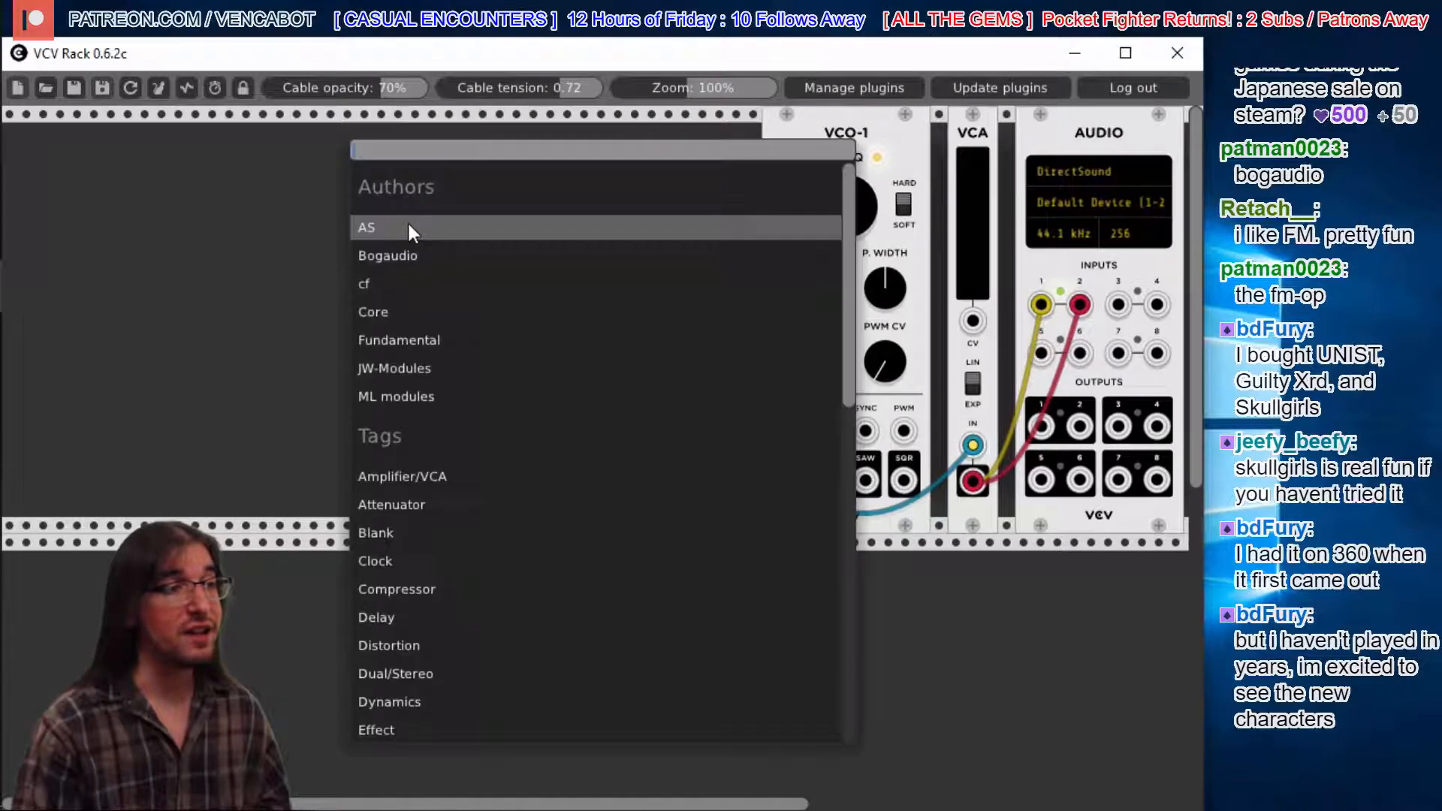
click(409, 341)
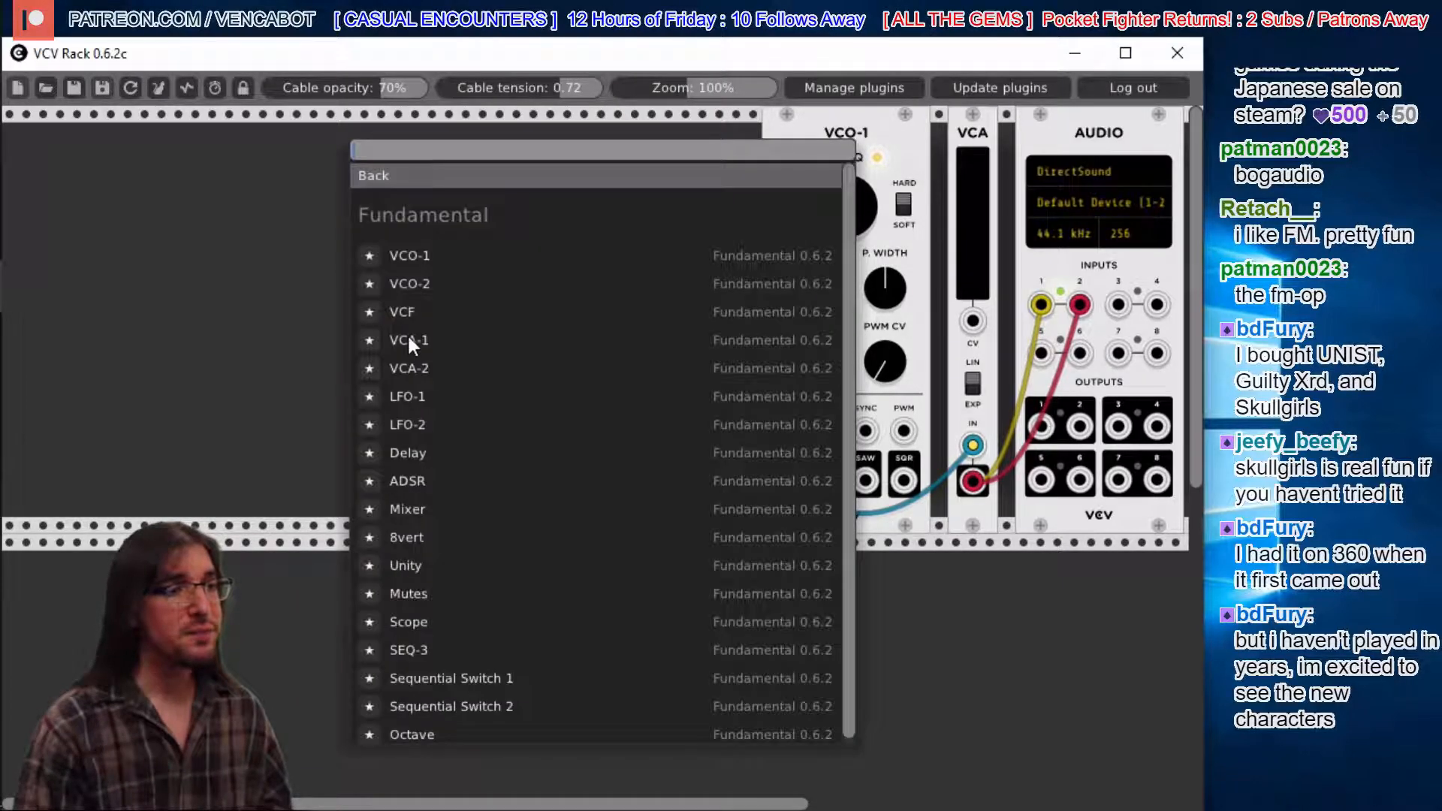
click(413, 404)
drag(405, 132, 665, 134)
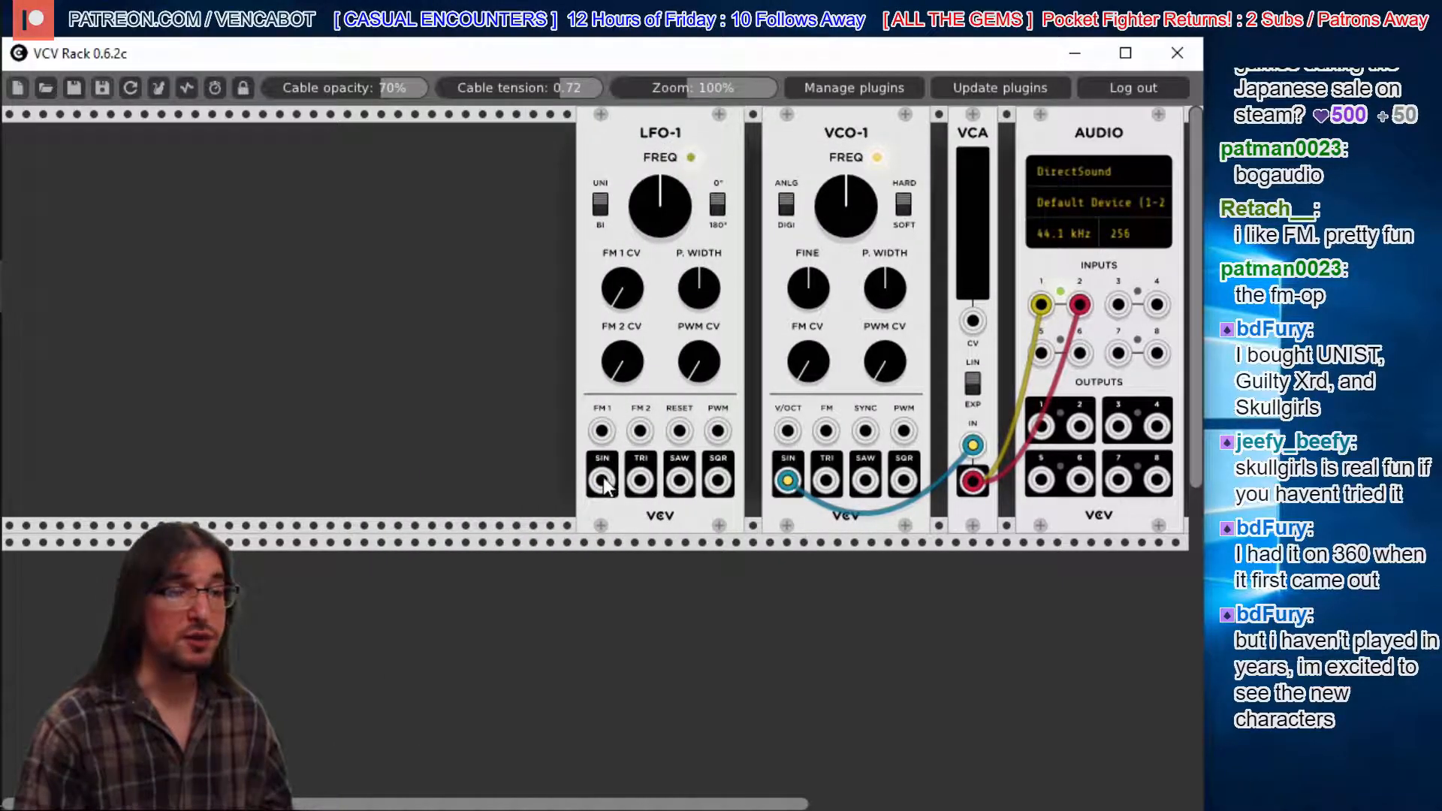
drag(602, 482, 787, 434)
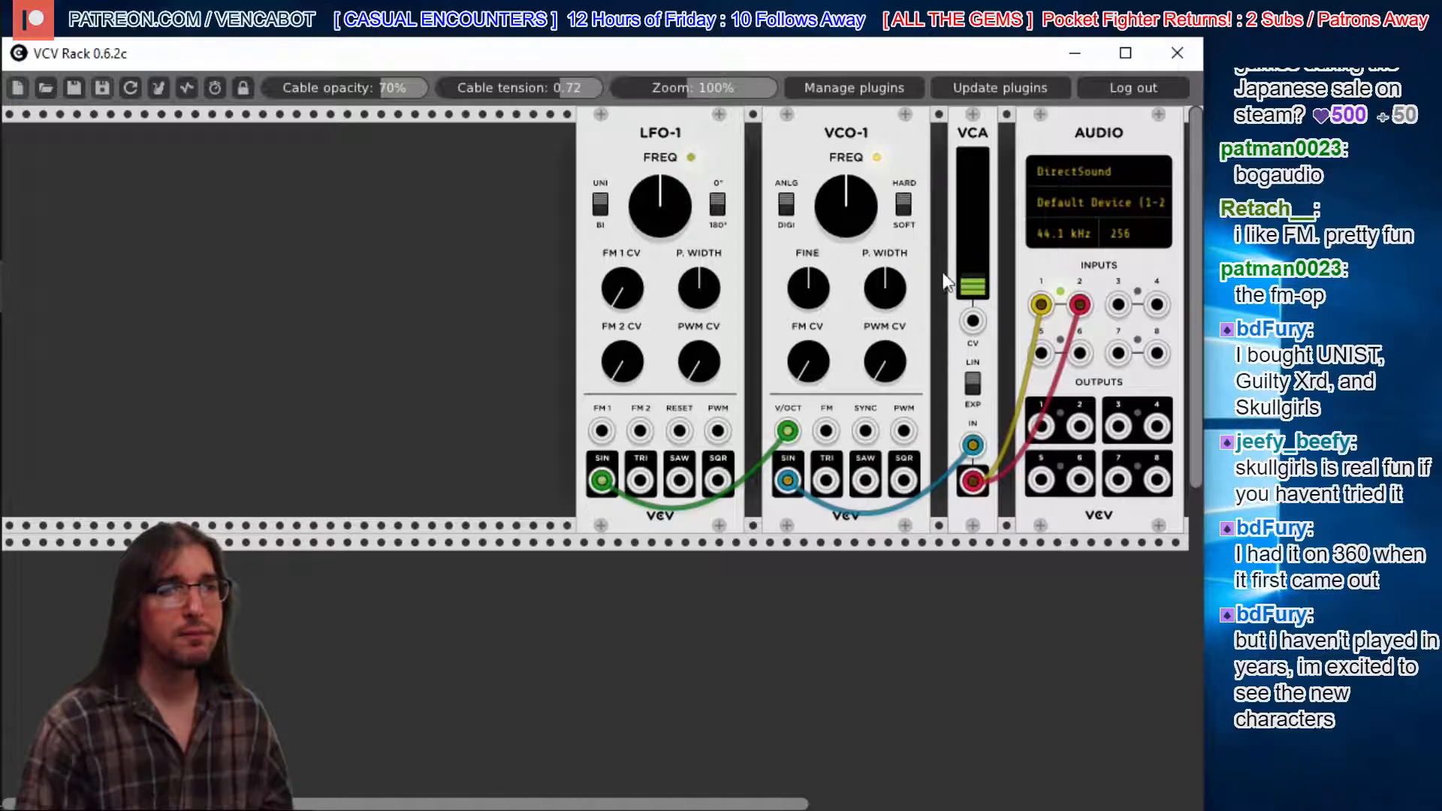
- Sweep the LFO-1 frequency between slow and maximum rates, with the VCO-1 frequency lowered to about 10 o'clock
drag(654, 192, 655, 214)
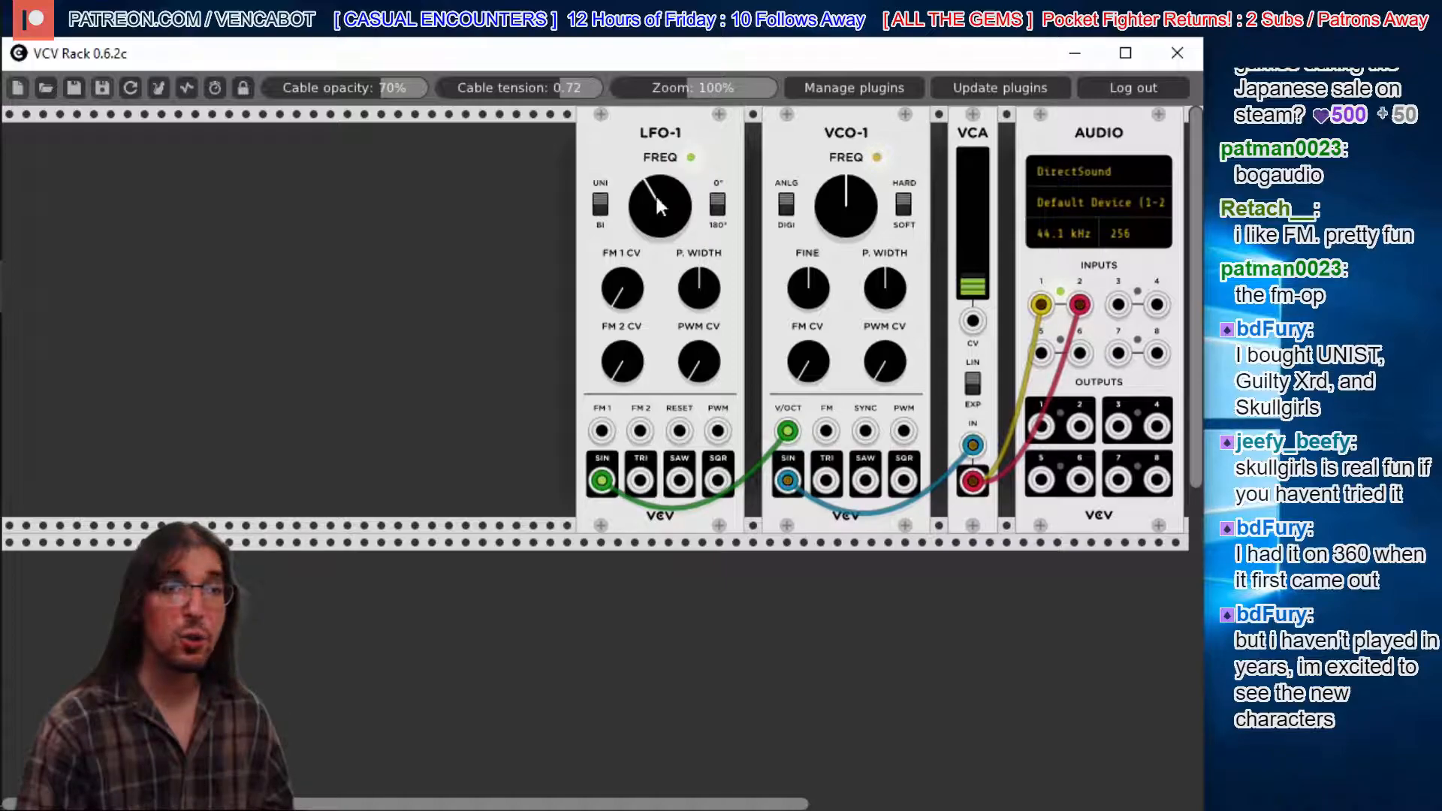
drag(846, 196, 846, 217)
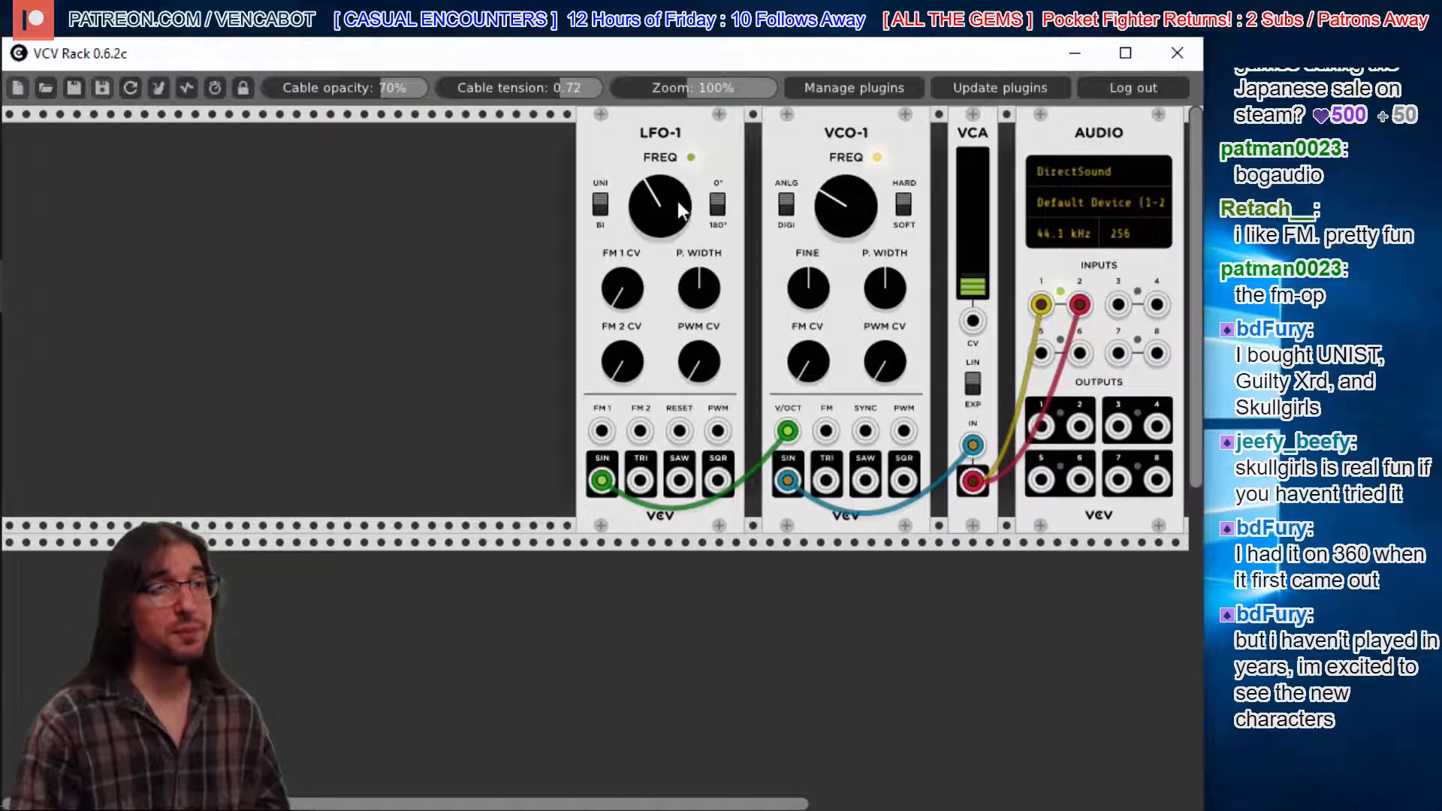
drag(663, 205, 663, 88)
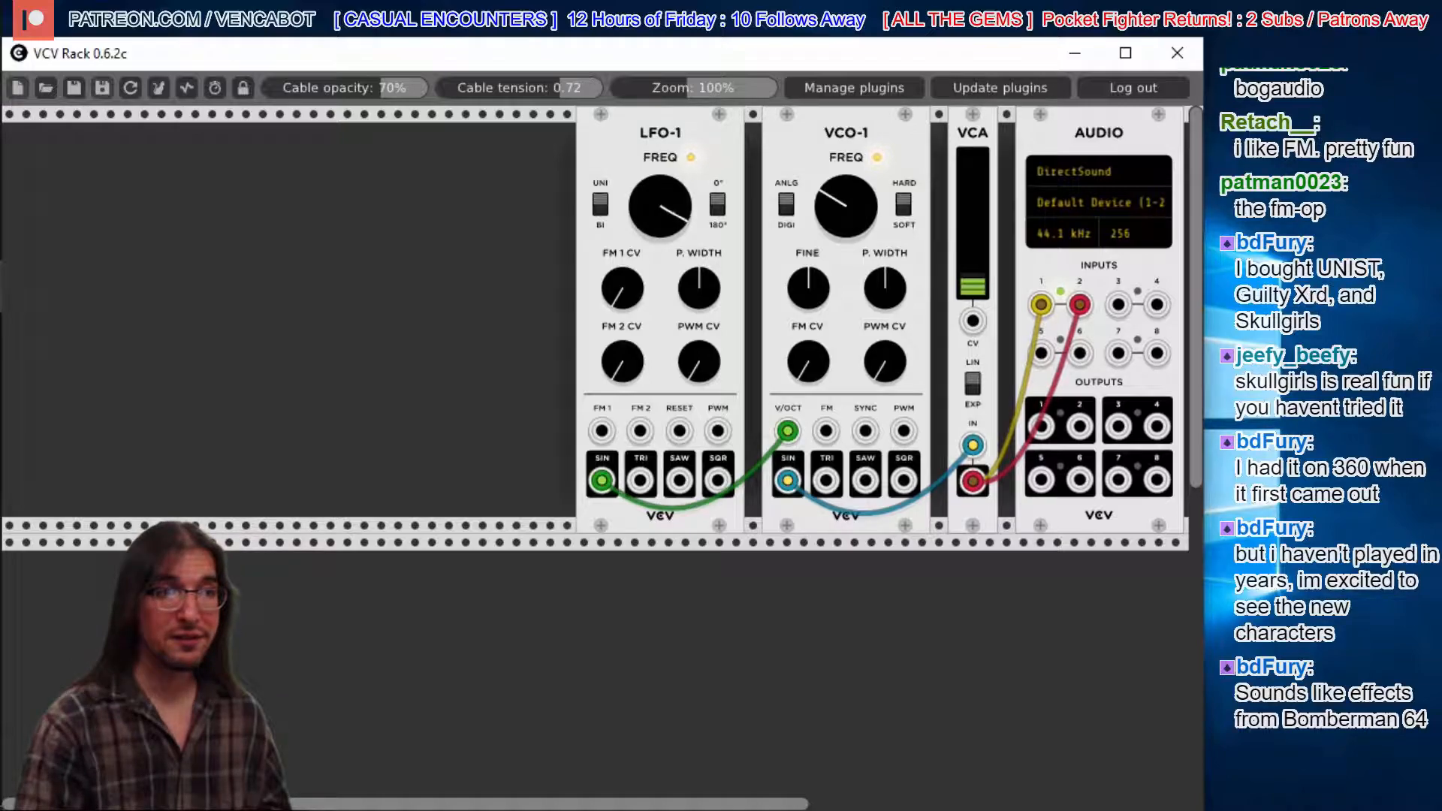
drag(659, 206, 659, 218)
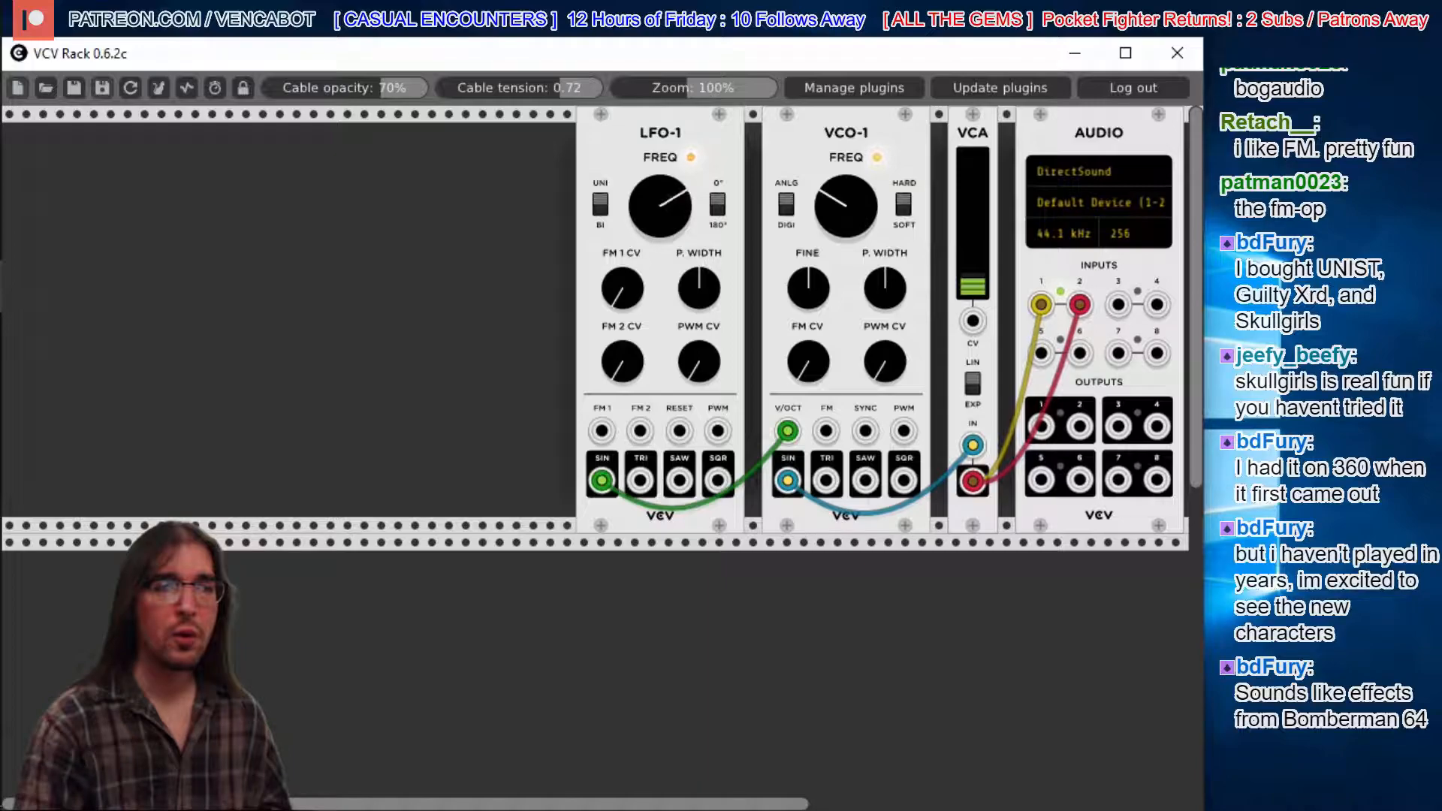
drag(659, 217, 659, 248)
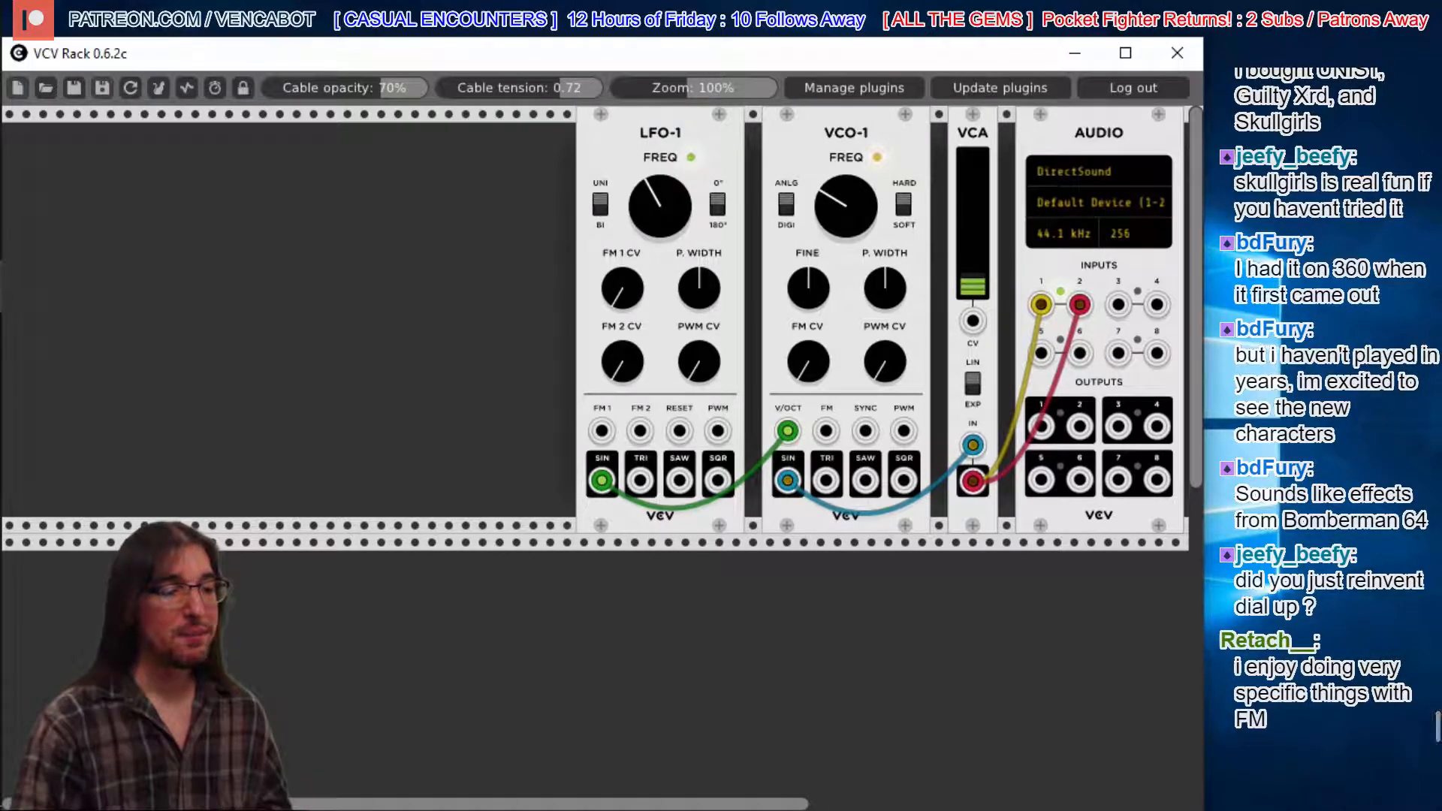
drag(659, 207, 659, 123)
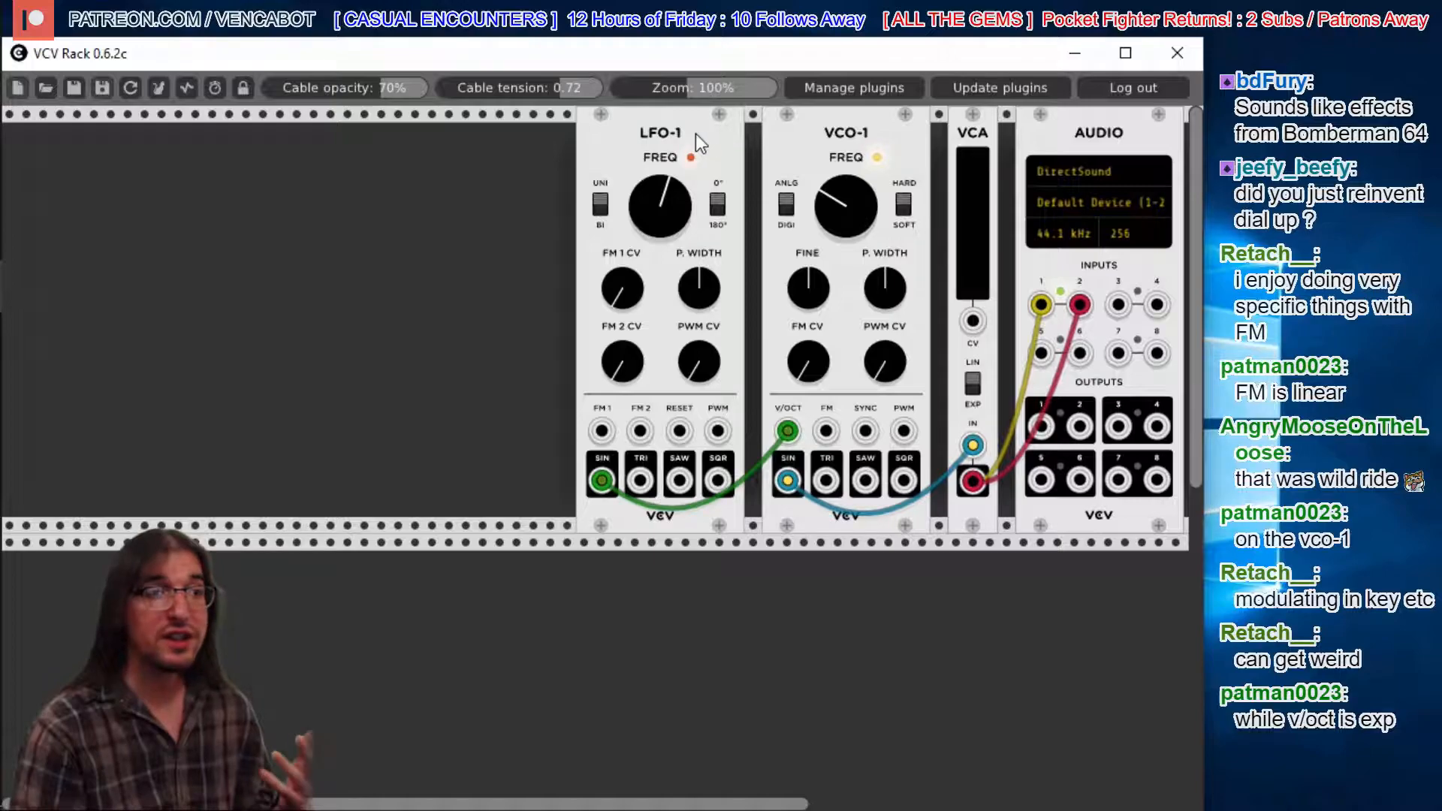
- Move the LFO-1 module away from the VCO-1 and delete it
drag(670, 137, 499, 139)
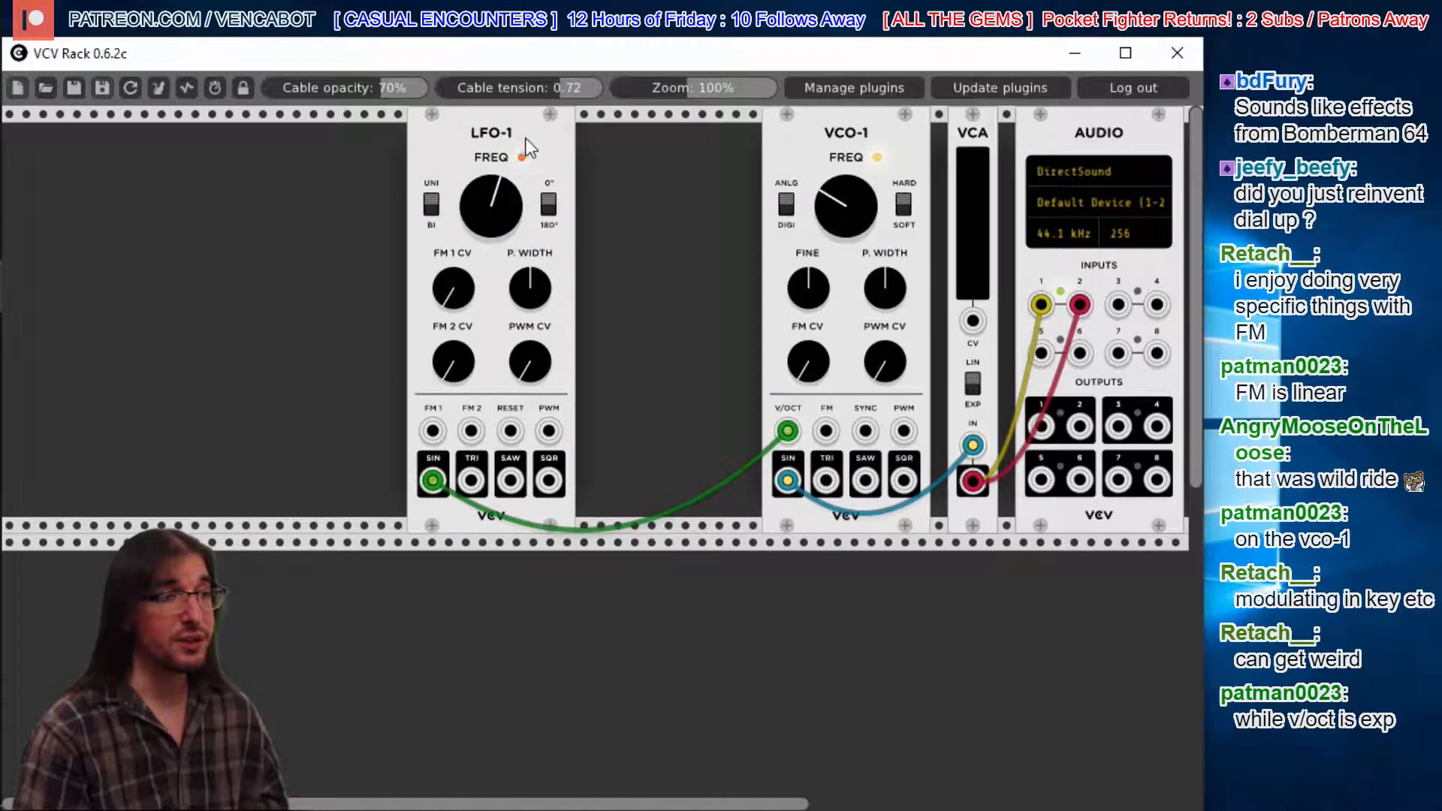
right_click(525, 138)
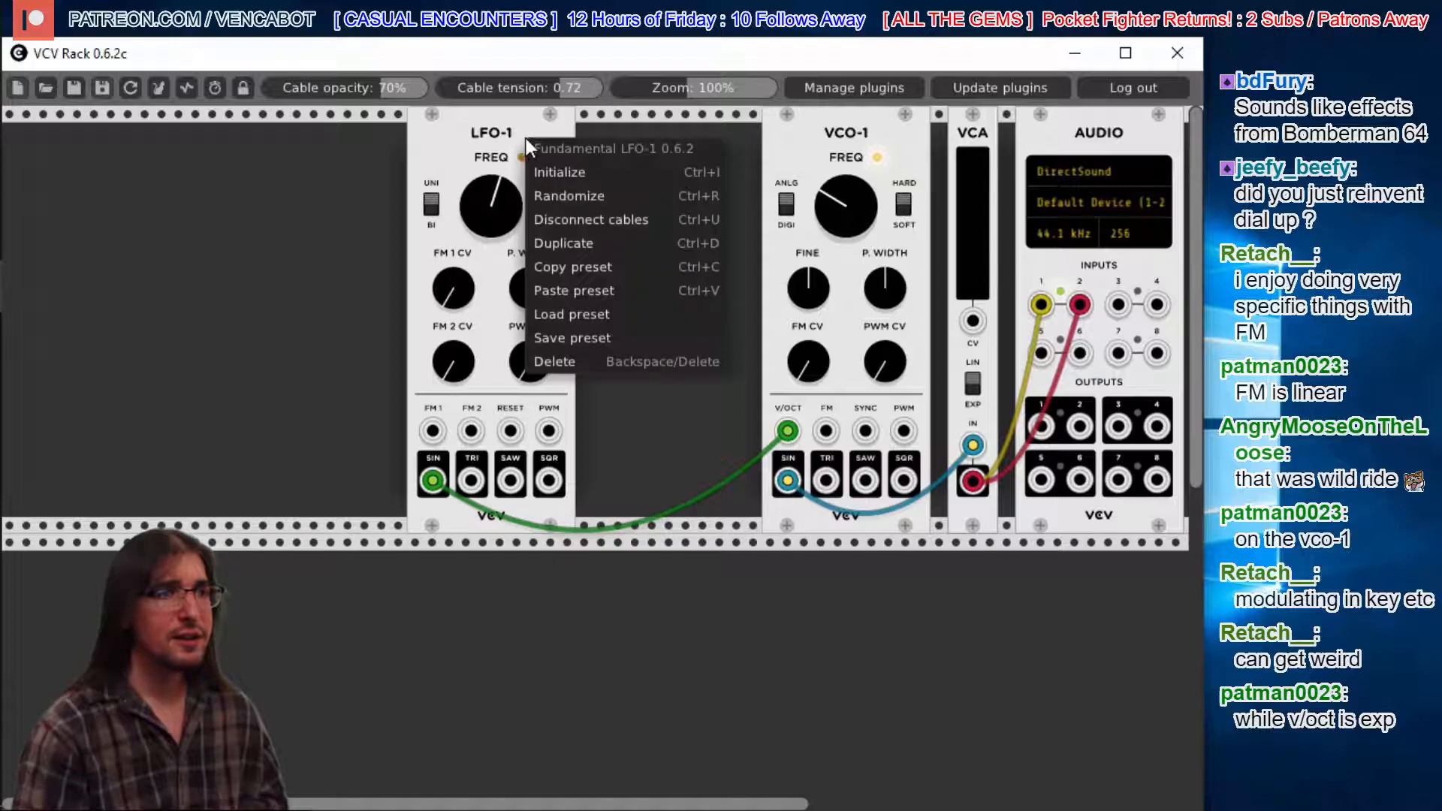
click(600, 359)
- Add a second Fundamental VCO-1 left of the first and patch its sine output into the first one's FM input
right_click(598, 343)
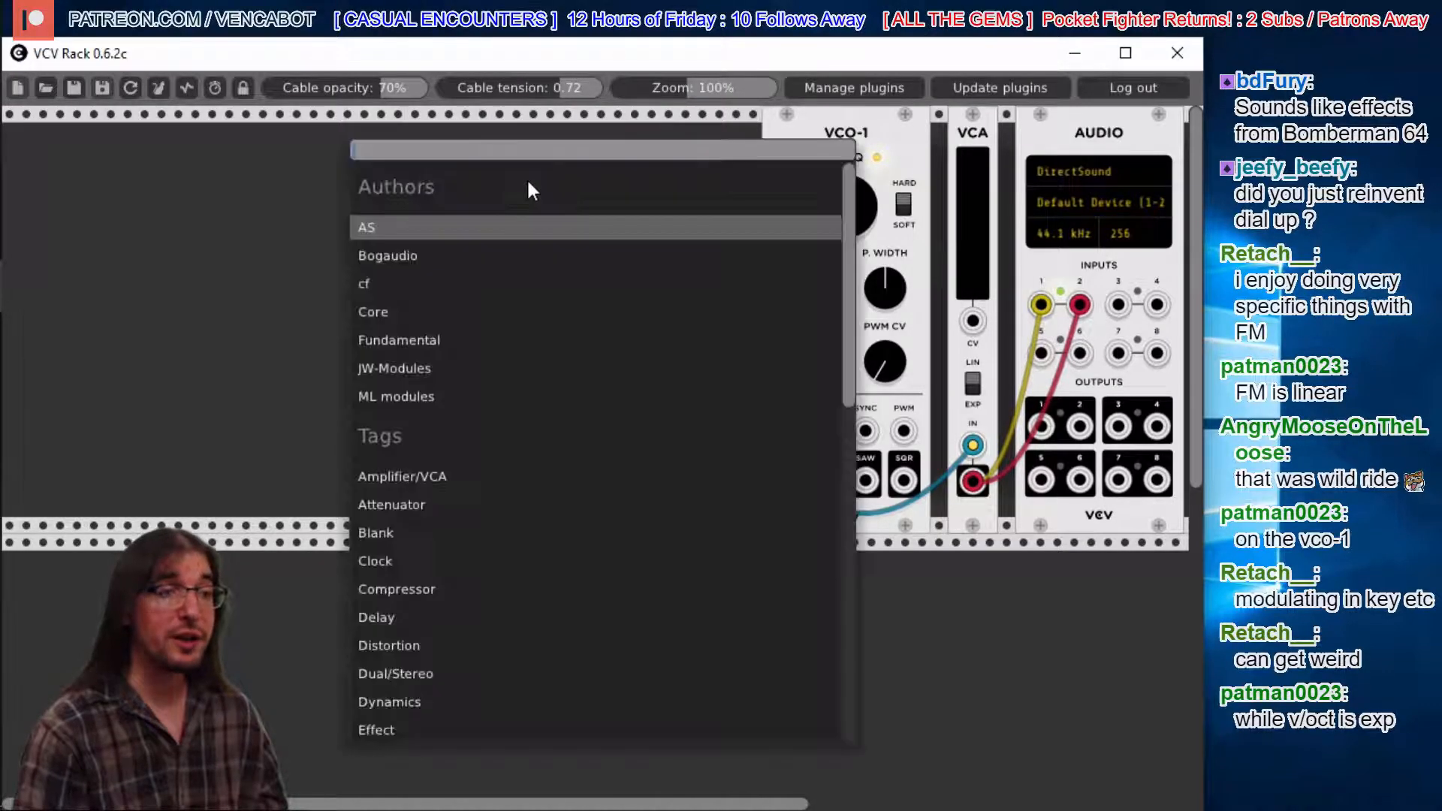
click(403, 339)
click(424, 263)
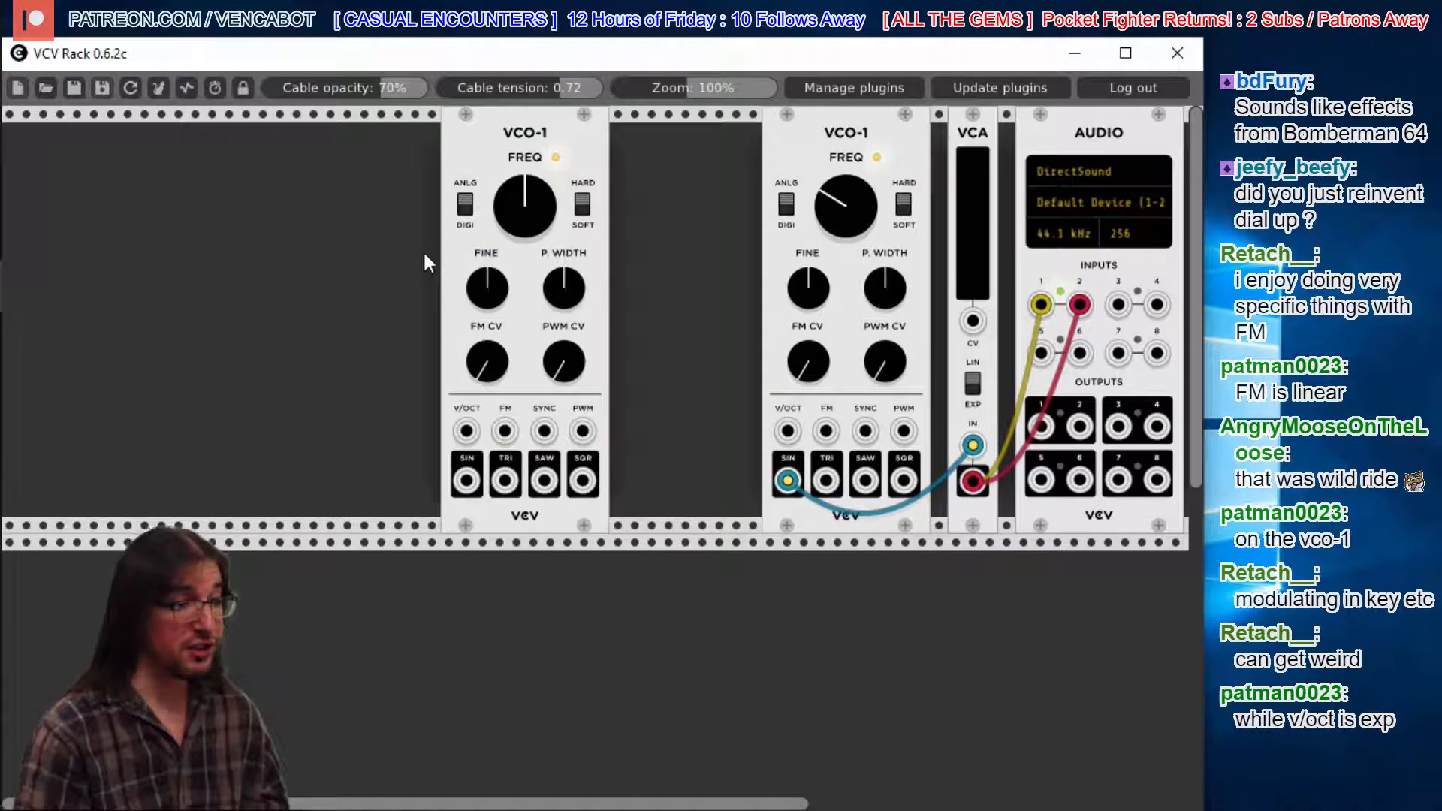
drag(526, 140, 661, 120)
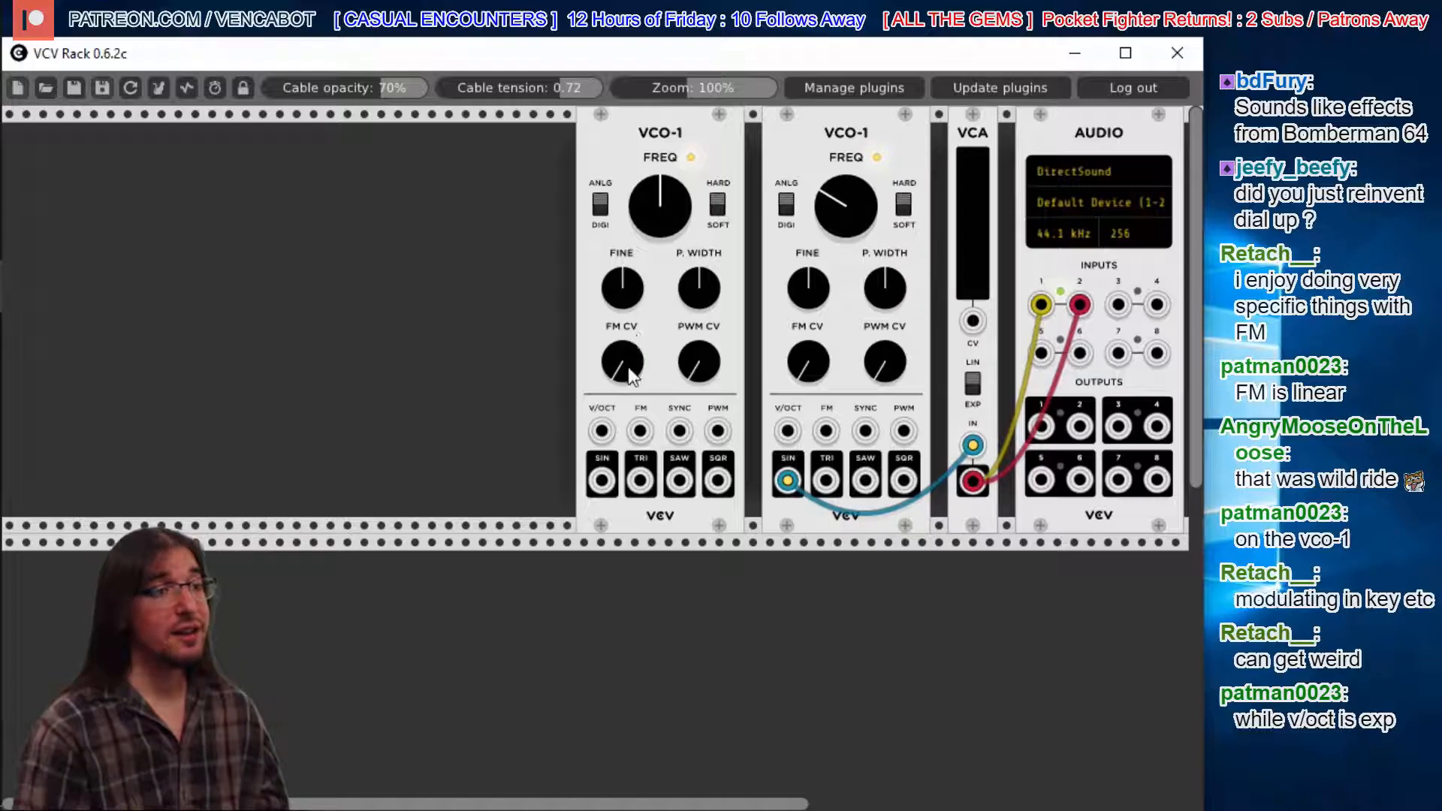
drag(602, 481, 826, 431)
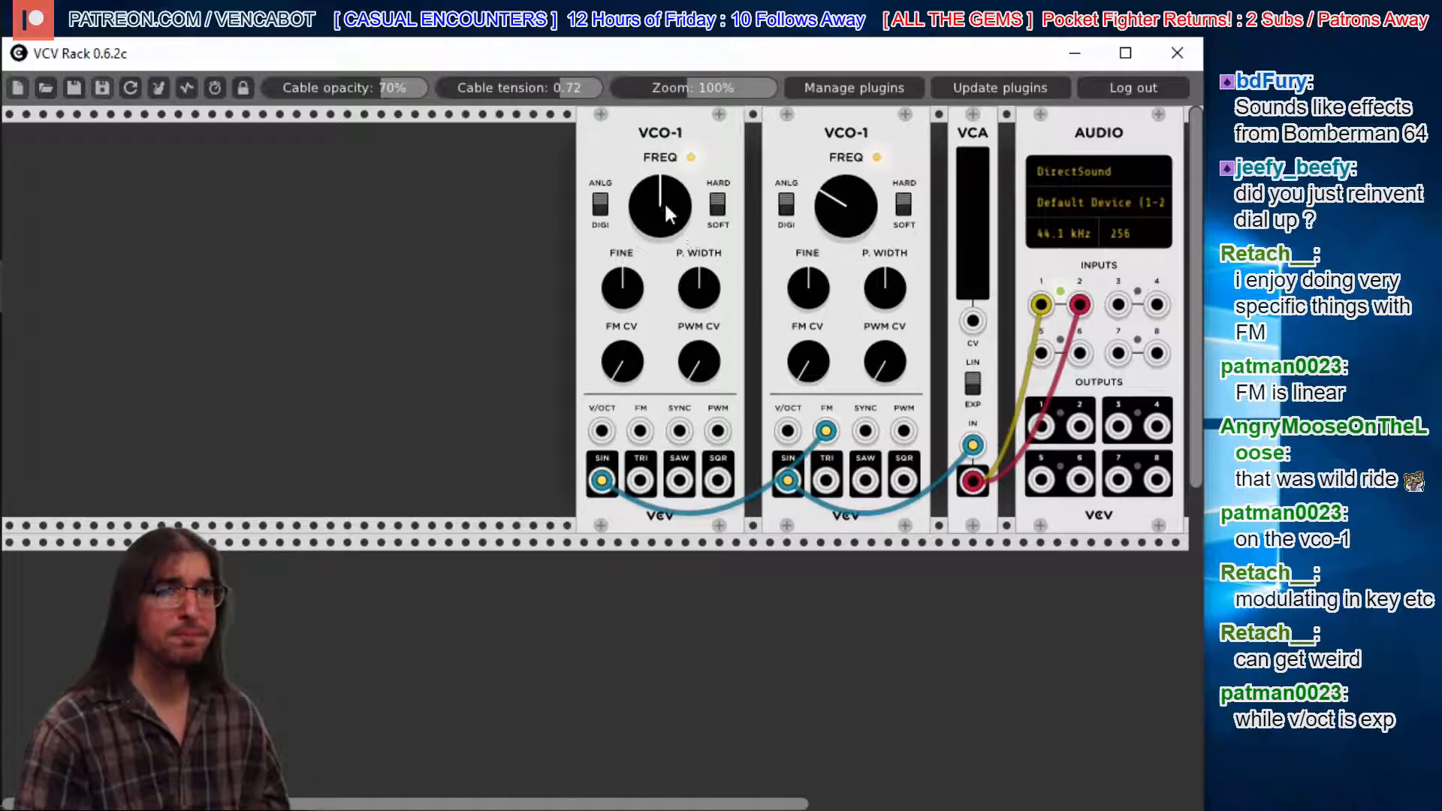
- Sweep the modulating VCO-1's frequency from minimum to about 10:30 and raise the carrier VCO-1's frequency to about 11 o'clock
drag(659, 206, 660, 285)
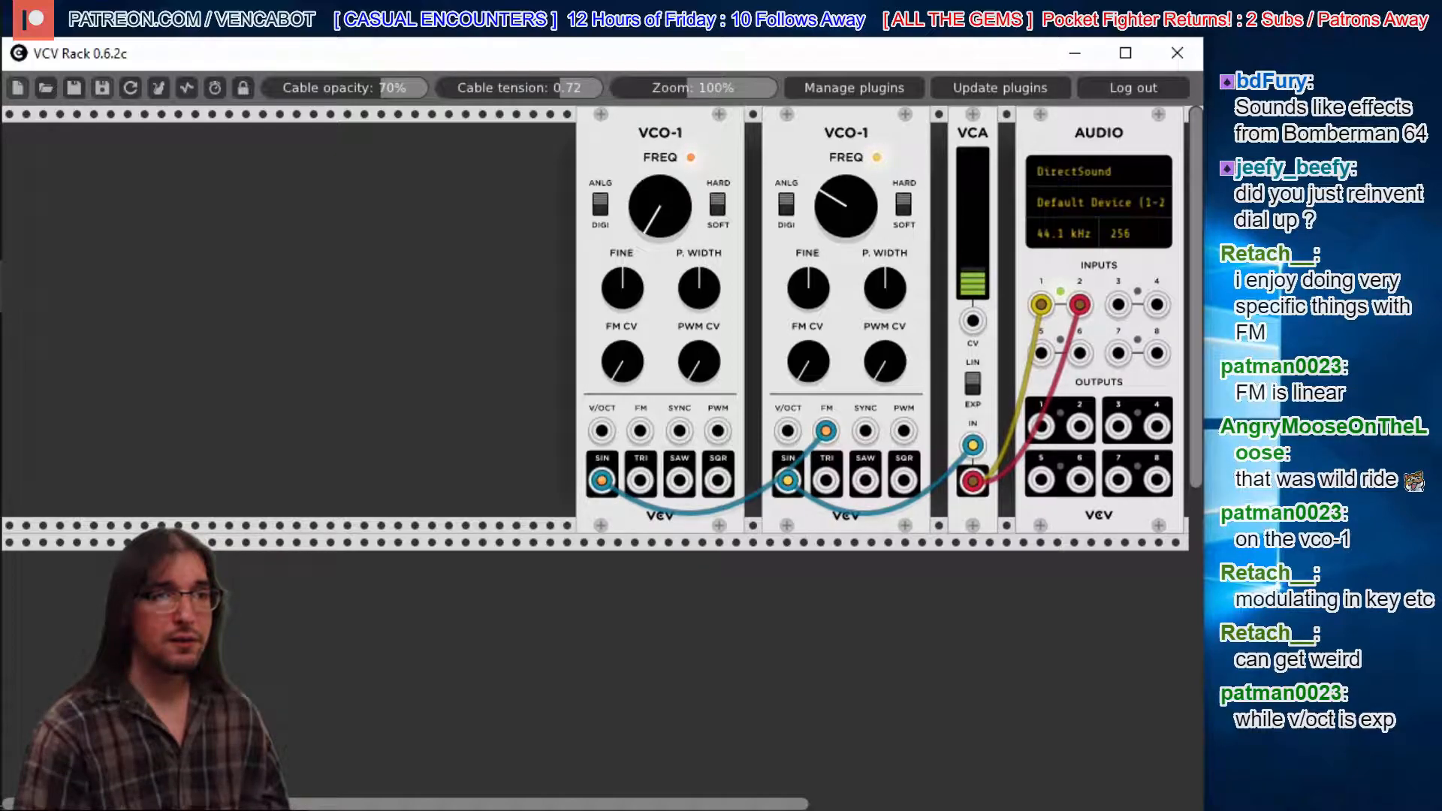
drag(658, 208, 660, 175)
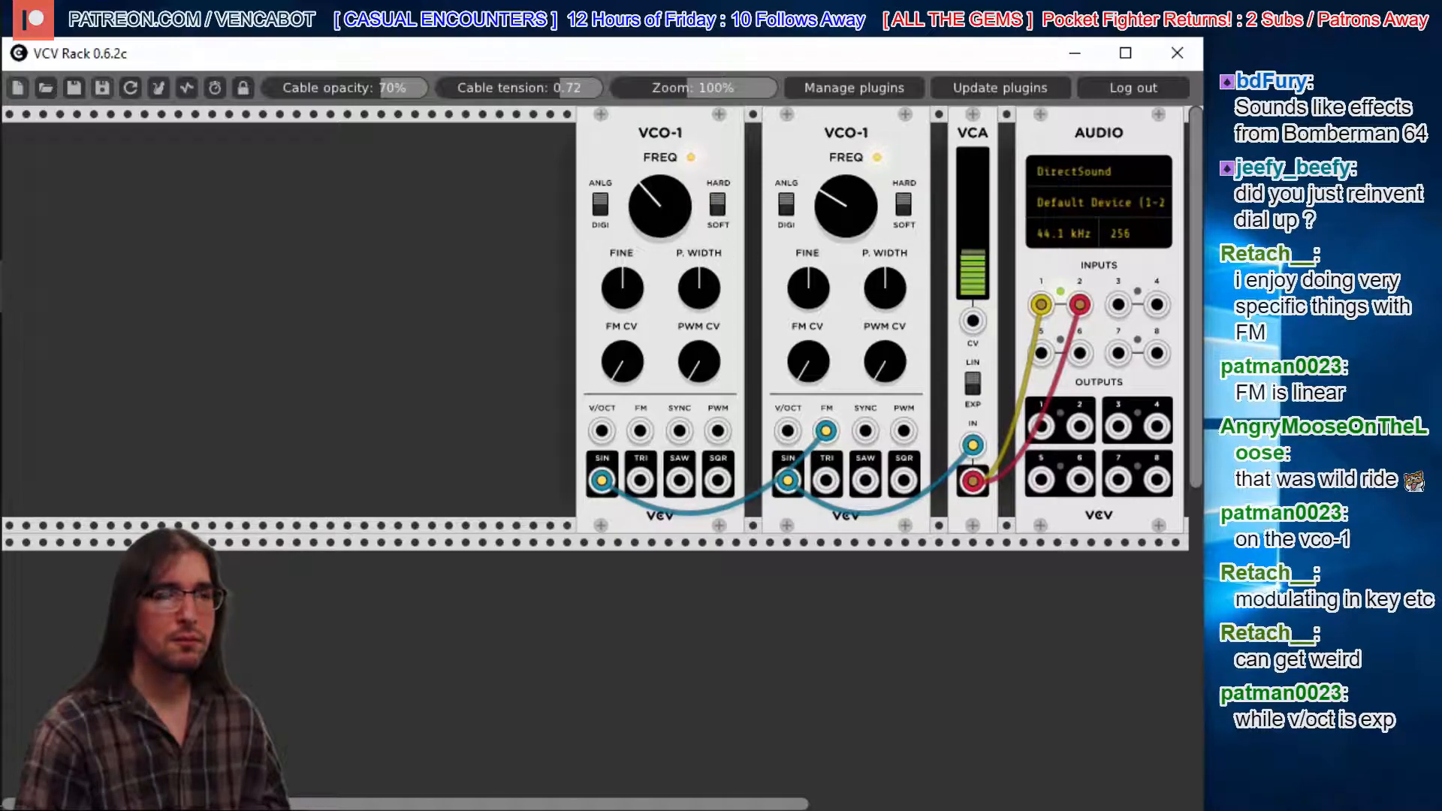
mouse_move(659, 206)
mouse_down()
mouse_move(659, 172)
mouse_move(646, 226)
mouse_up()
drag(841, 208, 840, 195)
drag(651, 225, 651, 234)
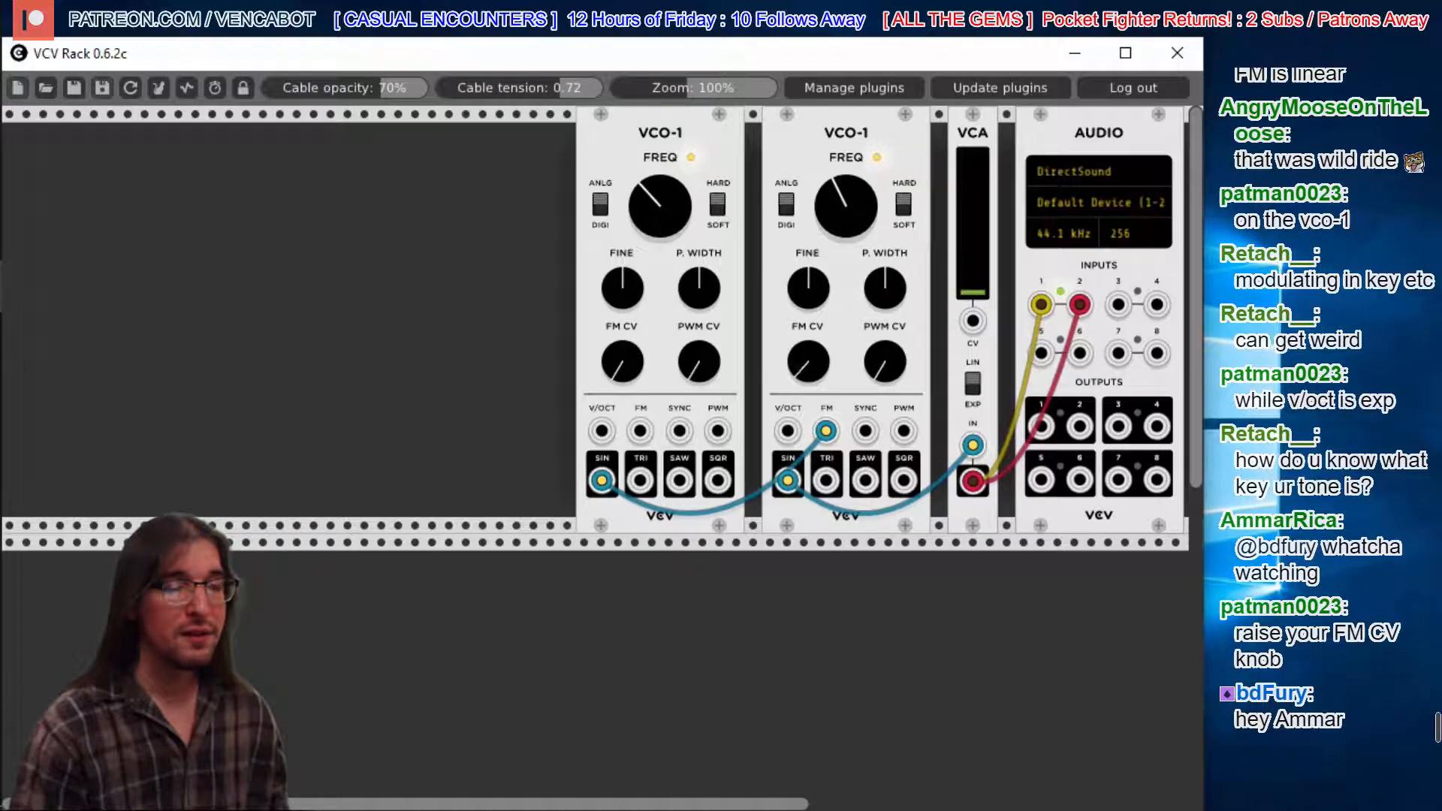
- Raise the carrier VCO-1's FM CV to about 11 o'clock, then sweep the modulator's frequency while adjusting the VCA level
drag(808, 362, 808, 310)
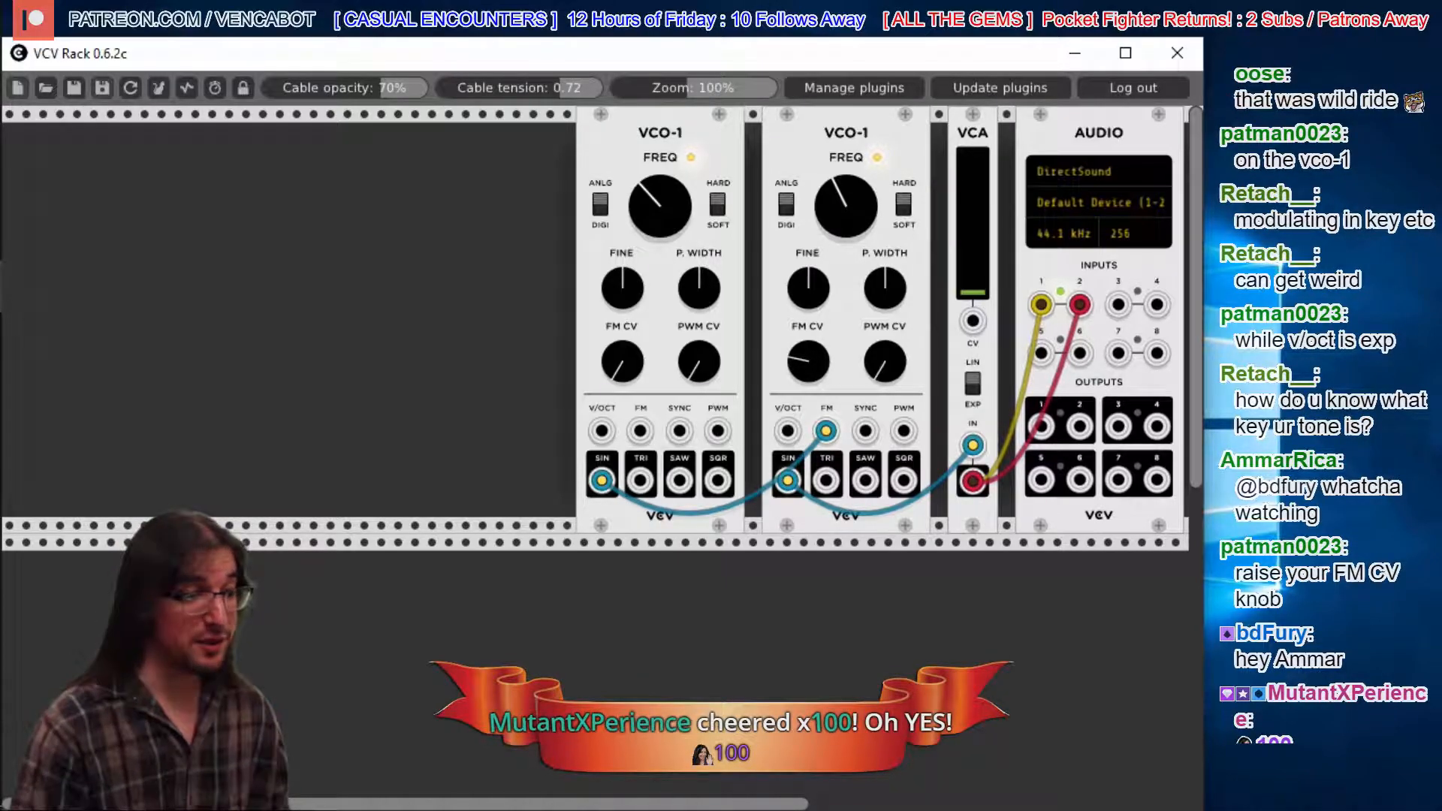
drag(808, 361, 808, 286)
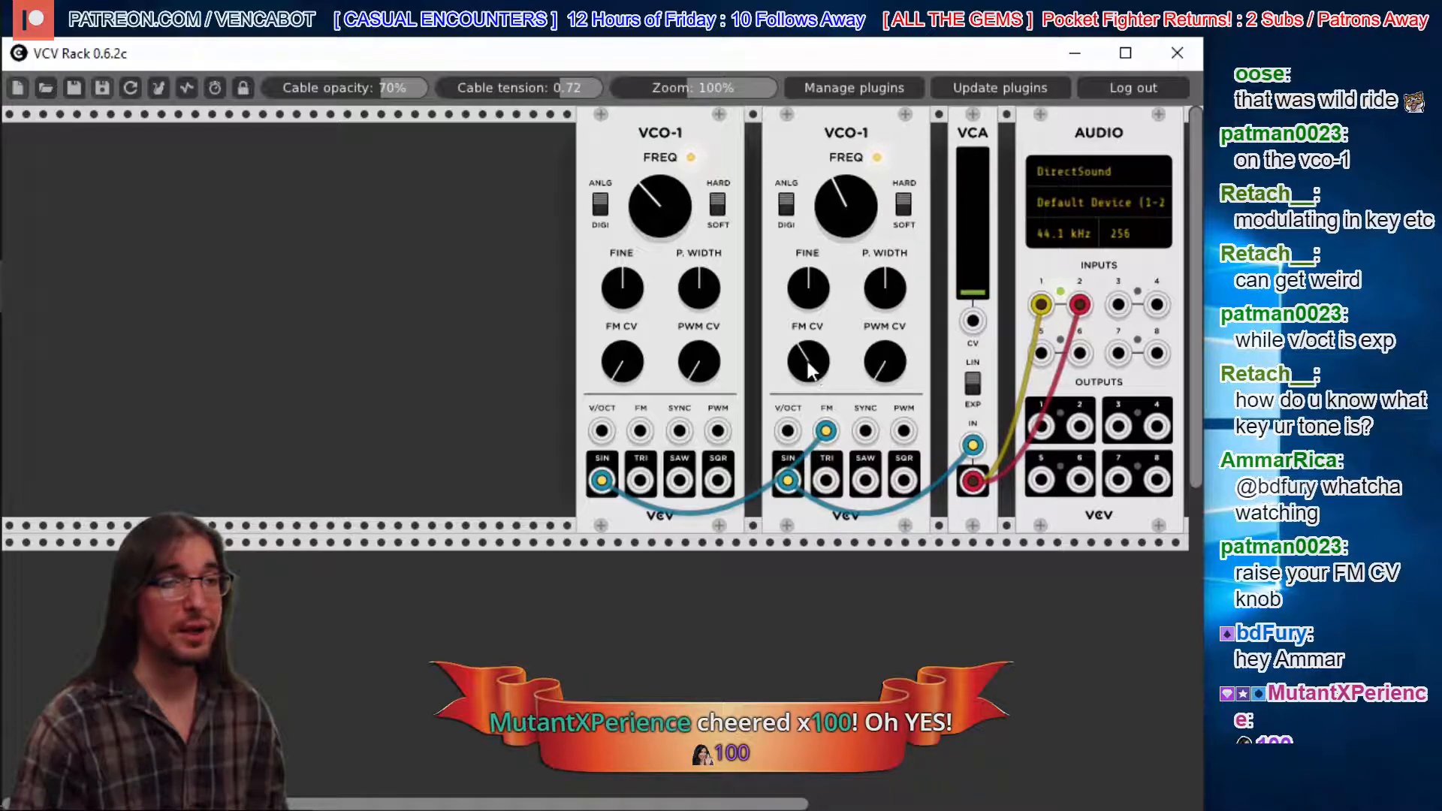
drag(659, 219, 659, 304)
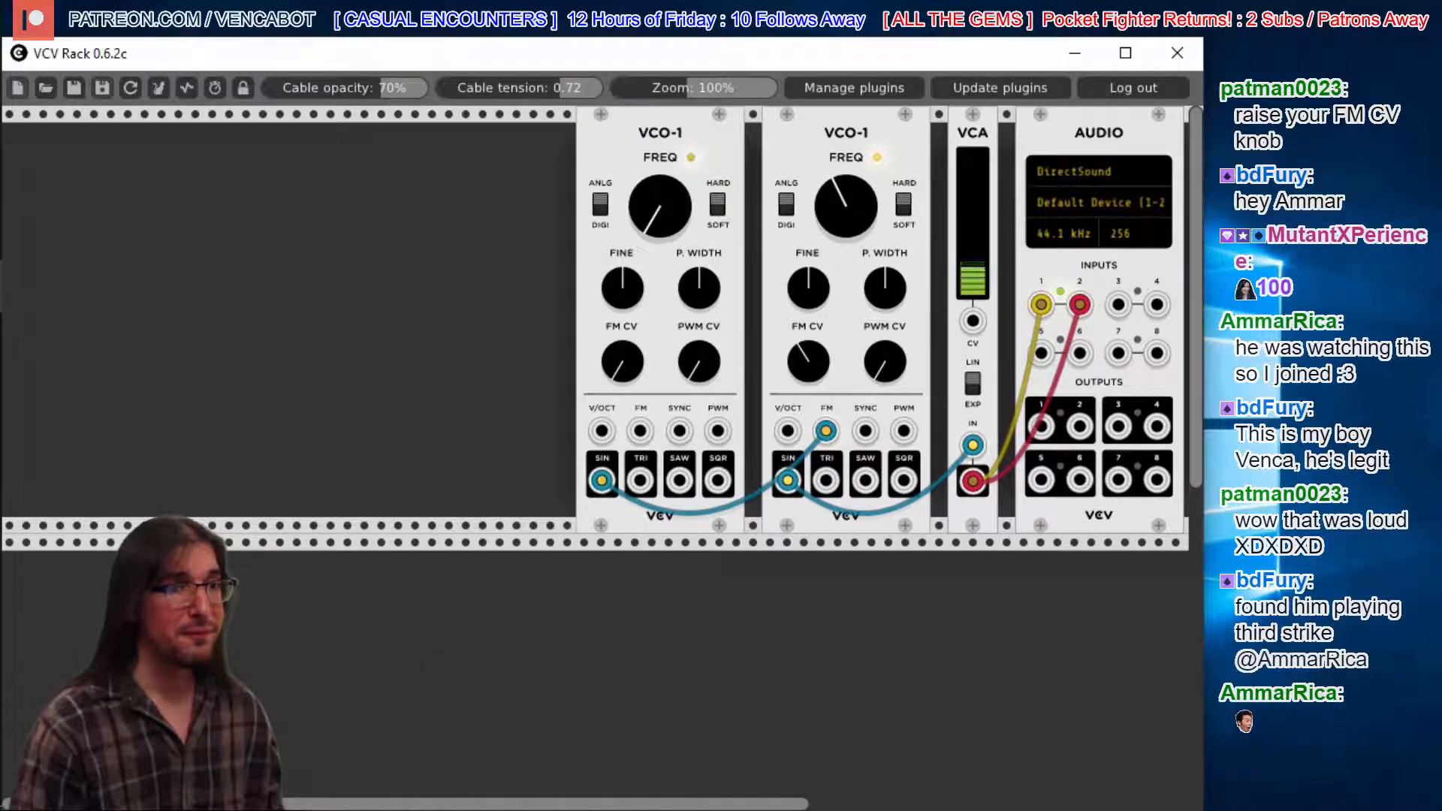
drag(663, 218, 663, 211)
drag(966, 289, 966, 264)
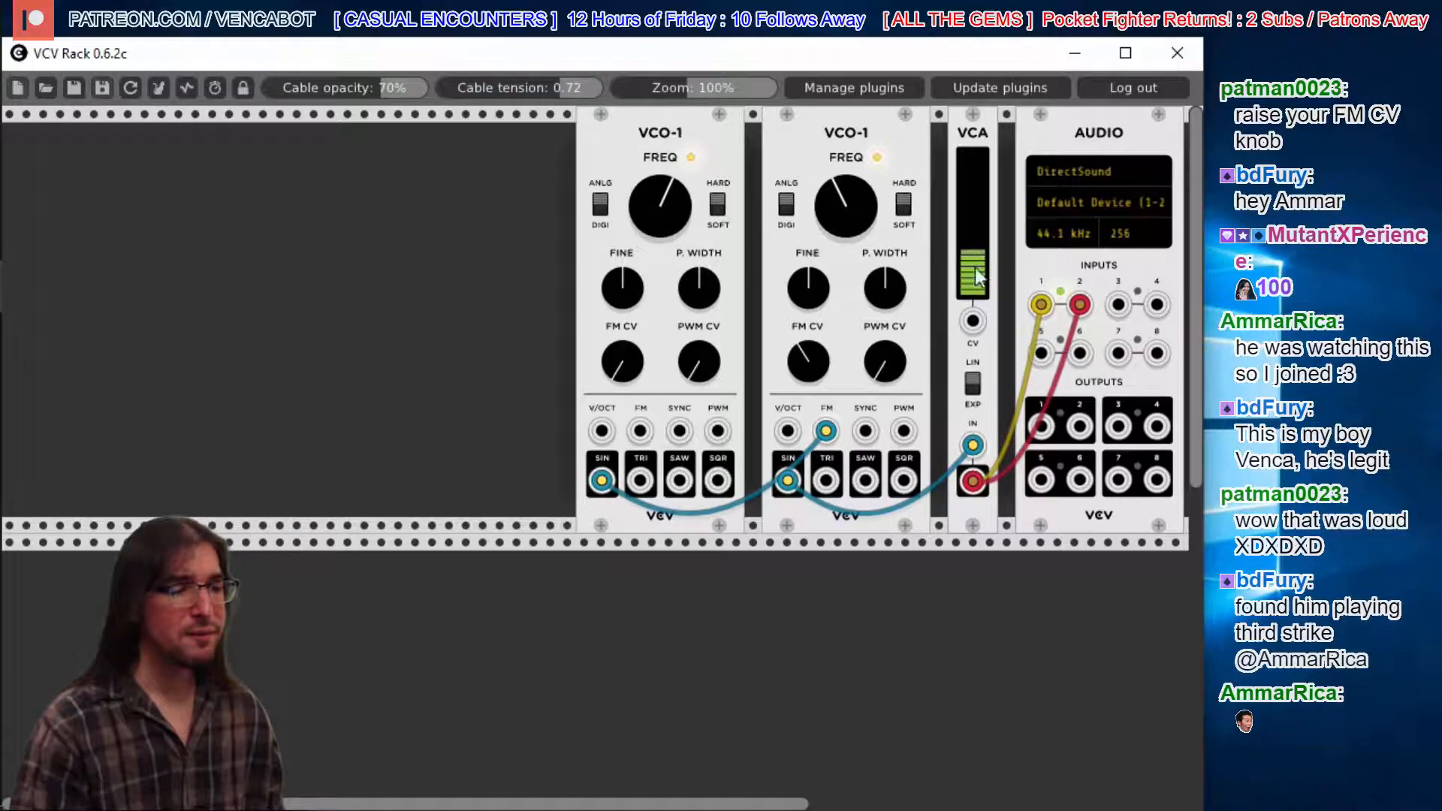
drag(673, 207, 674, 218)
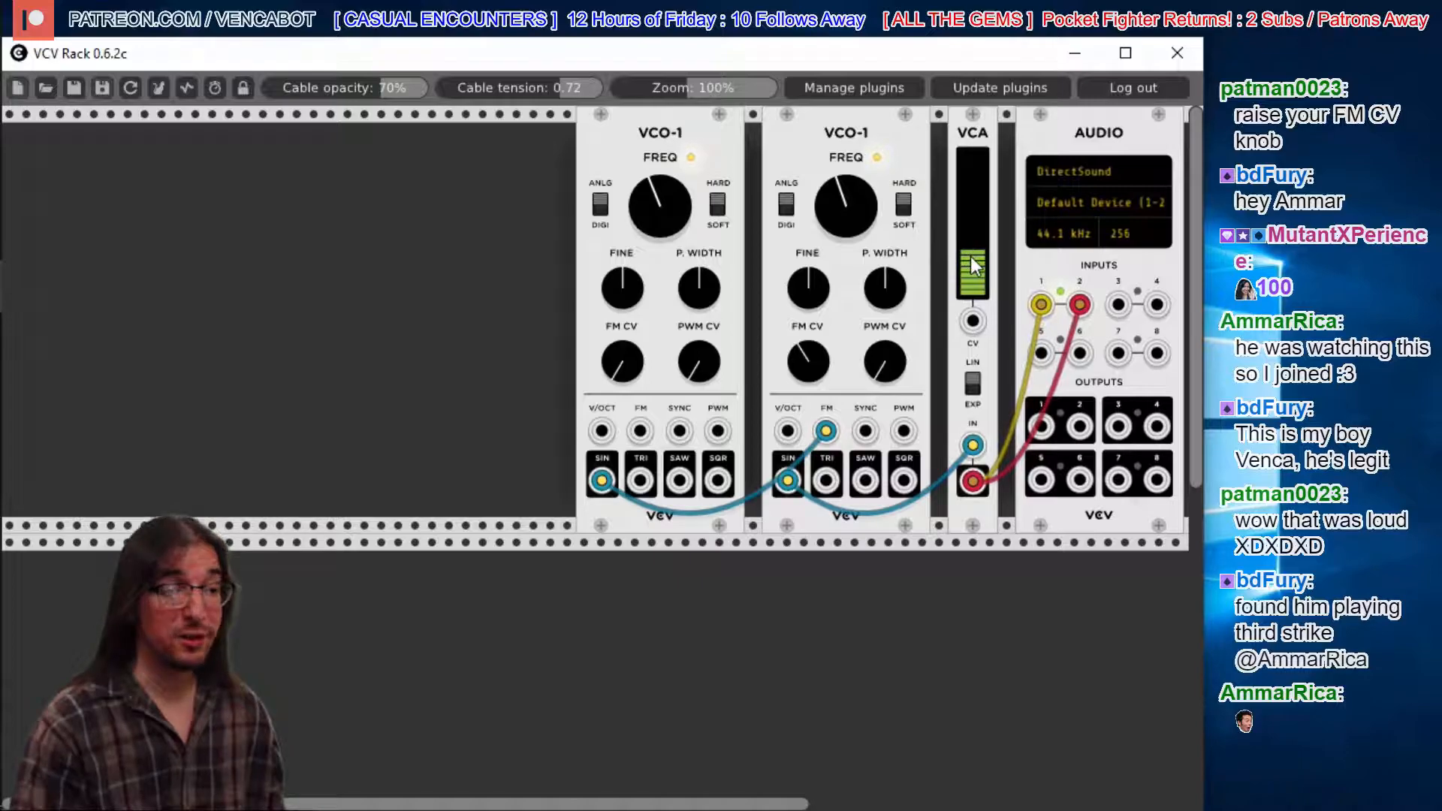
drag(971, 257, 970, 289)
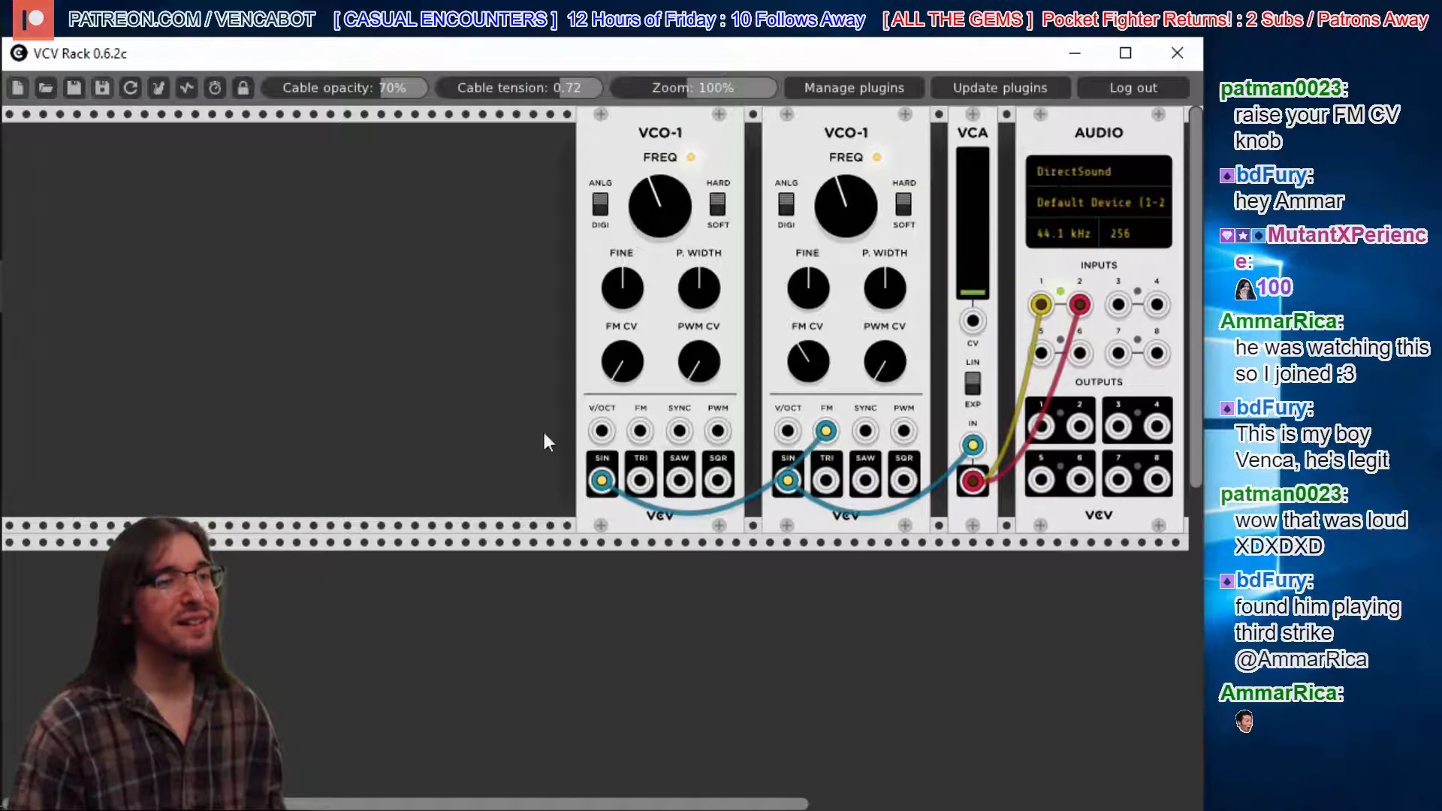
- Move the modulation cable to the modulator's triangle output and raise the VCA level and the modulator's frequency to about noon
drag(601, 480, 640, 480)
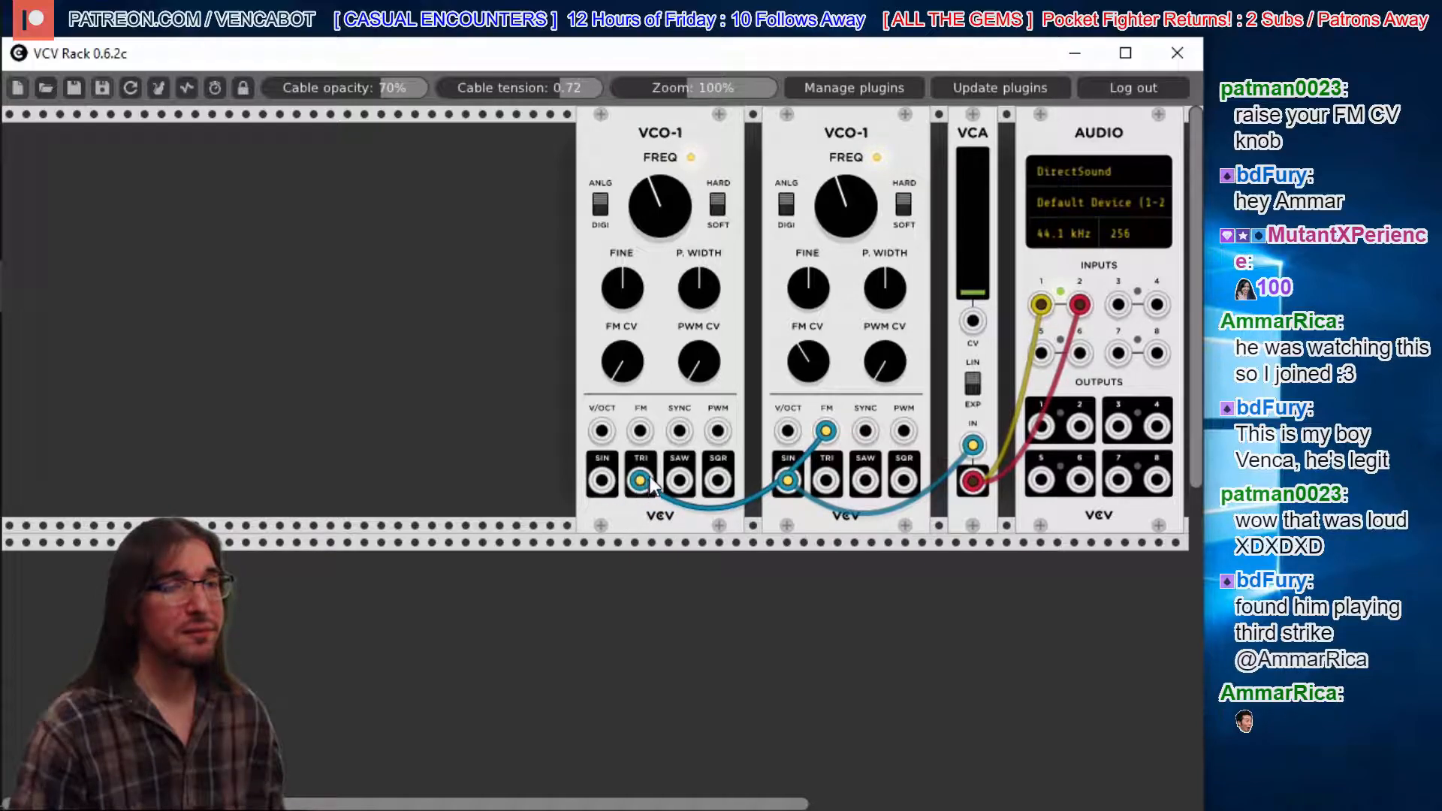
drag(971, 289, 971, 270)
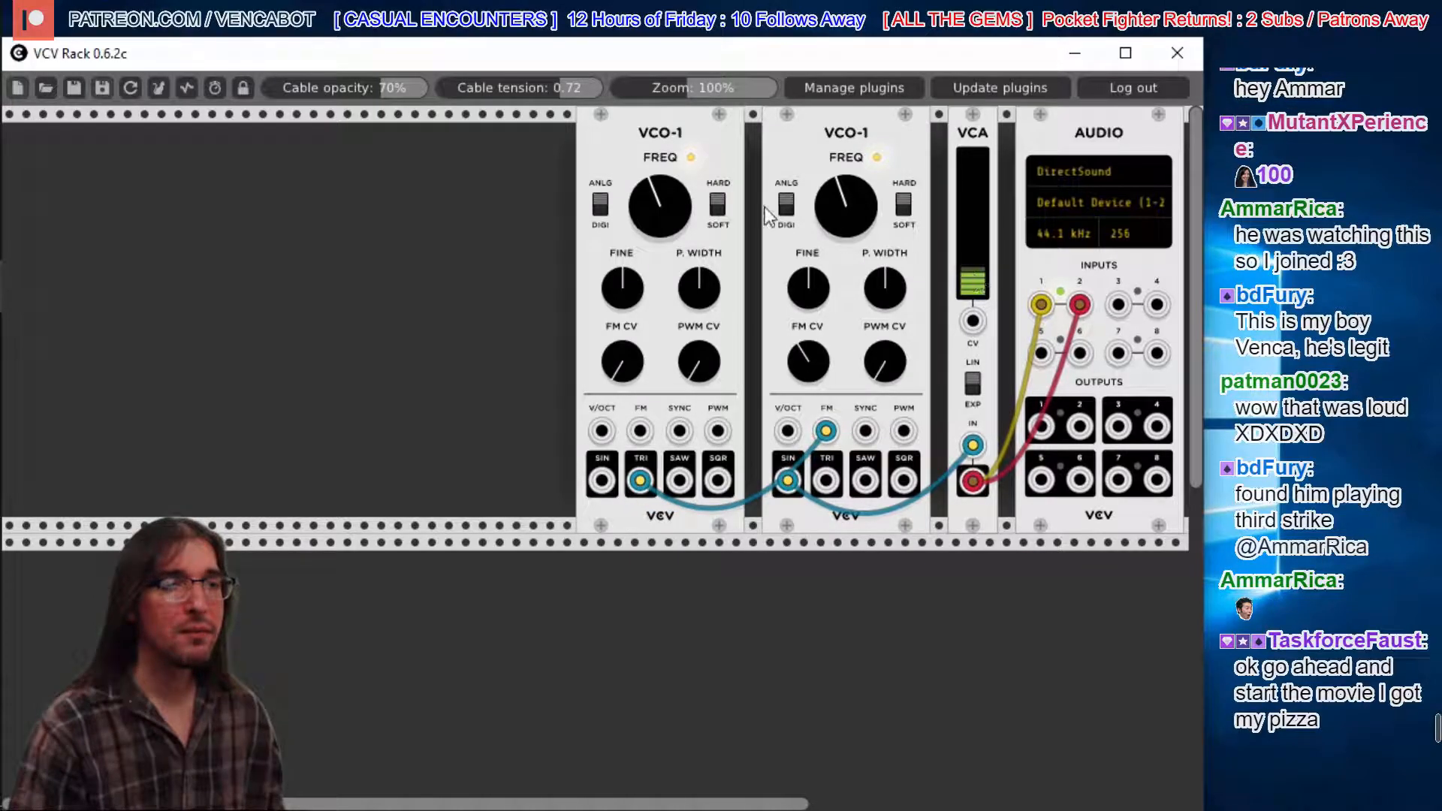
mouse_move(659, 206)
mouse_down()
mouse_move(659, 172)
mouse_move(659, 188)
mouse_up()
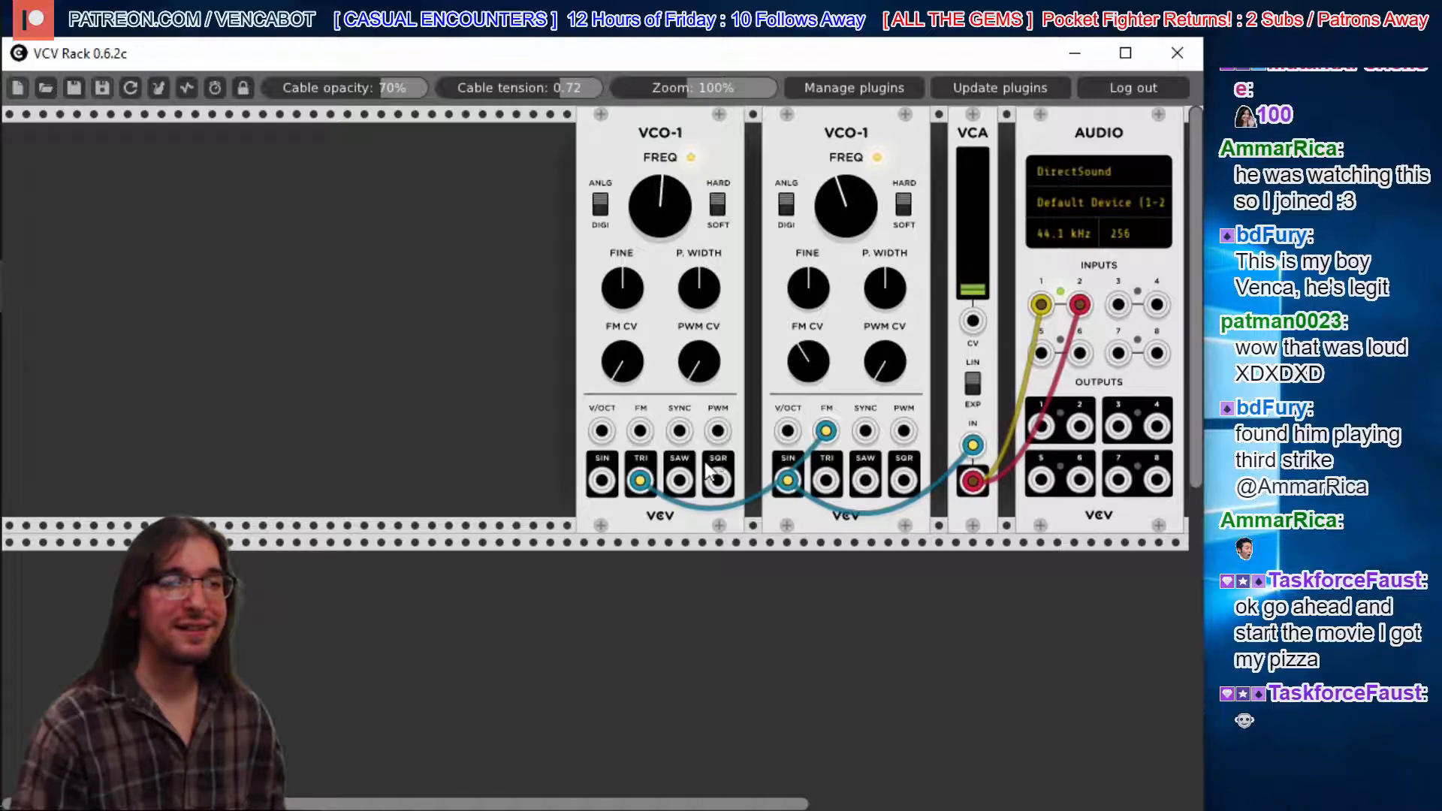
- Move the modulation cable to the modulator's saw output, raise the carrier's frequency to about 1 o'clock and sweep the modulator's frequency
drag(646, 479, 679, 480)
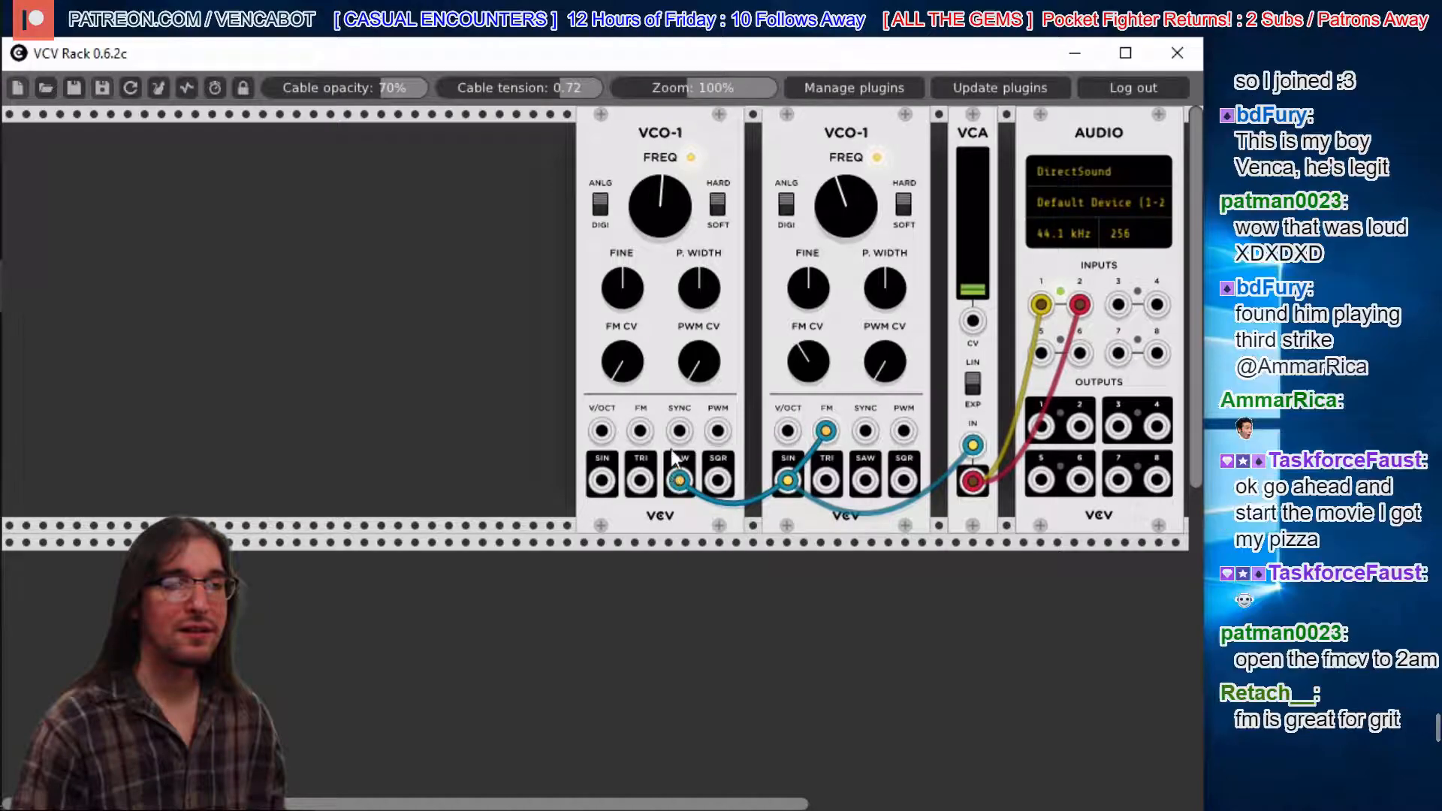
drag(659, 217, 689, 200)
drag(846, 206, 845, 188)
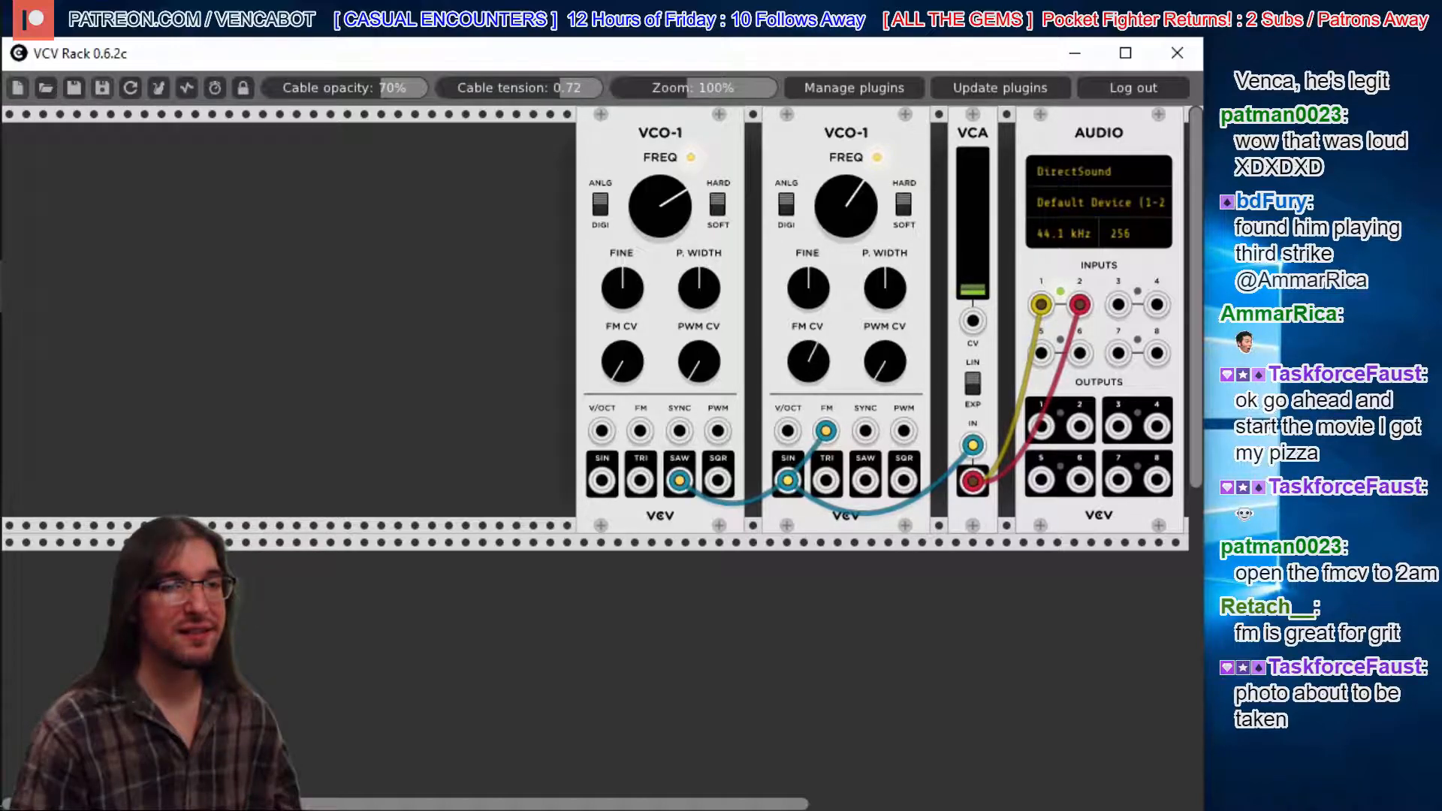
drag(661, 196, 661, 233)
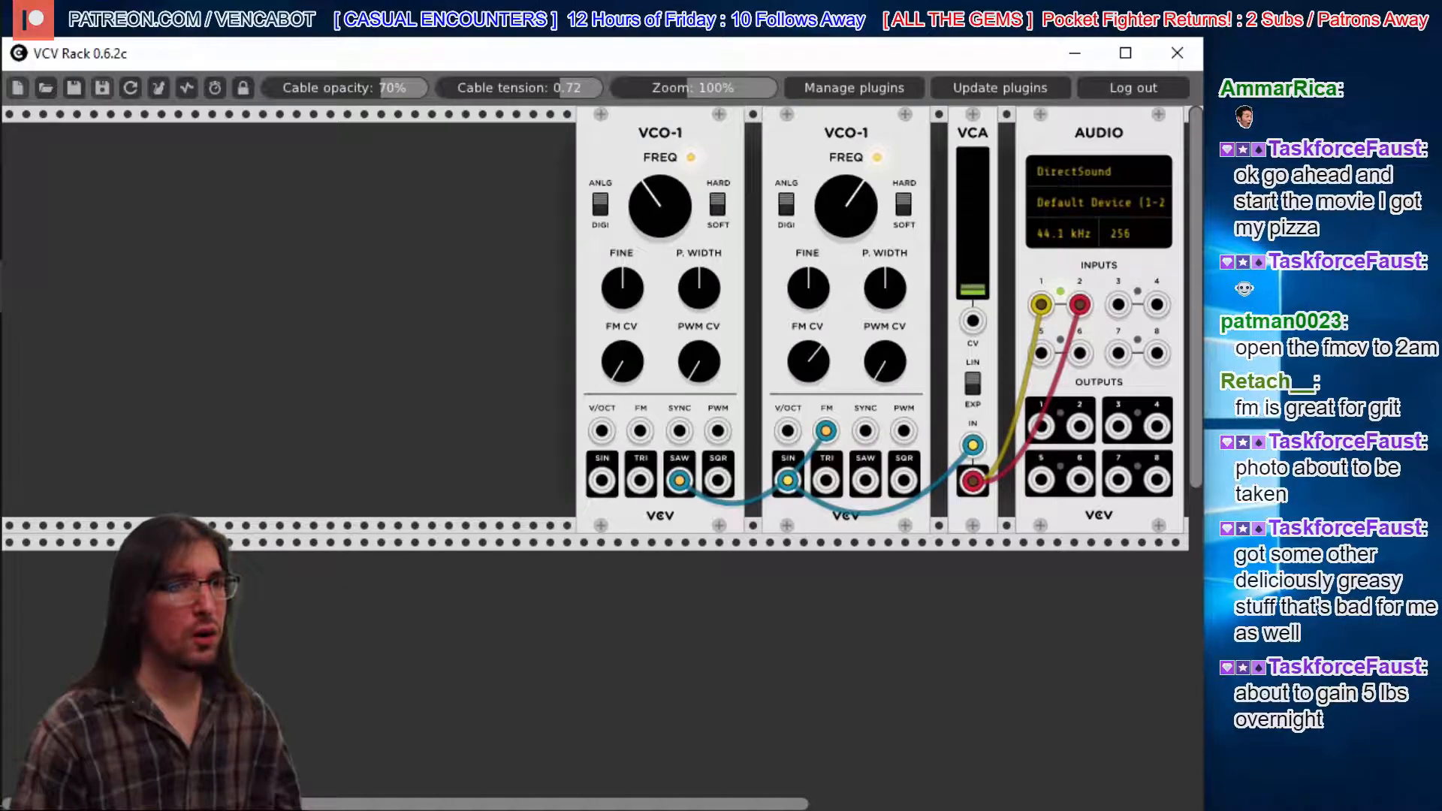
- Move both VCO-1 modules away from the VCA, lowering the modulator's frequency to about 10 o'clock and the carrier's to about 11 o'clock
drag(826, 199, 825, 200)
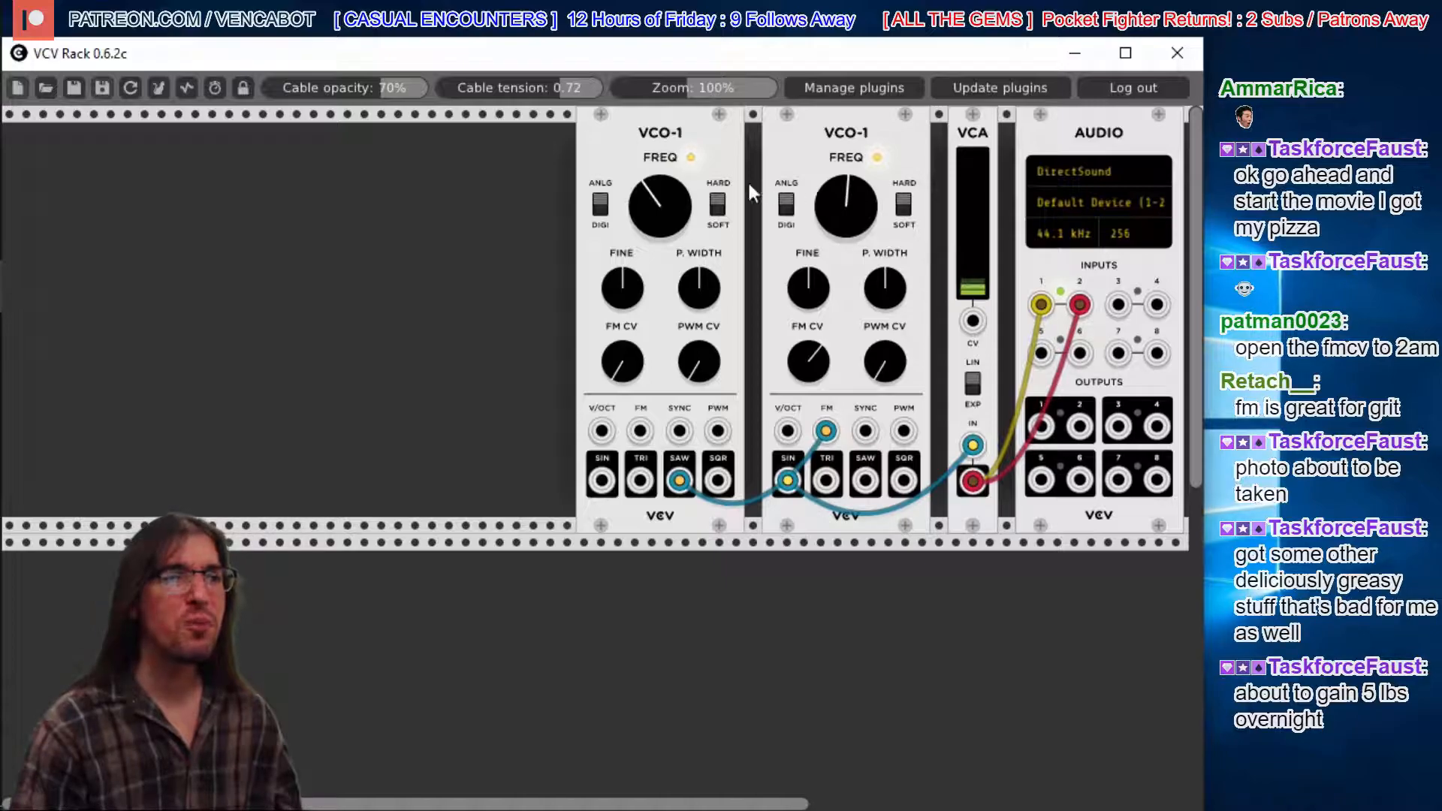
drag(659, 206, 660, 210)
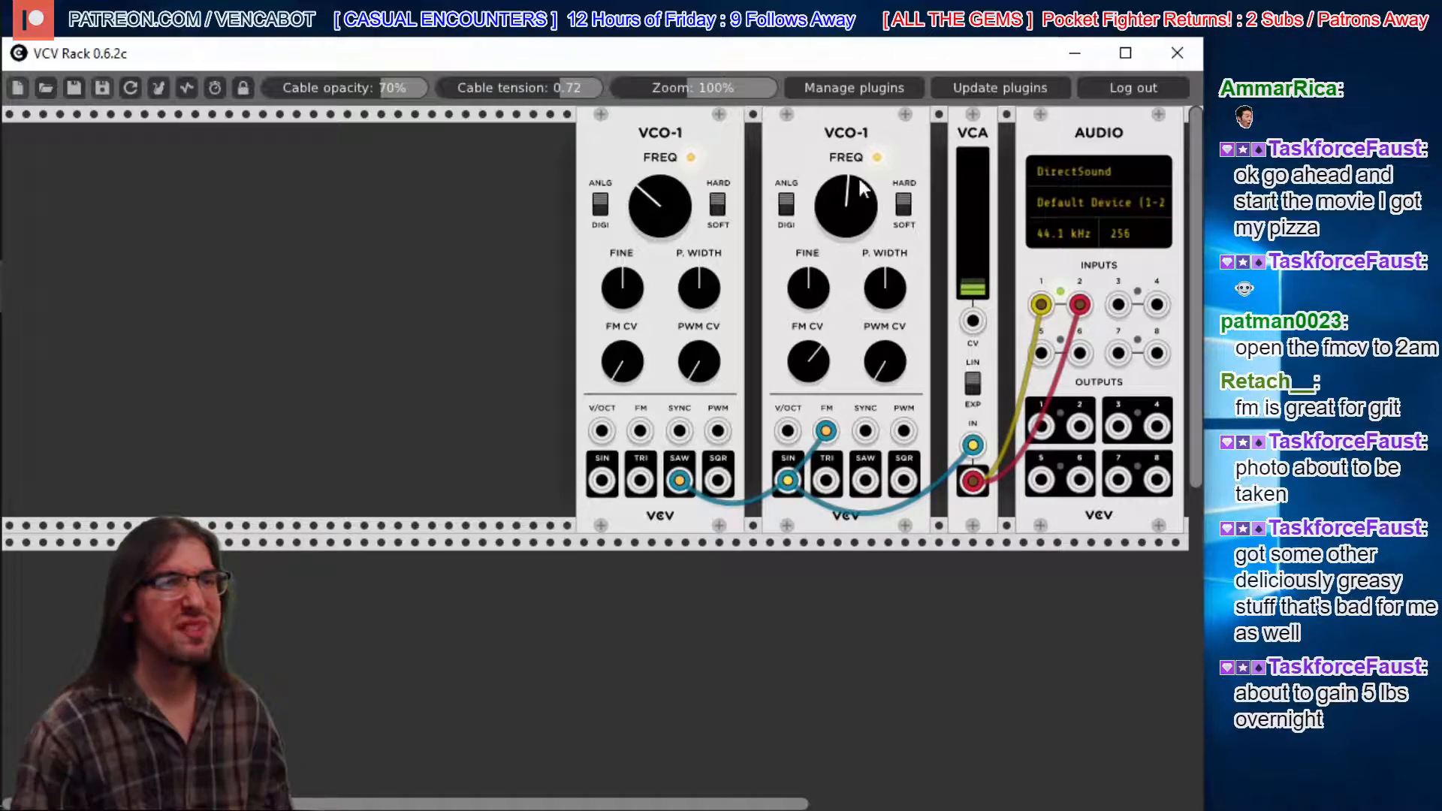
drag(679, 136, 502, 139)
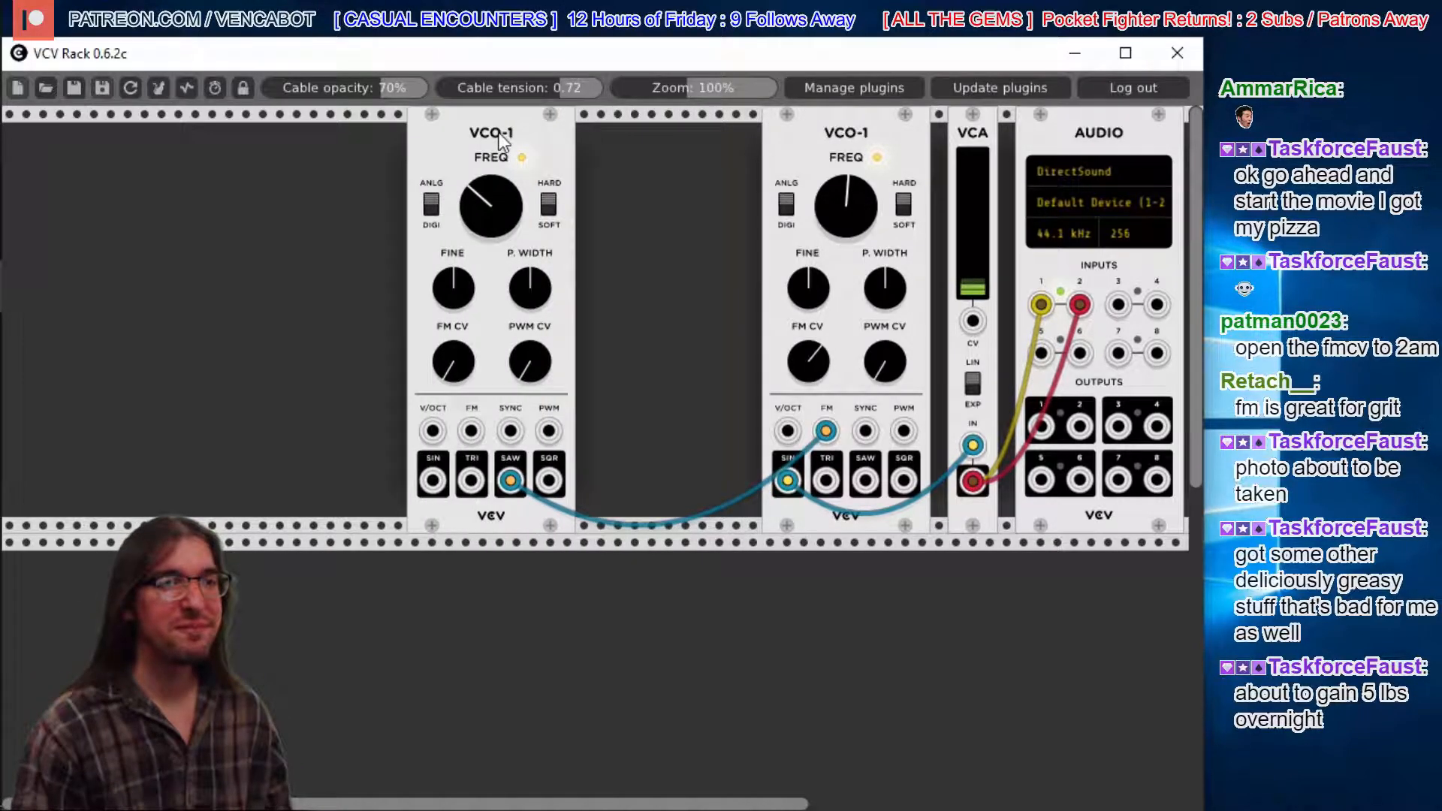
drag(841, 119, 677, 127)
drag(518, 137, 401, 137)
drag(638, 117, 527, 147)
drag(558, 205, 558, 240)
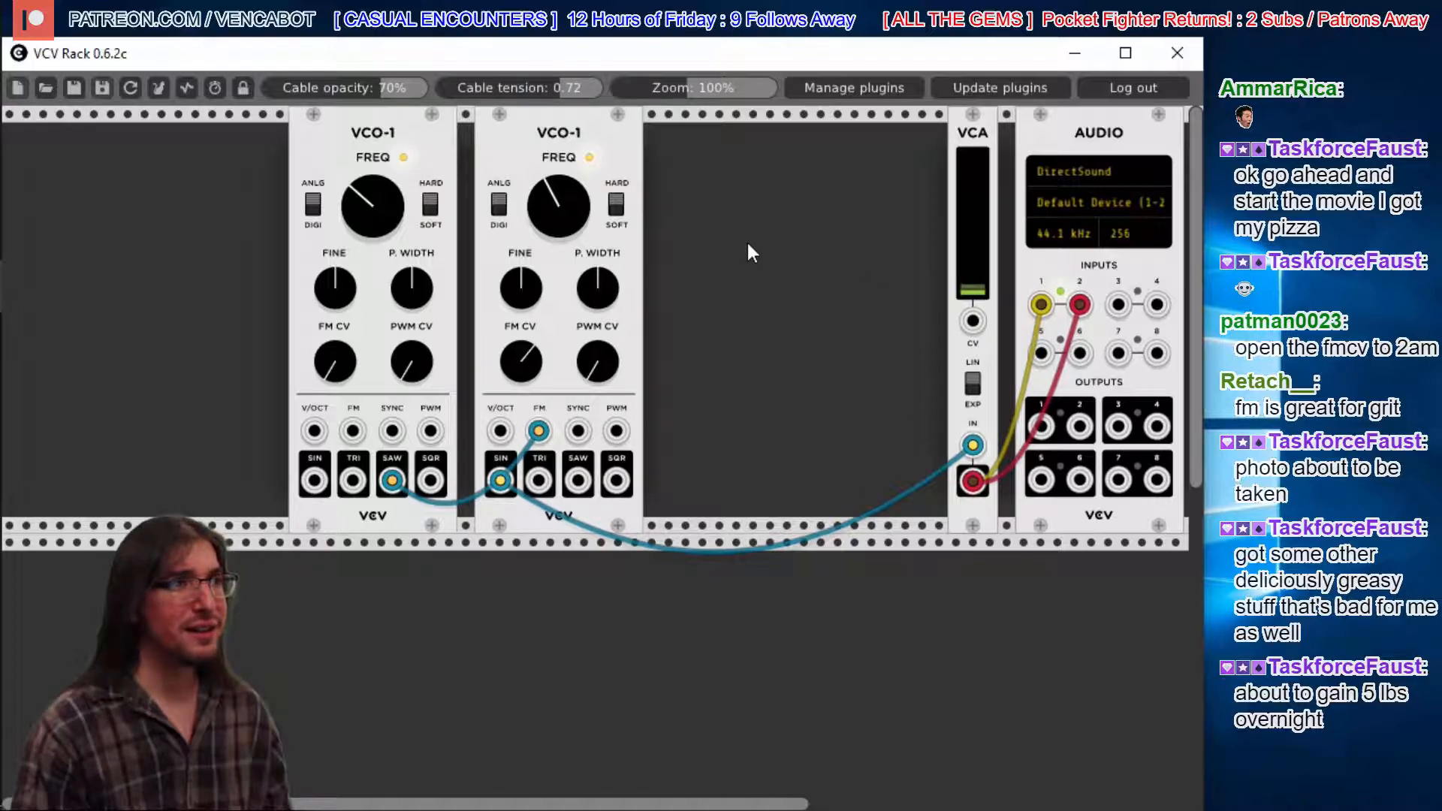
- Add a Fundamental ADSR beside the modulating VCO-1 and patch its output to the carrier VCO-1's V/OCT input
right_click(755, 174)
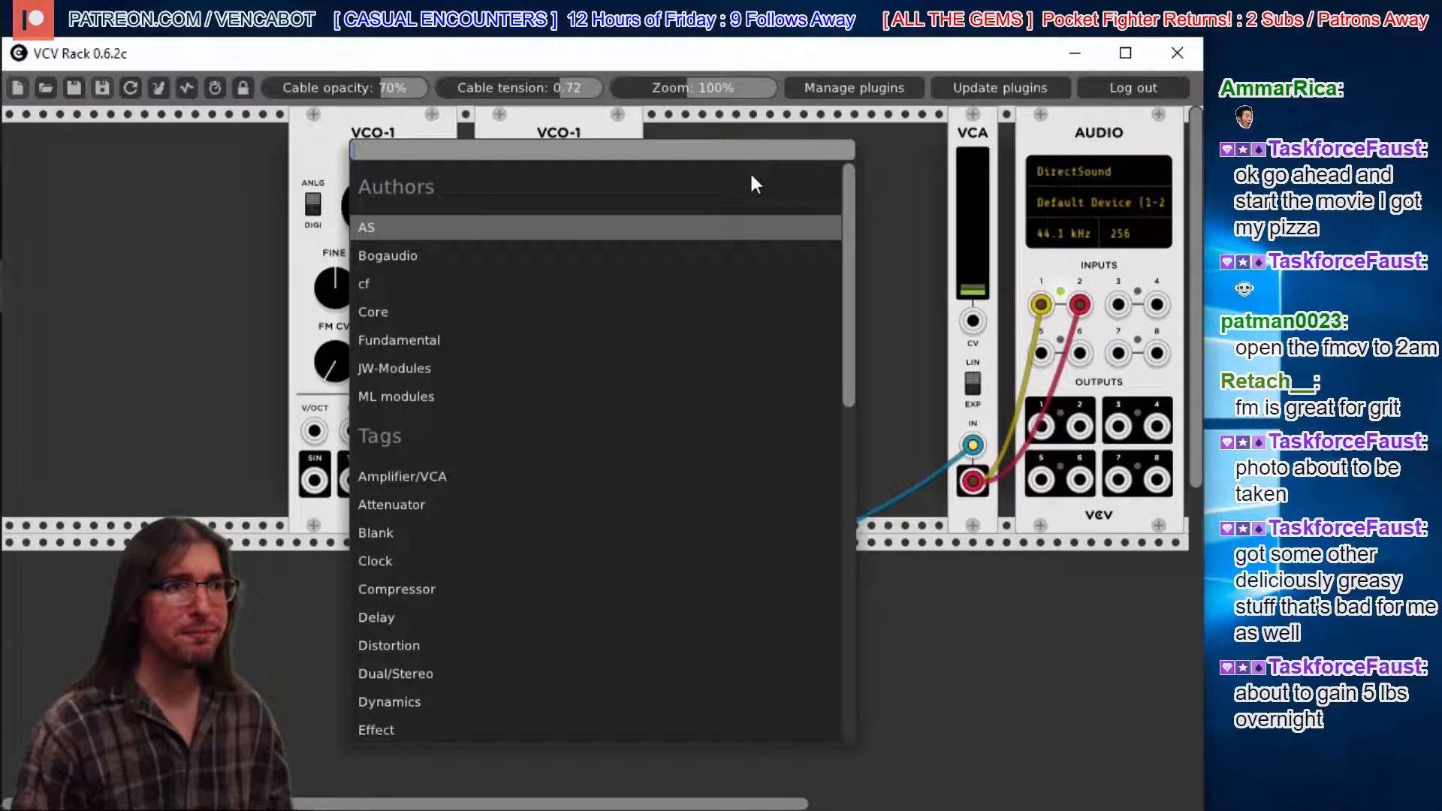
click(389, 341)
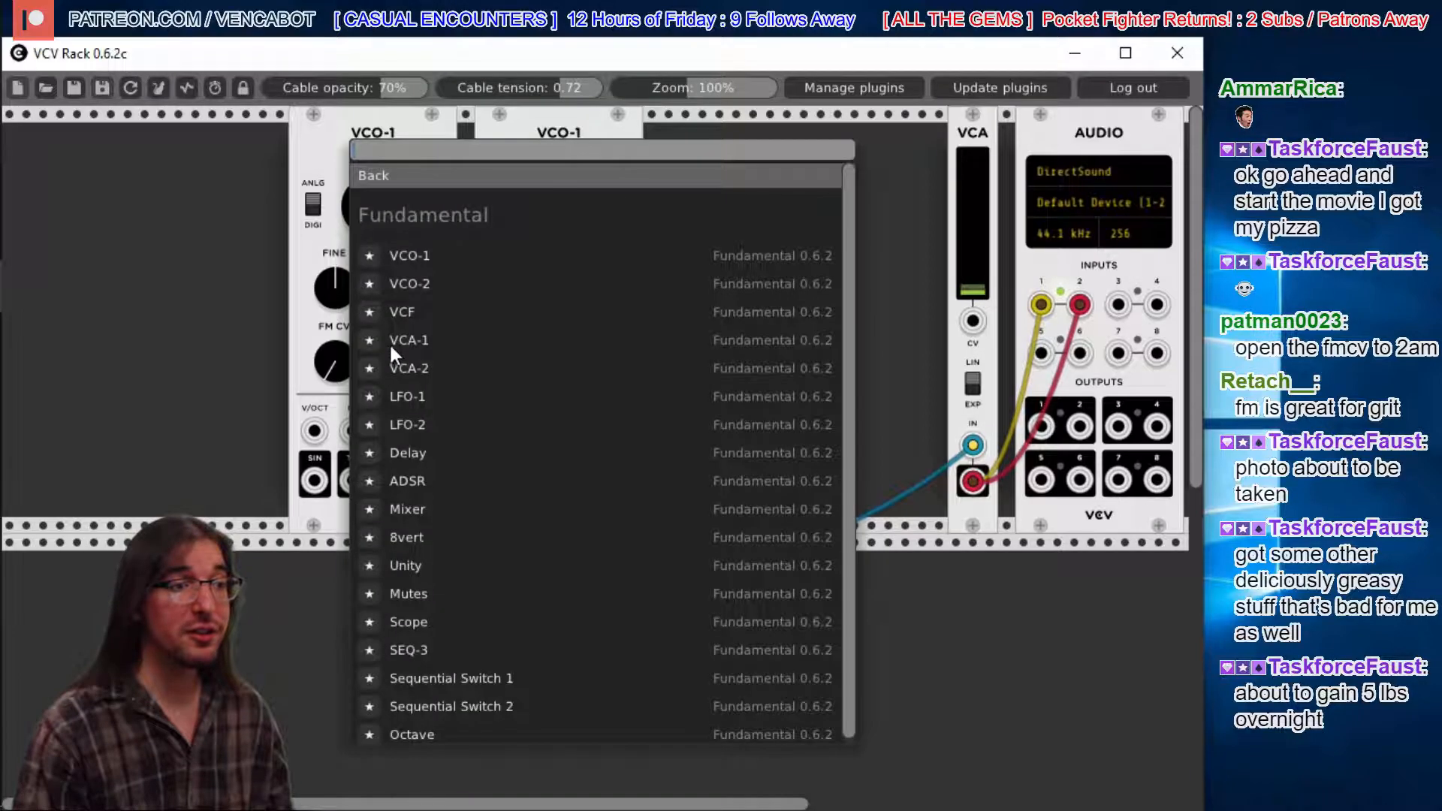
scroll(849, 390, down, 1)
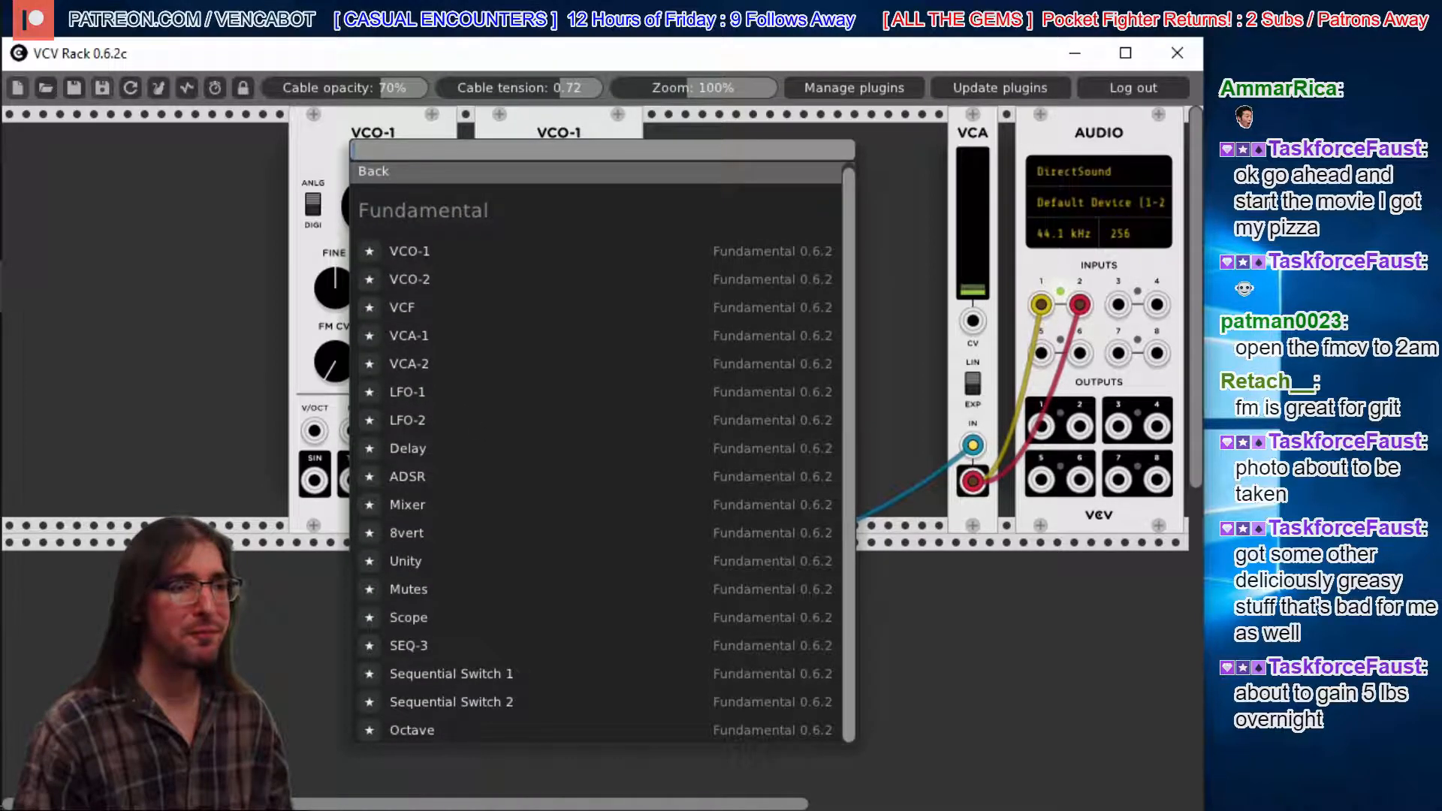
click(408, 476)
drag(744, 131, 207, 197)
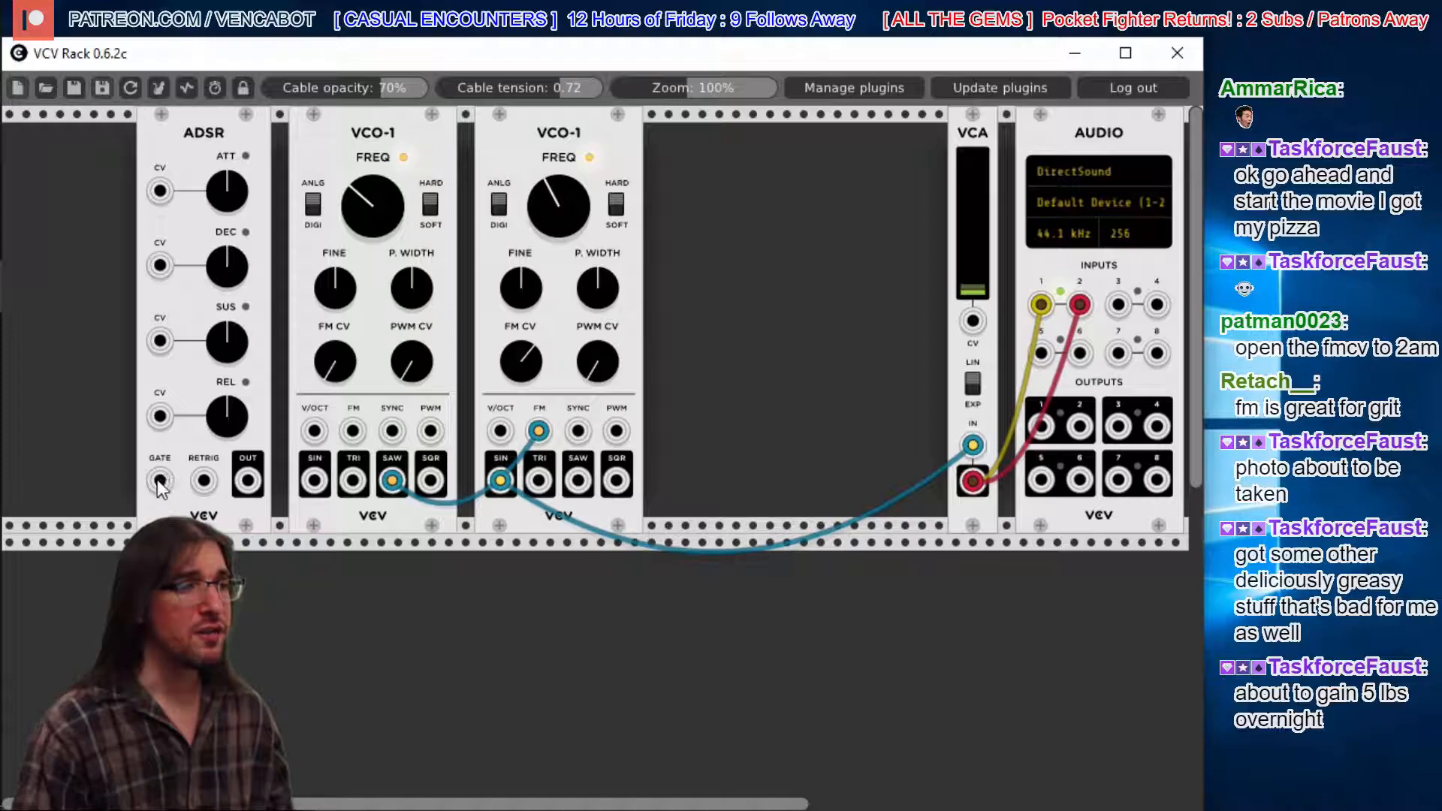
drag(248, 483, 497, 434)
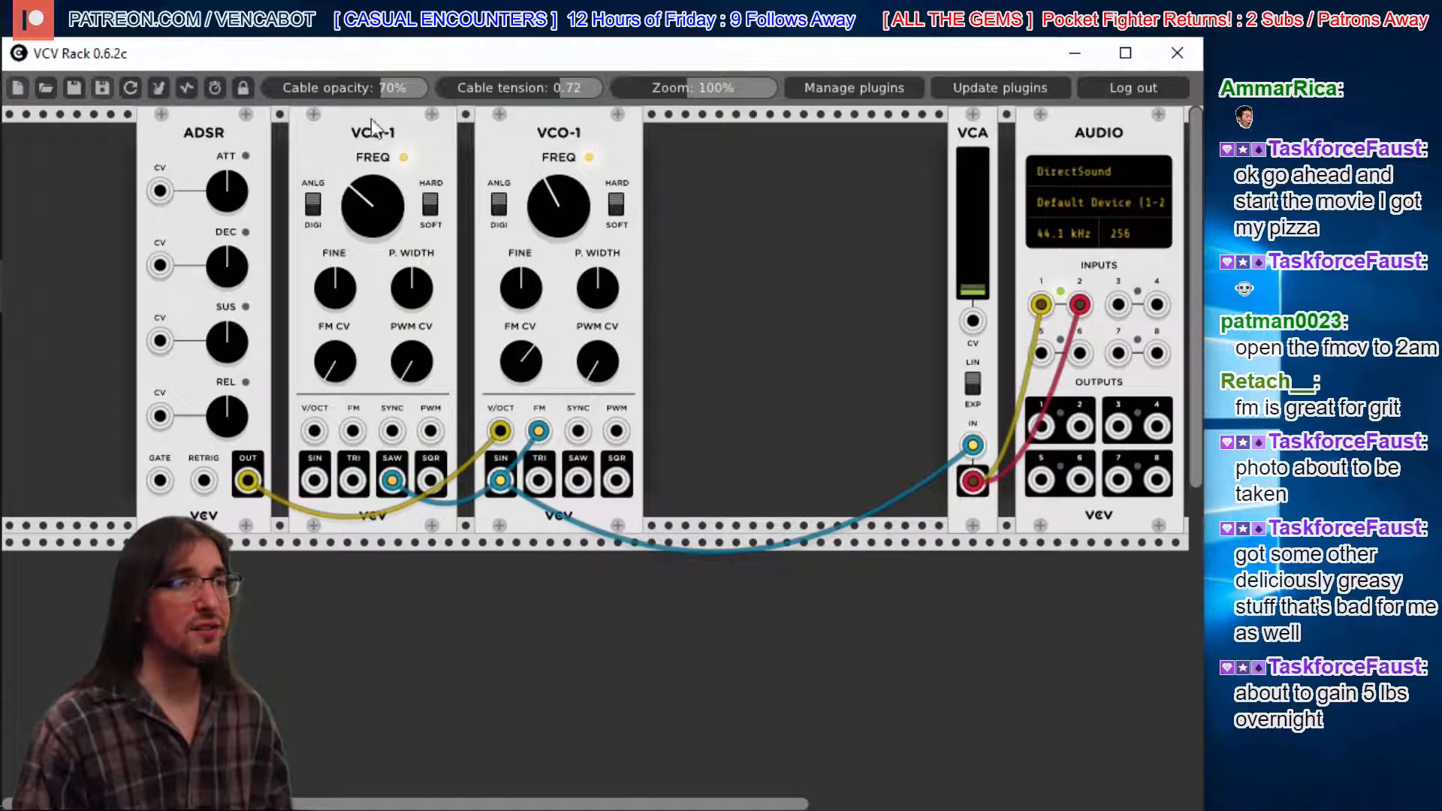
- Insert a VCA-1 between the ADSR and modulator, routing the envelope through it to the carrier's V/OCT at about half level
drag(214, 124, 147, 125)
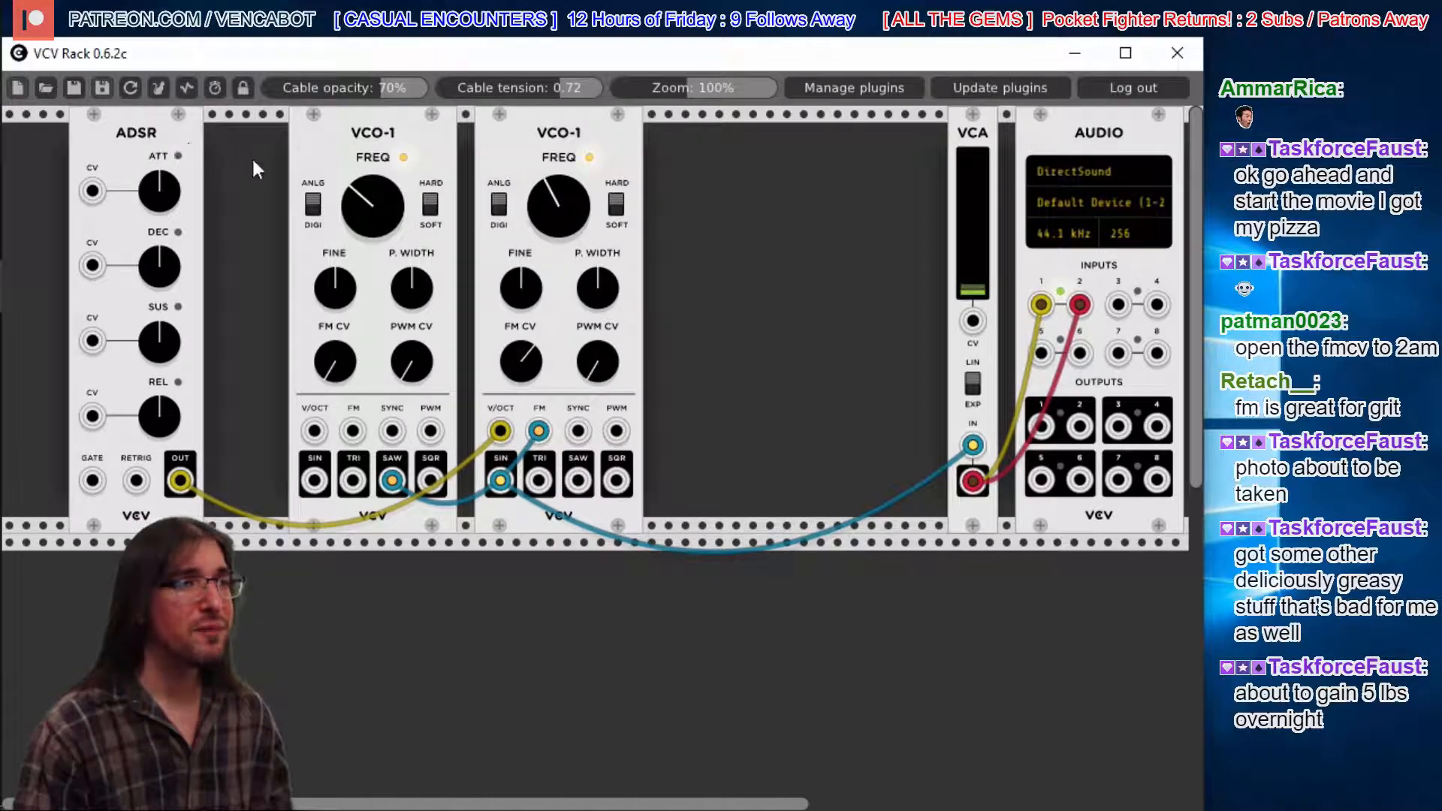
right_click(240, 154)
click(400, 419)
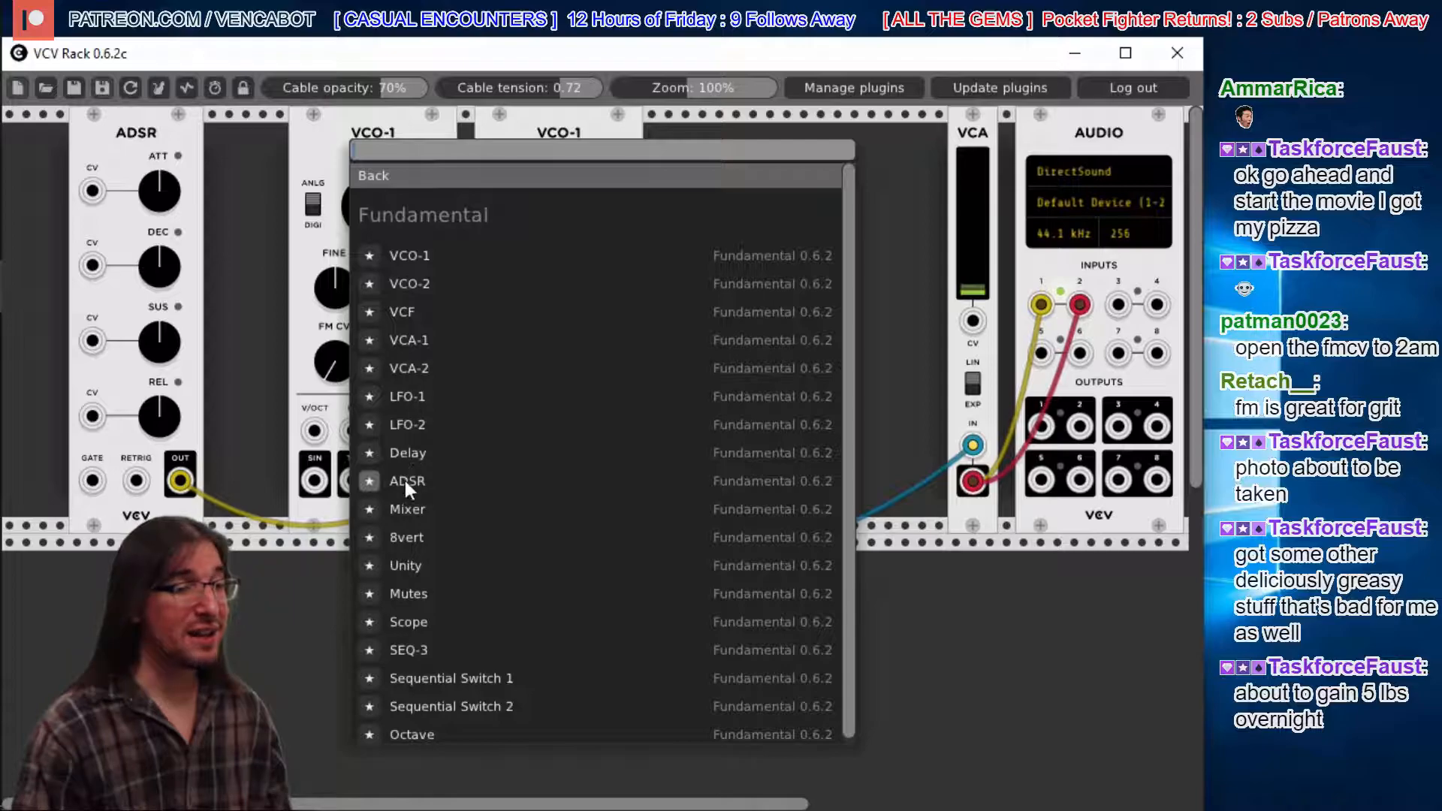
click(395, 342)
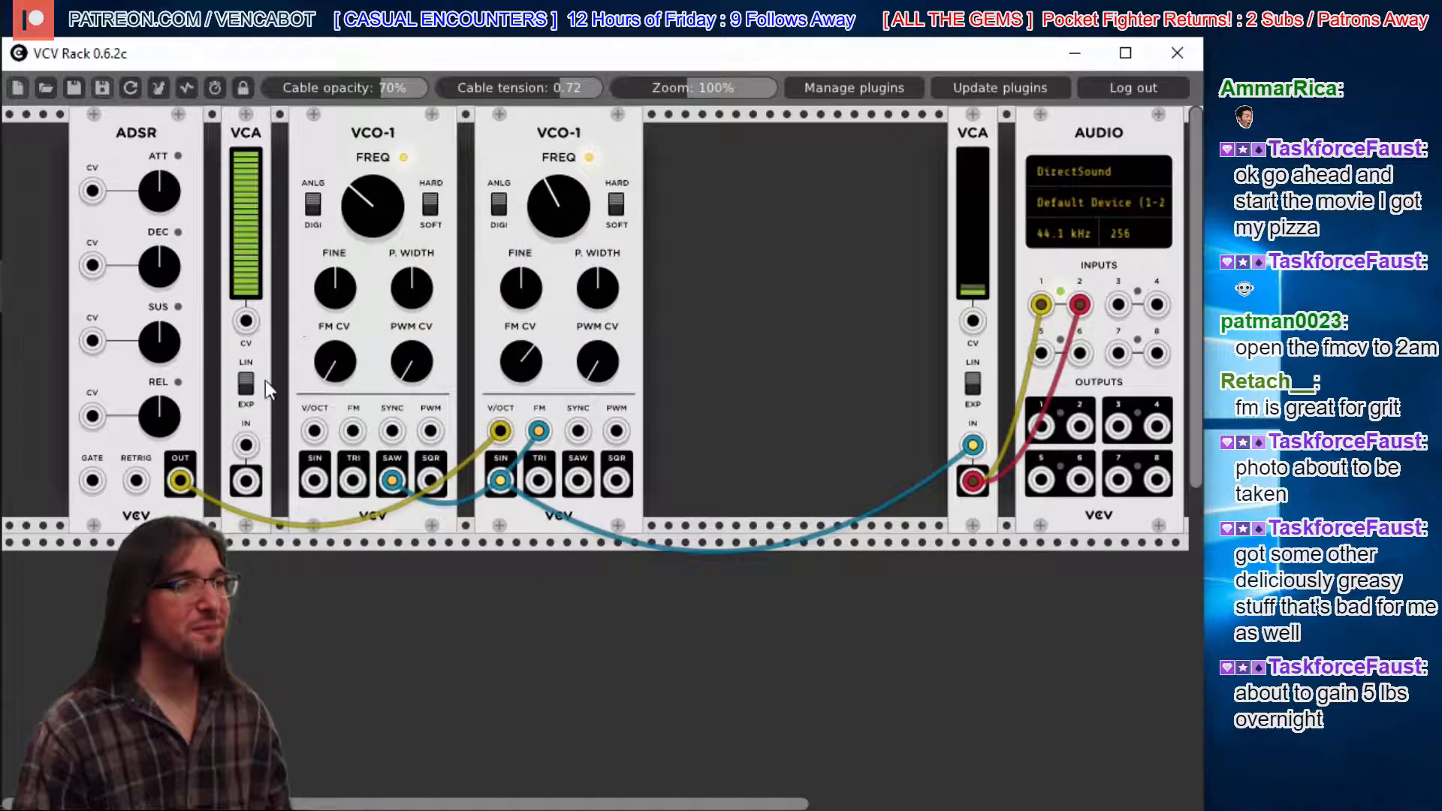
mouse_move(500, 431)
mouse_down()
mouse_move(245, 444)
mouse_move(500, 431)
mouse_up()
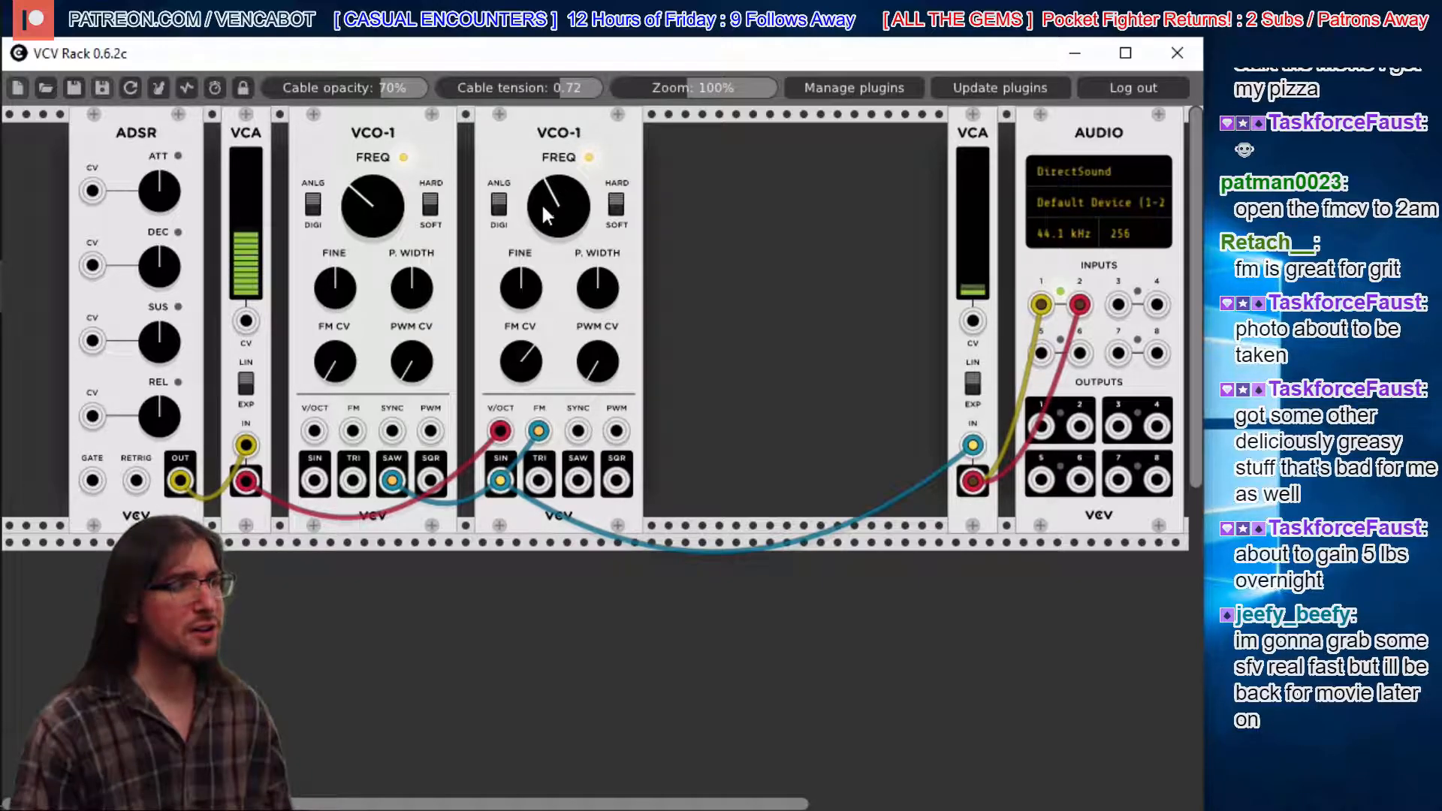
- Add an LFO-1 below the oscillators, patch its square output to the ADSR gate and lower its frequency to about 10:30
right_click(515, 593)
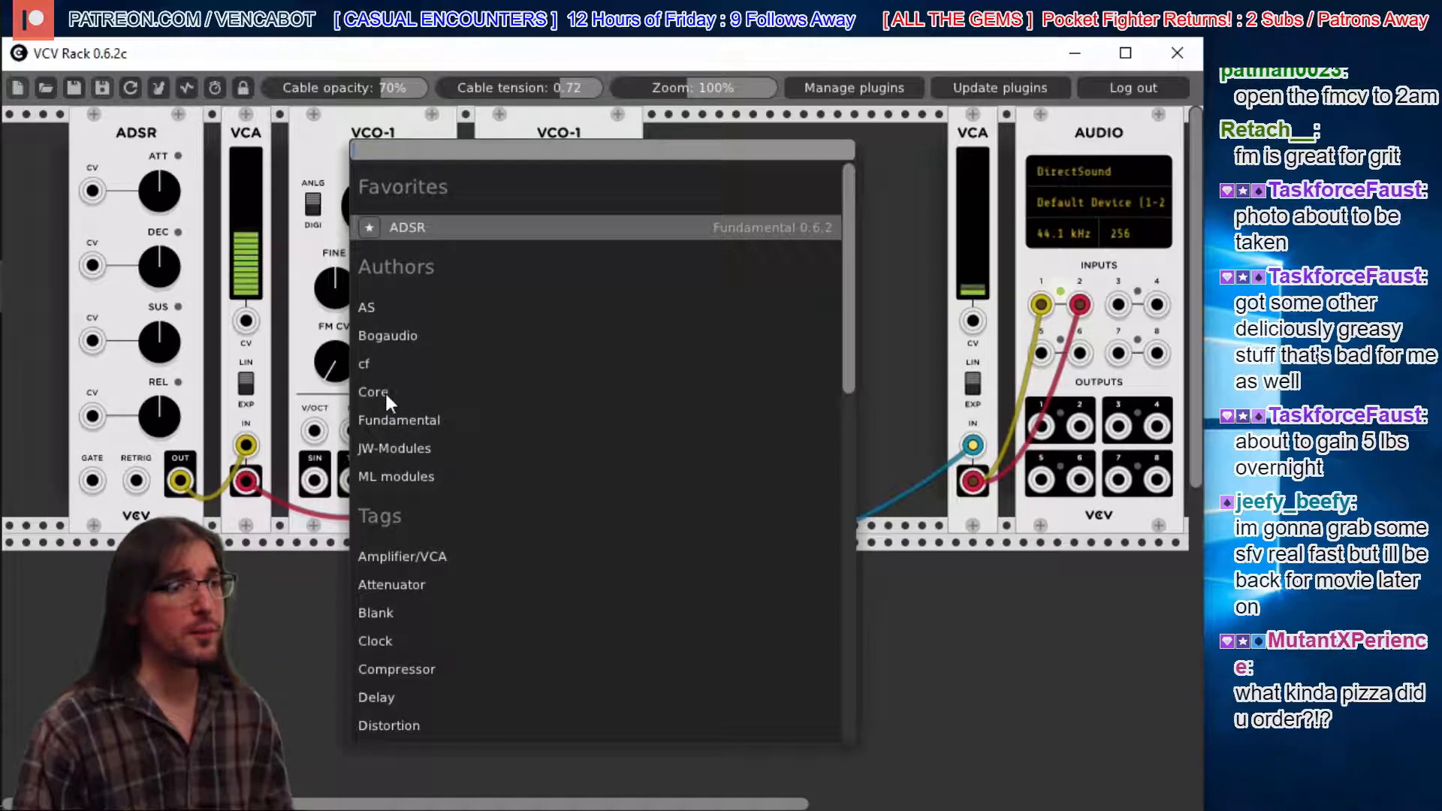
click(390, 418)
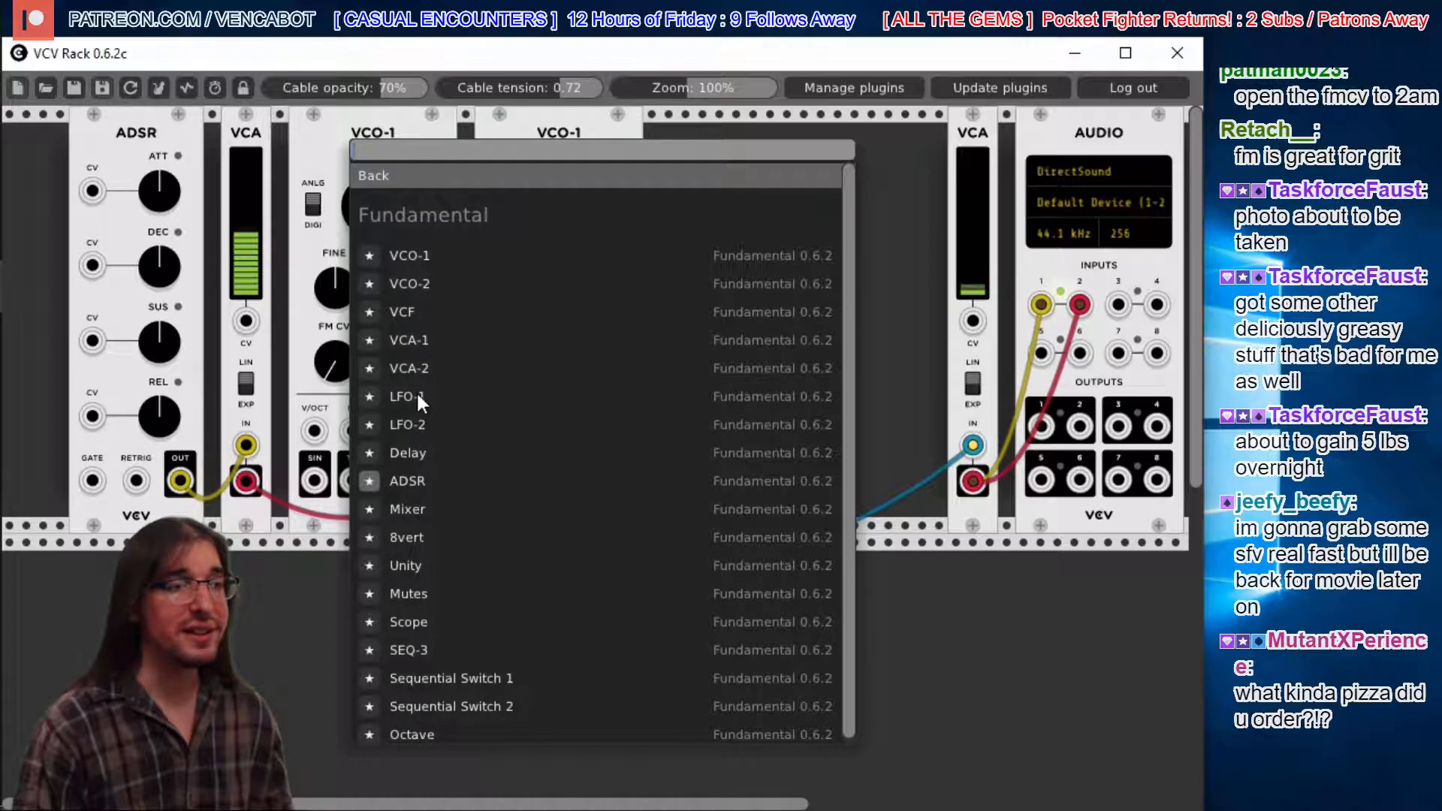
click(419, 398)
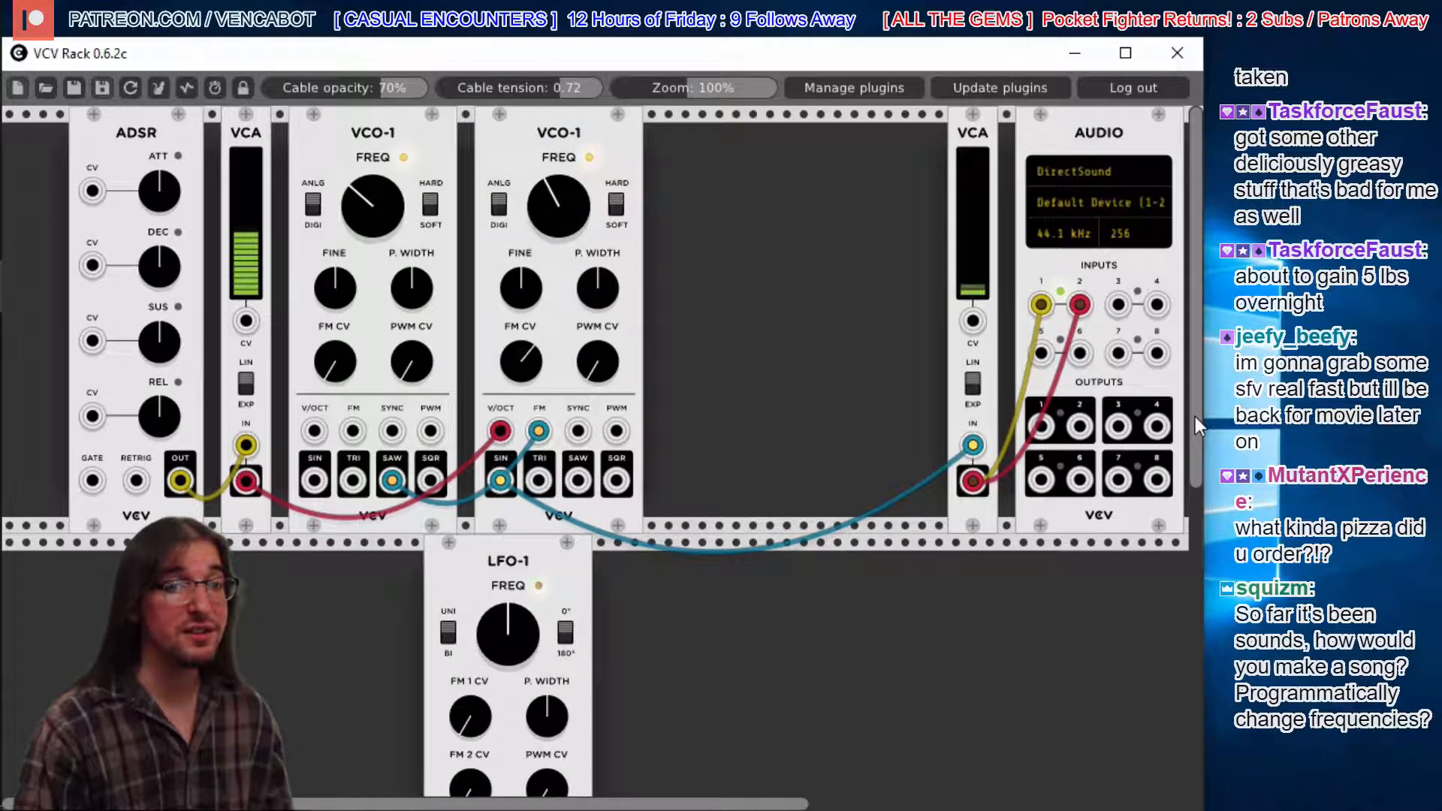
scroll(1195, 416, down, 5)
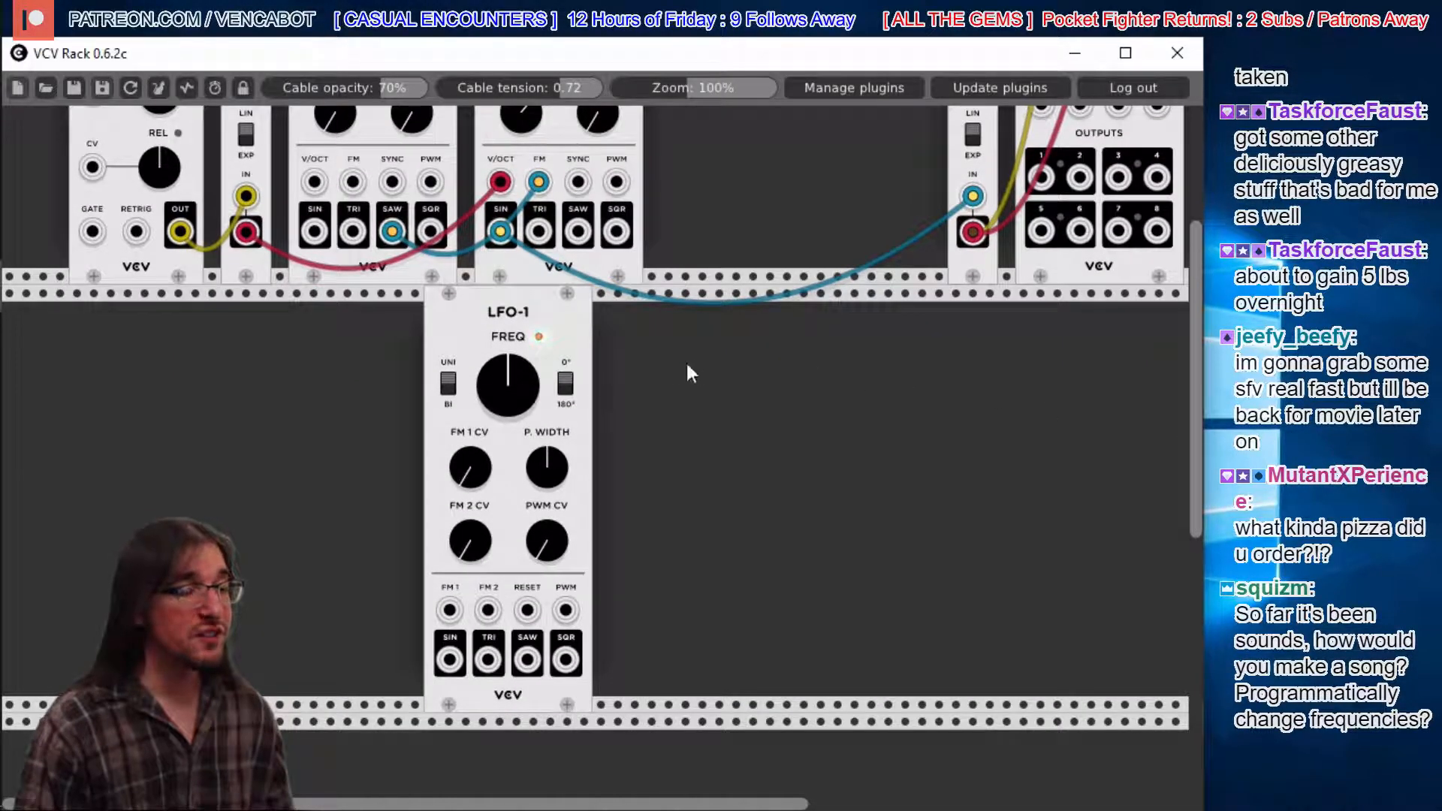
drag(569, 661, 92, 232)
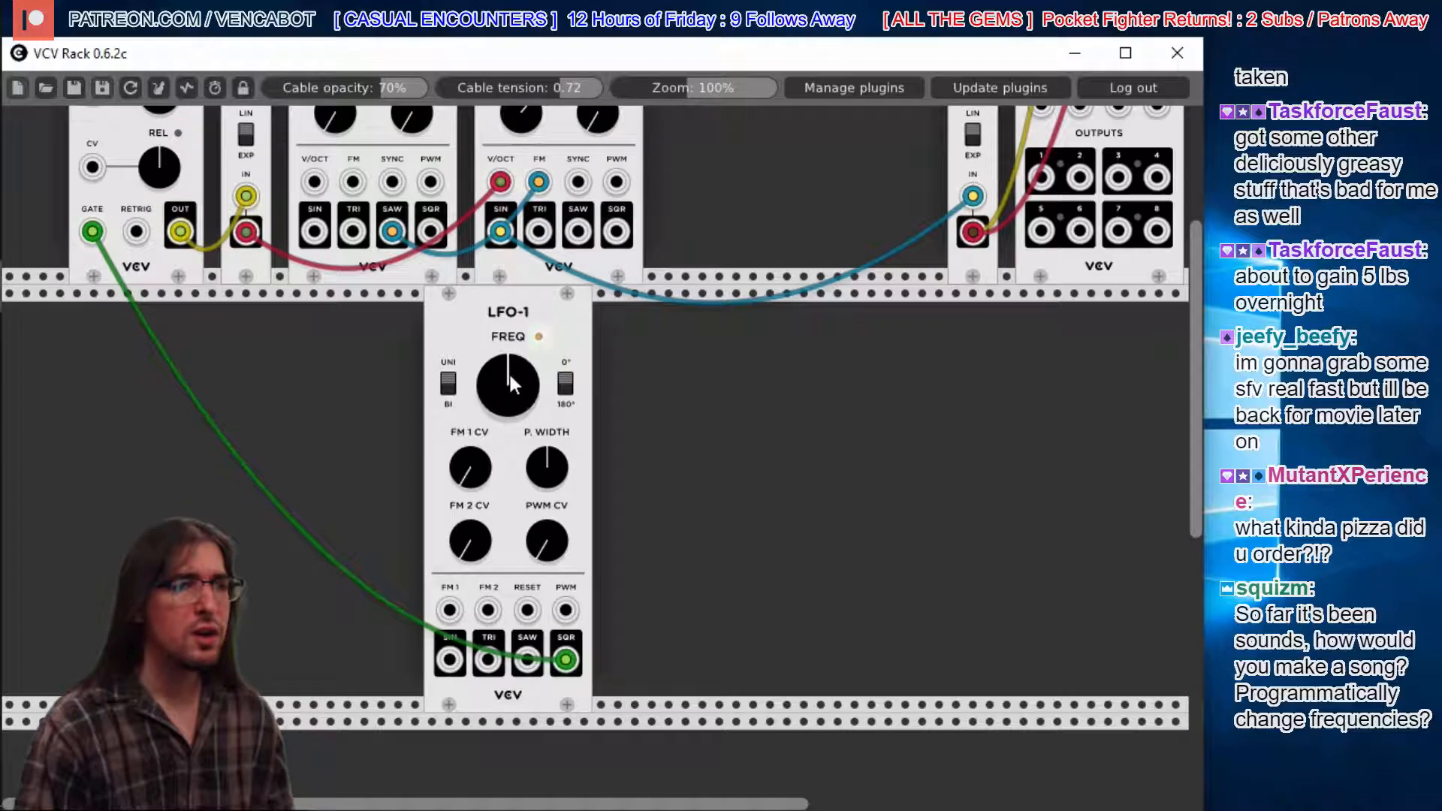
drag(497, 368, 497, 400)
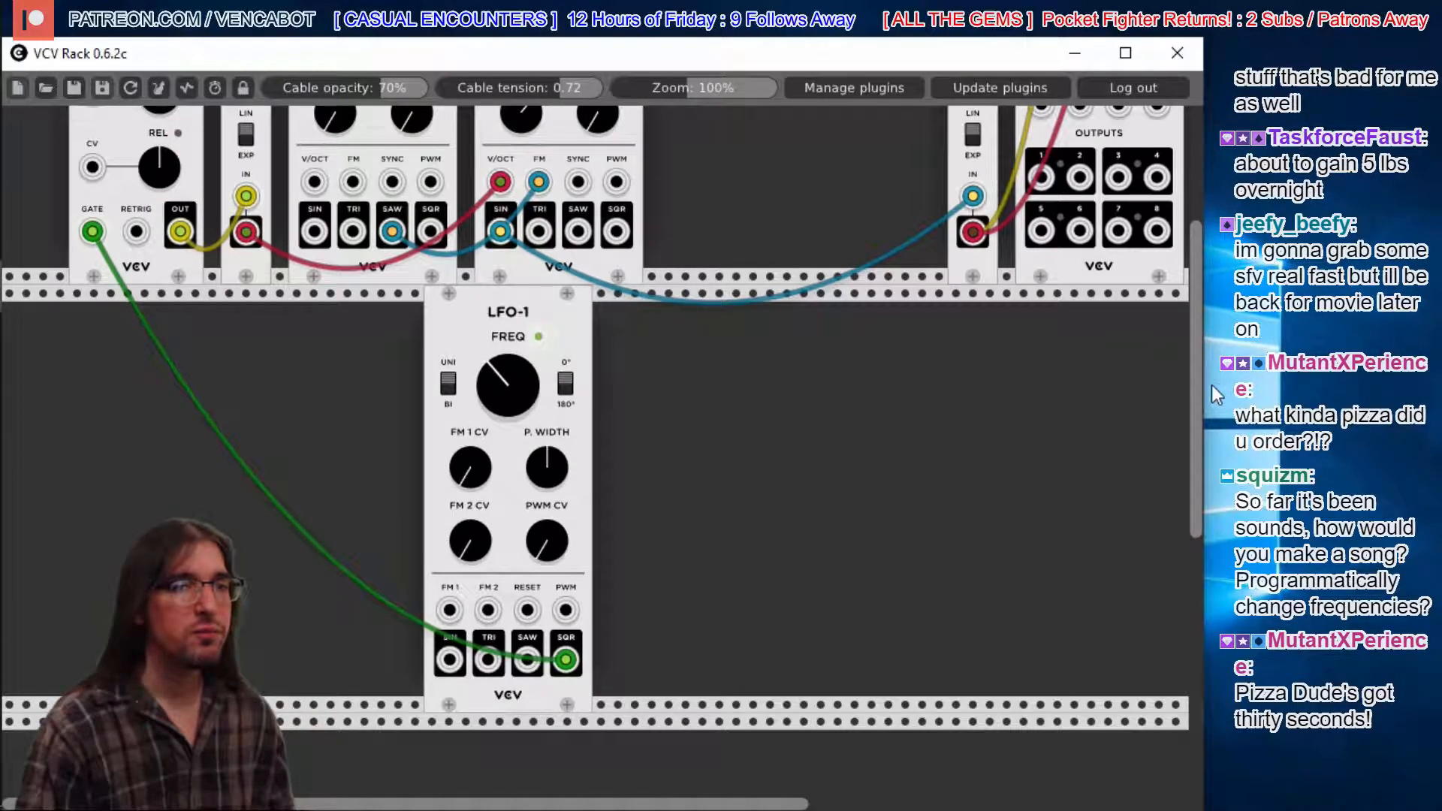
- Set the ADSR's attack, sustain and release to minimum, with the decay just past noon
scroll(384, 502, up, 5)
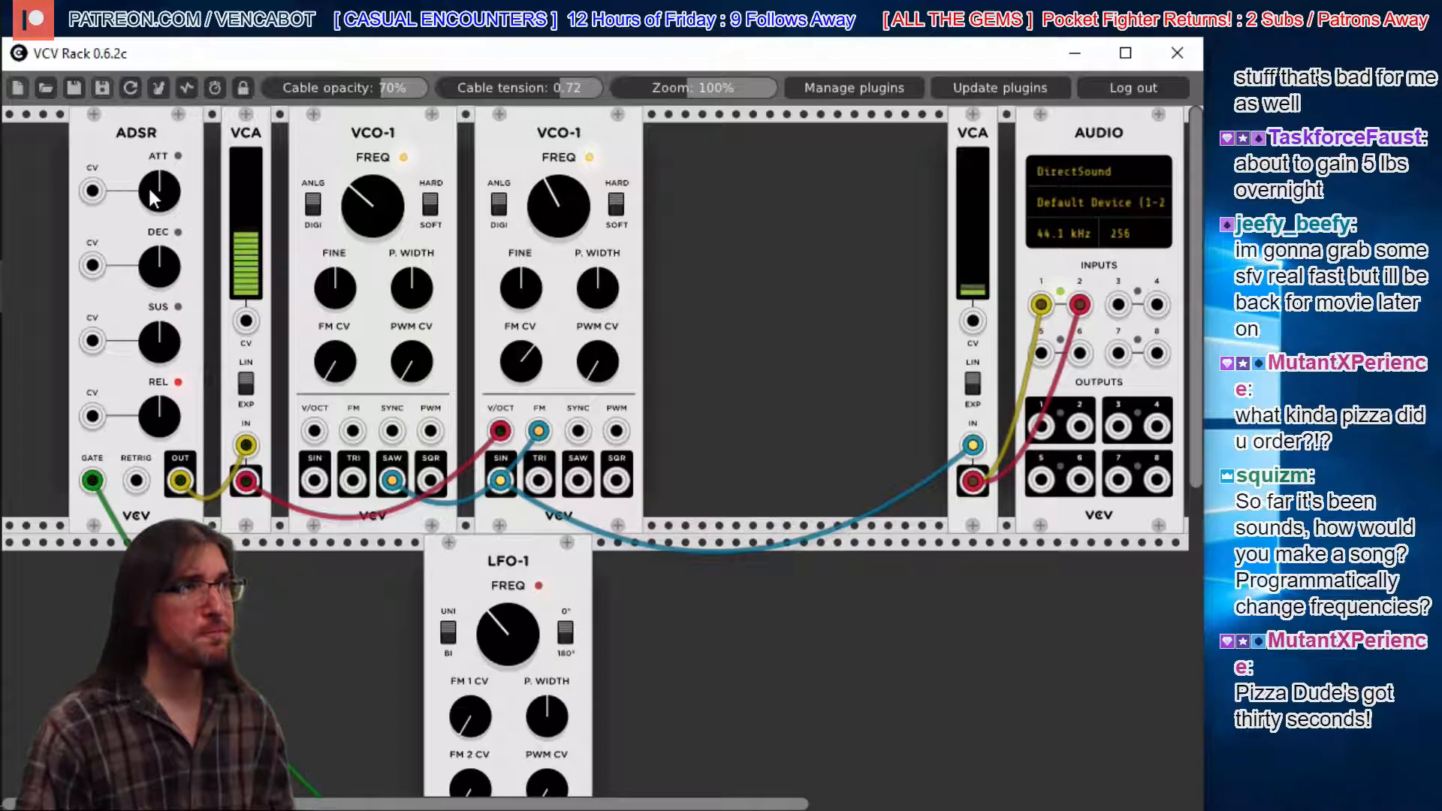
drag(160, 191, 159, 217)
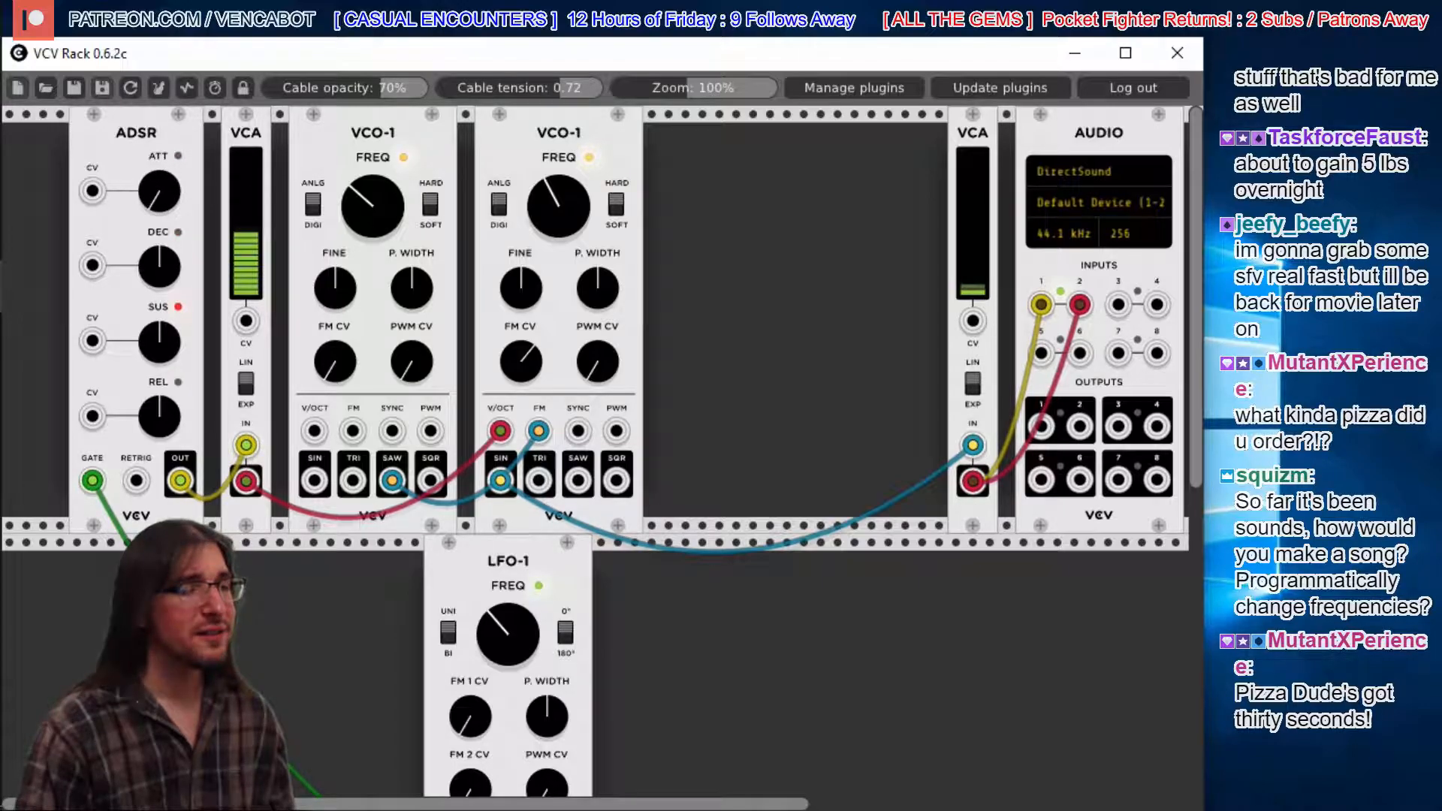
drag(156, 342, 155, 390)
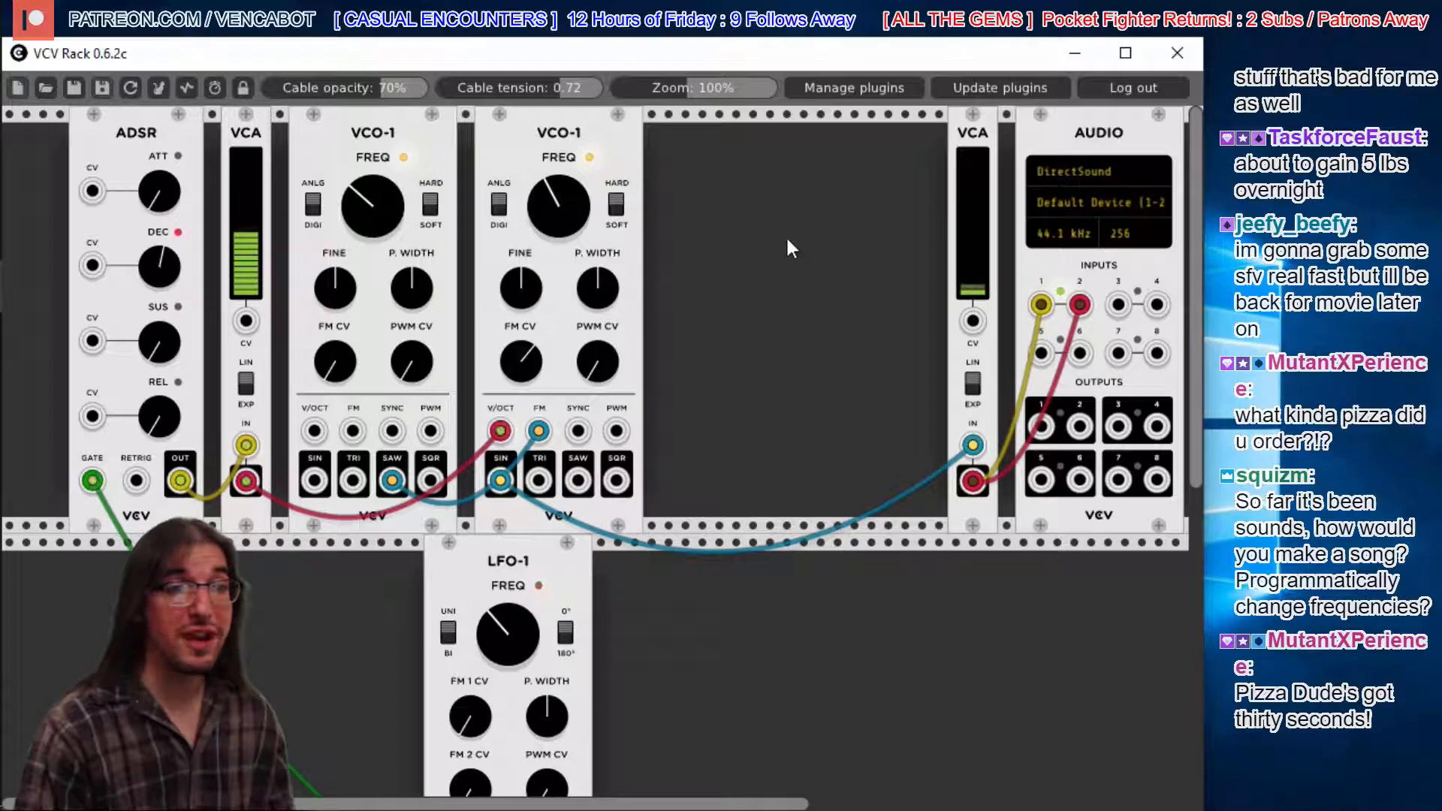
- Add a VCA-1 beside the output VCA, control it with the ADSR output and route the carrier's sine through it to the output VCA
right_click(758, 236)
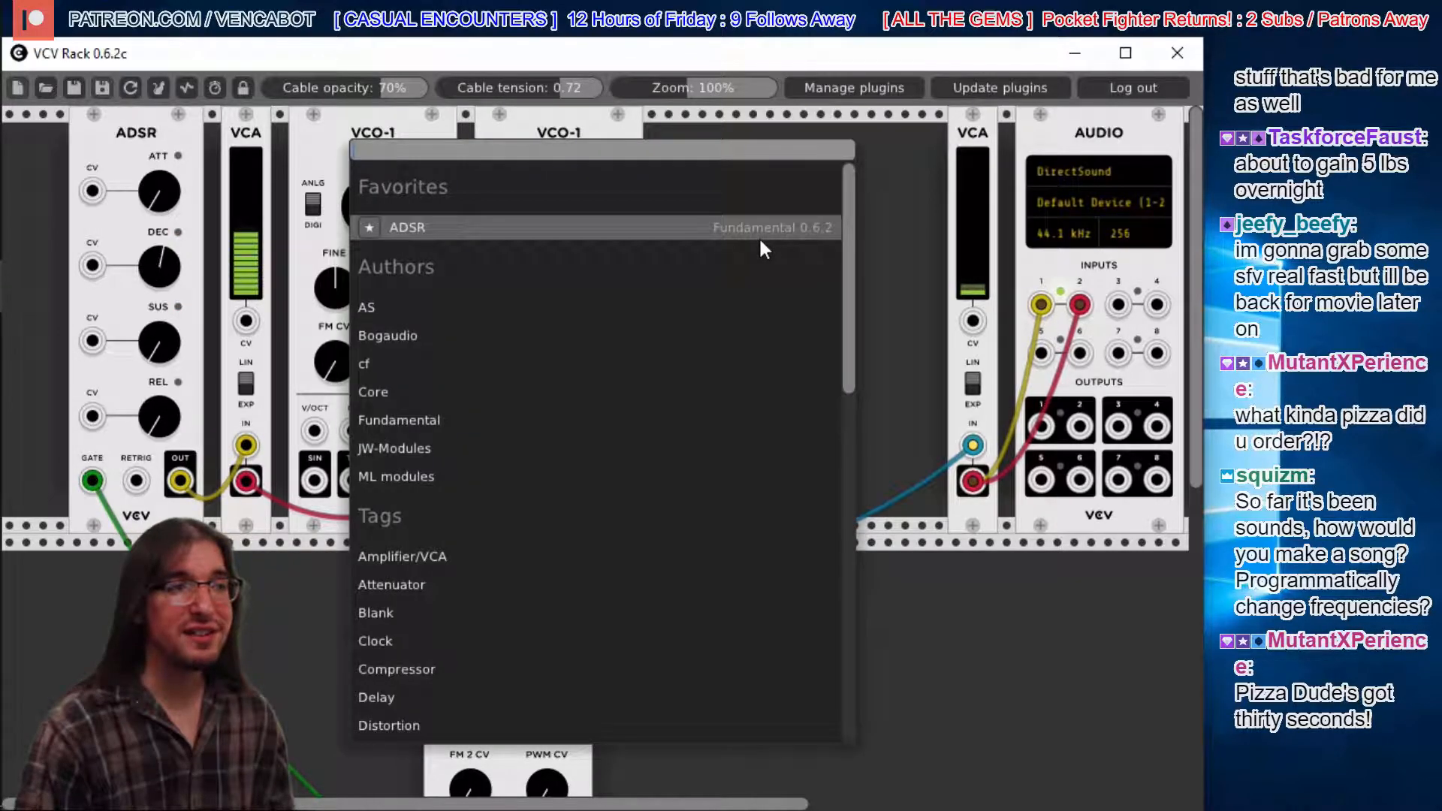
click(407, 420)
click(437, 344)
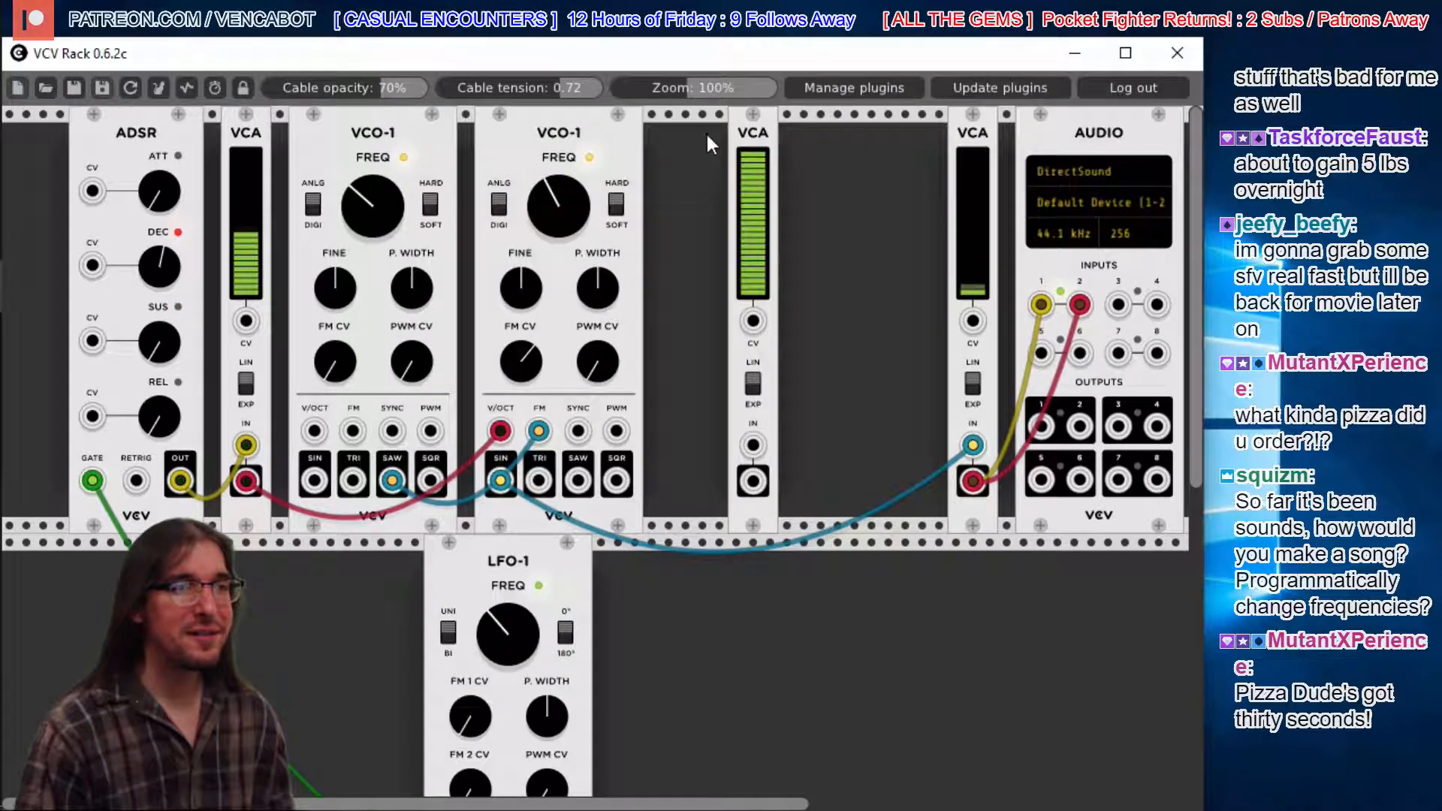
drag(745, 115, 879, 112)
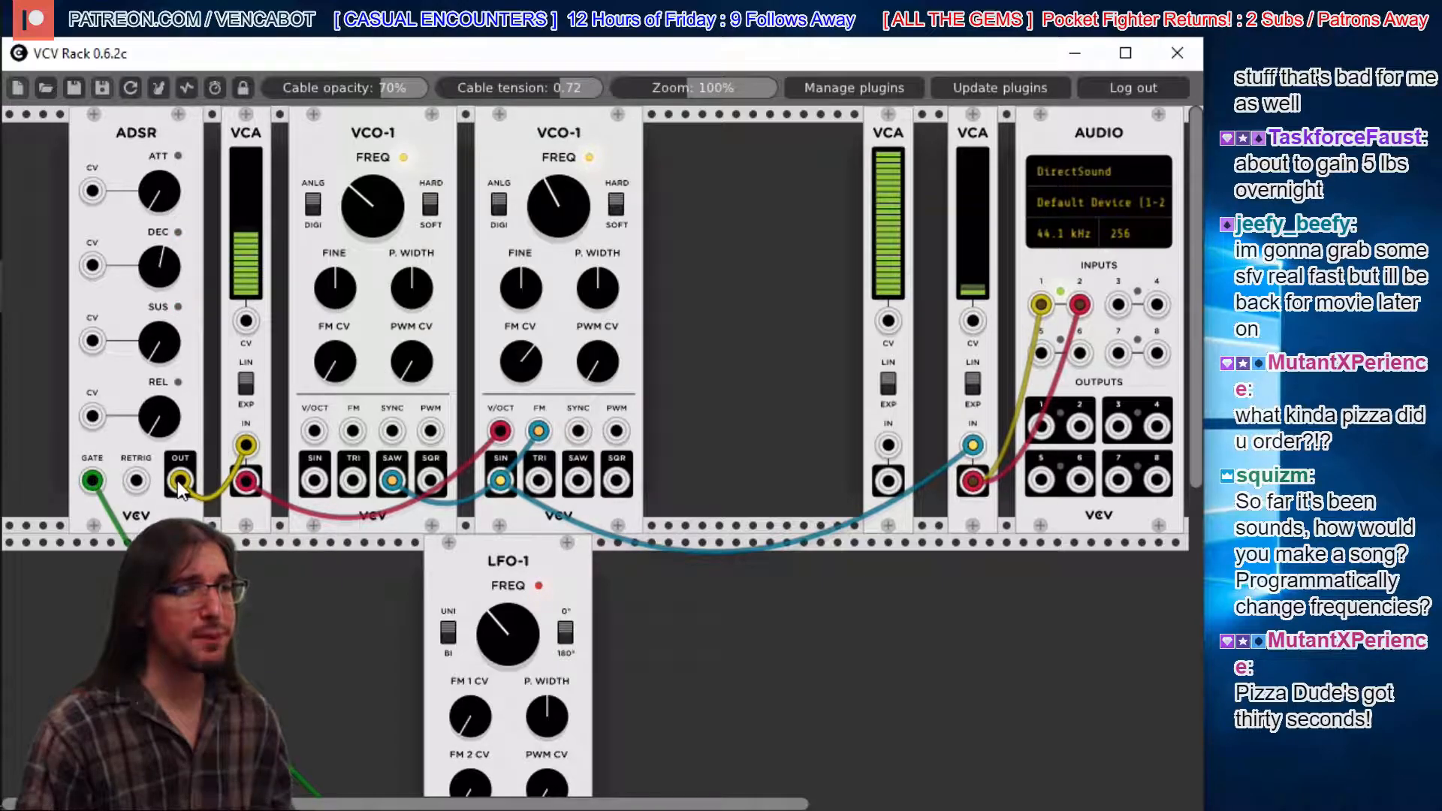
drag(180, 482, 889, 323)
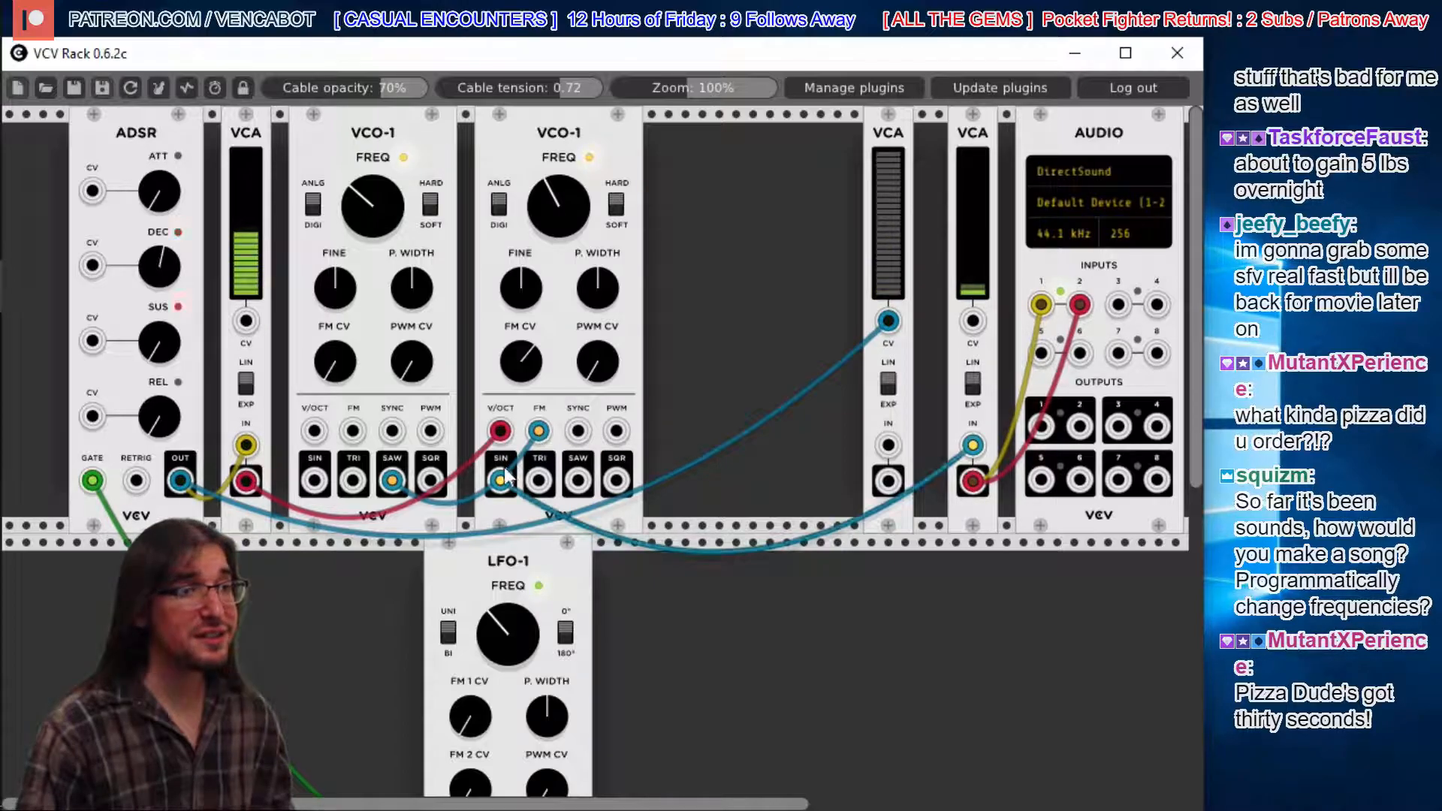
mouse_move(972, 445)
mouse_down()
mouse_move(887, 444)
mouse_move(920, 469)
mouse_move(972, 445)
mouse_up()
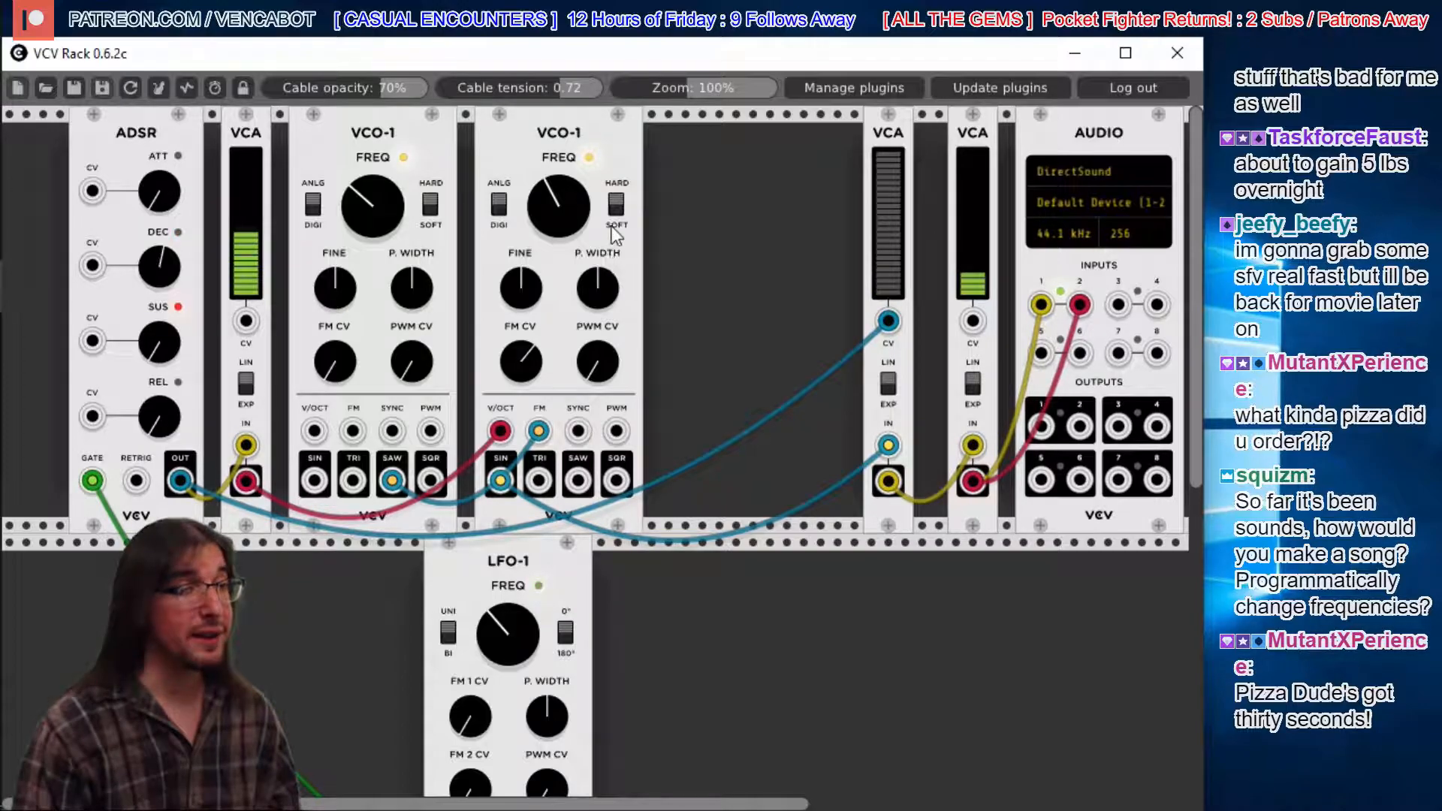
- Place the carrier VCO-1 next to the VCAs and sweep the modulator's frequency, ending at about 10:30
drag(575, 116, 769, 132)
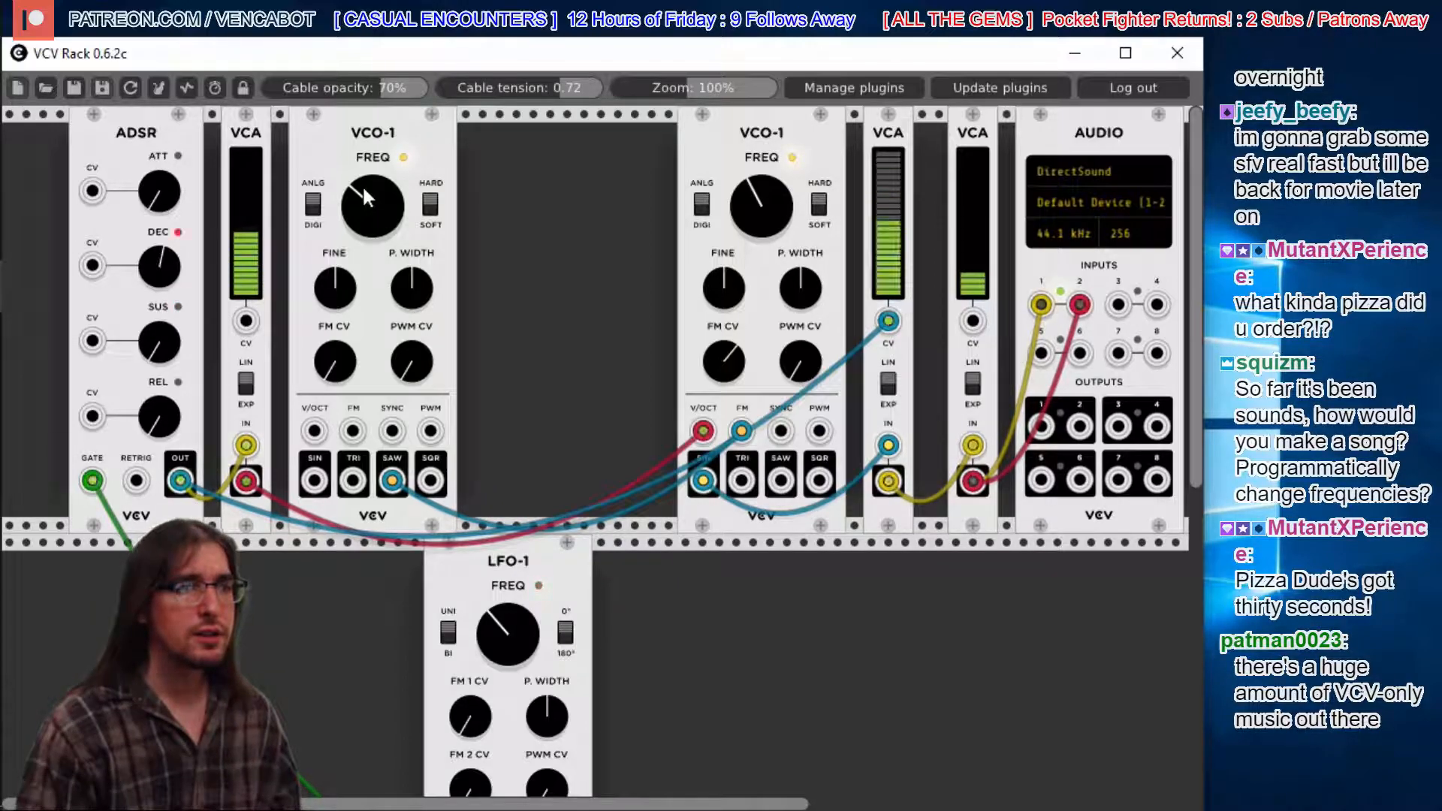
drag(362, 183, 362, 174)
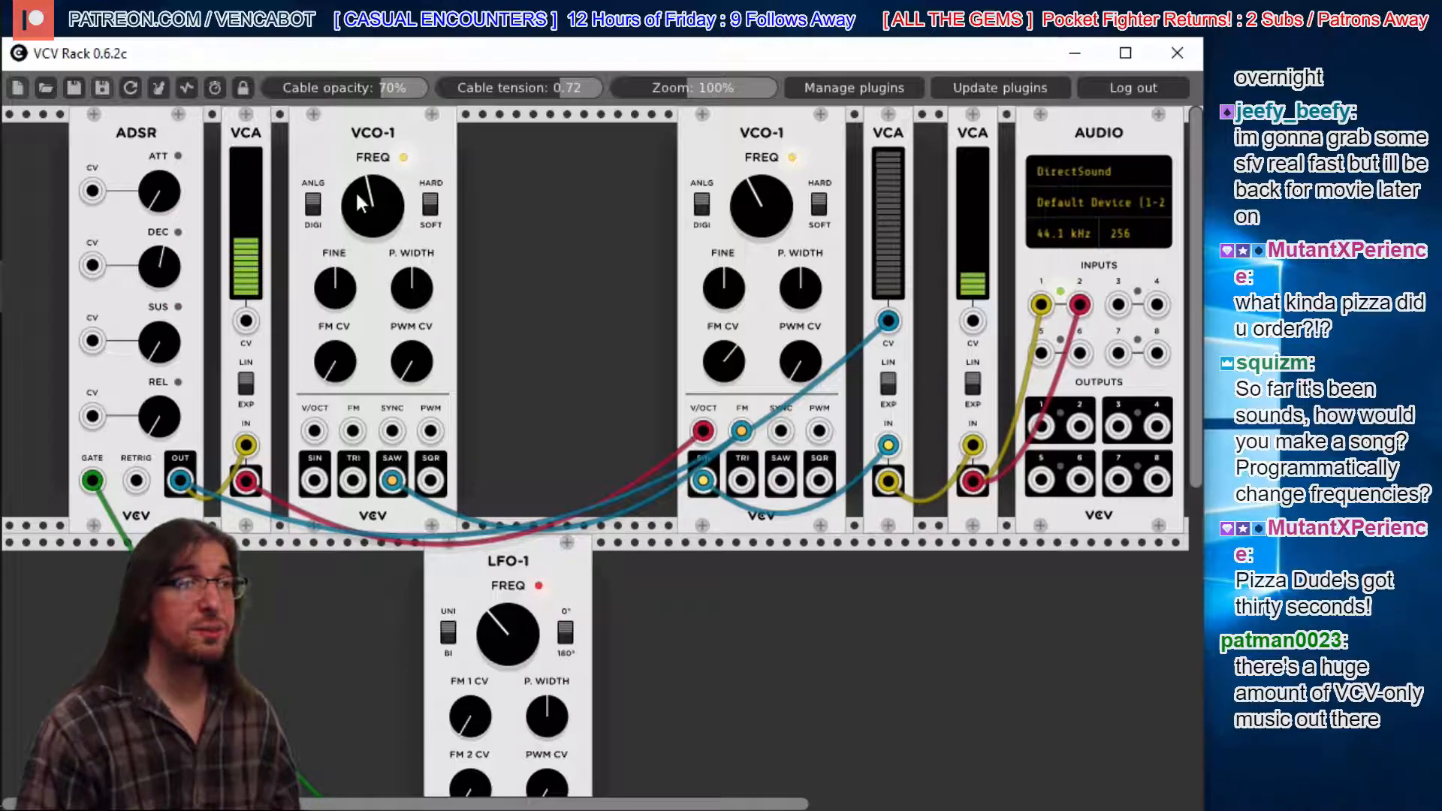
drag(354, 191, 355, 245)
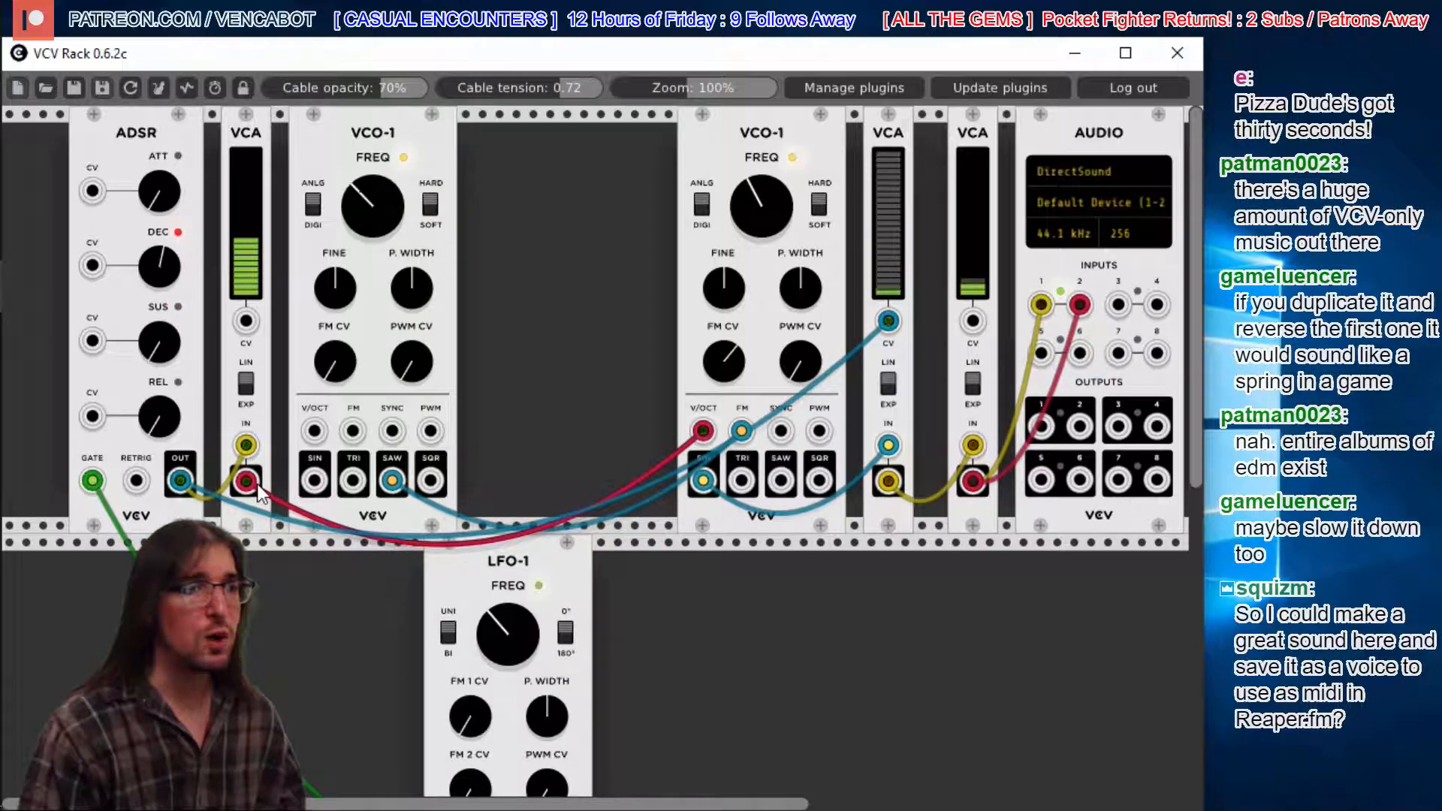
- Move the pitch envelope cable to the modulator's V/OCT input, raising the ADSR decay to nearly 3 o'clock and modulator frequency to about 1 o'clock
drag(703, 431, 315, 430)
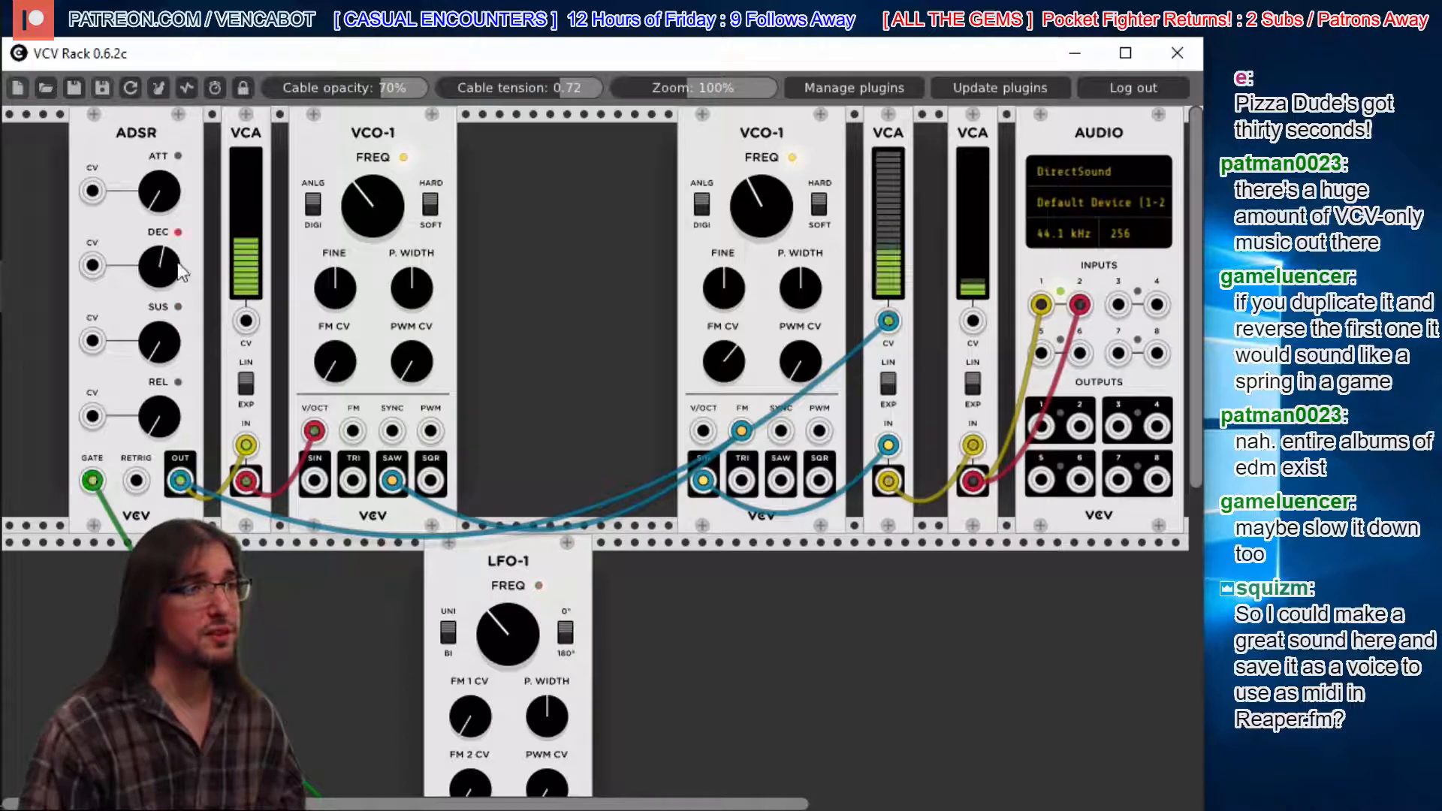
drag(160, 261, 160, 240)
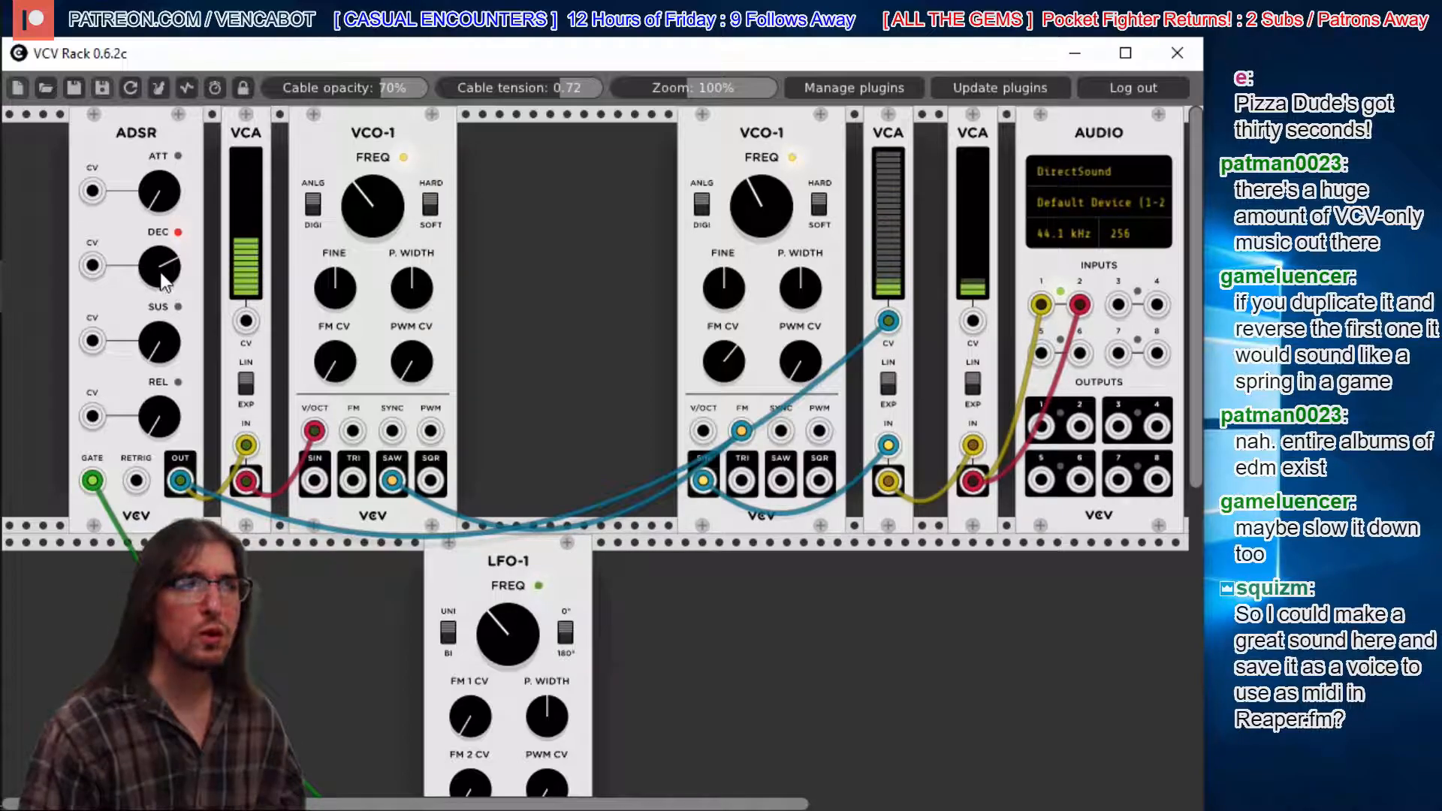
drag(165, 256, 165, 242)
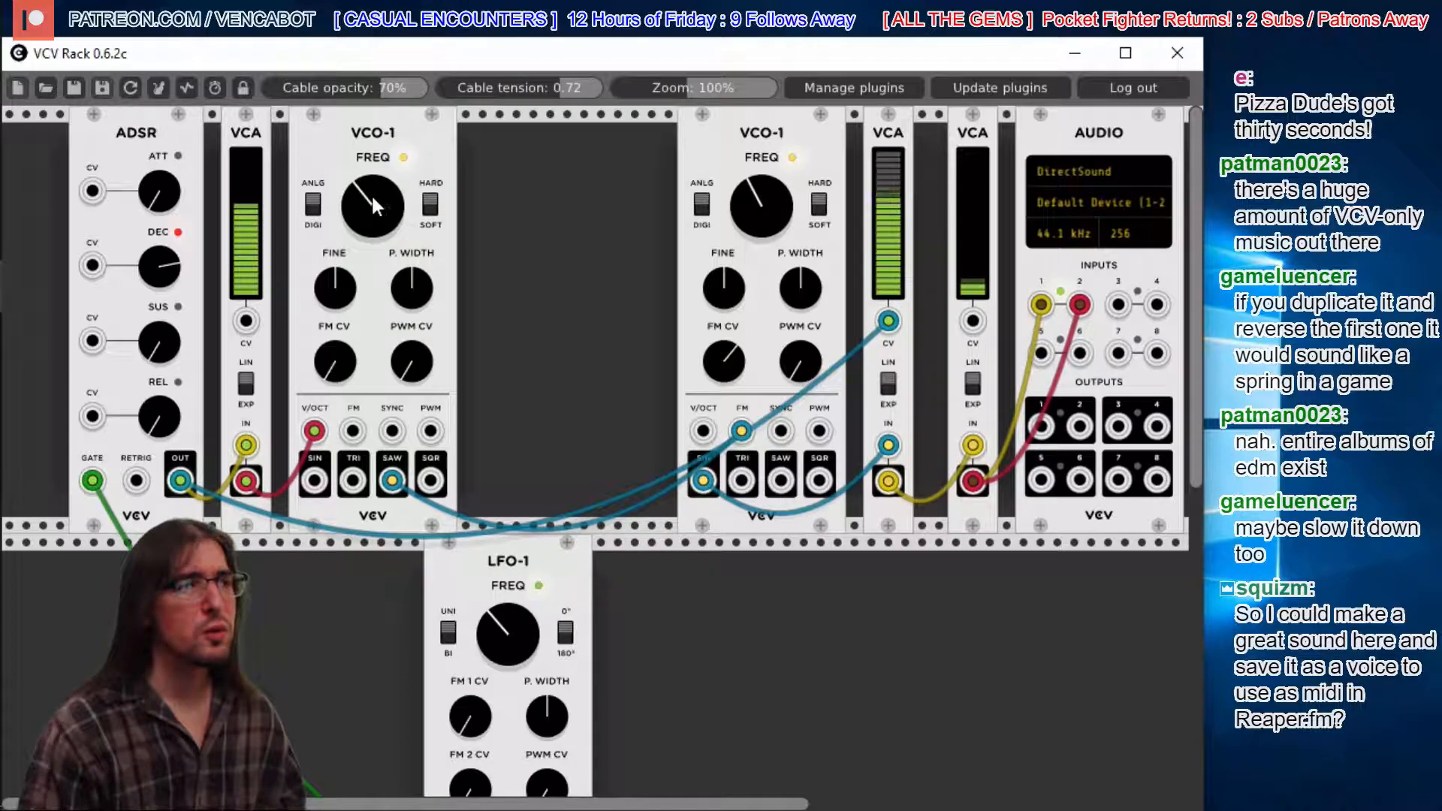
drag(367, 195, 367, 163)
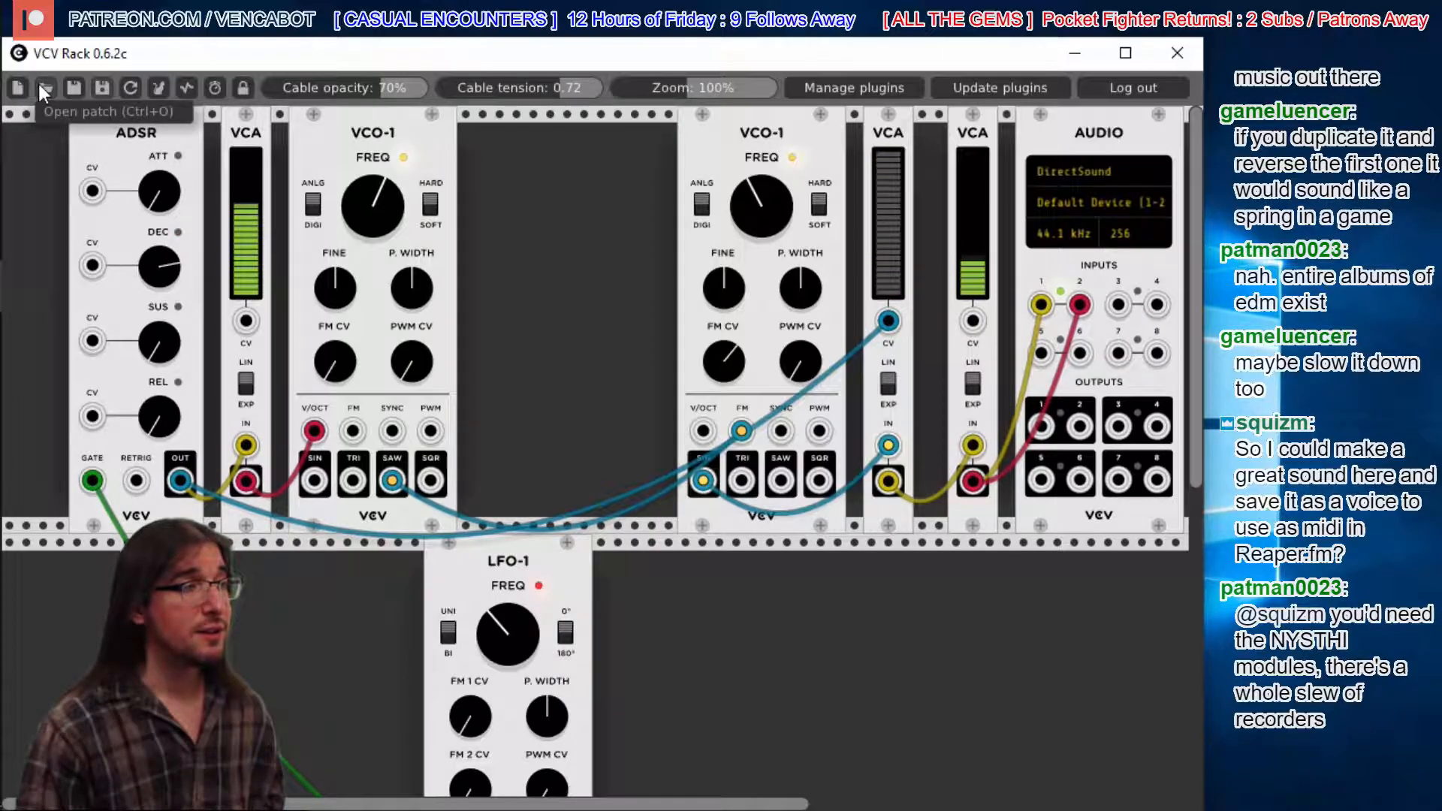
click(74, 82)
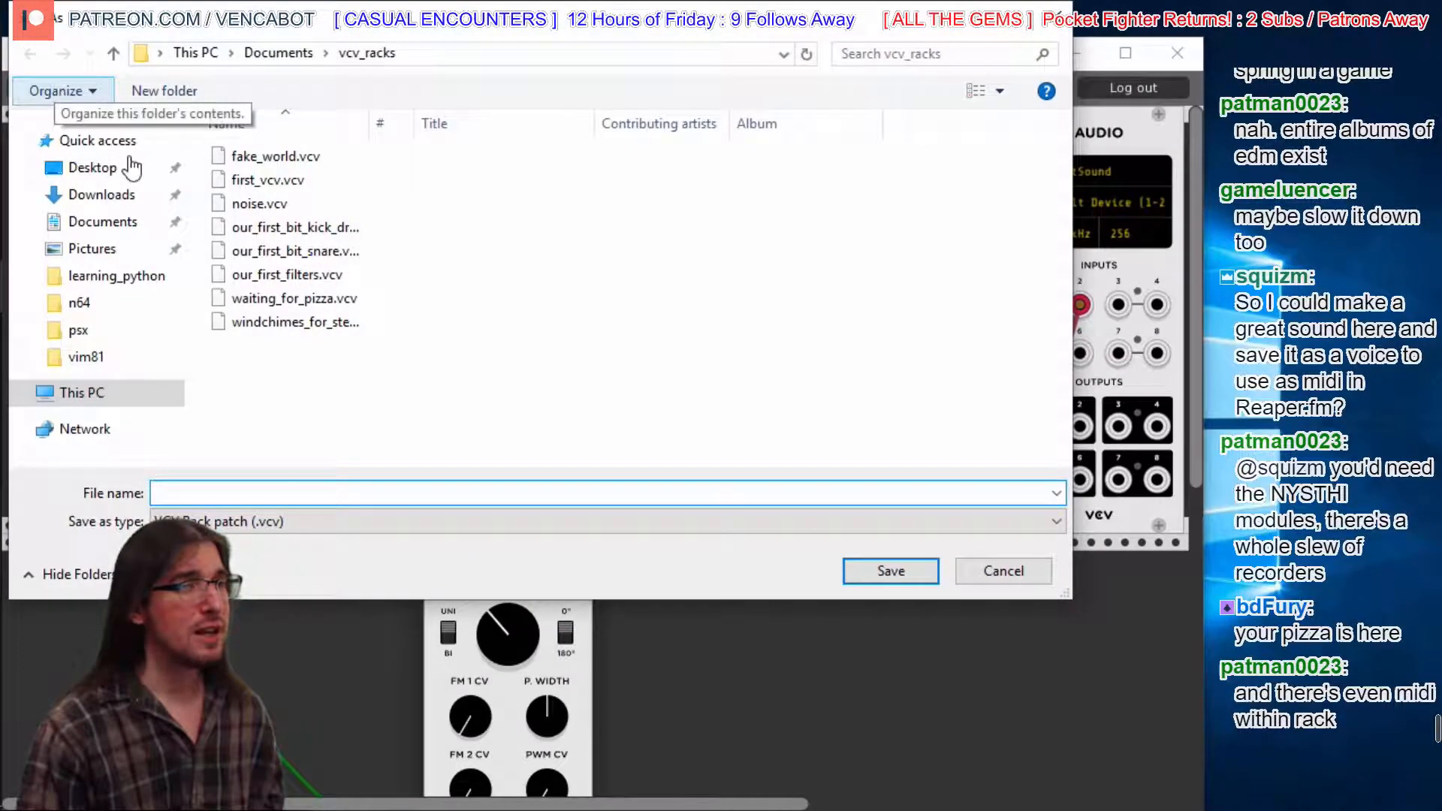
click(1006, 571)
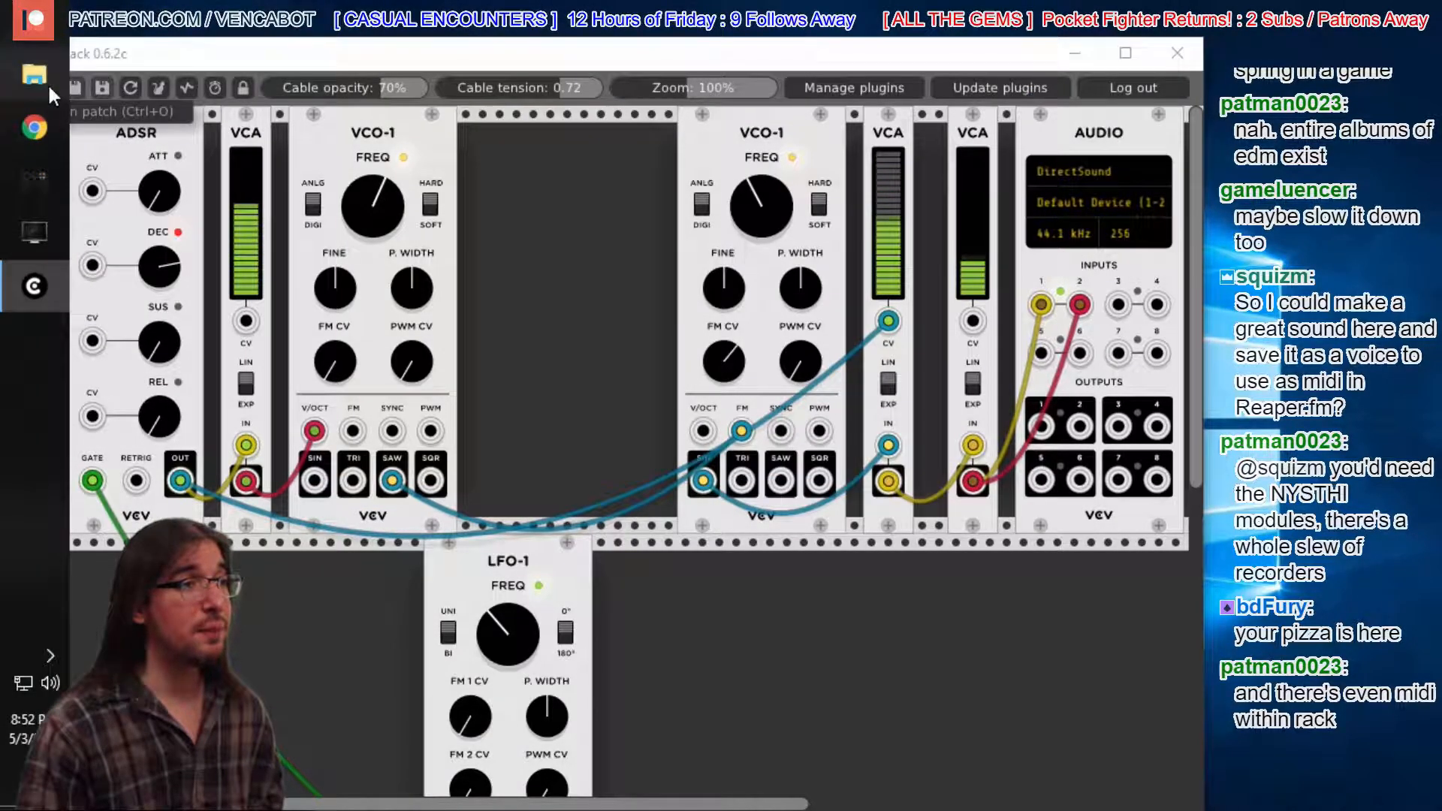
click(46, 86)
click(1017, 146)
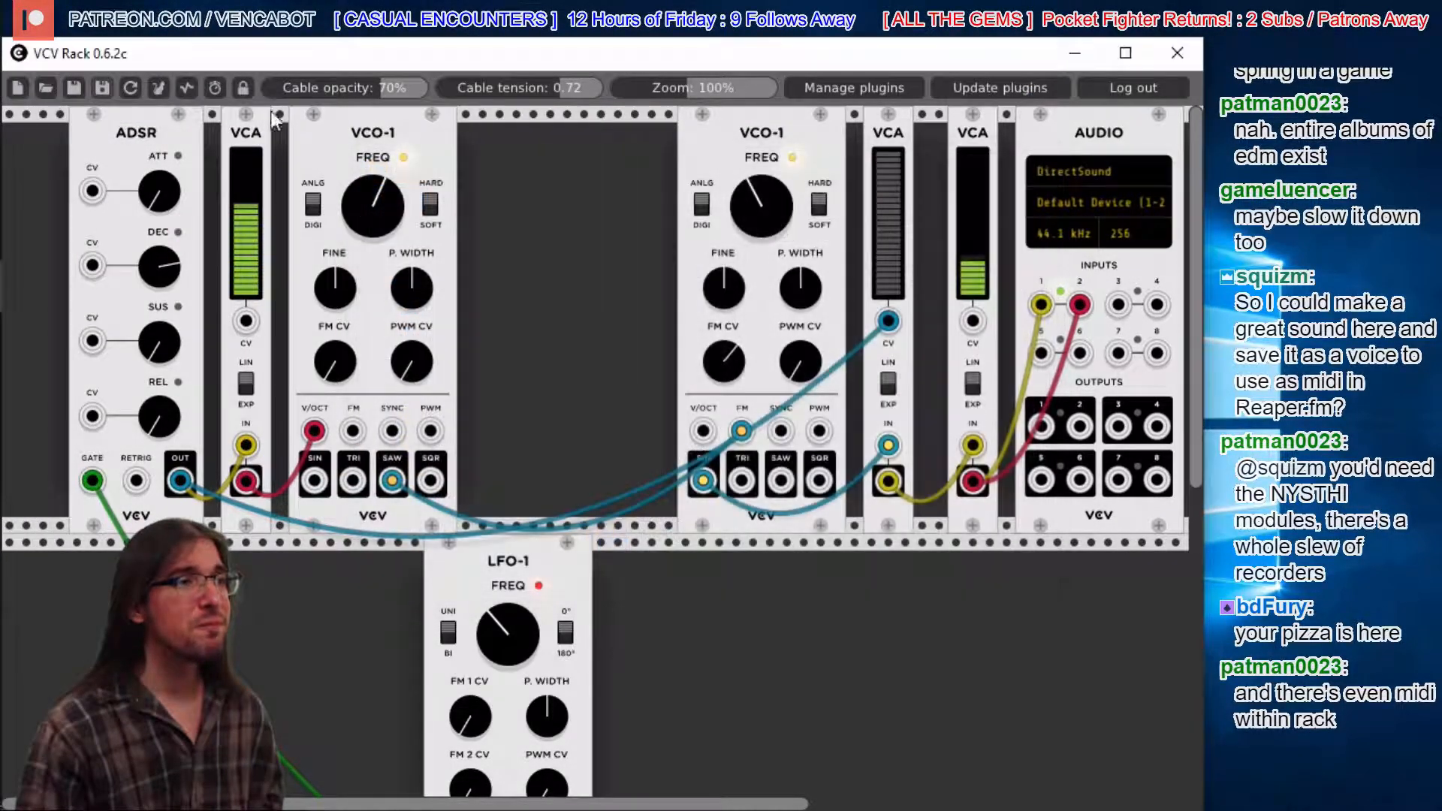
- Open the saved patch windchimes_for_steve.vcv from the vcv_racks folder
click(47, 87)
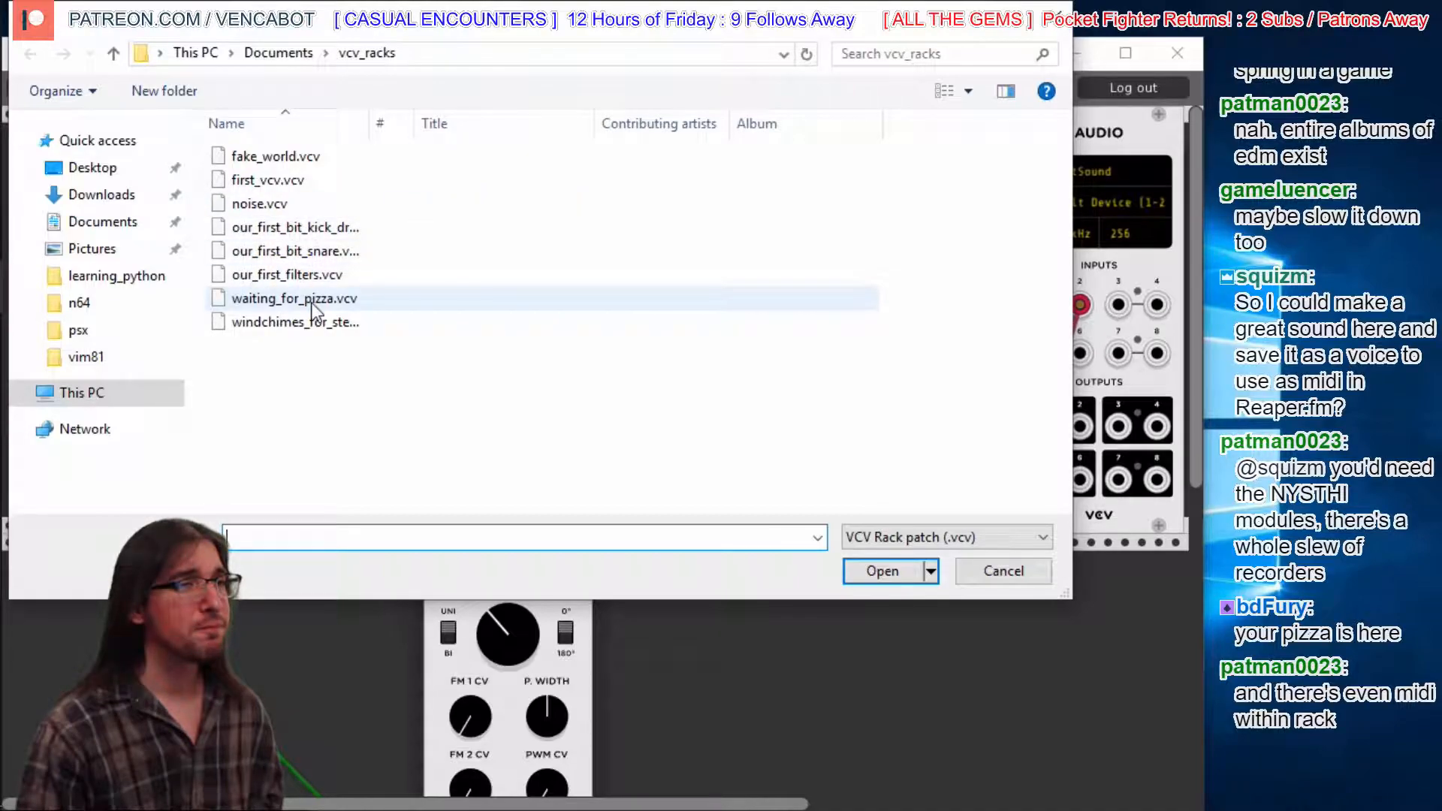
click(316, 329)
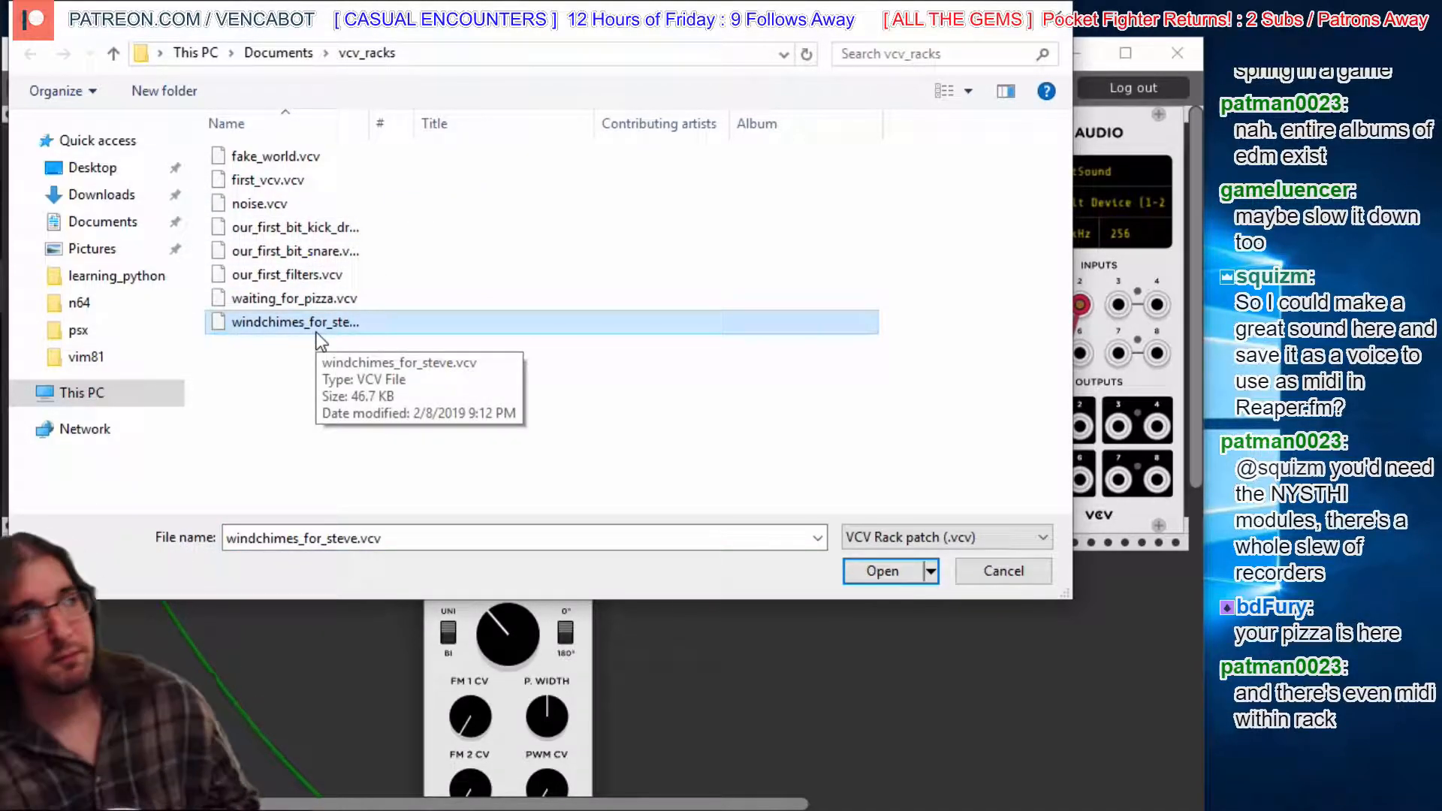
click(865, 571)
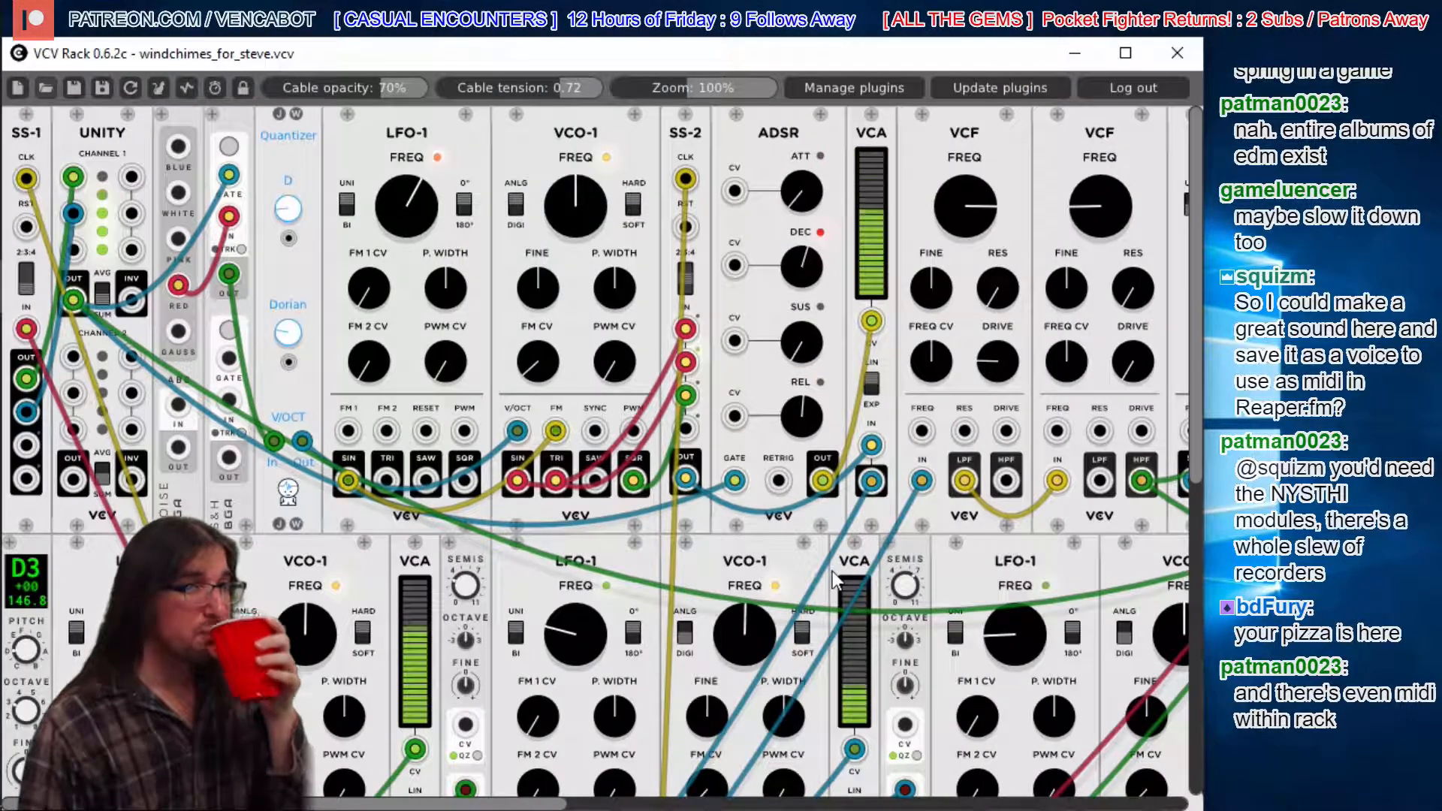
- Maximize the window and reduce the rack zoom to about 54% to examine more of the wind chimes patch
click(1125, 53)
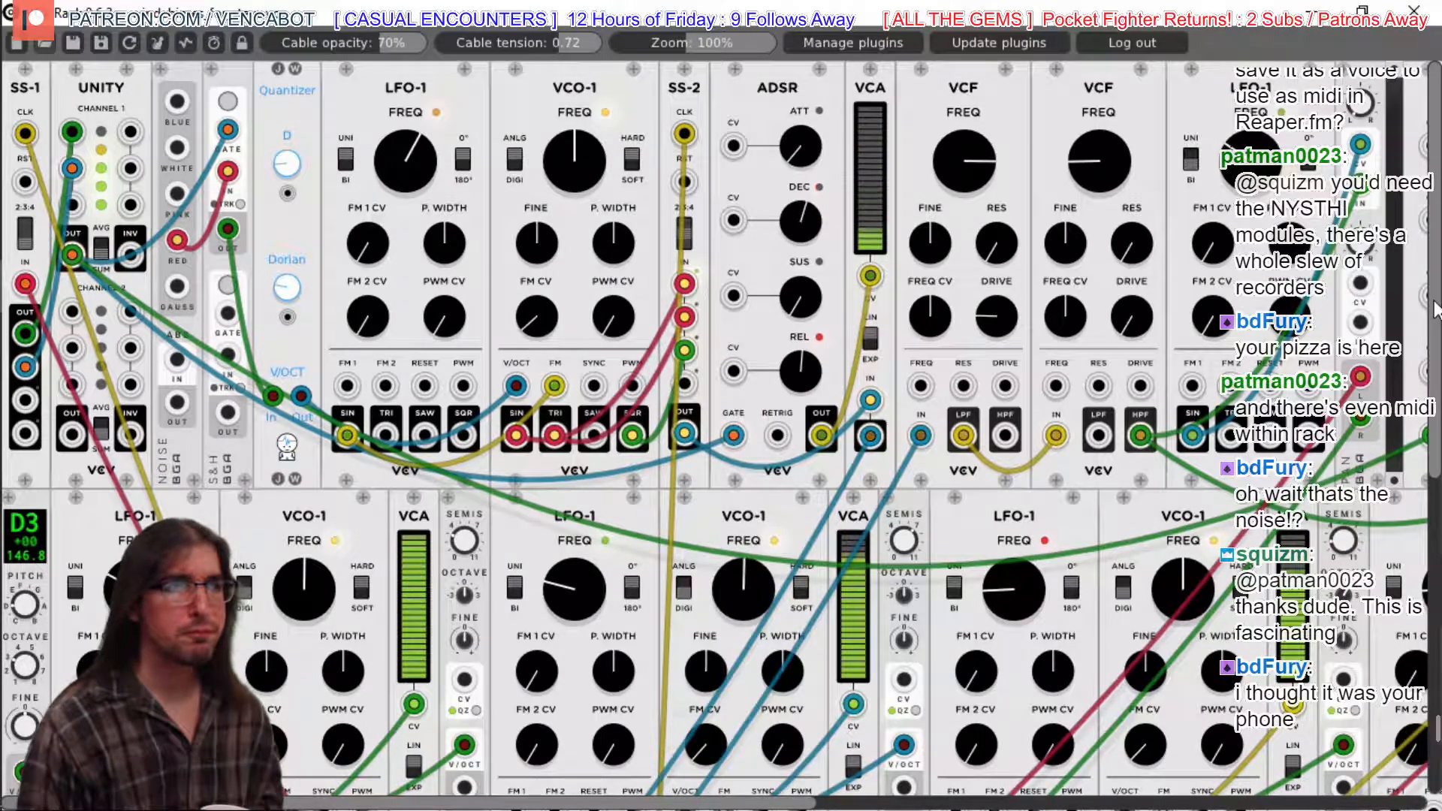
mouse_move(675, 43)
mouse_down()
mouse_move(653, 43)
mouse_move(673, 37)
mouse_up()
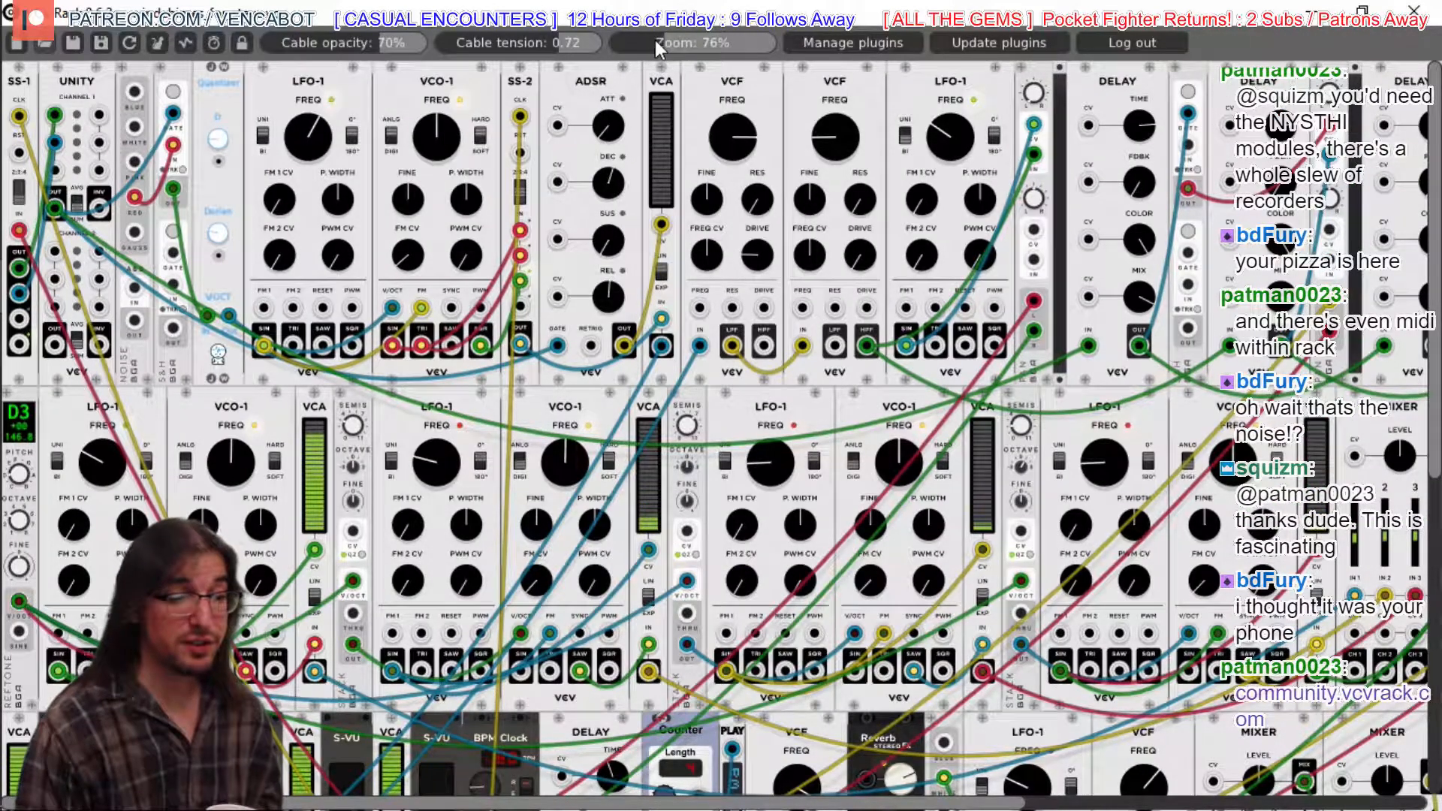
drag(655, 39, 655, 44)
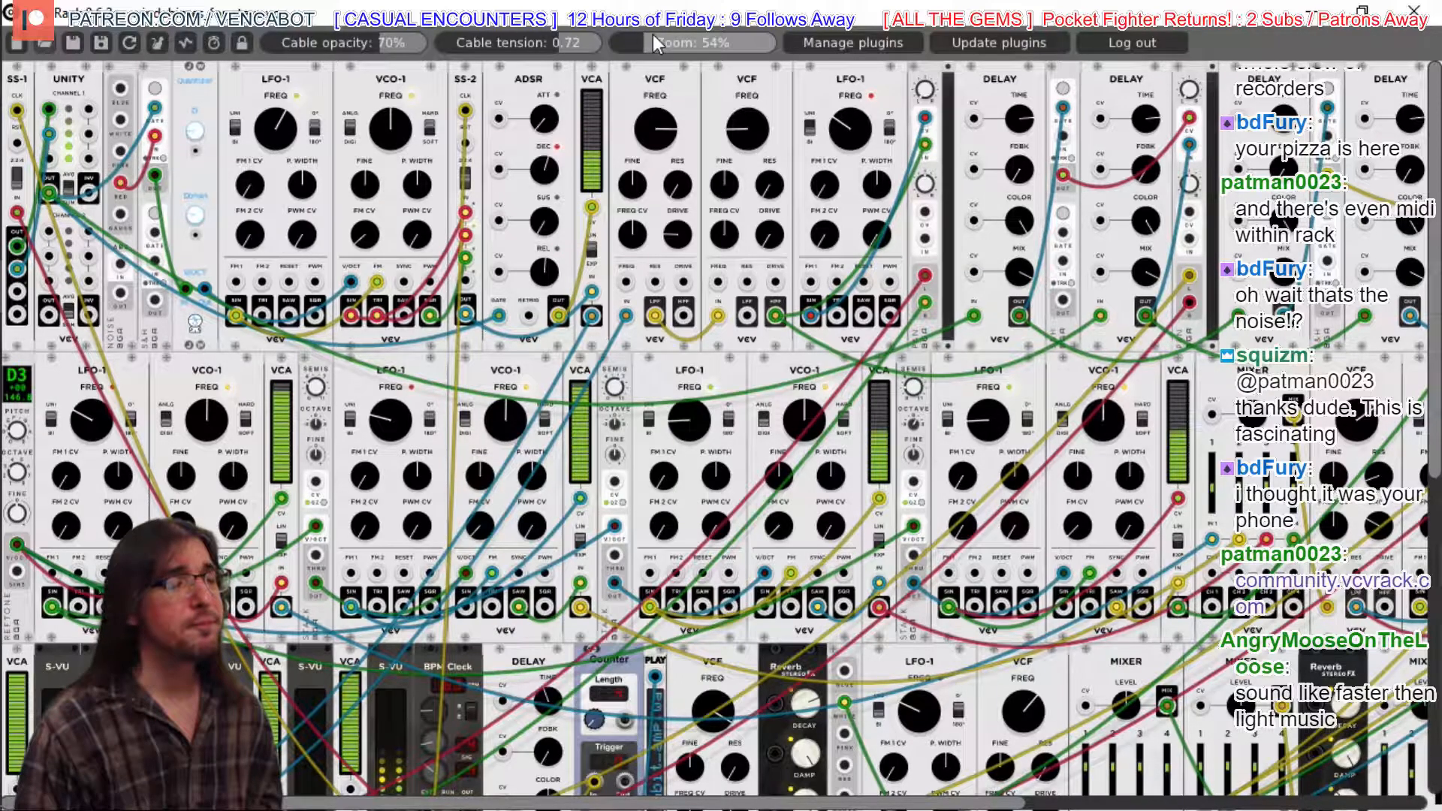